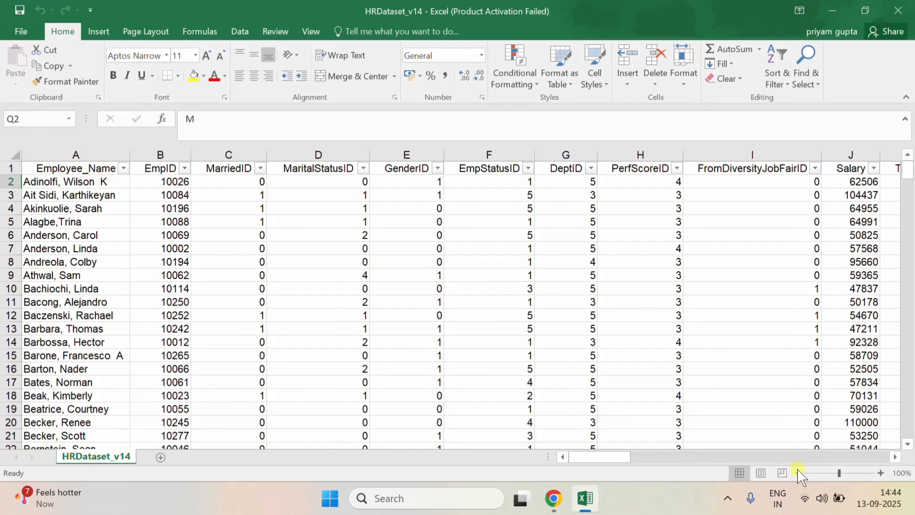
# Zoom the HRDataset_v14 sheet out to 80% and examine its columns from Employee_Name through Absences.
pyautogui.click(798, 470)
pyautogui.click(798, 469)
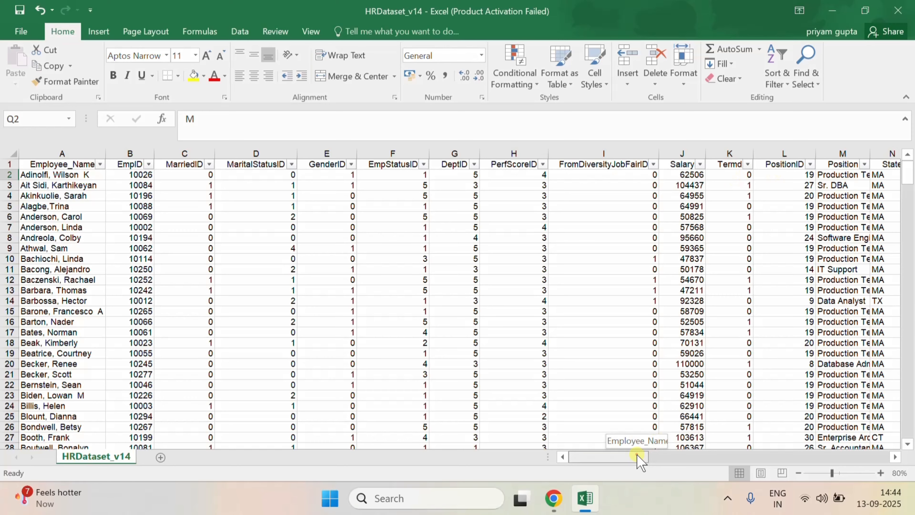
pyautogui.moveTo(637, 454); pyautogui.dragTo(700, 457)
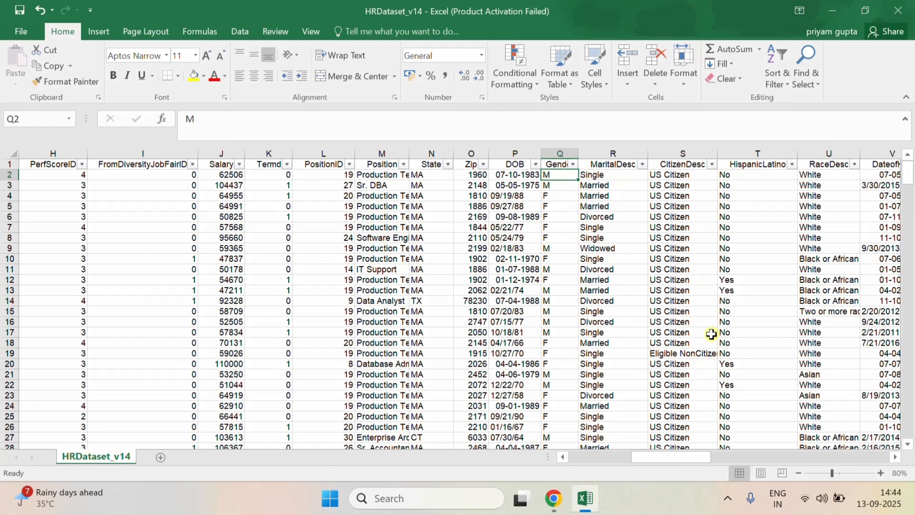
pyautogui.moveTo(683, 455); pyautogui.dragTo(755, 457)
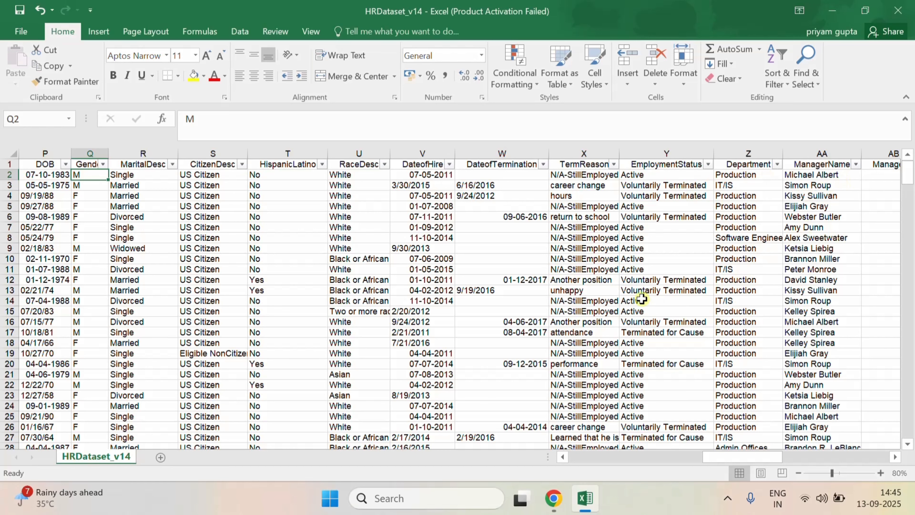
pyautogui.moveTo(735, 462); pyautogui.dragTo(805, 463)
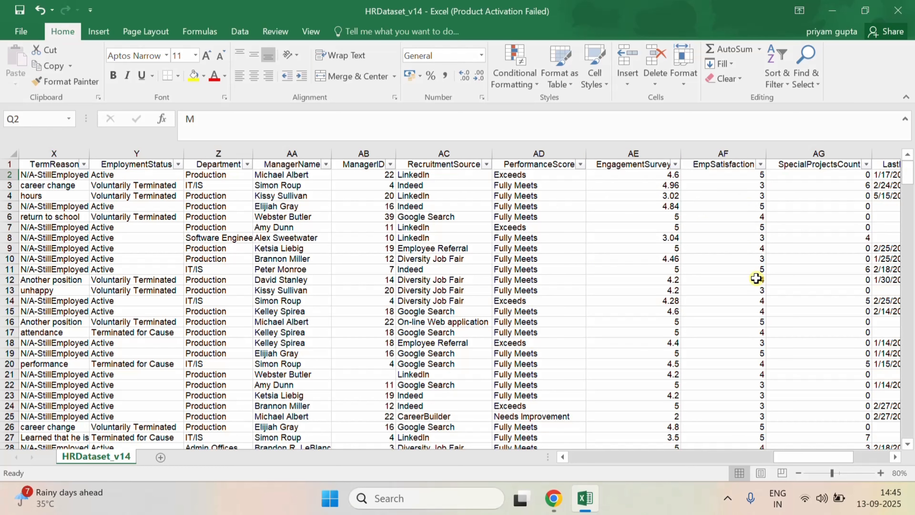
pyautogui.moveTo(779, 460); pyautogui.dragTo(846, 456)
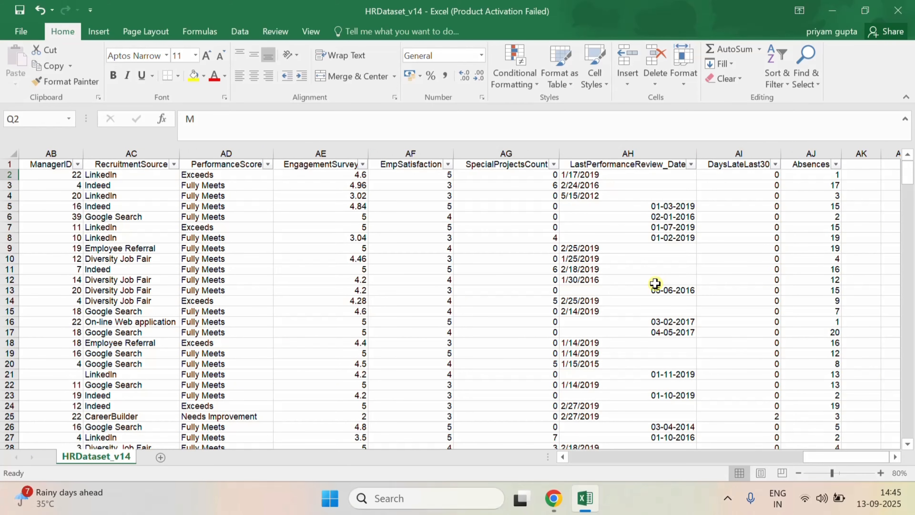
pyautogui.moveTo(820, 458); pyautogui.dragTo(566, 459)
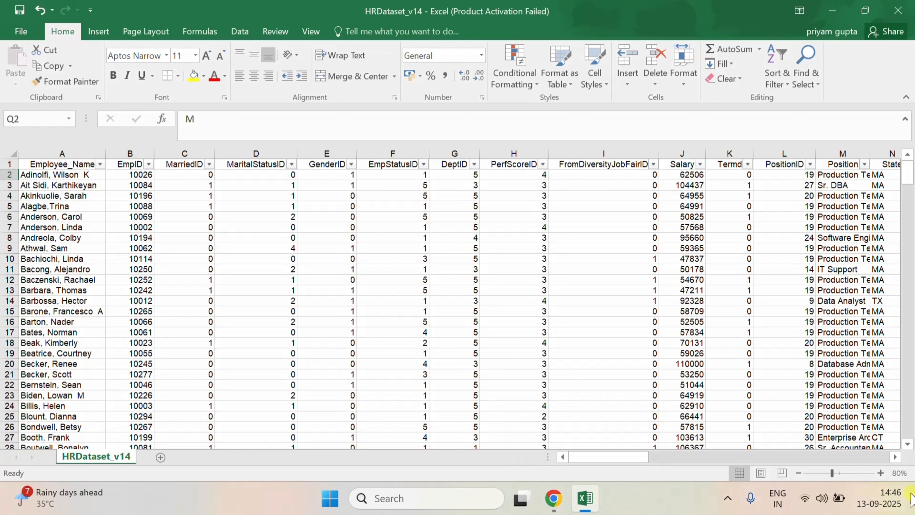
# Switch to Microsoft Edge, open the Power BI service and sign in with the saved account e-mail and password.
pyautogui.click(585, 498)
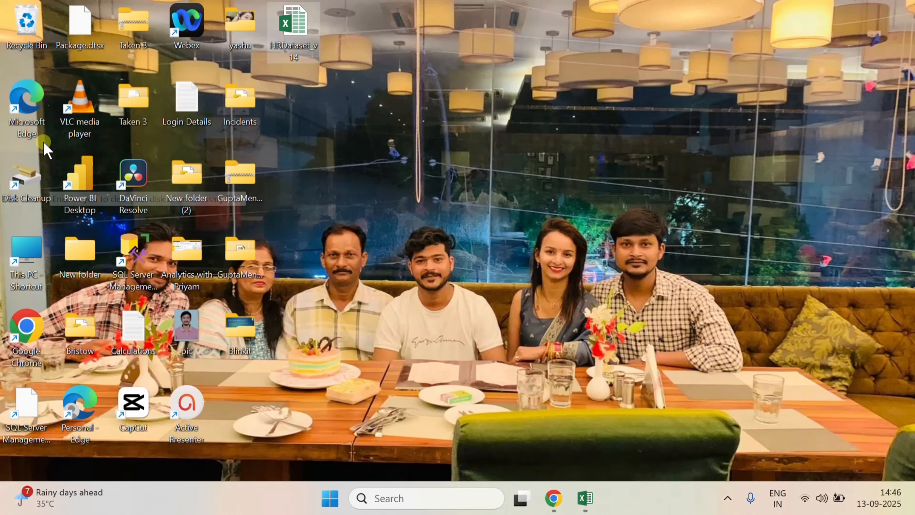
pyautogui.doubleClick(31, 122)
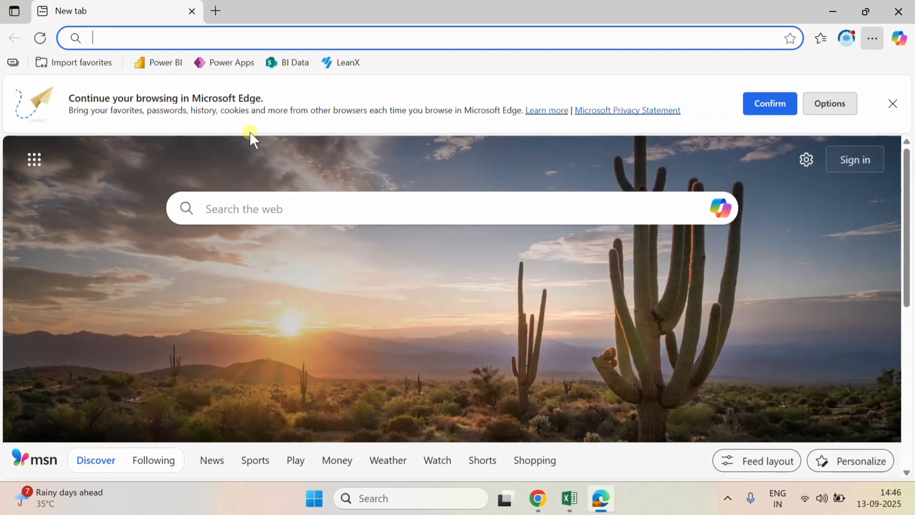
pyautogui.click(171, 61)
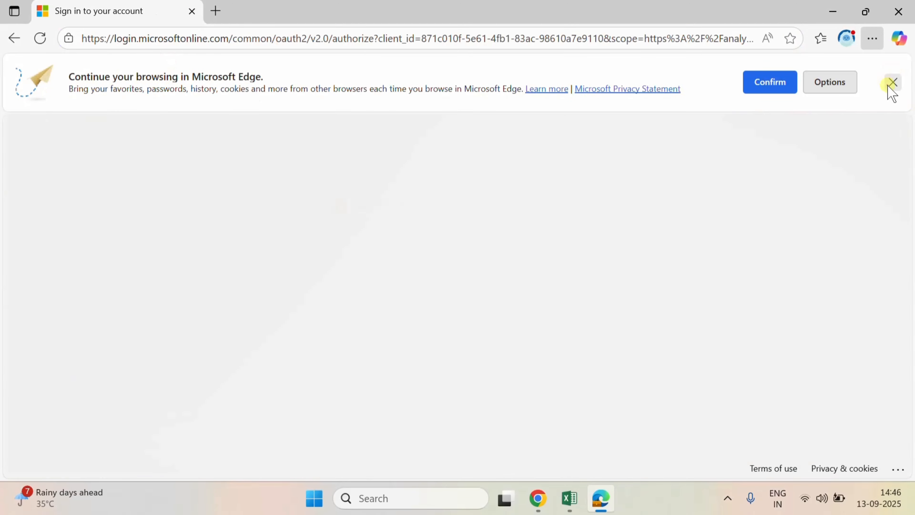
pyautogui.click(892, 83)
pyautogui.click(410, 195)
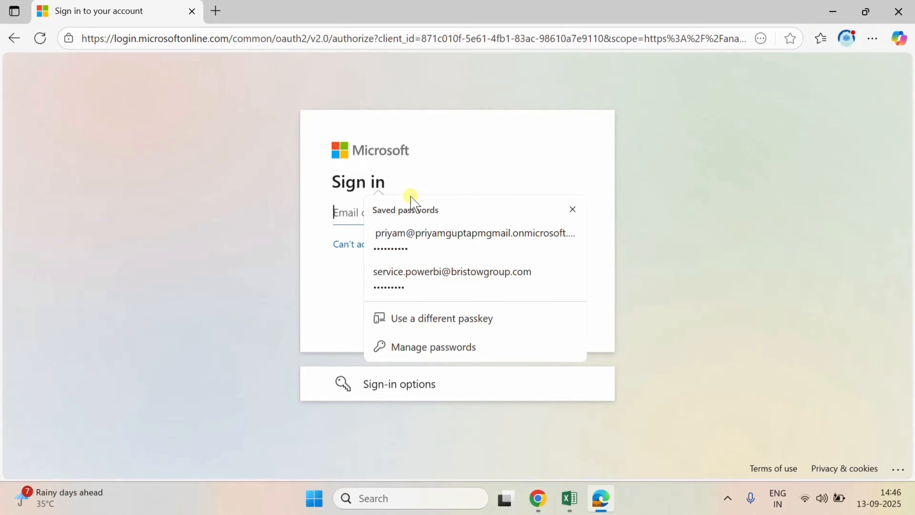
pyautogui.click(440, 234)
pyautogui.click(541, 308)
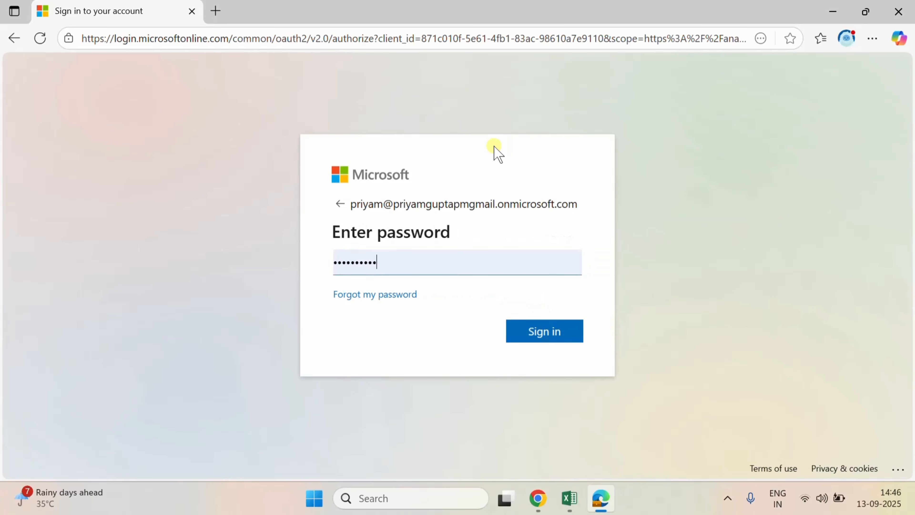
pyautogui.click(530, 331)
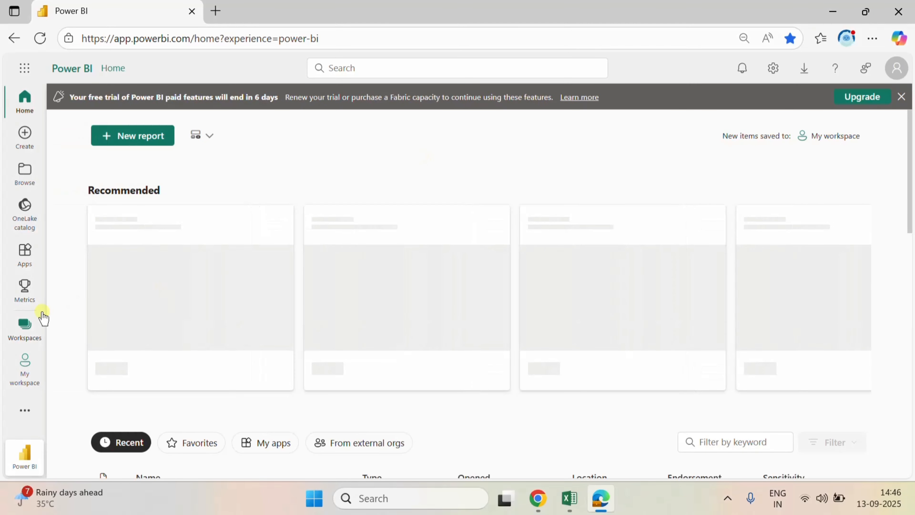
# Create a workspace named HR Dashboard and collapse its task flow area.
pyautogui.click(18, 325)
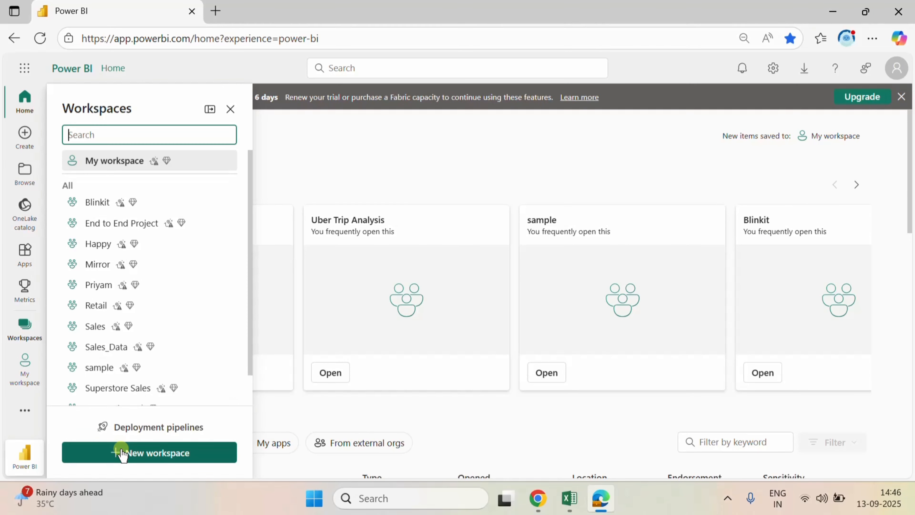
pyautogui.click(128, 453)
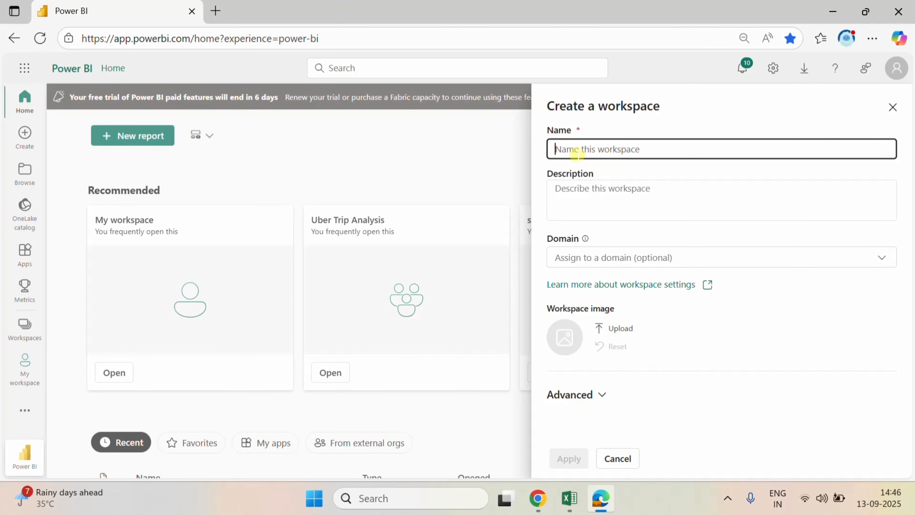
pyautogui.write('HR Dashbo')
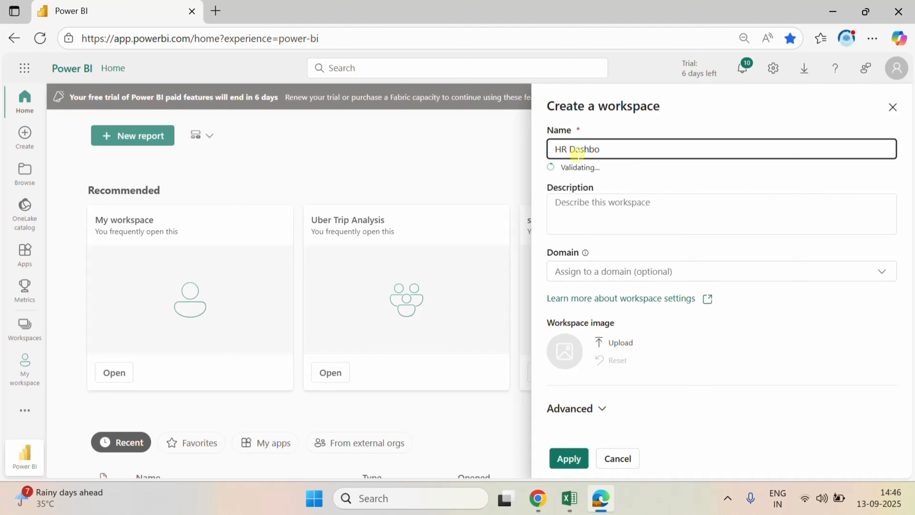
pyautogui.write('ard')
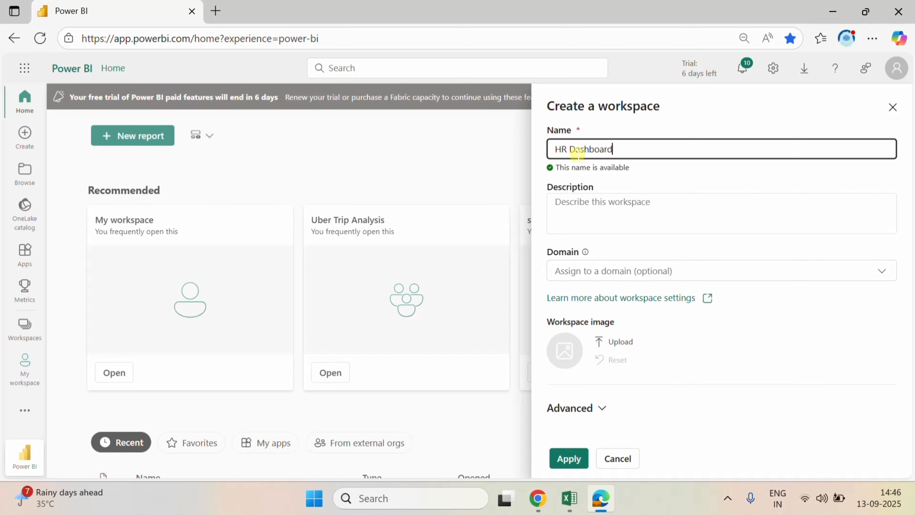
pyautogui.moveTo(569, 497)
pyautogui.click(566, 458)
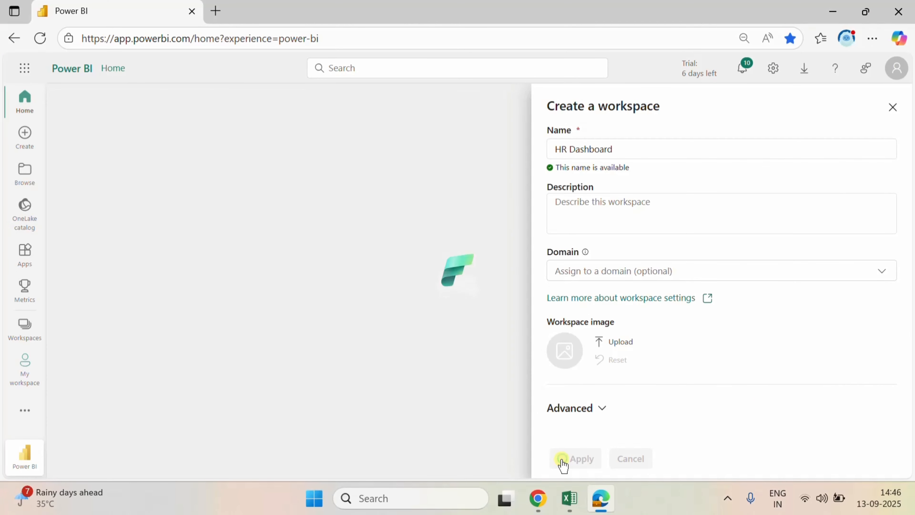
pyautogui.moveTo(609, 497); pyautogui.dragTo(573, 502)
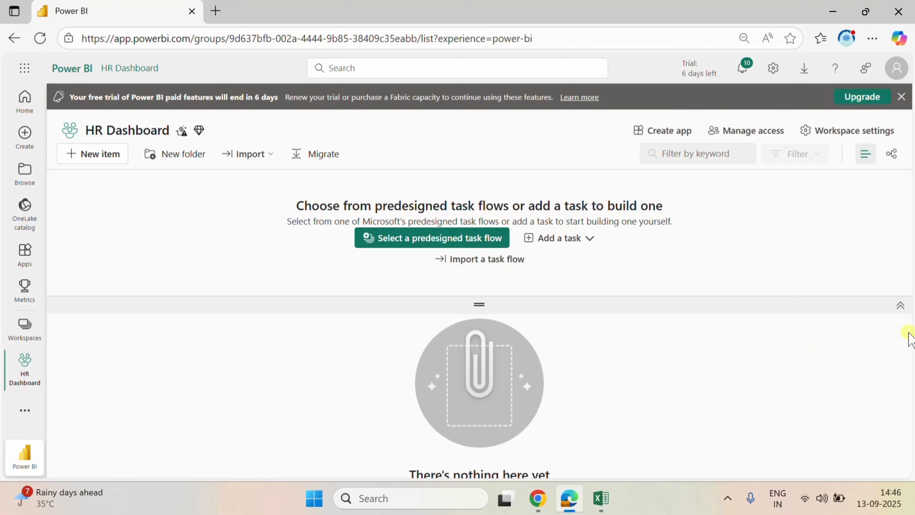
pyautogui.click(899, 305)
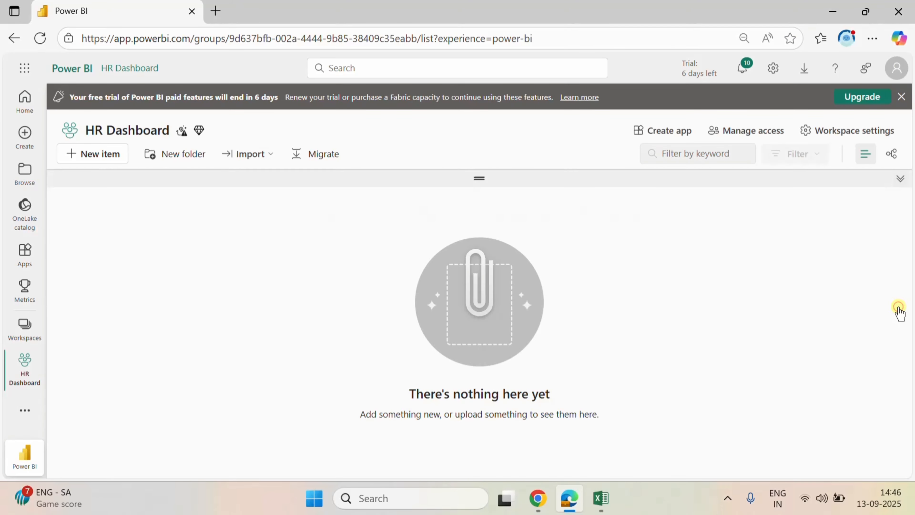
# Create a lakehouse named HR_Dashboard in the HR Dashboard workspace, without lakehouse schemas.
pyautogui.click(112, 160)
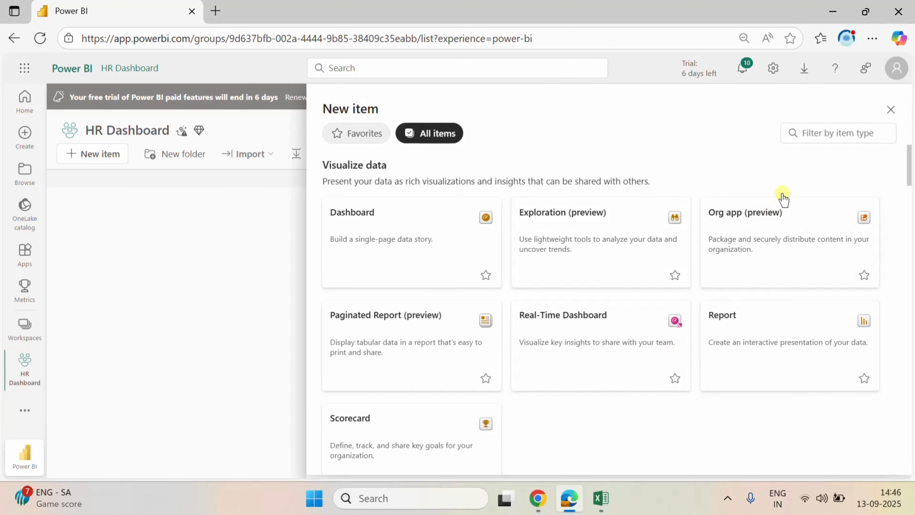
pyautogui.click(826, 127)
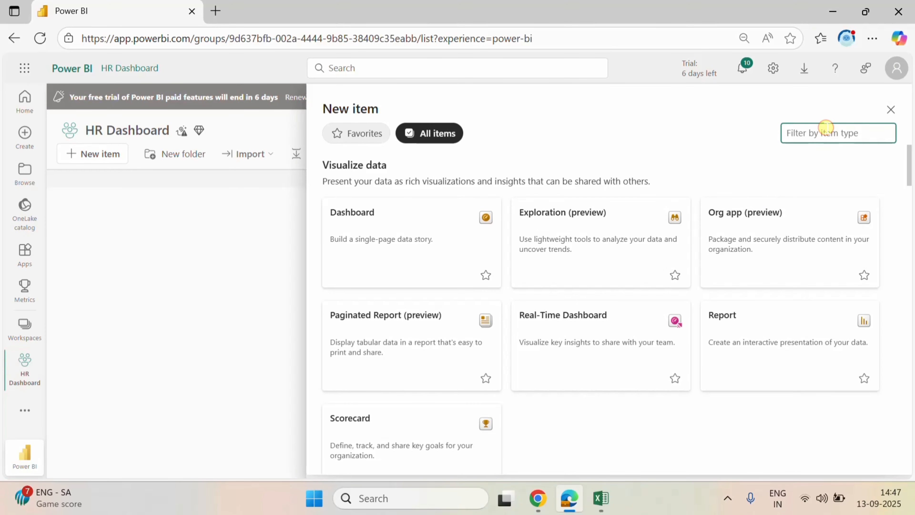
pyautogui.write('lake')
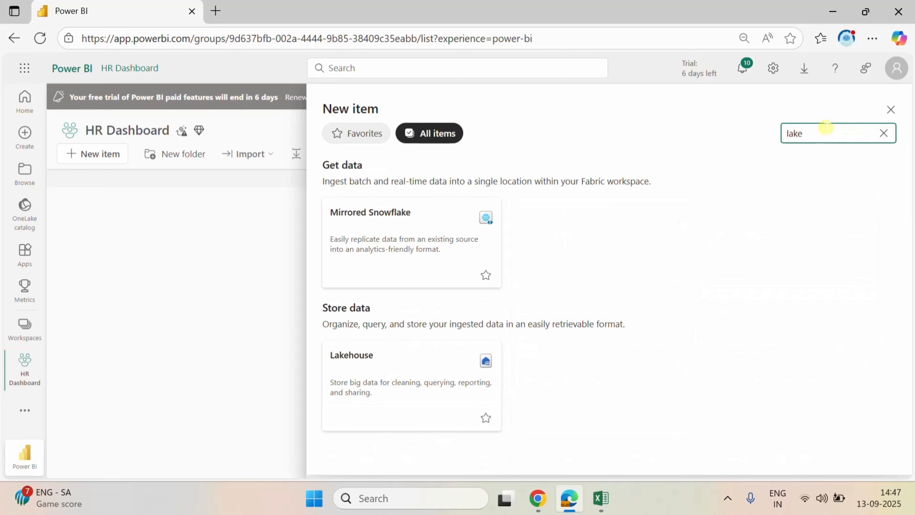
pyautogui.click(402, 367)
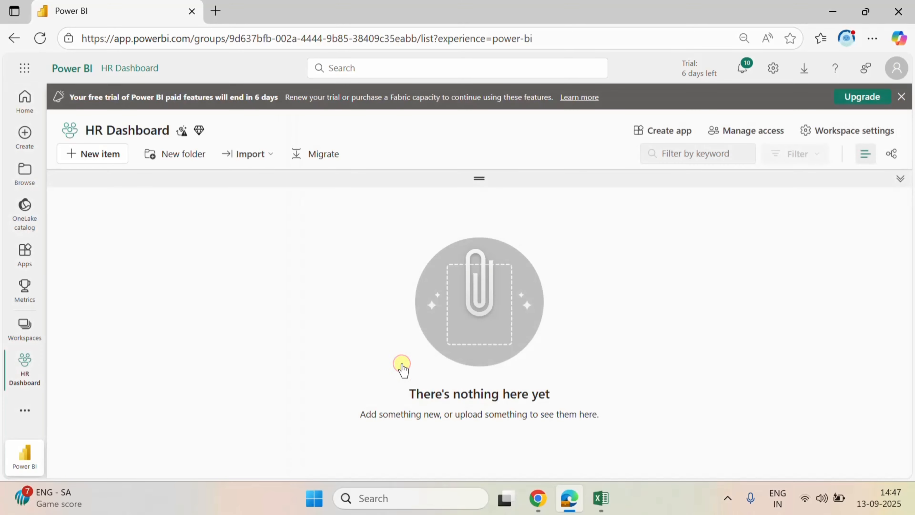
pyautogui.write('H')
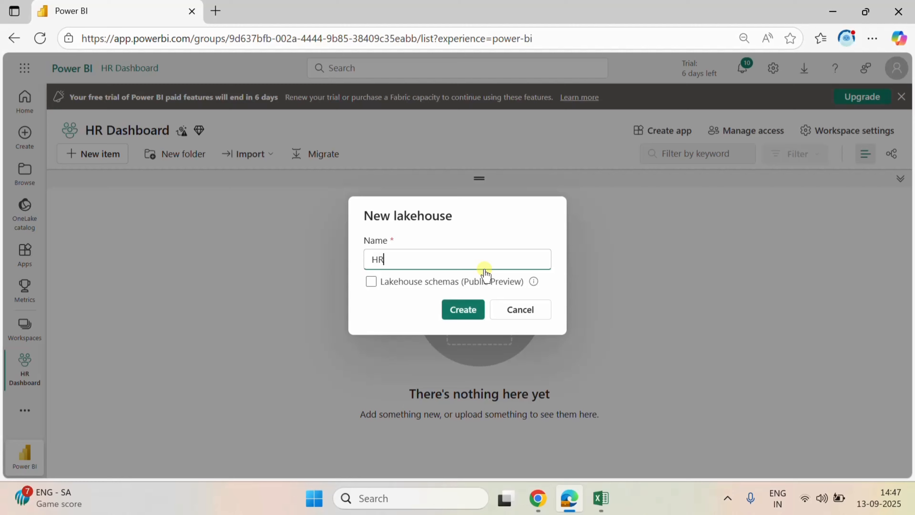
pyautogui.write('R ')
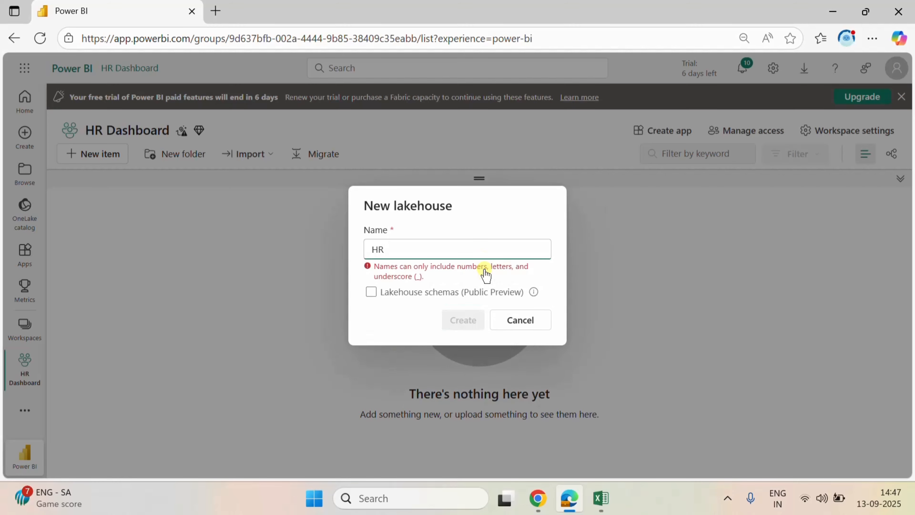
pyautogui.write('Dashboard')
pyautogui.click(385, 249)
pyautogui.press('BackSpace')
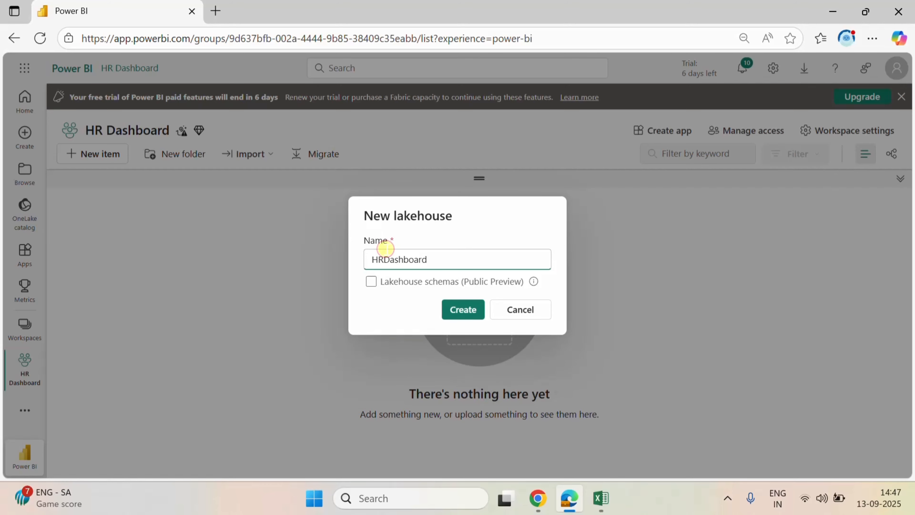
pyautogui.write('_')
pyautogui.click(465, 302)
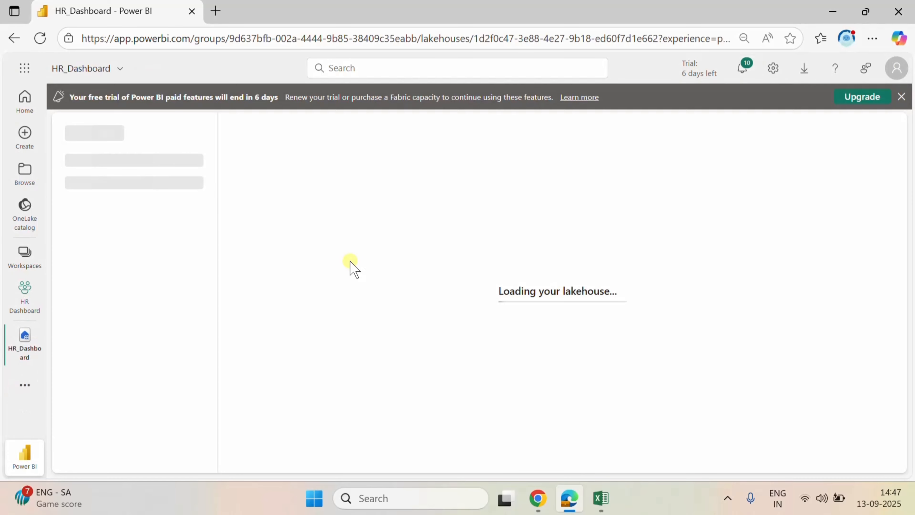
# Start a new Dataflow Gen2 in the HR Dashboard workspace and toggle its Git integration, deployment pipelines and Public API option.
pyautogui.click(32, 303)
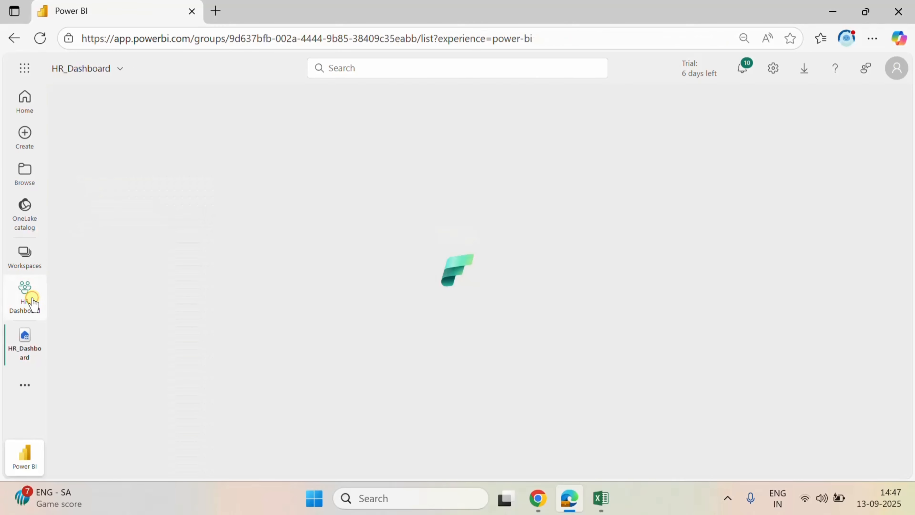
pyautogui.click(116, 163)
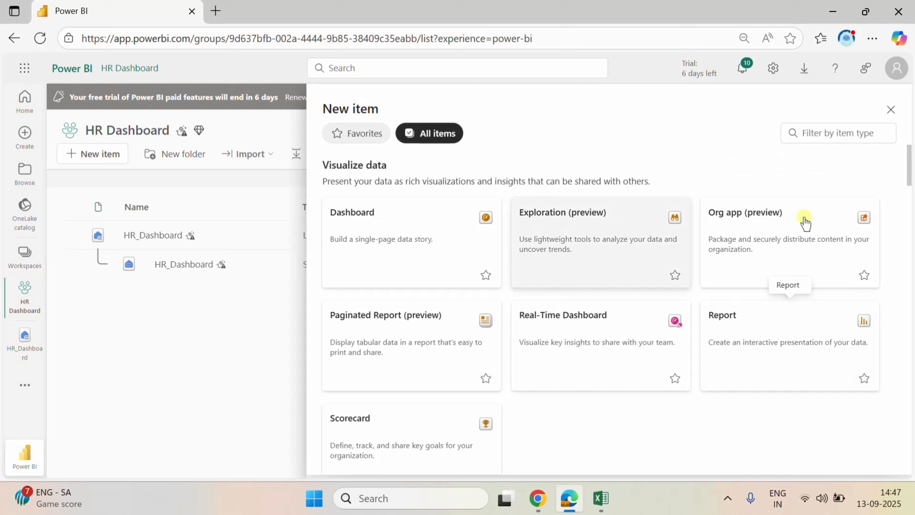
pyautogui.click(844, 134)
pyautogui.write('data')
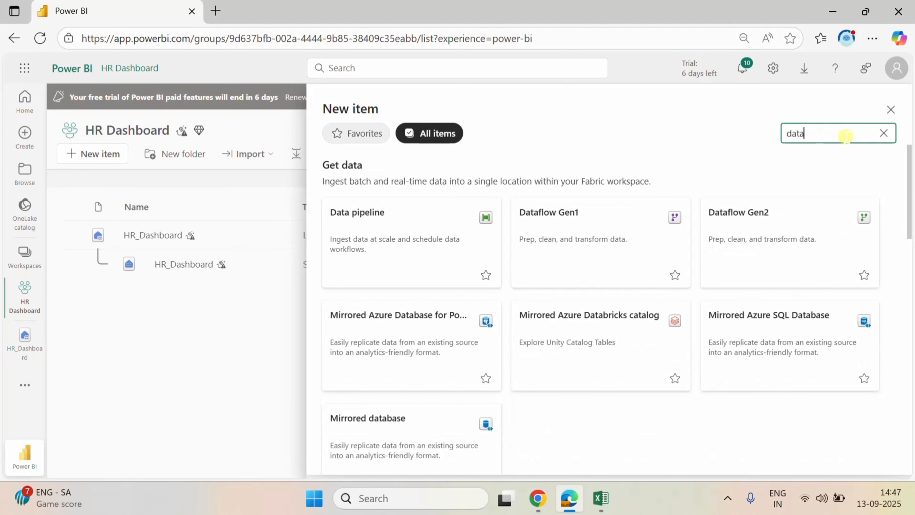
pyautogui.click(728, 231)
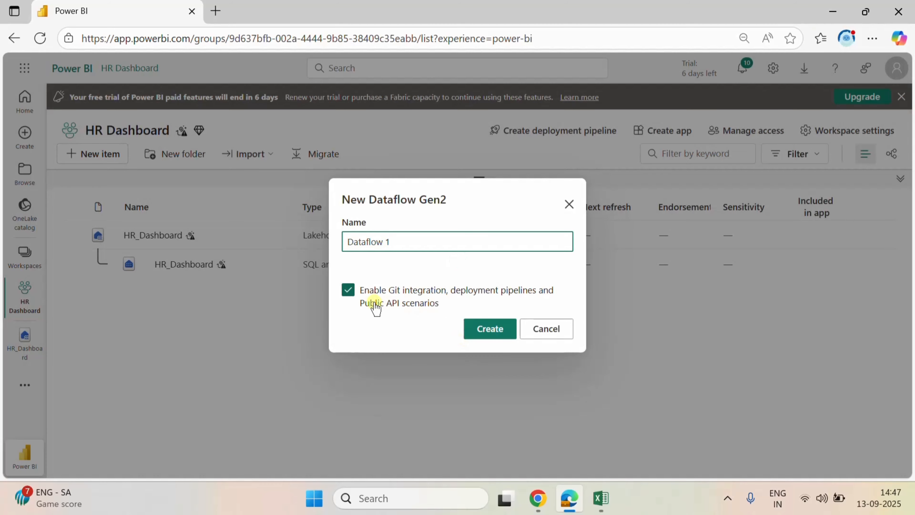
pyautogui.click(347, 290)
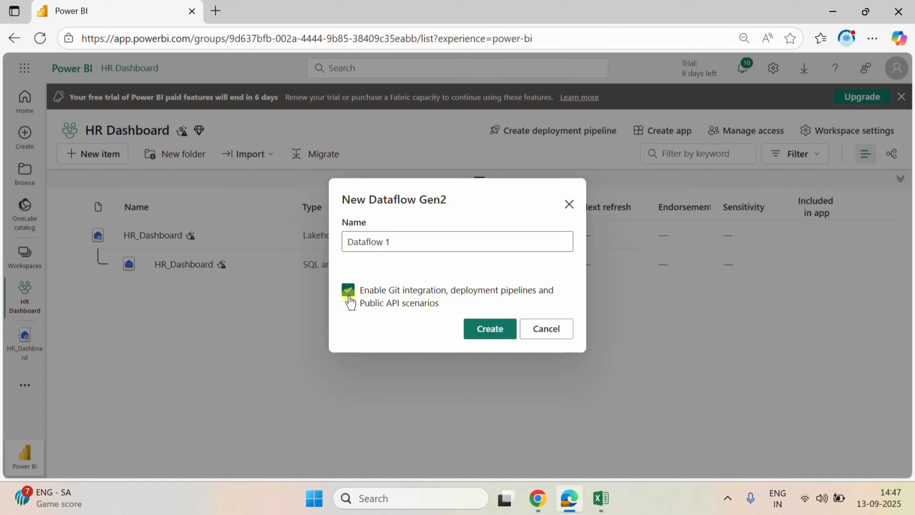
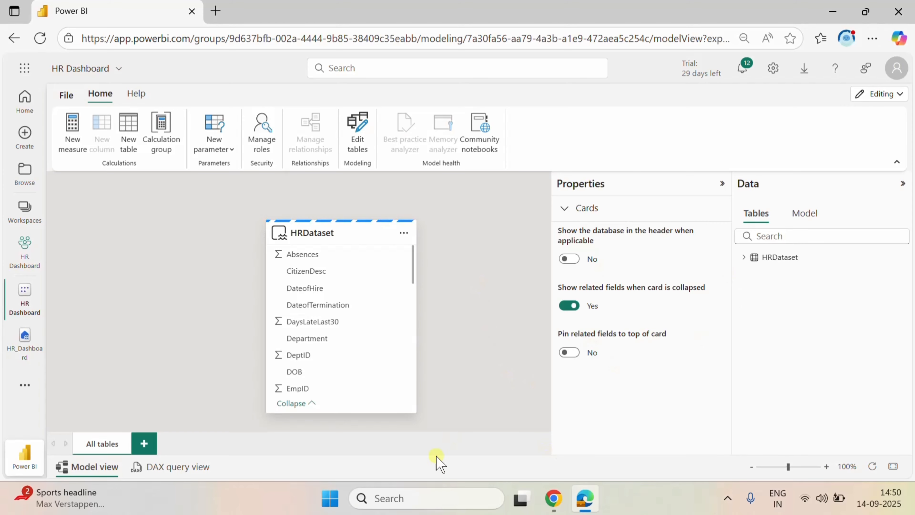
# Search Windows for Power BI Desktop and open it.
pyautogui.click(393, 498)
pyautogui.write('po')
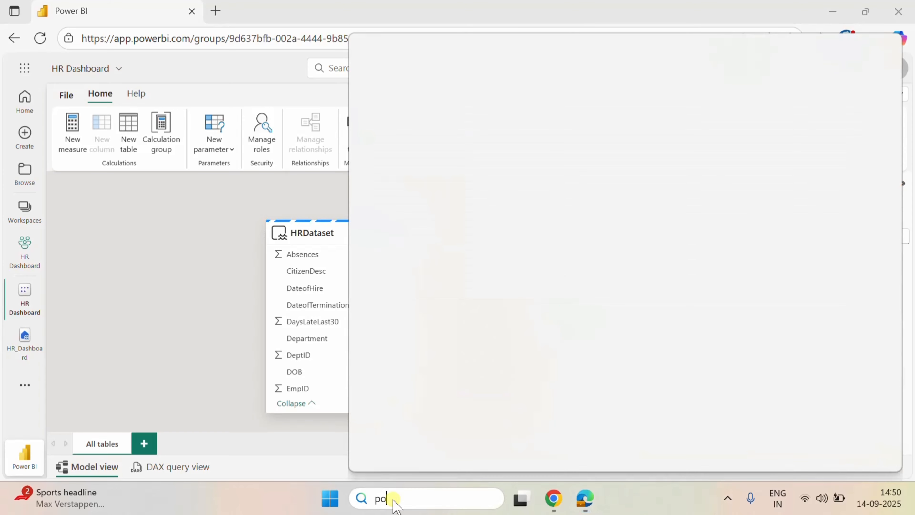
pyautogui.write('wer')
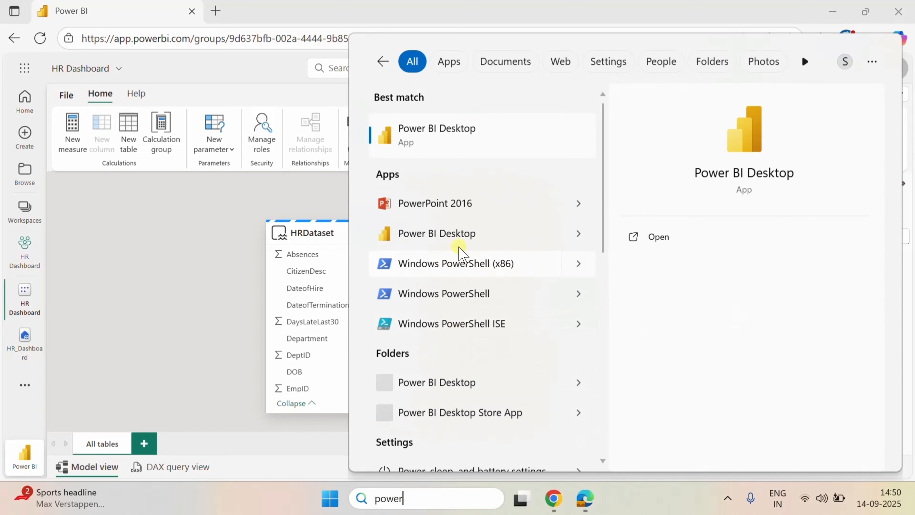
pyautogui.click(459, 244)
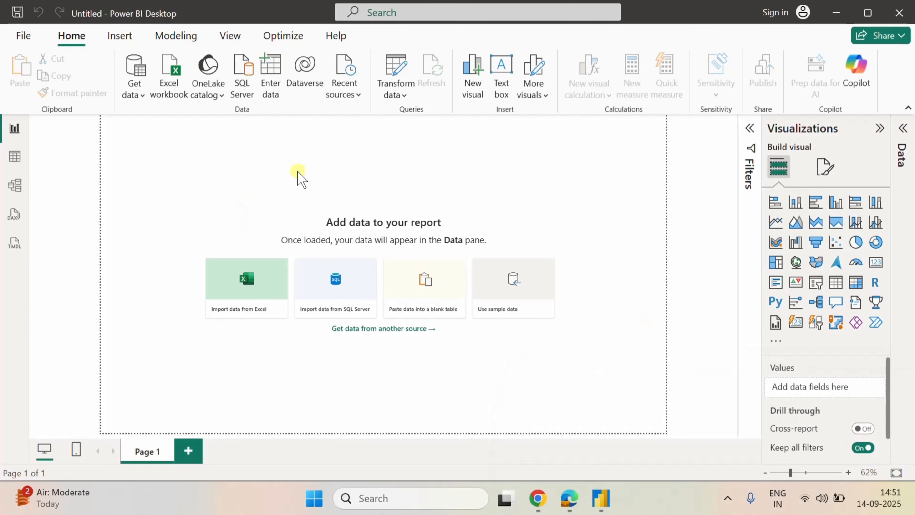
# Start getting data from Power BI semantic models and sign in with the account e-mail, picking the matching work account.
pyautogui.click(143, 96)
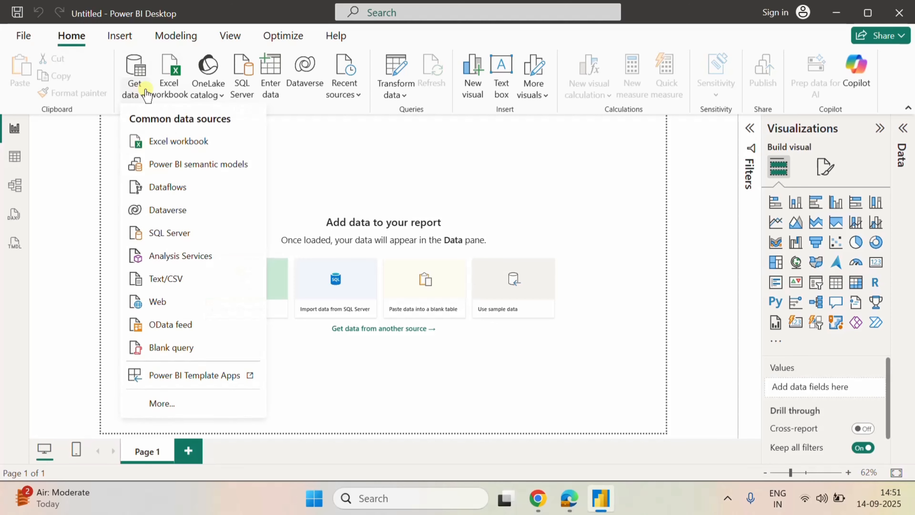
pyautogui.click(174, 167)
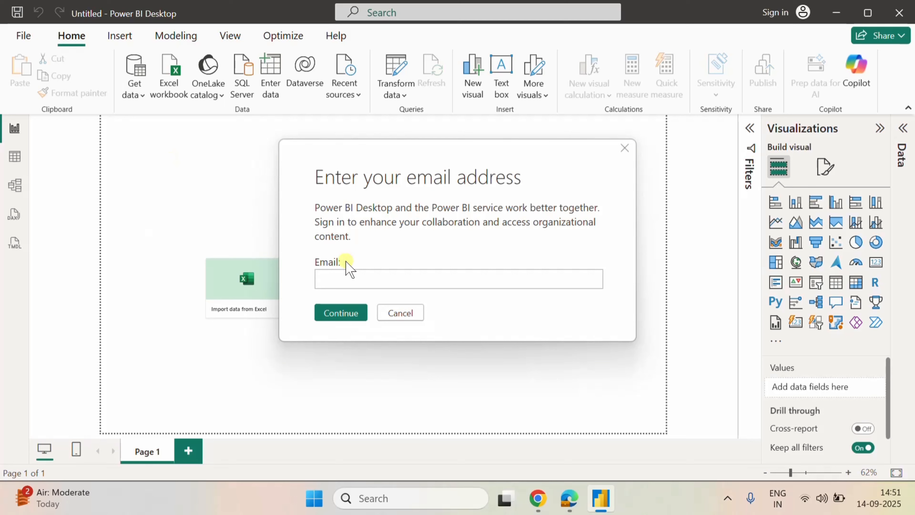
pyautogui.click(344, 278)
pyautogui.hotkey('ctrl', 'v')
pyautogui.click(340, 313)
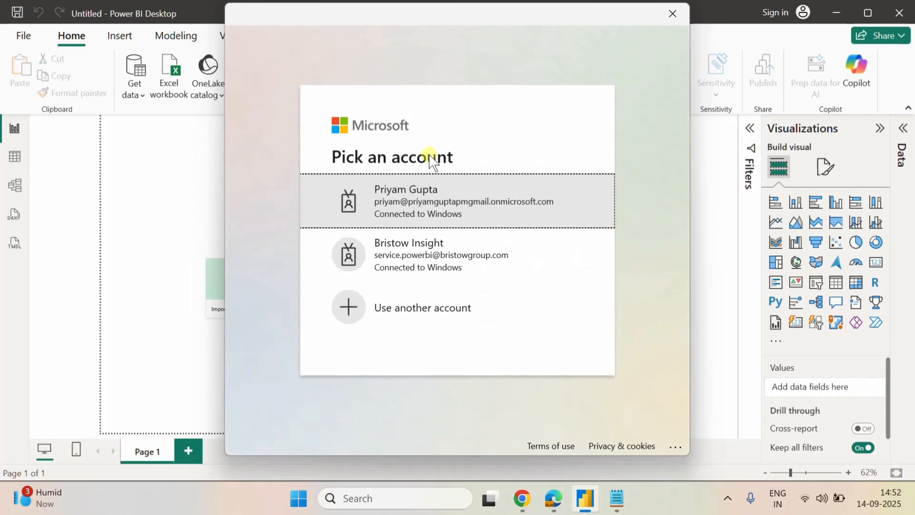
pyautogui.click(423, 206)
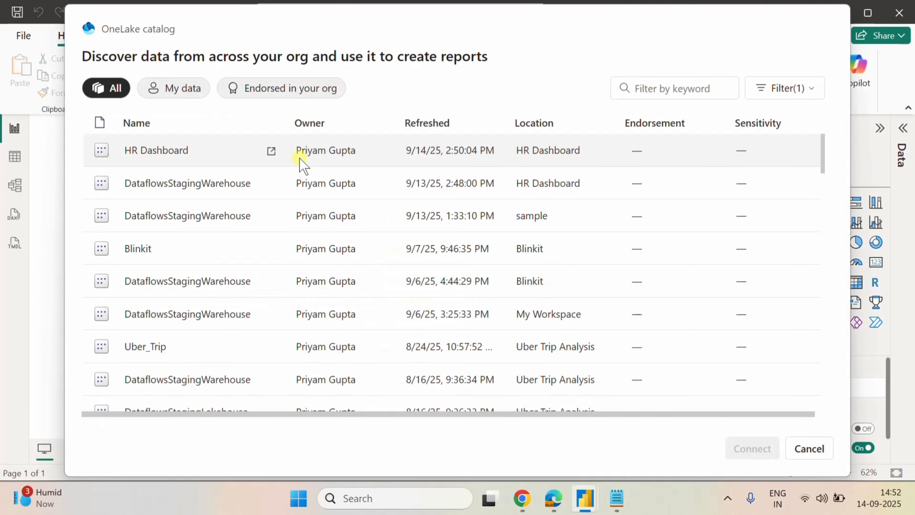
# Connect the report to the HR Dashboard semantic model and expand the HRDataset table to look through its fields.
pyautogui.click(165, 156)
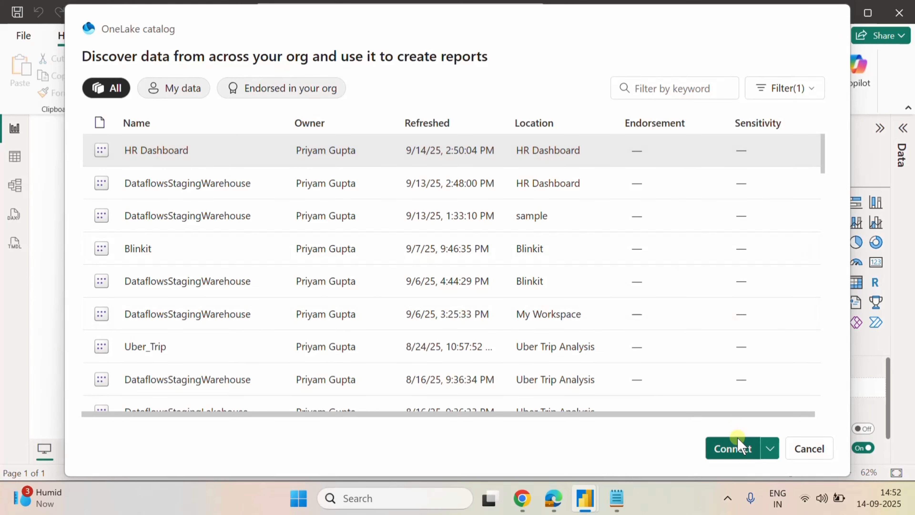
pyautogui.click(733, 448)
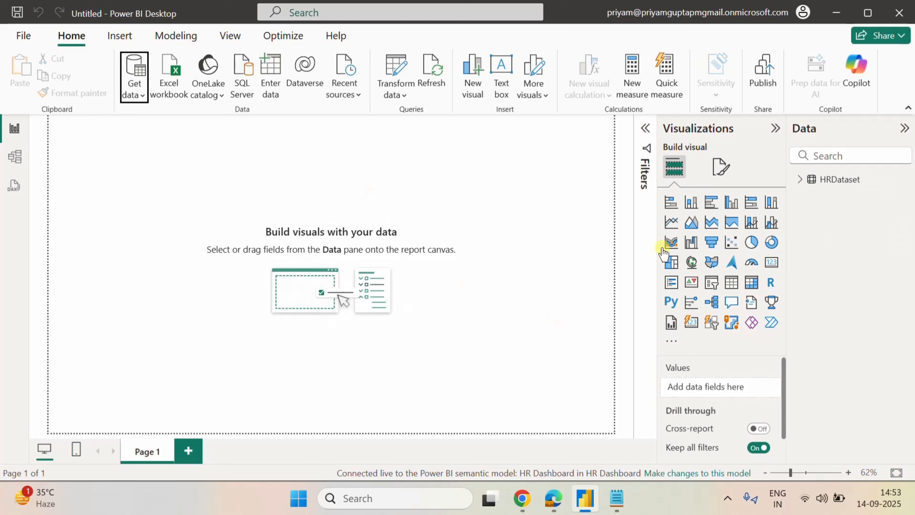
pyautogui.click(801, 180)
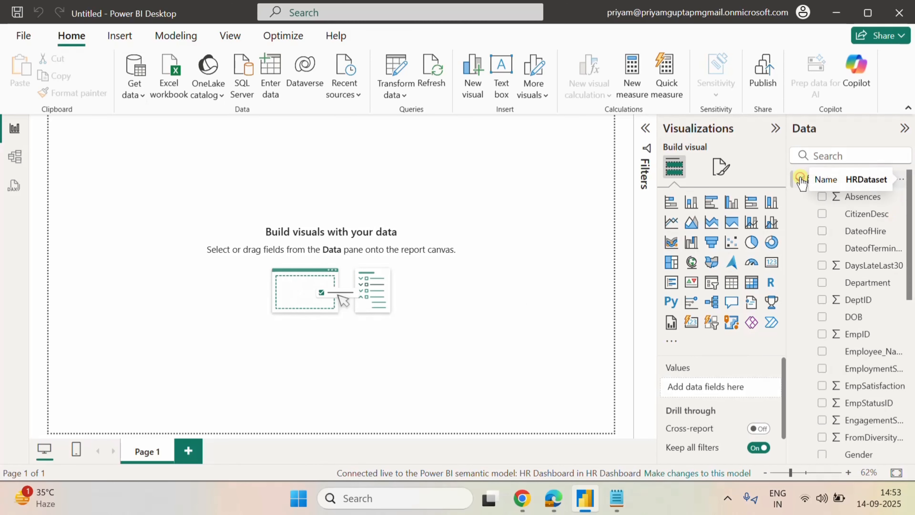
pyautogui.scroll(-5, 874, 257)
pyautogui.scroll(-2, 875, 255)
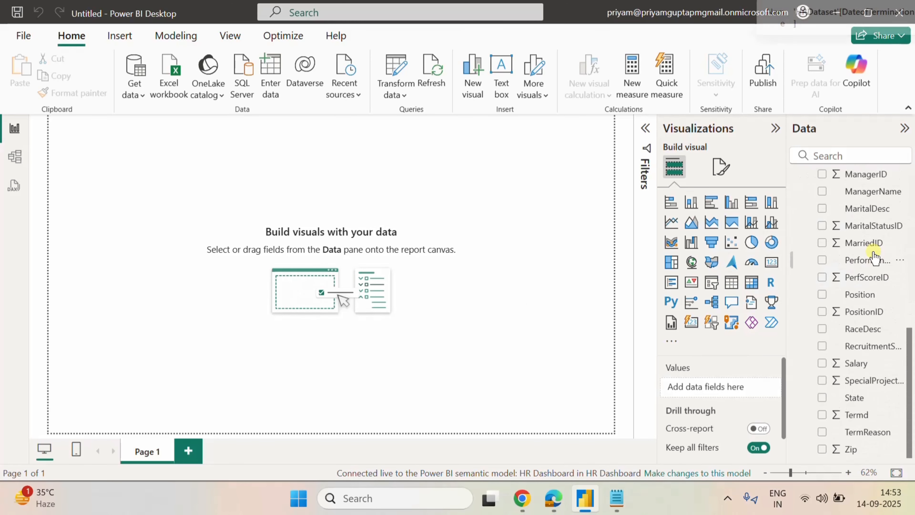
pyautogui.scroll(10, 874, 253)
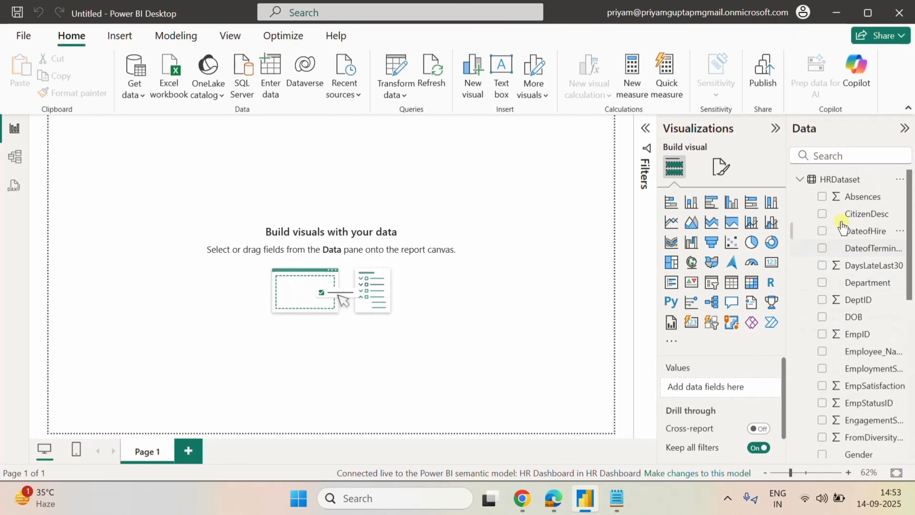
pyautogui.click(801, 181)
pyautogui.click(801, 181)
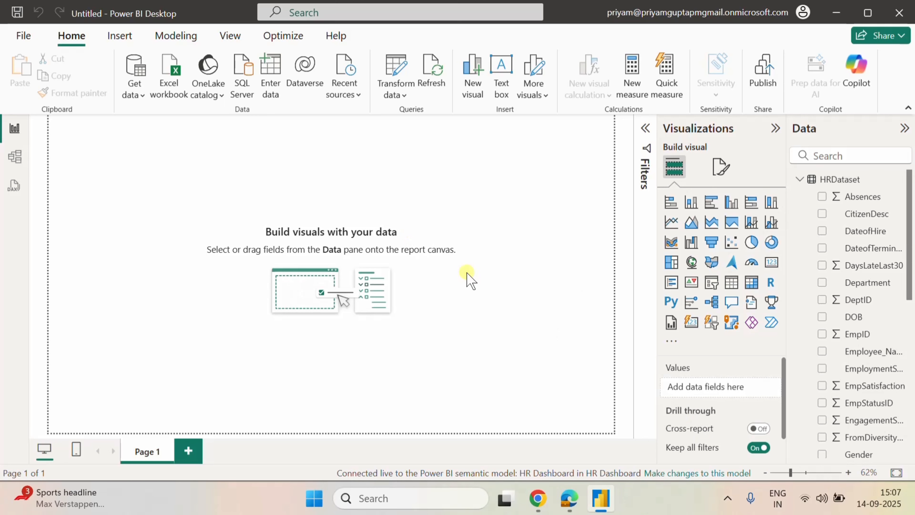
# Set the report page's canvas background color to the lightest purple shade.
pyautogui.click(724, 167)
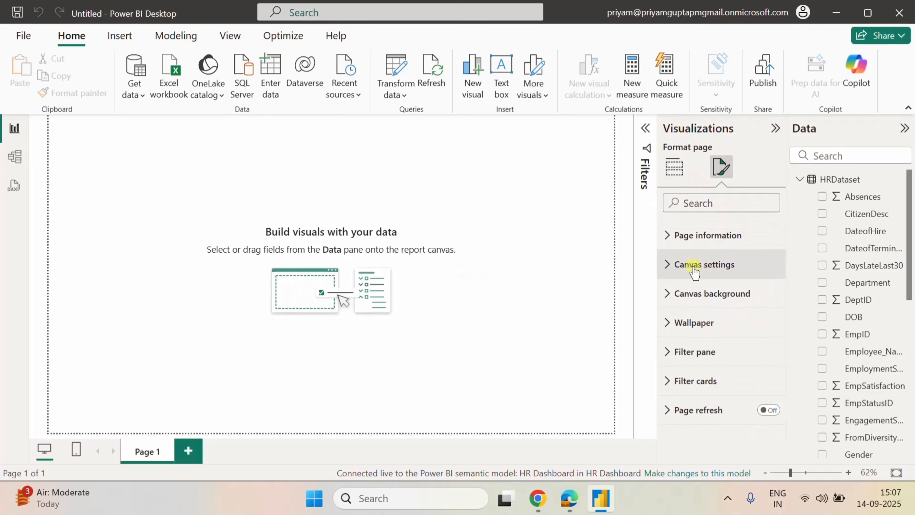
pyautogui.click(667, 264)
pyautogui.scroll(-1, 722, 335)
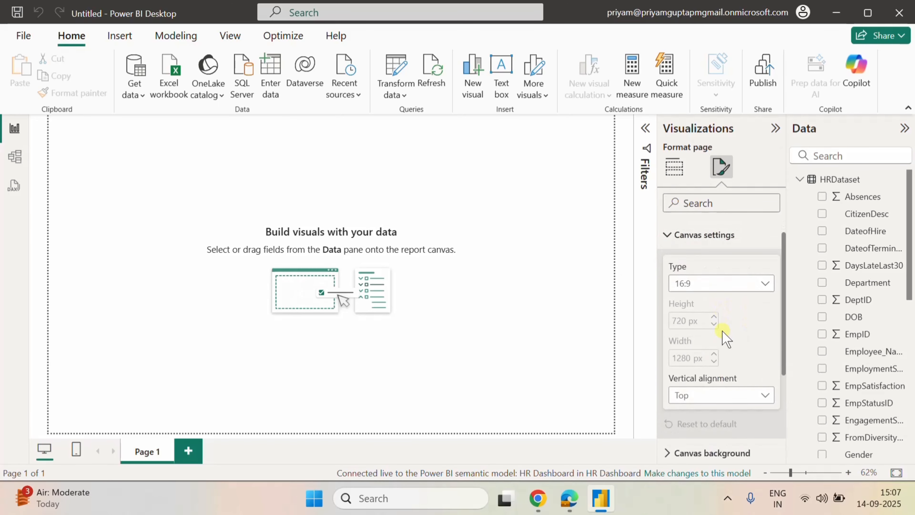
pyautogui.scroll(-3, 724, 335)
pyautogui.click(667, 340)
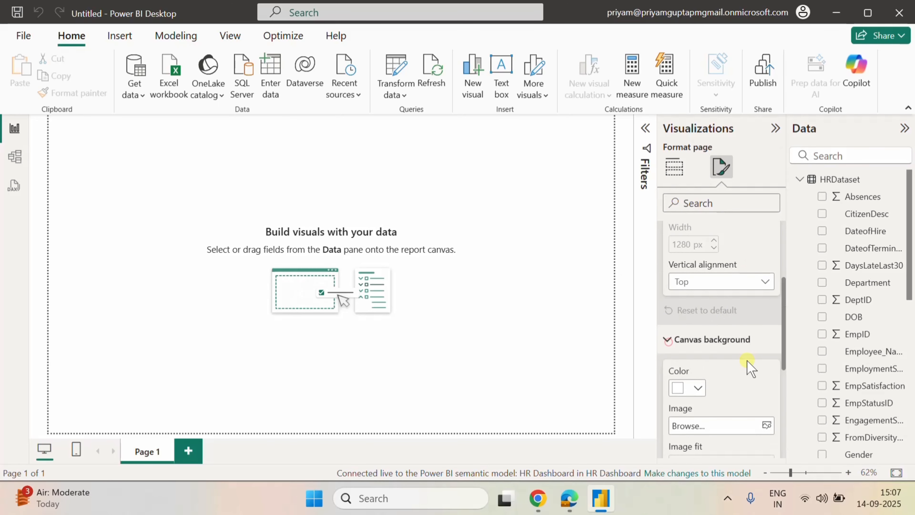
pyautogui.scroll(-2, 750, 367)
pyautogui.click(698, 316)
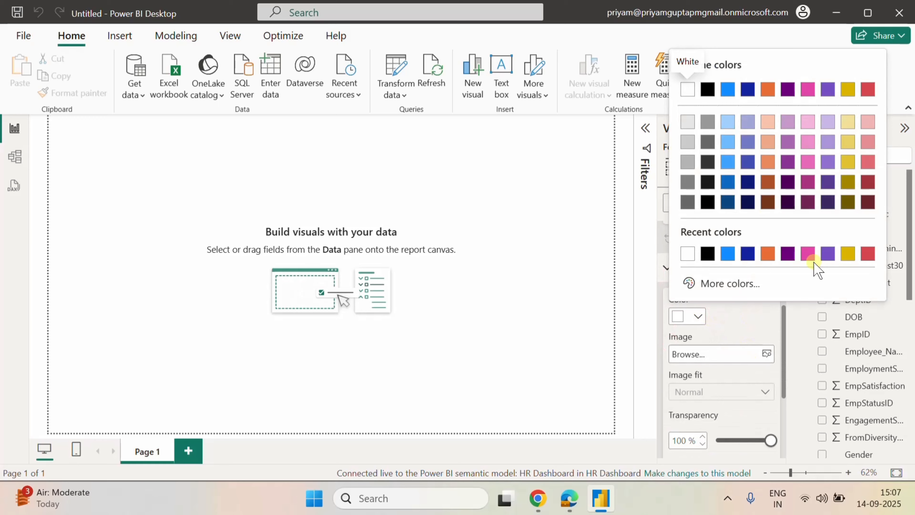
pyautogui.click(828, 122)
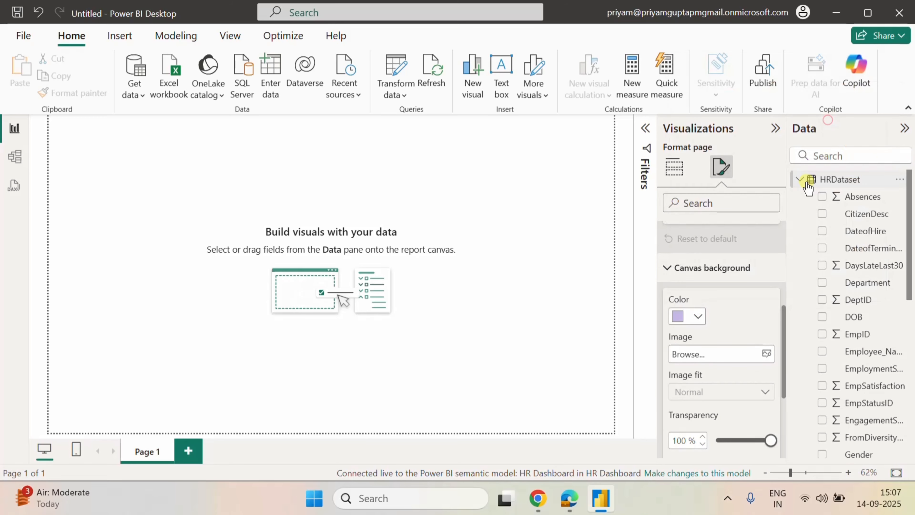
# Set the canvas background transparency to 40% and leave the page formatting options.
pyautogui.scroll(-2, 741, 340)
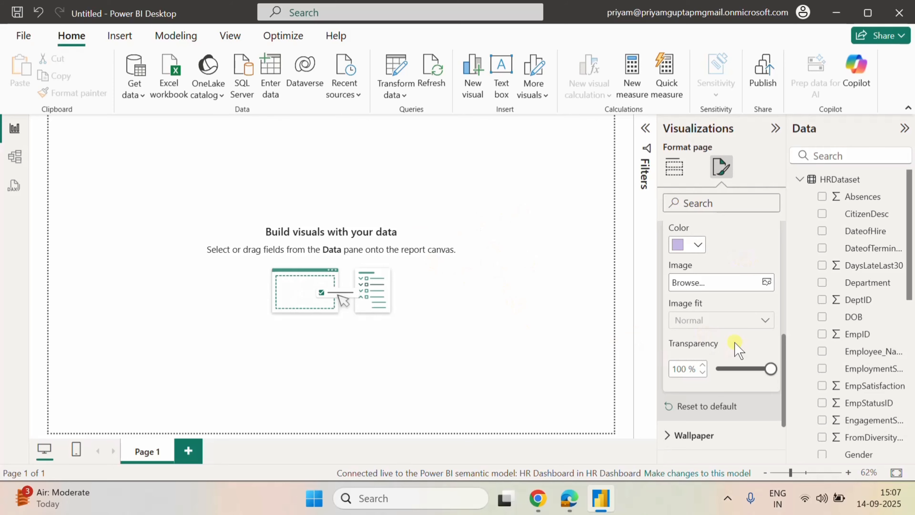
pyautogui.moveTo(769, 368); pyautogui.dragTo(751, 369)
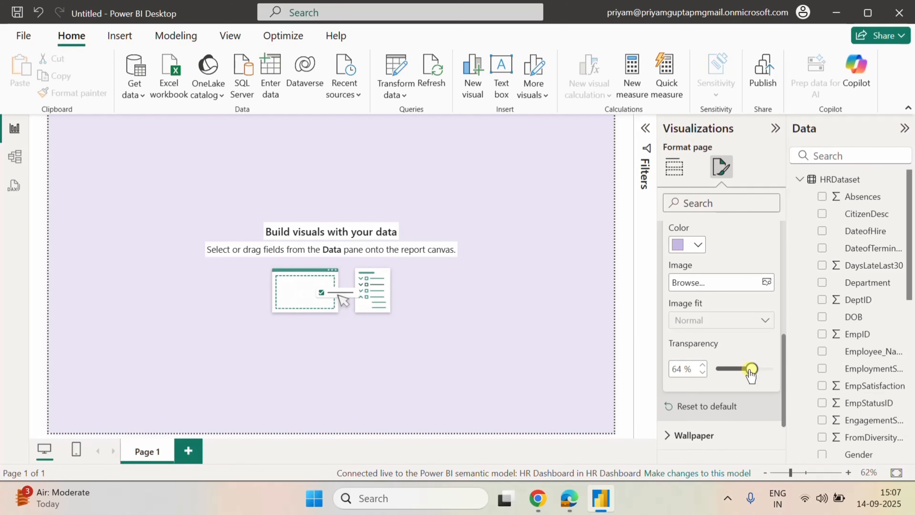
pyautogui.moveTo(751, 371); pyautogui.dragTo(740, 371)
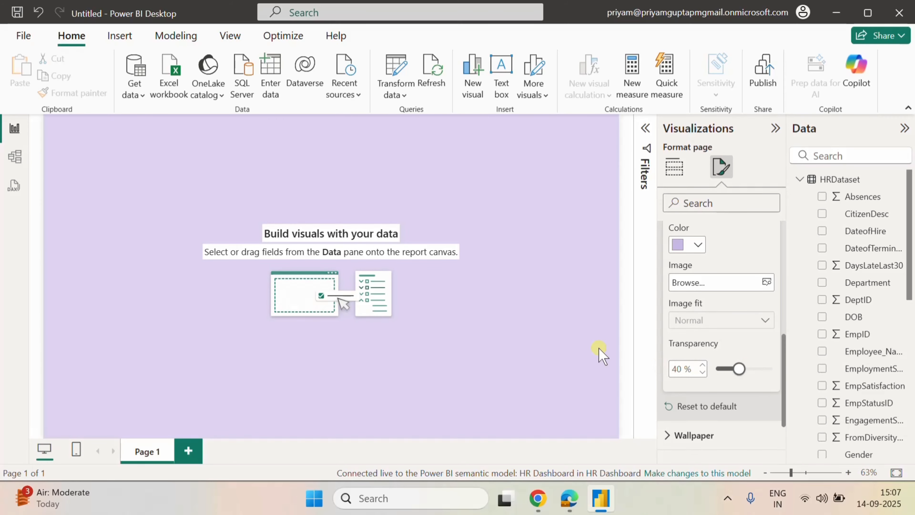
pyautogui.scroll(1, 756, 295)
pyautogui.scroll(2, 756, 295)
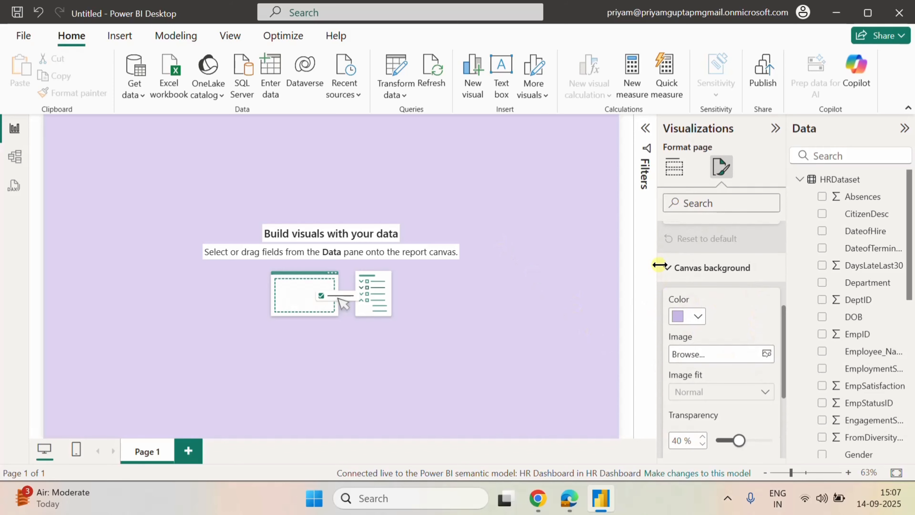
pyautogui.click(663, 266)
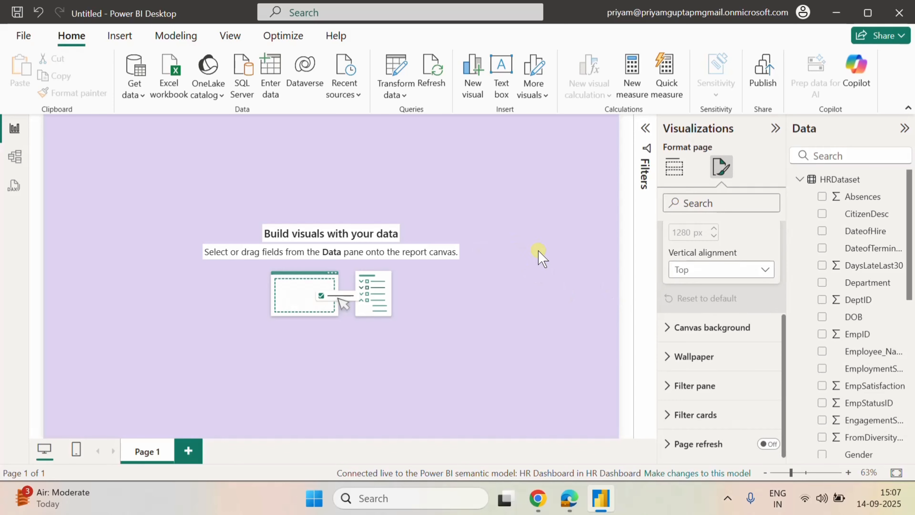
pyautogui.click(524, 242)
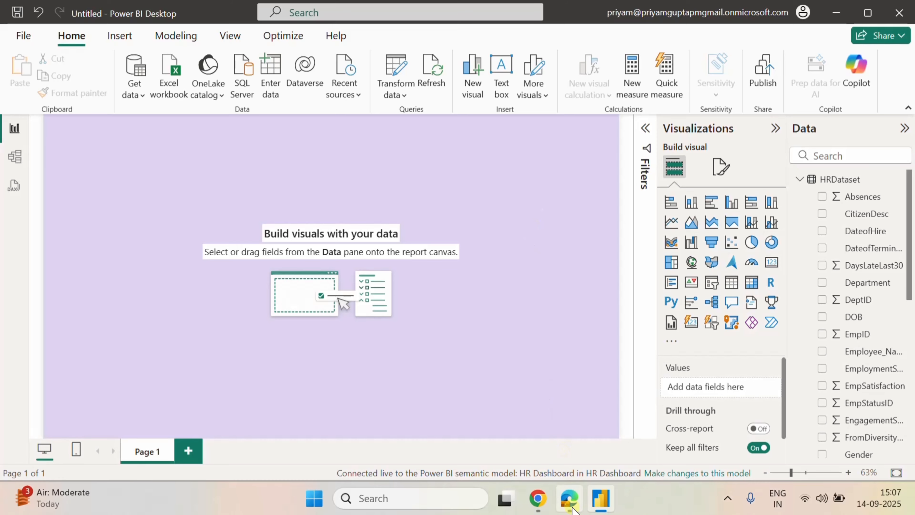
# Switch to the HR Dashboard semantic model in Microsoft Edge and look through the fields of the HRDataset table card.
pyautogui.moveTo(569, 499)
pyautogui.click(537, 445)
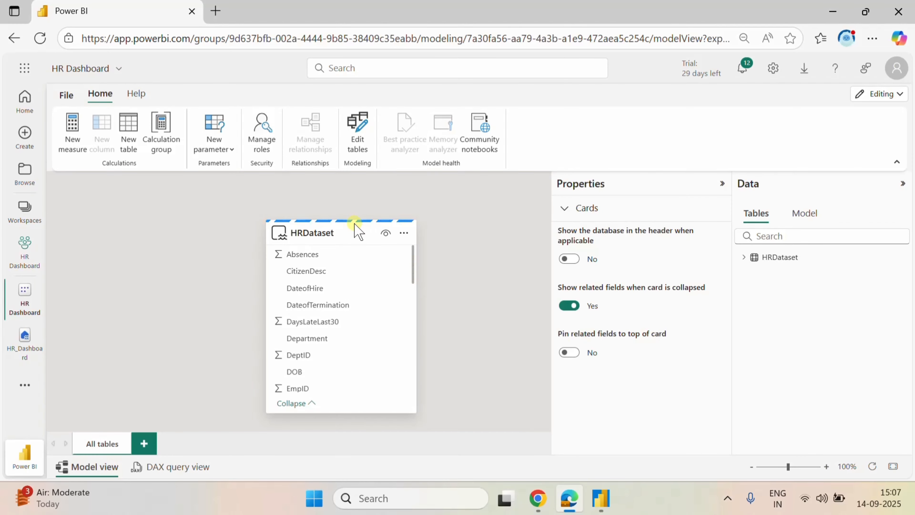
pyautogui.moveTo(347, 227); pyautogui.dragTo(363, 205)
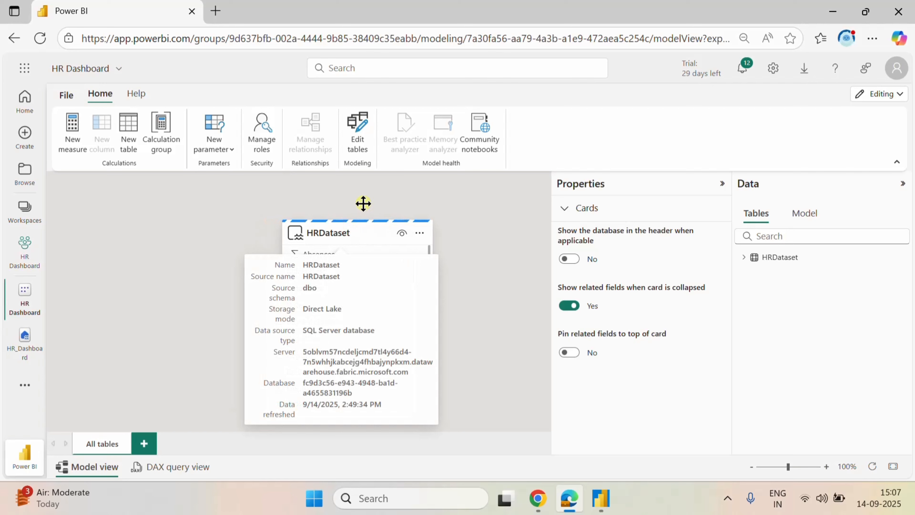
pyautogui.scroll(-5, 365, 296)
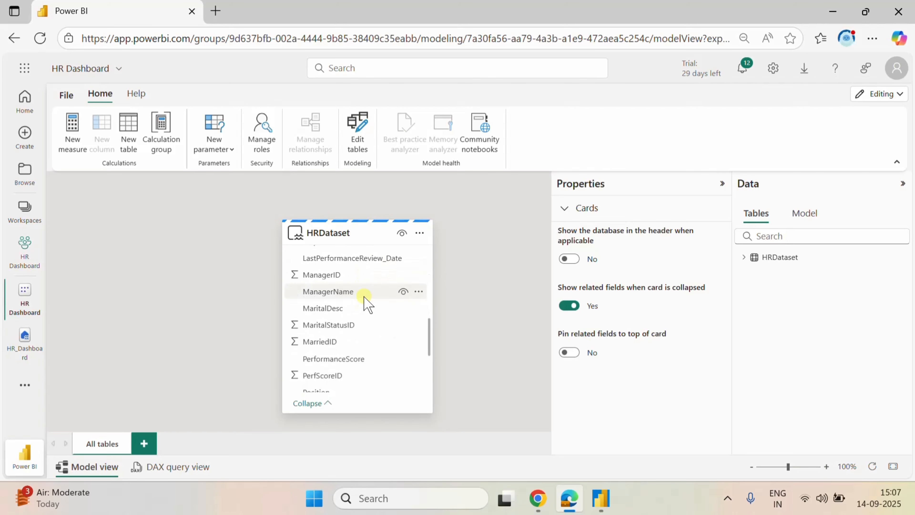
pyautogui.scroll(5, 365, 296)
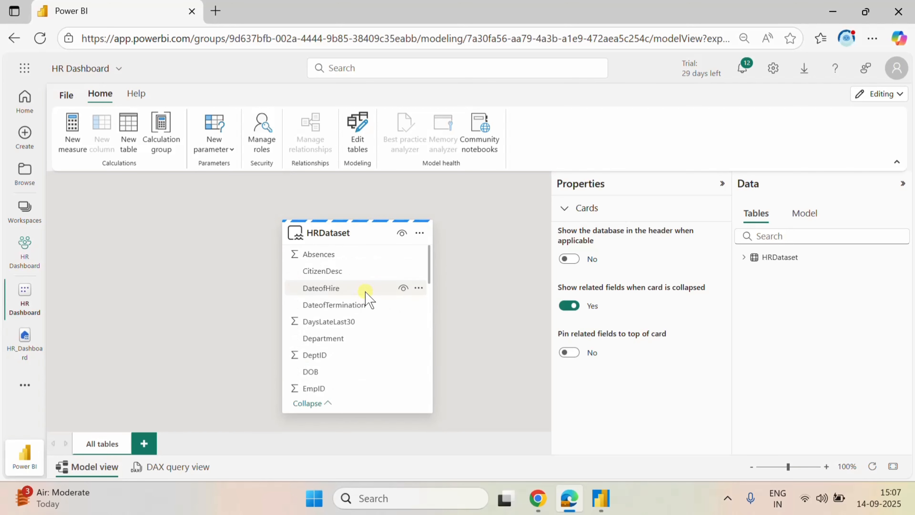
pyautogui.scroll(-3, 371, 313)
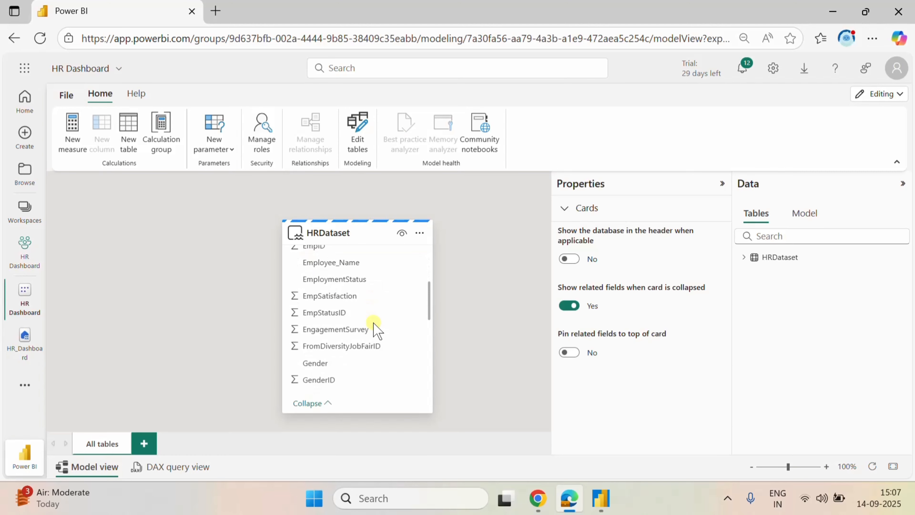
pyautogui.scroll(-6, 374, 329)
pyautogui.scroll(9, 375, 328)
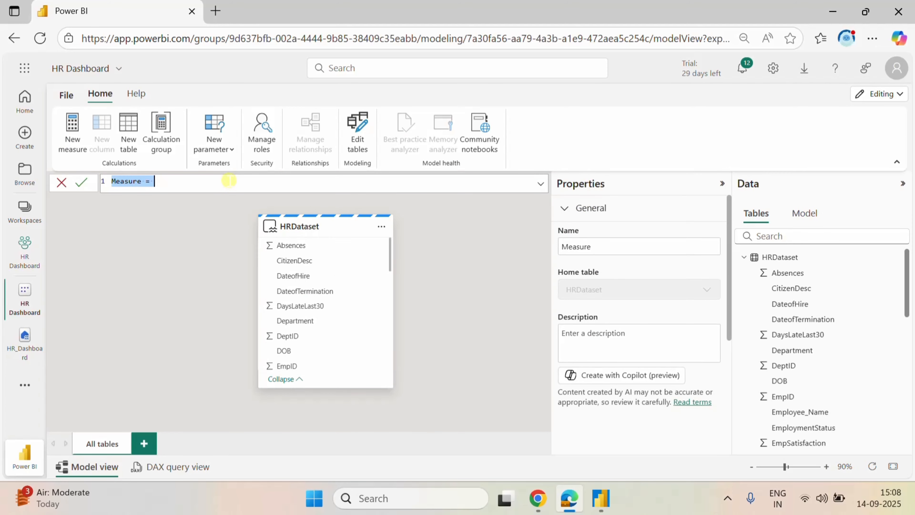
# Define the new measure as HeadCount = COUNT(HRDataset[EmpID]), commit it, locate it in the HRDataset table card and close the formula editor.
pyautogui.write('HeadCount')
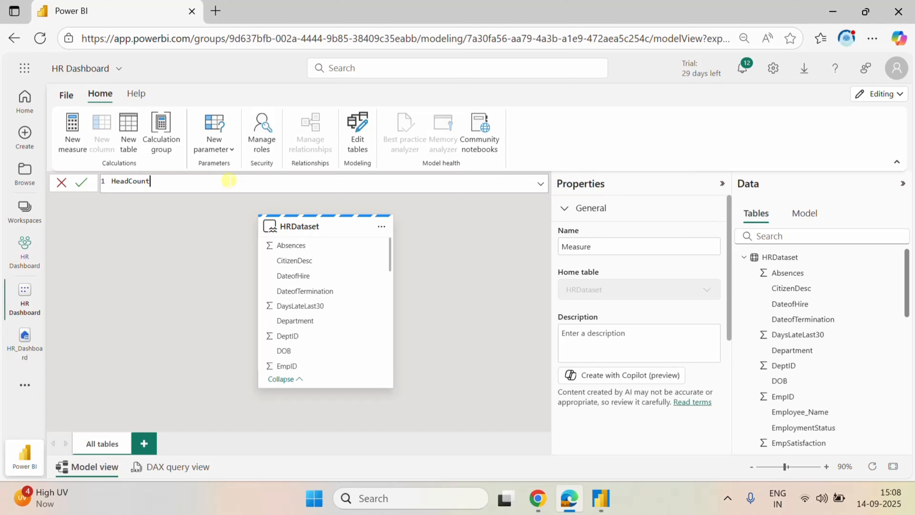
pyautogui.write('=cou')
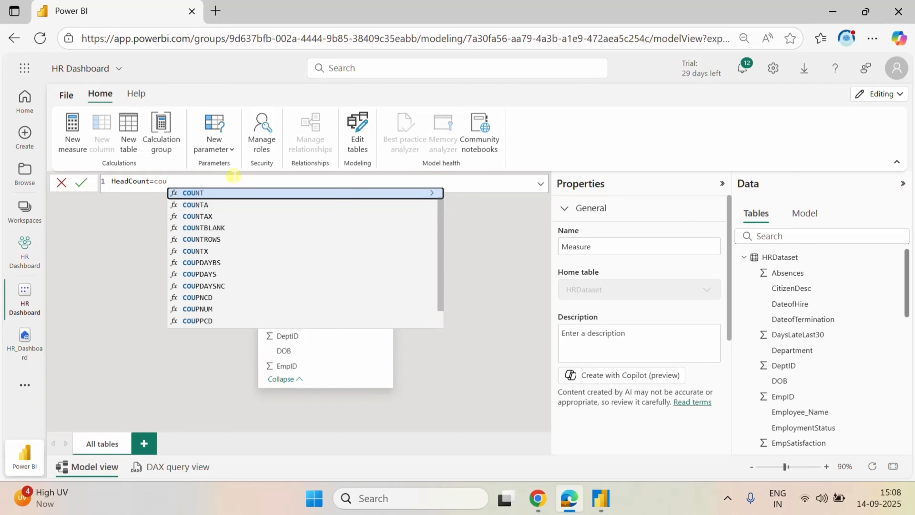
pyautogui.click(185, 192)
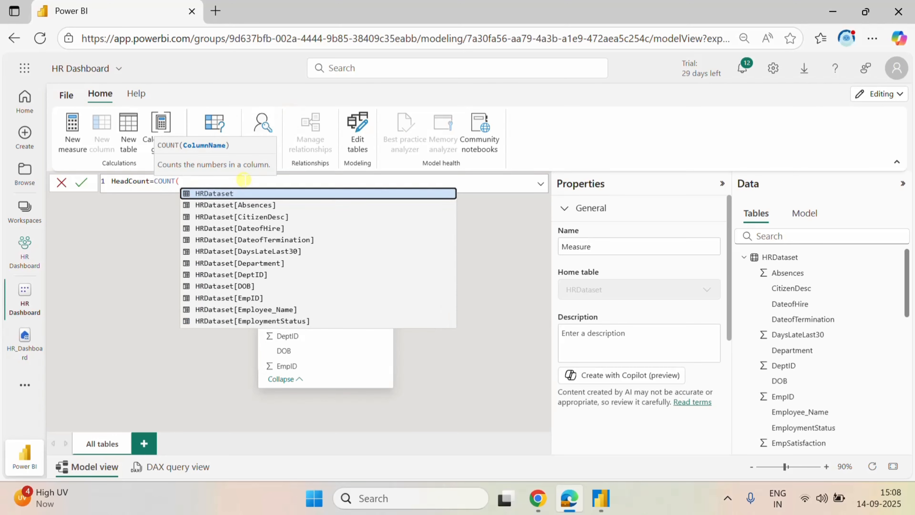
pyautogui.click(248, 298)
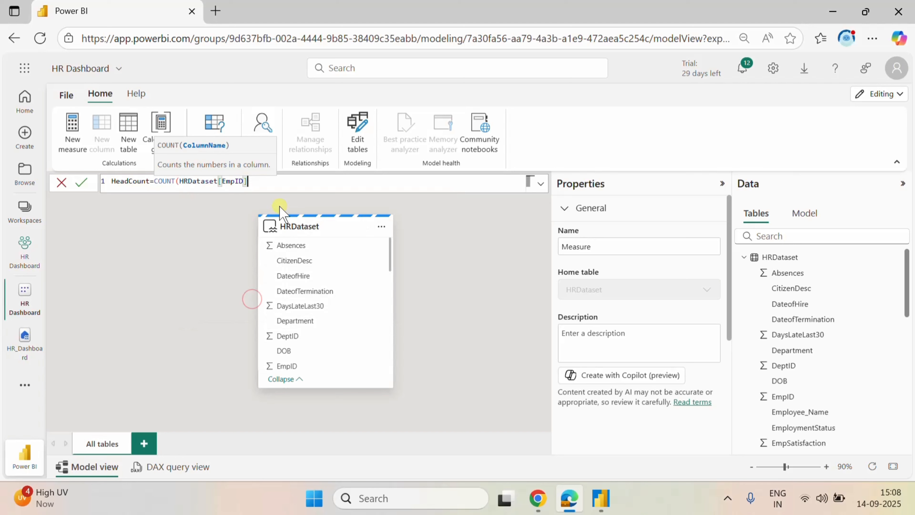
pyautogui.write(')')
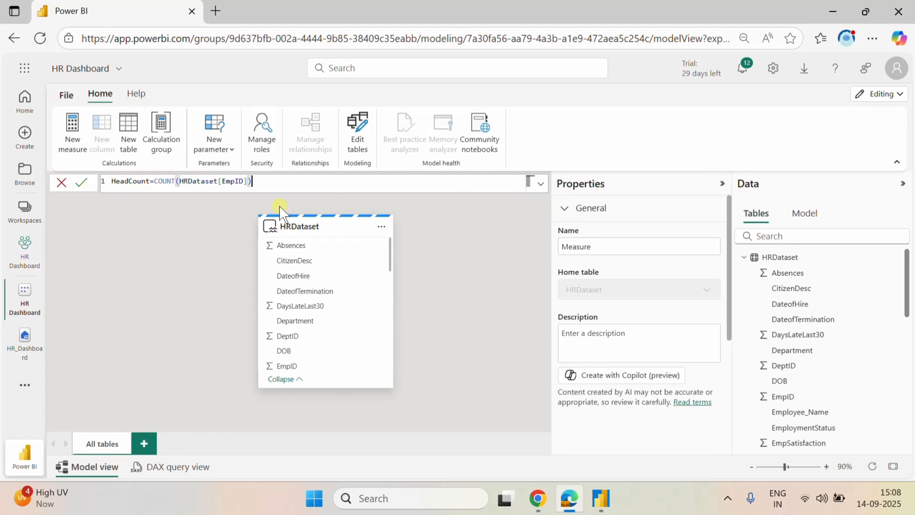
pyautogui.click(76, 183)
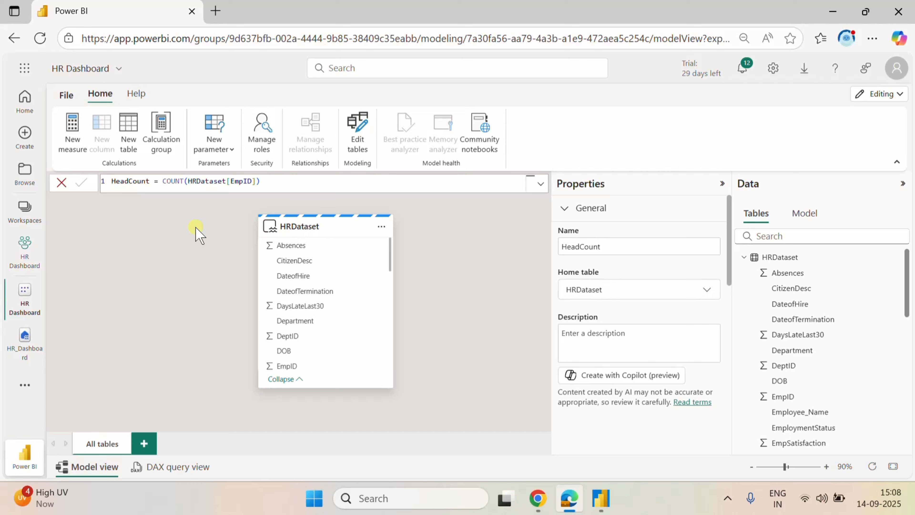
pyautogui.scroll(-6, 348, 337)
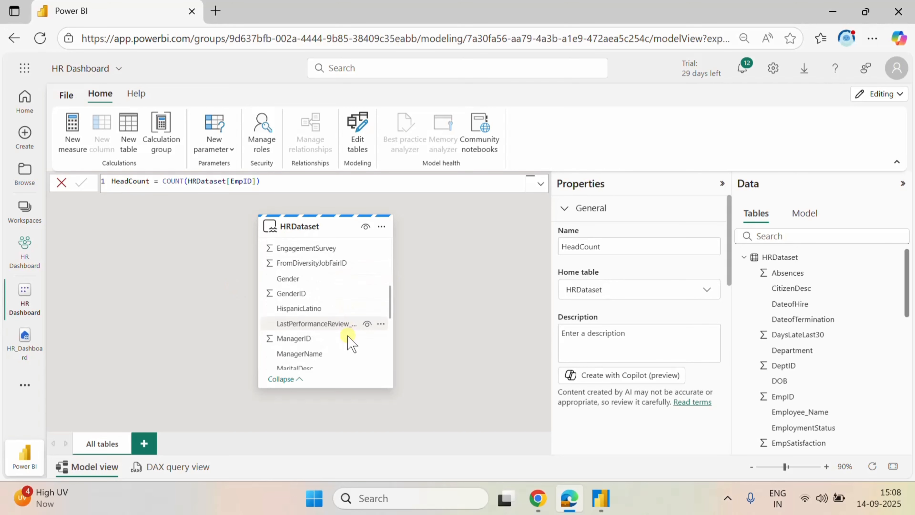
pyautogui.scroll(-2, 348, 343)
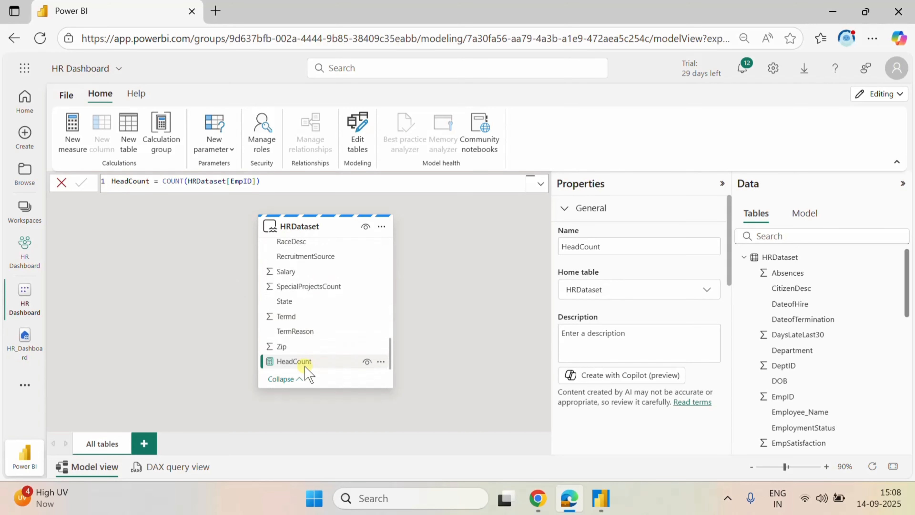
pyautogui.click(61, 182)
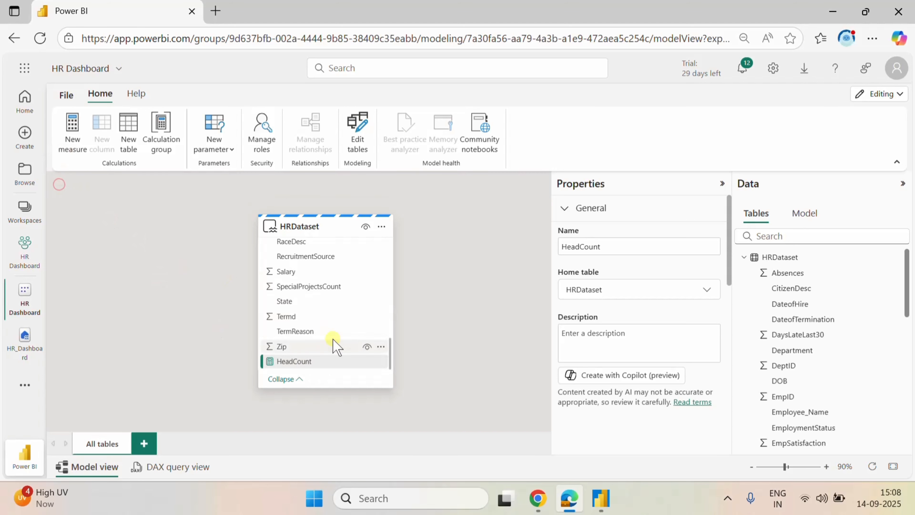
# Review the fields of the HRDataset table card and check the model and report views in Power BI Desktop.
pyautogui.scroll(2, 321, 315)
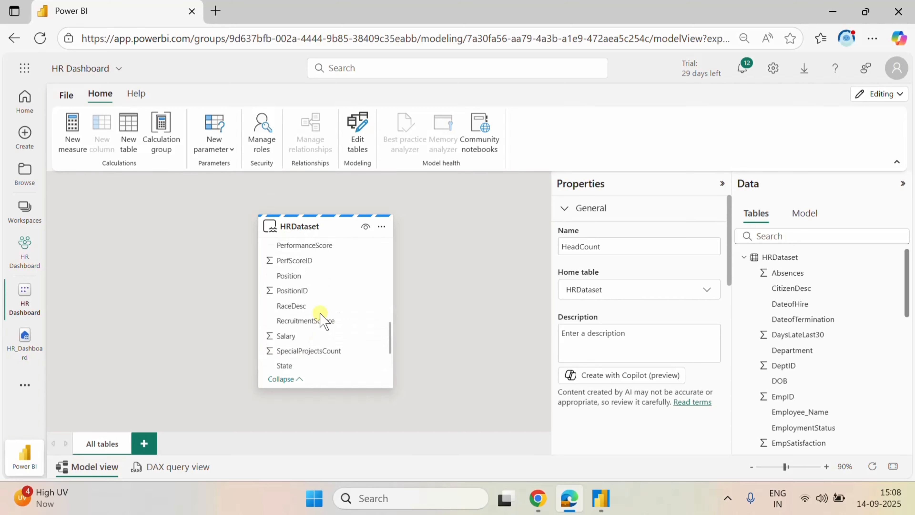
pyautogui.scroll(3, 333, 310)
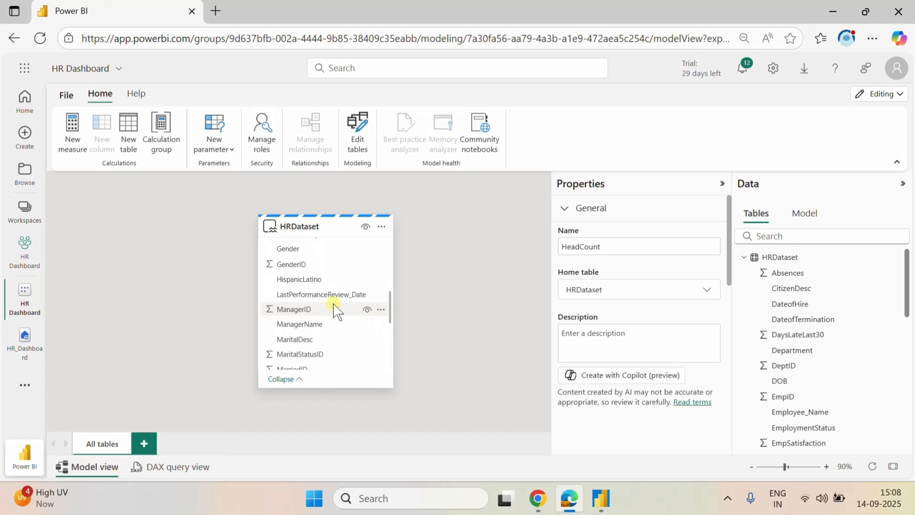
pyautogui.scroll(5, 334, 304)
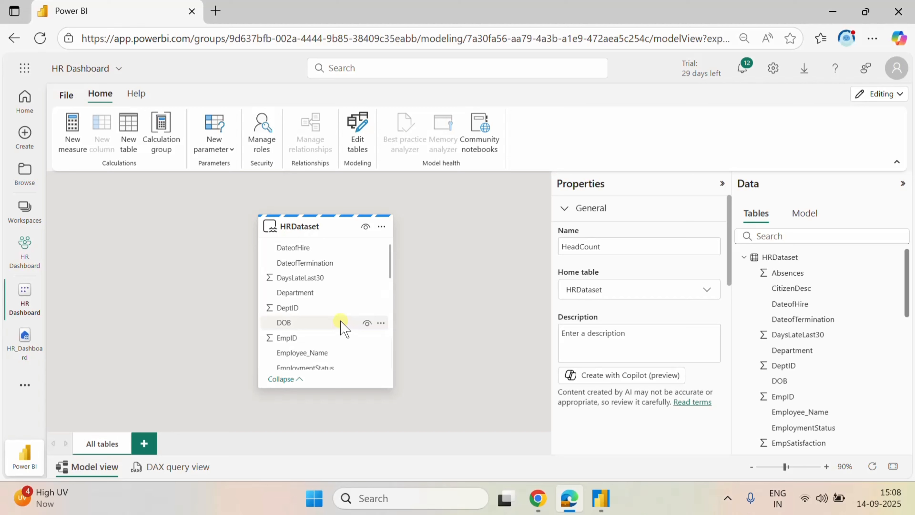
pyautogui.scroll(1, 342, 326)
pyautogui.scroll(-4, 342, 327)
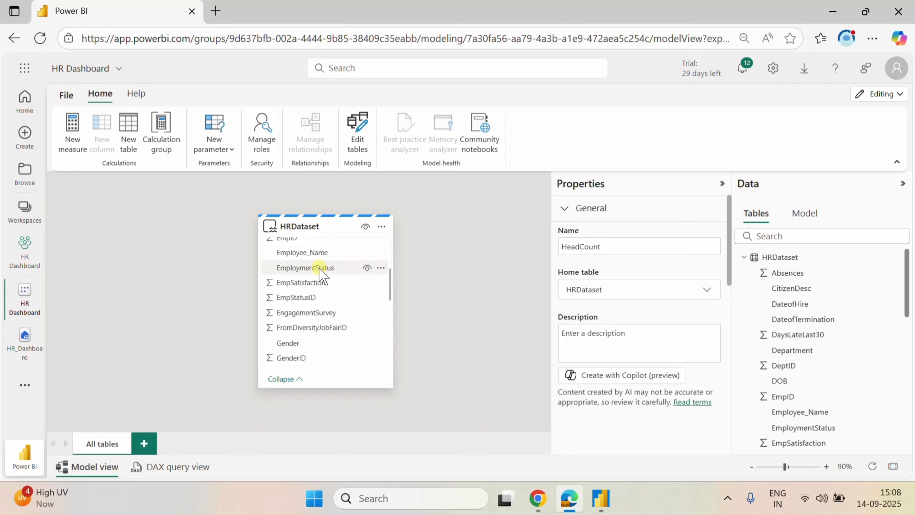
pyautogui.click(600, 498)
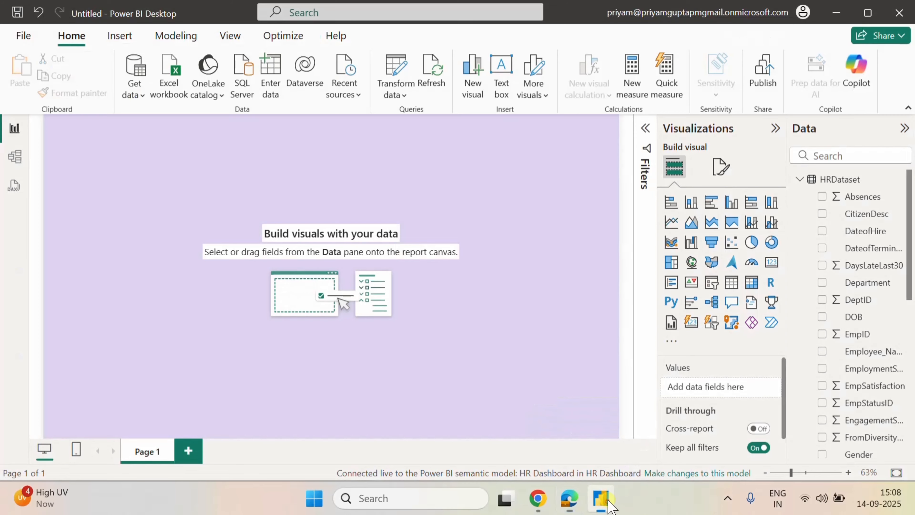
pyautogui.click(14, 156)
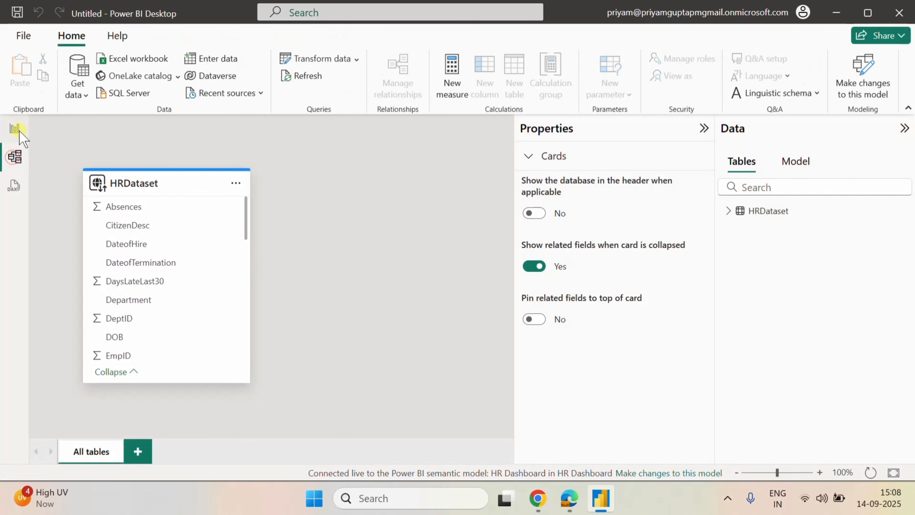
pyautogui.click(14, 128)
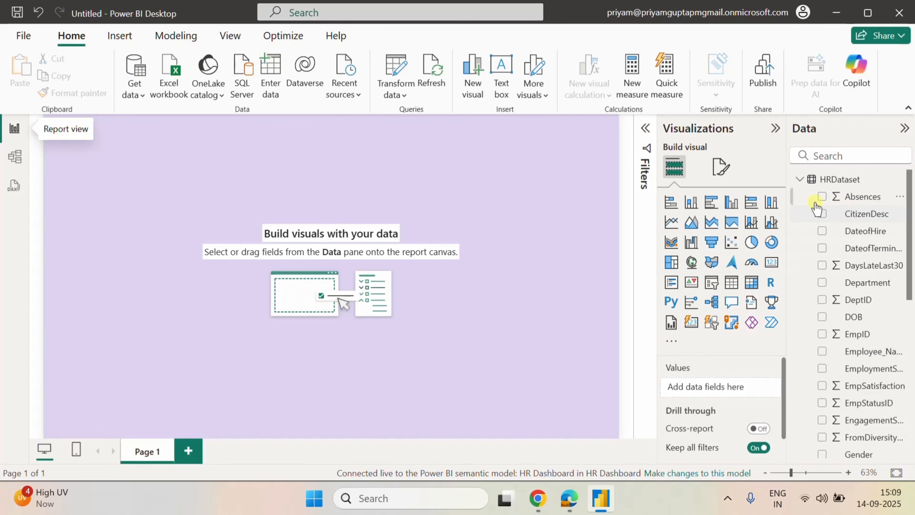
# Return to Microsoft Edge and examine the filter values of the EmploymentStatus column in the HR_Dashboard lakehouse's HRDataset table.
pyautogui.click(570, 498)
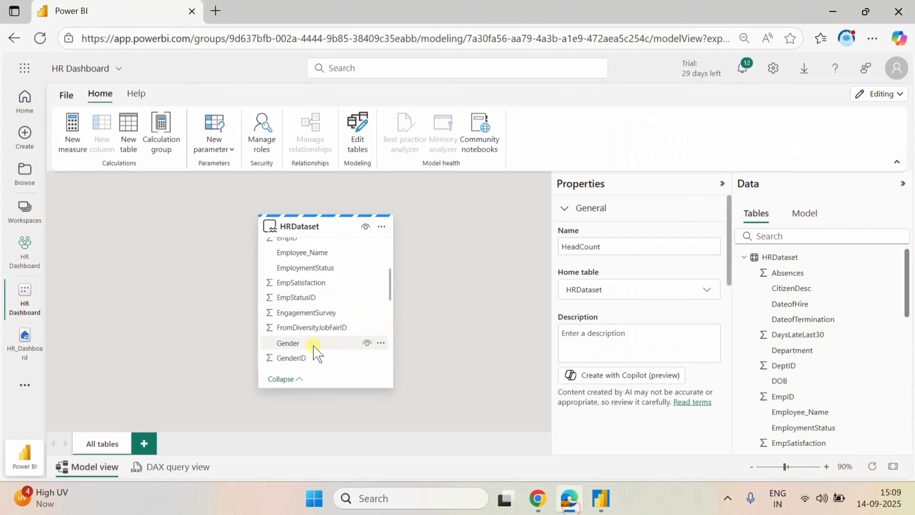
pyautogui.click(22, 340)
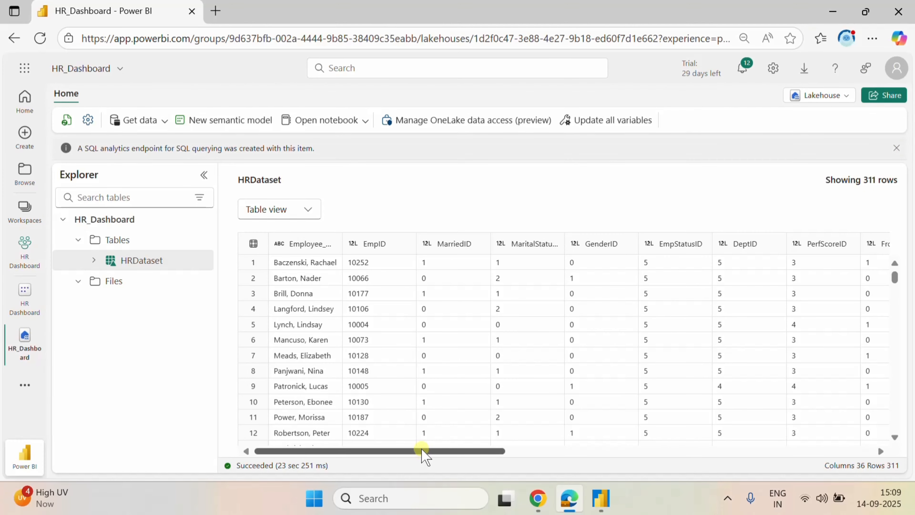
pyautogui.moveTo(422, 450); pyautogui.dragTo(913, 443)
pyautogui.moveTo(614, 452); pyautogui.dragTo(649, 451)
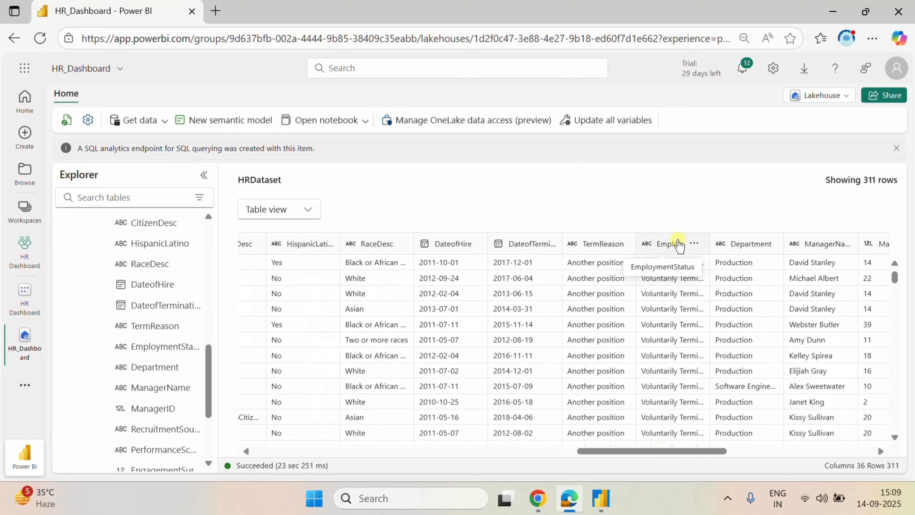
pyautogui.click(678, 245)
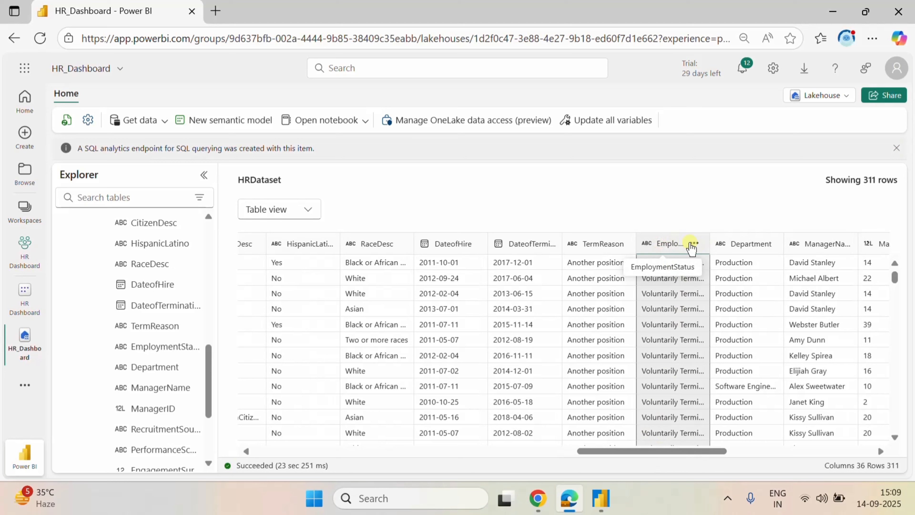
pyautogui.click(697, 244)
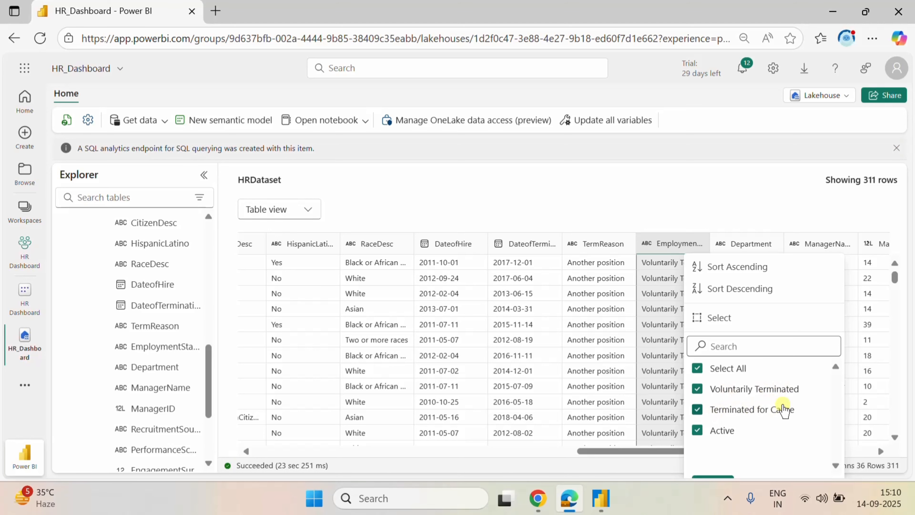
pyautogui.click(700, 203)
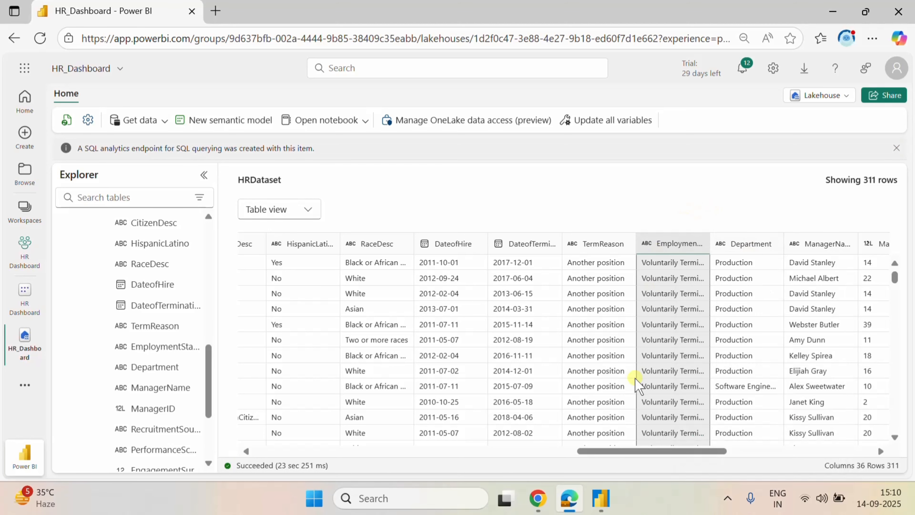
# Create a new measure in the HR Dashboard semantic model and name it Attrition.
pyautogui.moveTo(585, 499)
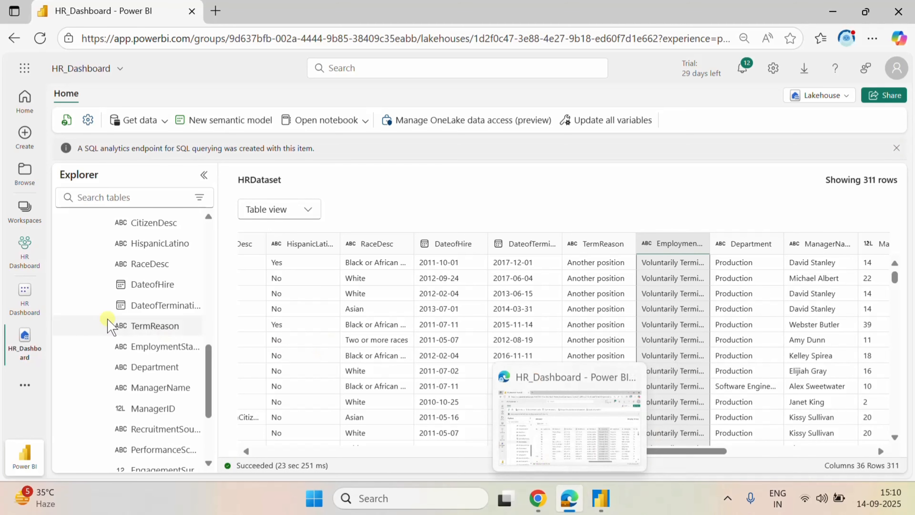
pyautogui.click(25, 300)
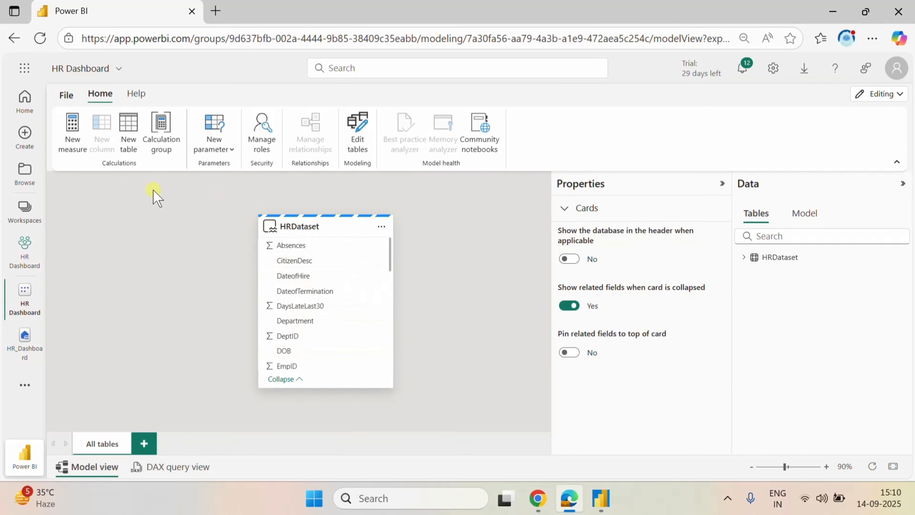
pyautogui.click(67, 143)
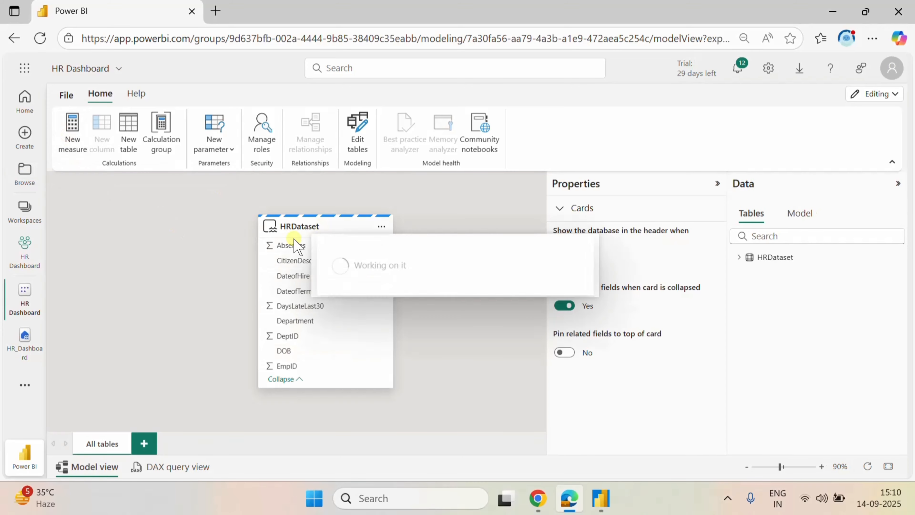
pyautogui.click(170, 185)
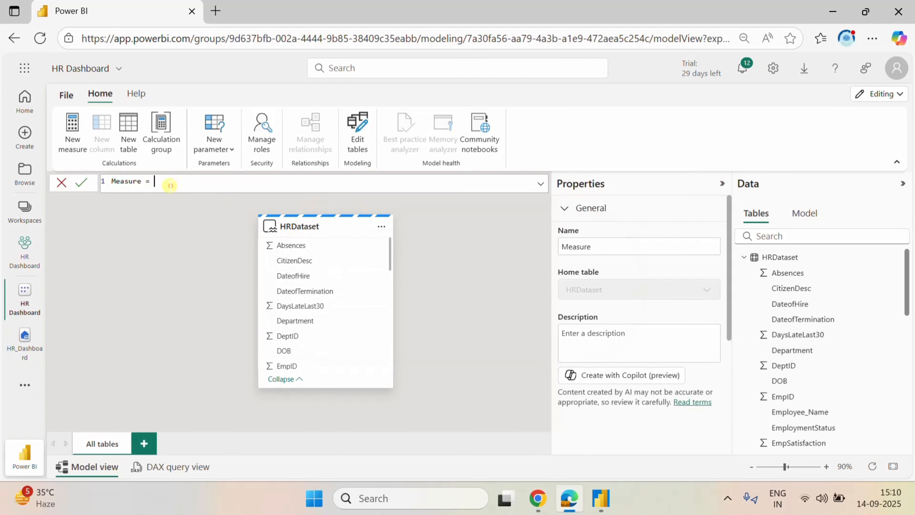
pyautogui.tripleClick(161, 181)
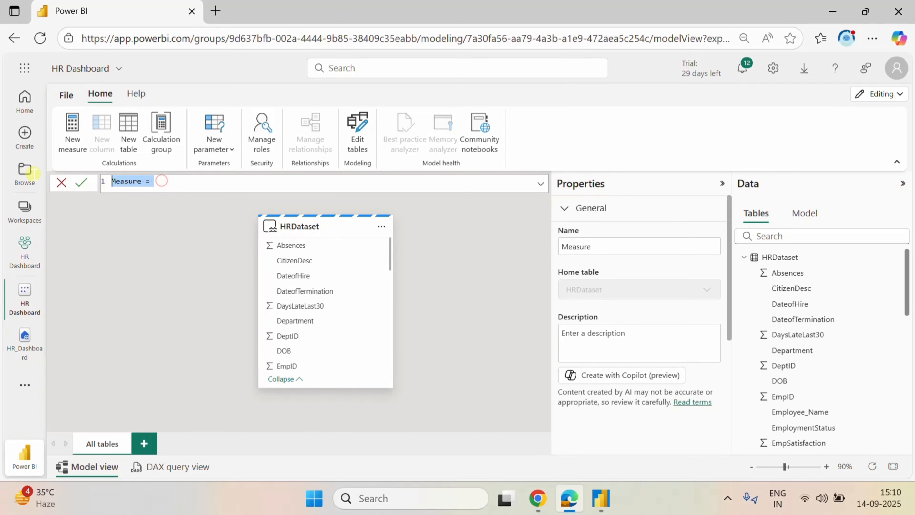
pyautogui.write('Attrition=')
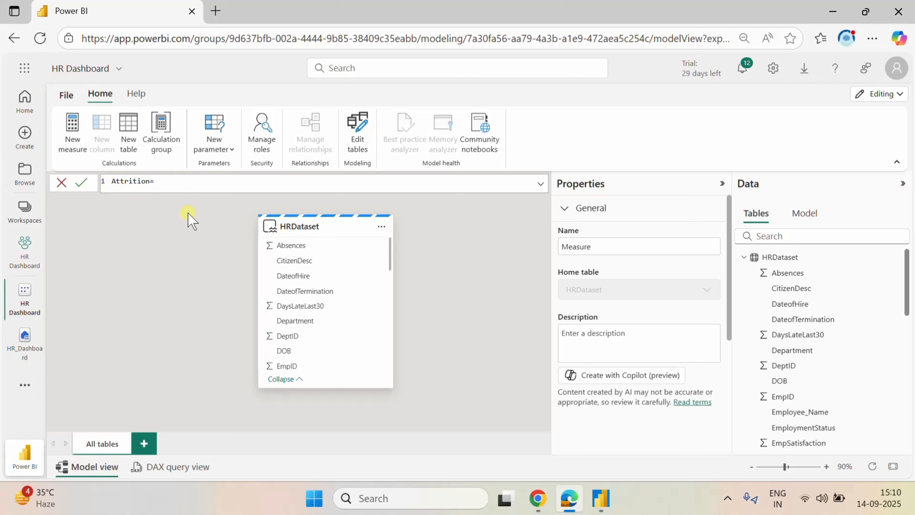
pyautogui.hotkey('shift', 'Return')
pyautogui.write('Var')
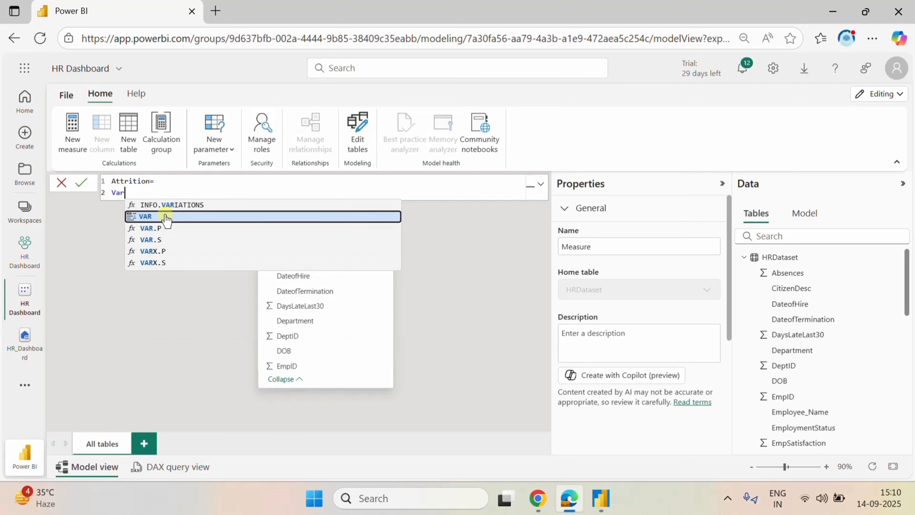
pyautogui.click(155, 217)
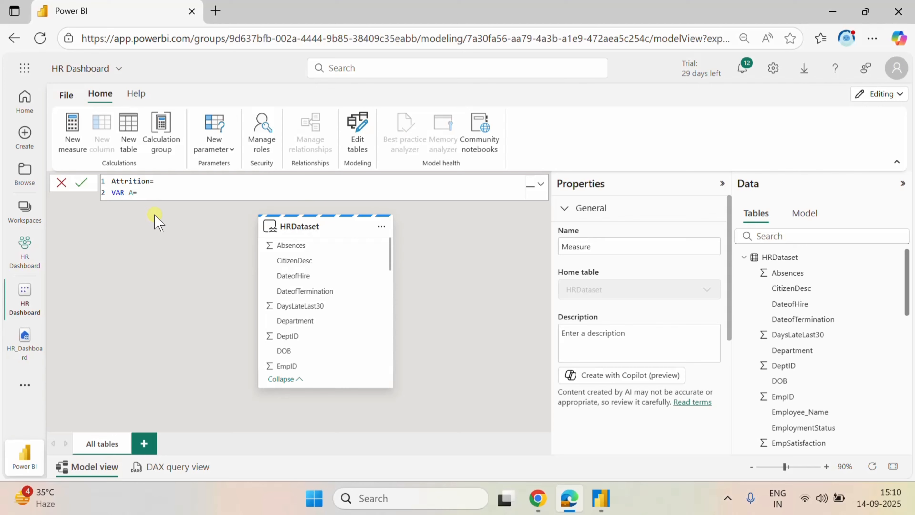
pyautogui.write('A=if')
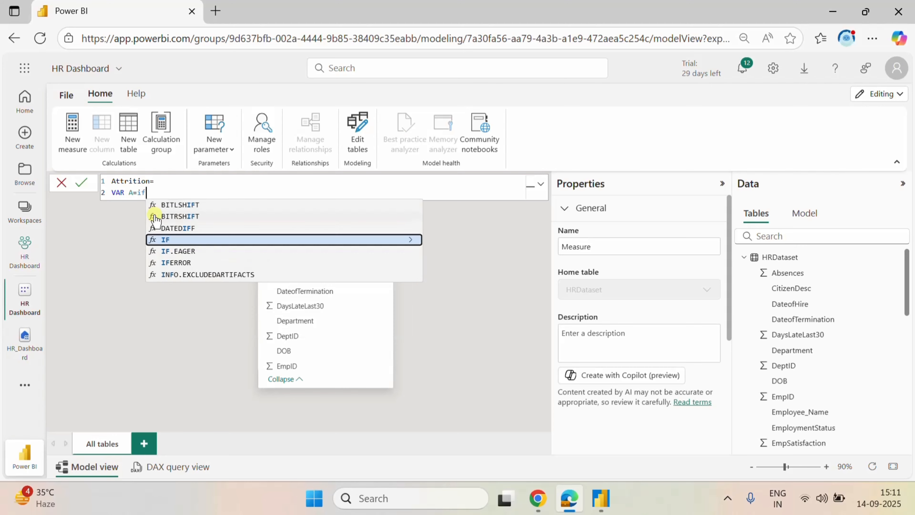
pyautogui.click(172, 240)
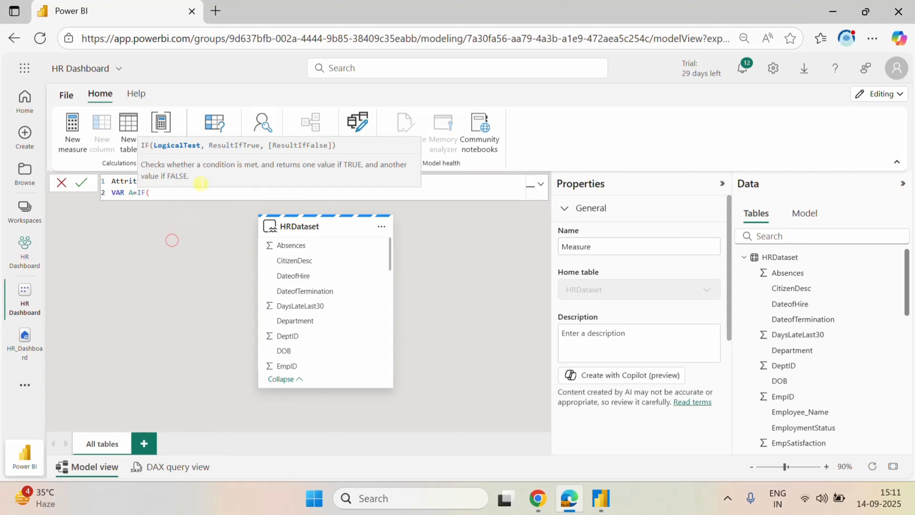
pyautogui.write('emp')
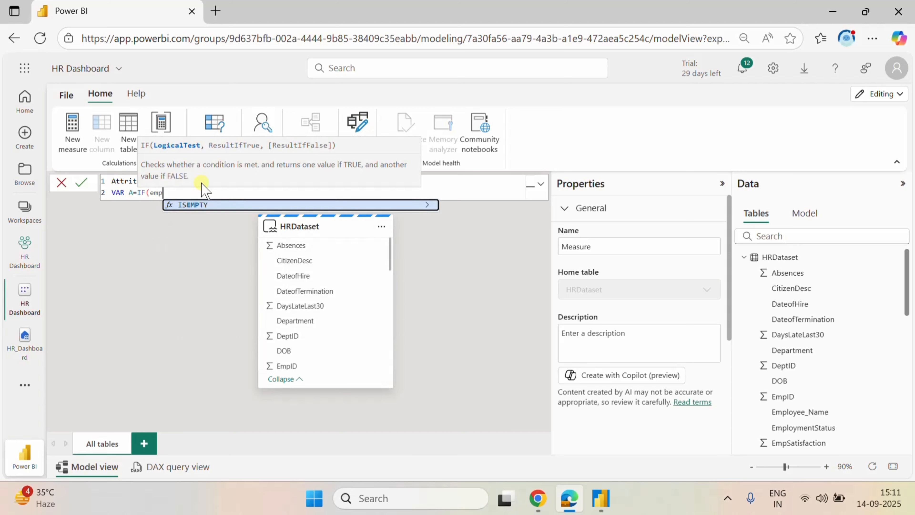
pyautogui.press('BackSpace')
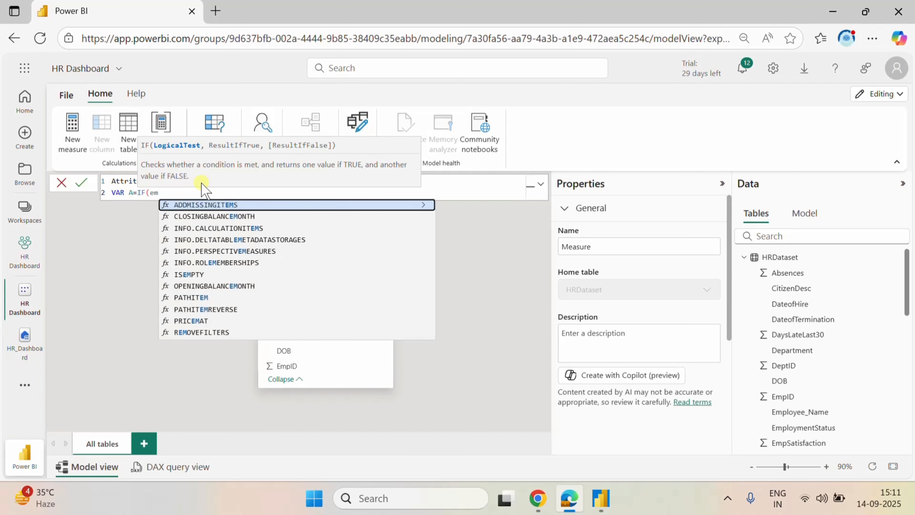
pyautogui.press('BackSpace')
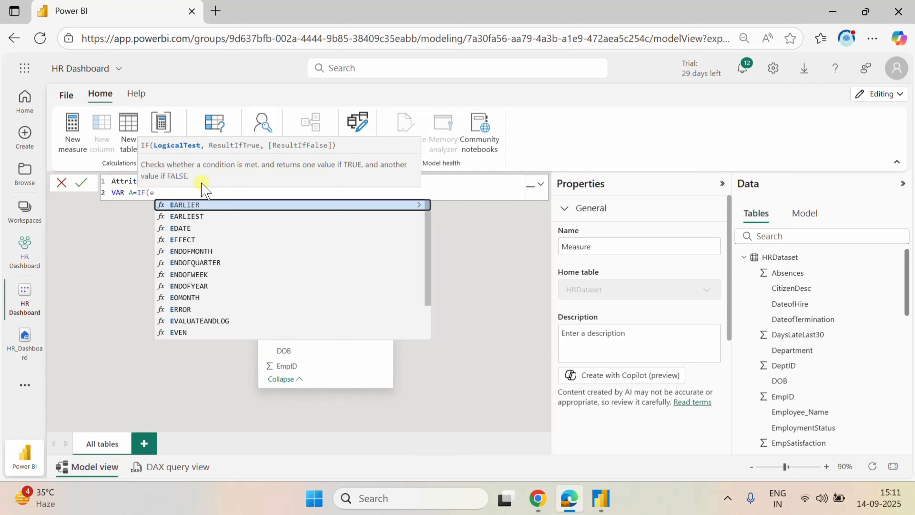
pyautogui.scroll(-2, 227, 265)
pyautogui.scroll(2, 227, 265)
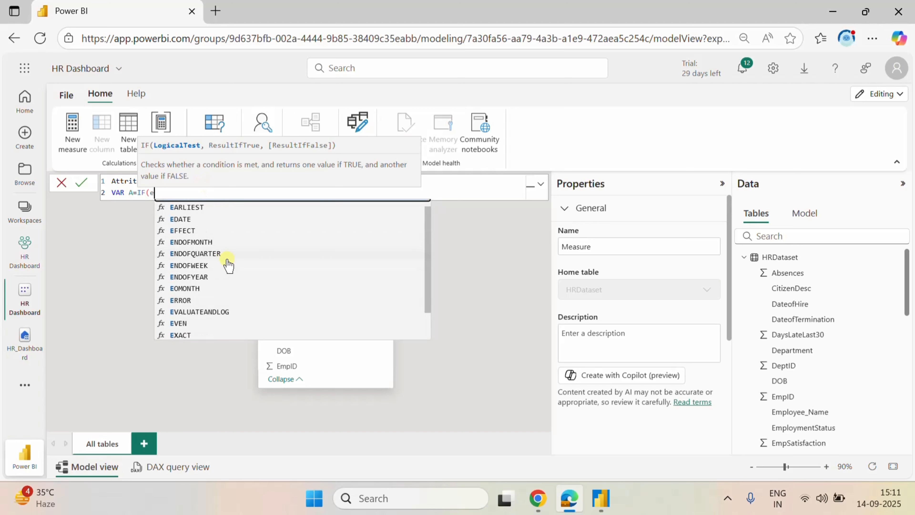
pyautogui.press('BackSpace')
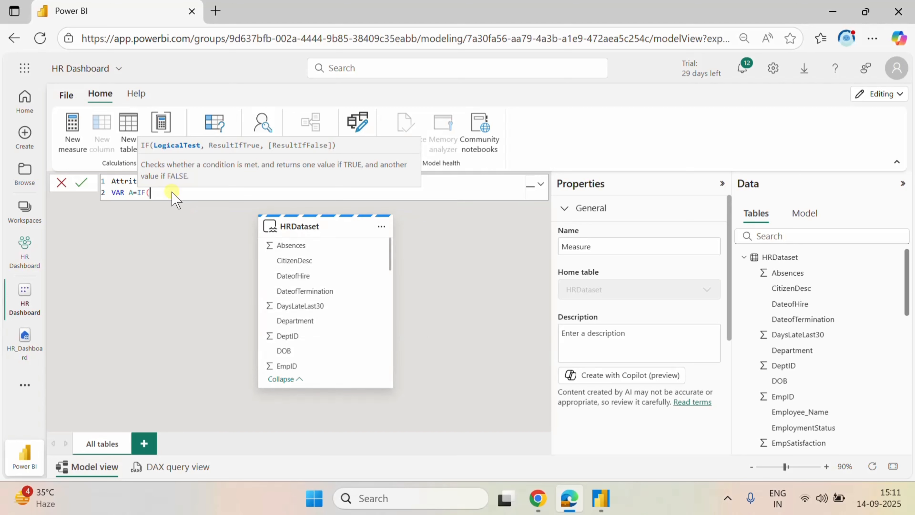
pyautogui.write('e')
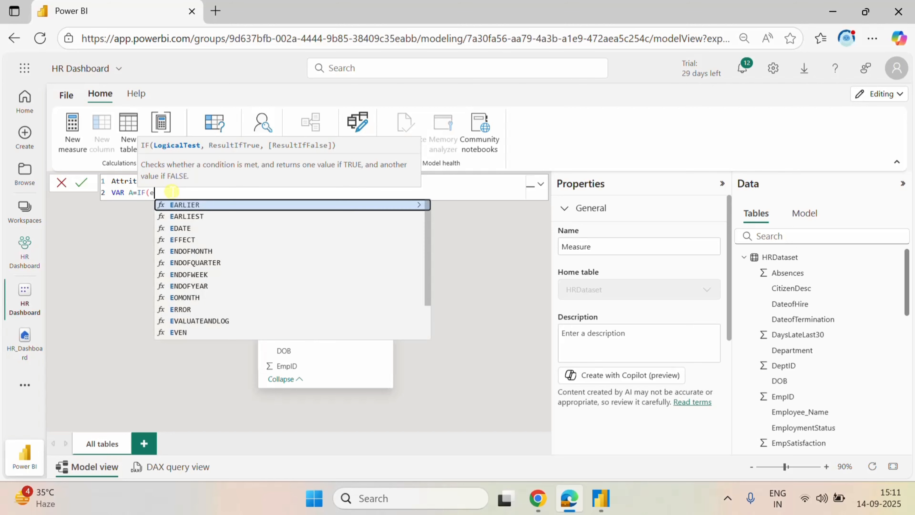
pyautogui.write('mpl')
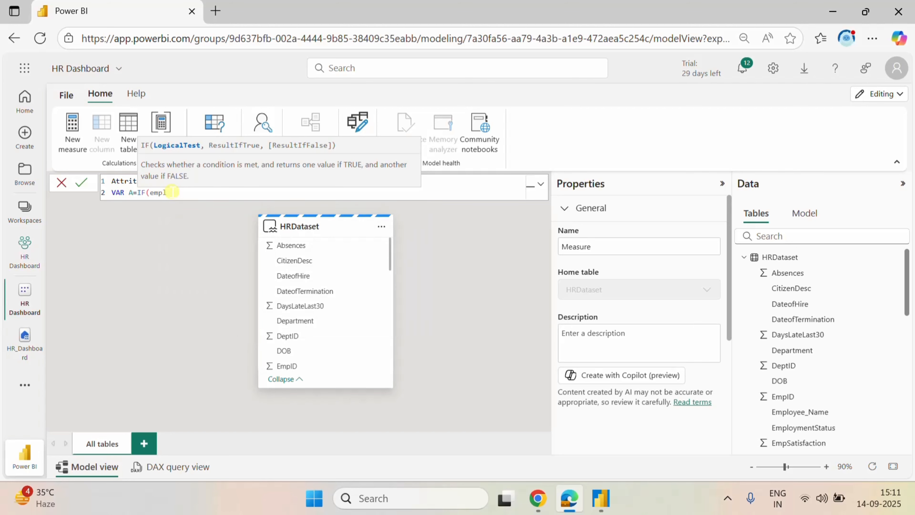
pyautogui.press('BackSpace')
pyautogui.press('BackSpace')
pyautogui.press('BackSpace')
pyautogui.press('BackSpace')
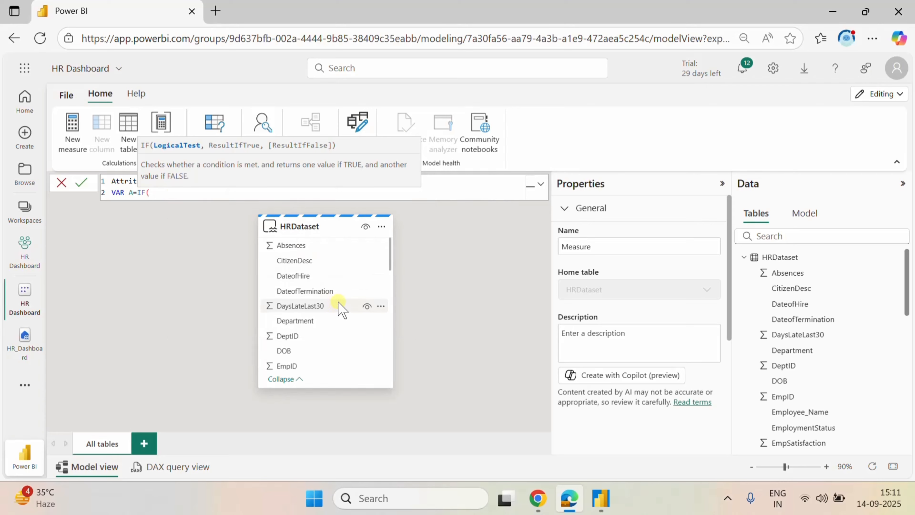
pyautogui.scroll(-10, 337, 303)
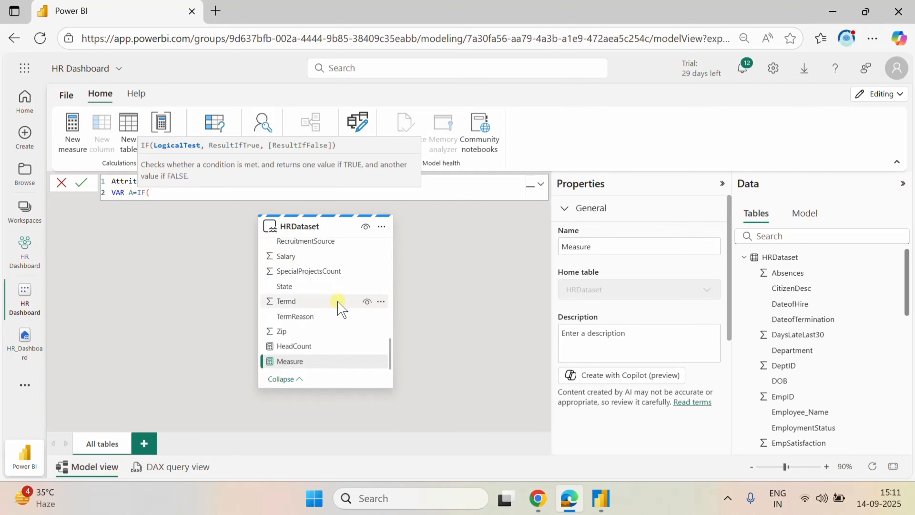
pyautogui.scroll(10, 338, 304)
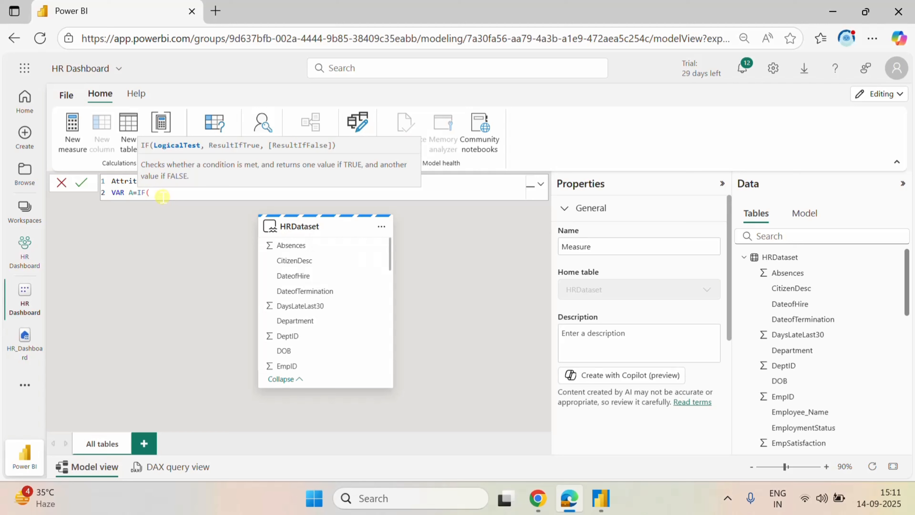
pyautogui.click(62, 182)
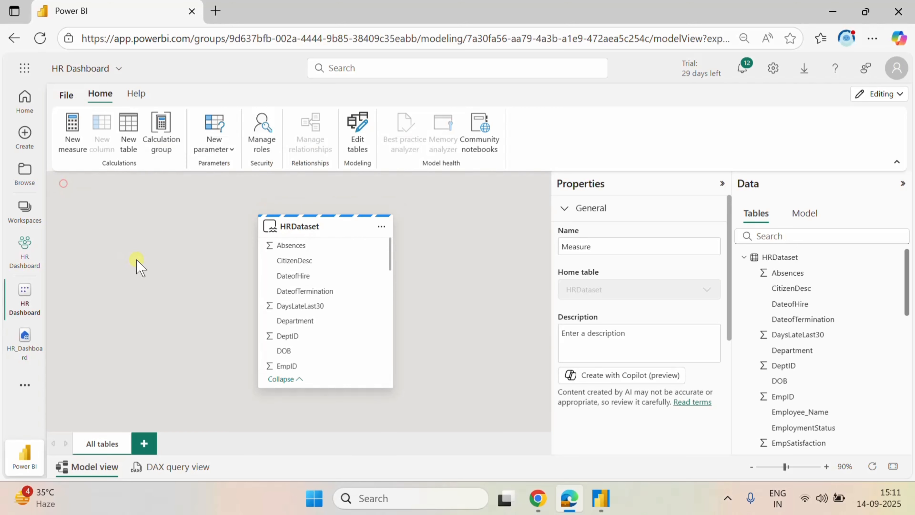
# Go to the HR Dashboard workspace, open its HR Dashboard dataflow and bring the last columns of the HRDataset_v14 xlsx query into view.
pyautogui.click(25, 263)
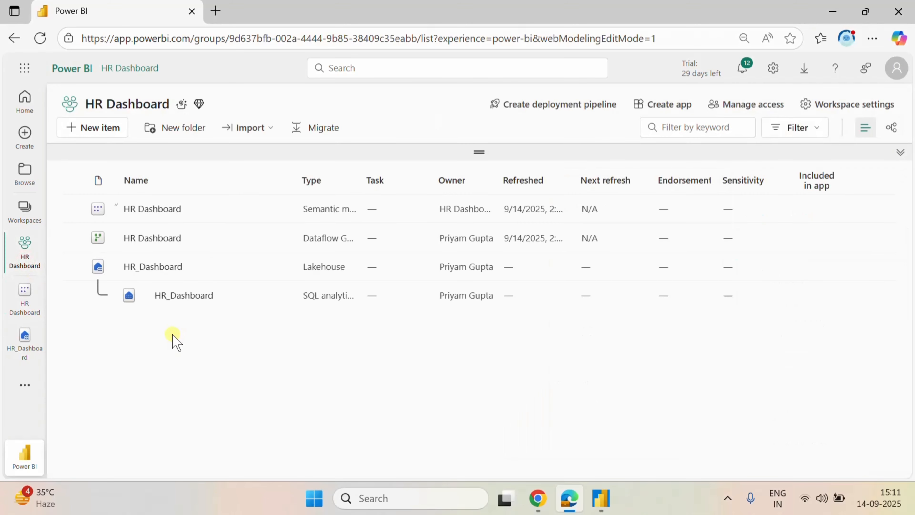
pyautogui.click(167, 240)
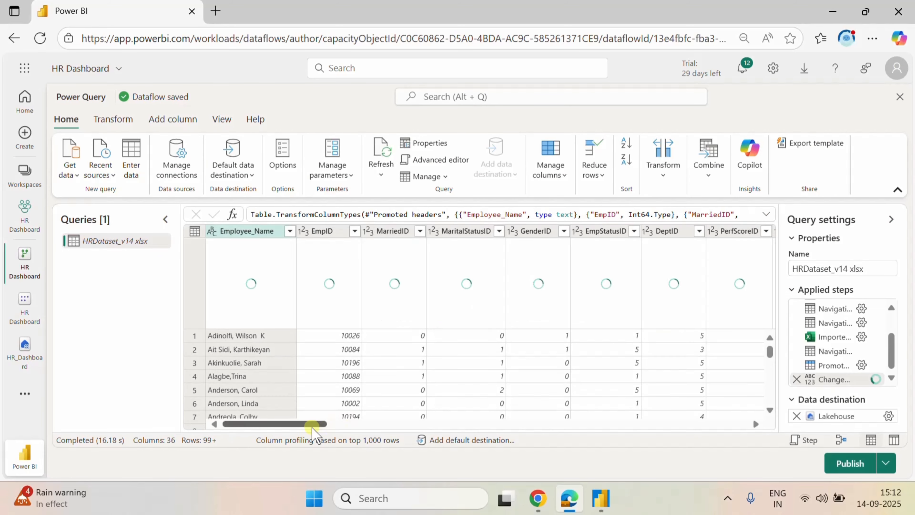
pyautogui.moveTo(310, 425); pyautogui.dragTo(767, 426)
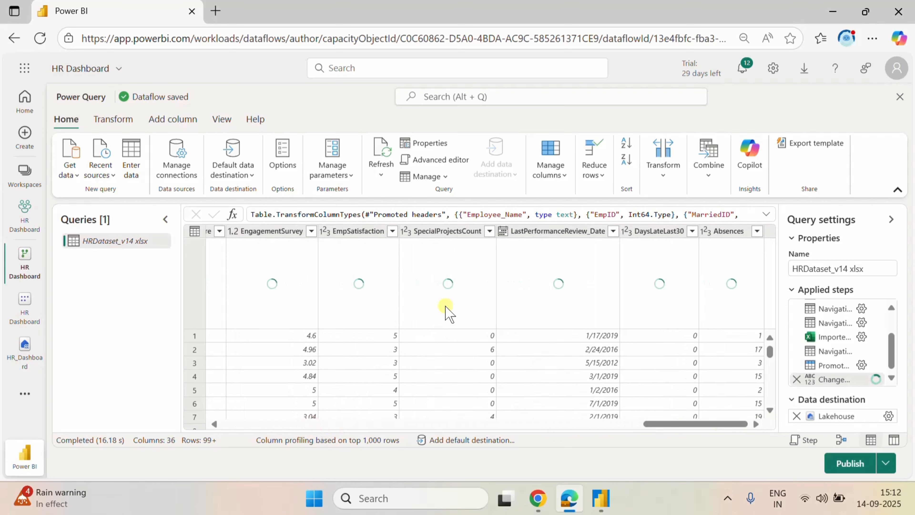
pyautogui.click(174, 120)
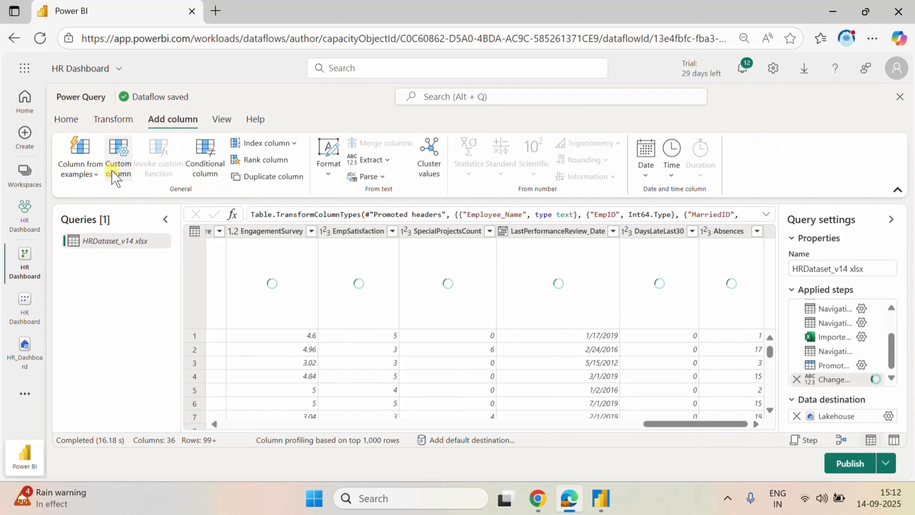
pyautogui.click(211, 166)
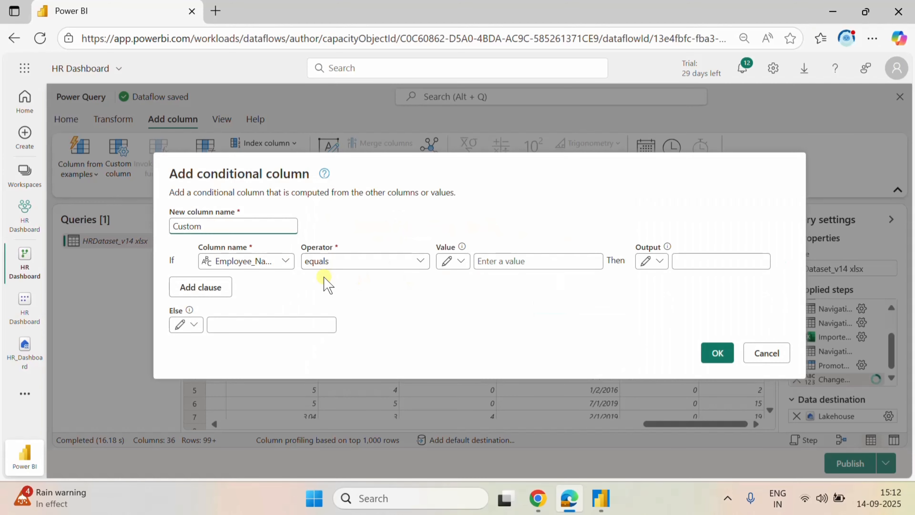
pyautogui.click(284, 267)
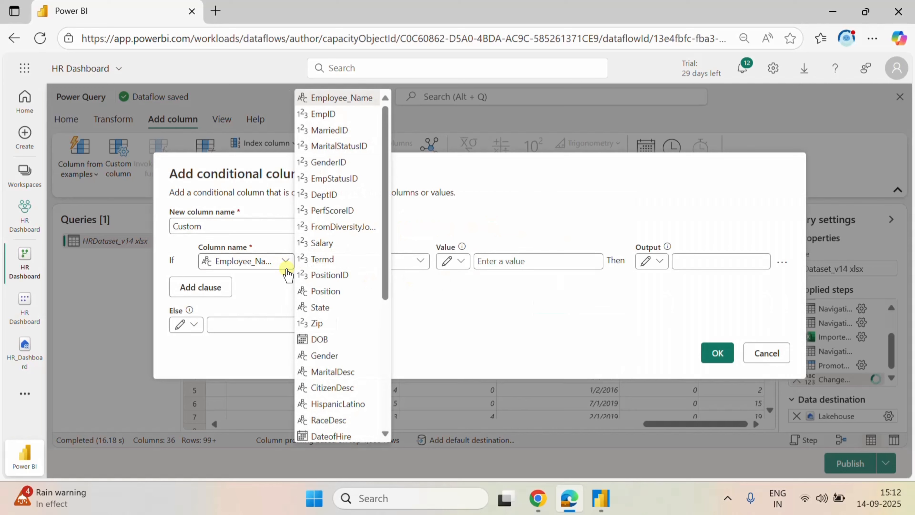
pyautogui.scroll(-5, 351, 274)
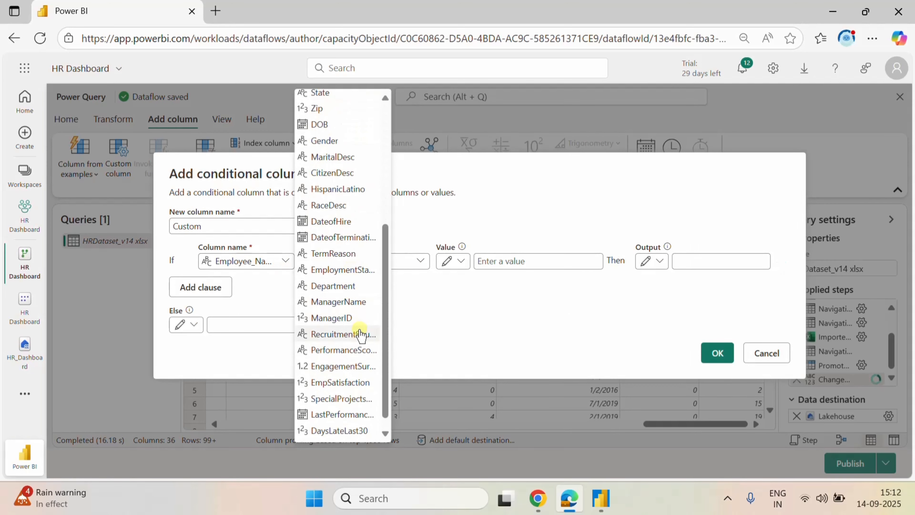
pyautogui.click(347, 269)
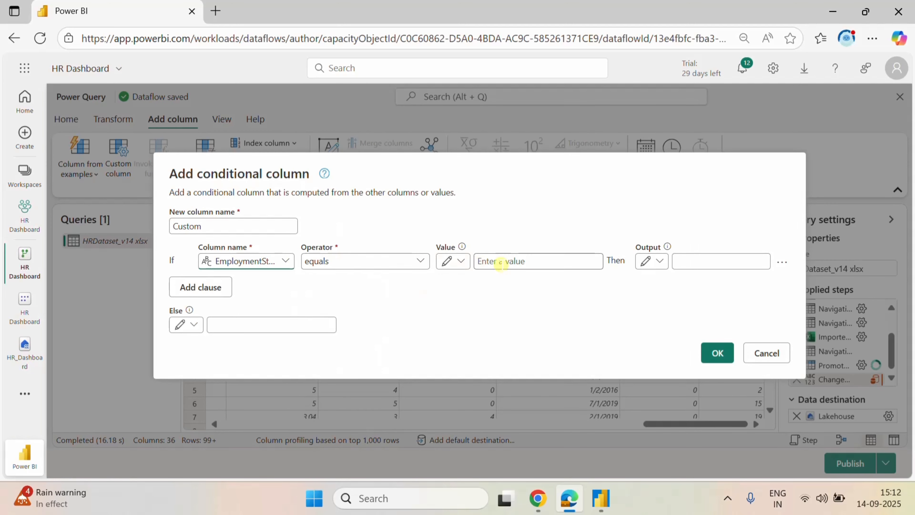
pyautogui.click(526, 262)
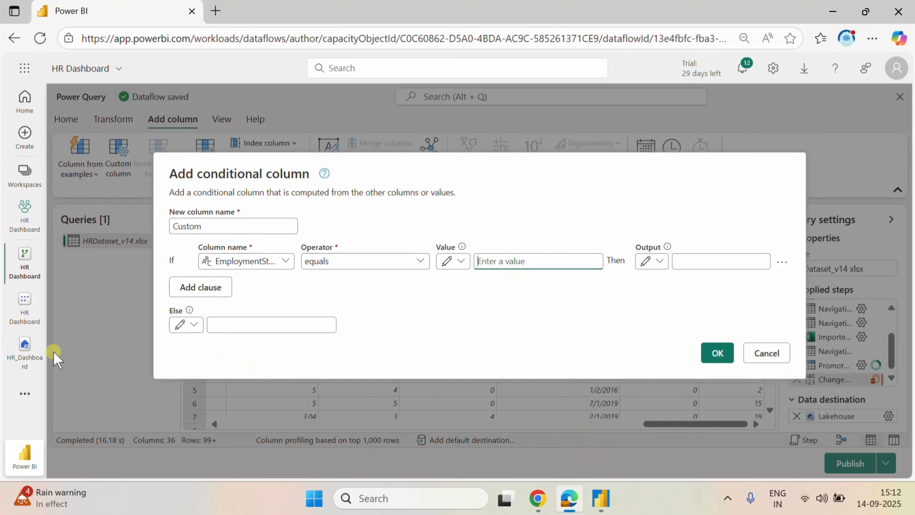
pyautogui.click(22, 344)
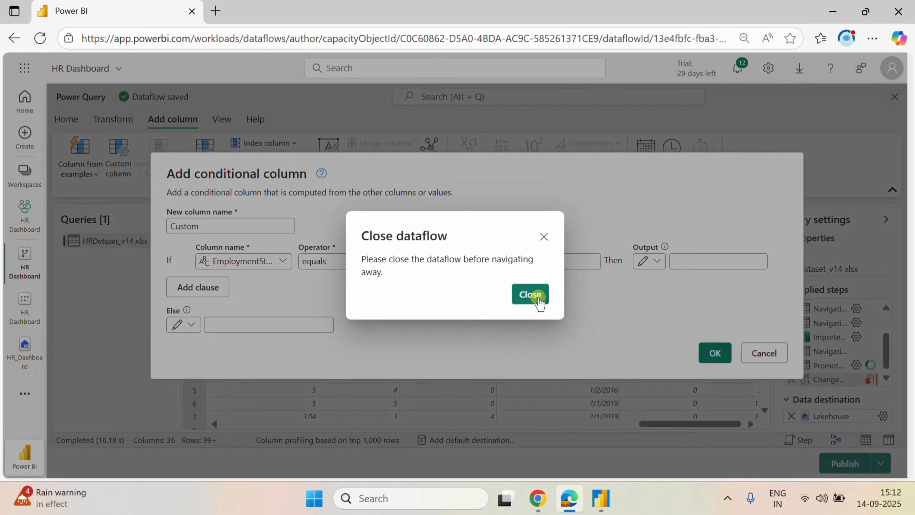
pyautogui.click(537, 298)
pyautogui.click(507, 261)
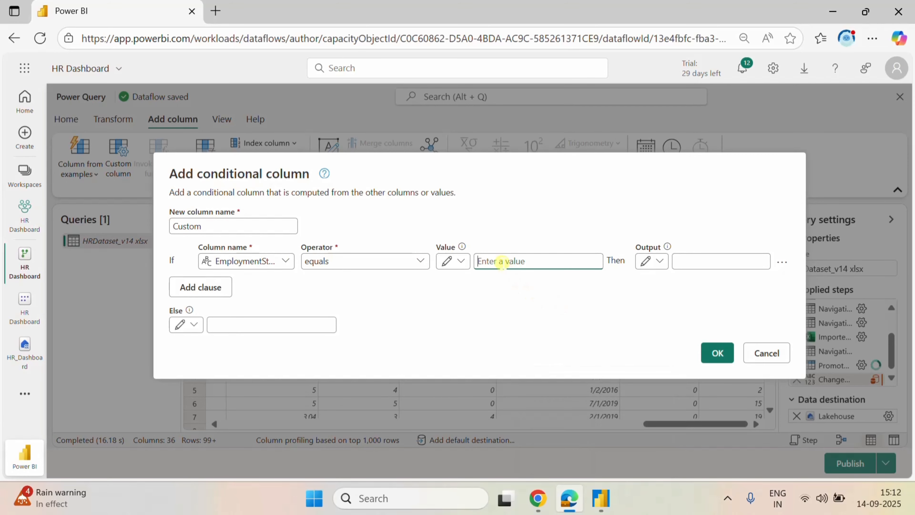
pyautogui.click(771, 355)
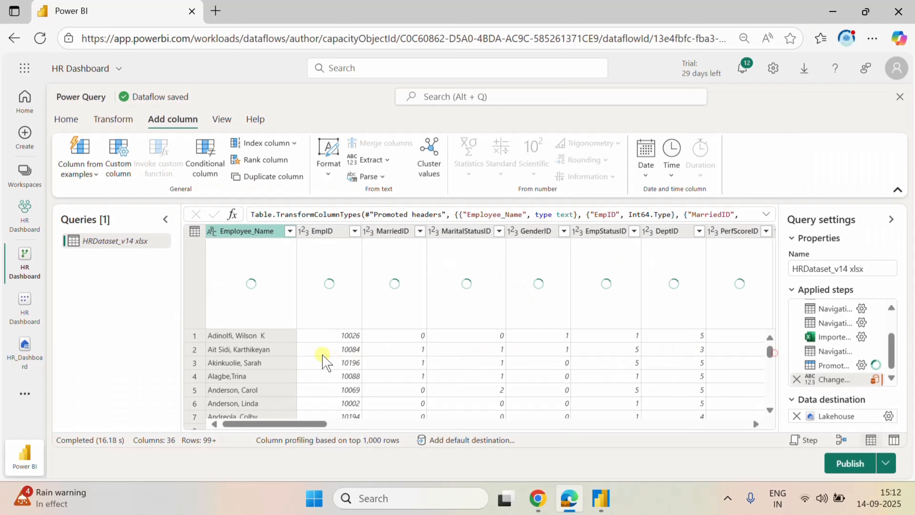
# Set up a conditional column in the HRDataset_v14 xlsx query that outputs 1 if Employee_Name equals Active, else 0.
pyautogui.moveTo(292, 424); pyautogui.dragTo(745, 427)
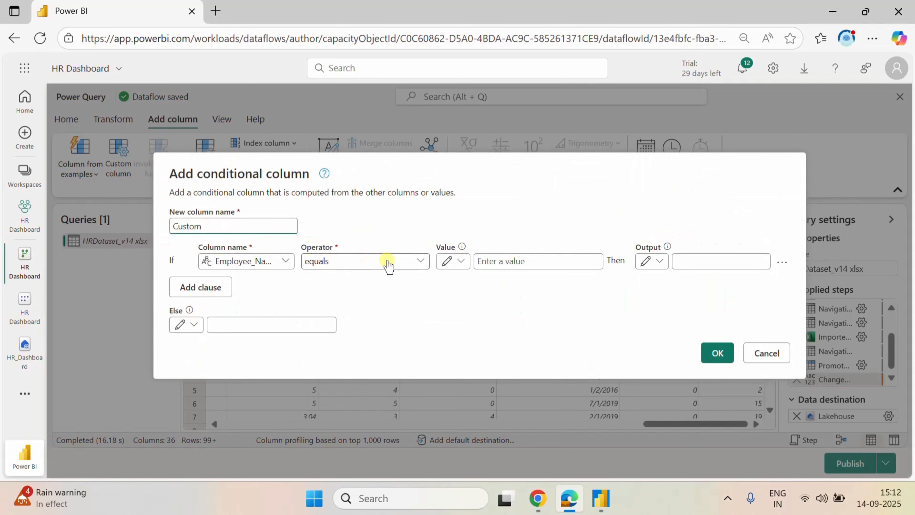
pyautogui.click(508, 260)
pyautogui.write('Active')
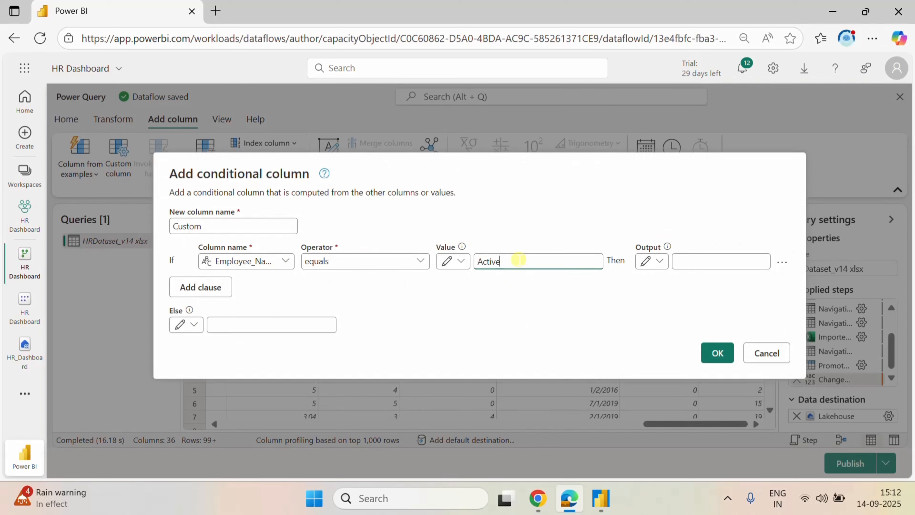
pyautogui.click(700, 261)
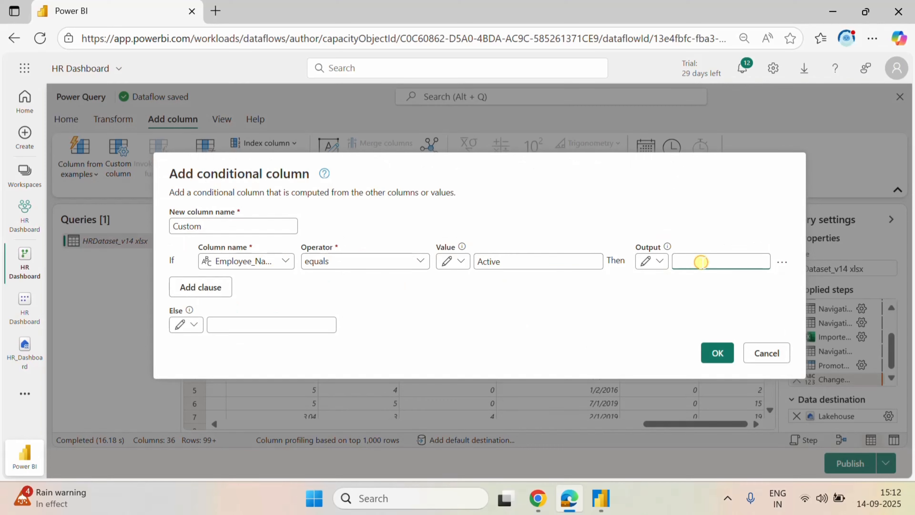
pyautogui.write('1')
pyautogui.click(242, 326)
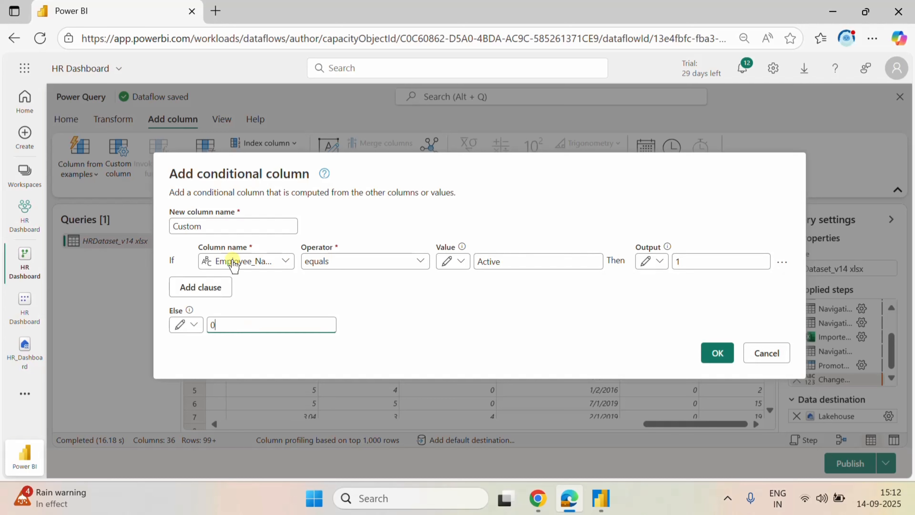
# Name the conditional column Attrition and add it to the query.
pyautogui.moveTo(209, 225); pyautogui.dragTo(141, 233)
pyautogui.press('BackSpace')
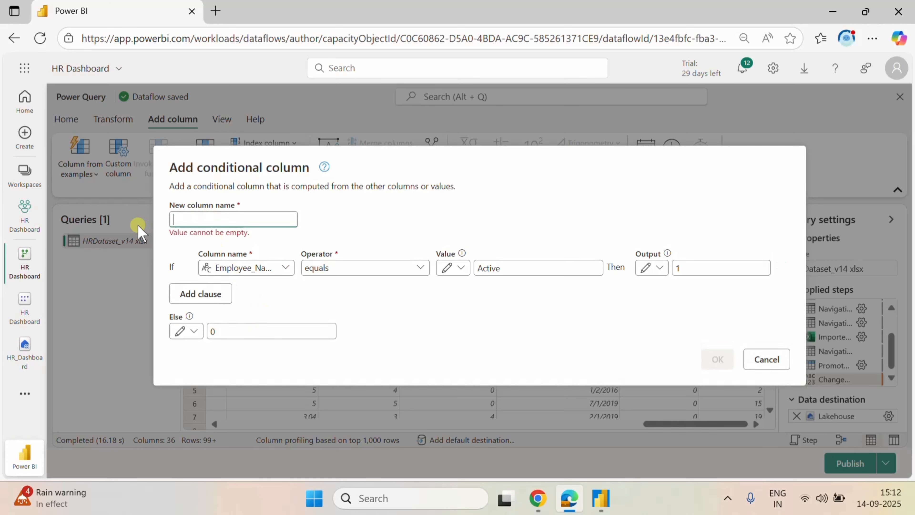
pyautogui.write('Attrition')
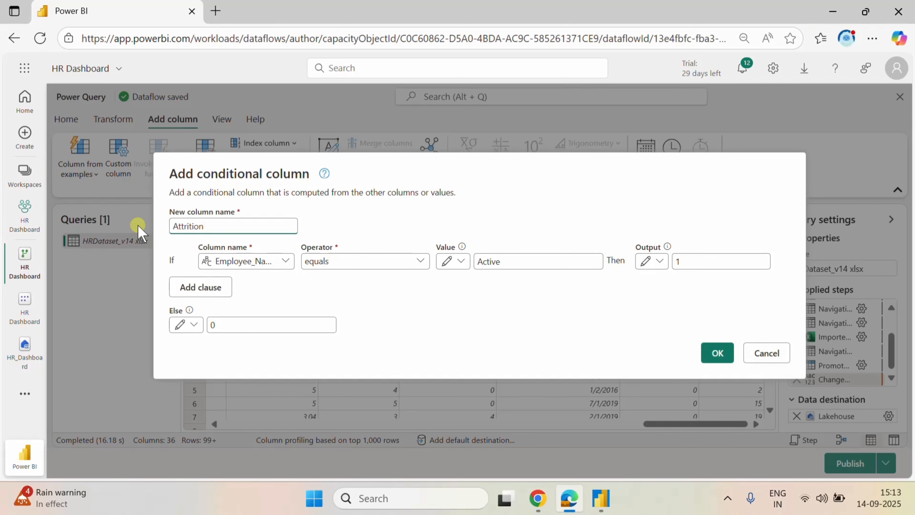
pyautogui.click(717, 355)
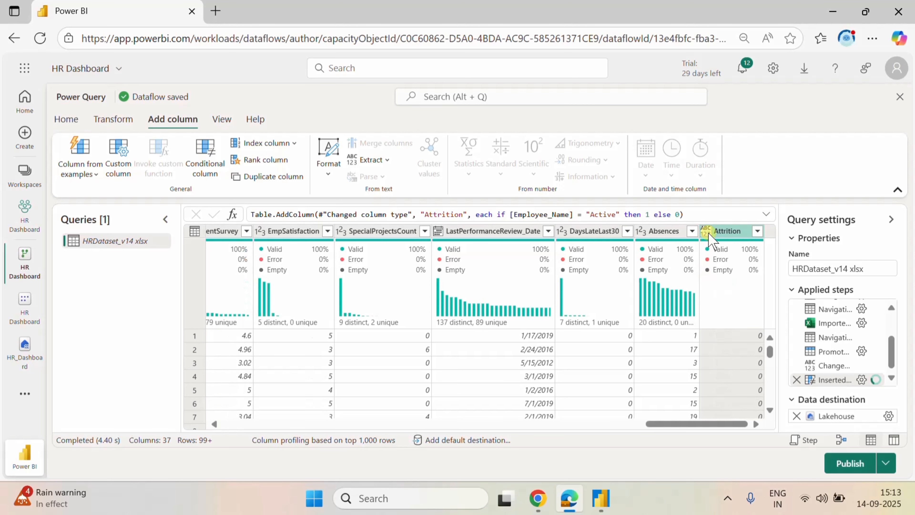
# Change the data type of the Attrition column to Whole number.
pyautogui.click(709, 233)
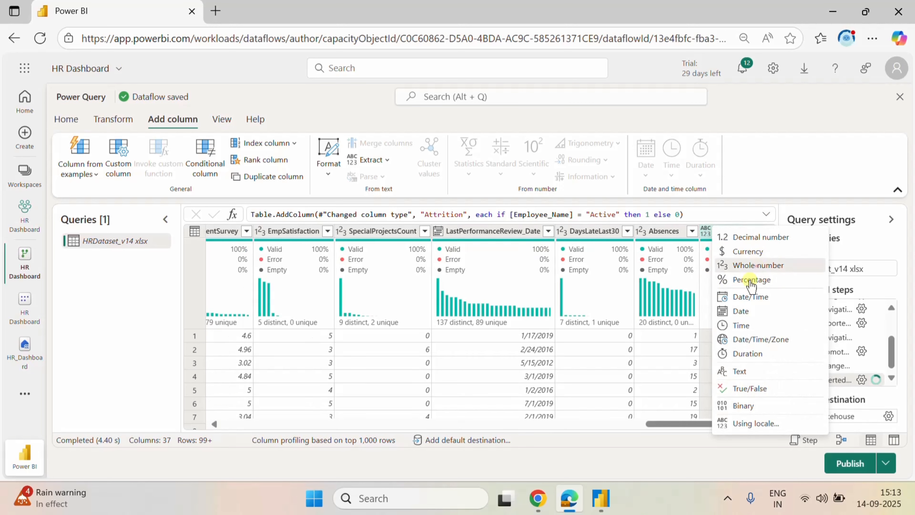
pyautogui.click(756, 265)
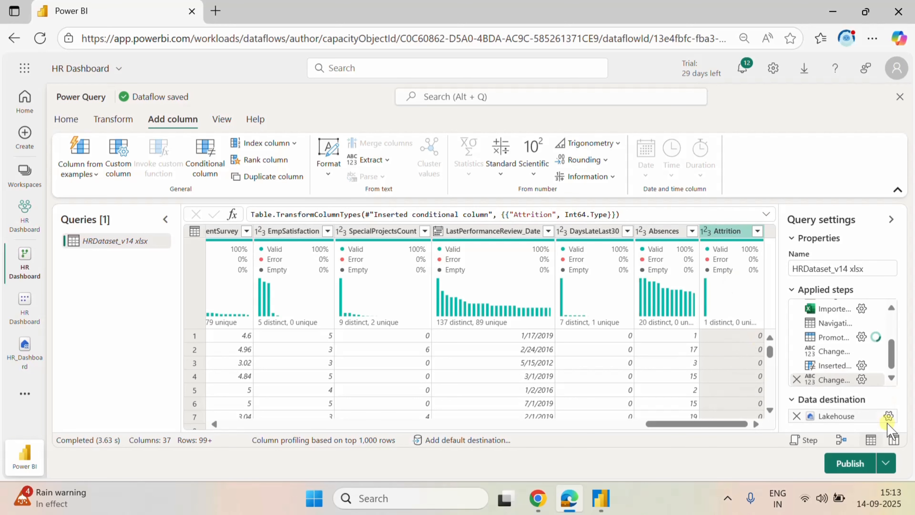
# Save the Lakehouse destination as table HRDataset in HR_Dashboard with automatic settings and publish the dataflow.
pyautogui.click(889, 417)
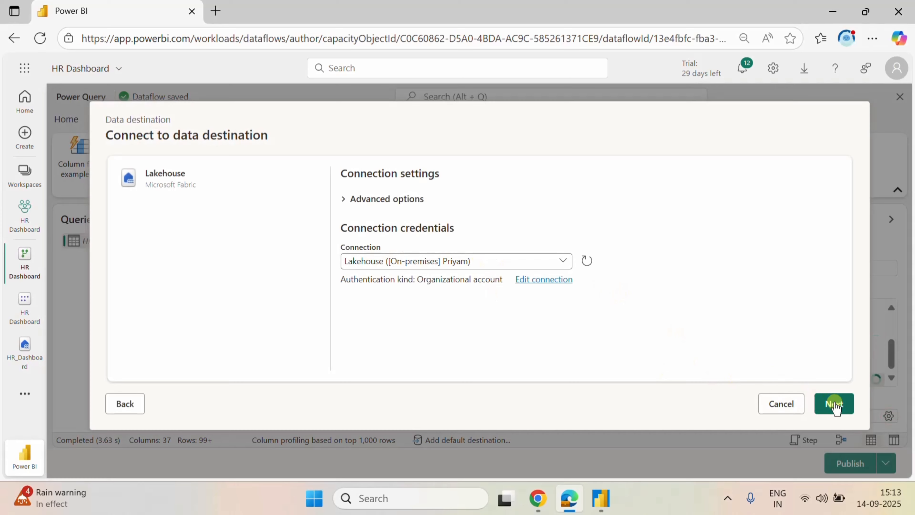
pyautogui.click(833, 403)
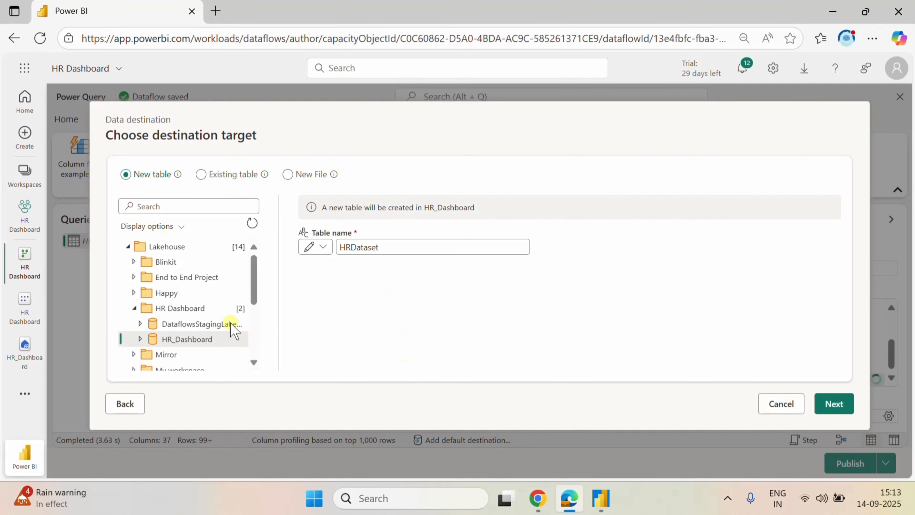
pyautogui.click(833, 404)
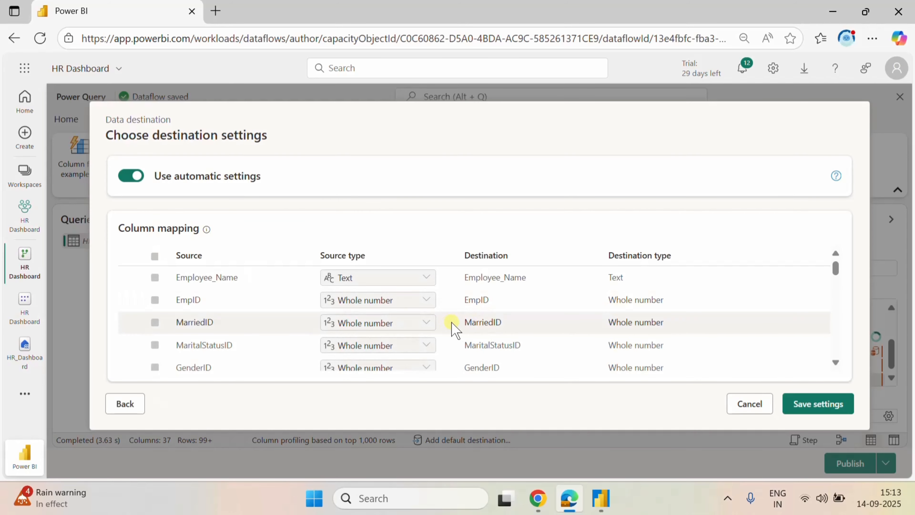
pyautogui.scroll(-15, 454, 328)
pyautogui.scroll(-2, 455, 328)
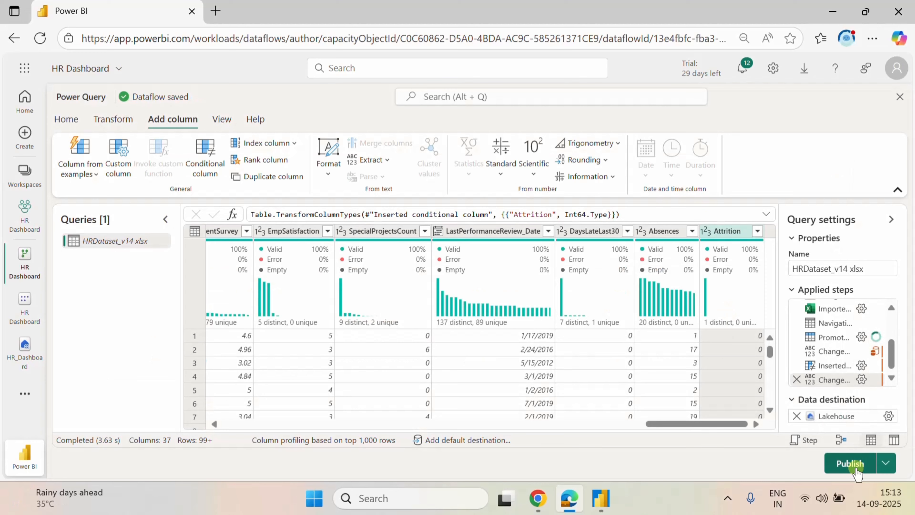
pyautogui.click(856, 468)
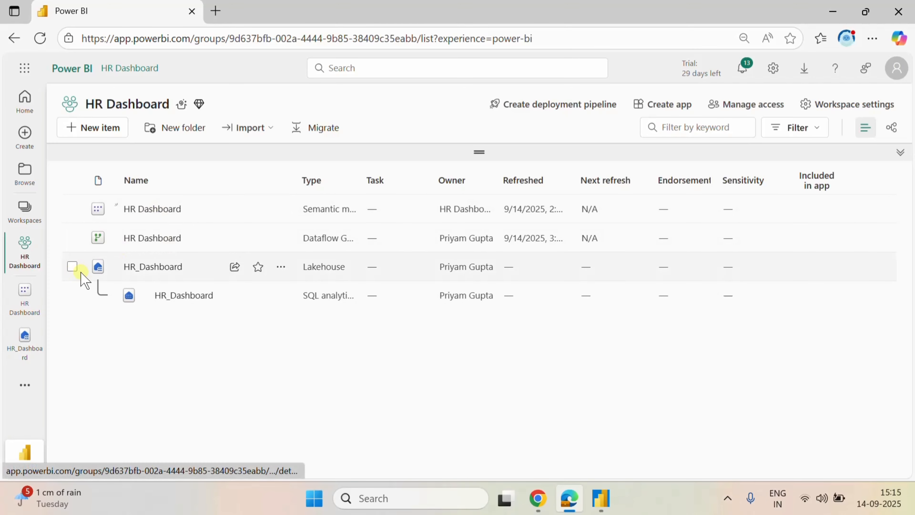
# Open and reload the HR Dashboard semantic model, and check the HRDataset table's field list for the Attrition column.
pyautogui.click(34, 308)
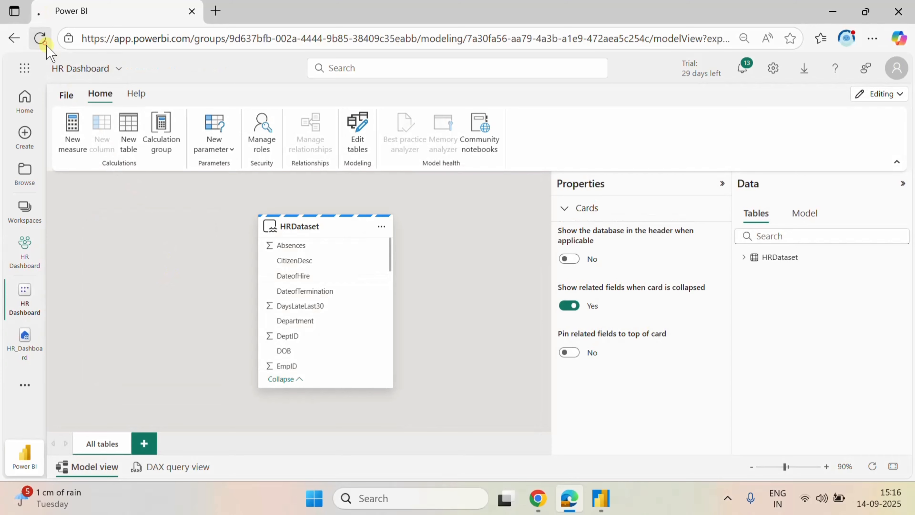
pyautogui.click(40, 38)
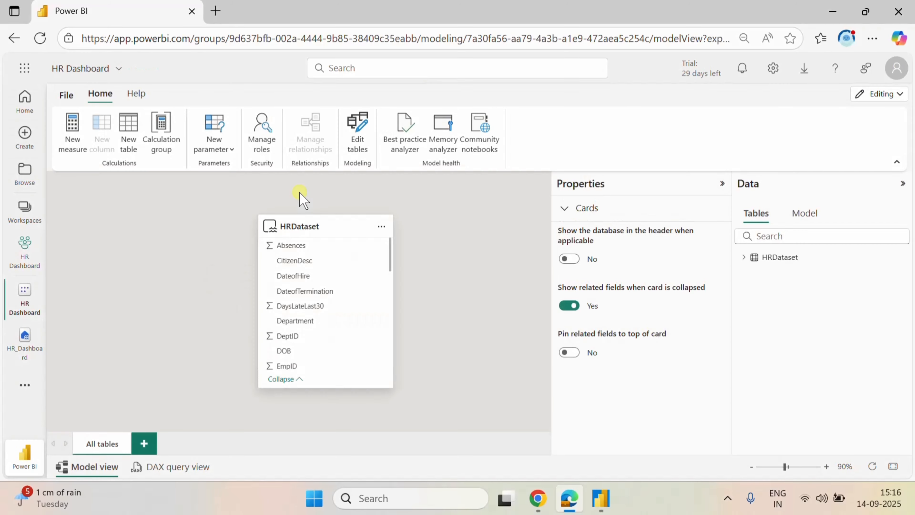
pyautogui.scroll(-5, 355, 306)
pyautogui.scroll(-3, 354, 302)
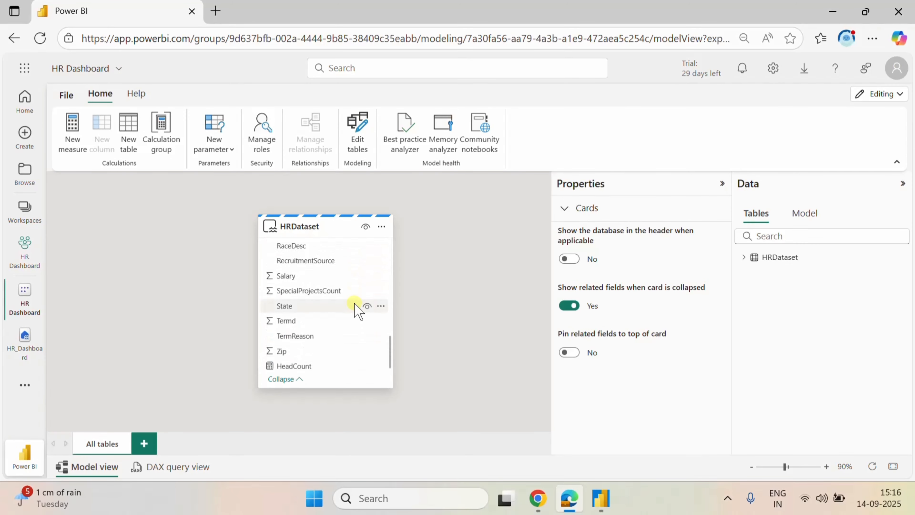
pyautogui.scroll(10, 354, 302)
pyautogui.scroll(3, 352, 311)
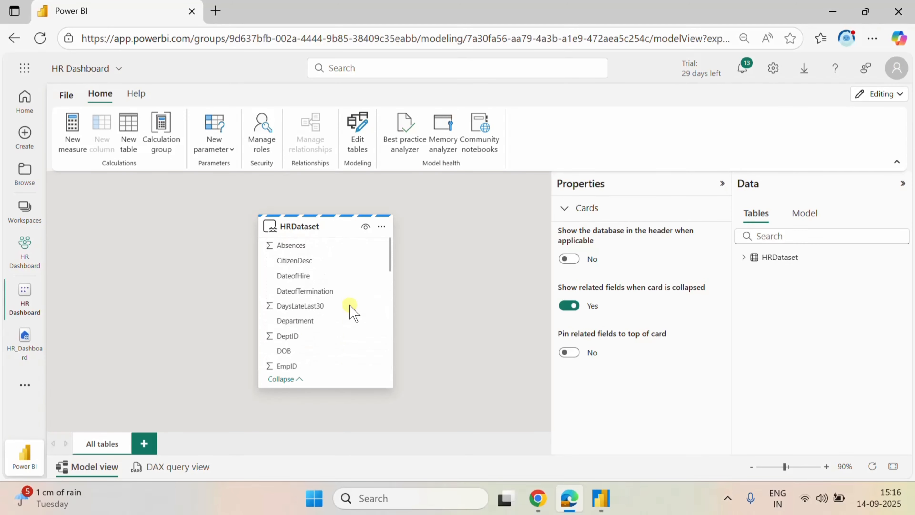
pyautogui.scroll(-2, 321, 292)
pyautogui.scroll(-6, 322, 292)
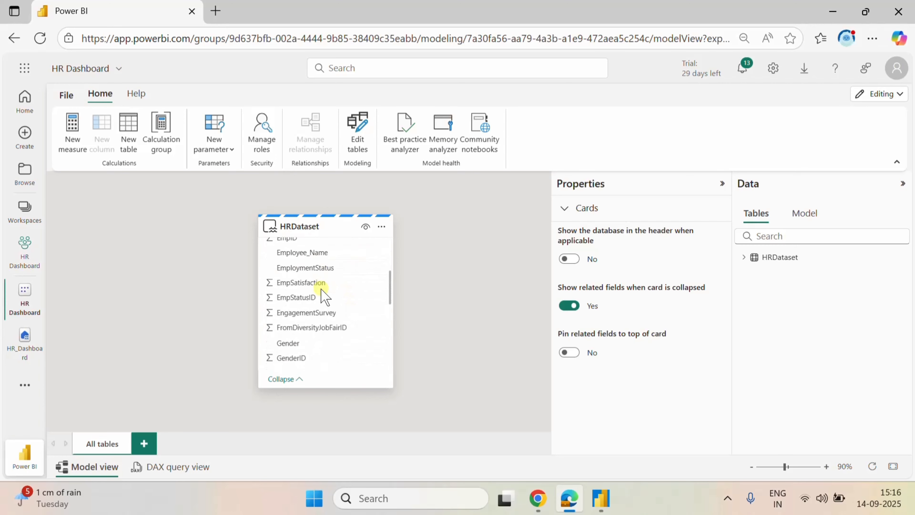
pyautogui.scroll(-3, 322, 292)
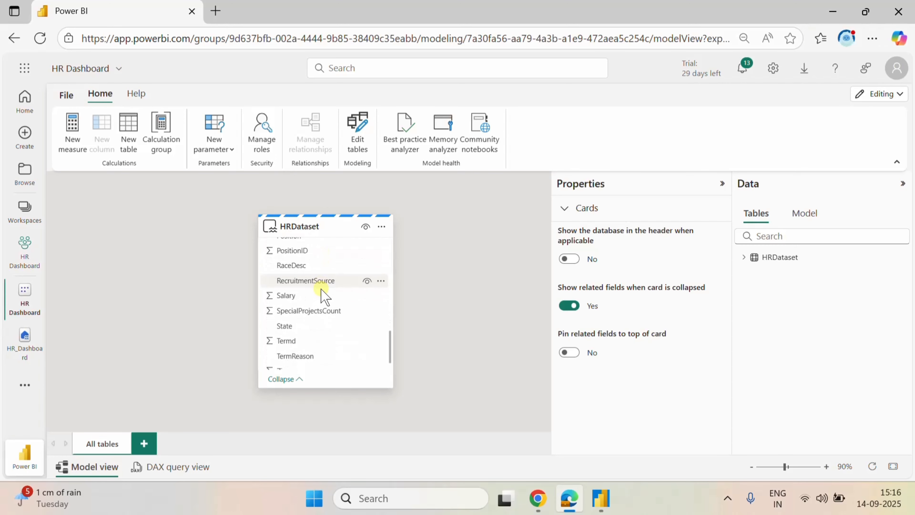
pyautogui.scroll(11, 322, 292)
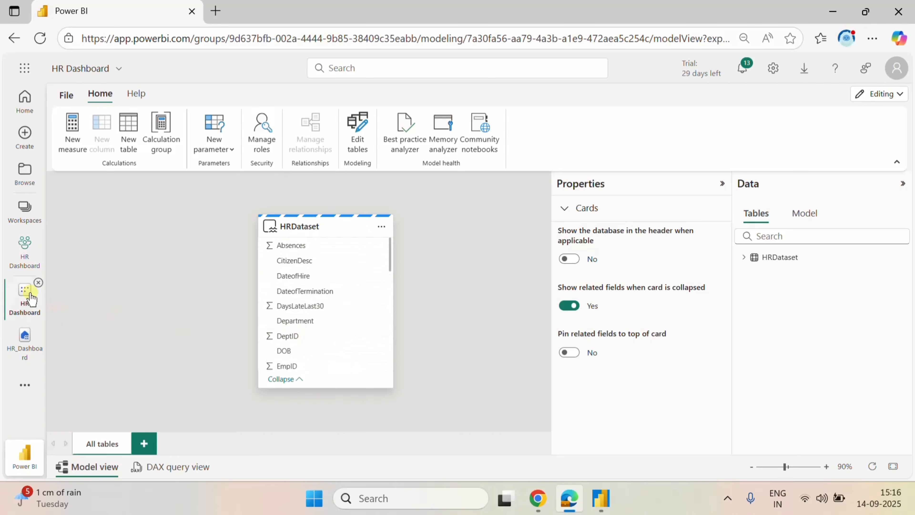
# Open the HR_Dashboard lakehouse from the HR Dashboard workspace and check the columns of its HRDataset table for Attrition.
pyautogui.click(30, 263)
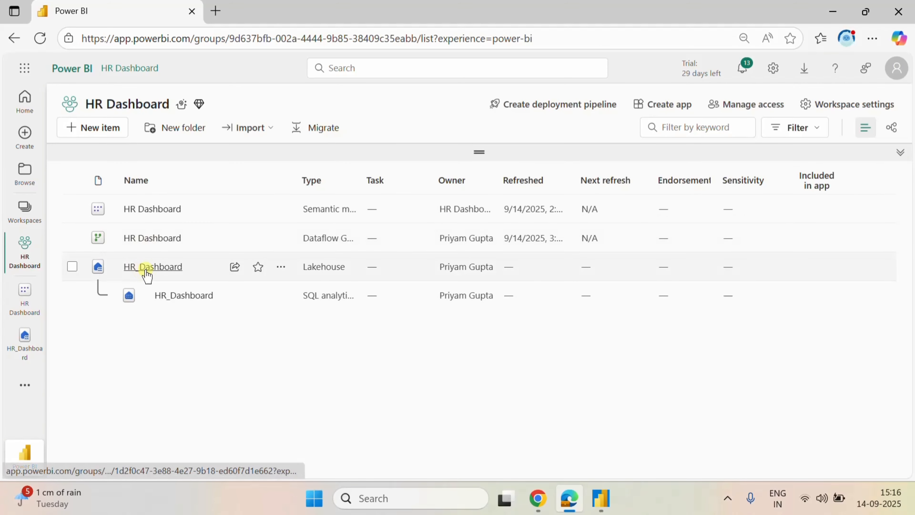
pyautogui.click(159, 267)
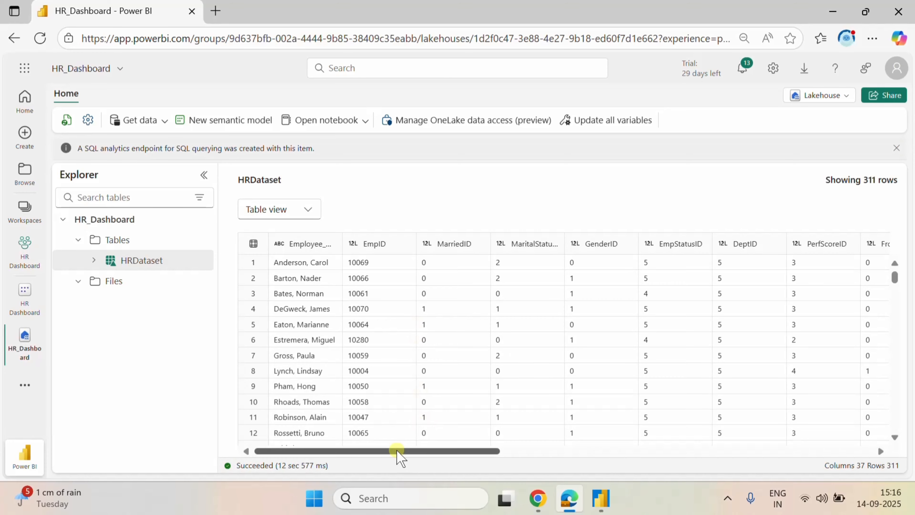
pyautogui.moveTo(398, 453); pyautogui.dragTo(913, 460)
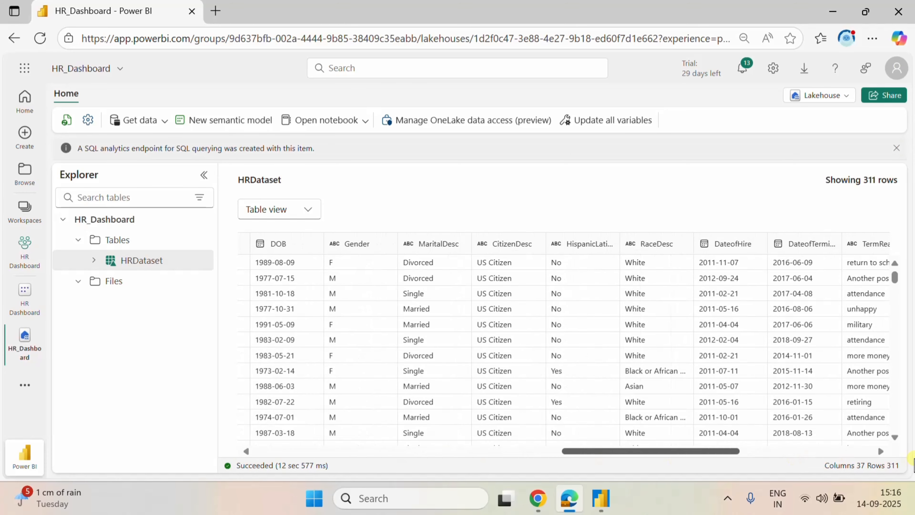
pyautogui.moveTo(668, 453); pyautogui.dragTo(899, 468)
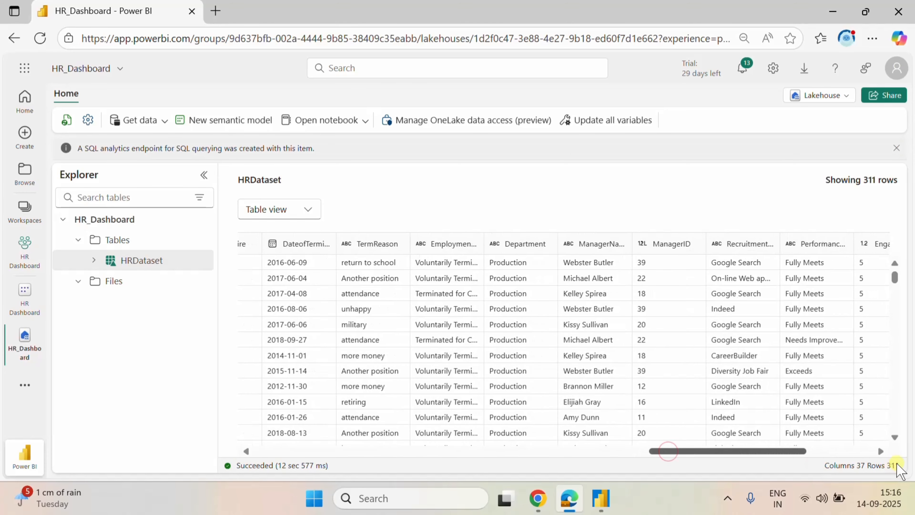
pyautogui.moveTo(727, 451); pyautogui.dragTo(351, 462)
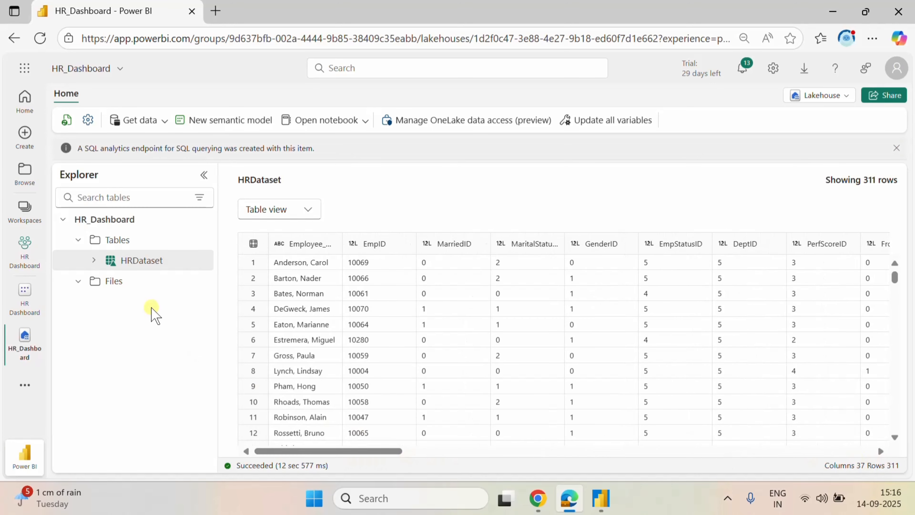
pyautogui.click(93, 260)
pyautogui.scroll(-2, 163, 368)
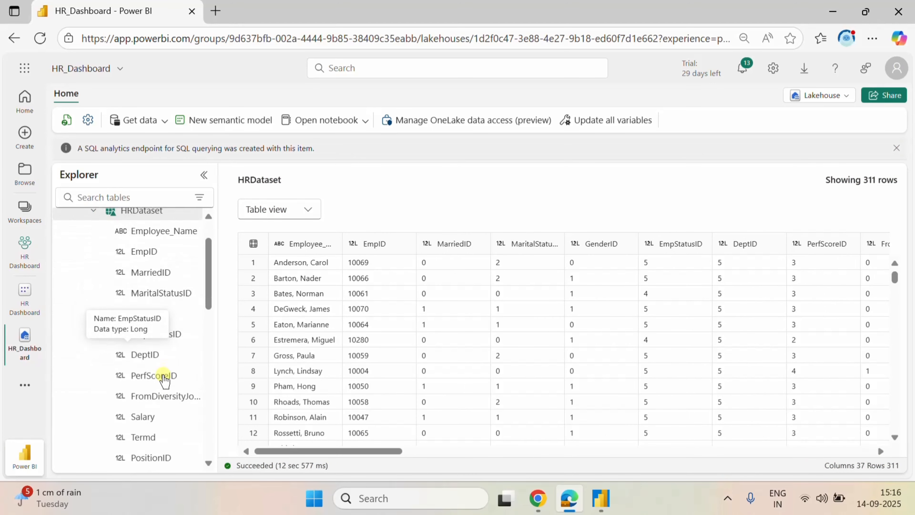
pyautogui.scroll(-8, 164, 379)
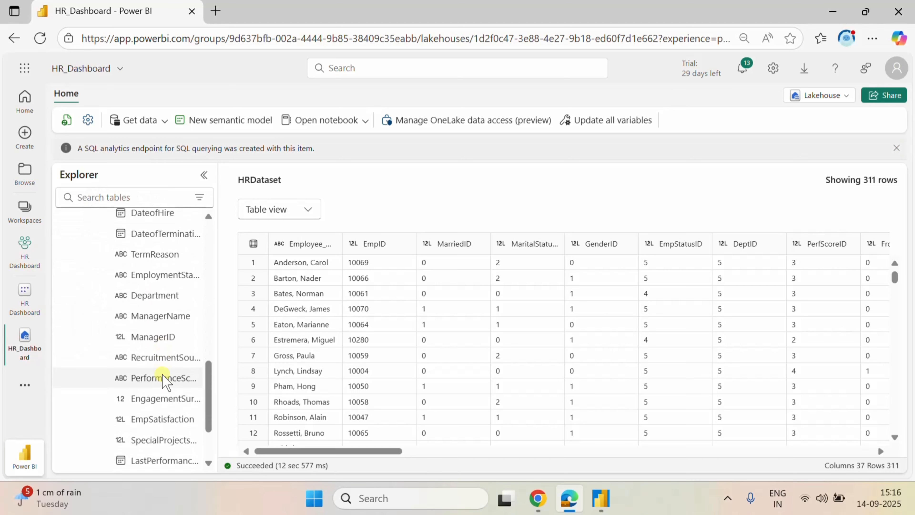
pyautogui.scroll(-2, 164, 379)
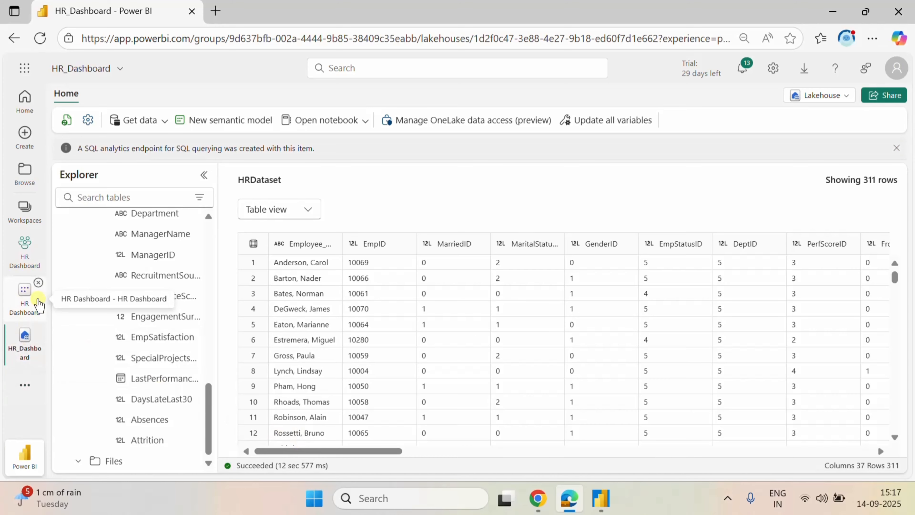
# Return to the HR Dashboard semantic model and update its tables with HRDataset kept selected.
pyautogui.click(38, 301)
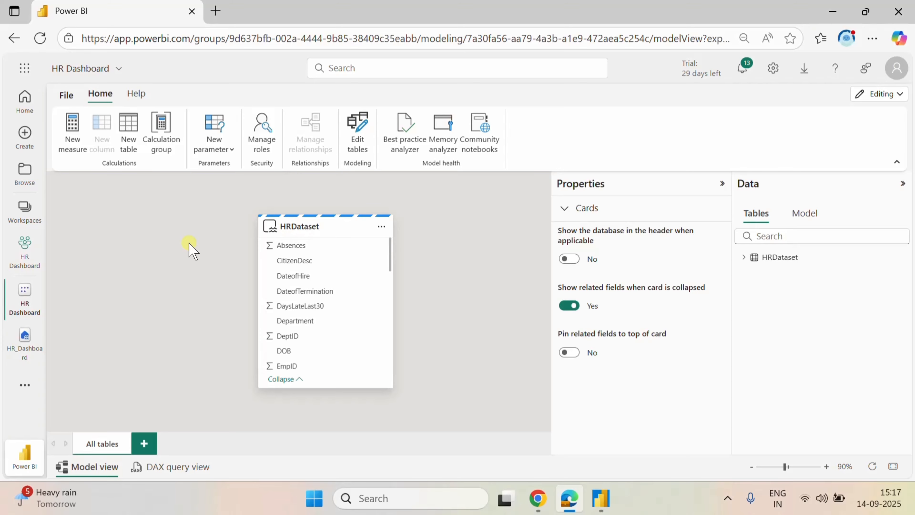
pyautogui.click(359, 138)
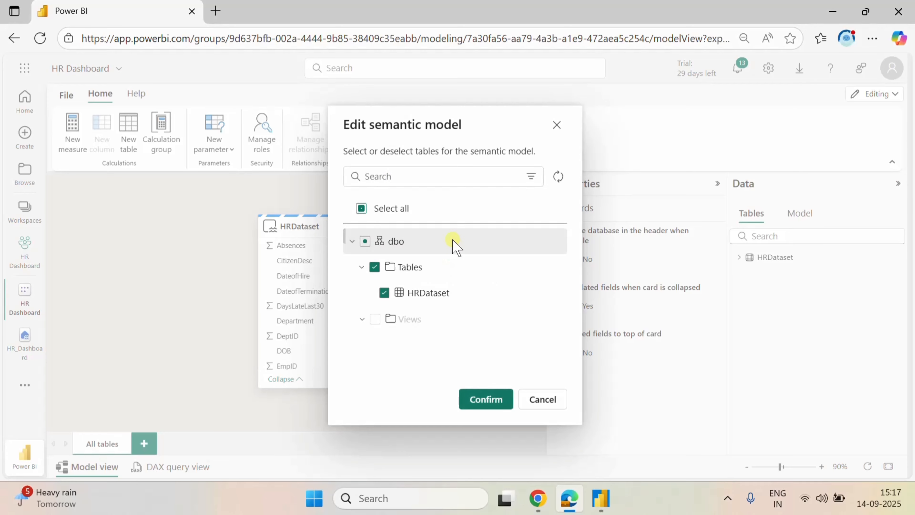
pyautogui.click(494, 401)
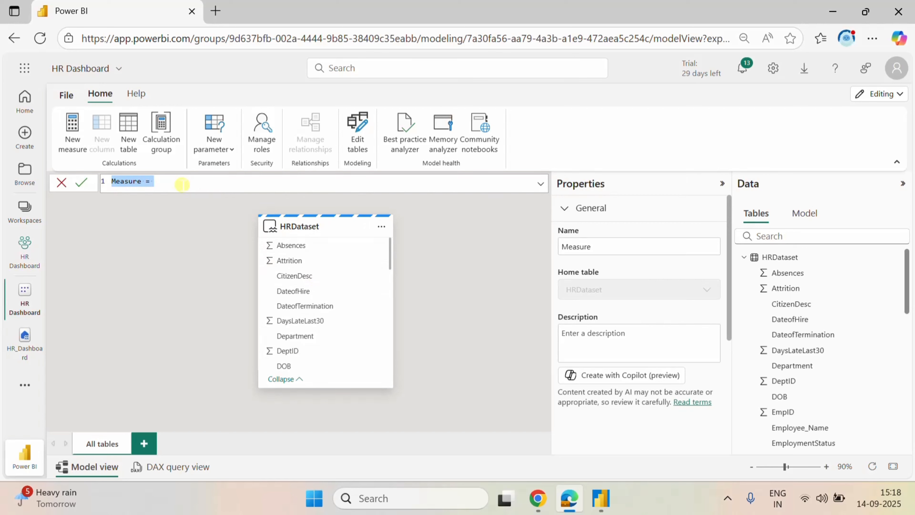
# Create a measure named Attrition and begin its formula with CALCULATE(COUNT(HRDataset[EmpID]).
pyautogui.write('Attrition=')
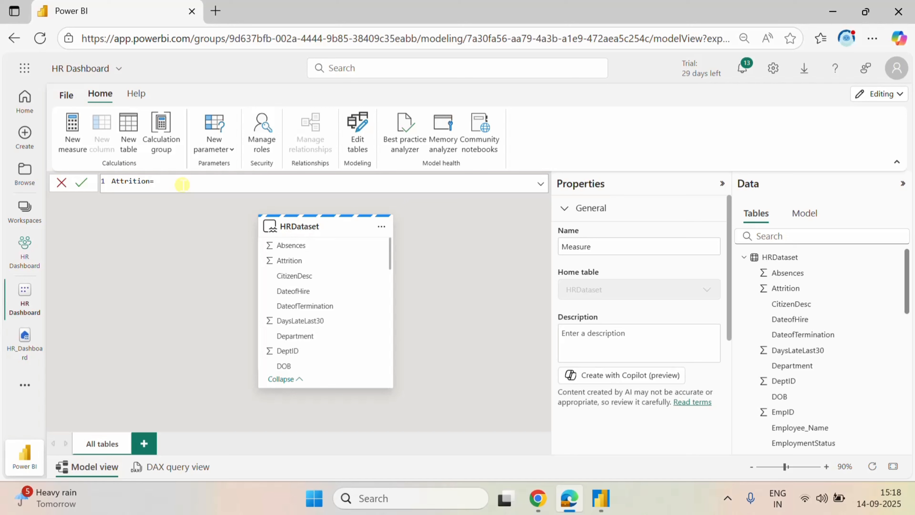
pyautogui.write('ca')
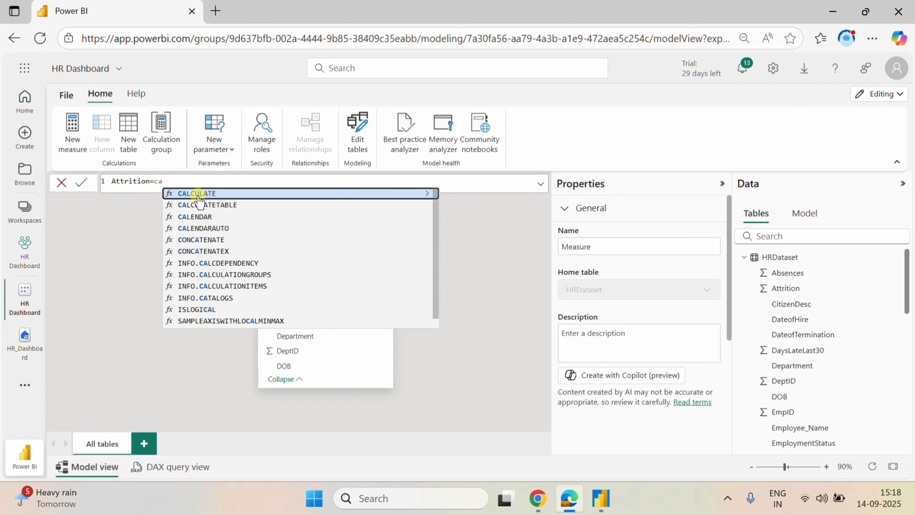
pyautogui.click(197, 194)
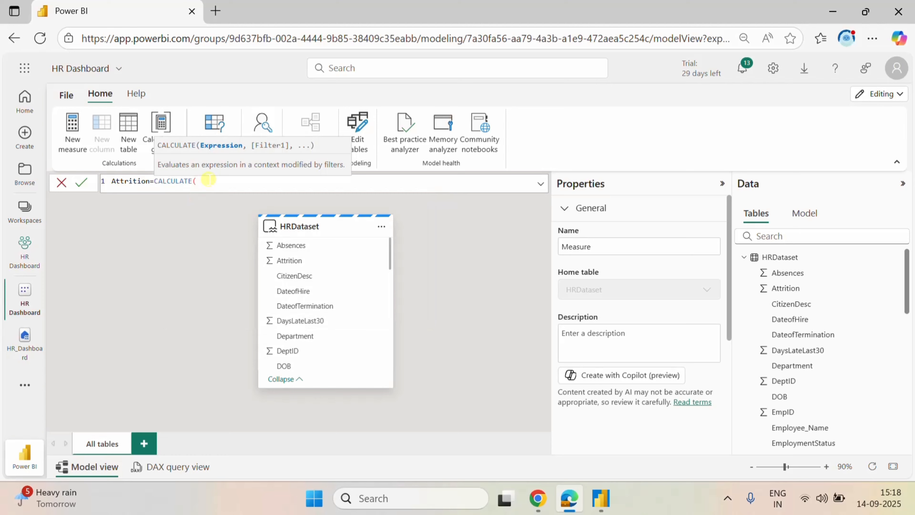
pyautogui.write('cou')
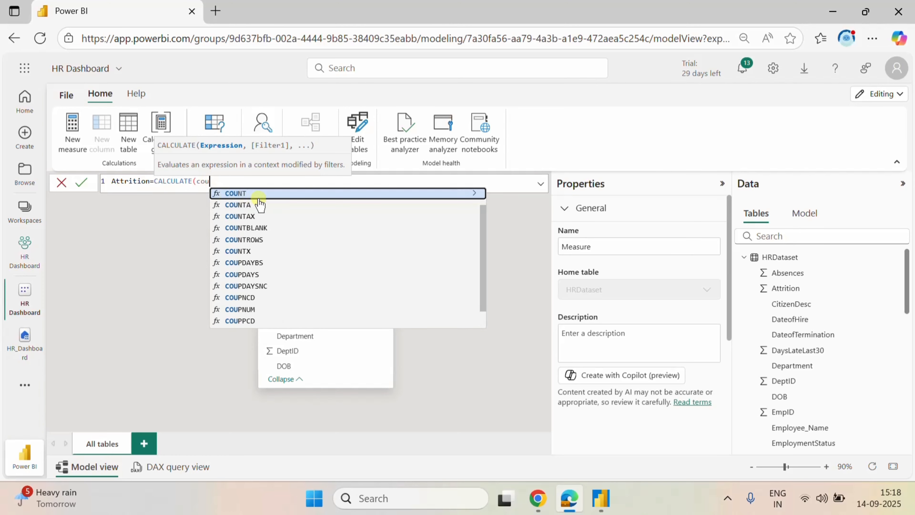
pyautogui.click(254, 194)
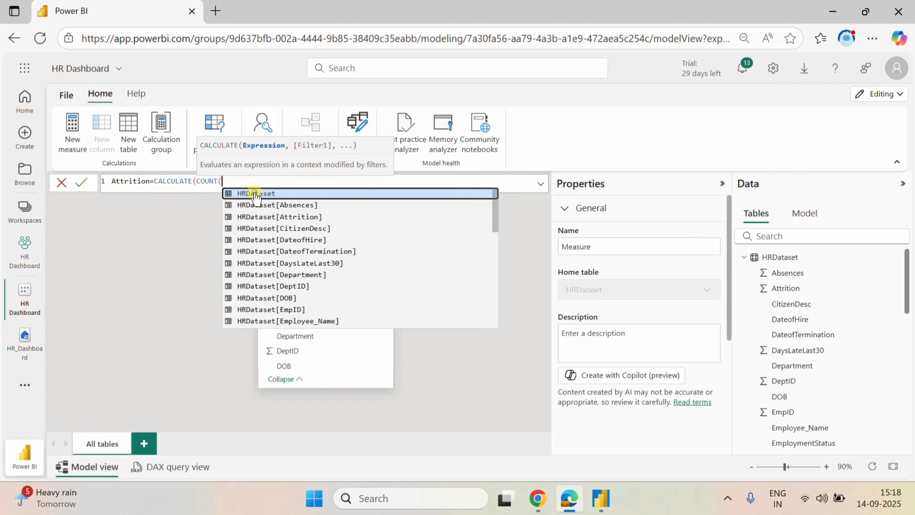
pyautogui.click(317, 309)
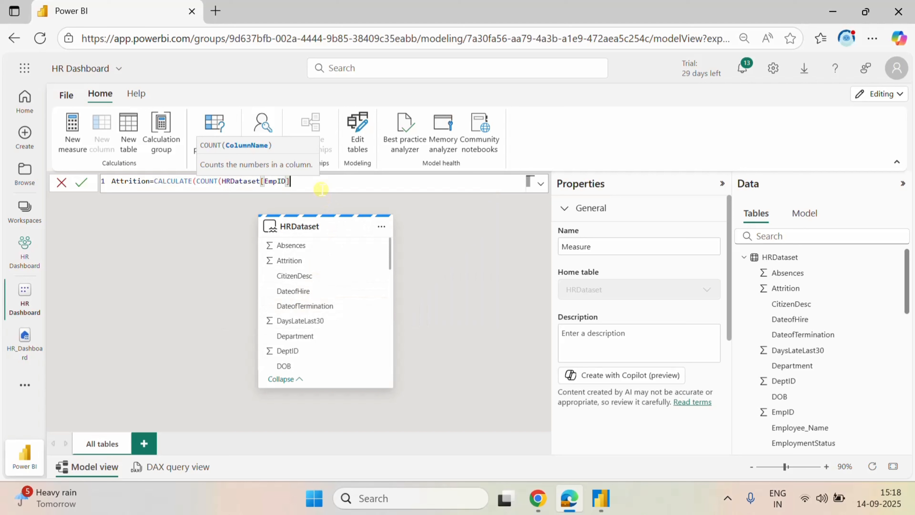
pyautogui.write(',')
pyautogui.press('BackSpace')
pyautogui.write(')')
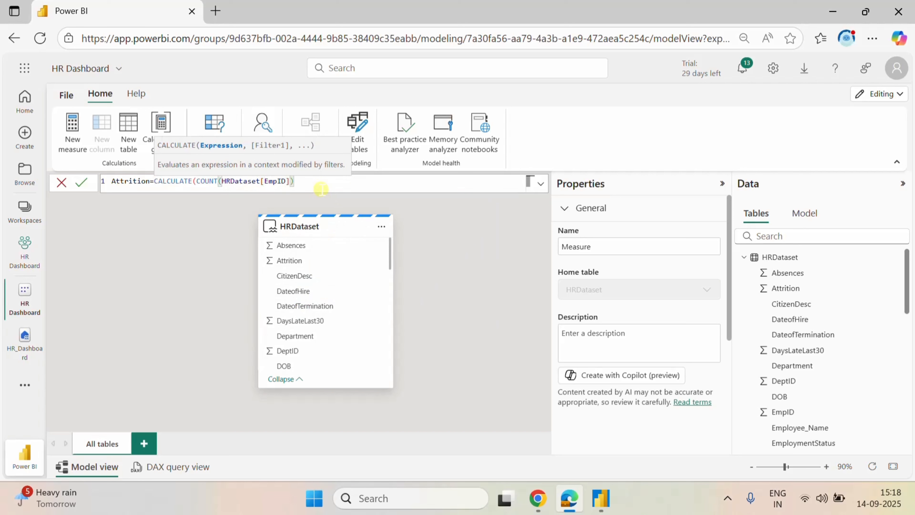
# Add the filter FILTER(HRDataset,HRDataset[Attrition]=0) to the Attrition measure's CALCULATE formula and try to commit it.
pyautogui.write(',fil')
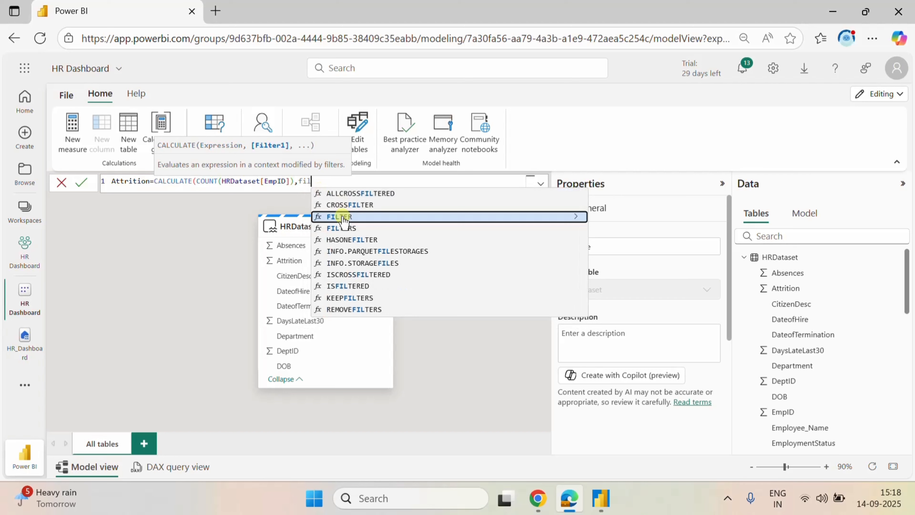
pyautogui.click(338, 217)
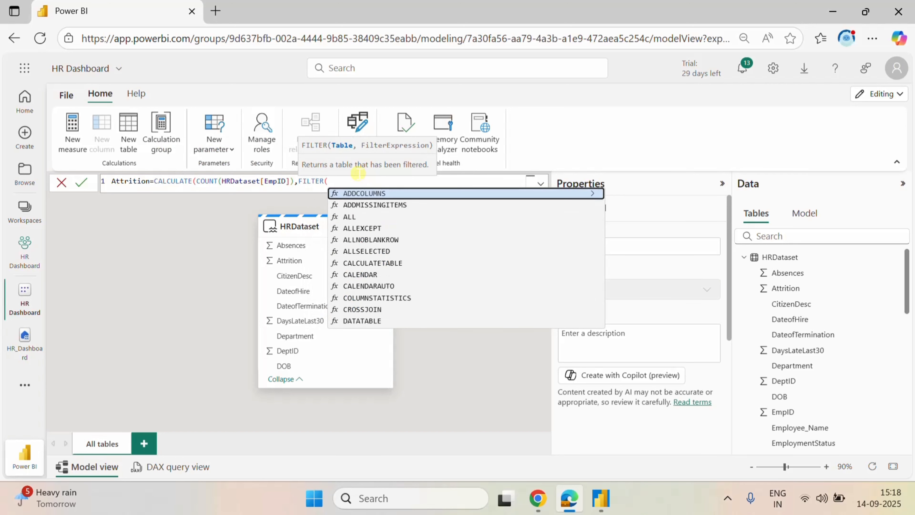
pyautogui.write('da')
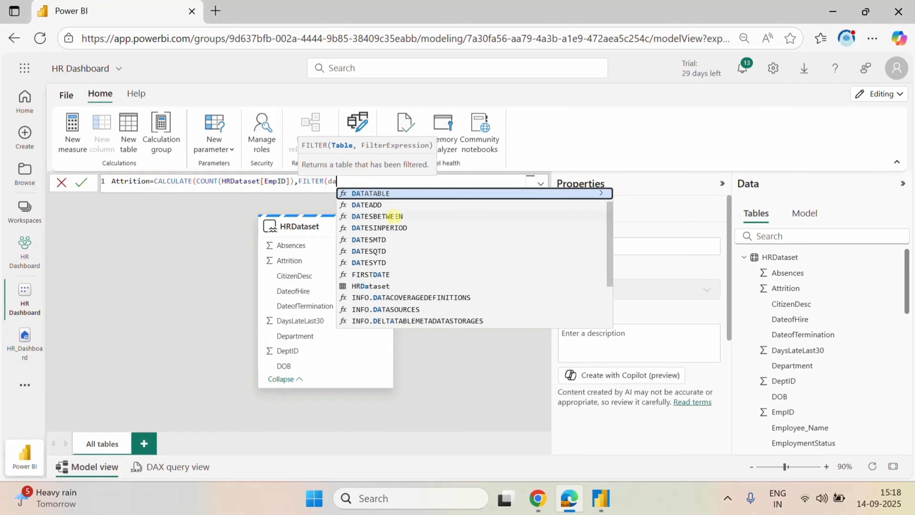
pyautogui.click(381, 285)
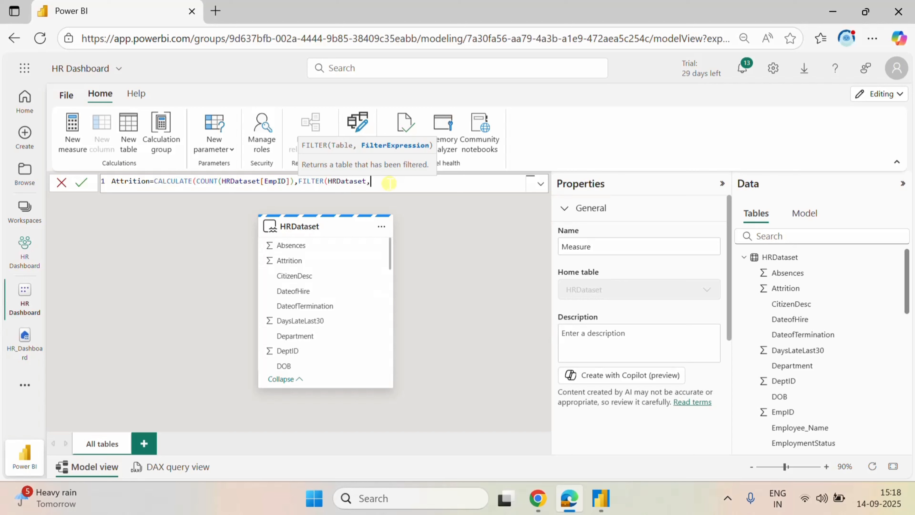
pyautogui.write('att')
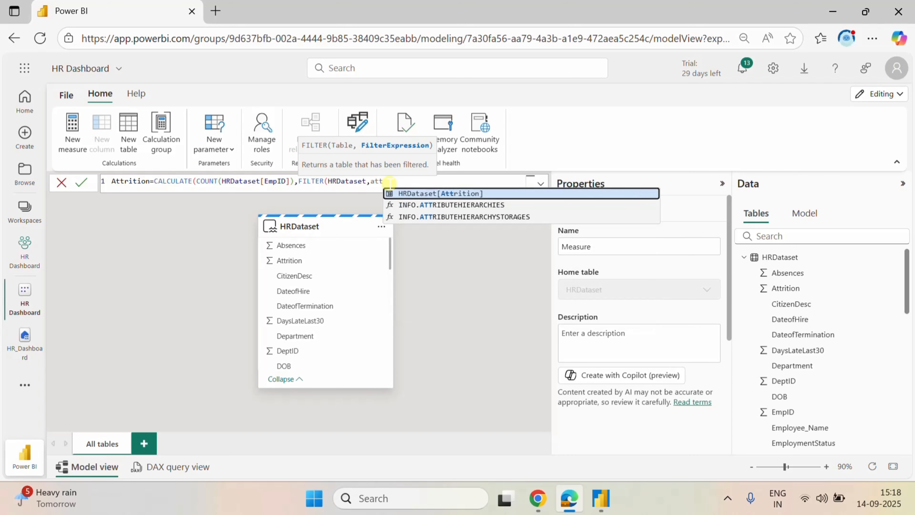
pyautogui.click(442, 194)
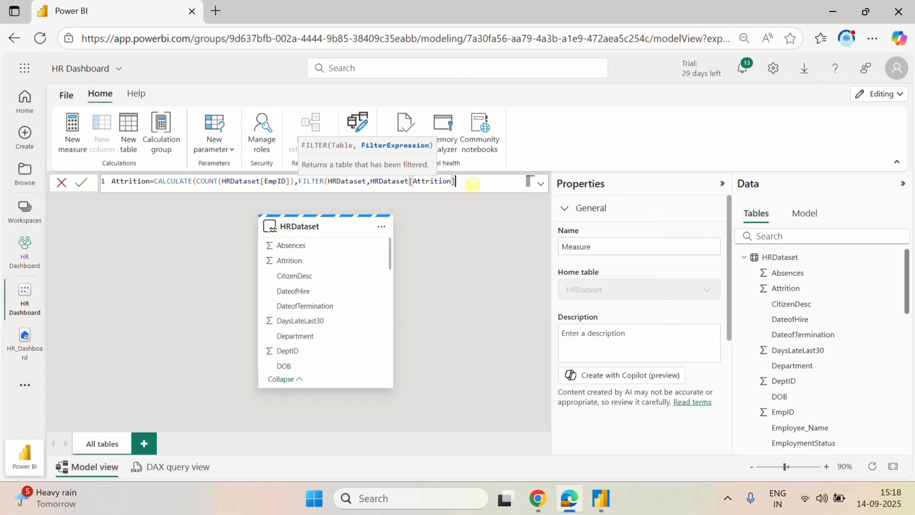
pyautogui.write('=0)')
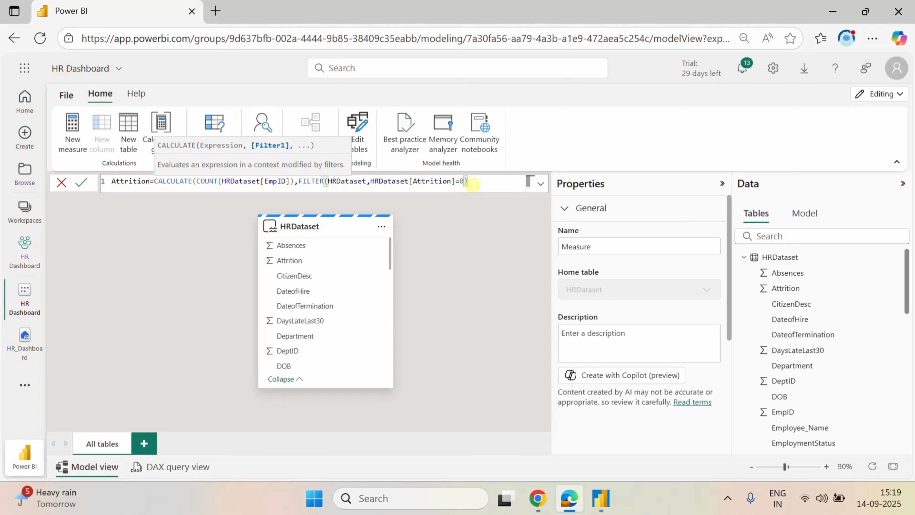
pyautogui.click(82, 184)
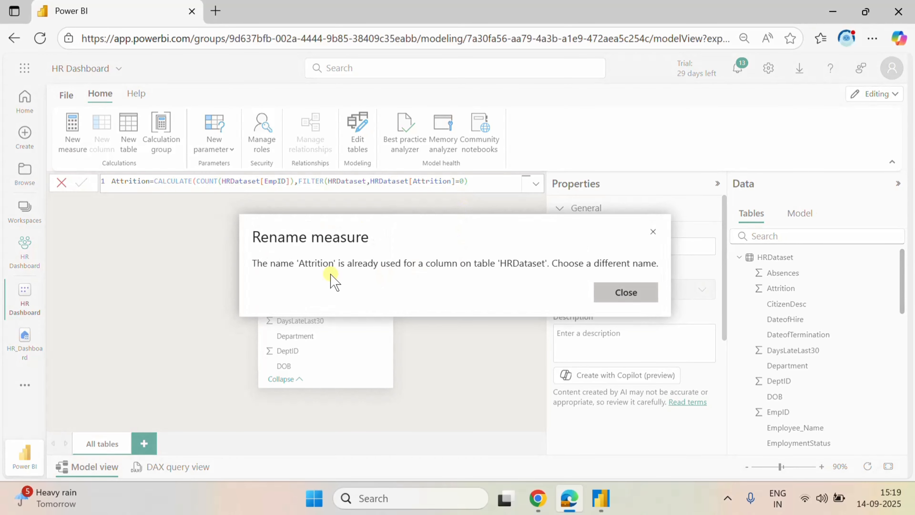
pyautogui.click(626, 292)
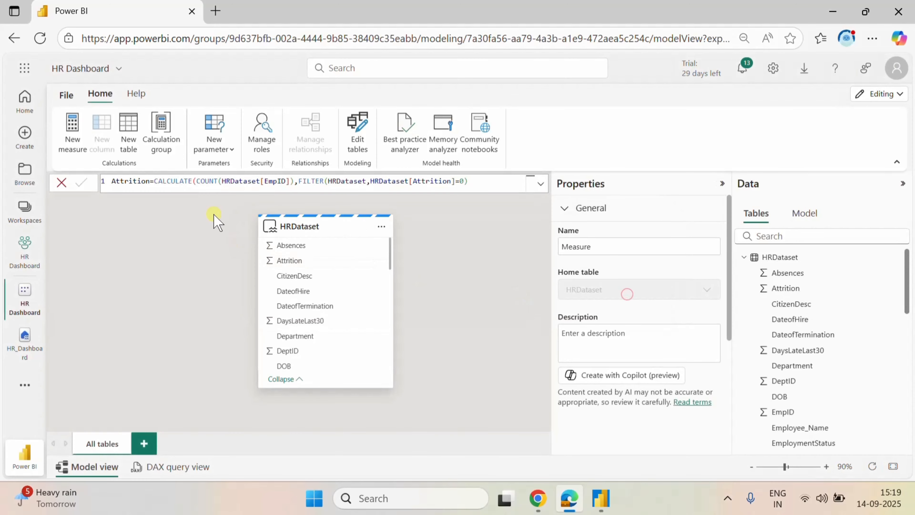
# Rename the measure to Attrition1 in its formula, commit it with both closing parentheses, and close the formula.
pyautogui.click(150, 180)
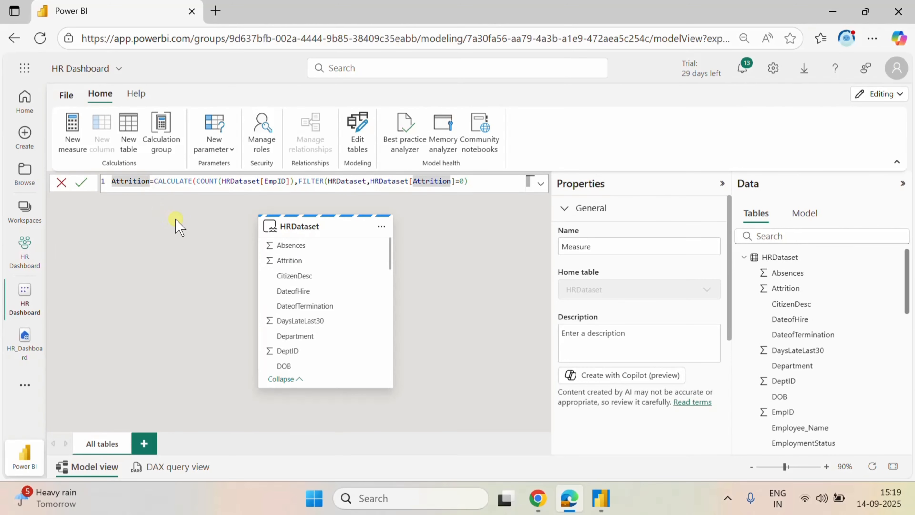
pyautogui.write('1')
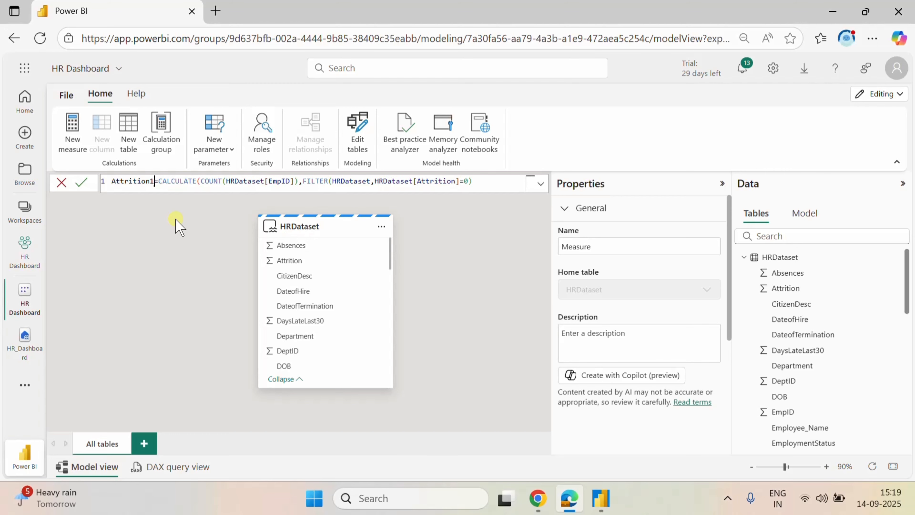
pyautogui.click(79, 187)
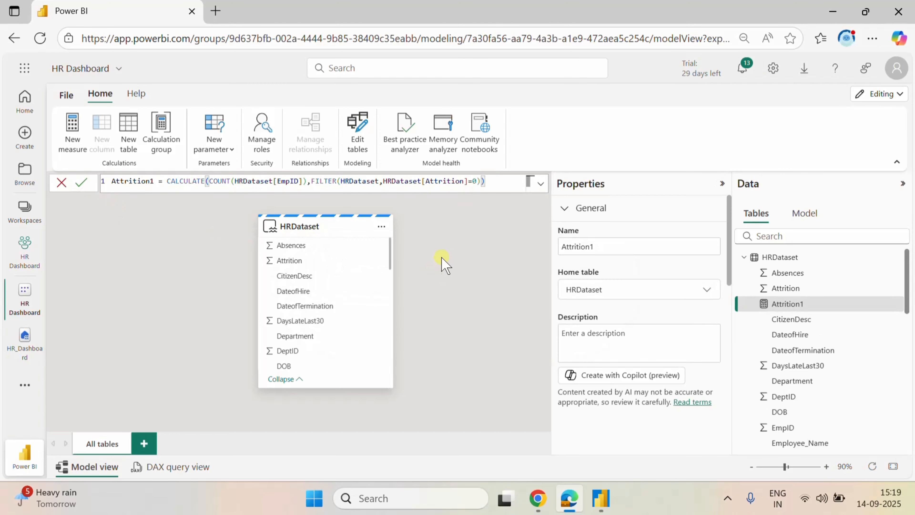
pyautogui.click(478, 181)
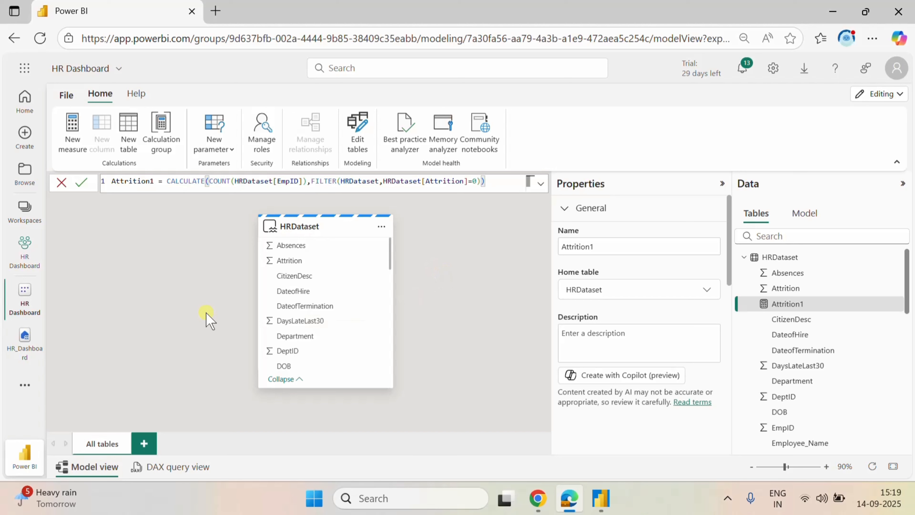
pyautogui.click(62, 183)
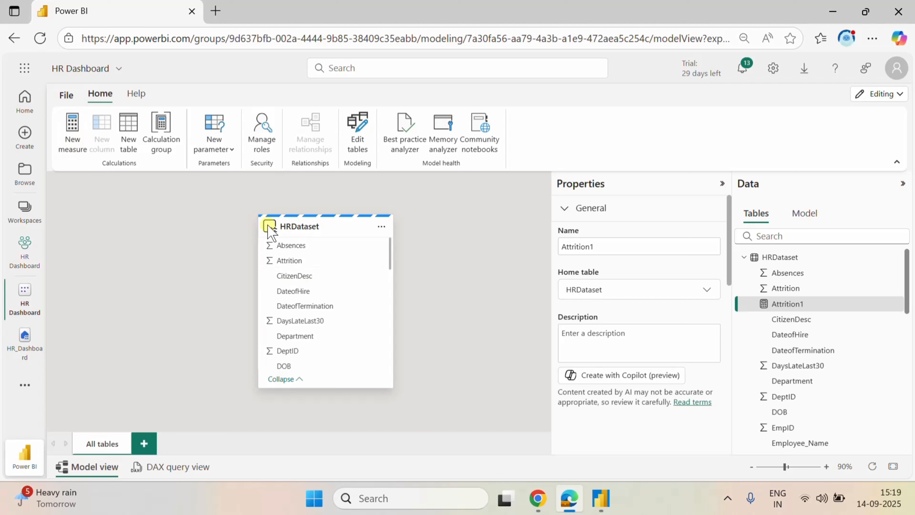
# Create a measure with the formula Attrition %=[Attrition1]/[HeadCount].
pyautogui.write('A')
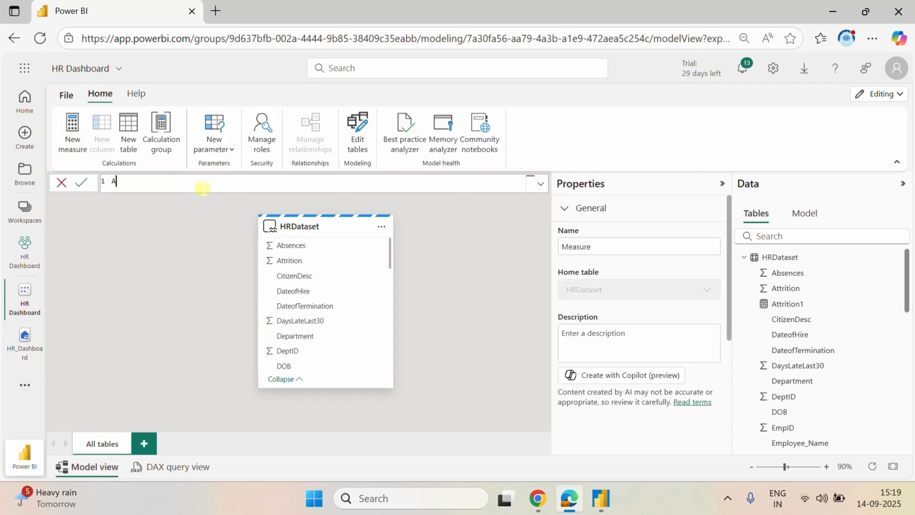
pyautogui.write('ttr')
pyautogui.write('ition %=att')
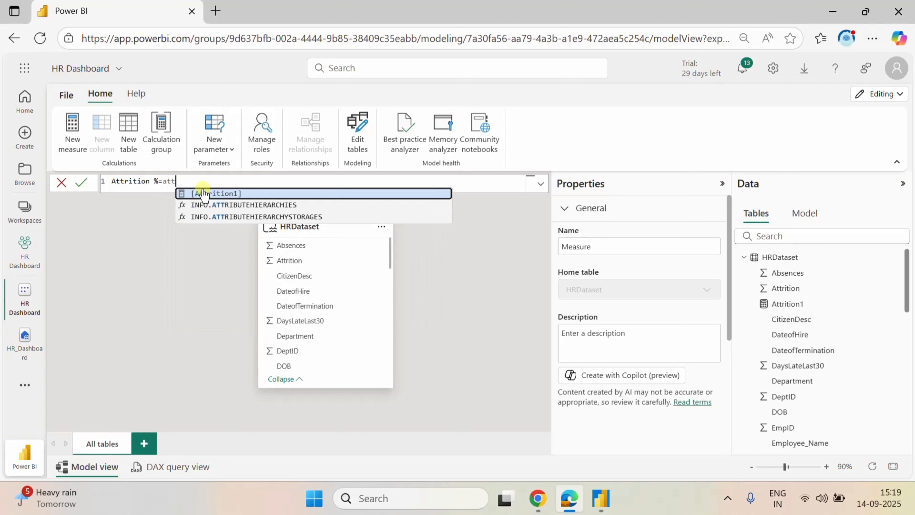
pyautogui.click(219, 194)
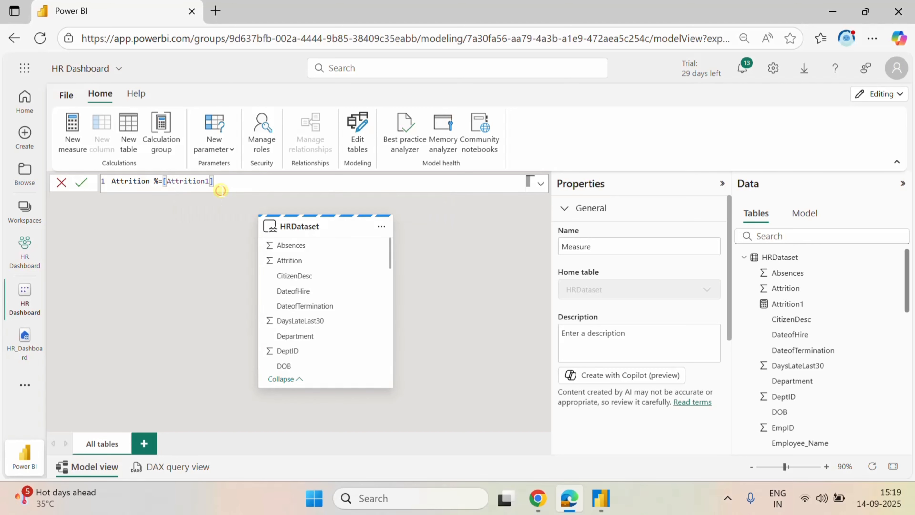
pyautogui.write('/head')
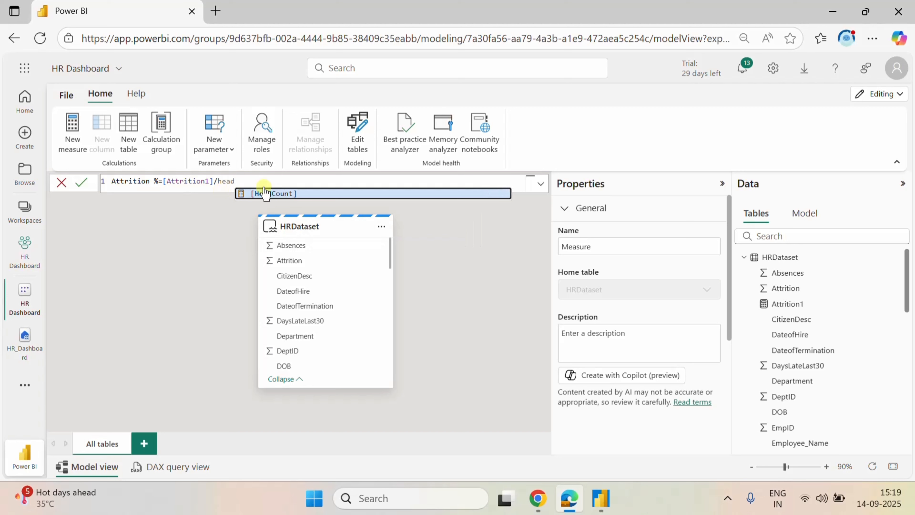
pyautogui.click(264, 193)
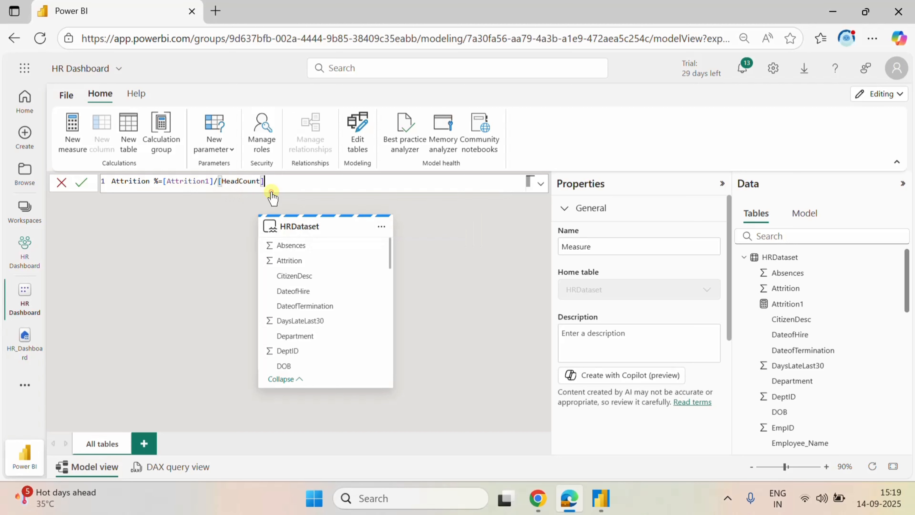
pyautogui.click(83, 184)
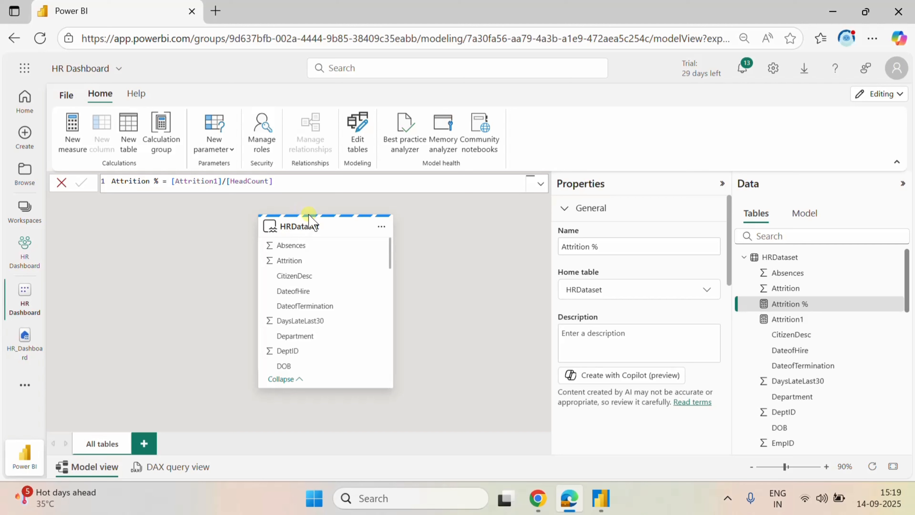
# Set the format of the Attrition % measure in HRDataset to Percentage.
pyautogui.scroll(-5, 349, 316)
pyautogui.scroll(-5, 347, 317)
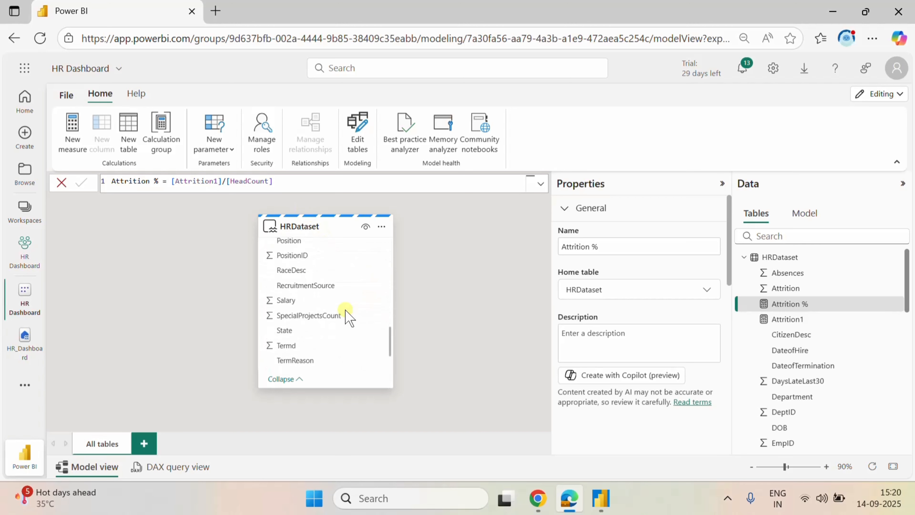
pyautogui.click(387, 335)
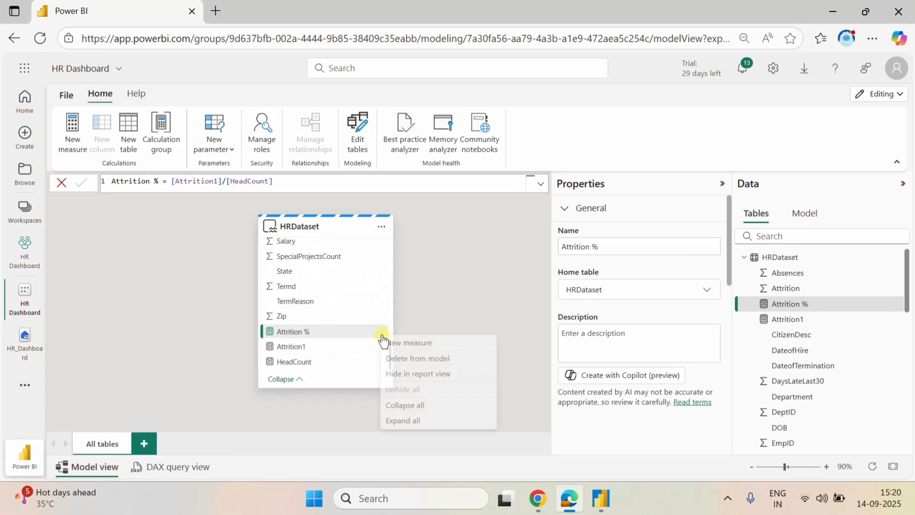
pyautogui.click(301, 335)
pyautogui.click(302, 331)
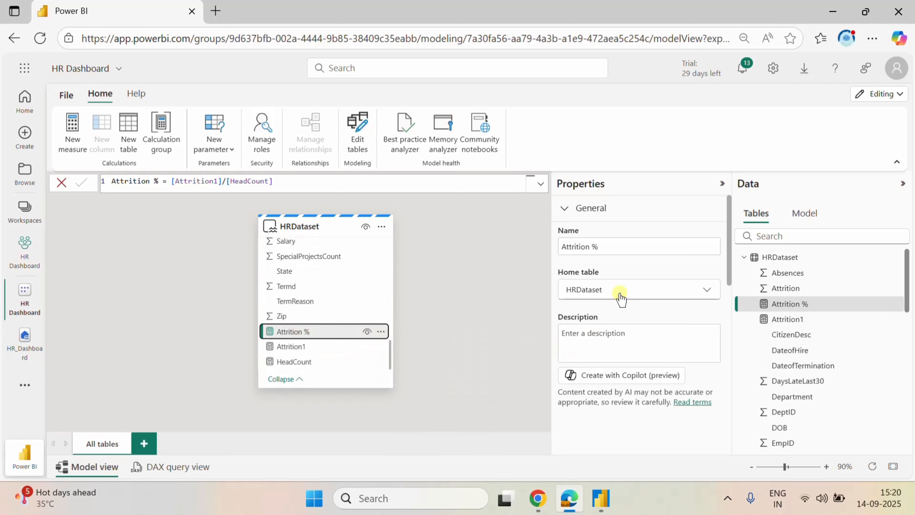
pyautogui.scroll(-5, 635, 303)
pyautogui.scroll(-2, 636, 303)
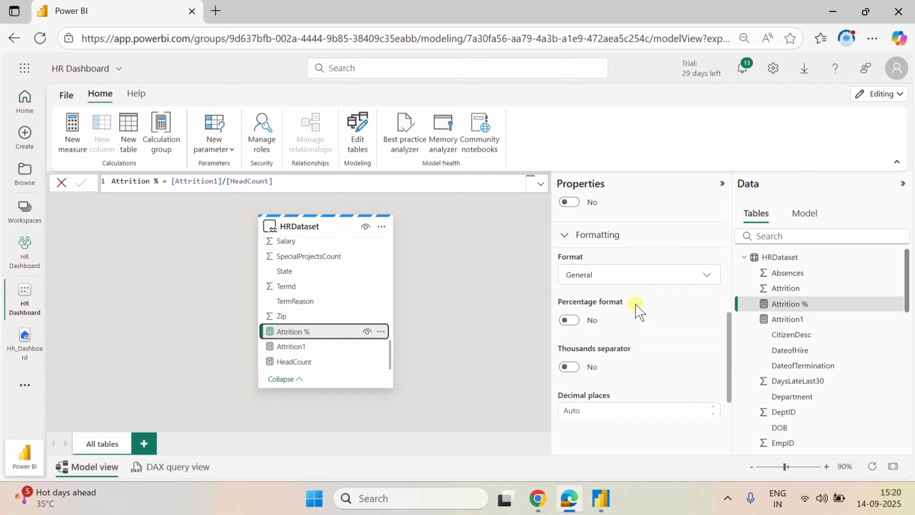
pyautogui.click(677, 277)
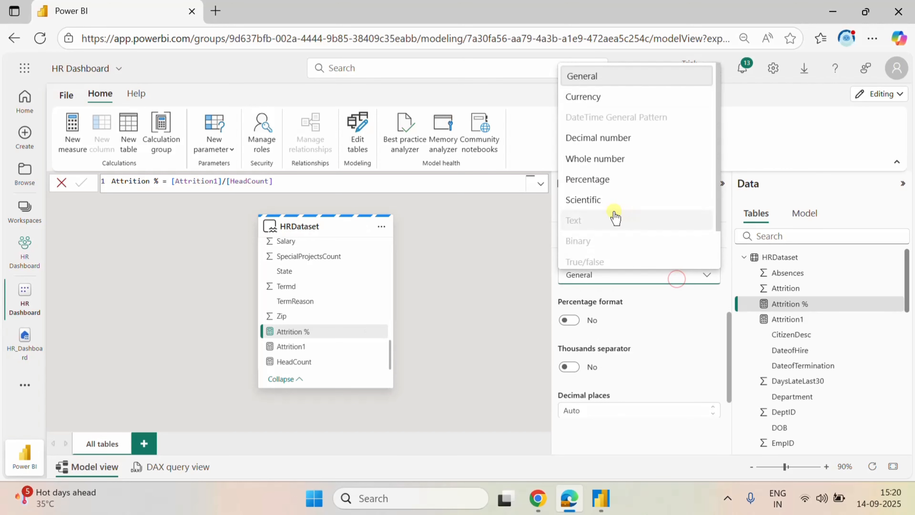
pyautogui.click(603, 180)
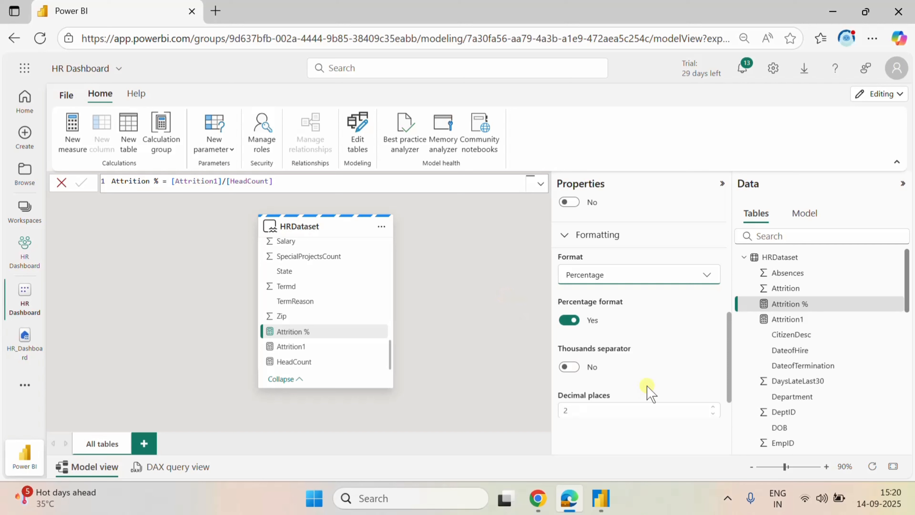
pyautogui.scroll(-1, 650, 390)
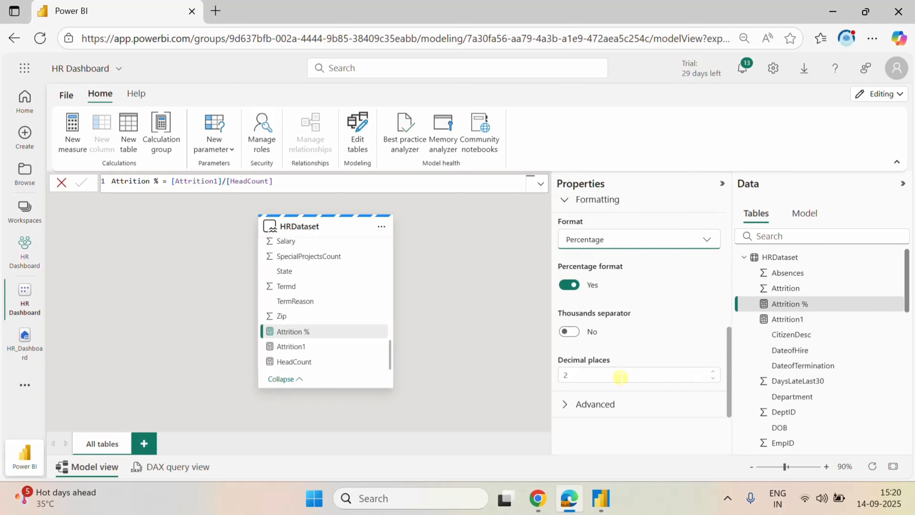
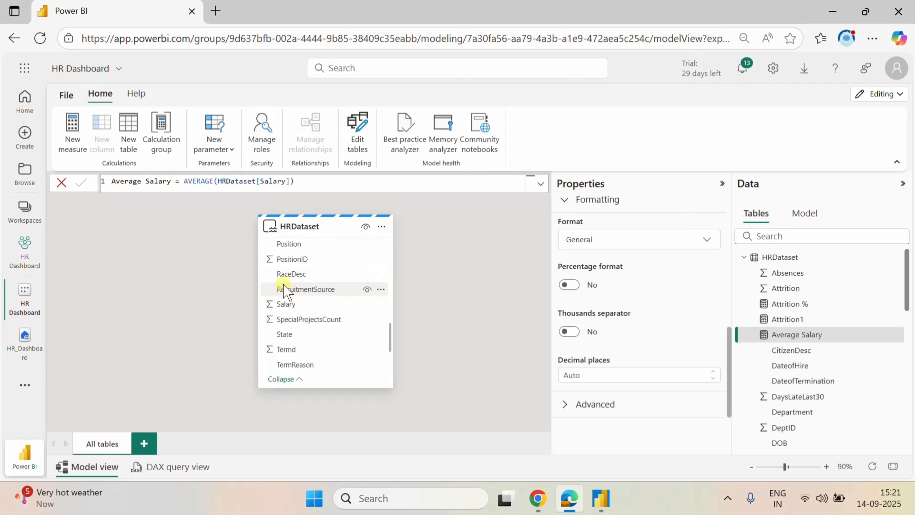
# Close the Average Salary formula, open the HR Dashboard dataflow from the workspace, and bring the query's Attrition column into view.
pyautogui.click(66, 184)
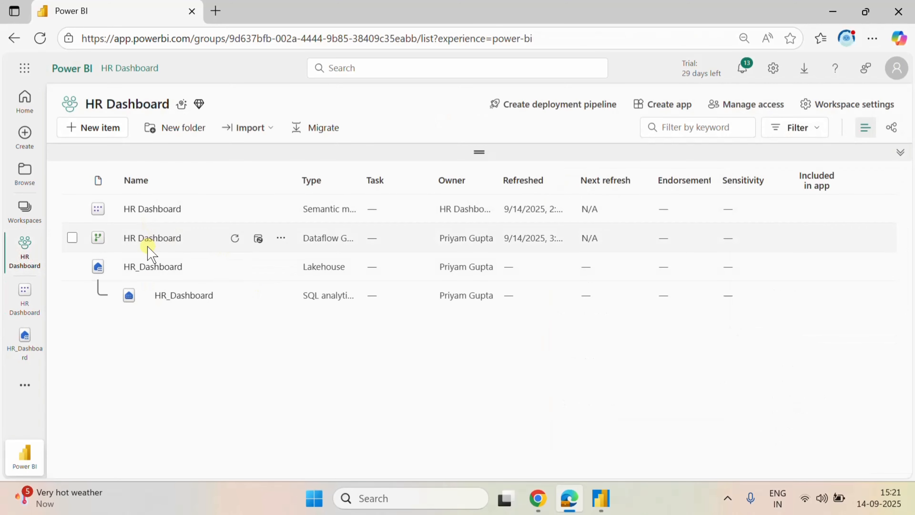
pyautogui.click(140, 239)
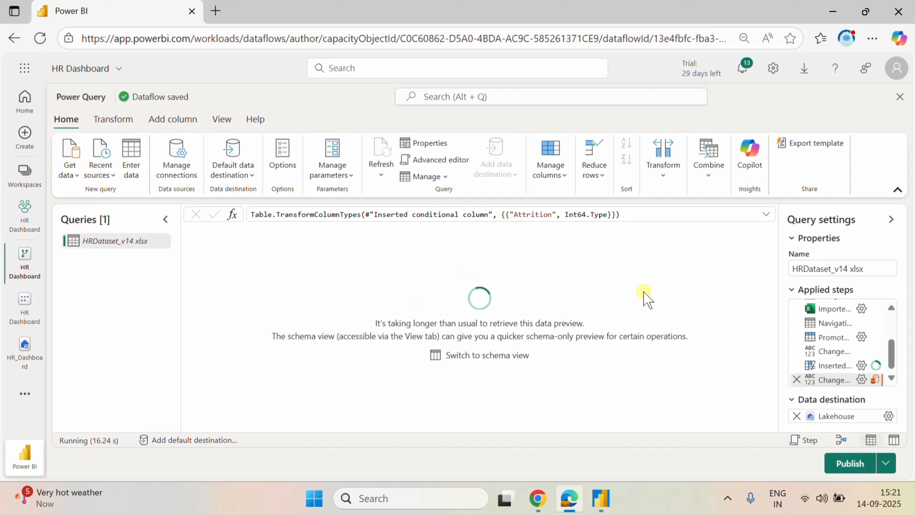
pyautogui.moveTo(316, 422); pyautogui.dragTo(792, 422)
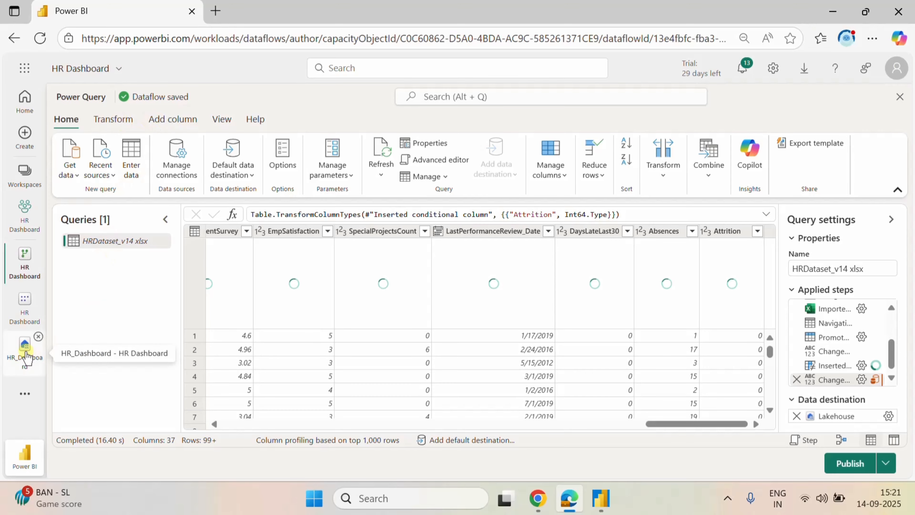
pyautogui.click(23, 304)
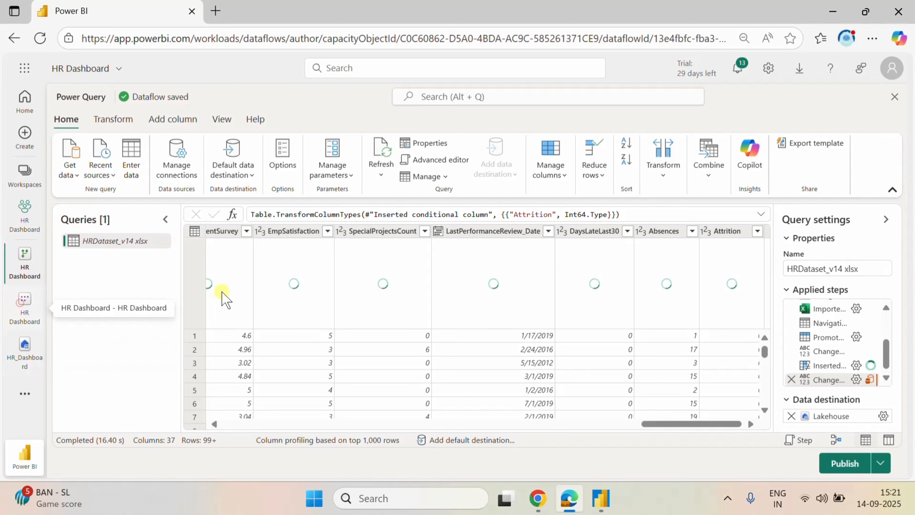
pyautogui.click(529, 293)
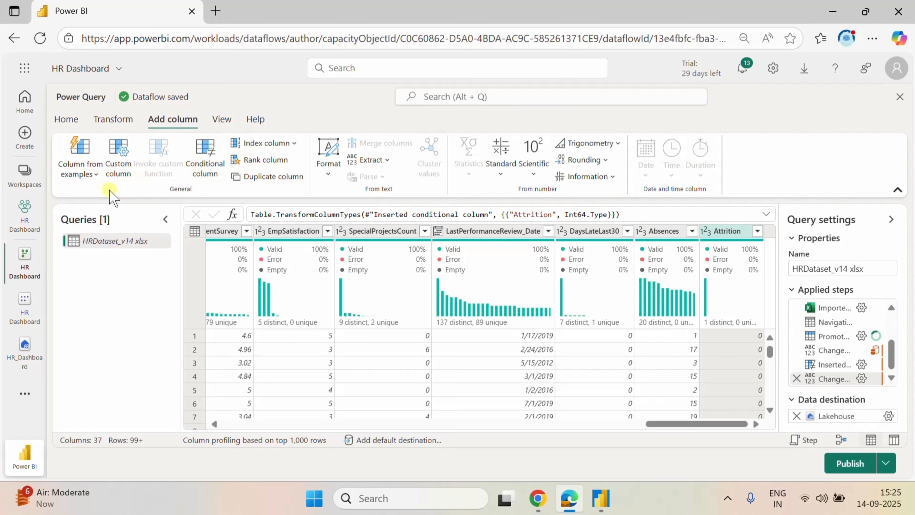
# Start a custom column in the query with the formula Date.Year(DateTime.LocalNow()) - Date.Year([DOB]).
pyautogui.click(121, 172)
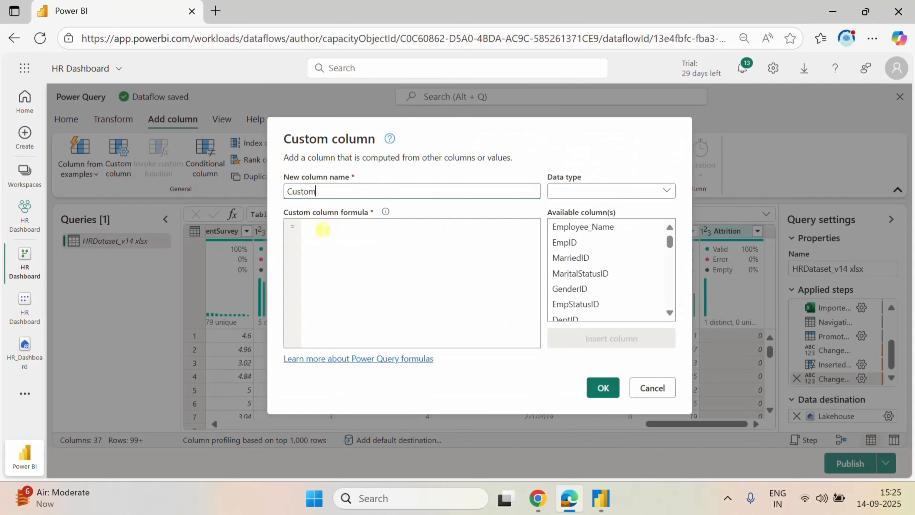
pyautogui.click(322, 229)
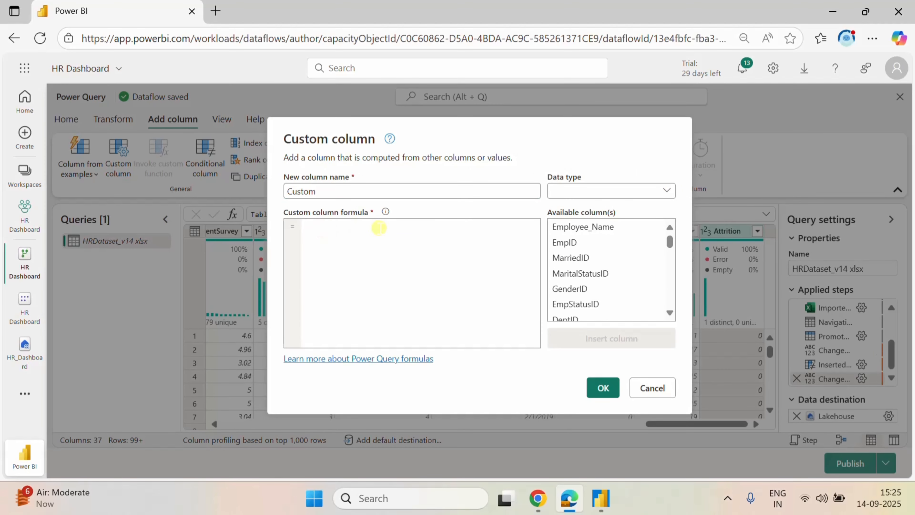
pyautogui.write('Date.Year(DateTime.LocalNow()) - Date.Year([DOB])')
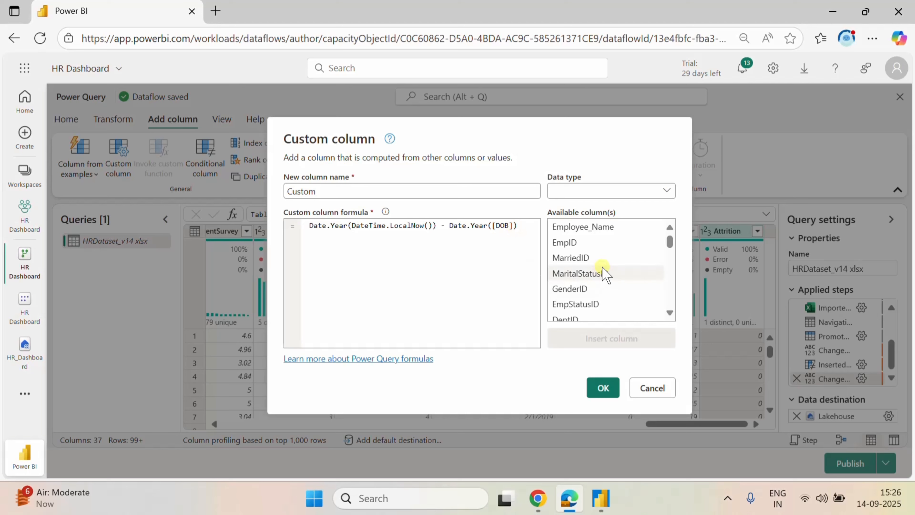
pyautogui.scroll(-5, 603, 271)
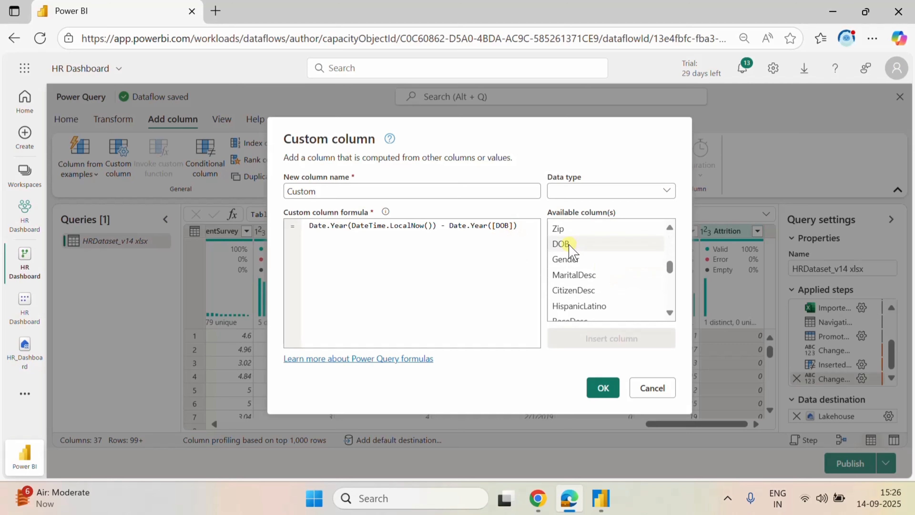
# Set the custom column's data type to Whole number, name it Age, add it to the query, and review its distinct values.
pyautogui.click(614, 192)
pyautogui.click(591, 257)
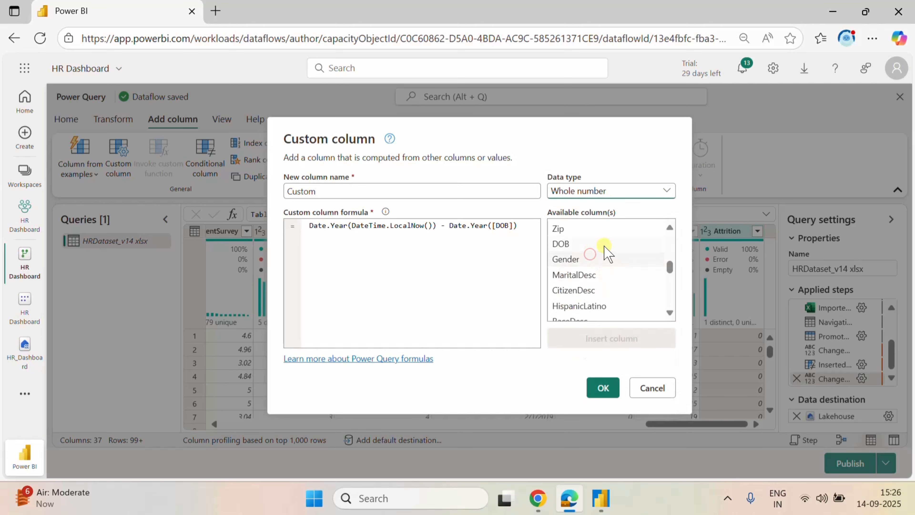
pyautogui.moveTo(353, 191); pyautogui.dragTo(265, 197)
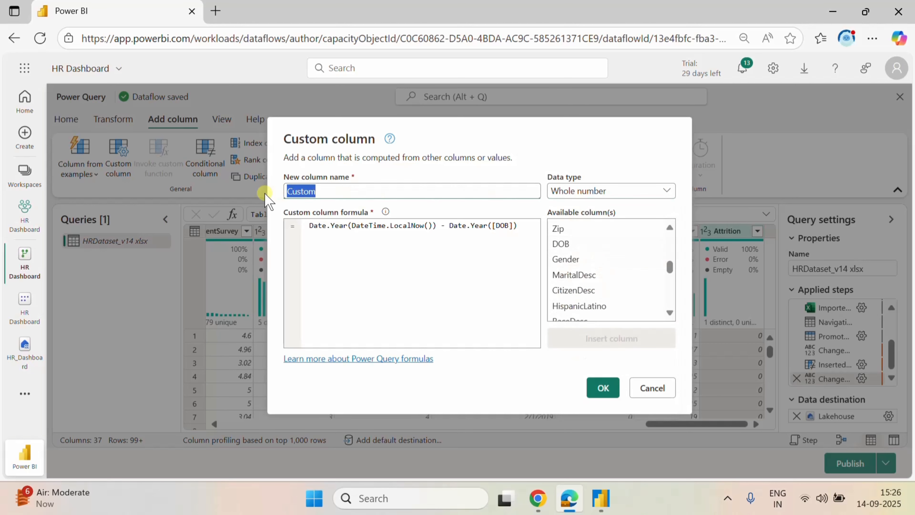
pyautogui.press('BackSpace')
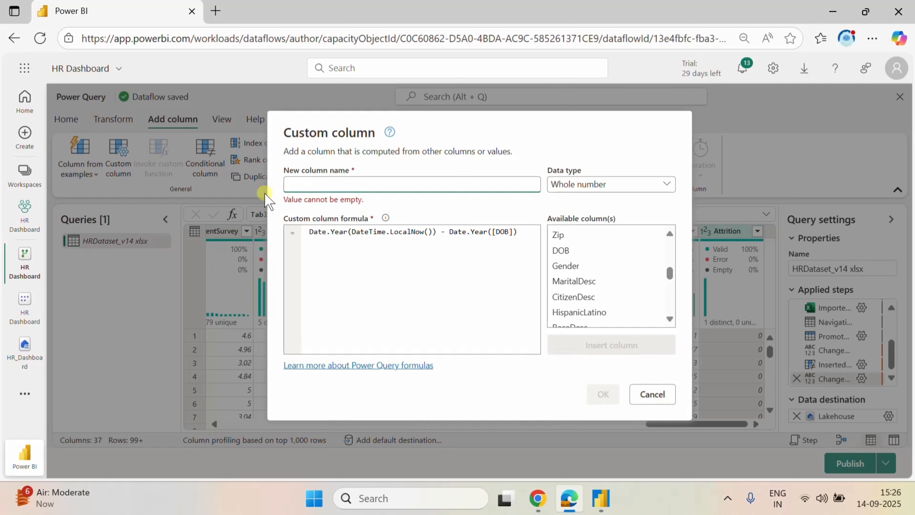
pyautogui.write('Age')
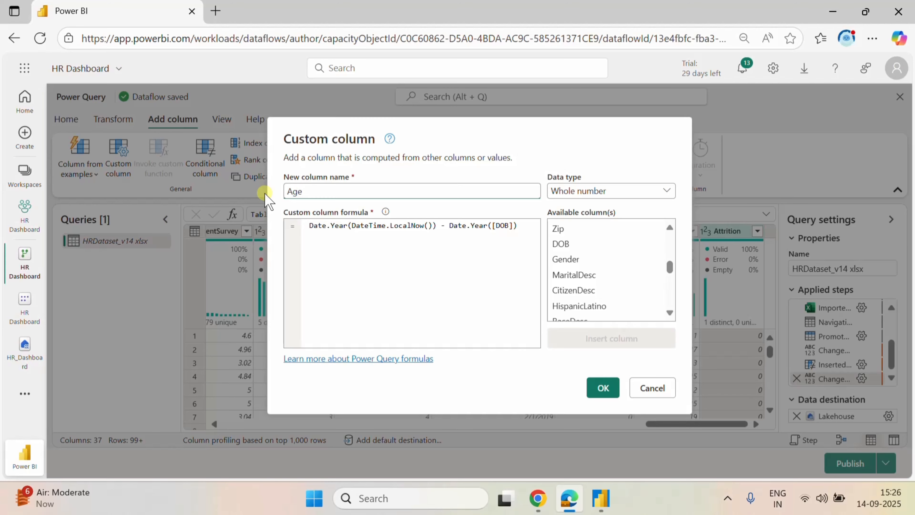
pyautogui.click(603, 387)
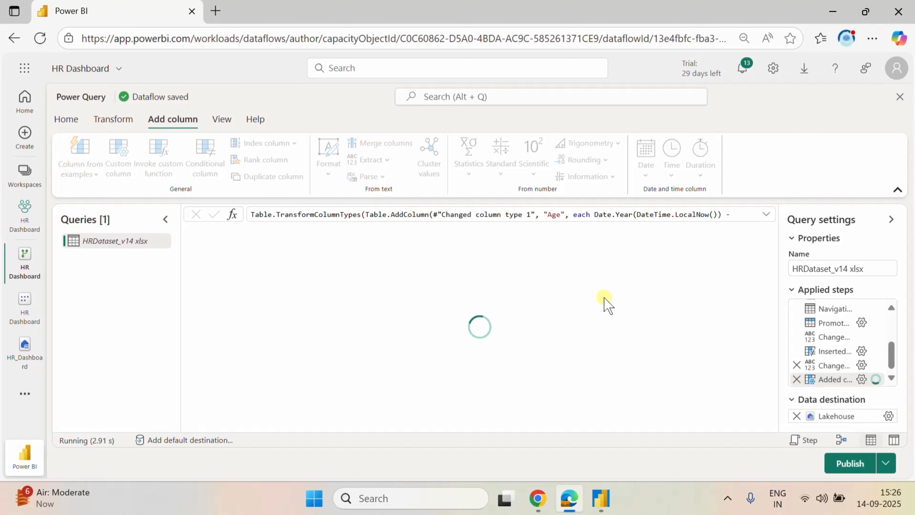
pyautogui.click(756, 231)
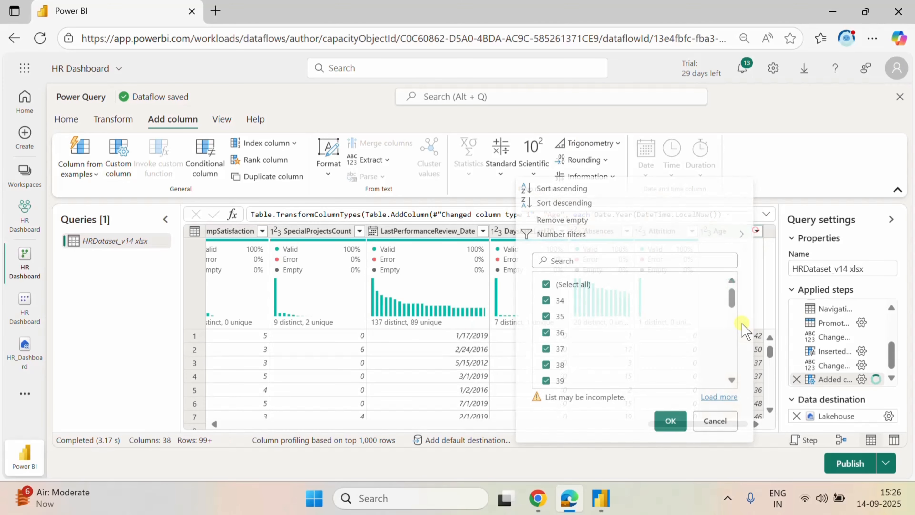
pyautogui.scroll(-5, 645, 302)
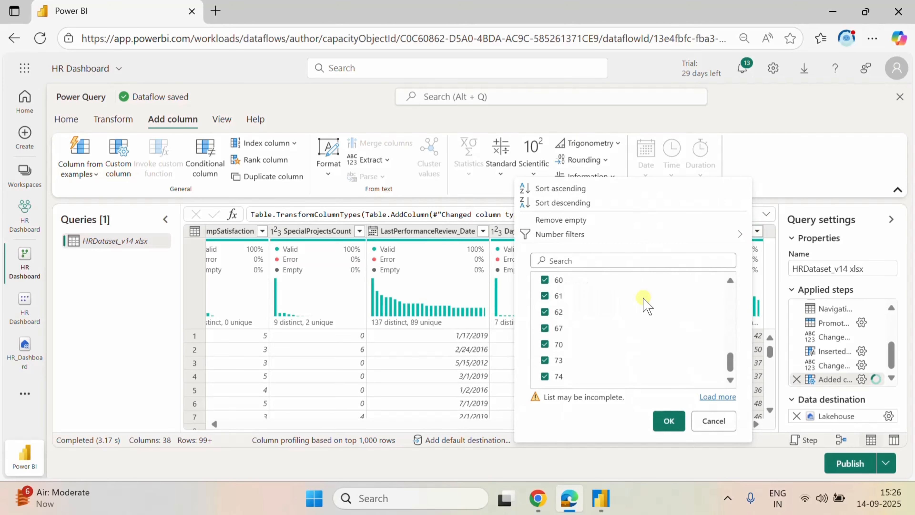
pyautogui.click(723, 421)
# Reconfigure the query's Lakehouse destination as a new HRDataset table in HR_Dashboard, keep automatic settings, and save the column mapping.
pyautogui.click(888, 416)
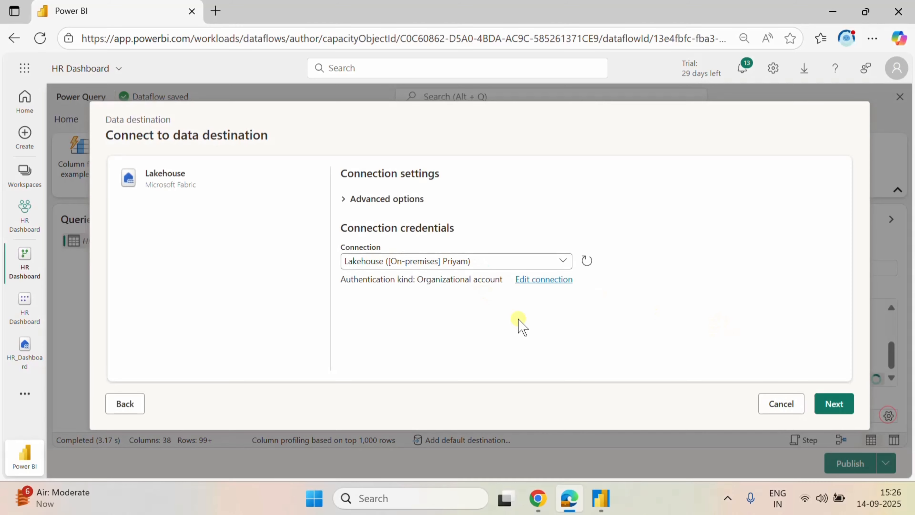
pyautogui.click(828, 392)
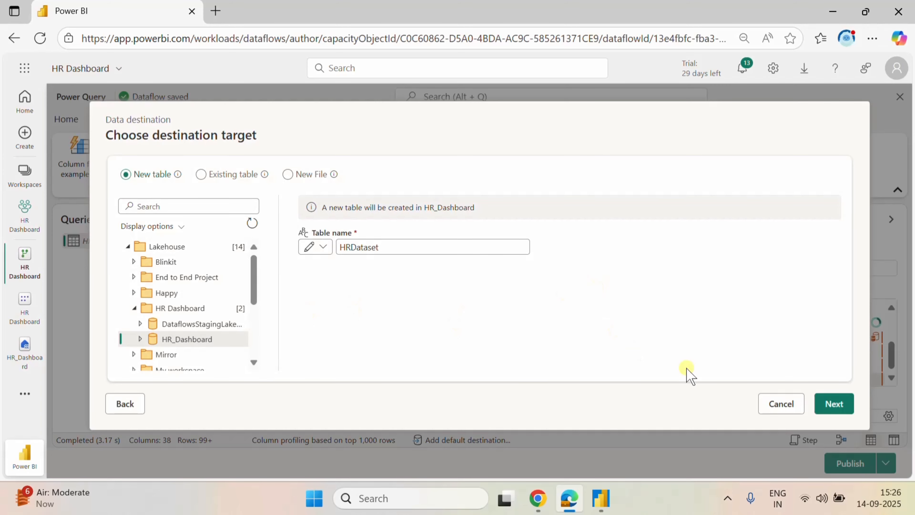
pyautogui.click(831, 403)
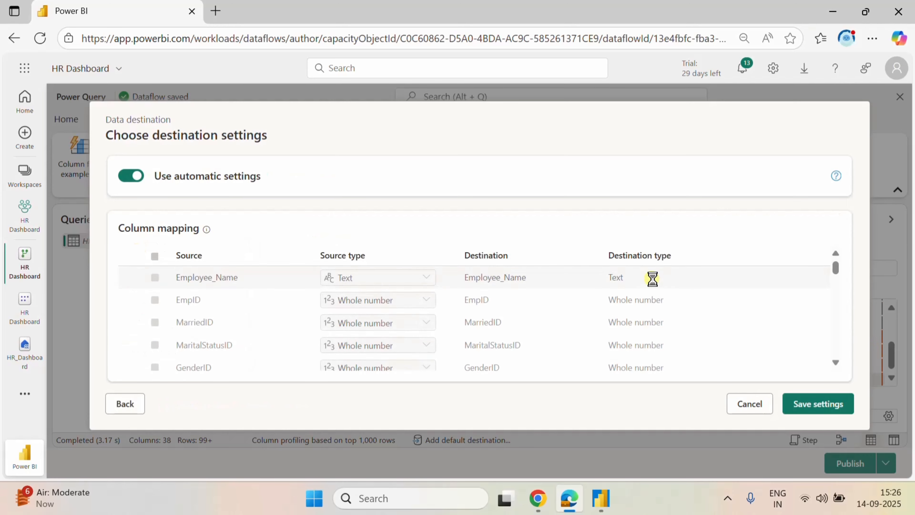
pyautogui.scroll(-10, 645, 324)
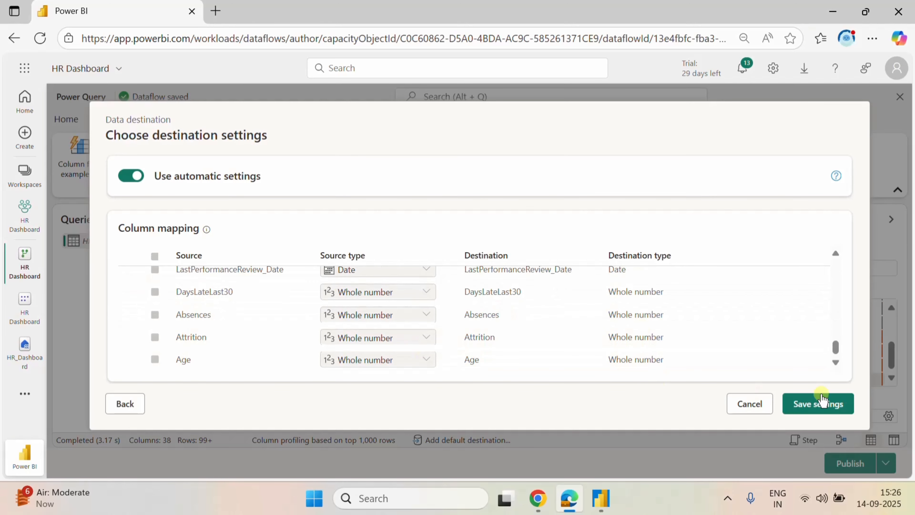
pyautogui.click(825, 404)
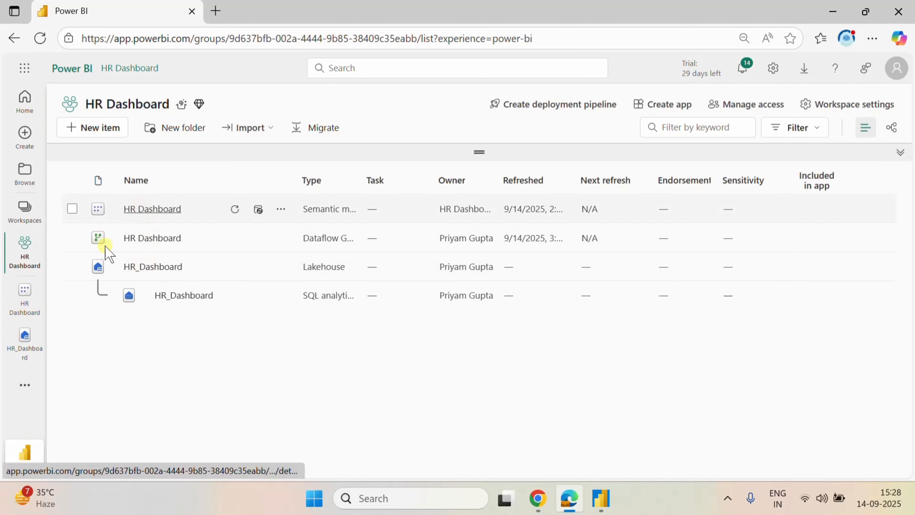
# Open the HR Dashboard semantic model, reconfirm its HRDataset table selection, and check the table's field list for the Age column.
pyautogui.click(25, 294)
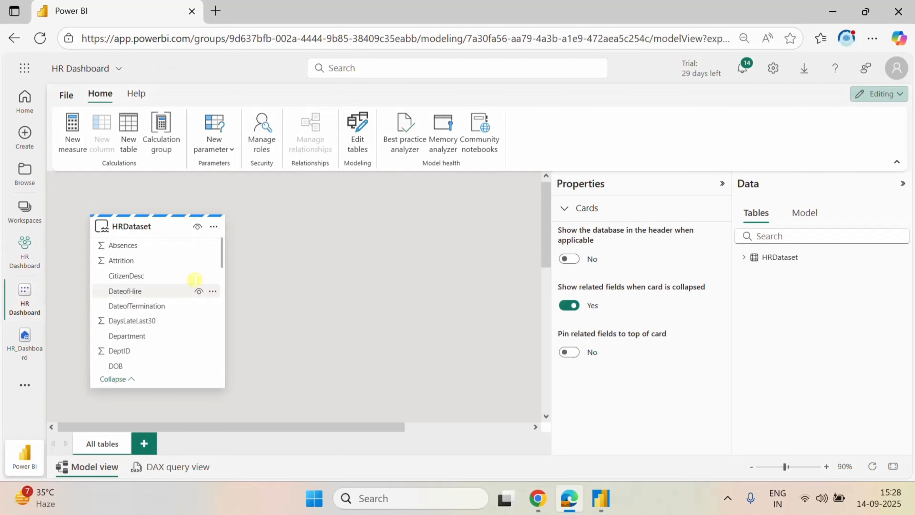
pyautogui.click(360, 126)
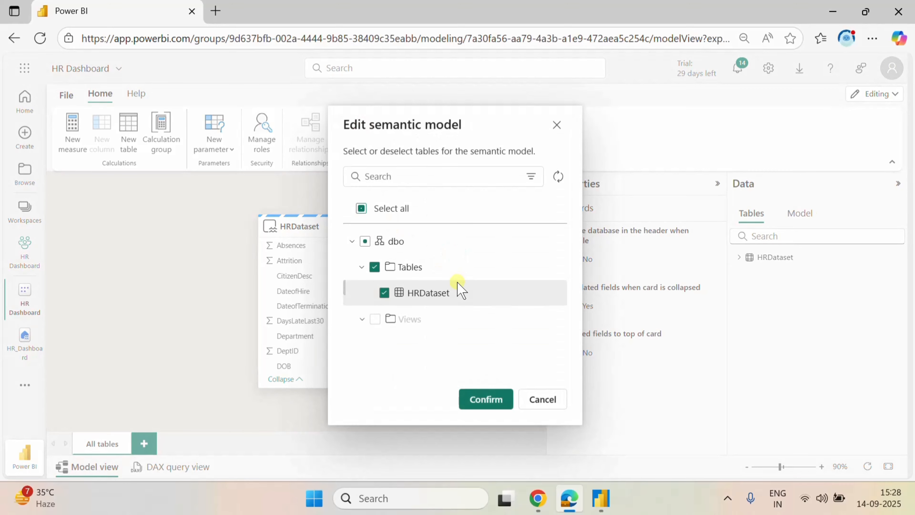
pyautogui.click(477, 397)
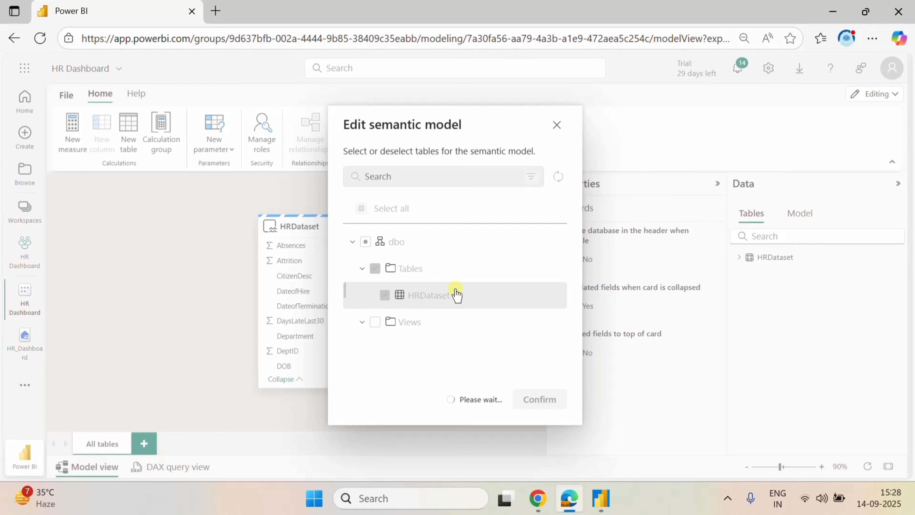
pyautogui.scroll(-10, 317, 310)
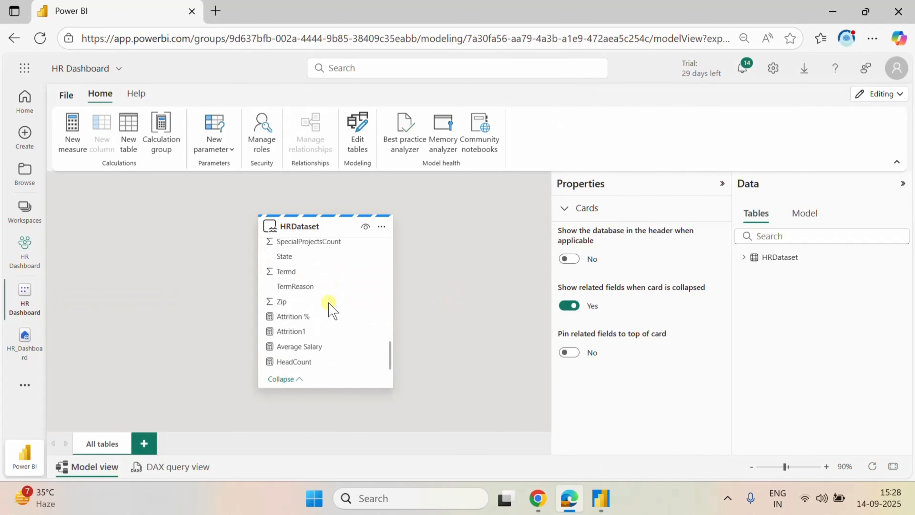
pyautogui.scroll(5, 328, 349)
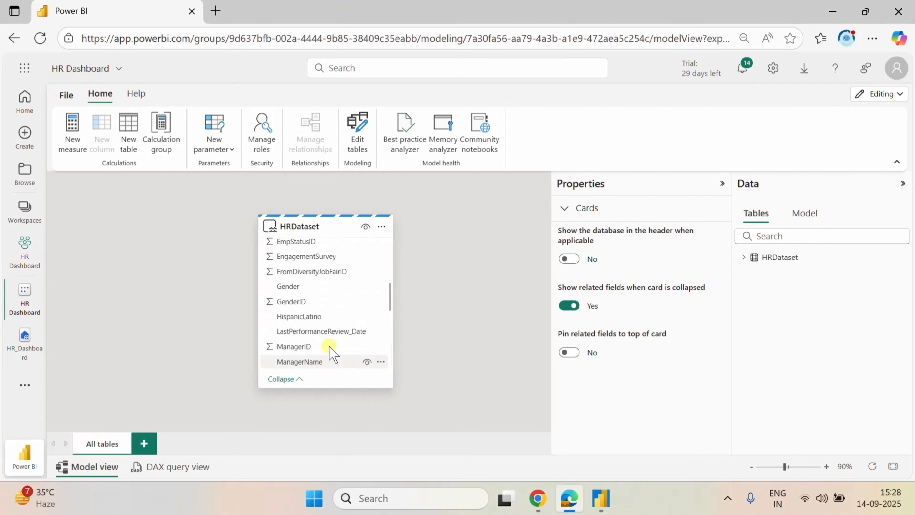
pyautogui.scroll(5, 329, 348)
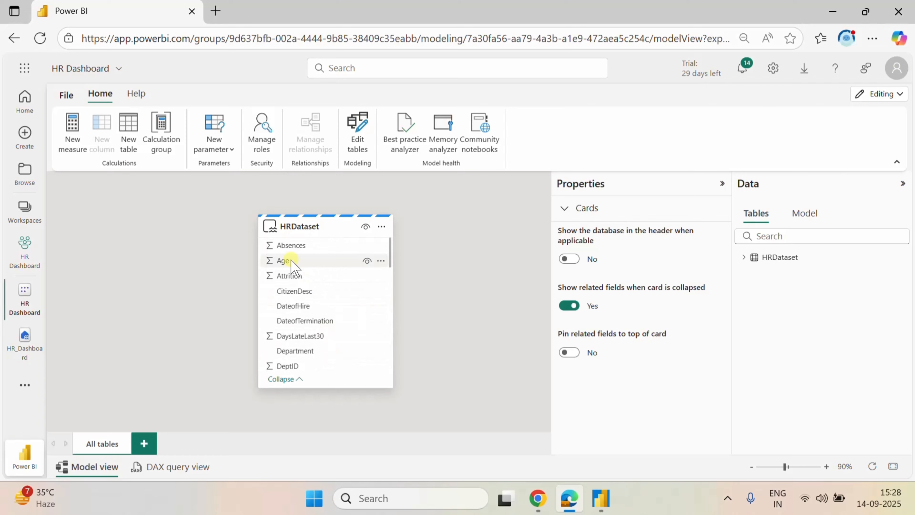
# Create a measure with the formula Average Age = AVERAGE(HRDataset[Age]) and check it in the HRDataset field list.
pyautogui.click(82, 146)
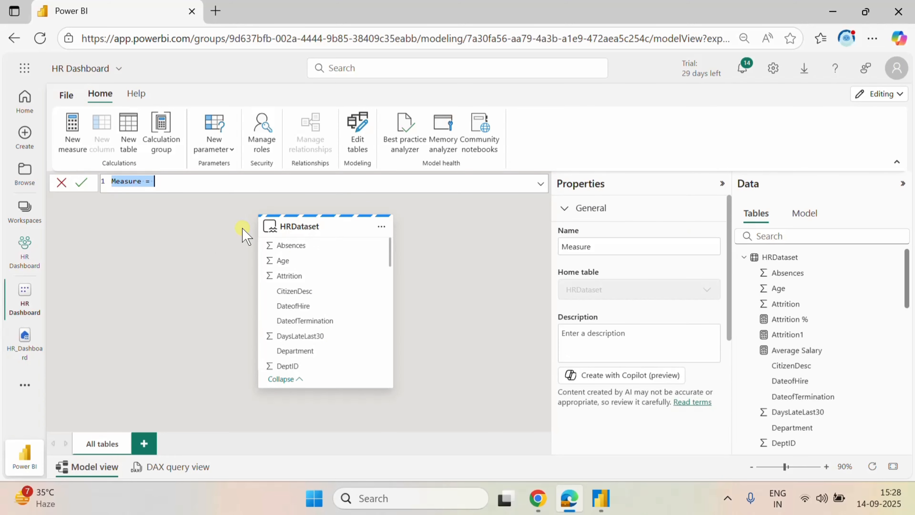
pyautogui.write('Average')
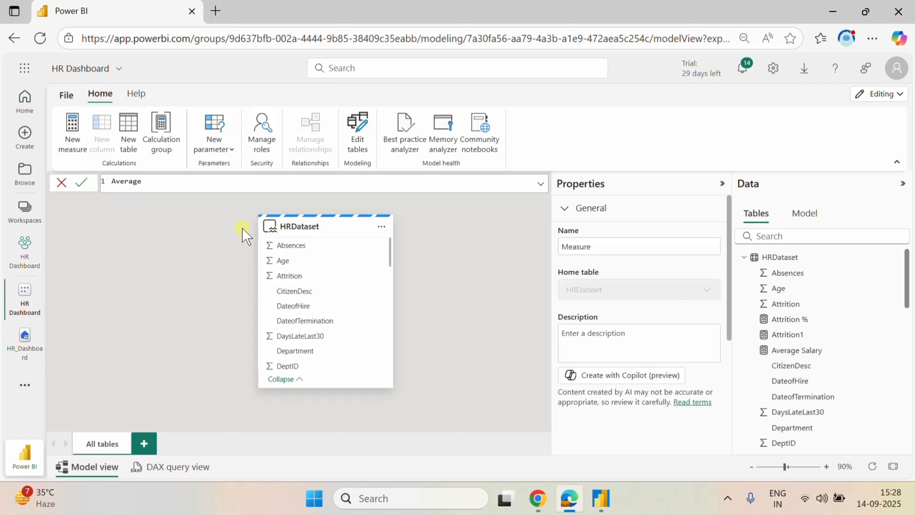
pyautogui.write(' Age=ave')
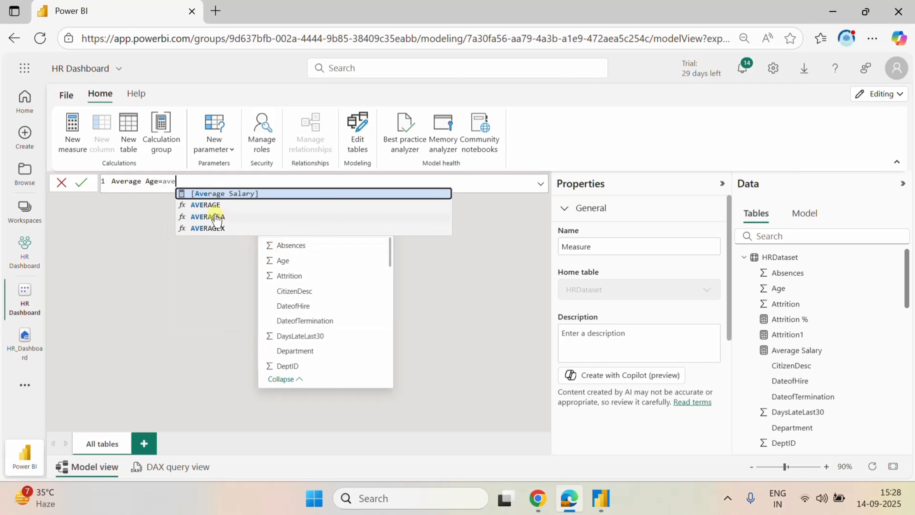
pyautogui.click(211, 205)
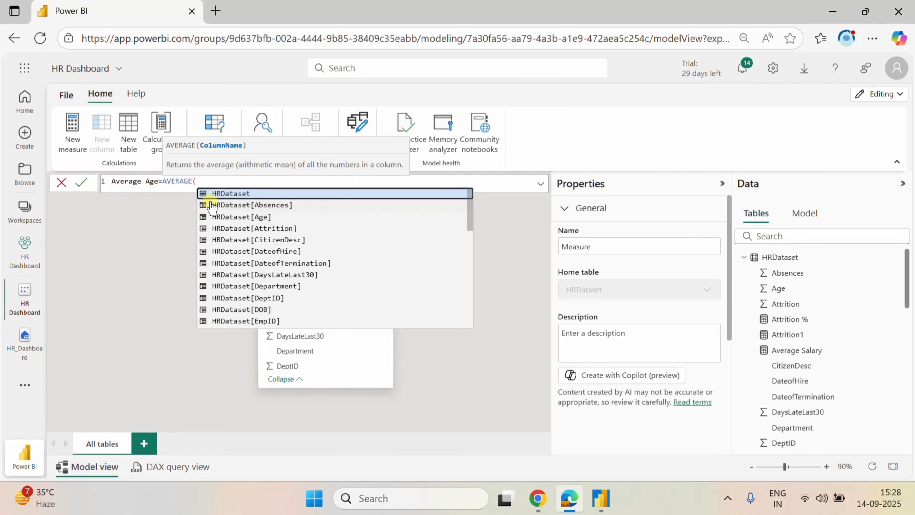
pyautogui.click(274, 216)
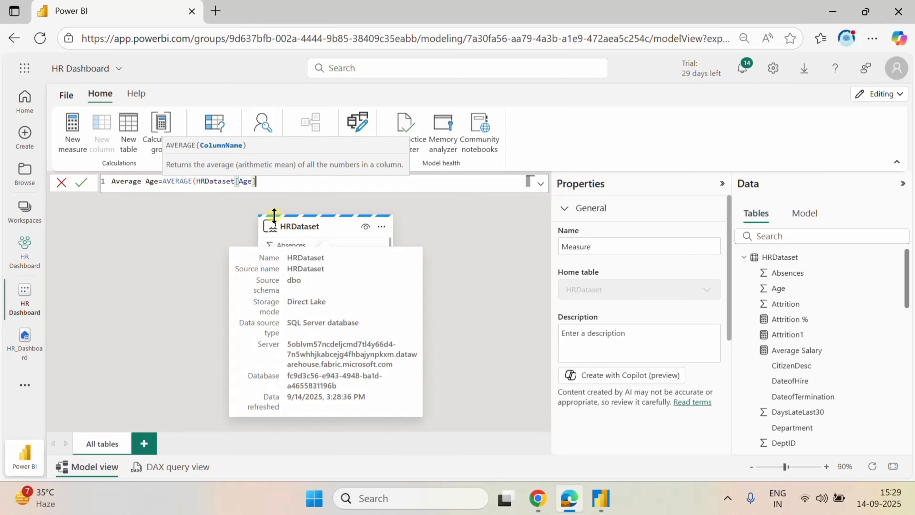
pyautogui.write(')')
pyautogui.press('Return')
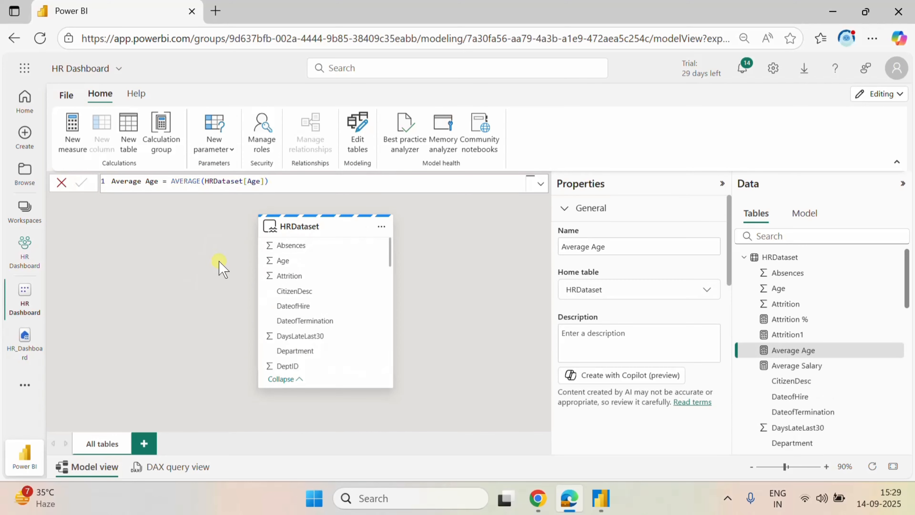
pyautogui.scroll(-10, 348, 297)
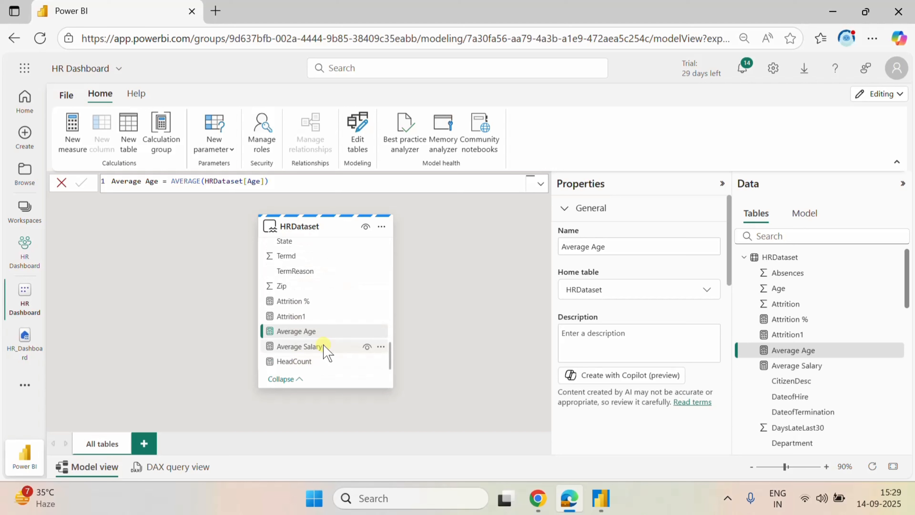
pyautogui.scroll(10, 324, 348)
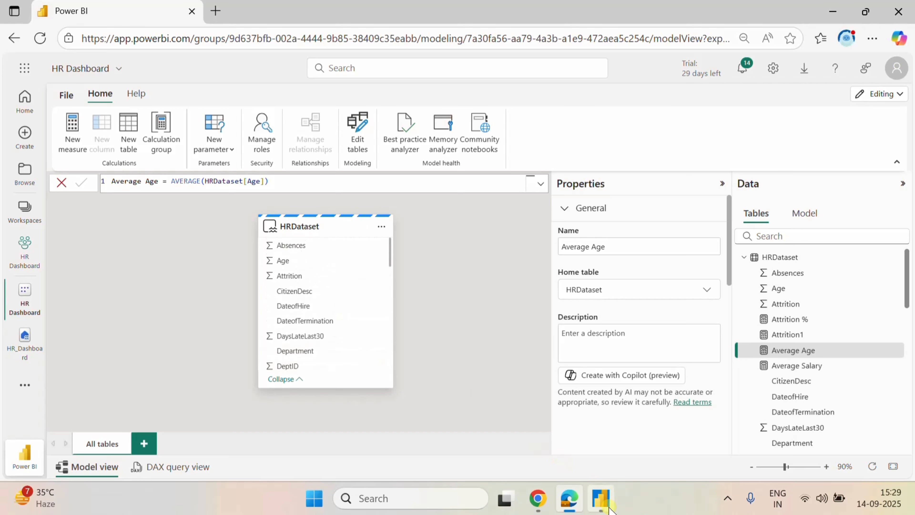
# Switch to Power BI Desktop, add a card visual shrunk to a short strip near the page's upper-left corner, and look through the HRDataset fields.
pyautogui.click(602, 499)
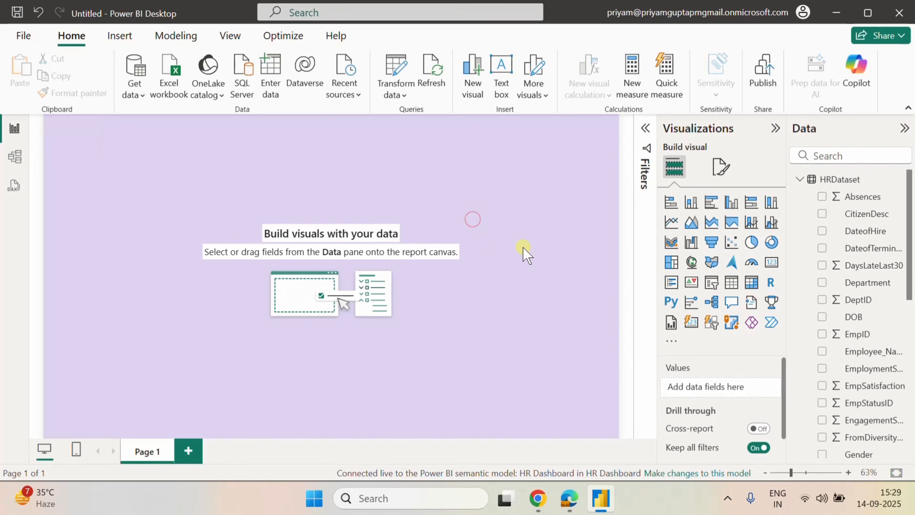
pyautogui.click(772, 263)
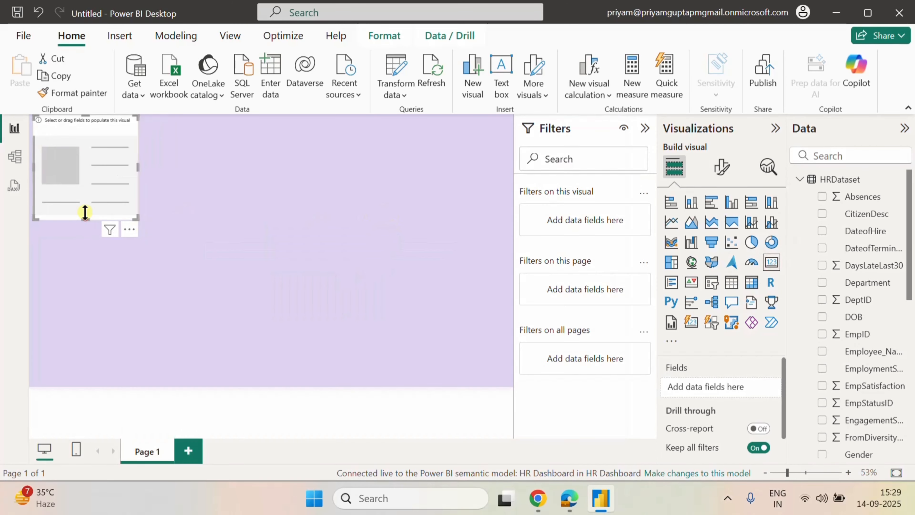
pyautogui.moveTo(85, 219); pyautogui.dragTo(104, 147)
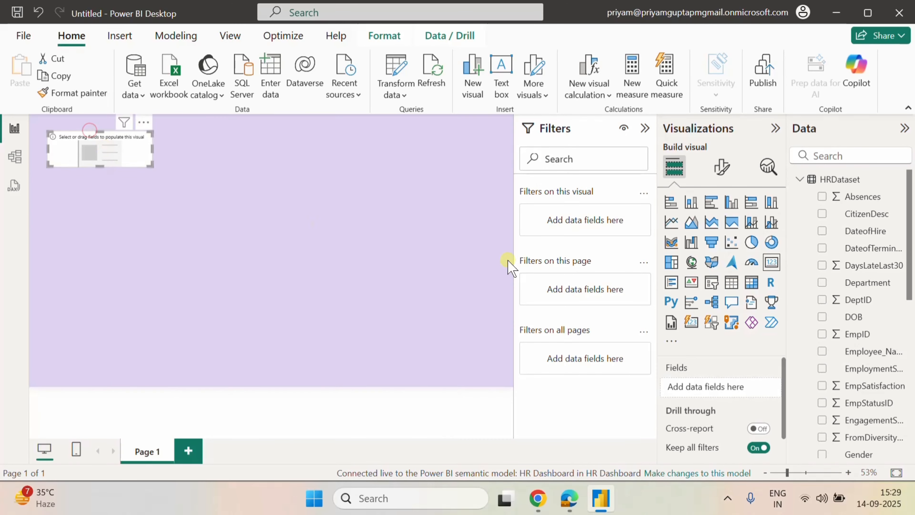
pyautogui.scroll(-5, 827, 352)
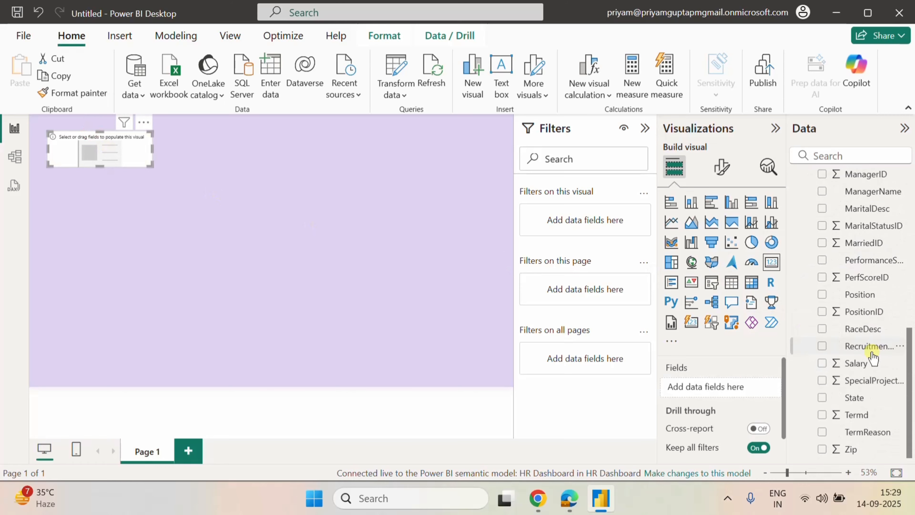
pyautogui.scroll(5, 872, 356)
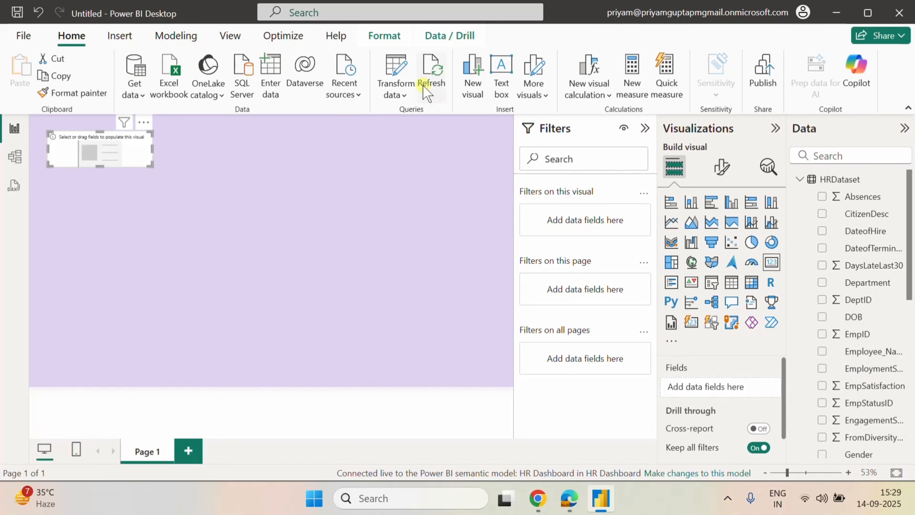
# Refresh the report data, show the HeadCount measure in the empty card, and make the card slightly taller and narrower.
pyautogui.click(429, 80)
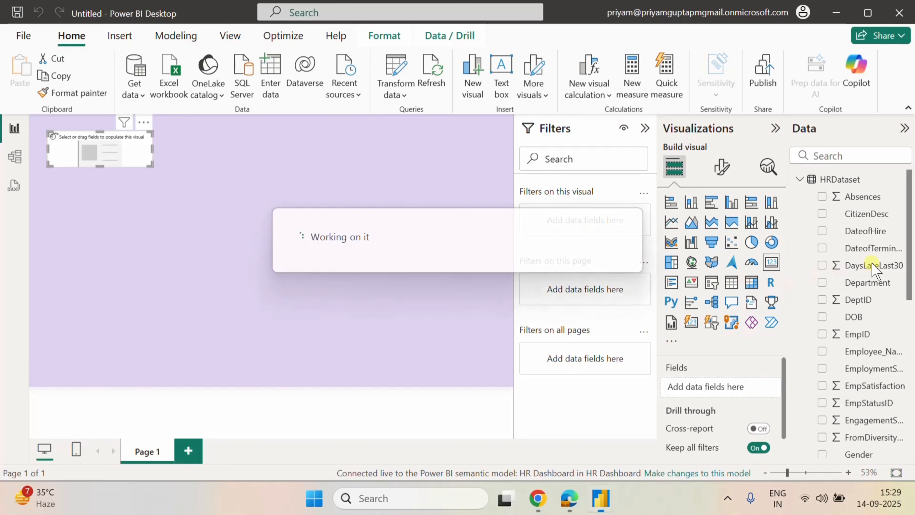
pyautogui.scroll(-8, 867, 306)
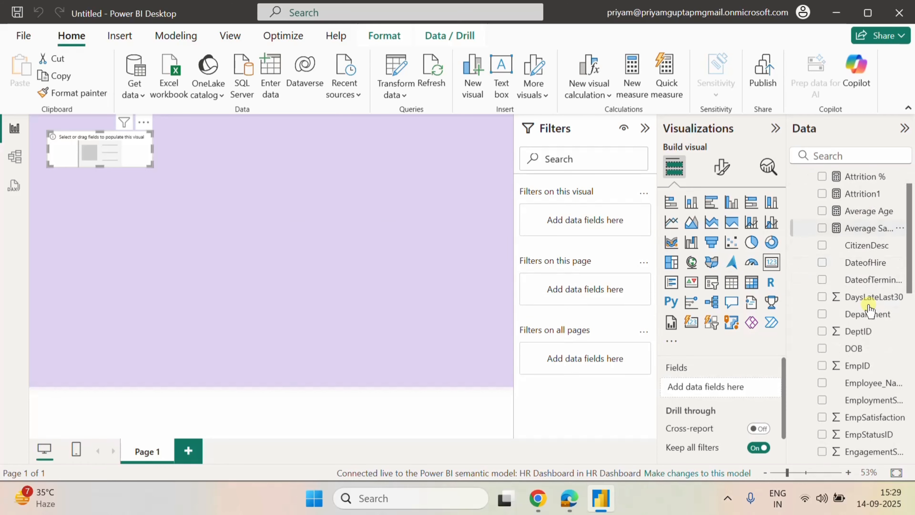
pyautogui.scroll(5, 869, 310)
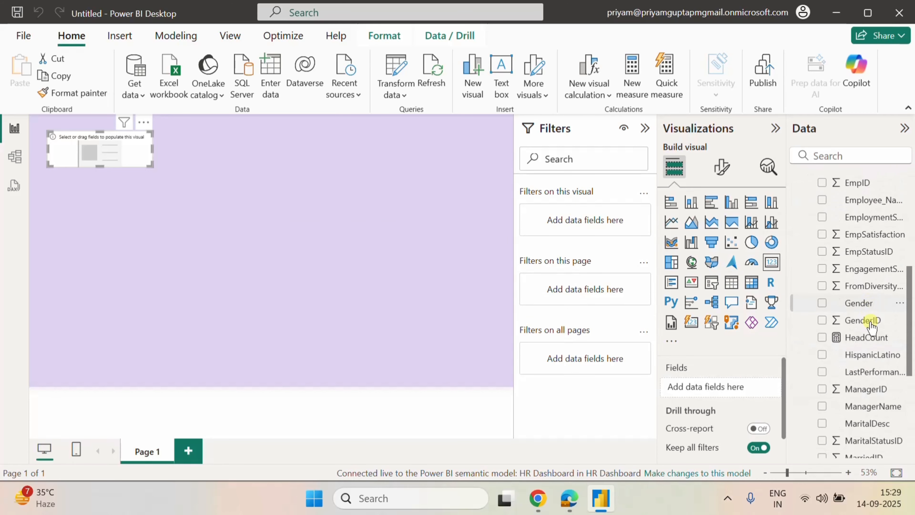
pyautogui.click(822, 337)
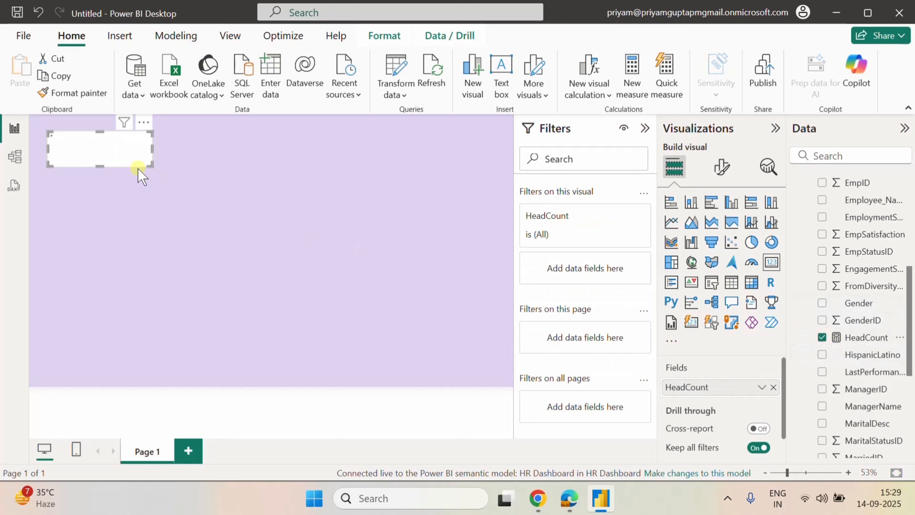
pyautogui.moveTo(101, 166); pyautogui.dragTo(99, 177)
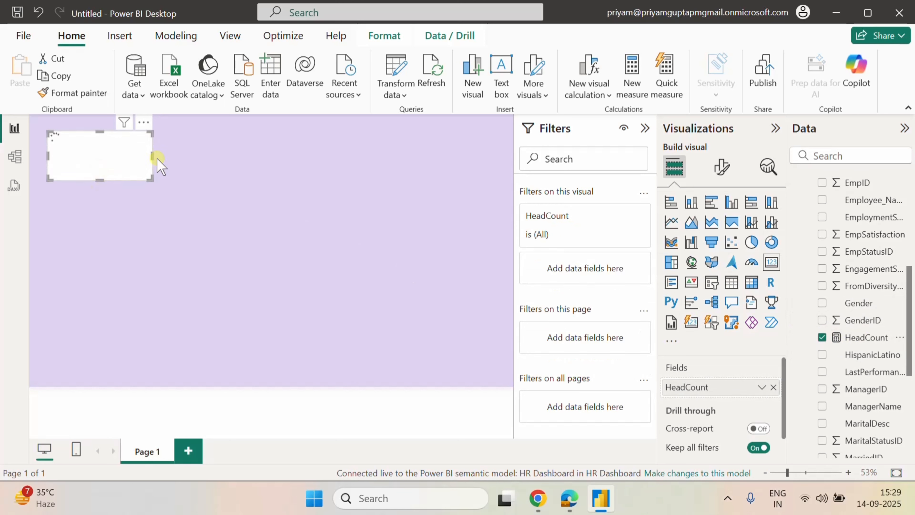
pyautogui.moveTo(149, 156); pyautogui.dragTo(141, 159)
pyautogui.click(119, 154)
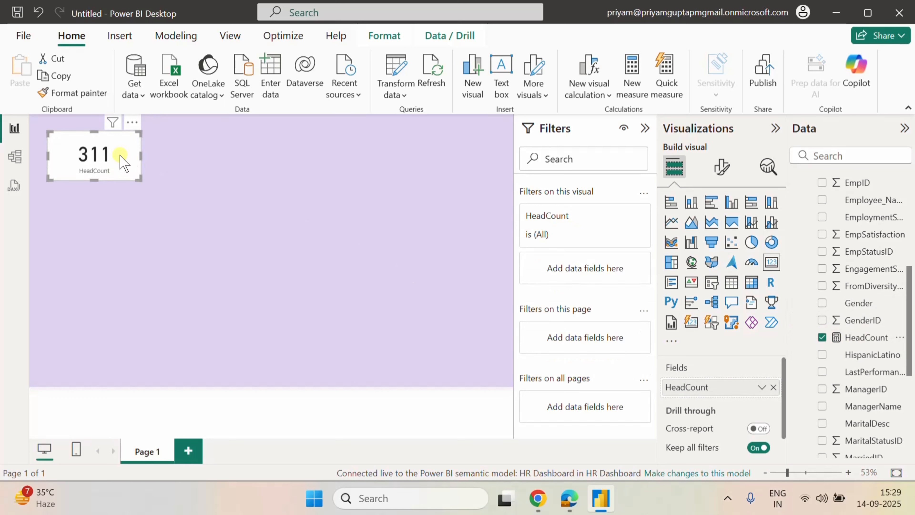
# Add a second card just beside the HeadCount card and show the Attrition1 measure in it.
pyautogui.click(198, 157)
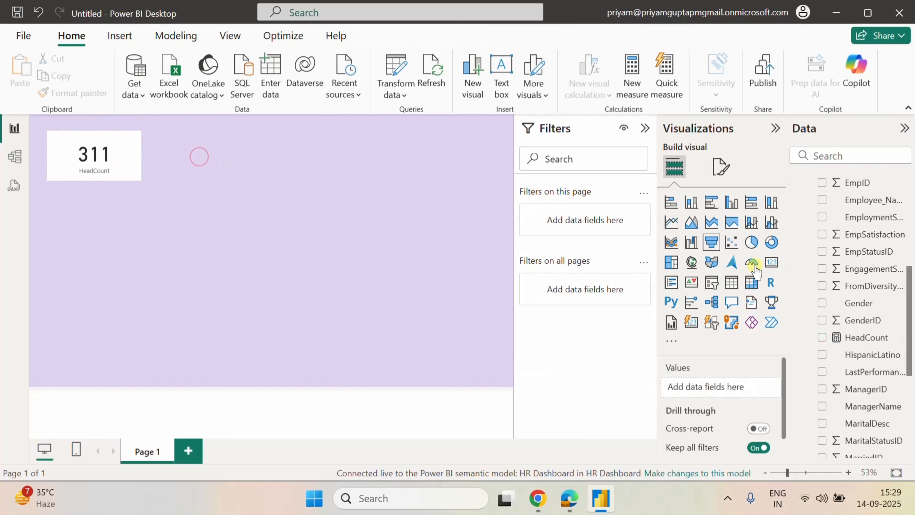
pyautogui.click(773, 271)
pyautogui.moveTo(124, 231); pyautogui.dragTo(241, 155)
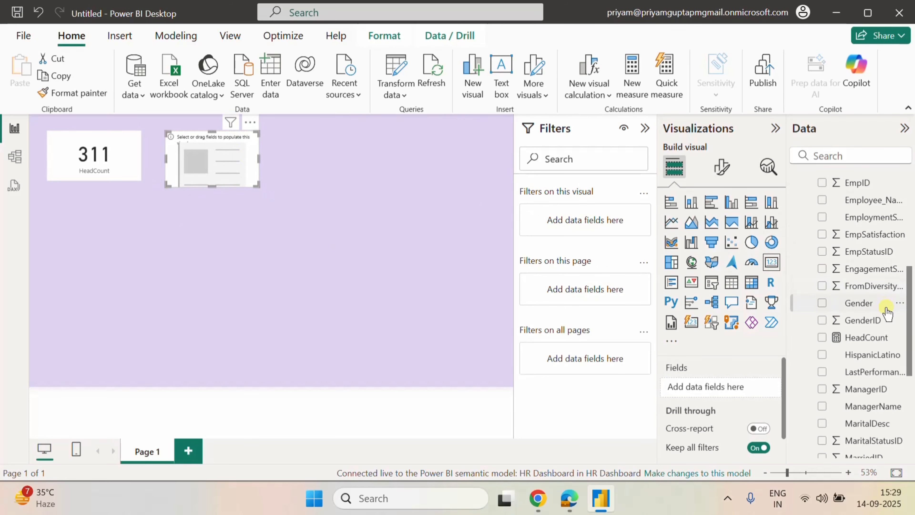
pyautogui.scroll(-5, 882, 341)
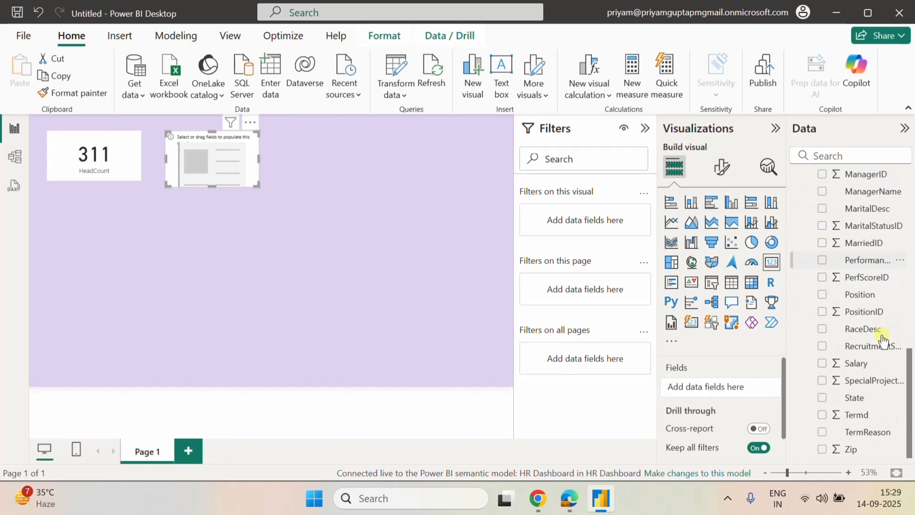
pyautogui.scroll(10, 884, 340)
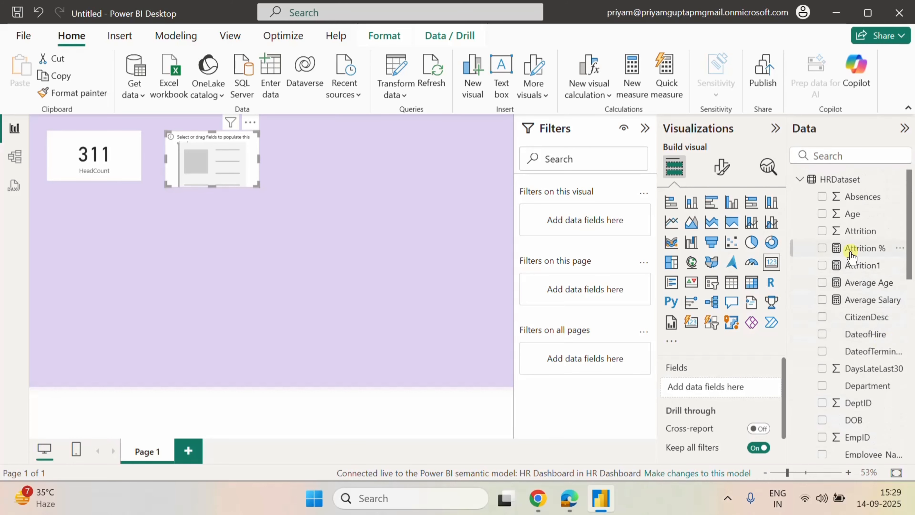
pyautogui.click(822, 266)
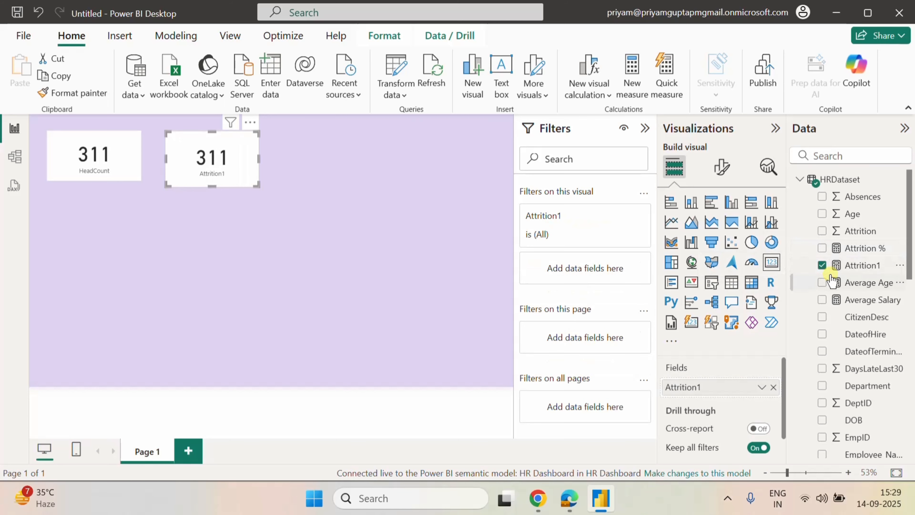
# Add a third card in the same row, beyond the Attrition1 card, showing the Attrition % measure.
pyautogui.click(324, 151)
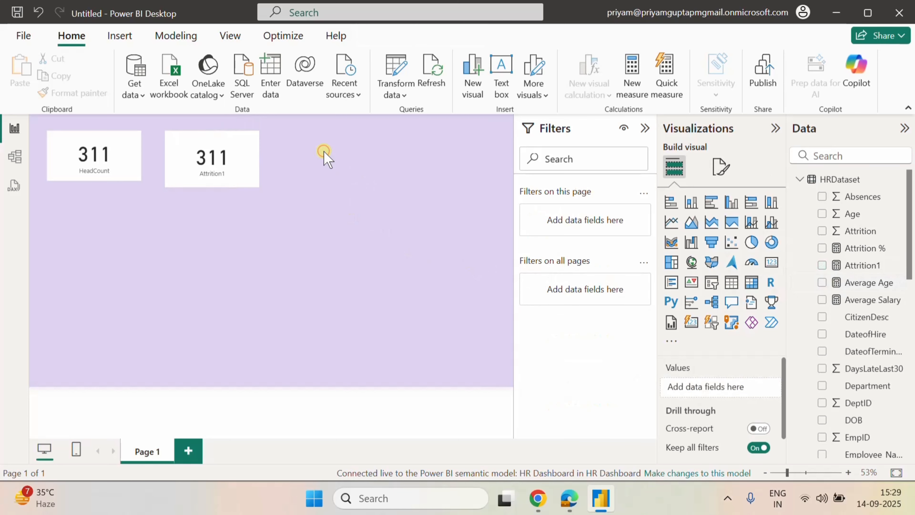
pyautogui.click(770, 263)
pyautogui.moveTo(117, 241); pyautogui.dragTo(380, 157)
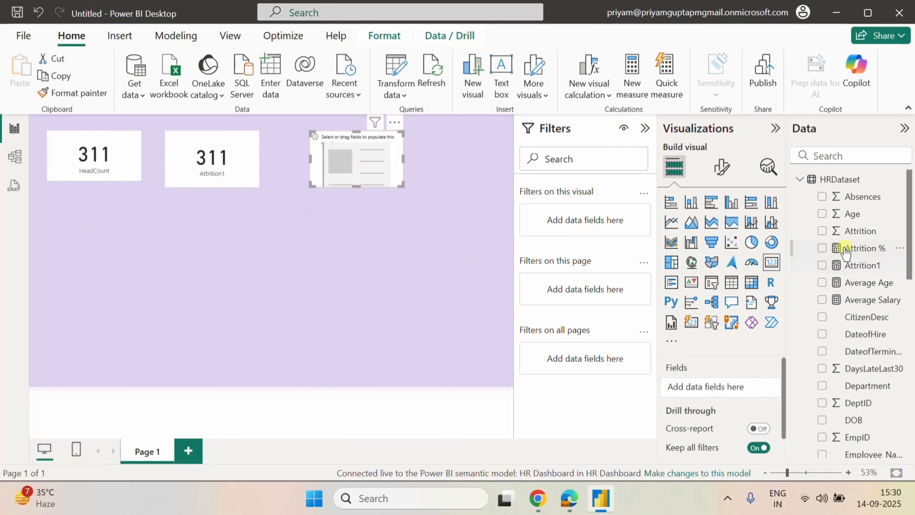
pyautogui.click(822, 249)
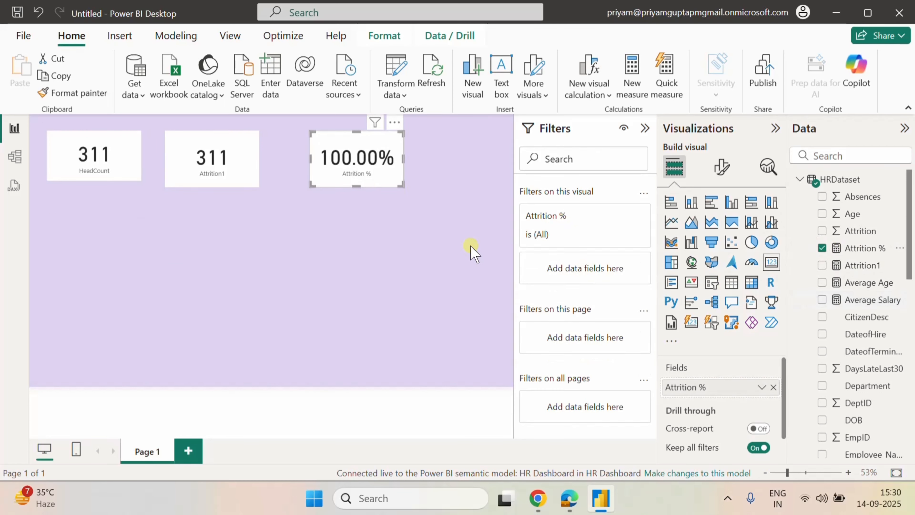
# Switch to the semantic model in the browser and check the formulas of the Attrition % and Attrition1 measures.
pyautogui.click(853, 269)
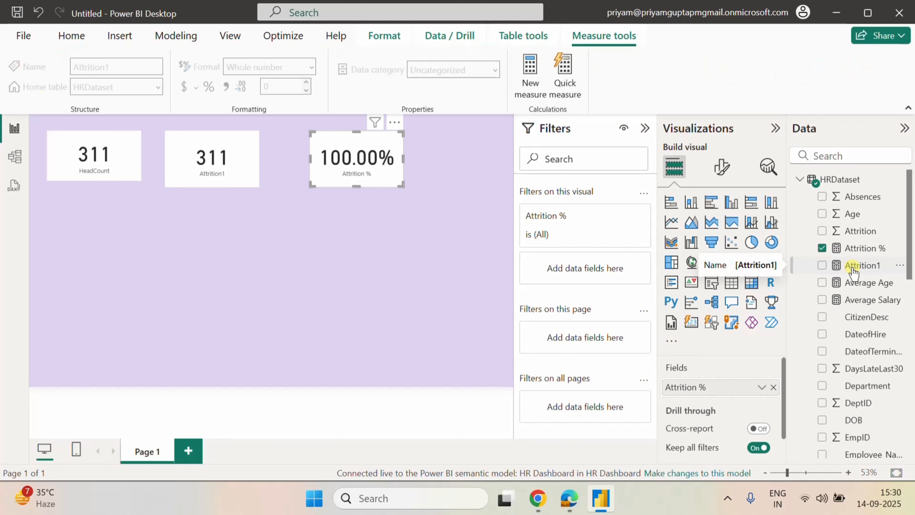
pyautogui.click(573, 495)
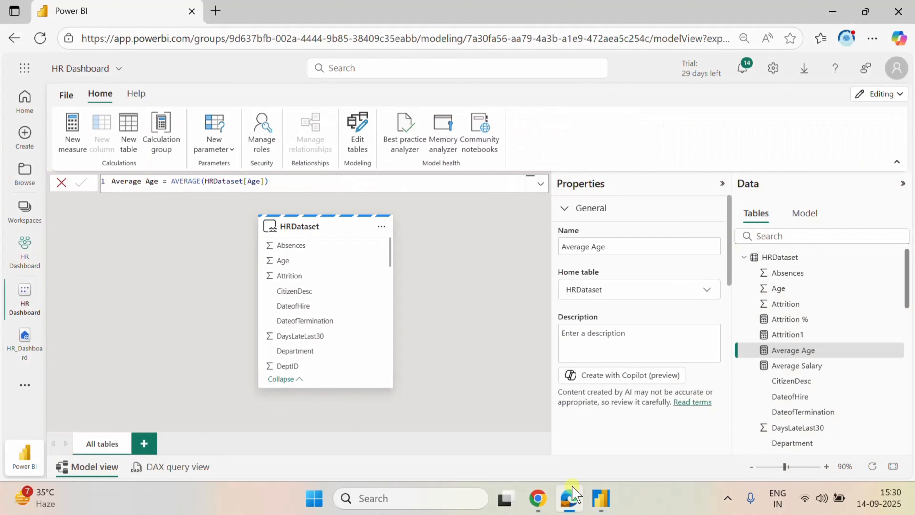
pyautogui.scroll(-10, 354, 348)
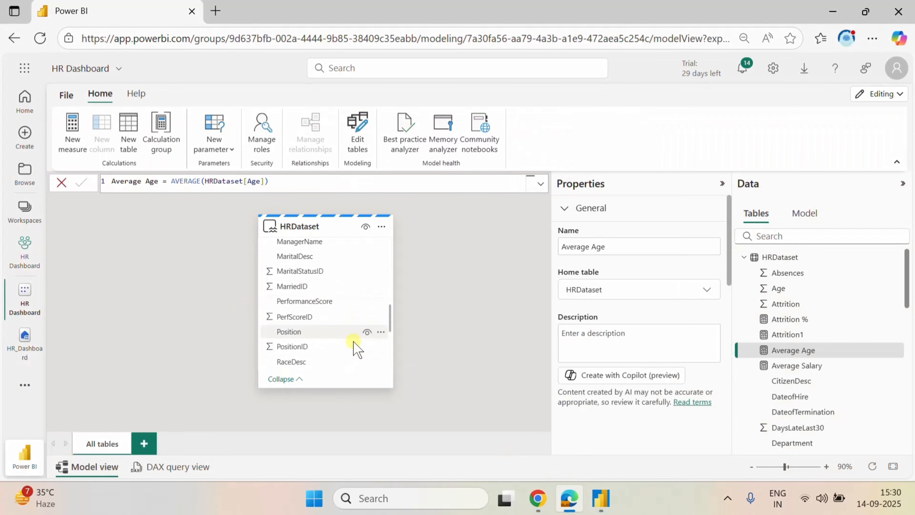
pyautogui.click(302, 302)
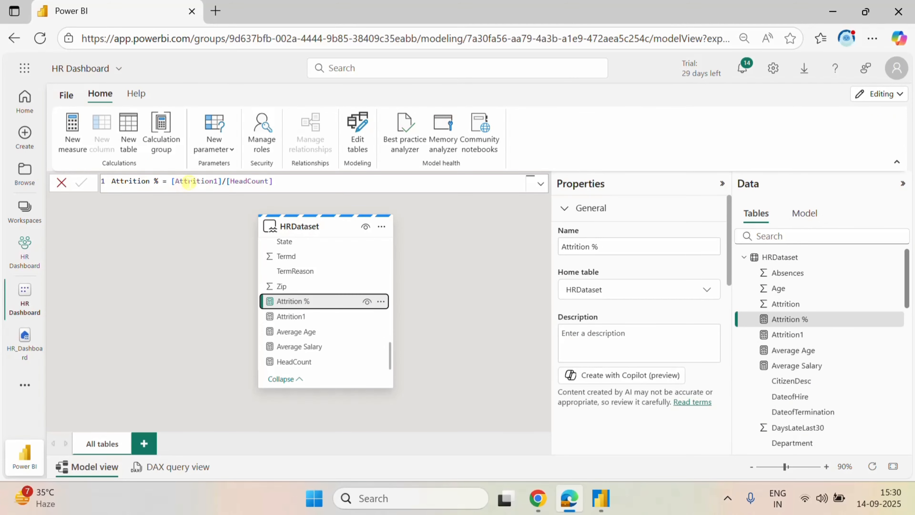
pyautogui.click(302, 317)
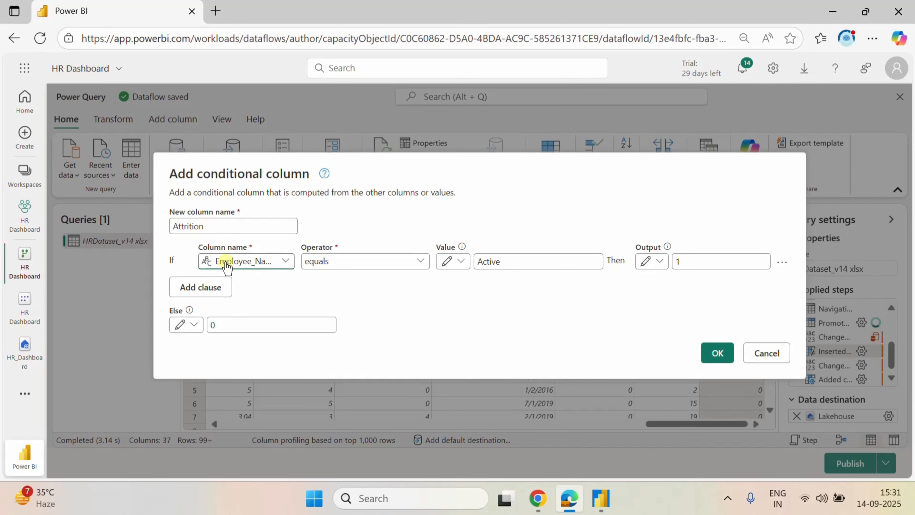
# Change the Attrition conditional column to test EmploymentStatus equals Active, with output 1 and otherwise 0.
pyautogui.click(272, 265)
pyautogui.scroll(-5, 367, 266)
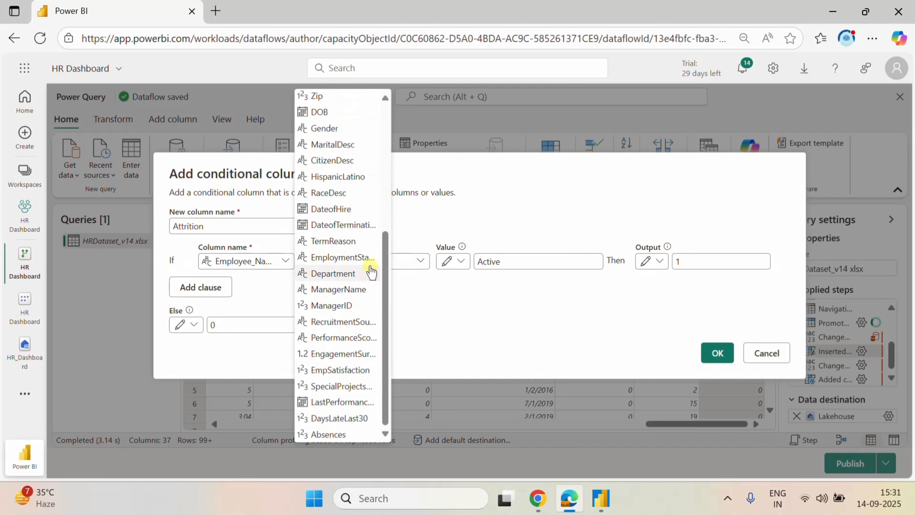
pyautogui.click(351, 257)
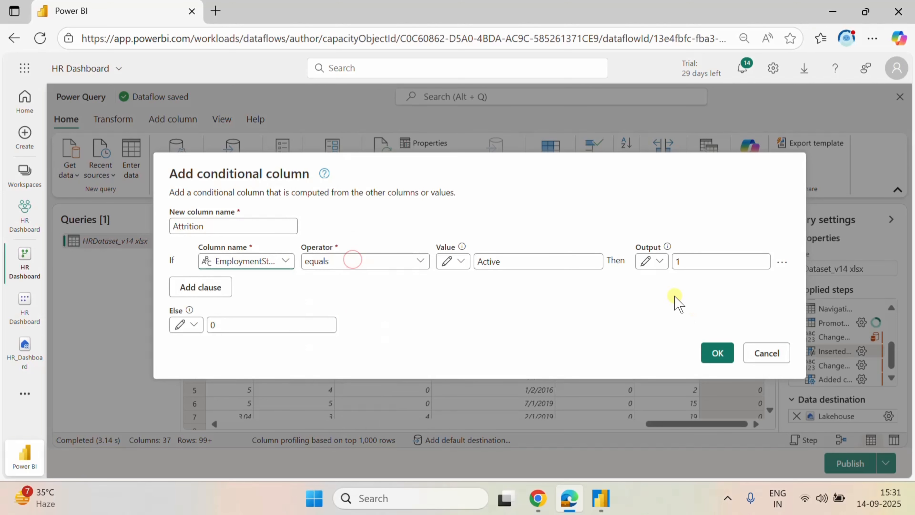
pyautogui.click(715, 351)
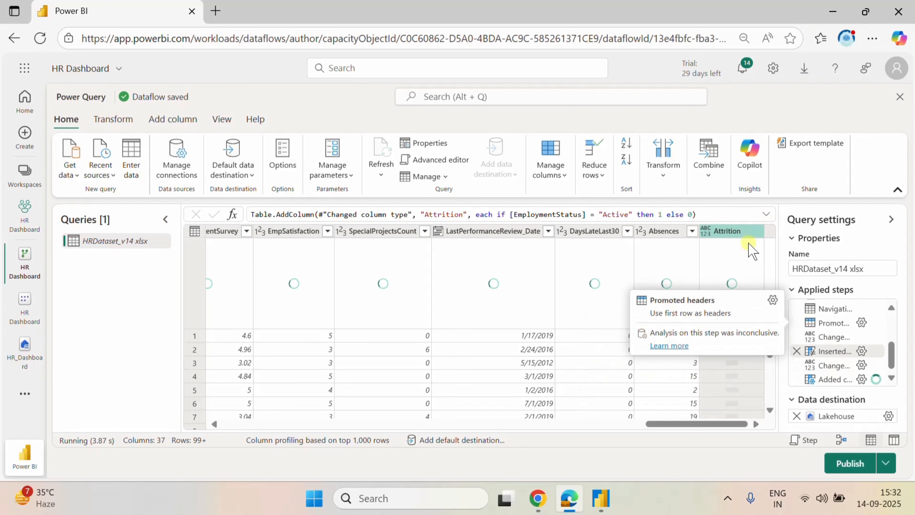
# Check the Attrition column's distinct values at the query's last applied step, leave it unfiltered, and publish the dataflow.
pyautogui.moveTo(833, 379)
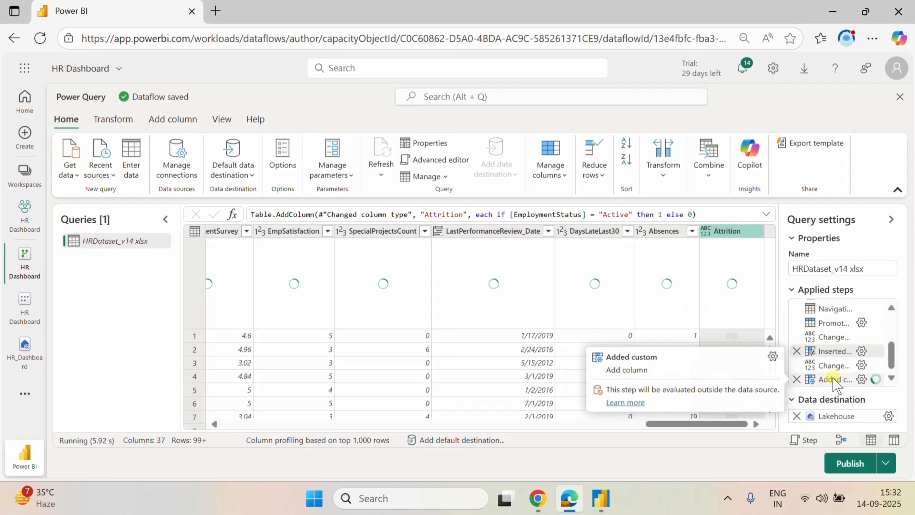
pyautogui.click(833, 378)
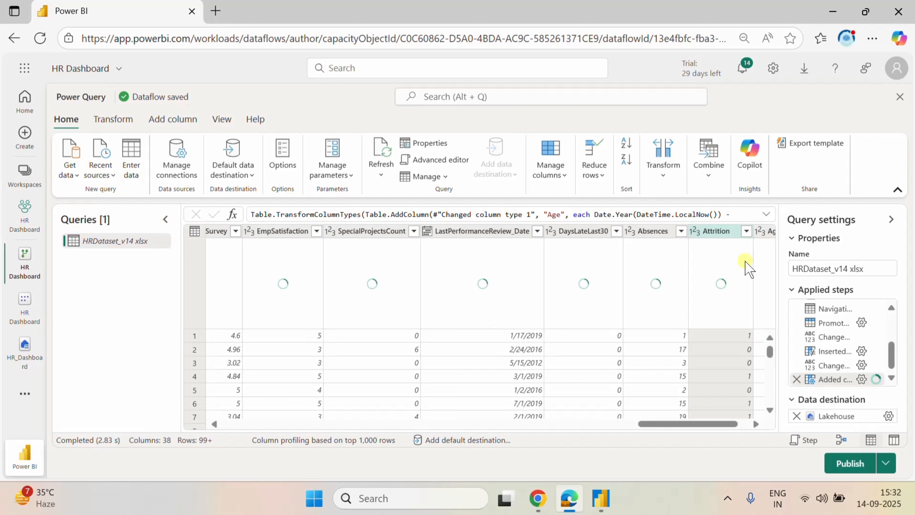
pyautogui.click(748, 232)
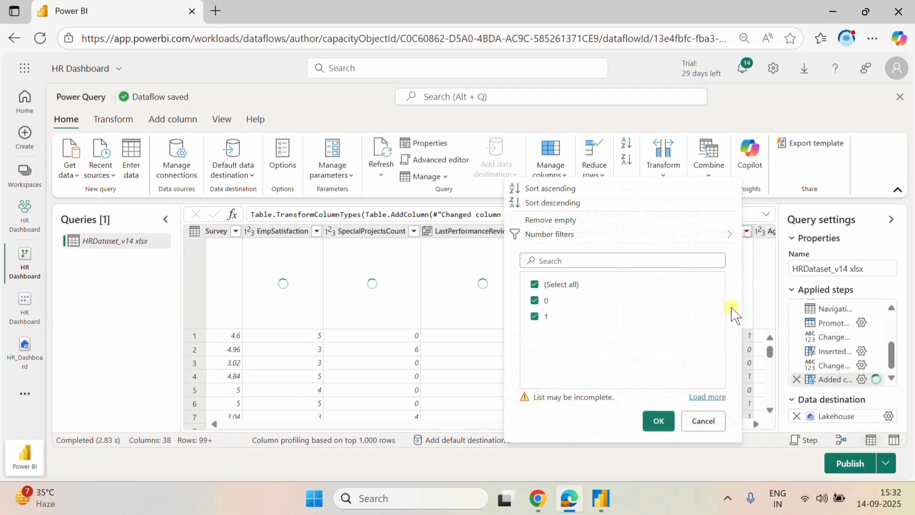
pyautogui.click(703, 420)
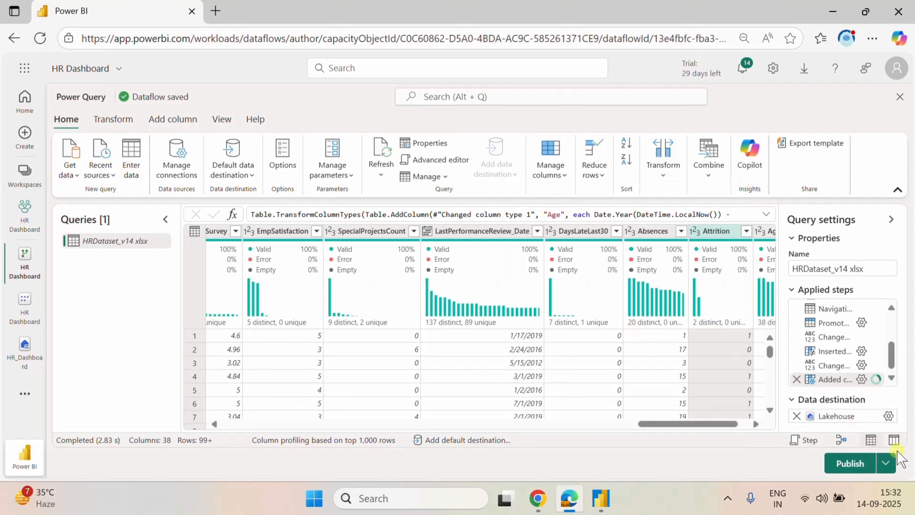
pyautogui.click(844, 464)
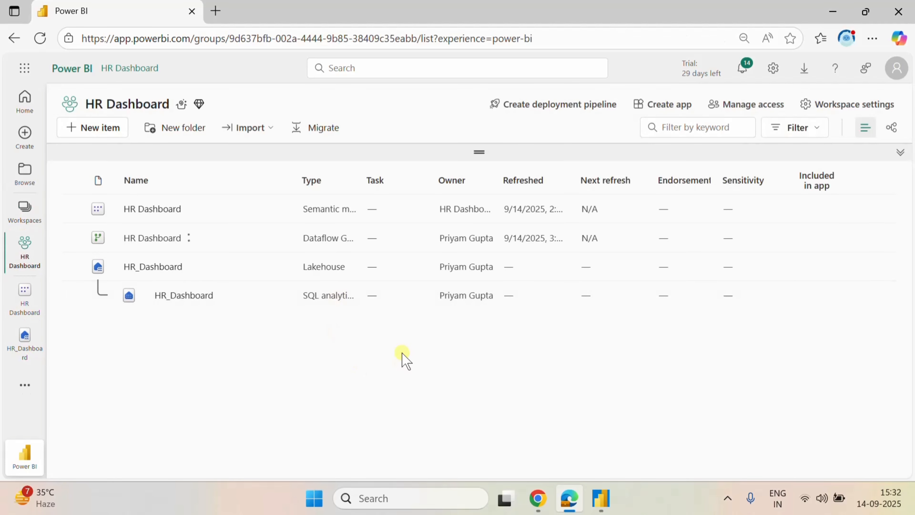
# Open the HR Dashboard semantic model from the workspace and bring up its model view.
pyautogui.click(152, 209)
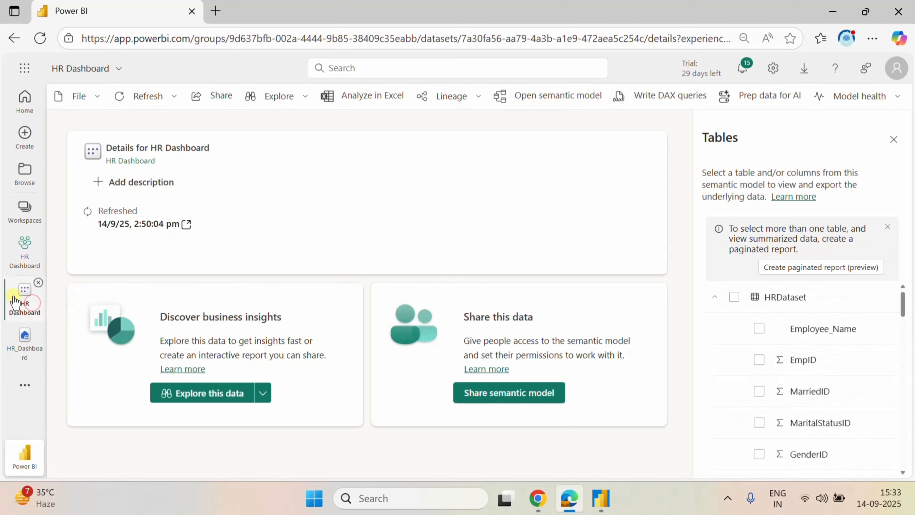
pyautogui.click(23, 254)
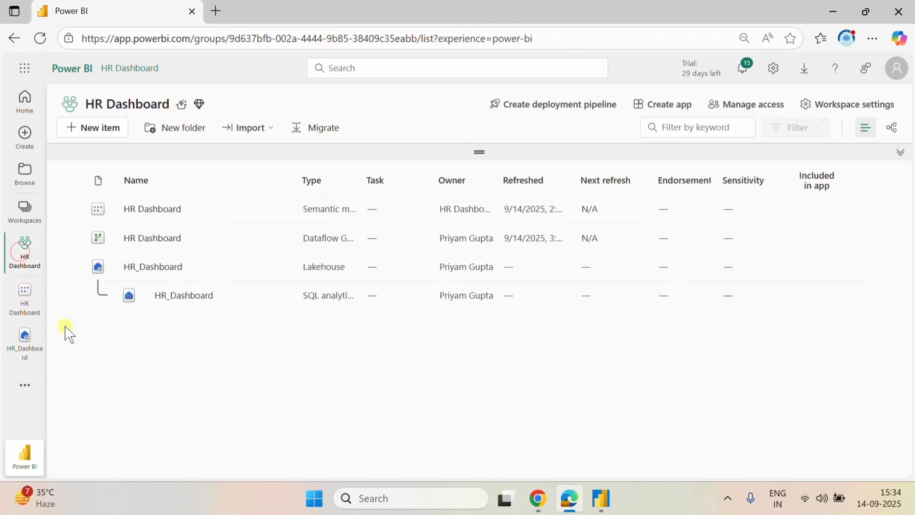
pyautogui.click(133, 211)
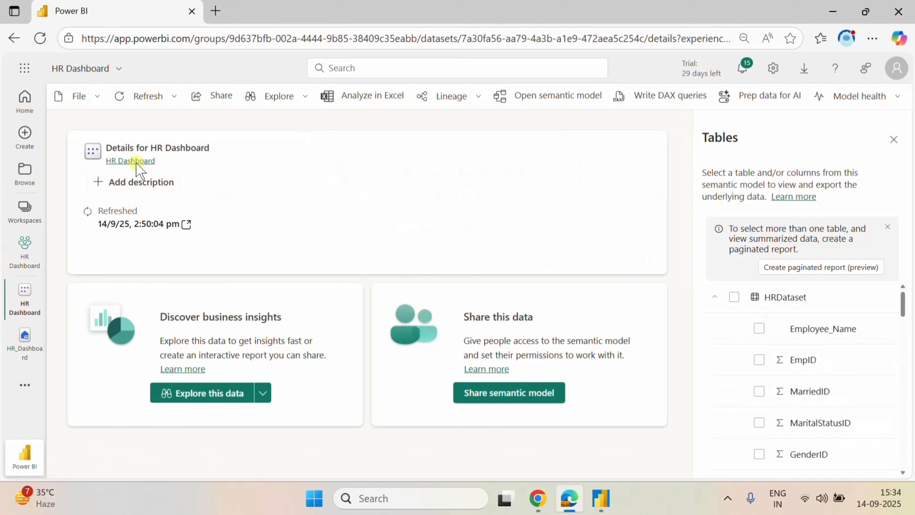
pyautogui.click(135, 163)
pyautogui.click(214, 208)
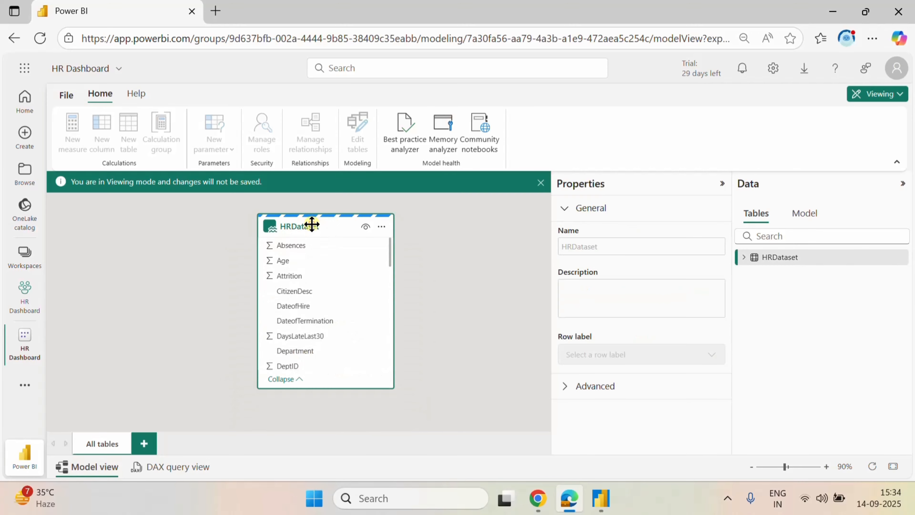
# Put the semantic model in editing mode, reconfirm its existing table selection, and switch back to Power BI Desktop.
pyautogui.click(889, 95)
pyautogui.click(836, 149)
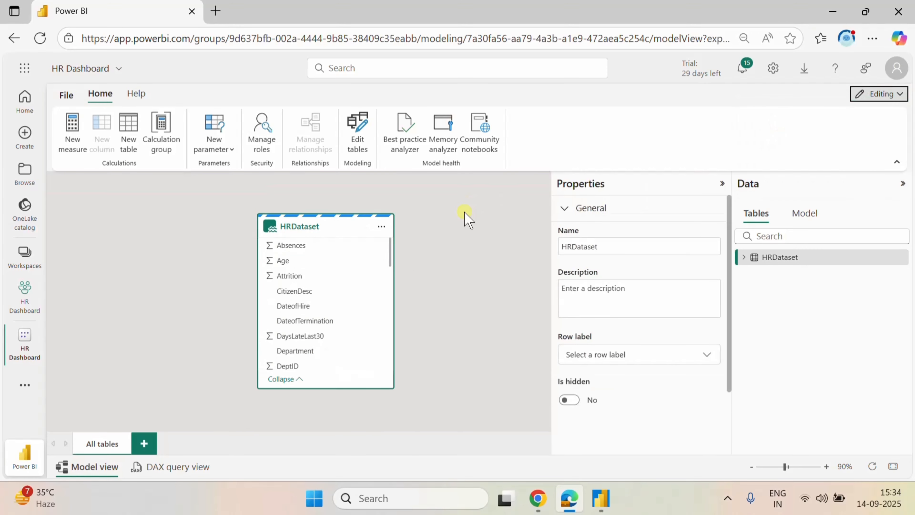
pyautogui.click(357, 126)
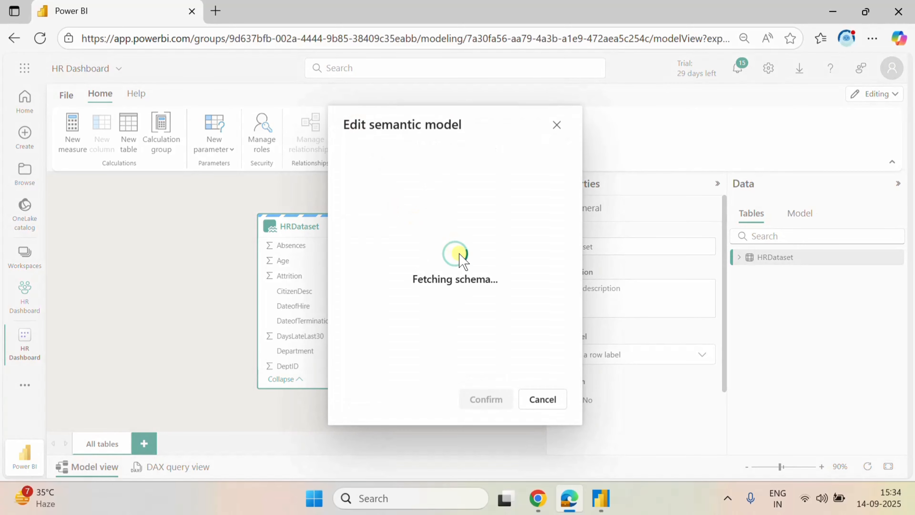
pyautogui.click(486, 399)
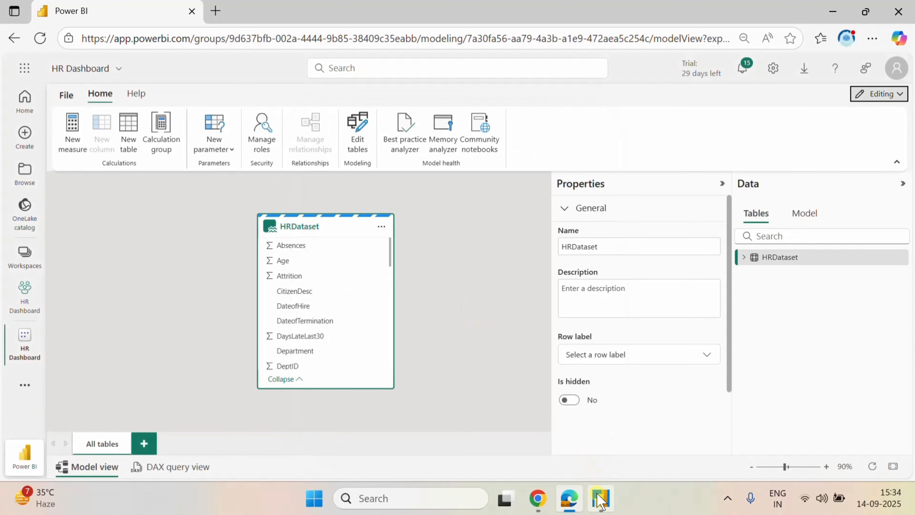
pyautogui.click(601, 497)
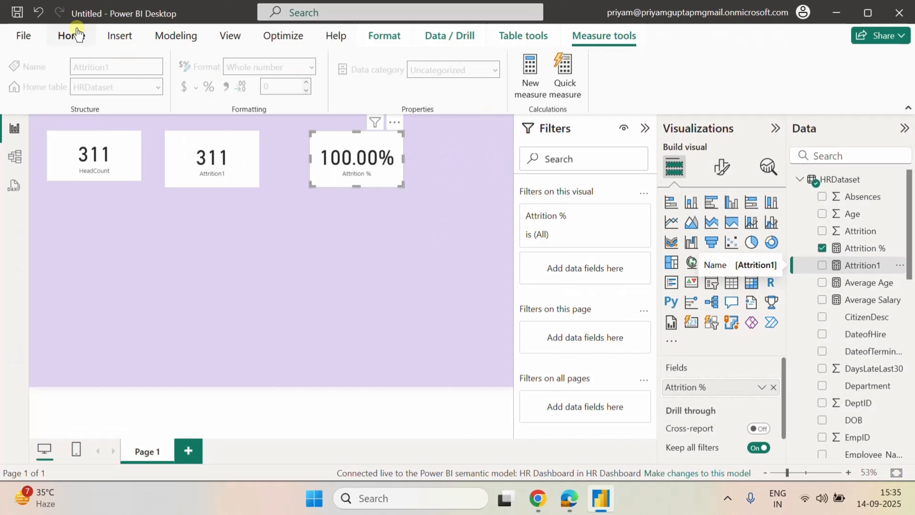
# Refresh the report data and move the Attrition1 and Attrition % cards closer to the HeadCount card.
pyautogui.click(72, 35)
pyautogui.click(440, 81)
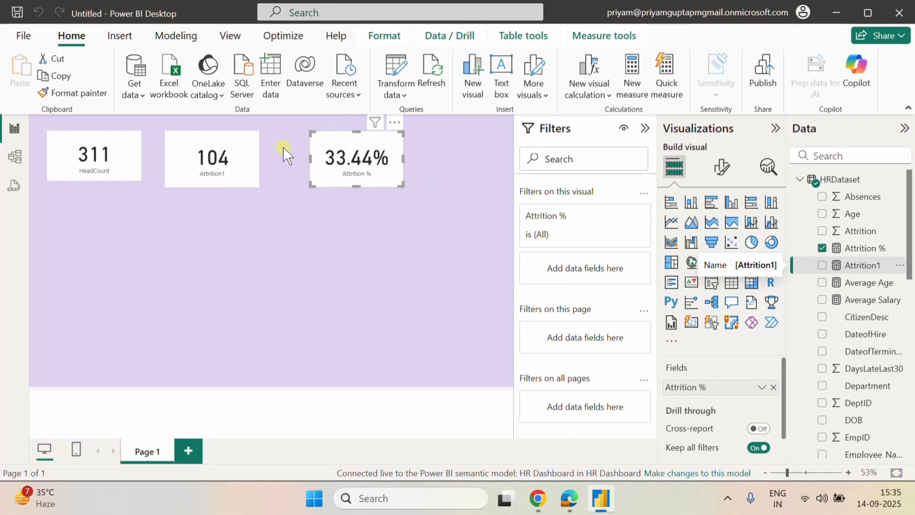
pyautogui.moveTo(225, 150)
pyautogui.mouseDown()
pyautogui.moveTo(202, 148)
pyautogui.moveTo(211, 147)
pyautogui.mouseUp()
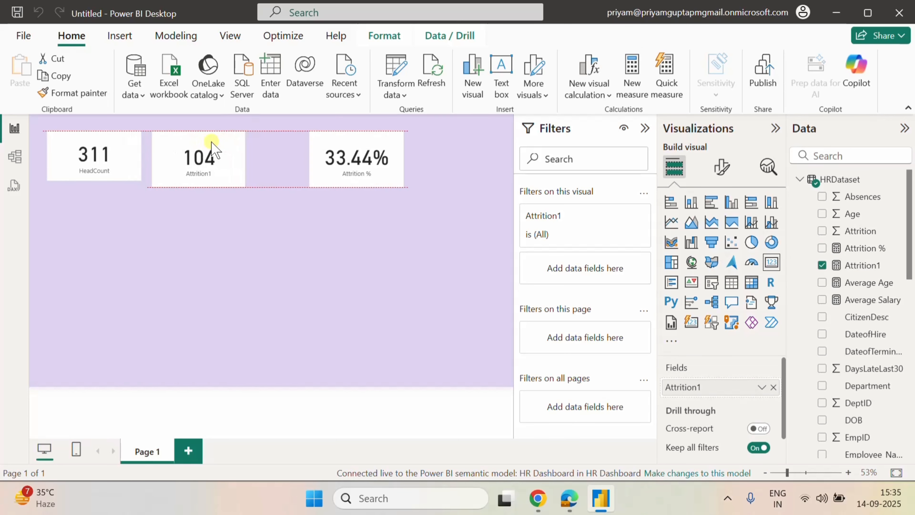
pyautogui.moveTo(362, 148); pyautogui.dragTo(316, 145)
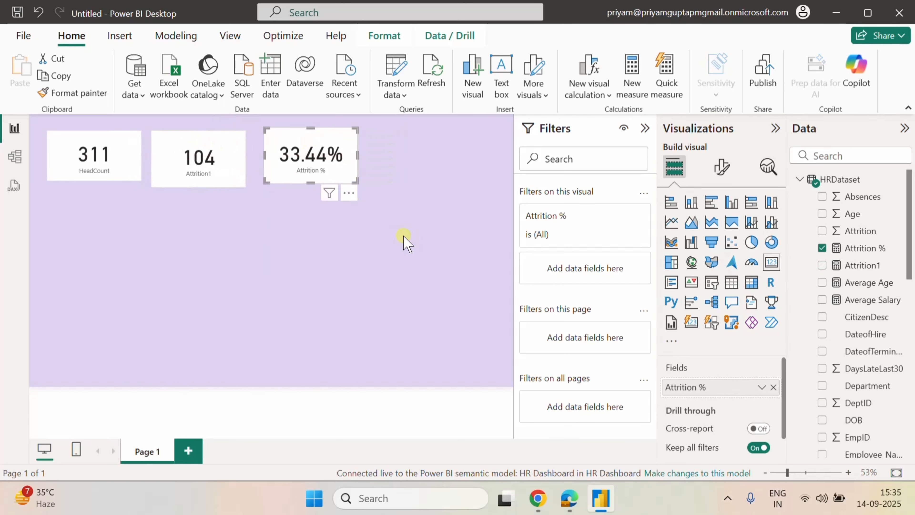
pyautogui.click(401, 219)
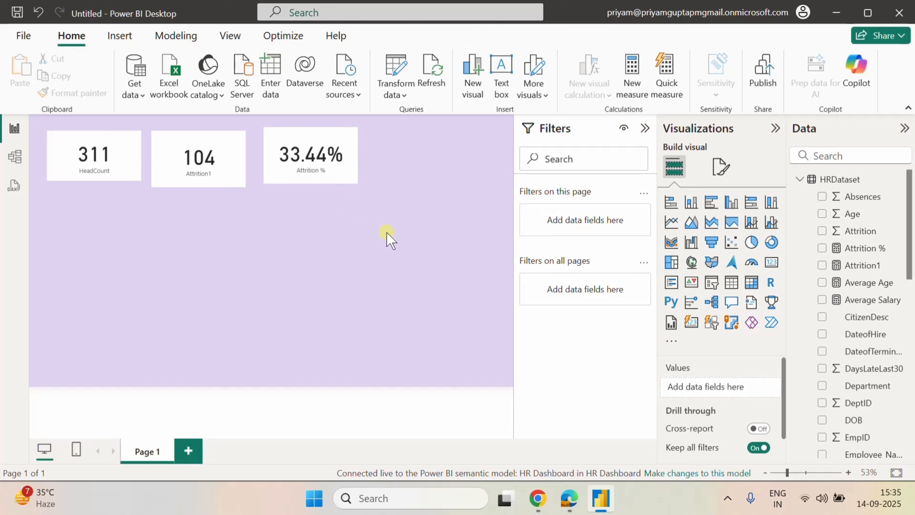
# Add two new cards to the page, one for Average Salary and one for Average Age.
pyautogui.click(774, 266)
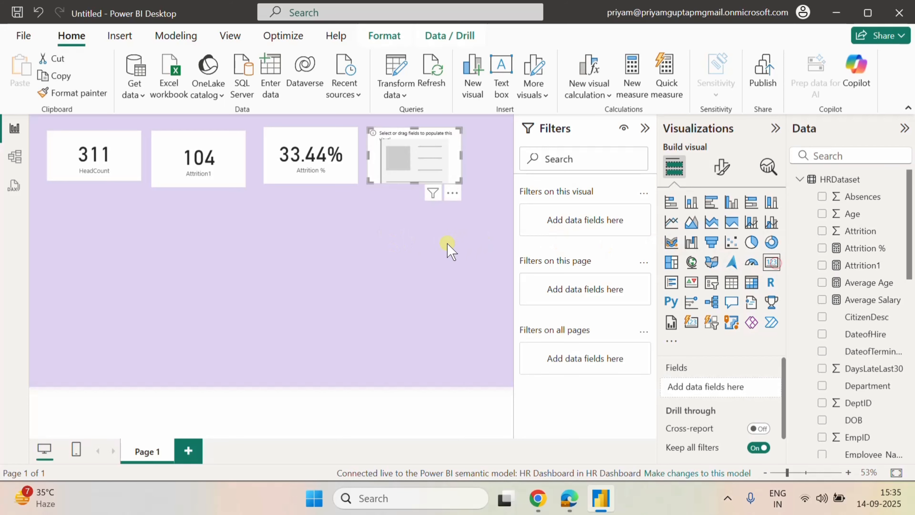
pyautogui.click(822, 300)
pyautogui.click(353, 262)
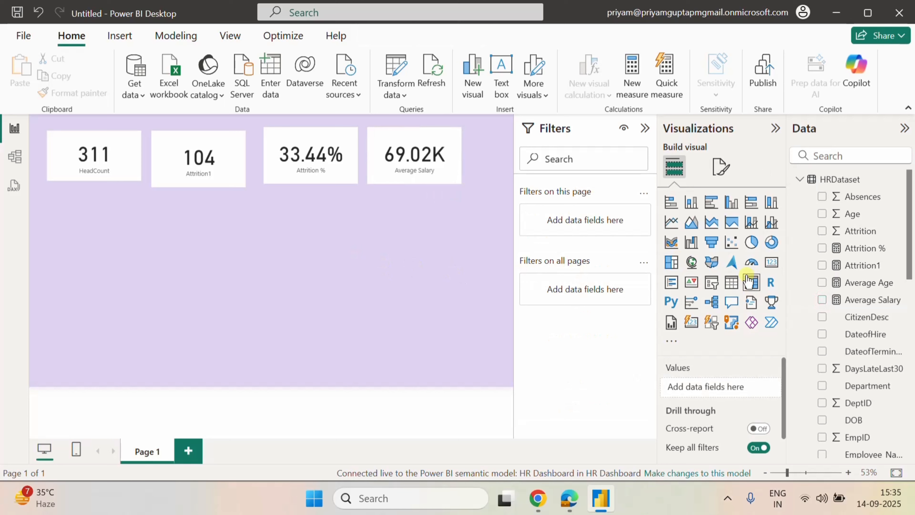
pyautogui.click(770, 262)
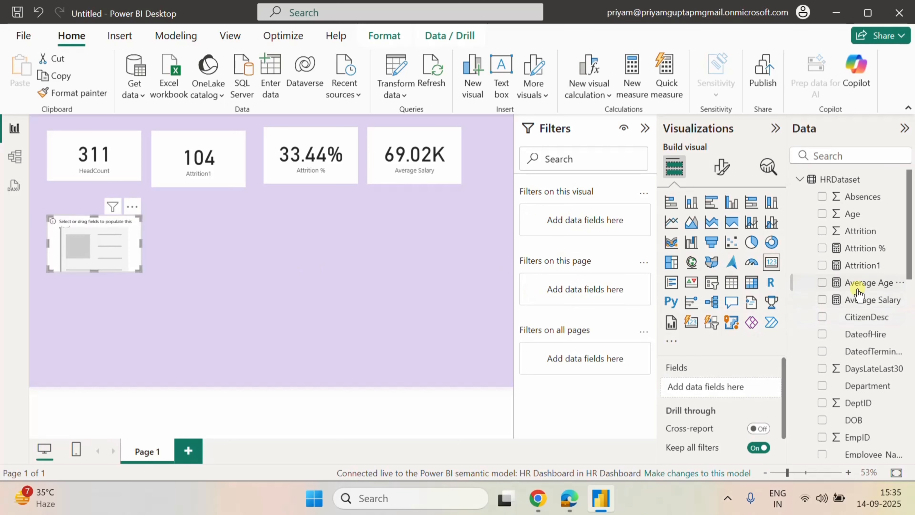
pyautogui.click(822, 282)
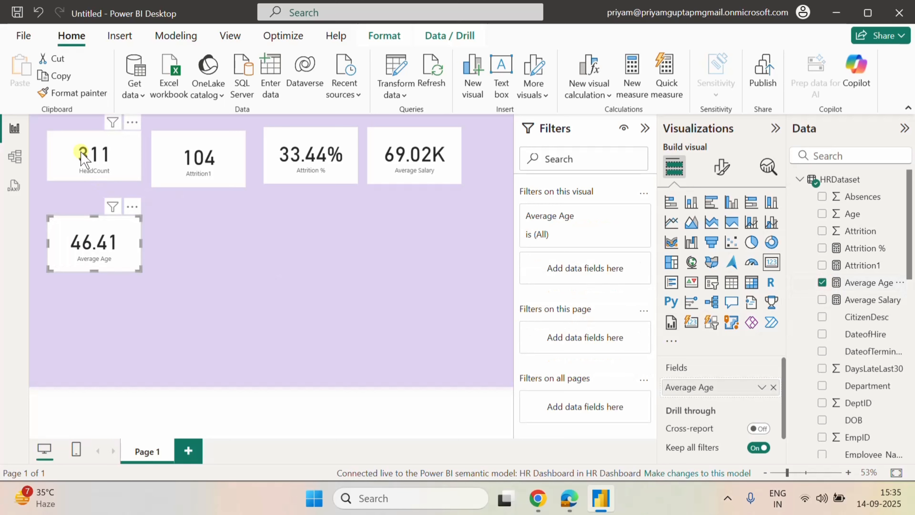
# Move the HeadCount card to the page's left edge, place the Attrition1 card beside it, and make both cards smaller.
pyautogui.moveTo(72, 143); pyautogui.dragTo(52, 133)
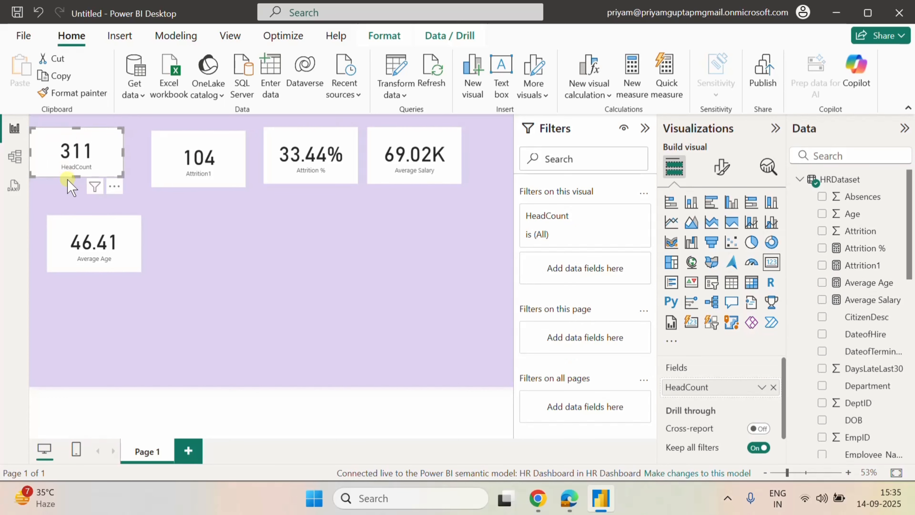
pyautogui.moveTo(74, 176)
pyautogui.mouseDown()
pyautogui.moveTo(74, 158)
pyautogui.moveTo(73, 166)
pyautogui.mouseUp()
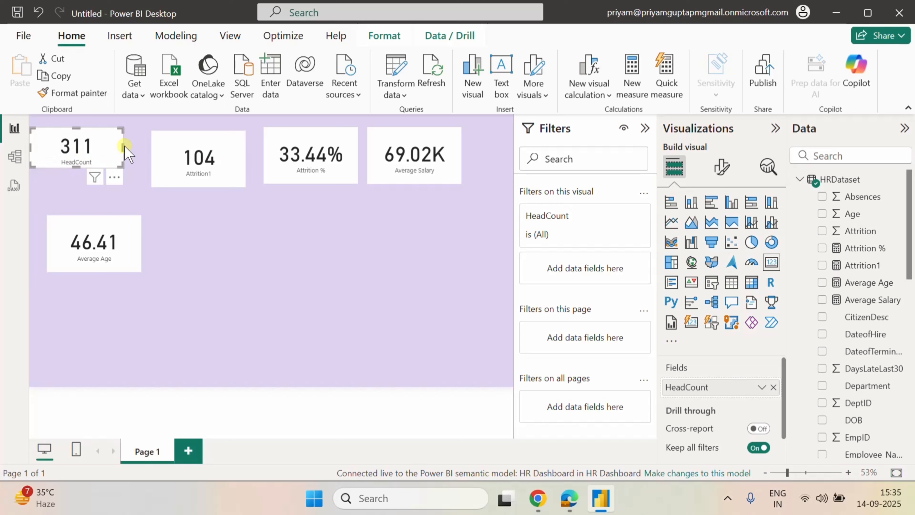
pyautogui.moveTo(121, 145); pyautogui.dragTo(105, 146)
pyautogui.moveTo(190, 153); pyautogui.dragTo(163, 168)
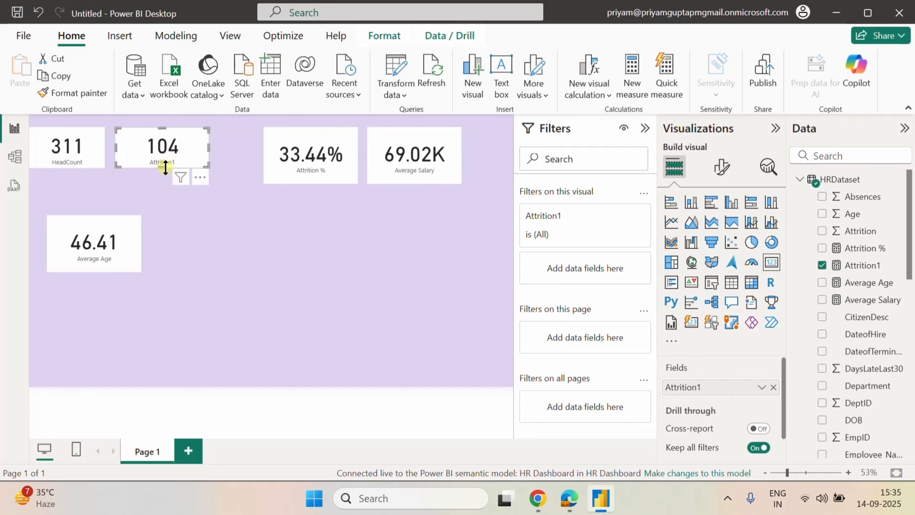
pyautogui.moveTo(208, 149); pyautogui.dragTo(186, 147)
# Shrink the Attrition %, Average Salary and Average Age cards and line them up in the same row as HeadCount and Attrition1.
pyautogui.click(298, 141)
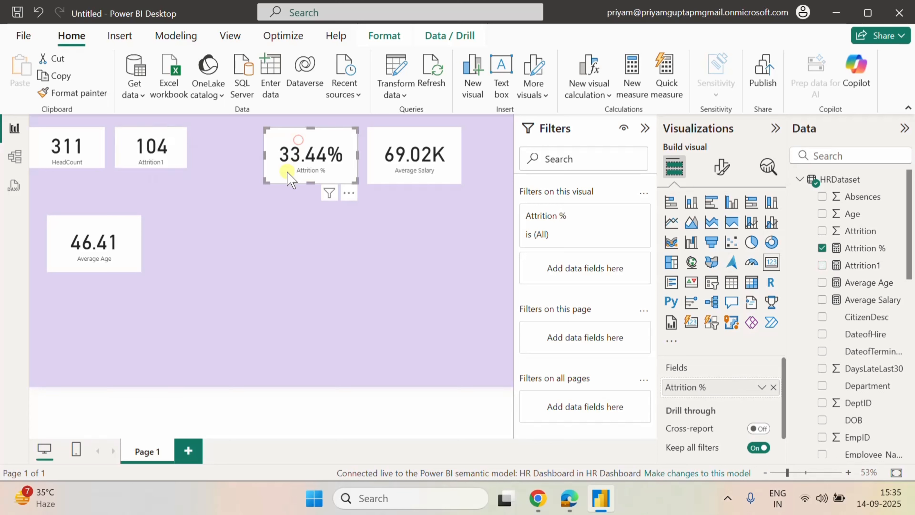
pyautogui.moveTo(314, 183); pyautogui.dragTo(272, 147)
pyautogui.moveTo(432, 150); pyautogui.dragTo(334, 140)
pyautogui.moveTo(328, 181); pyautogui.dragTo(328, 167)
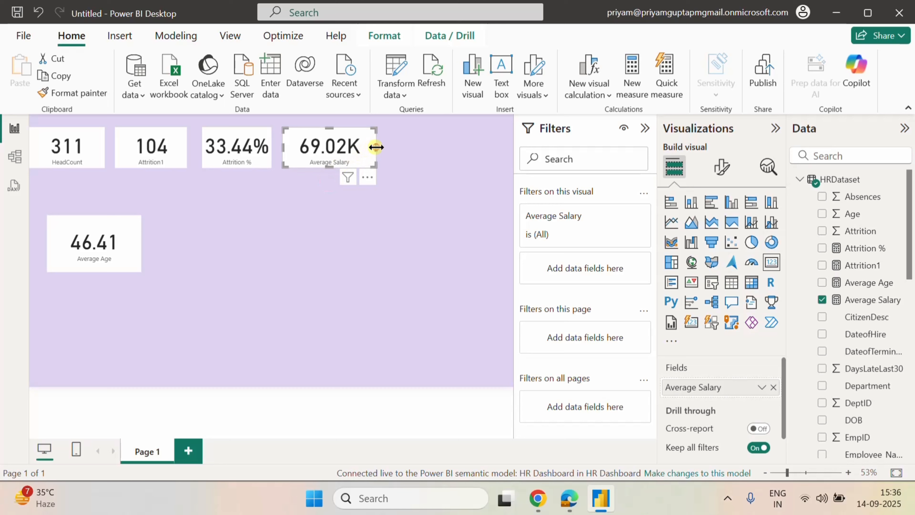
pyautogui.moveTo(372, 147); pyautogui.dragTo(359, 147)
pyautogui.moveTo(130, 226); pyautogui.dragTo(438, 135)
pyautogui.moveTo(422, 185); pyautogui.dragTo(448, 148)
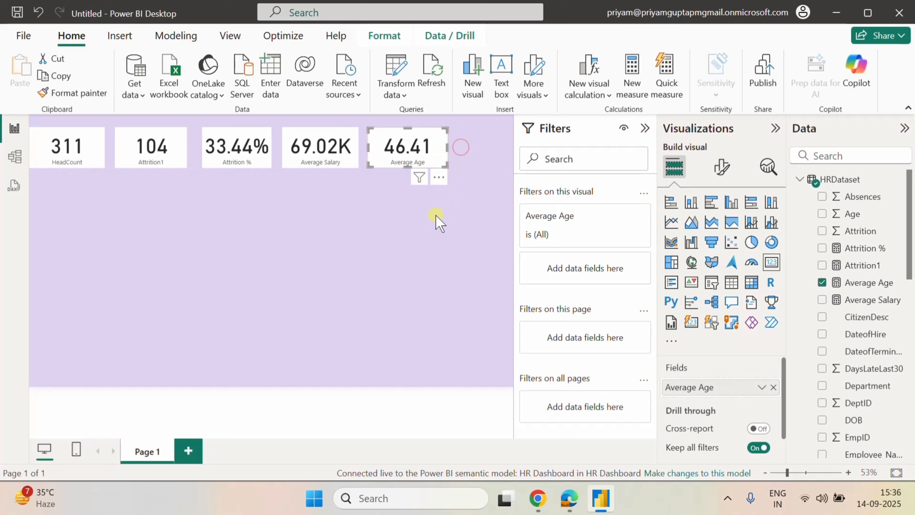
pyautogui.click(385, 227)
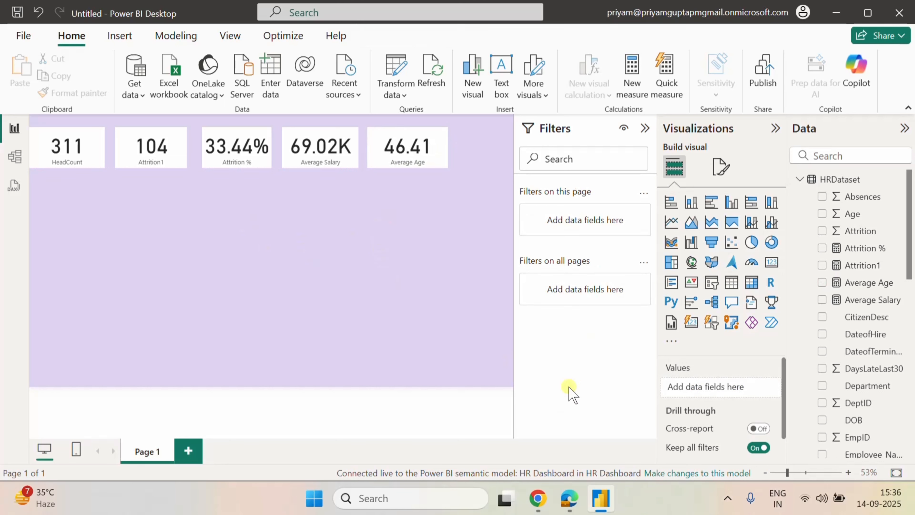
pyautogui.click(728, 497)
pyautogui.click(694, 430)
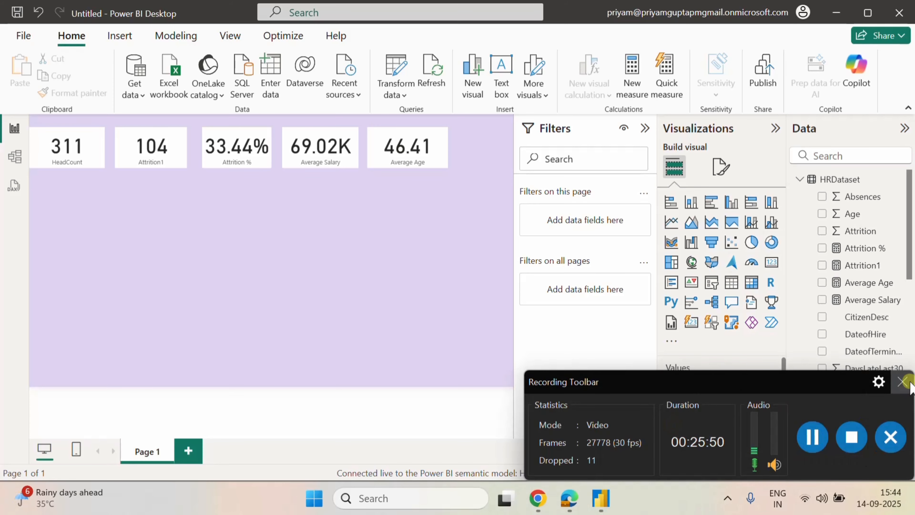
pyautogui.click(902, 381)
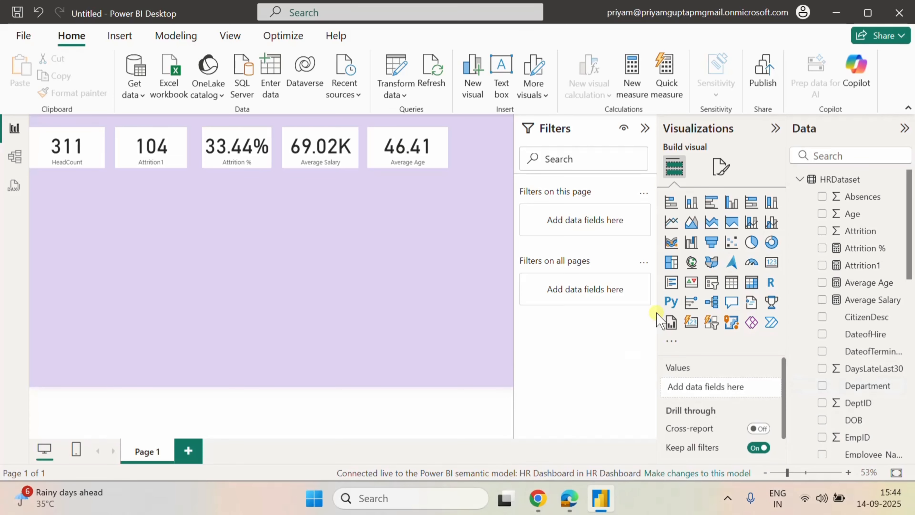
# Insert a clustered bar chart below the HeadCount card and adjust its size and position on the page.
pyautogui.click(712, 204)
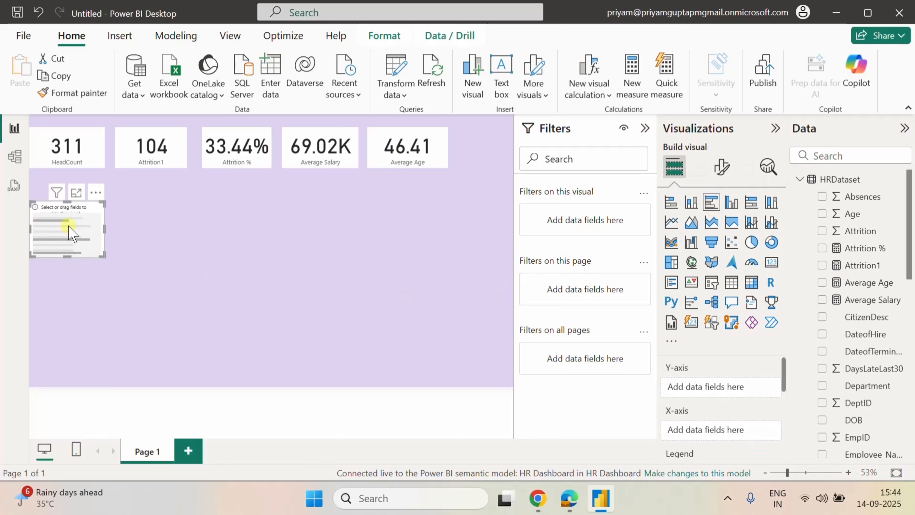
pyautogui.moveTo(66, 256); pyautogui.dragTo(67, 273)
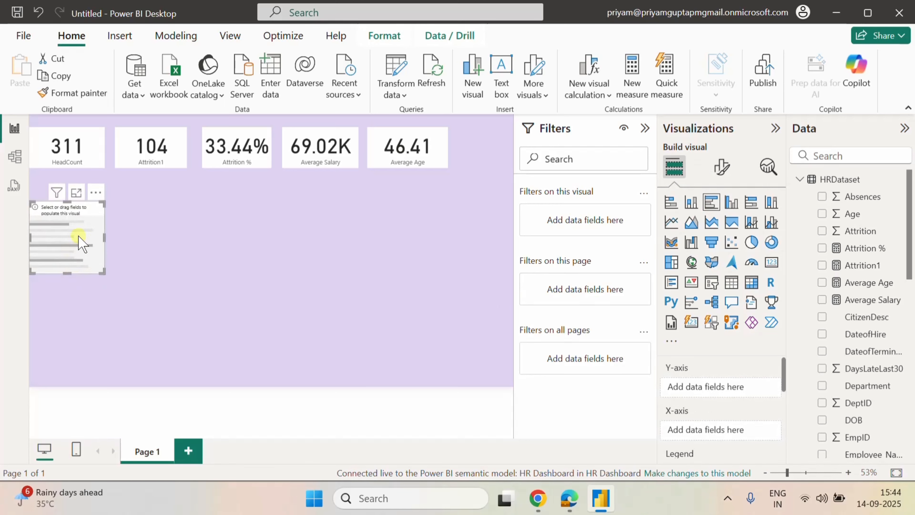
pyautogui.moveTo(78, 235); pyautogui.dragTo(94, 229)
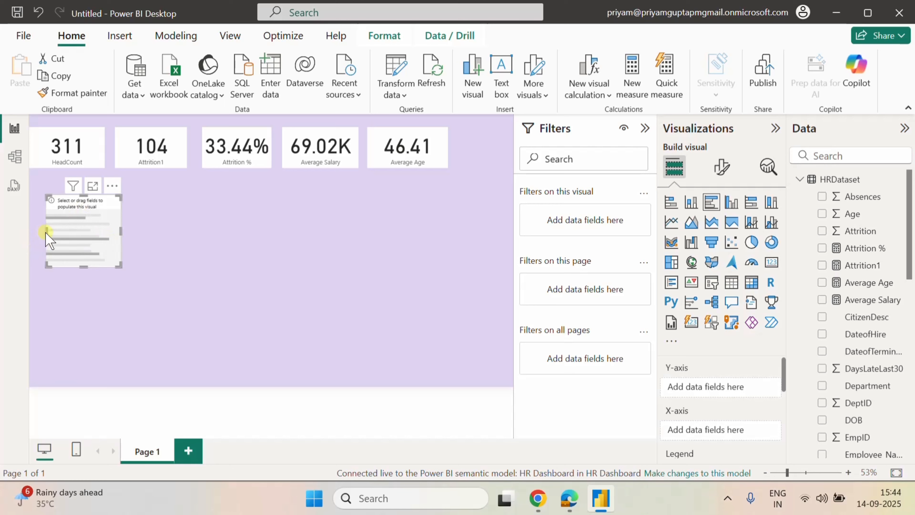
pyautogui.moveTo(45, 232); pyautogui.dragTo(36, 230)
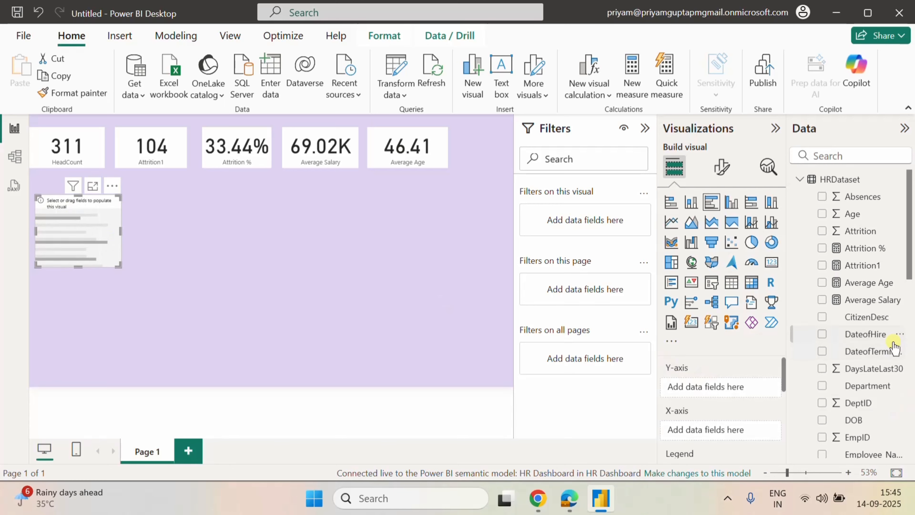
# Put Department on the bar chart's Y-axis and HeadCount on its X-axis.
pyautogui.click(821, 388)
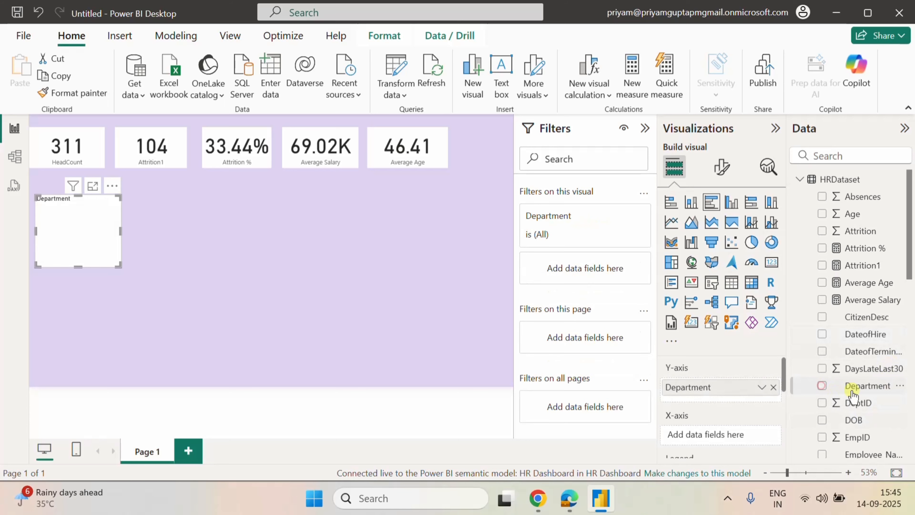
pyautogui.scroll(-2, 731, 400)
pyautogui.scroll(2, 724, 392)
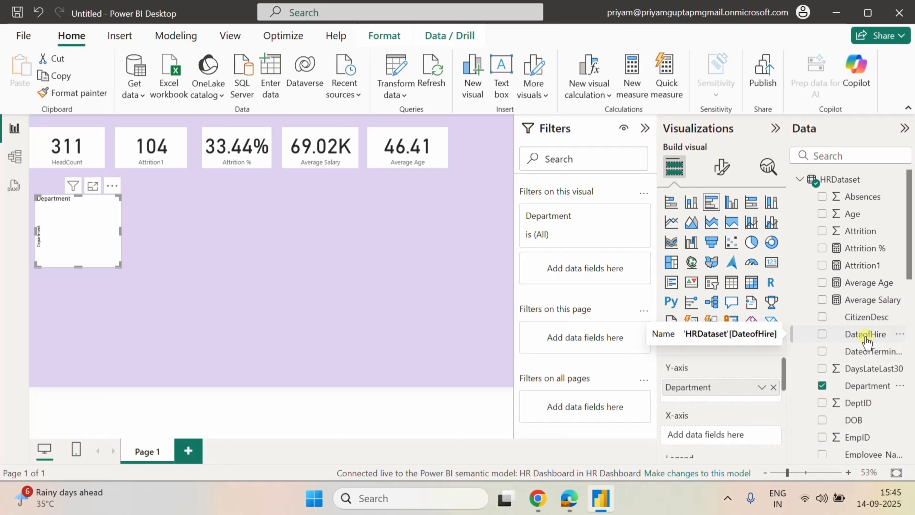
pyautogui.scroll(-8, 866, 340)
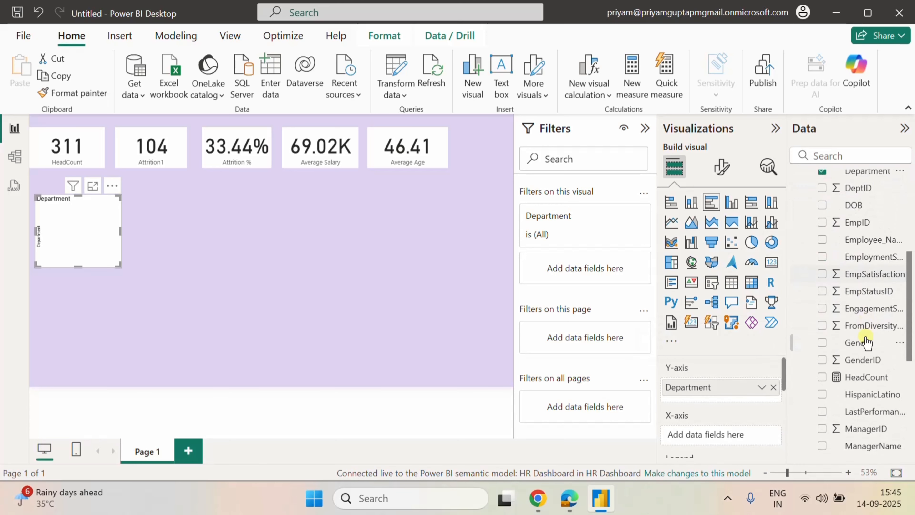
pyautogui.moveTo(868, 306); pyautogui.dragTo(740, 432)
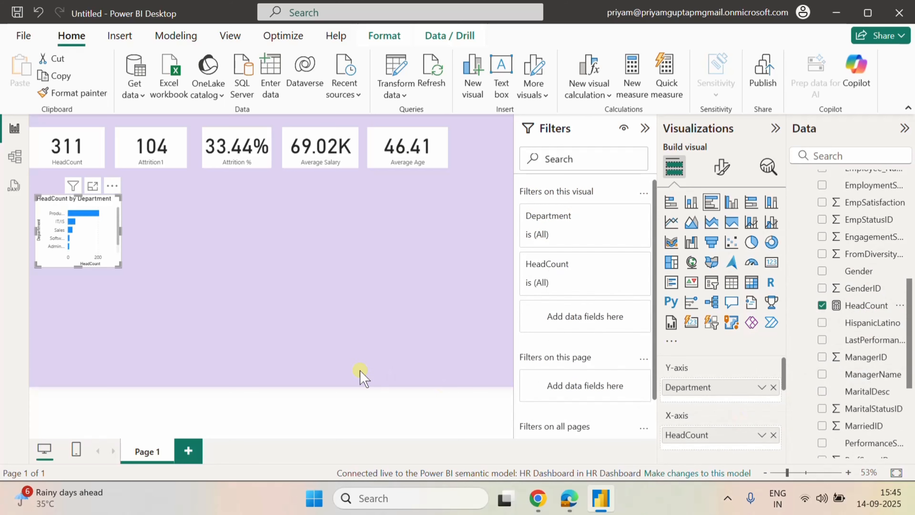
# Enlarge the HeadCount by Department chart in height and width and turn on its data labels.
pyautogui.moveTo(77, 266); pyautogui.dragTo(78, 299)
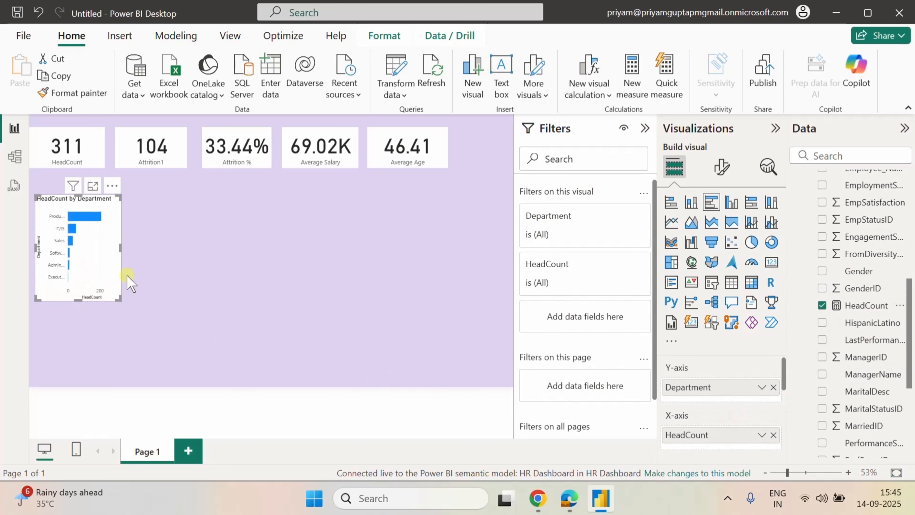
pyautogui.moveTo(120, 248); pyautogui.dragTo(193, 249)
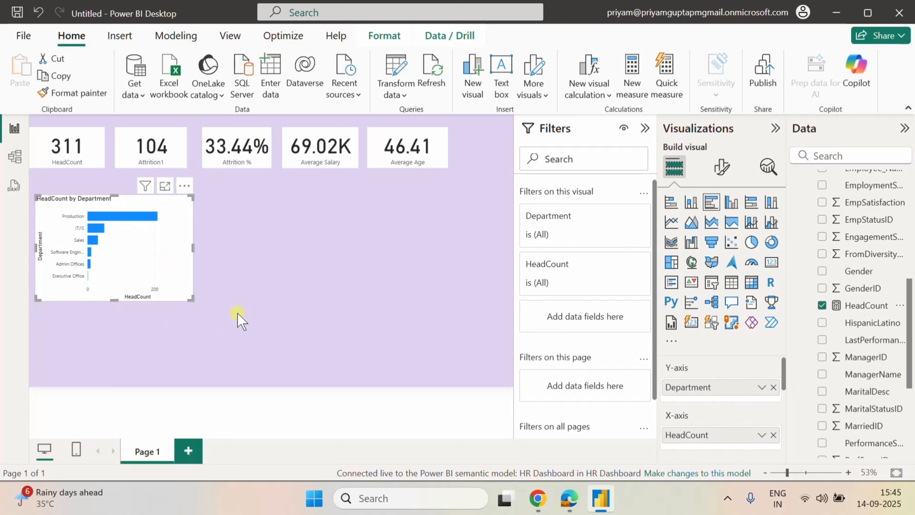
pyautogui.click(721, 167)
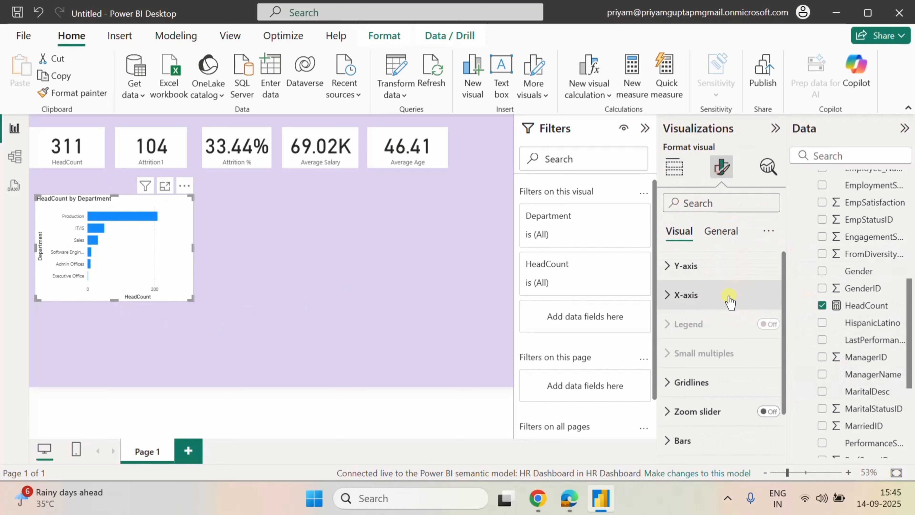
pyautogui.scroll(-3, 725, 374)
pyautogui.click(768, 414)
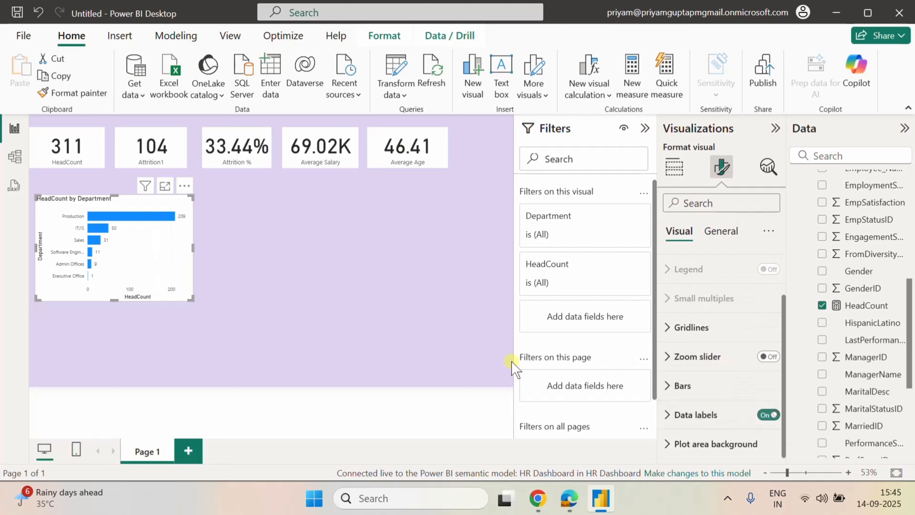
pyautogui.click(284, 237)
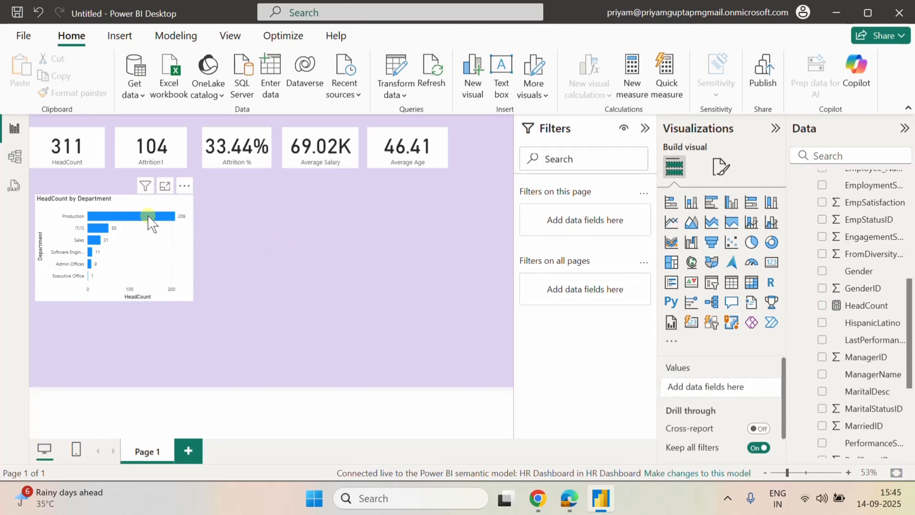
# Resize the HeadCount by Department chart to a shorter, slightly narrower format that still shows all departments.
pyautogui.click(124, 208)
pyautogui.moveTo(113, 300); pyautogui.dragTo(114, 317)
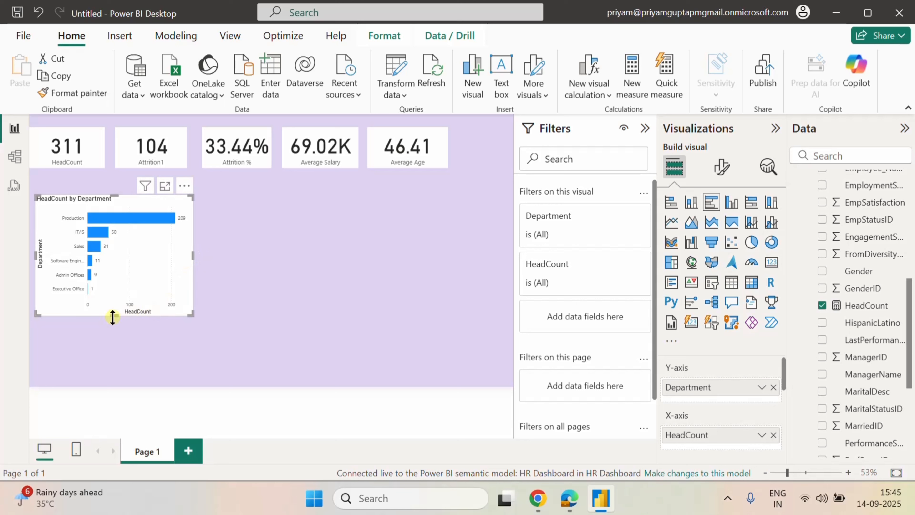
pyautogui.moveTo(113, 311); pyautogui.dragTo(107, 272)
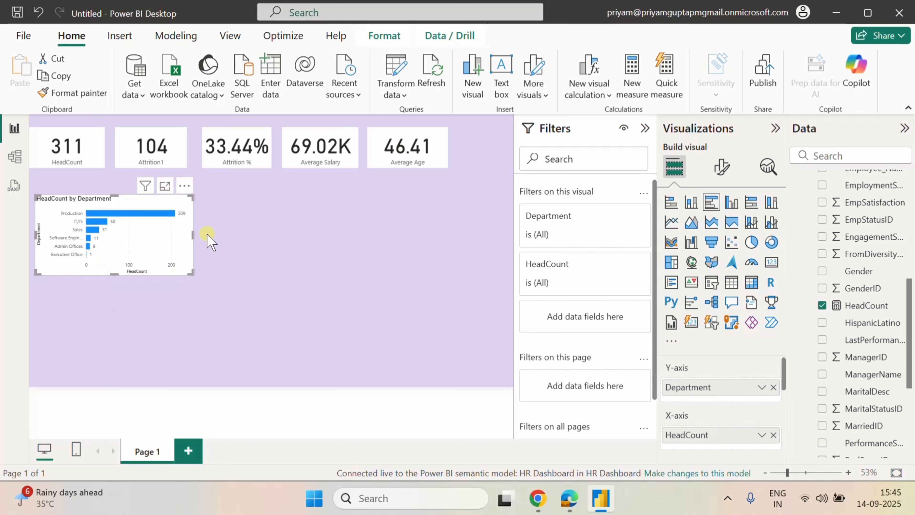
pyautogui.moveTo(194, 235); pyautogui.dragTo(179, 232)
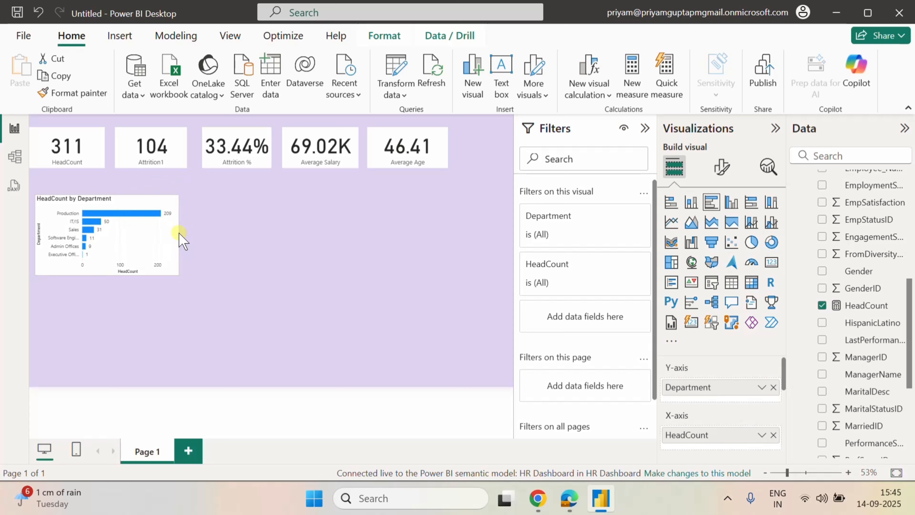
pyautogui.click(265, 249)
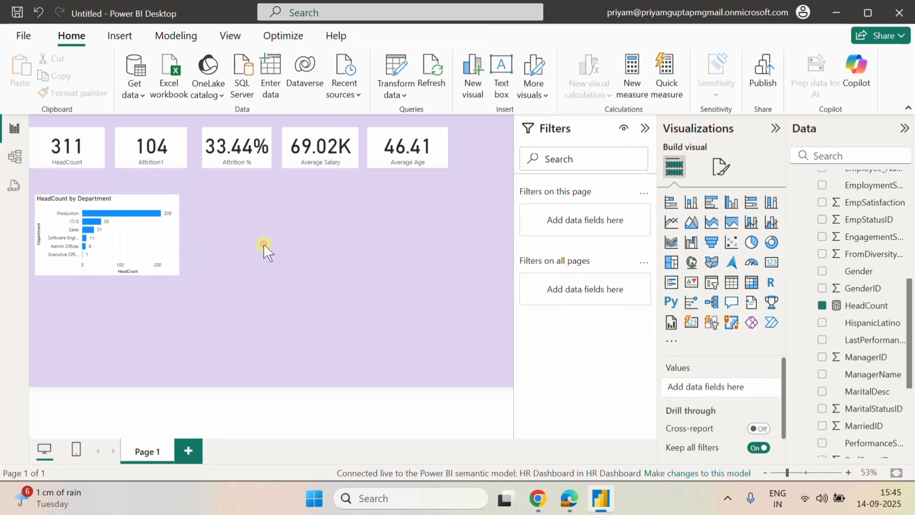
pyautogui.click(246, 230)
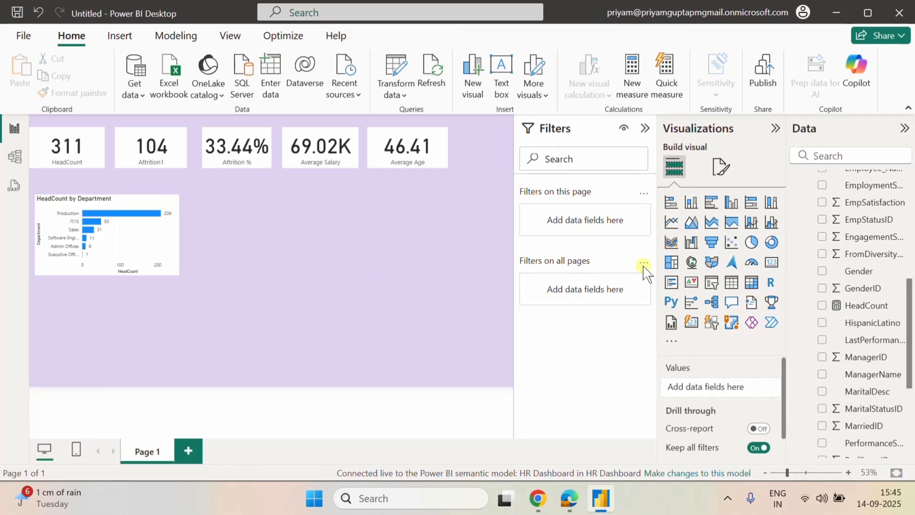
# Insert a donut chart beside the HeadCount by Department chart, level with it, and make it narrower.
pyautogui.click(771, 242)
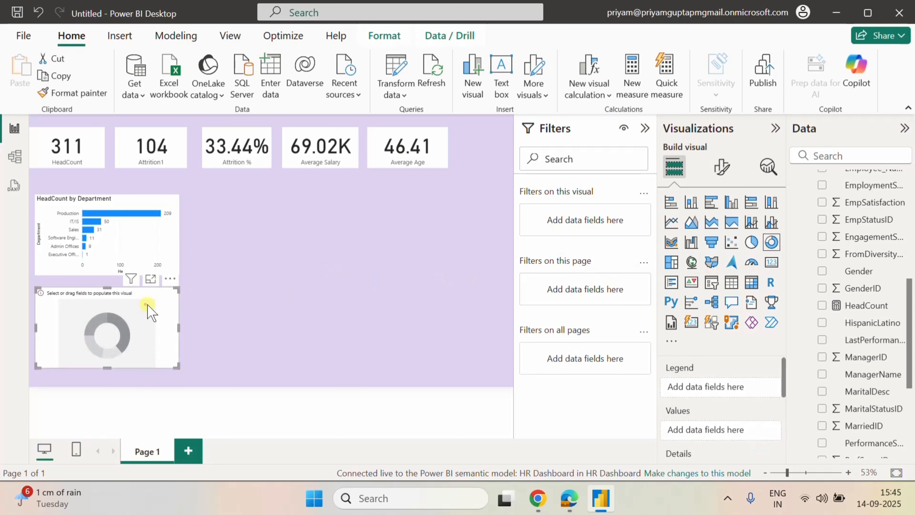
pyautogui.moveTo(149, 306); pyautogui.dragTo(337, 217)
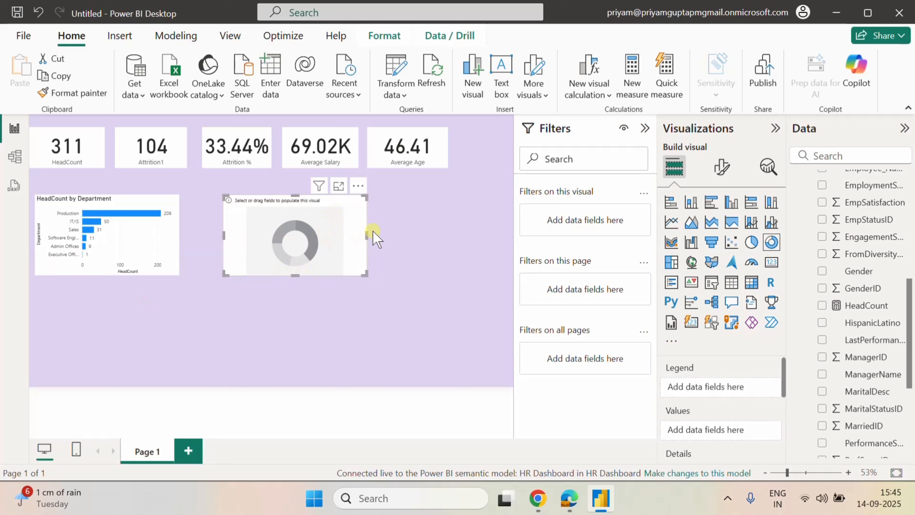
pyautogui.moveTo(366, 237); pyautogui.dragTo(333, 239)
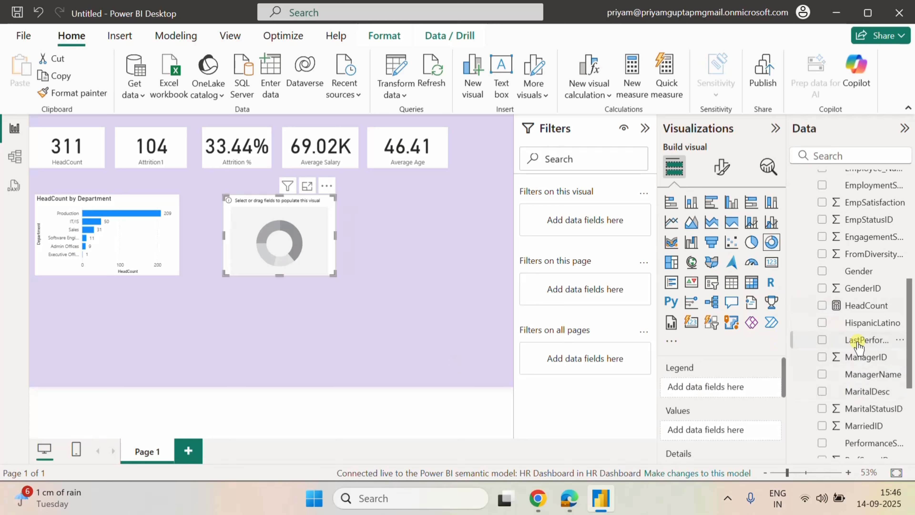
pyautogui.scroll(5, 859, 342)
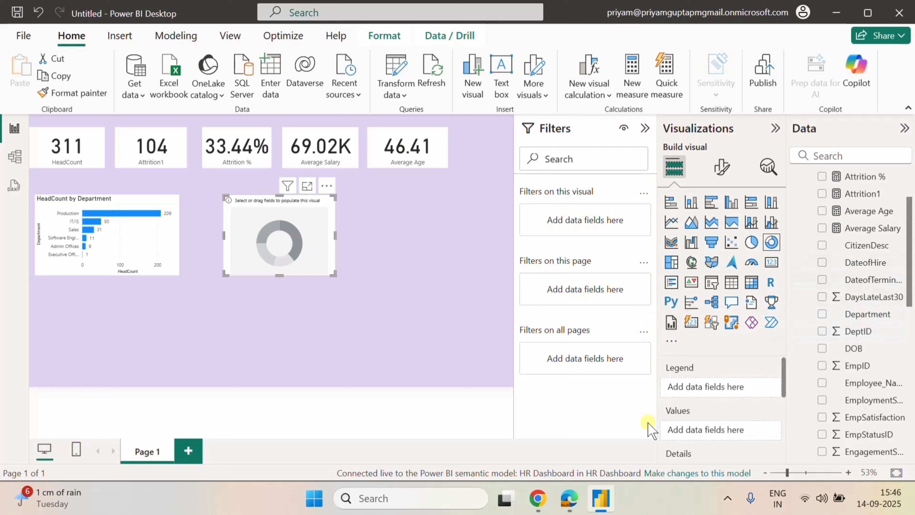
# Switch to the Power BI service in the browser and open the HR Dashboard dataflow from the HR Dashboard workspace.
pyautogui.click(570, 498)
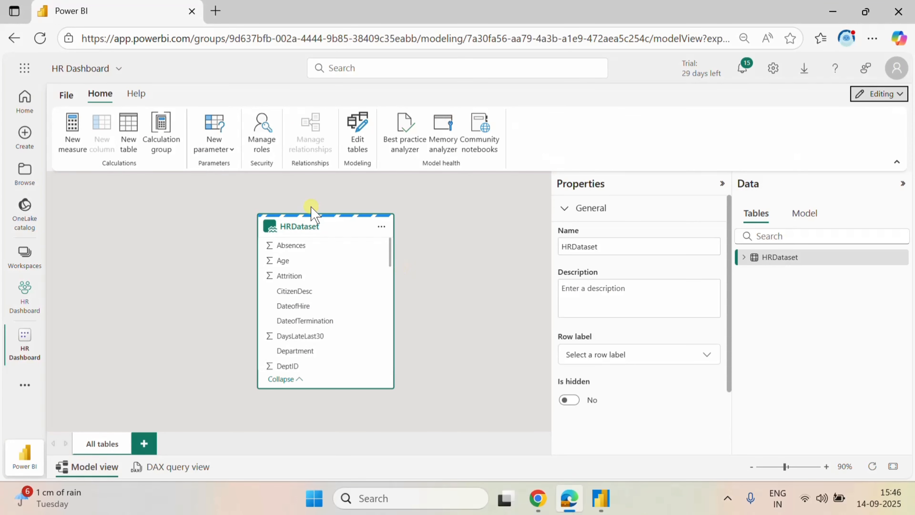
pyautogui.click(24, 304)
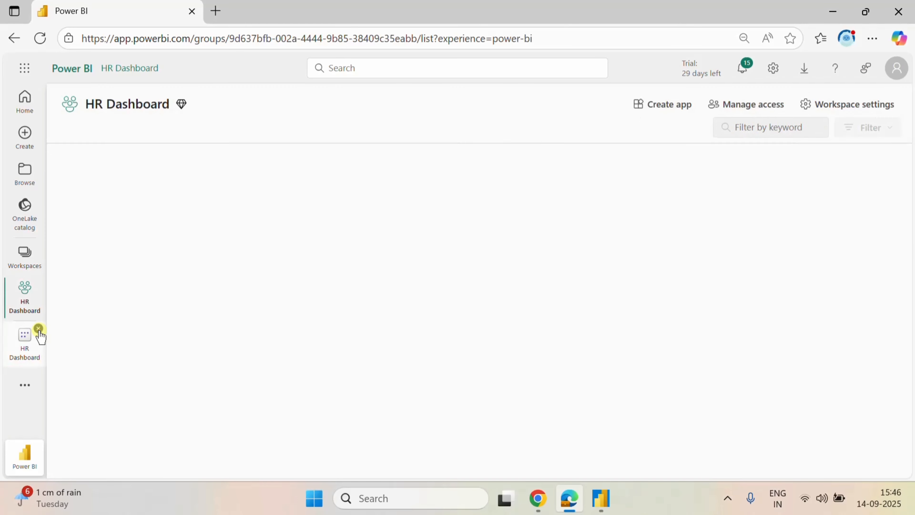
pyautogui.click(38, 330)
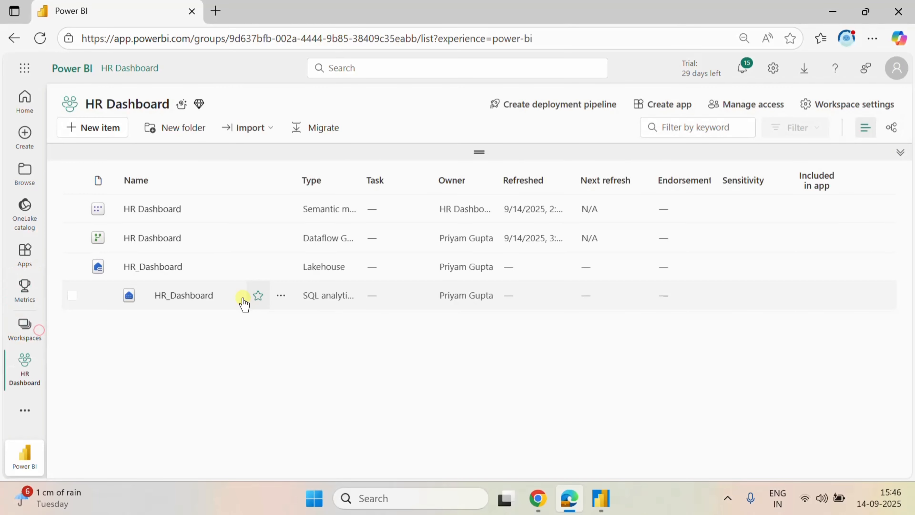
pyautogui.click(158, 239)
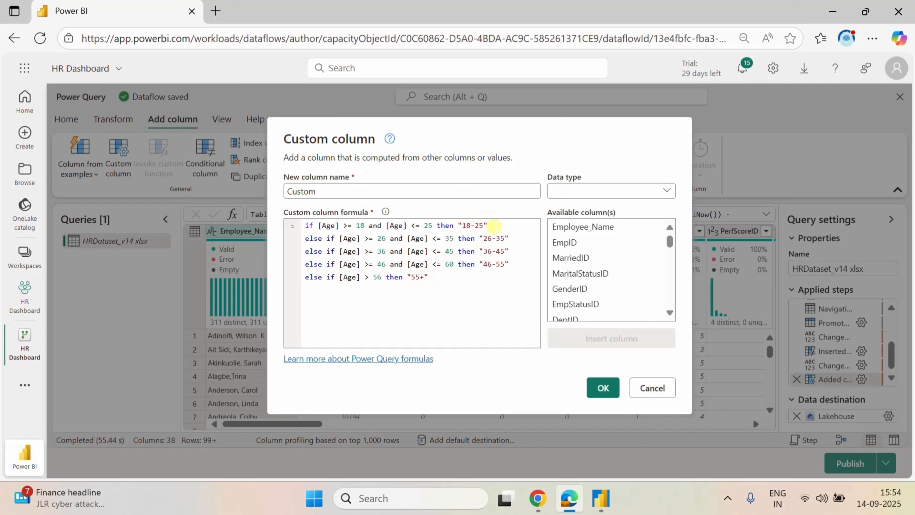
# Name the custom column Age Bracket, set its data type to Text, end its formula with else "55+", create it and check its values.
pyautogui.moveTo(435, 194); pyautogui.dragTo(288, 176)
pyautogui.press('BackSpace')
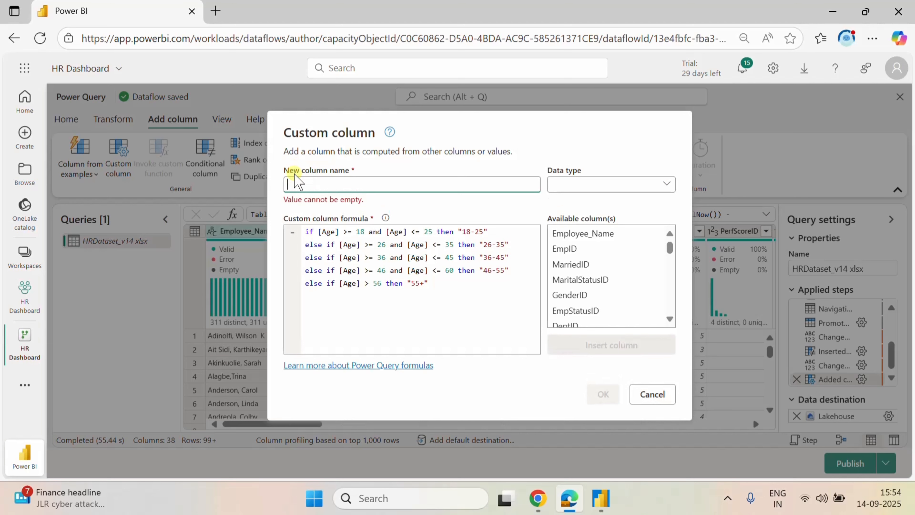
pyautogui.write('Age Bracke')
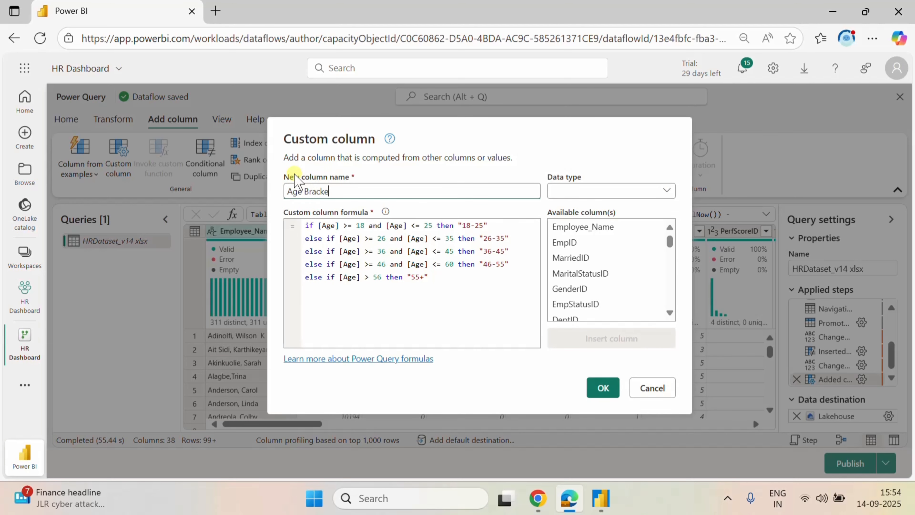
pyautogui.write('t')
pyautogui.click(647, 187)
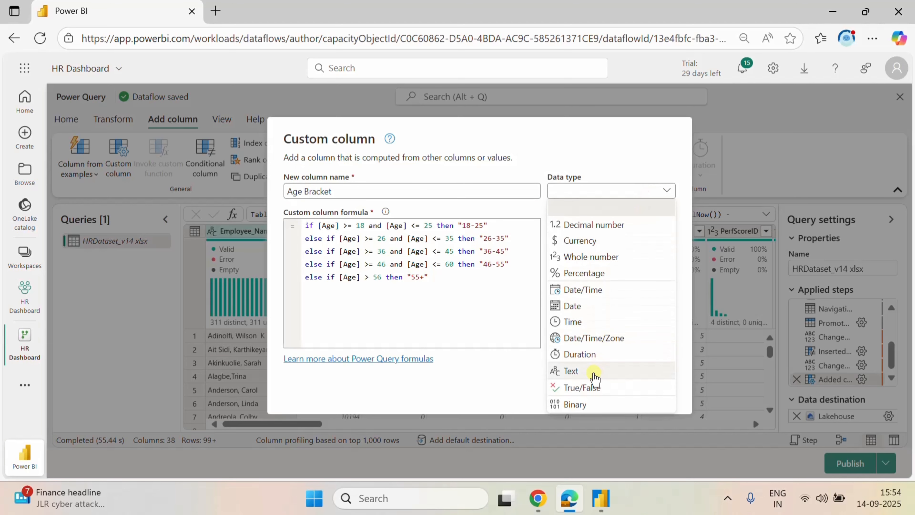
pyautogui.click(594, 372)
pyautogui.click(602, 387)
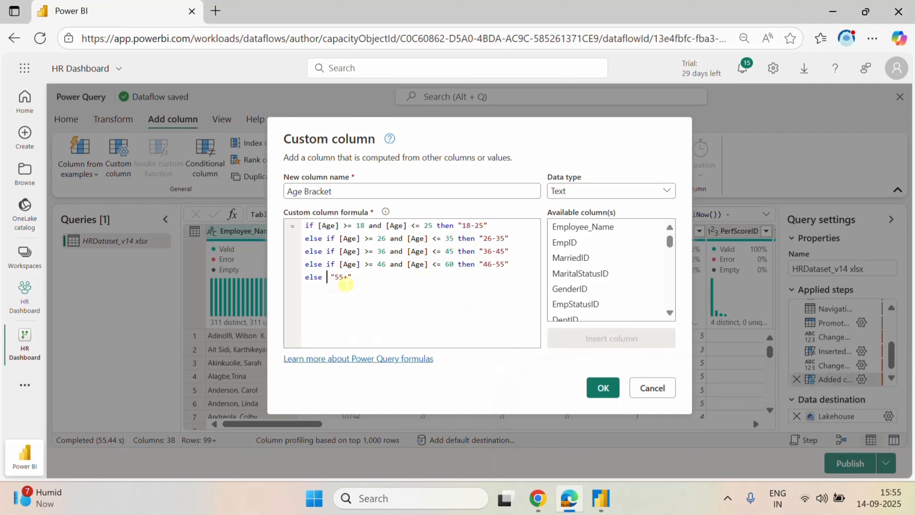
pyautogui.click(603, 389)
pyautogui.click(483, 286)
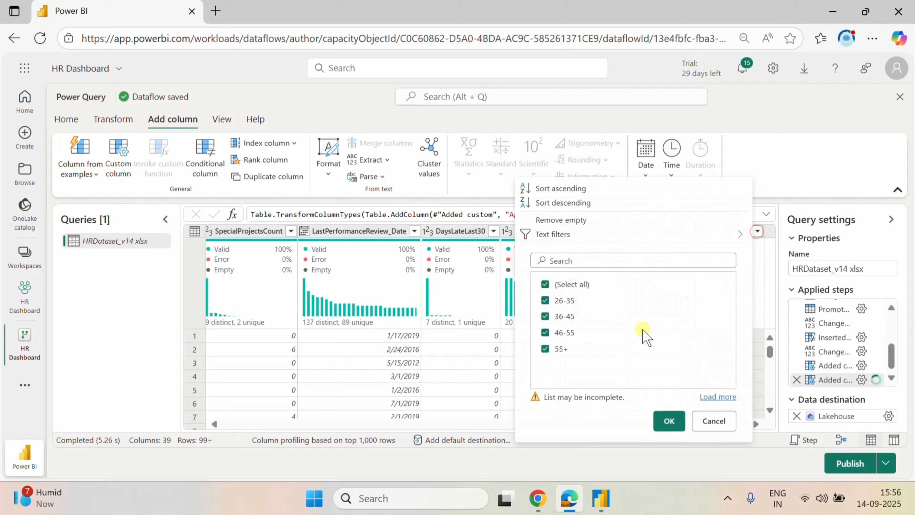
pyautogui.click(719, 422)
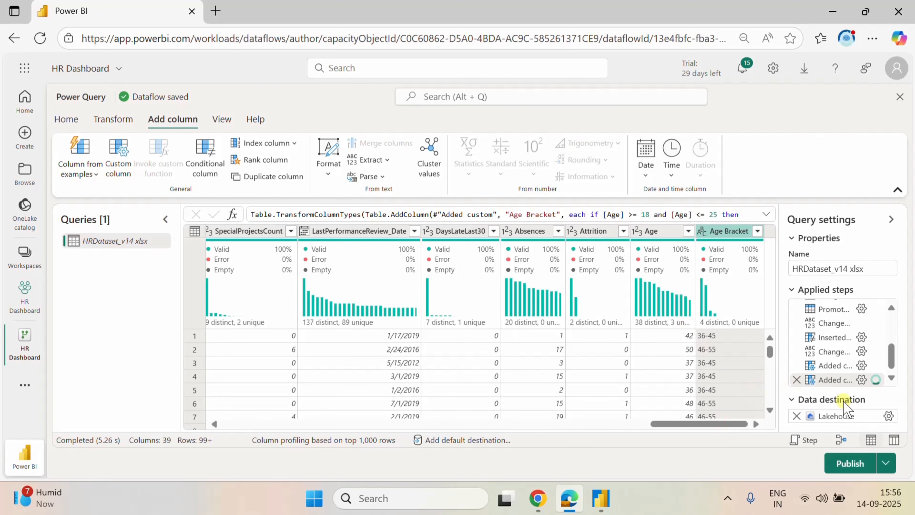
# Reconfigure the query's data destination as a new HRDataset table in the HR_Dashboard lakehouse, using automatic settings.
pyautogui.click(889, 416)
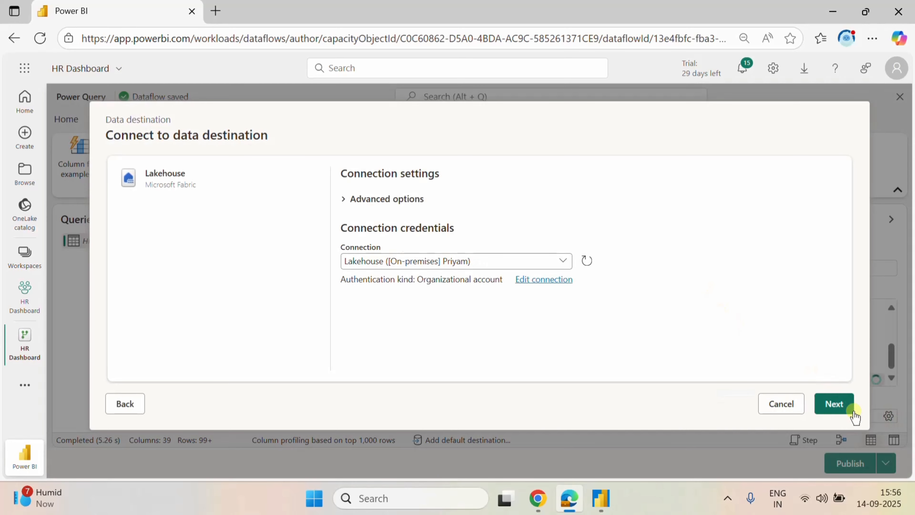
pyautogui.click(835, 404)
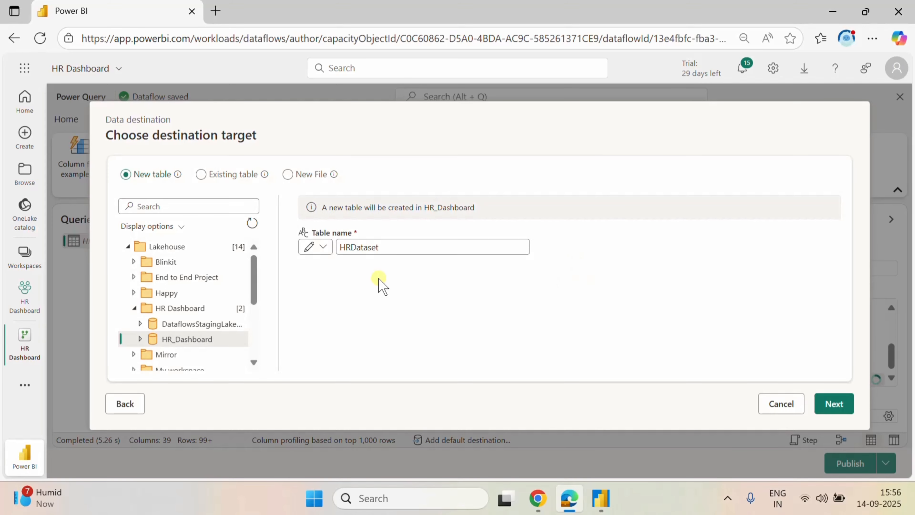
pyautogui.click(833, 403)
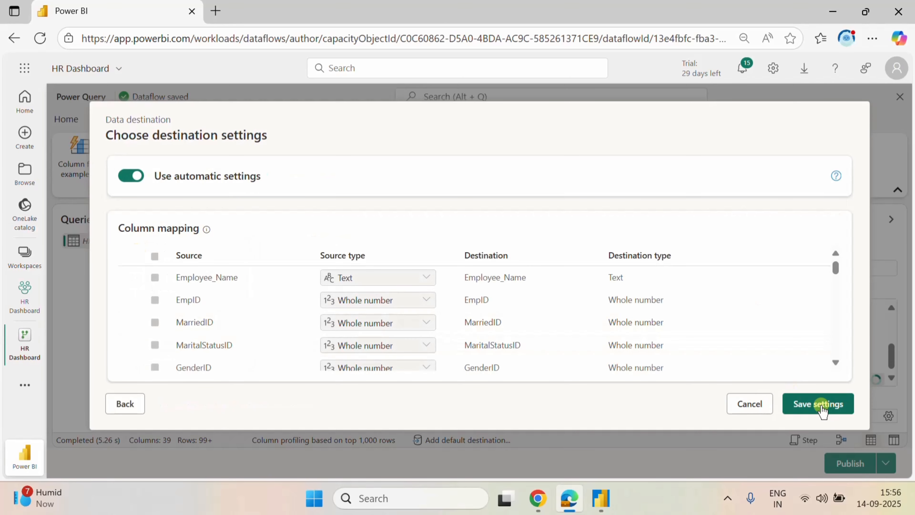
pyautogui.click(816, 404)
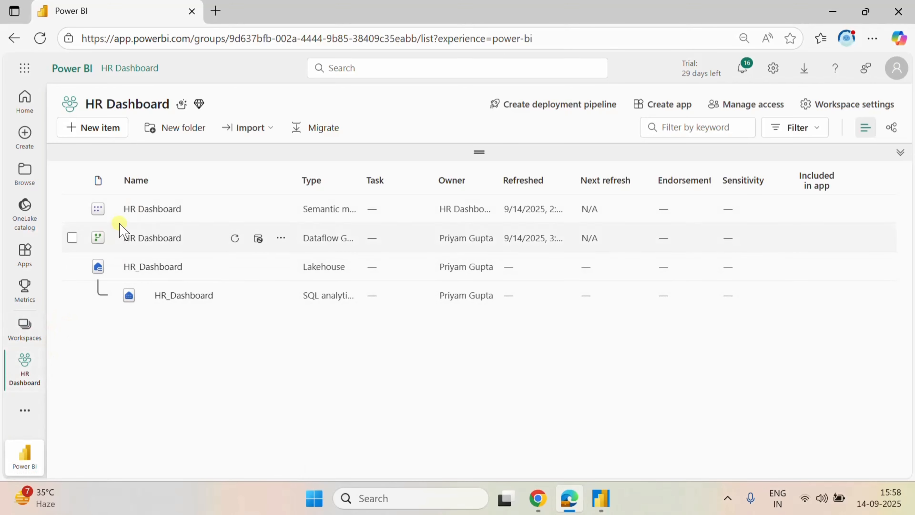
# Open the HR Dashboard semantic model for editing and reconfirm the HRDataset table selection to update its columns.
pyautogui.click(142, 210)
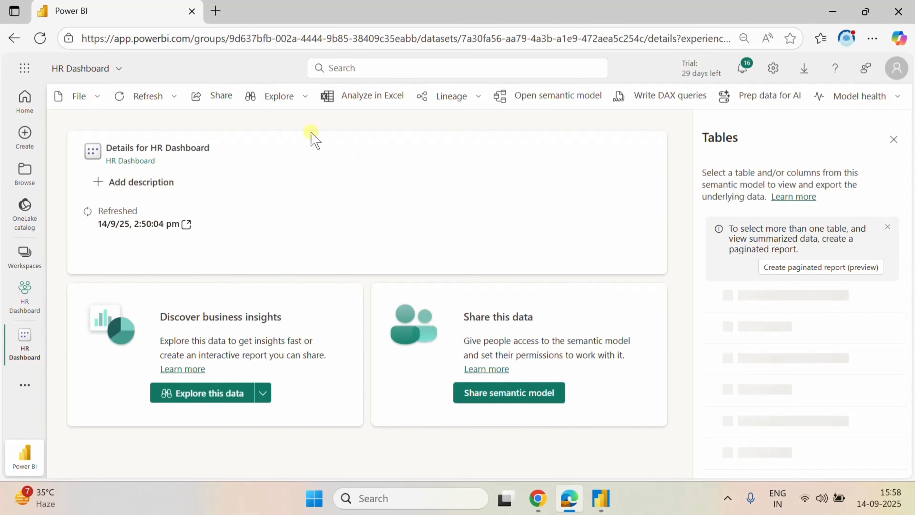
pyautogui.click(535, 108)
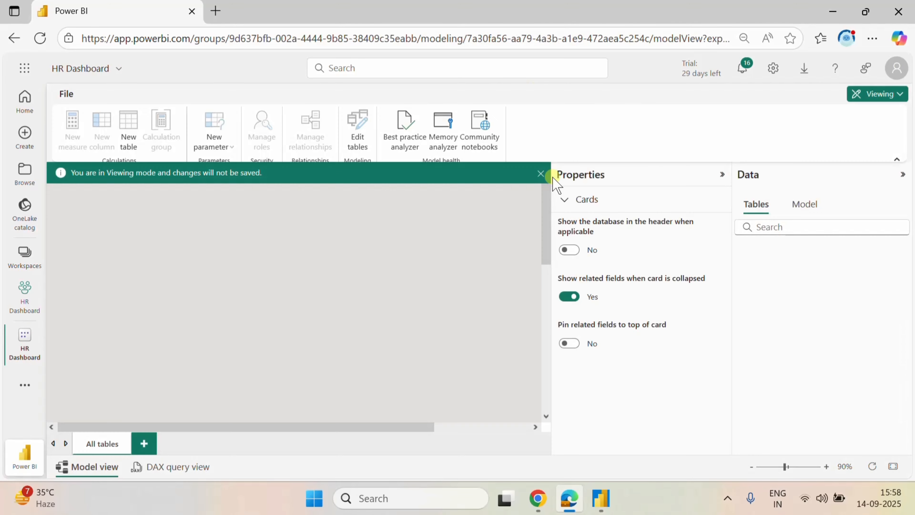
pyautogui.click(878, 101)
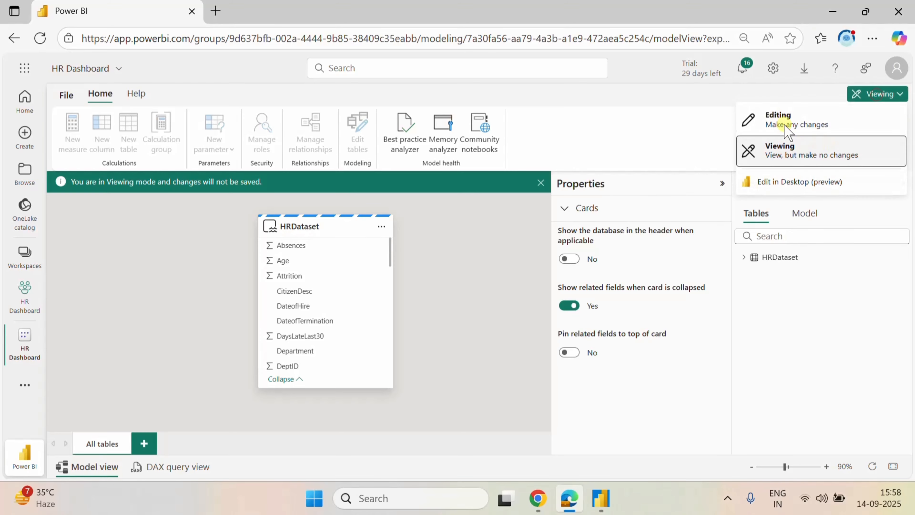
pyautogui.click(765, 123)
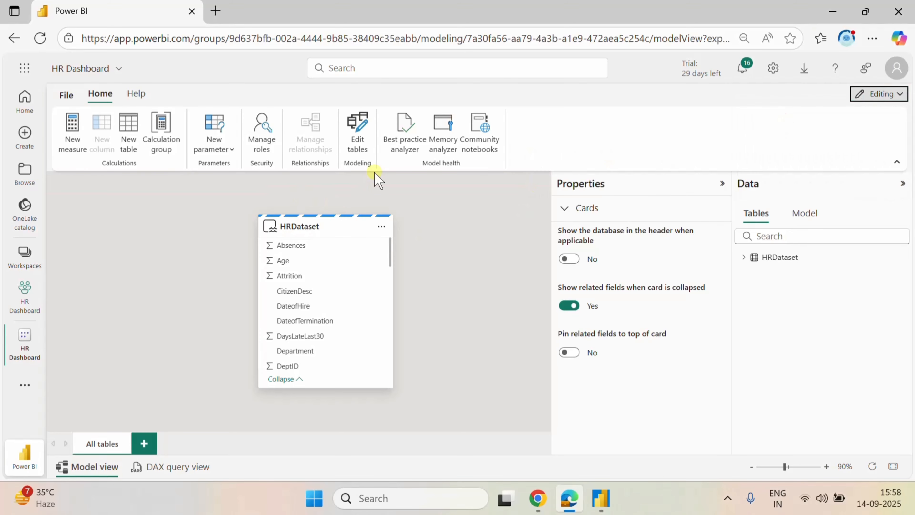
pyautogui.click(357, 125)
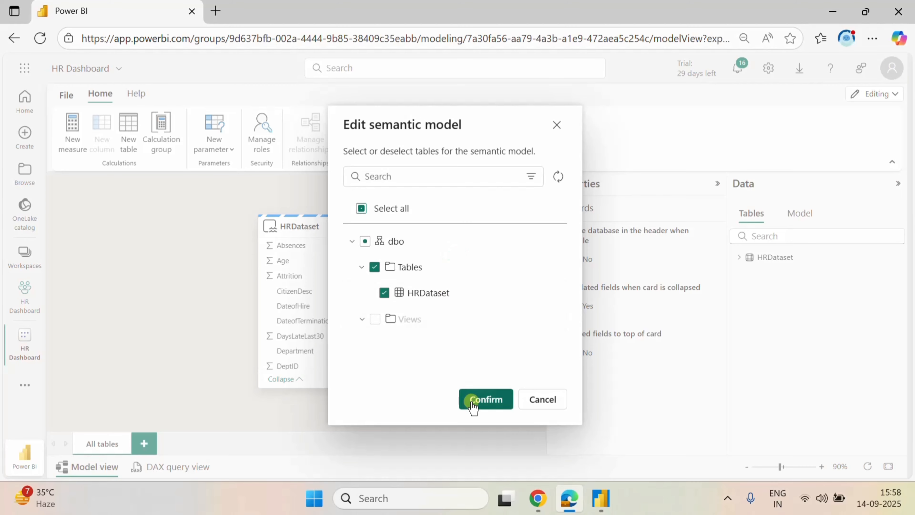
pyautogui.click(473, 400)
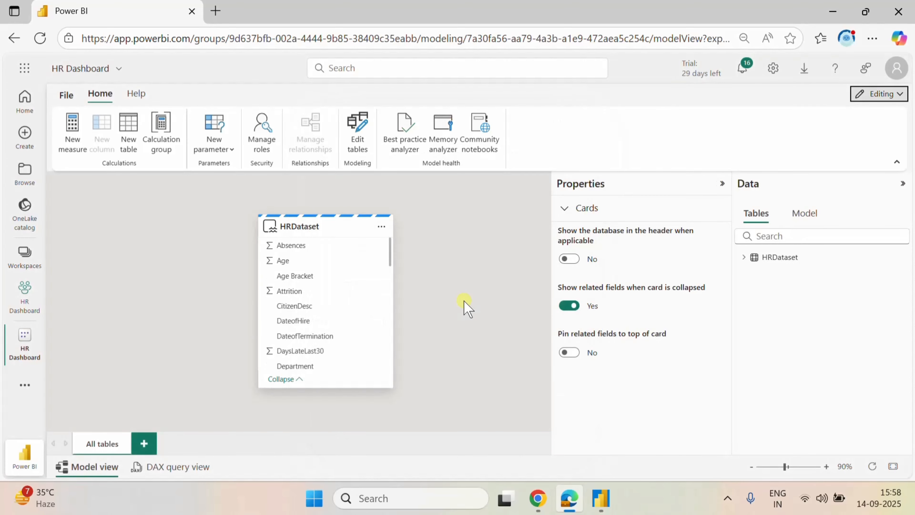
# Switch back to Power BI Desktop and set Age Bracket as the donut chart's legend.
pyautogui.click(600, 498)
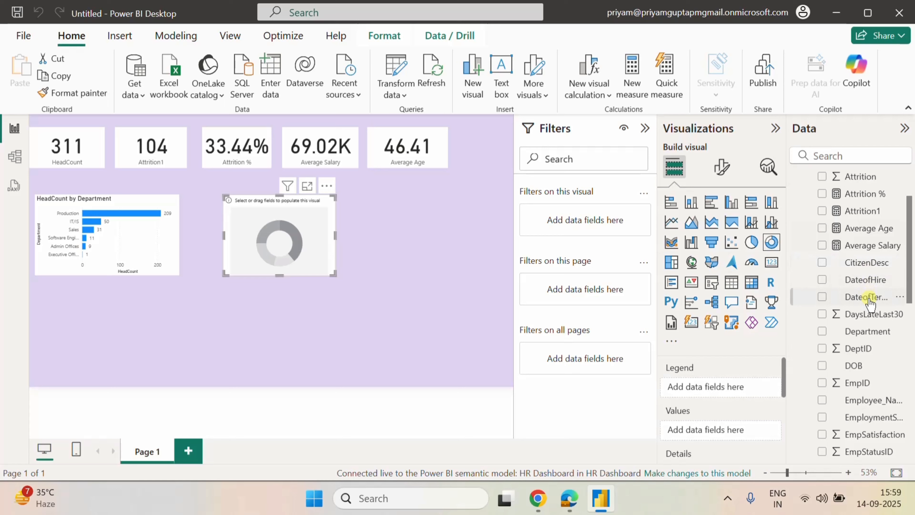
pyautogui.scroll(-3, 870, 299)
pyautogui.scroll(5, 868, 303)
pyautogui.scroll(-1, 865, 252)
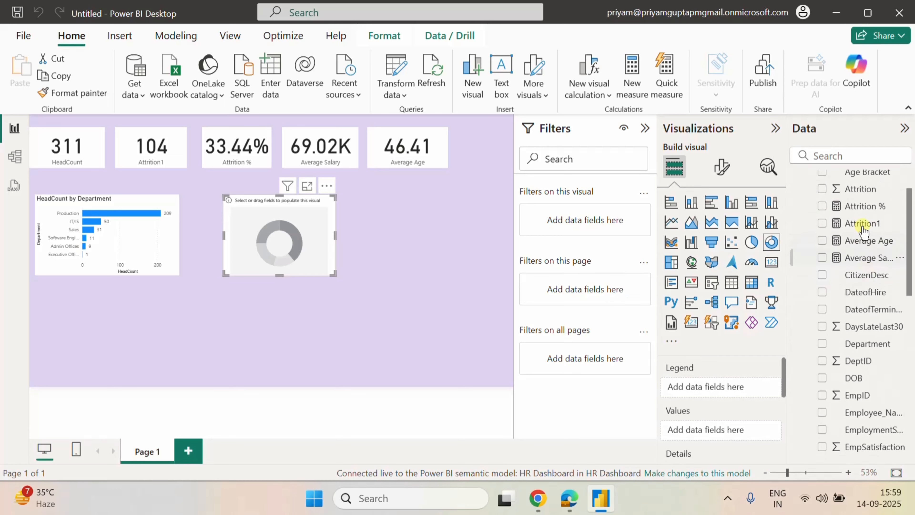
pyautogui.scroll(-1, 871, 253)
pyautogui.scroll(3, 878, 266)
pyautogui.moveTo(863, 229); pyautogui.dragTo(735, 381)
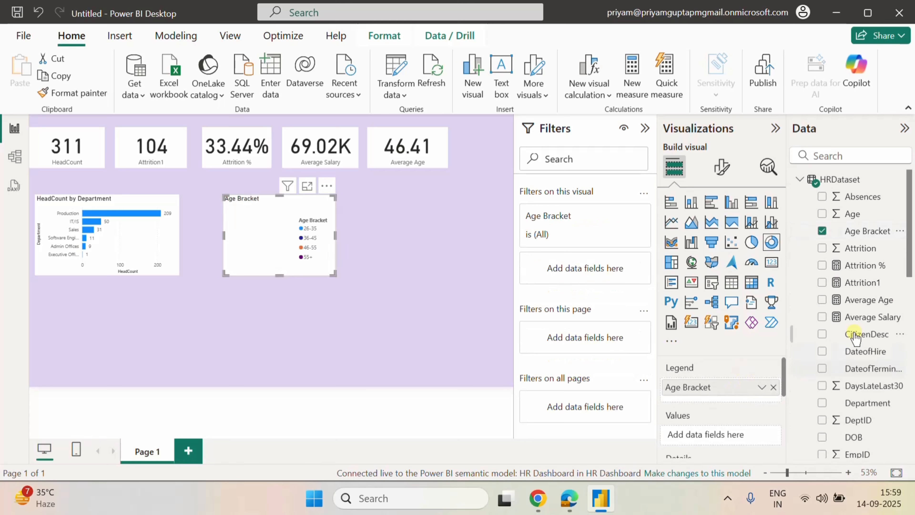
# Set HeadCount as the donut chart's values and widen the chart toward the HeadCount by Department chart.
pyautogui.scroll(-4, 878, 318)
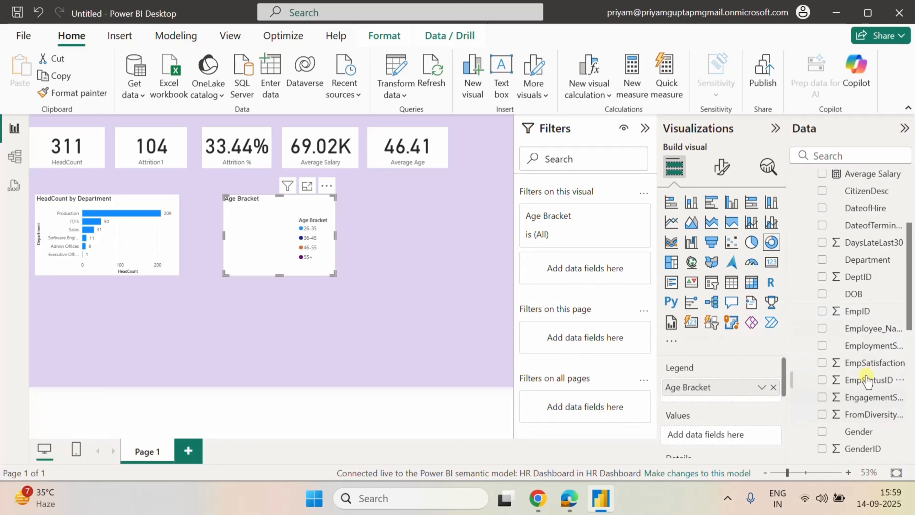
pyautogui.scroll(4, 867, 378)
pyautogui.scroll(-10, 868, 377)
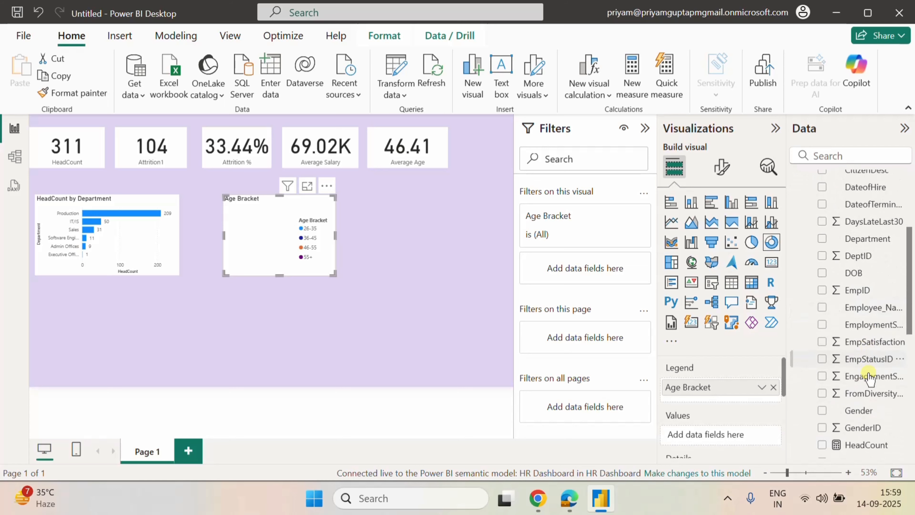
pyautogui.moveTo(863, 254); pyautogui.dragTo(724, 434)
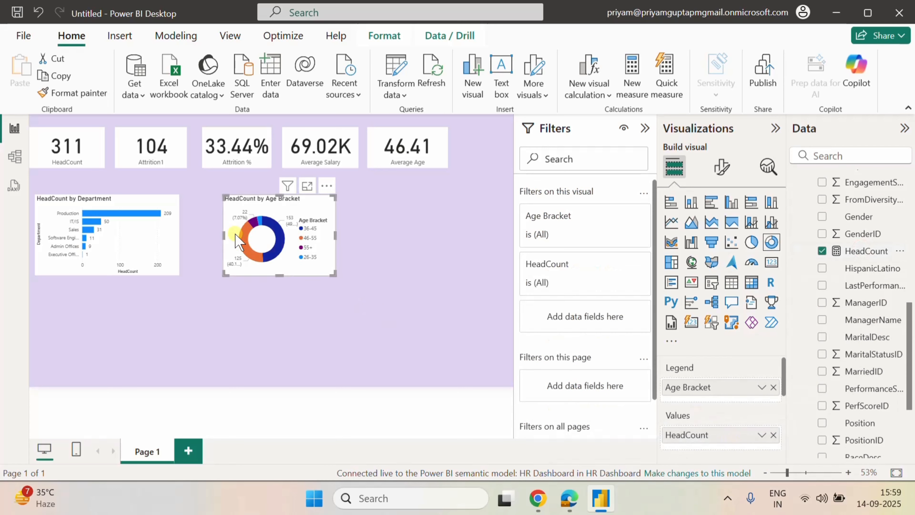
pyautogui.moveTo(223, 237); pyautogui.dragTo(193, 240)
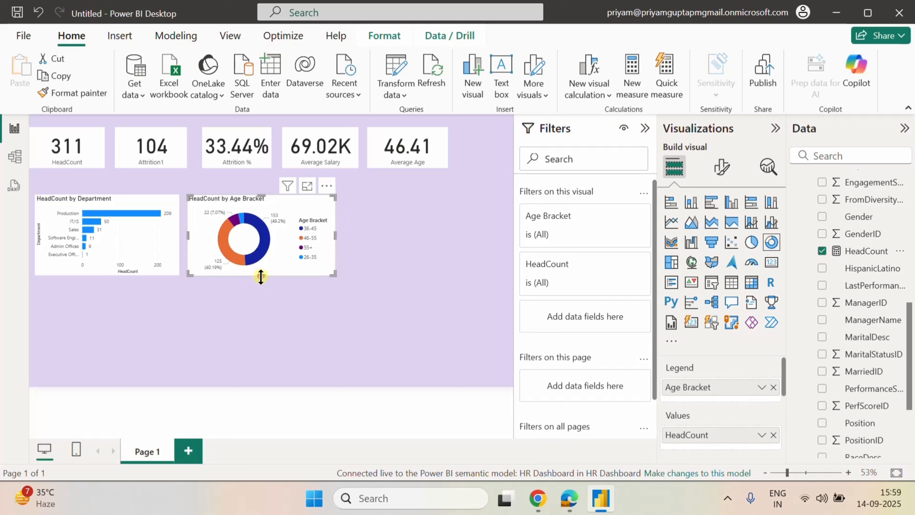
# Insert a stacked column chart beside the HeadCount by Age Bracket donut and put MaritalDesc on its X-axis.
pyautogui.click(404, 240)
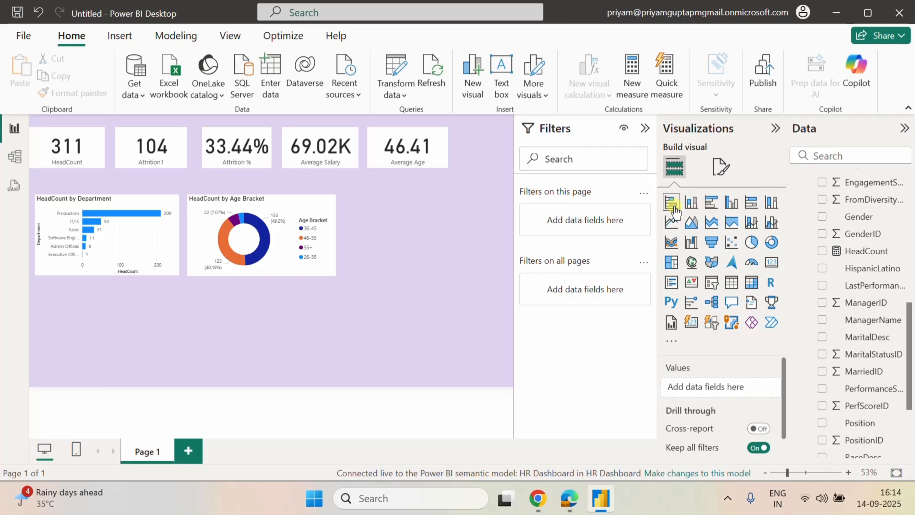
pyautogui.click(690, 209)
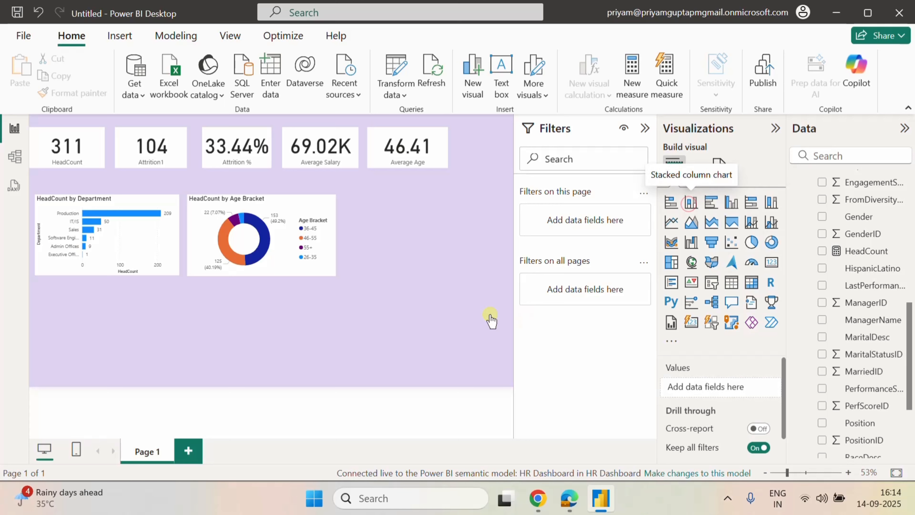
pyautogui.moveTo(134, 322); pyautogui.dragTo(456, 236)
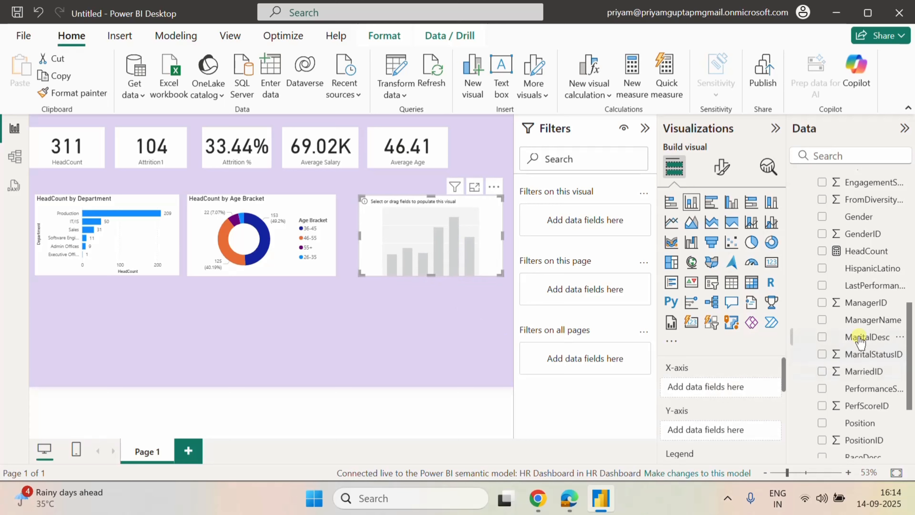
pyautogui.moveTo(869, 339); pyautogui.dragTo(761, 384)
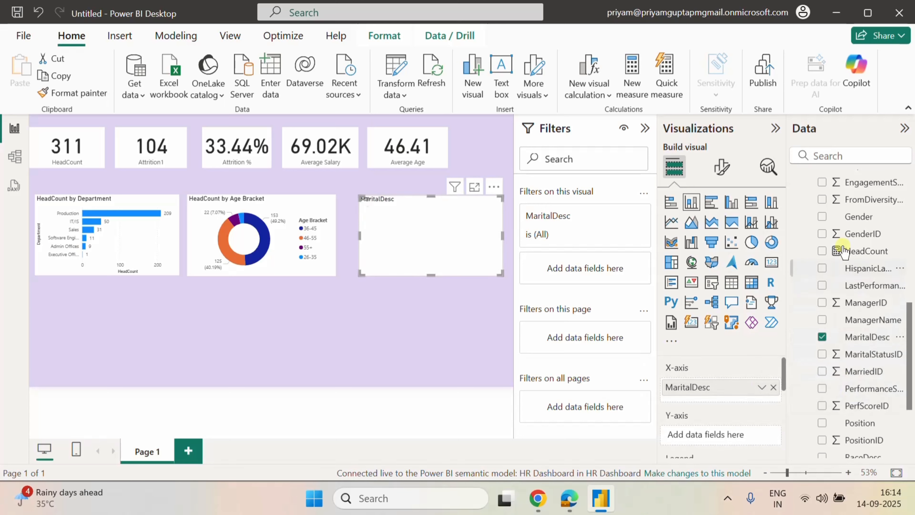
# Set HeadCount as the MaritalDesc stacked column chart's Y-axis and Gender as its legend.
pyautogui.moveTo(852, 256); pyautogui.dragTo(727, 435)
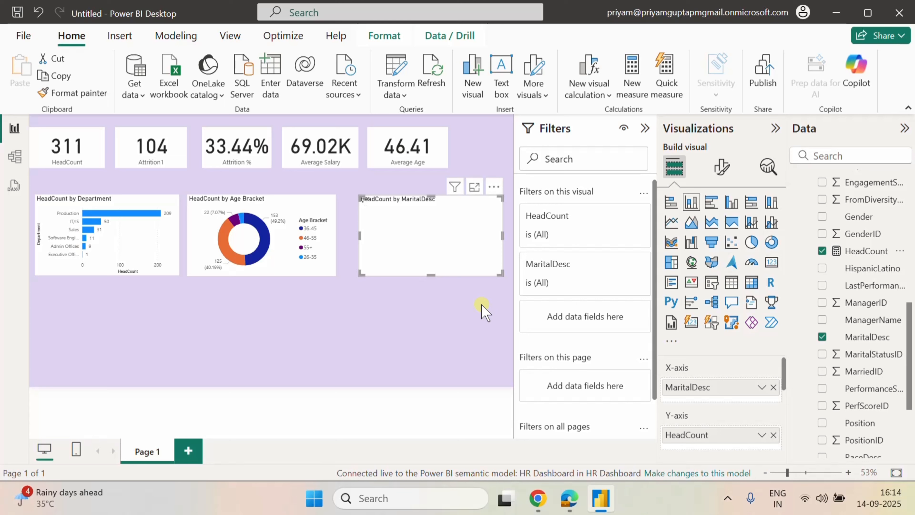
pyautogui.scroll(-2, 743, 374)
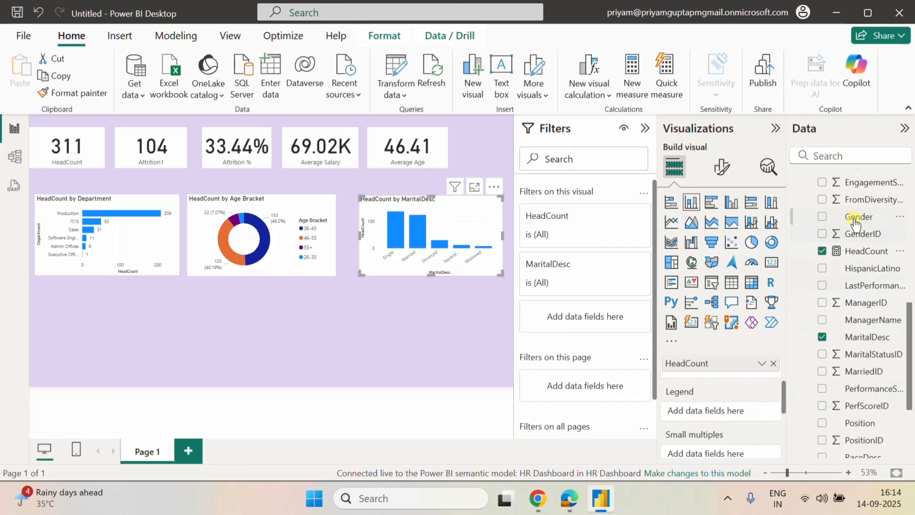
pyautogui.moveTo(856, 223); pyautogui.dragTo(735, 415)
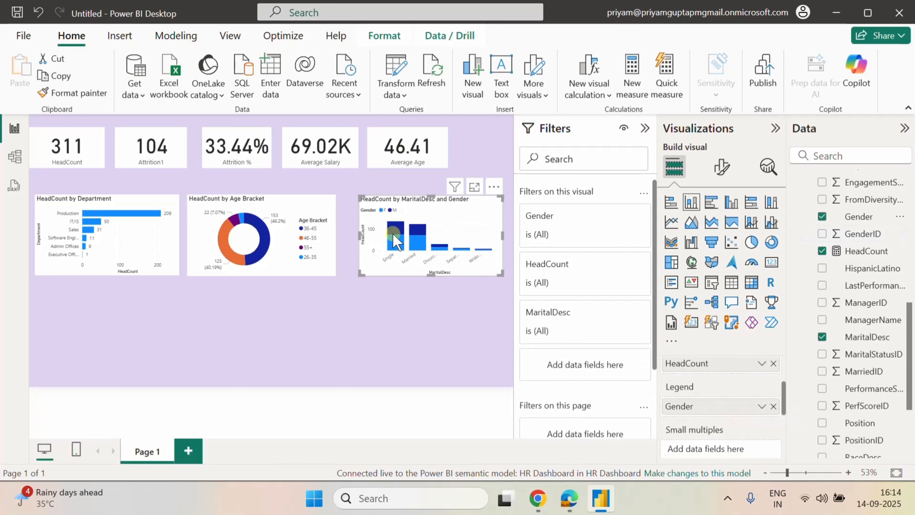
# Widen the HeadCount by MaritalDesc and Gender chart slightly toward the Age Bracket donut and deselect it.
pyautogui.moveTo(396, 237)
pyautogui.moveTo(360, 237); pyautogui.dragTo(348, 239)
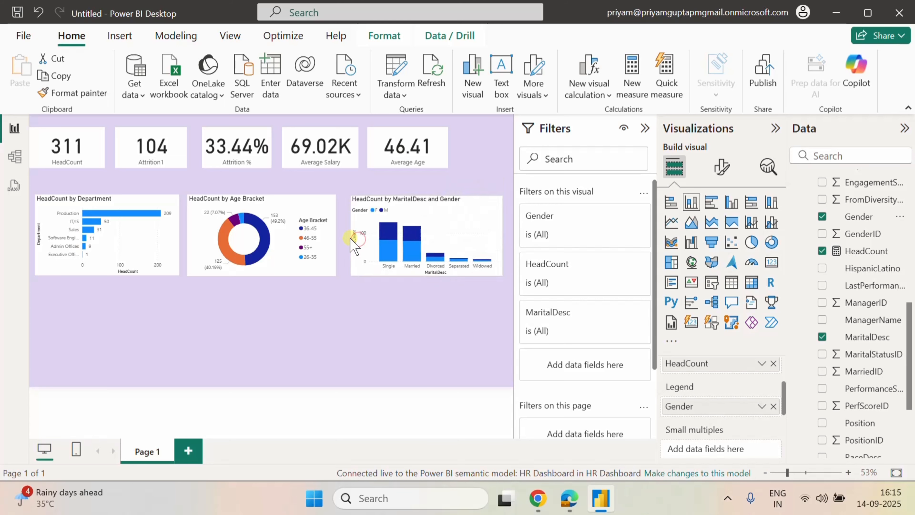
pyautogui.click(438, 329)
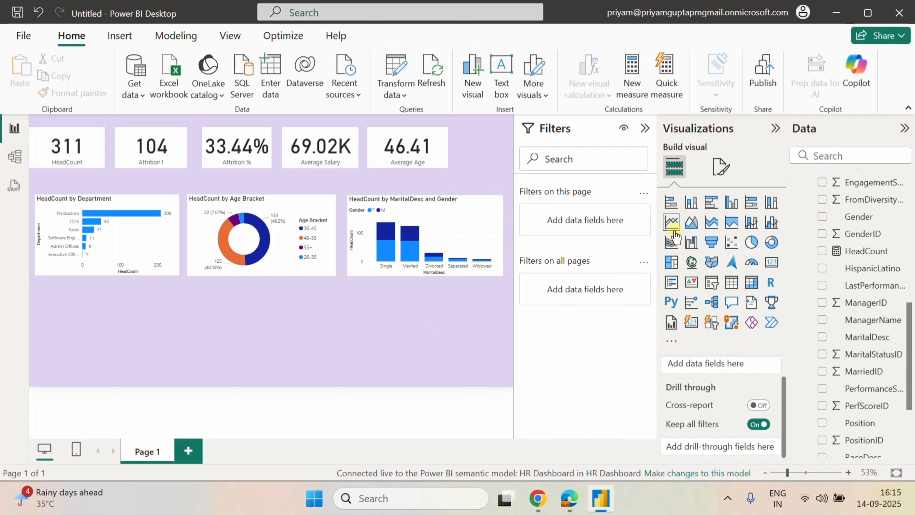
# Insert a line chart below the HeadCount by Department chart and enlarge it to the page's left and bottom edges.
pyautogui.click(671, 222)
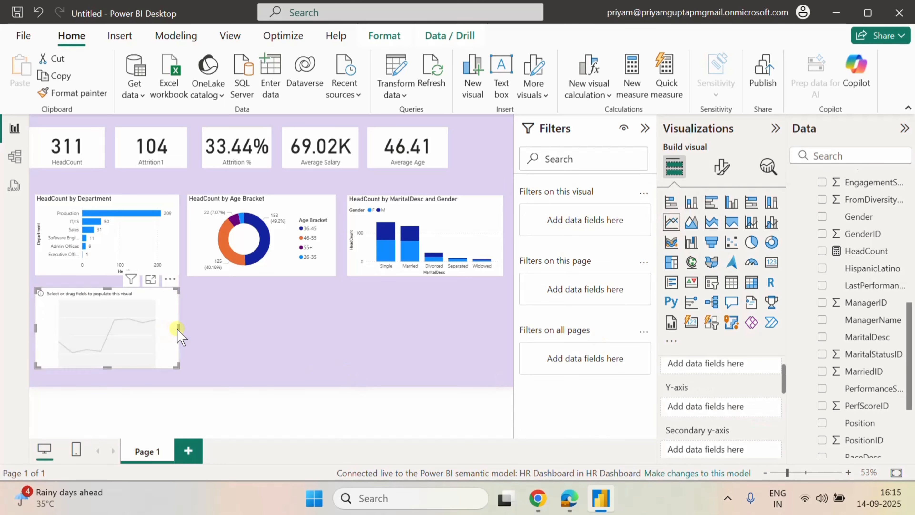
pyautogui.moveTo(177, 328); pyautogui.dragTo(241, 344)
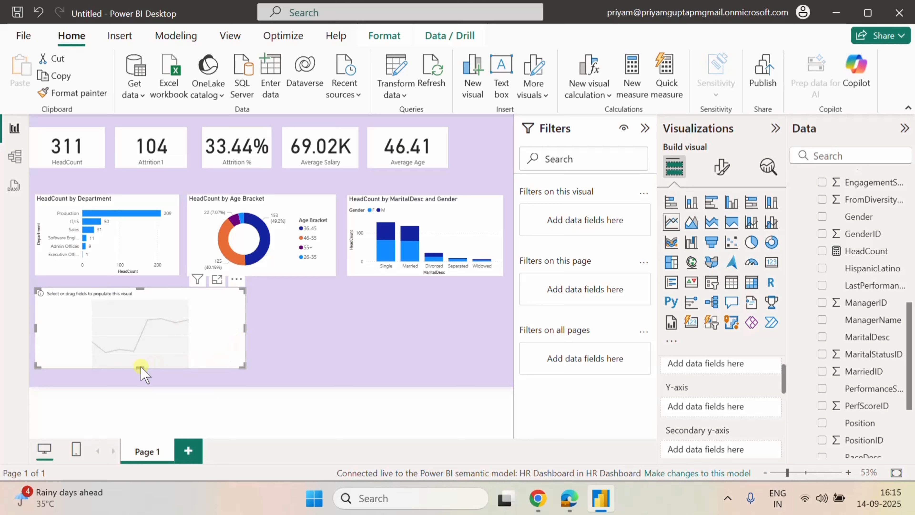
pyautogui.moveTo(45, 333); pyautogui.dragTo(39, 335)
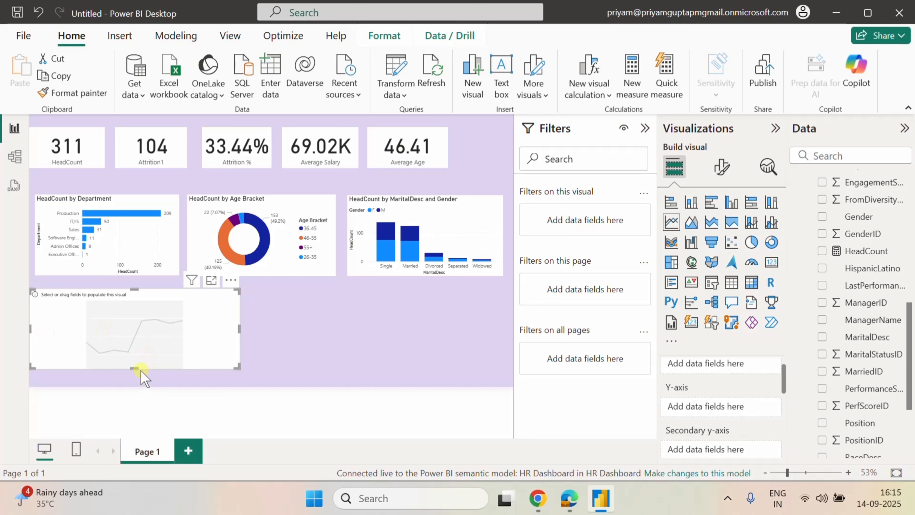
pyautogui.moveTo(136, 369); pyautogui.dragTo(138, 385)
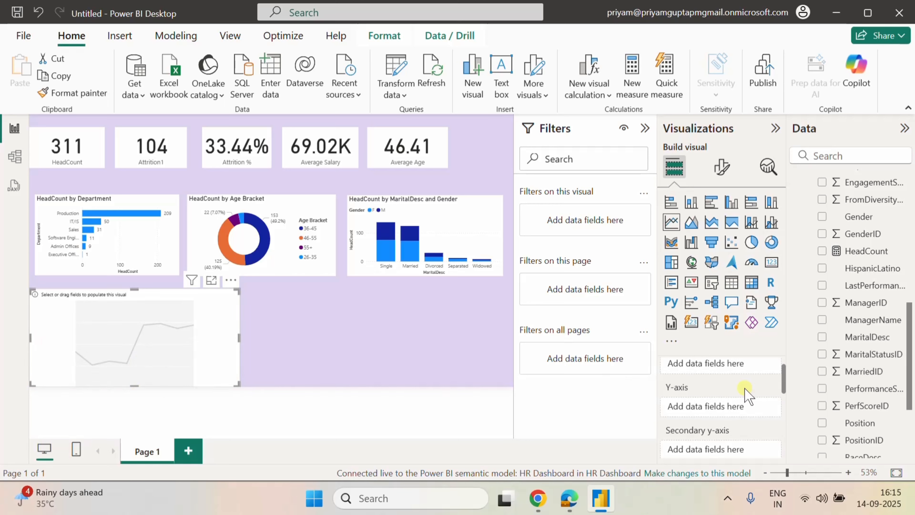
# Set DateofHire as the line chart's X-axis.
pyautogui.scroll(1, 740, 403)
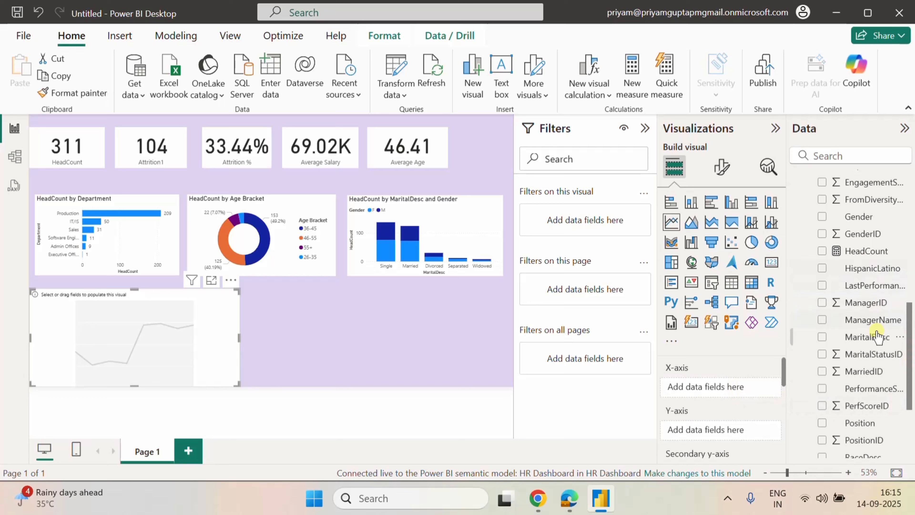
pyautogui.scroll(-2, 879, 404)
pyautogui.scroll(-4, 879, 404)
pyautogui.scroll(12, 879, 406)
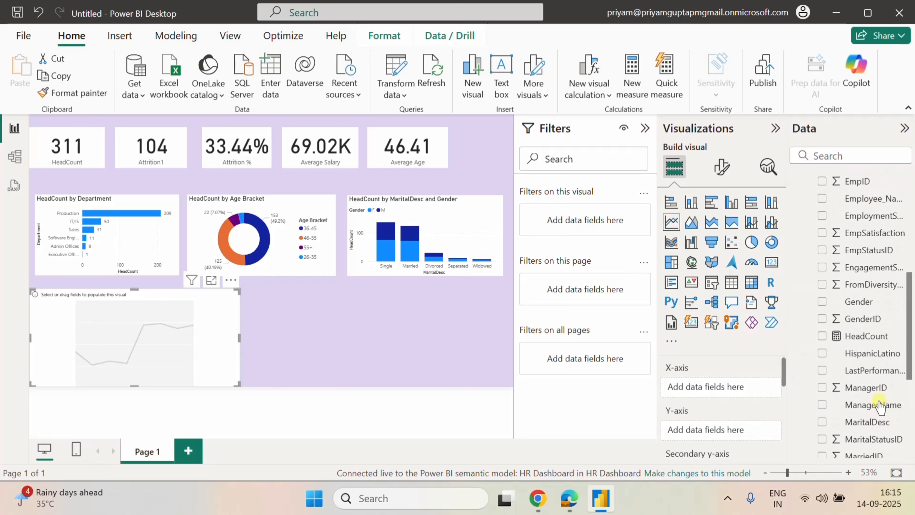
pyautogui.scroll(3, 879, 405)
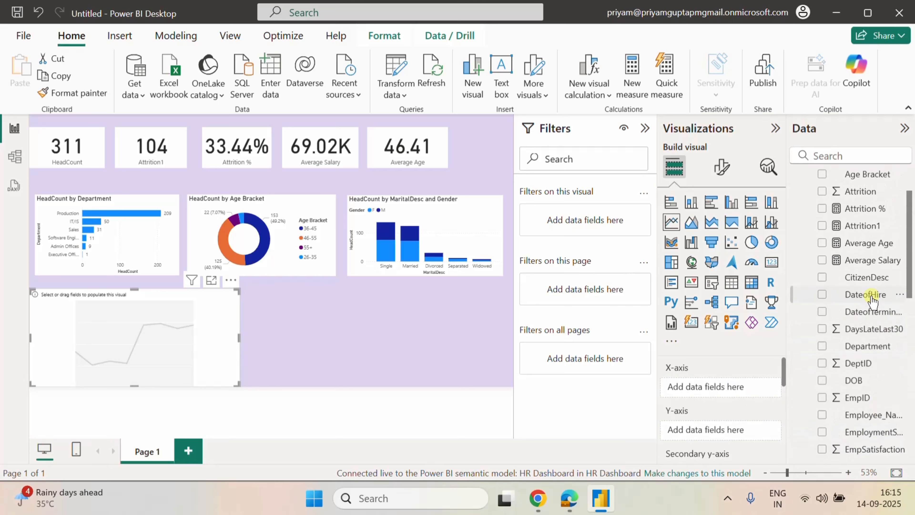
pyautogui.moveTo(869, 294); pyautogui.dragTo(770, 400)
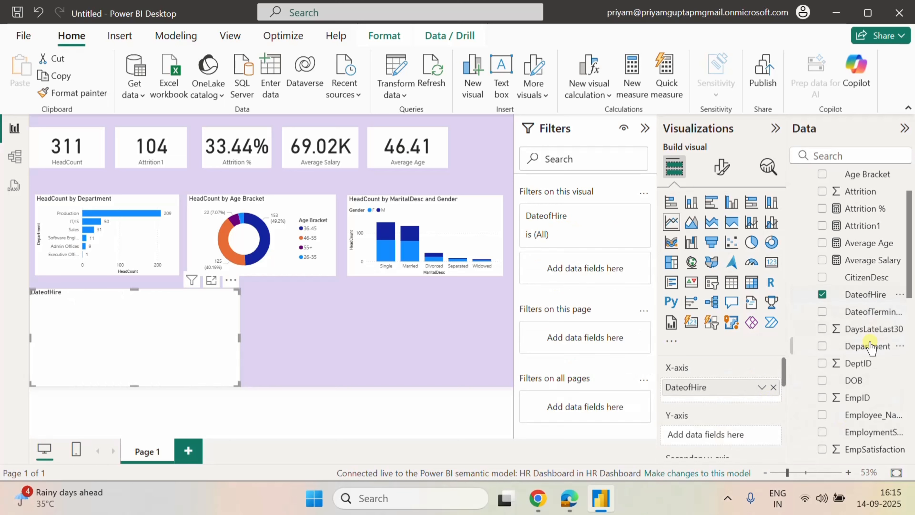
# Set HeadCount as the line chart's Y-axis and widen the chart across most of the page.
pyautogui.scroll(2, 870, 351)
pyautogui.scroll(-5, 872, 393)
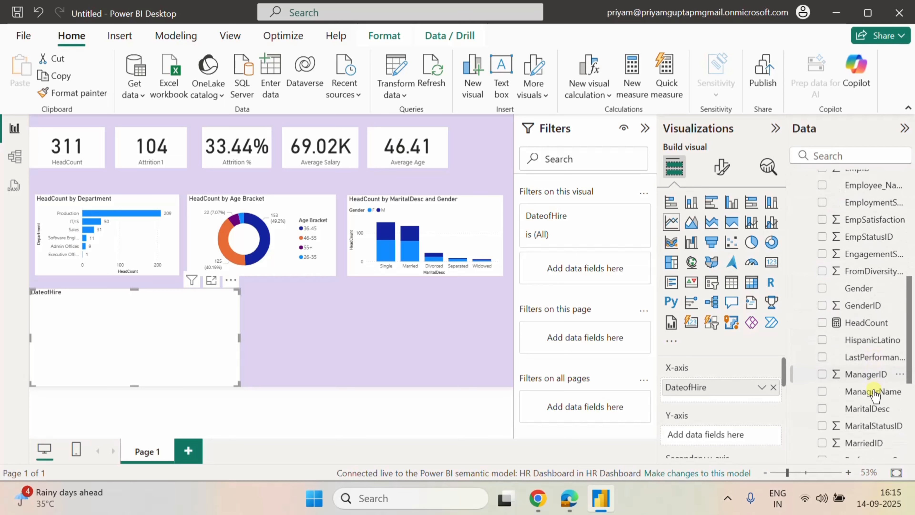
pyautogui.moveTo(867, 322); pyautogui.dragTo(760, 429)
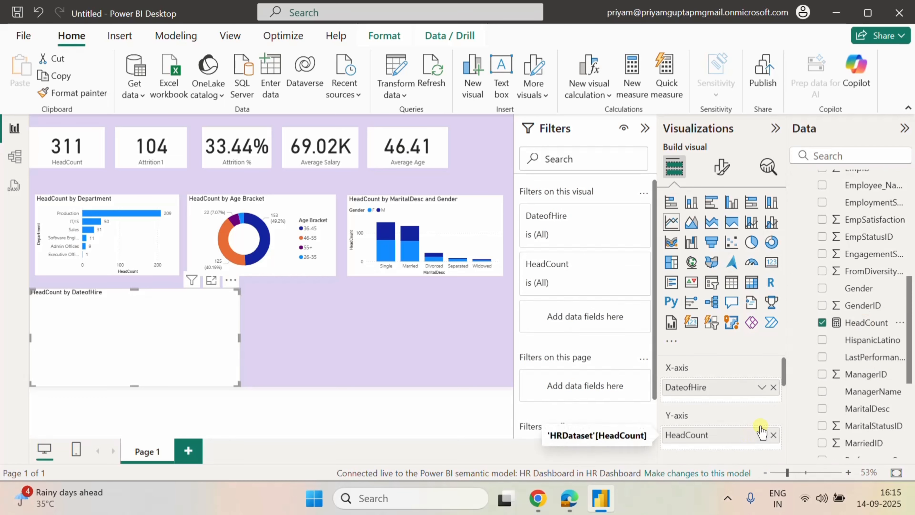
pyautogui.moveTo(238, 342); pyautogui.dragTo(386, 346)
pyautogui.moveTo(190, 304)
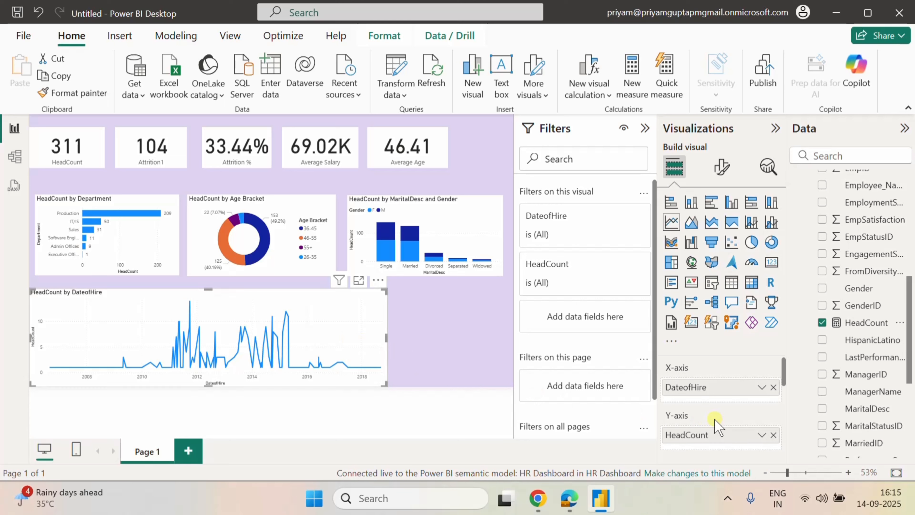
# Switch to the HR Dashboard semantic model in the browser and start a measure named Cumulative Headcount with the LASTDATE function.
pyautogui.click(569, 498)
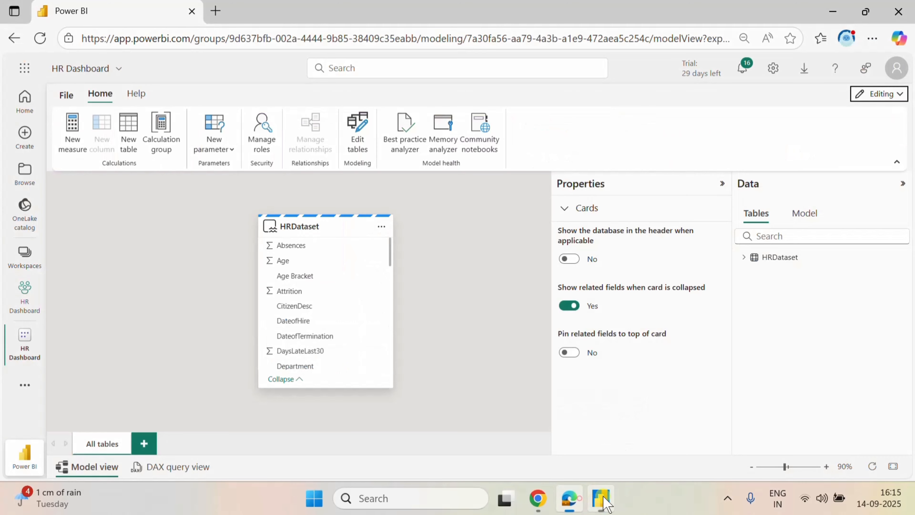
pyautogui.click(72, 138)
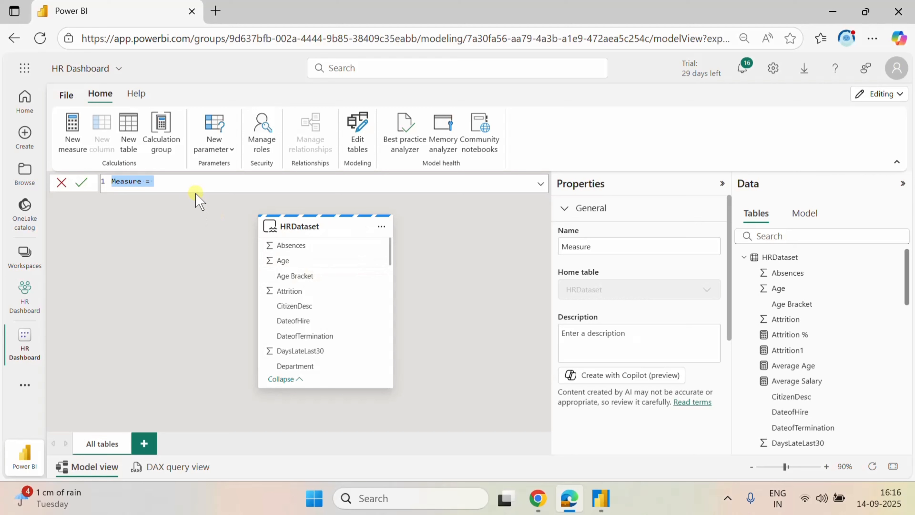
pyautogui.write('Cumulative Head')
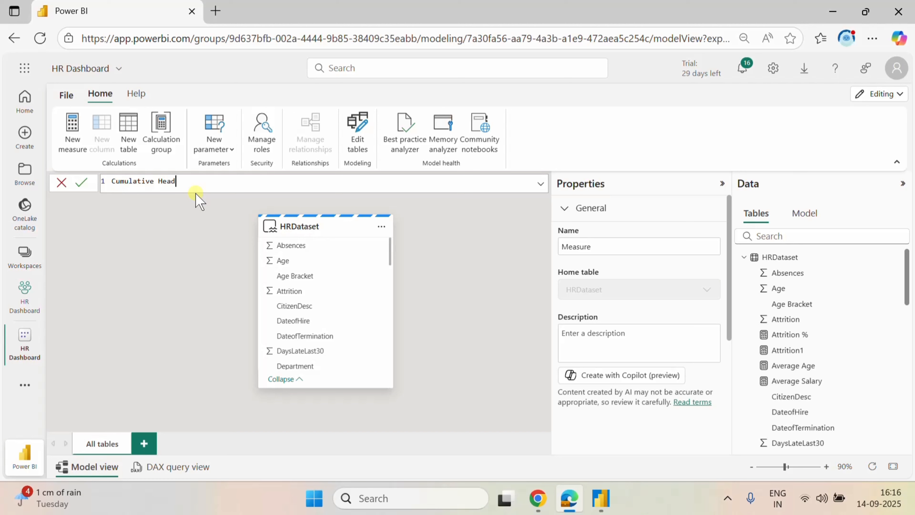
pyautogui.write('=last')
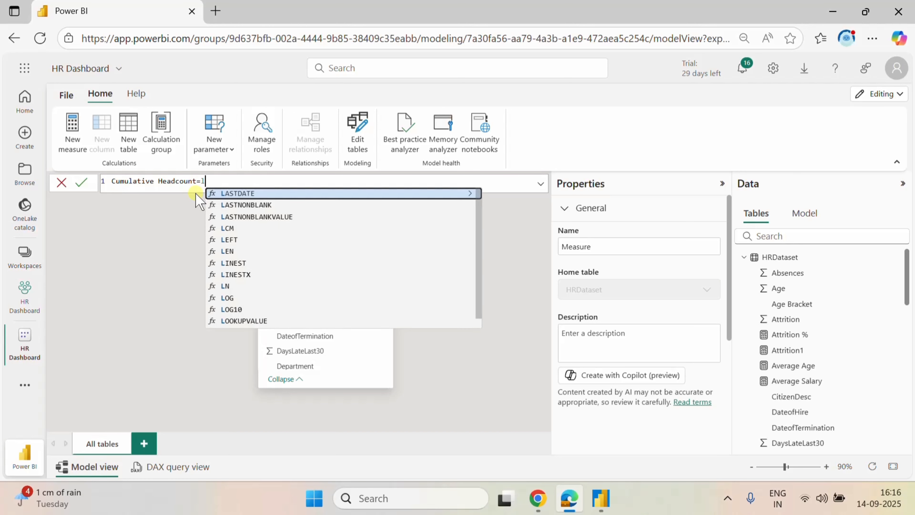
pyautogui.click(256, 193)
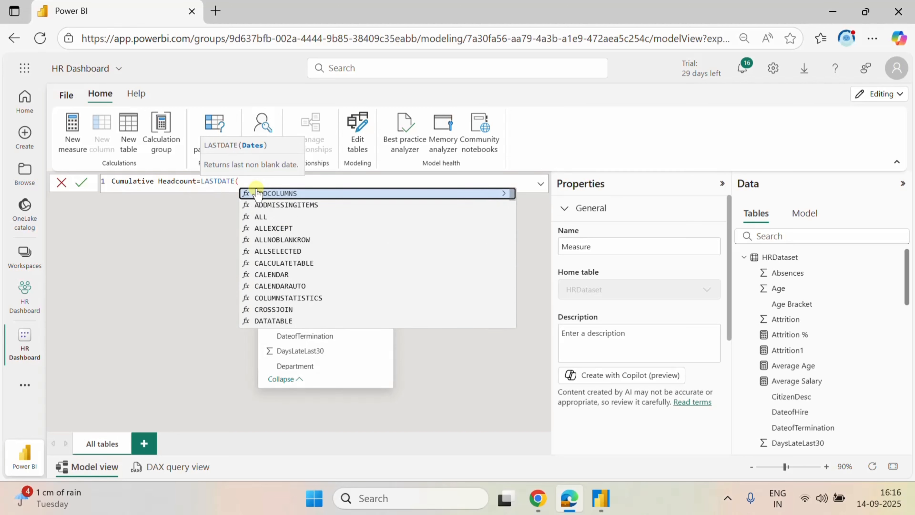
# Turn the LASTDATE call into a variable on its own line of the measure: VAR A=LASTDATE(HRDataset[DateofHire]).
pyautogui.click(200, 182)
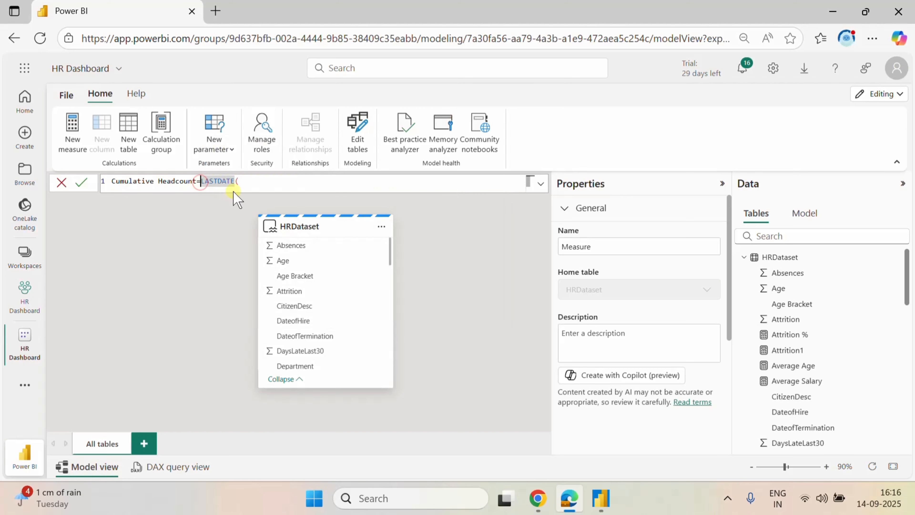
pyautogui.hotkey('shift', 'Return')
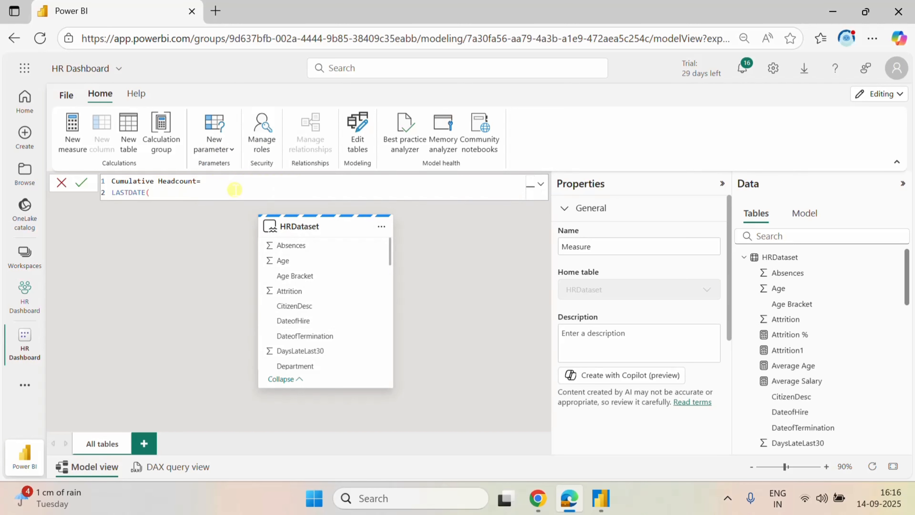
pyautogui.write('Var')
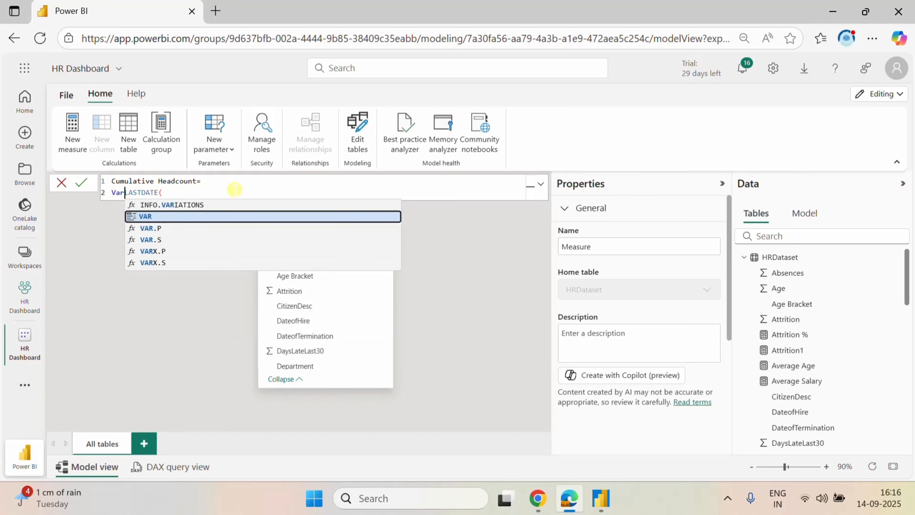
pyautogui.click(162, 216)
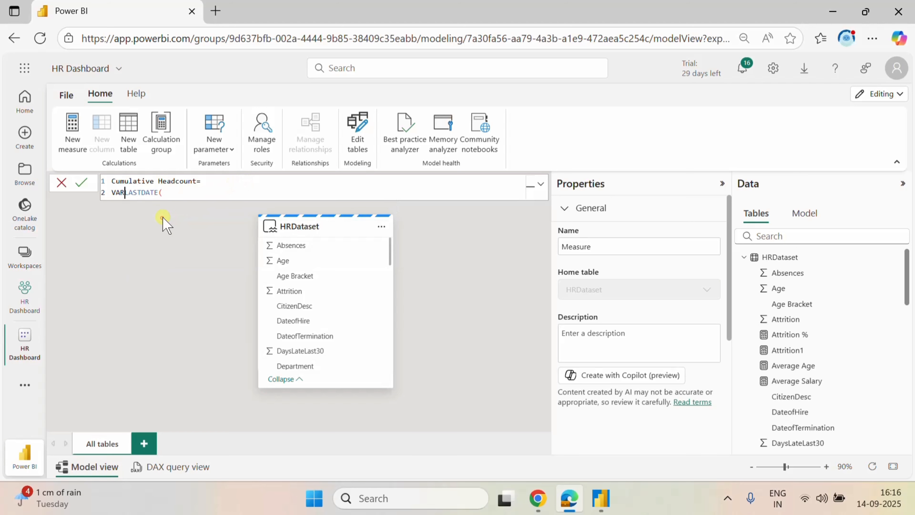
pyautogui.write('A=')
pyautogui.click(193, 194)
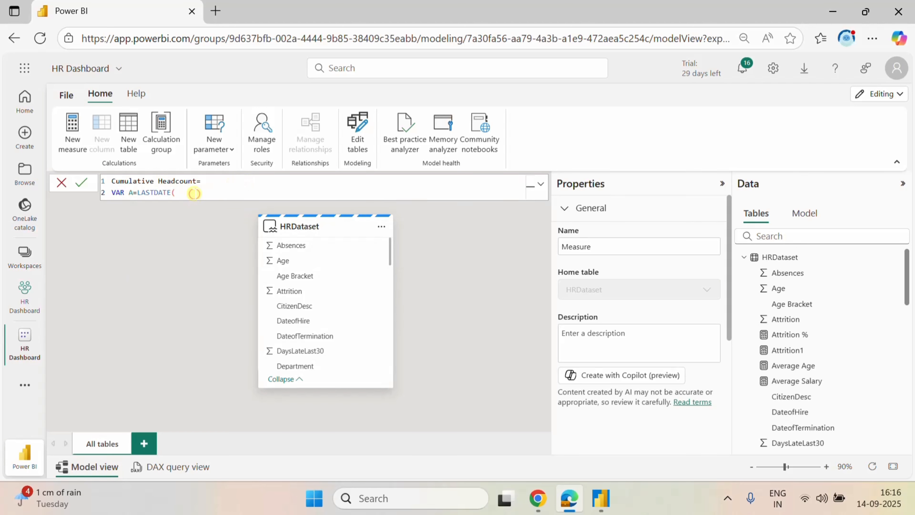
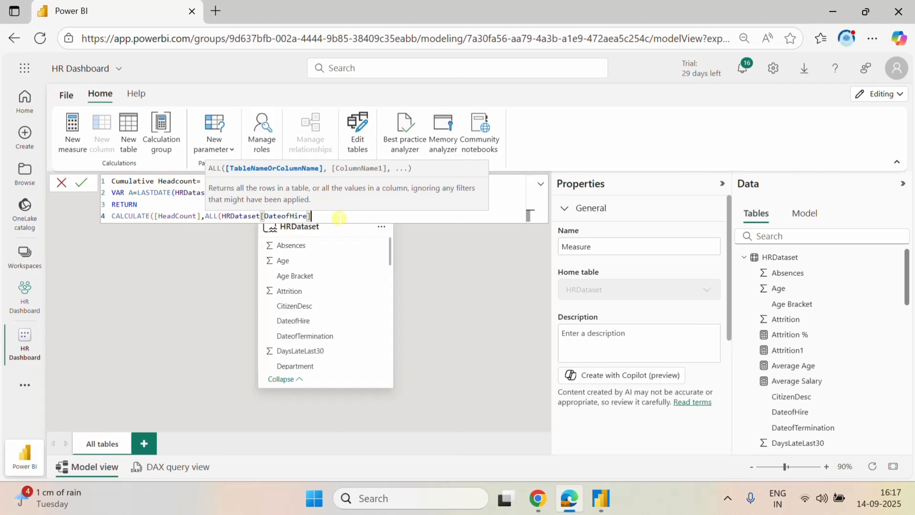
# Complete the returned expression as CALCULATE([HeadCount],ALL(HRDataset[DateofHire]),HRDataset[DateofHire]<A) and save the Cumulative Headcount measure.
pyautogui.write('),')
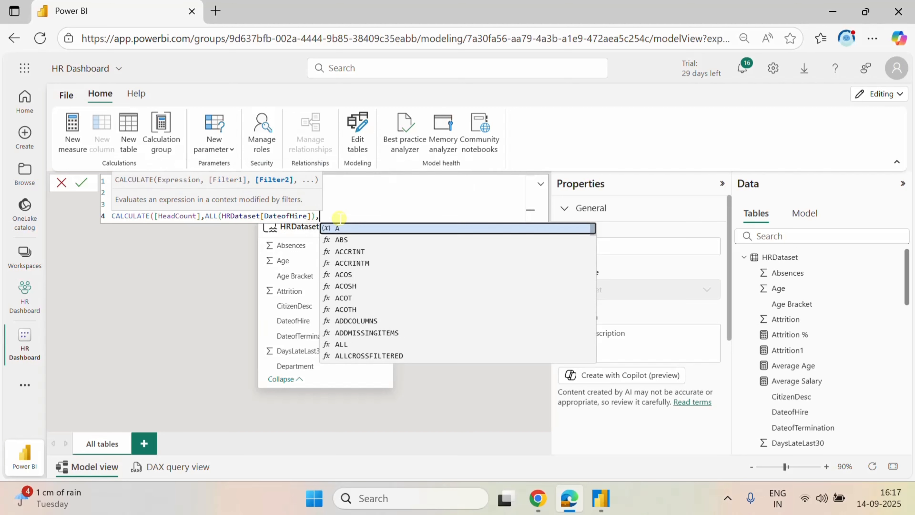
pyautogui.write('date')
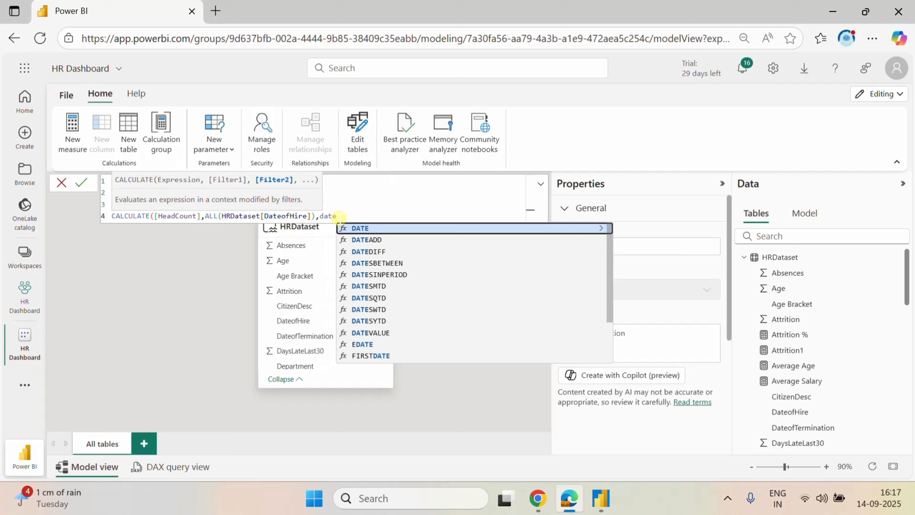
pyautogui.scroll(-2, 430, 280)
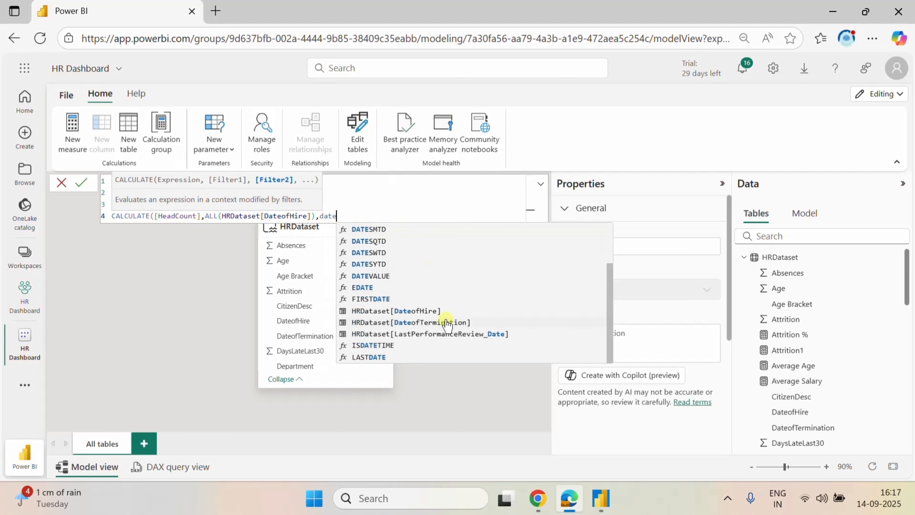
pyautogui.click(428, 311)
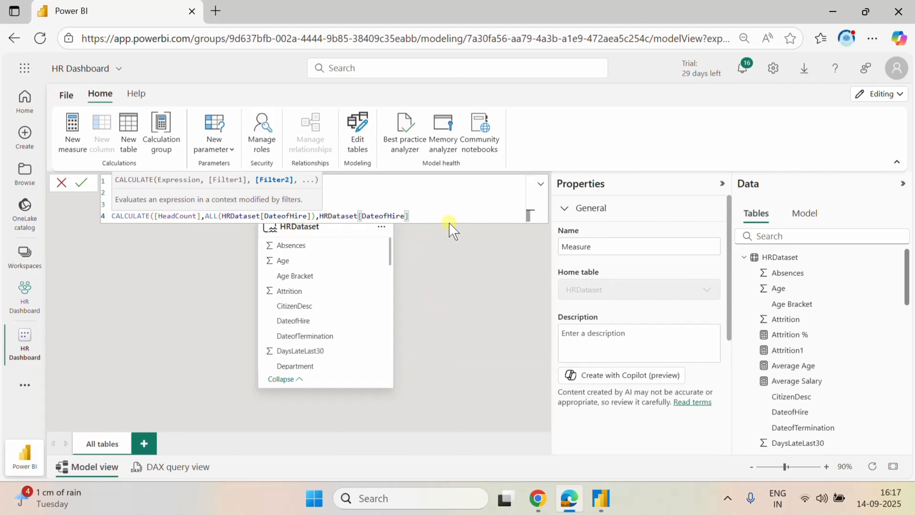
pyautogui.write('<a')
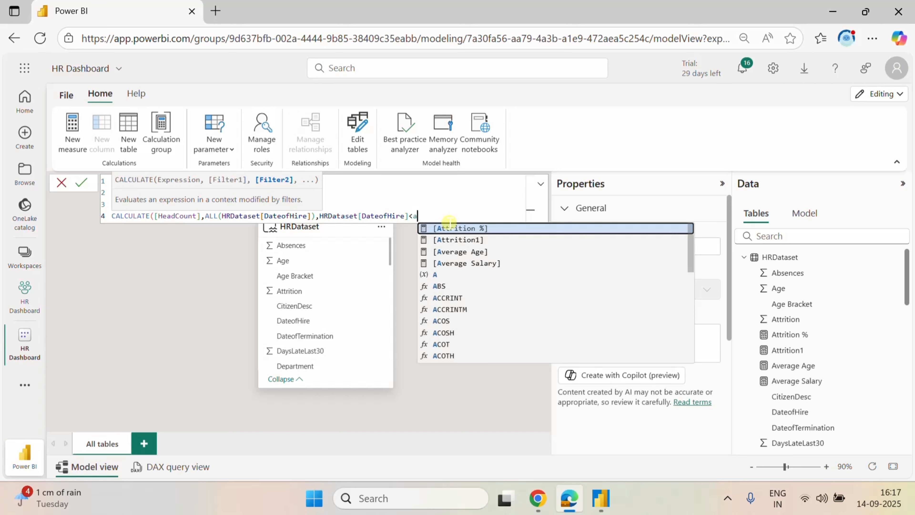
pyautogui.click(449, 273)
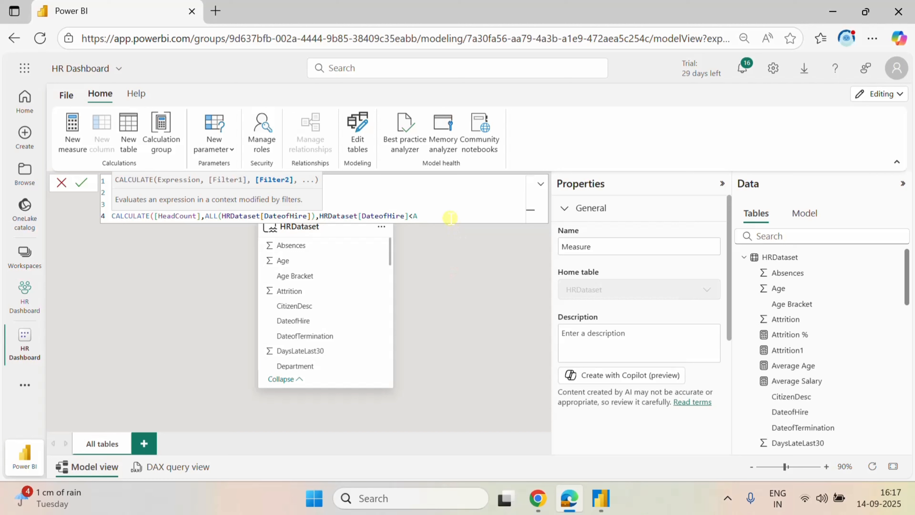
pyautogui.write(')')
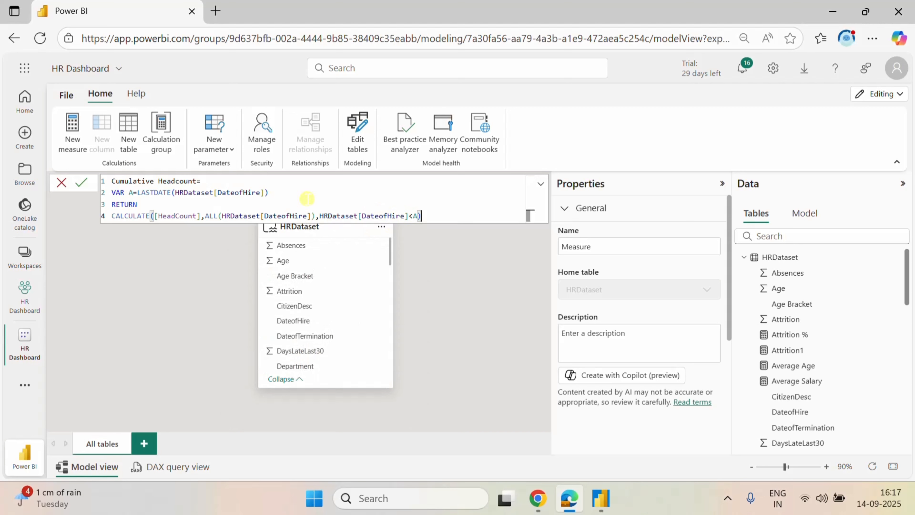
pyautogui.click(82, 183)
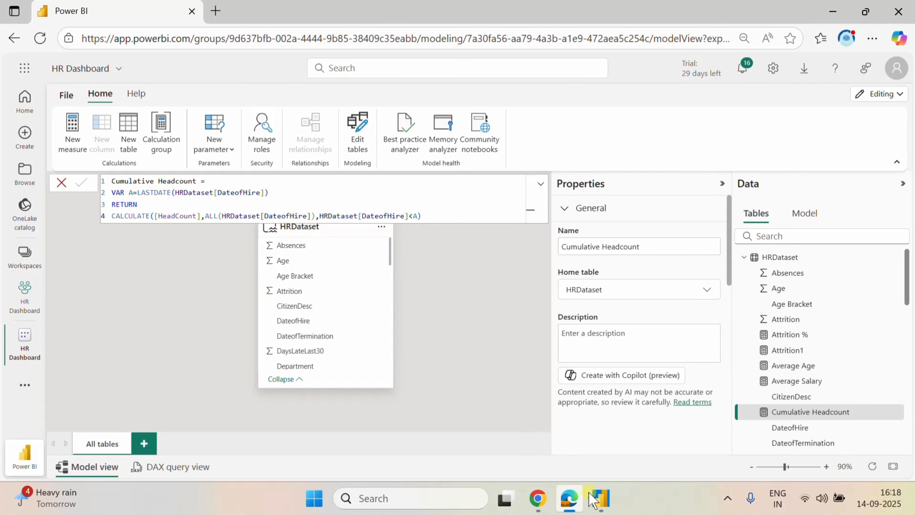
# Switch to the report in Power BI Desktop and add the Cumulative Headcount measure to the line chart's Y-axis alongside HeadCount.
pyautogui.click(600, 498)
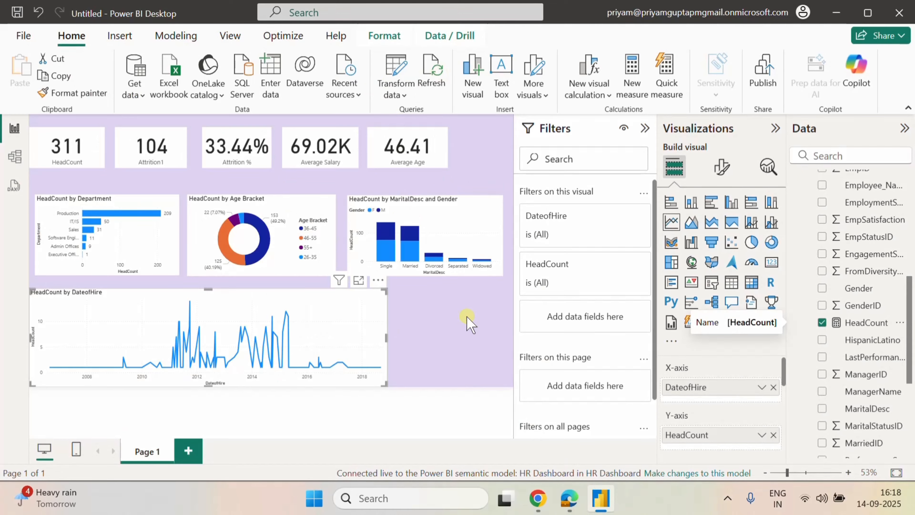
pyautogui.scroll(2, 861, 385)
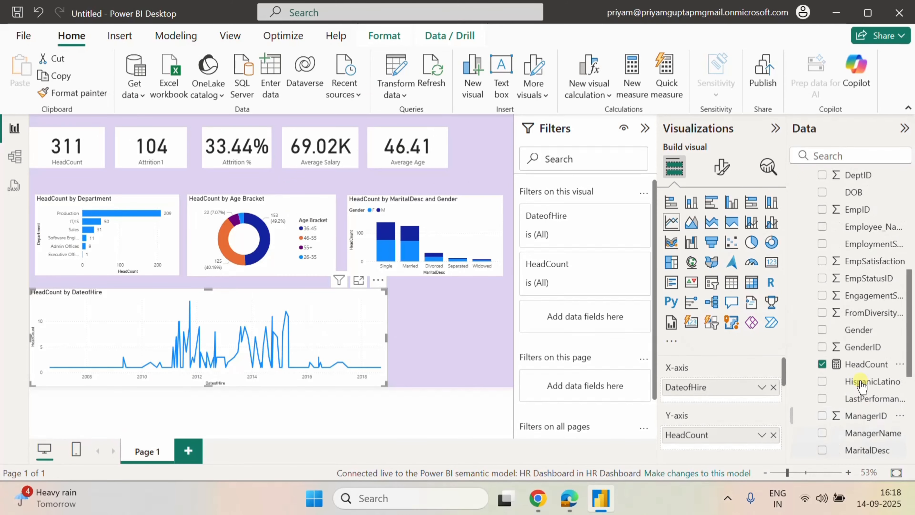
pyautogui.scroll(3, 860, 384)
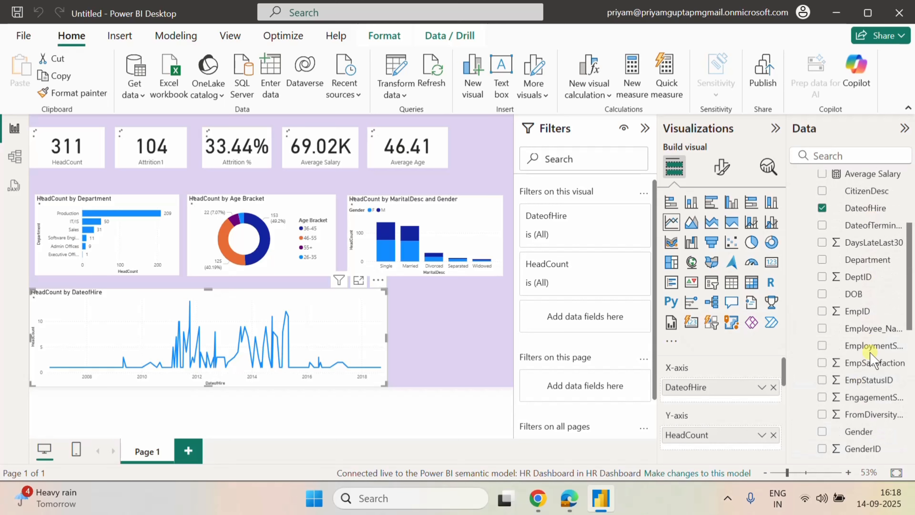
pyautogui.scroll(-2, 870, 305)
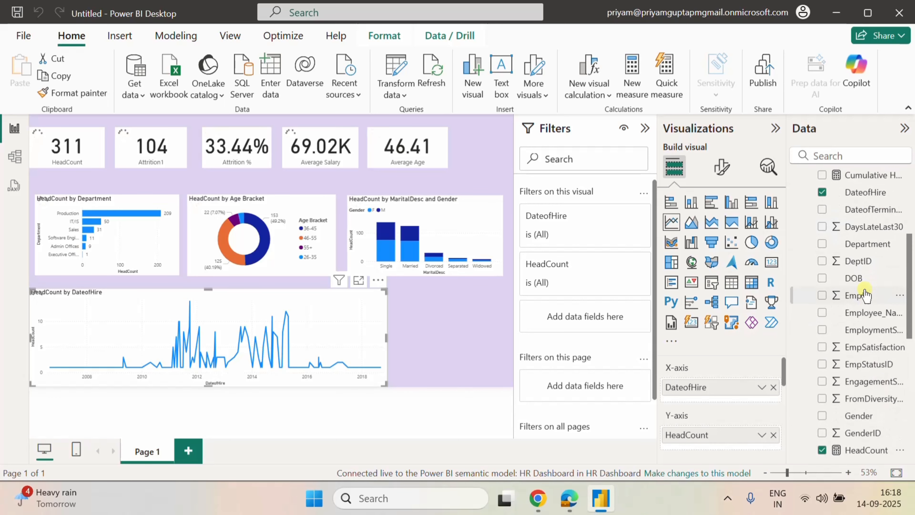
pyautogui.scroll(5, 864, 295)
pyautogui.moveTo(861, 351); pyautogui.dragTo(757, 440)
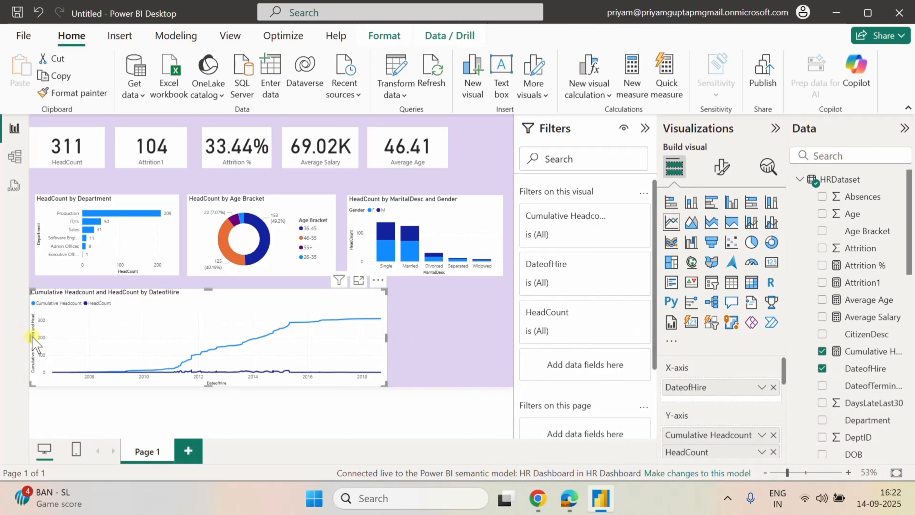
# Resize the cumulative headcount line chart to match the width of the MaritalDesc and Gender chart directly above it.
pyautogui.moveTo(386, 336); pyautogui.dragTo(502, 337)
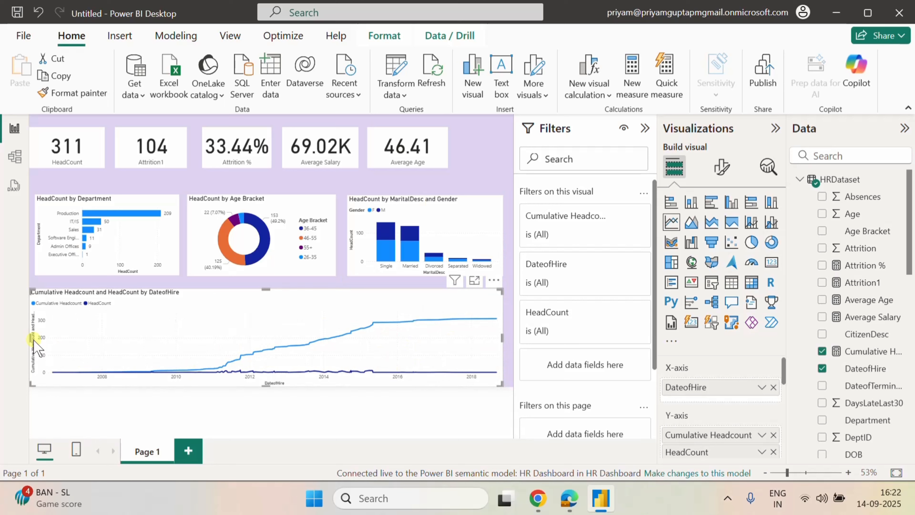
pyautogui.moveTo(32, 338)
pyautogui.mouseDown()
pyautogui.moveTo(358, 343)
pyautogui.moveTo(335, 346)
pyautogui.moveTo(346, 346)
pyautogui.mouseUp()
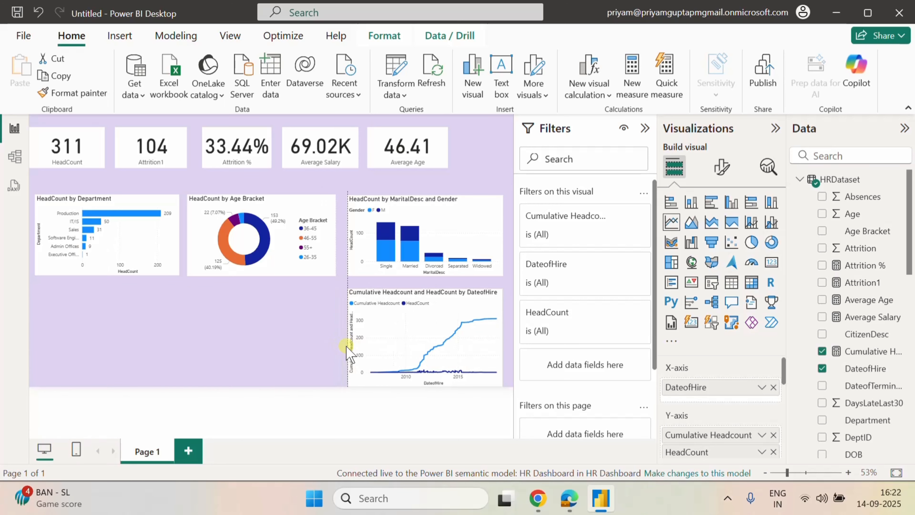
# Insert a new line chart in the space below the Age Bracket donut chart and set DateofHire as its X-axis.
pyautogui.click(240, 326)
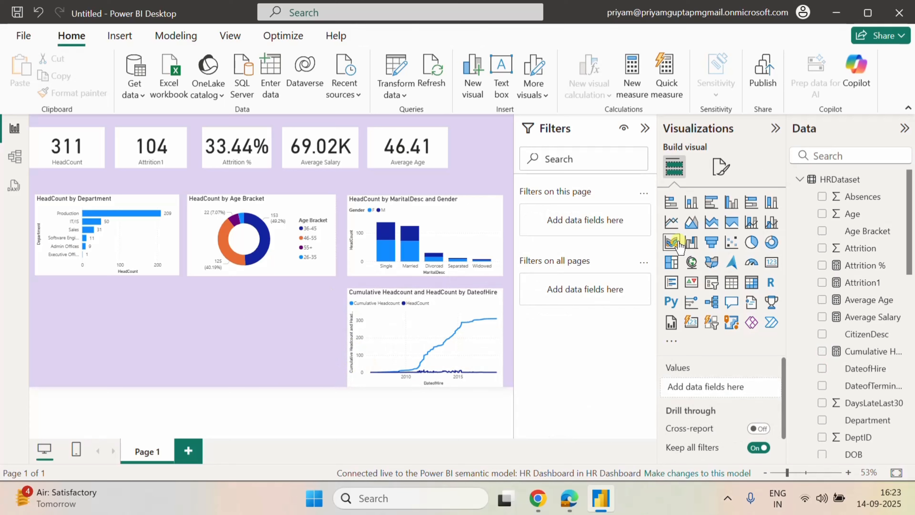
pyautogui.click(671, 221)
pyautogui.moveTo(137, 309); pyautogui.dragTo(290, 317)
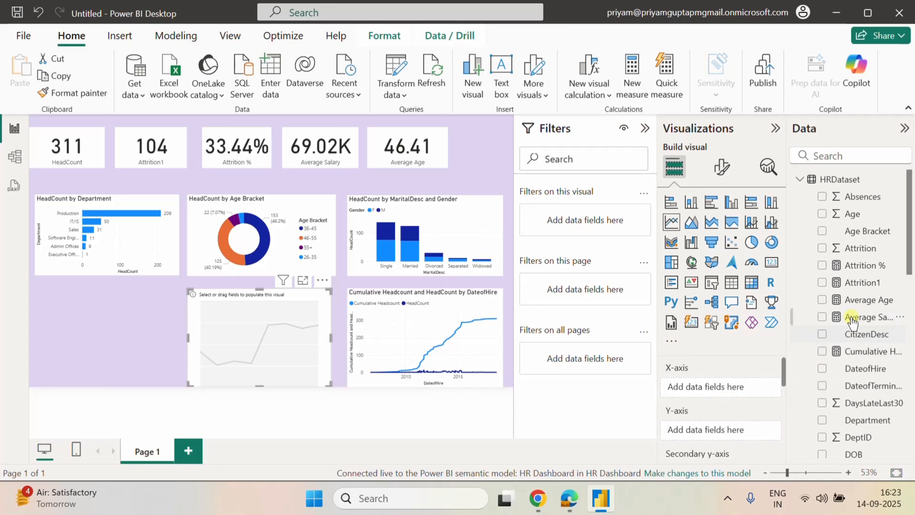
pyautogui.scroll(-3, 888, 384)
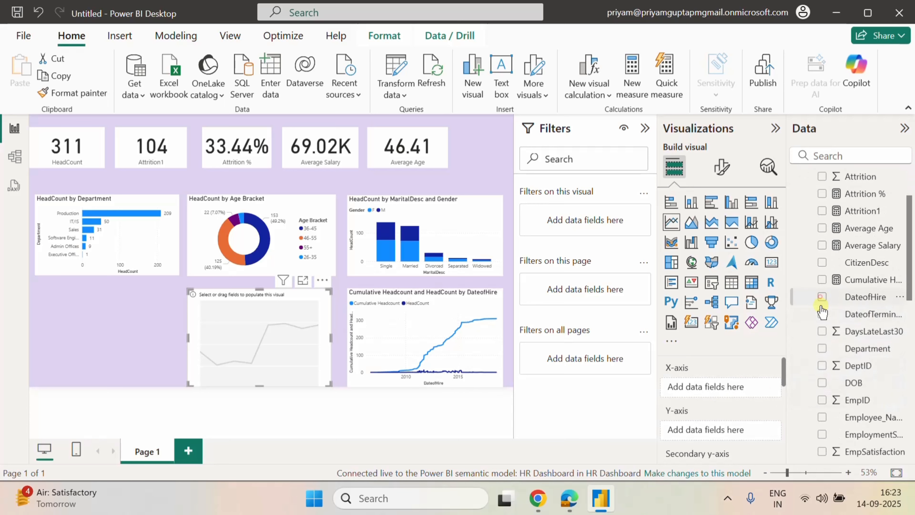
pyautogui.click(822, 296)
# Set Attrition1 as the Y-axis of the new line chart below the donut chart.
pyautogui.scroll(-2, 739, 423)
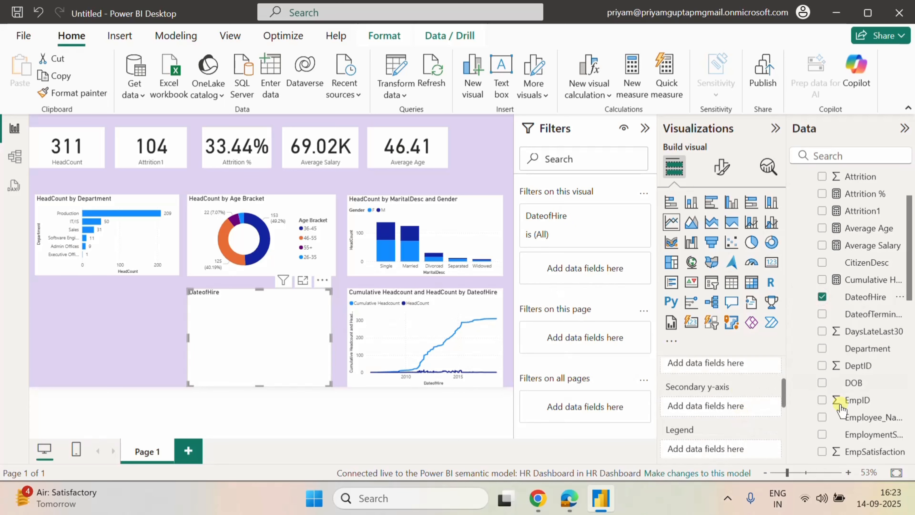
pyautogui.scroll(3, 879, 331)
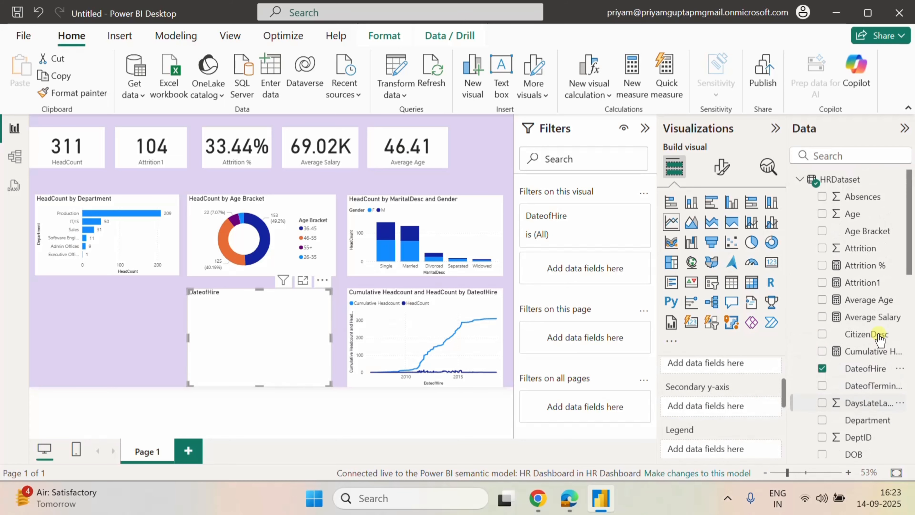
pyautogui.scroll(2, 749, 389)
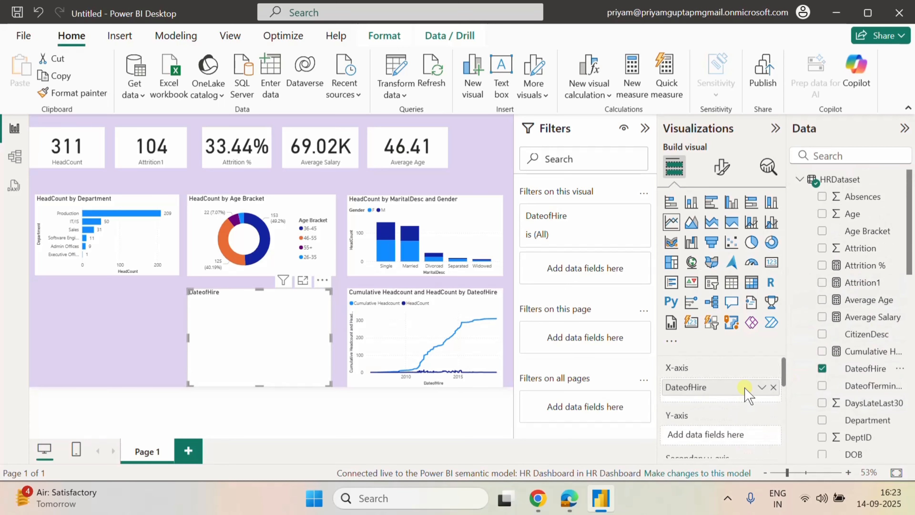
pyautogui.click(823, 283)
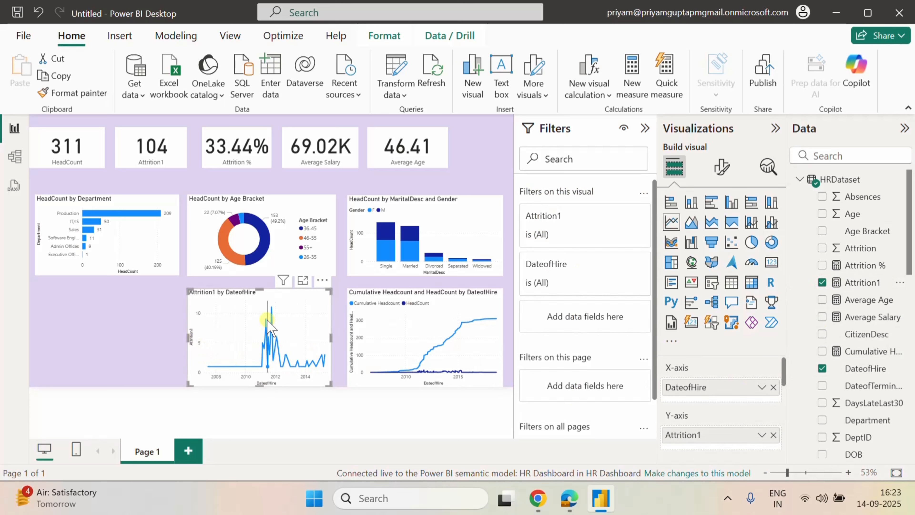
pyautogui.moveTo(267, 320)
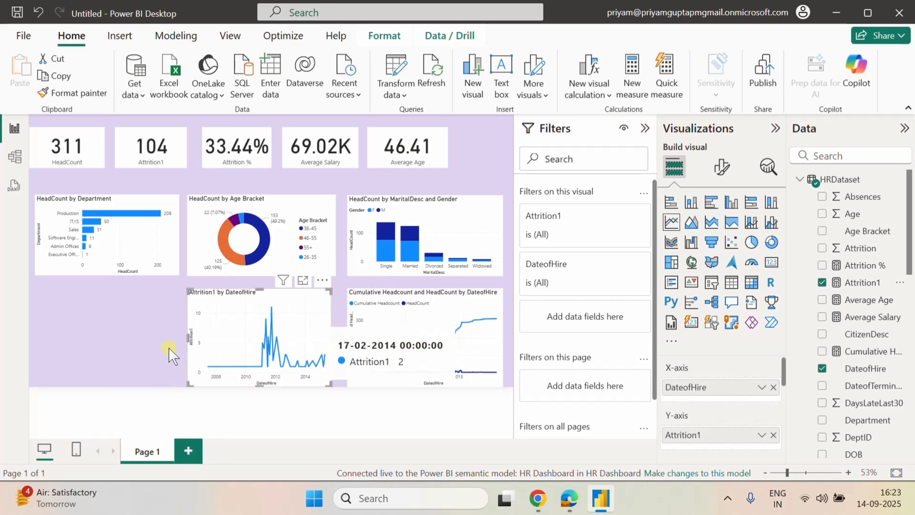
# Insert a stacked column chart in the empty space below the department chart and set HeadCount as its Y-axis.
pyautogui.click(173, 326)
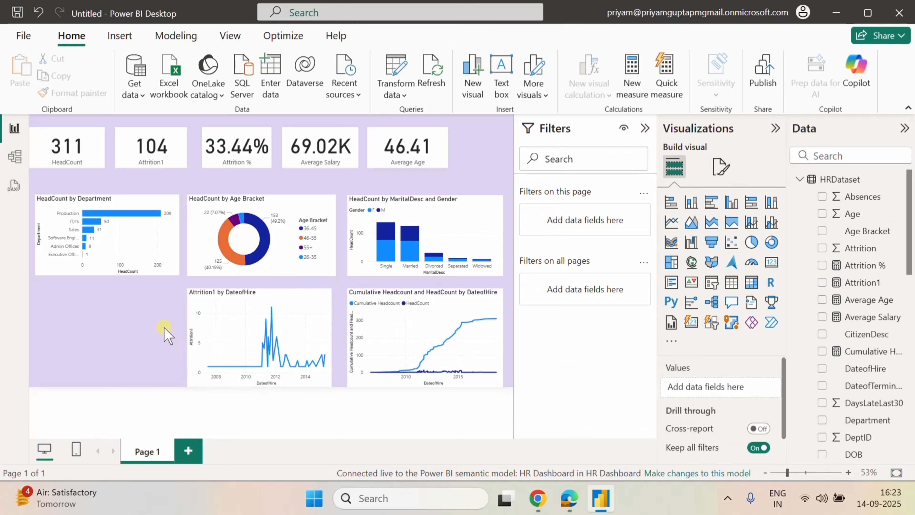
pyautogui.click(690, 209)
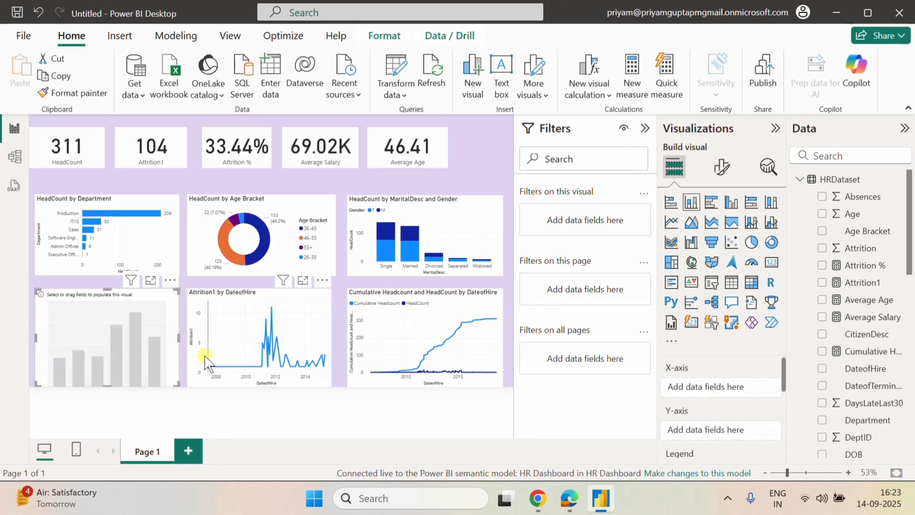
pyautogui.moveTo(205, 362)
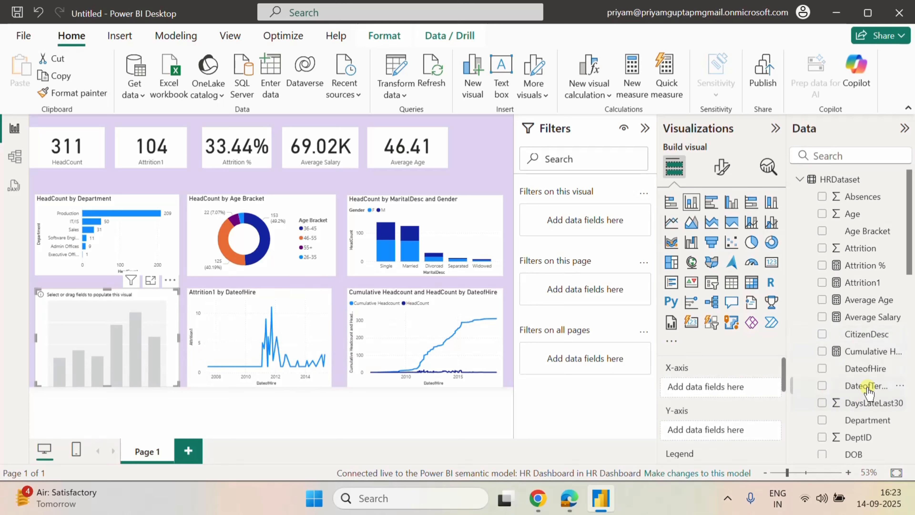
pyautogui.scroll(-8, 867, 374)
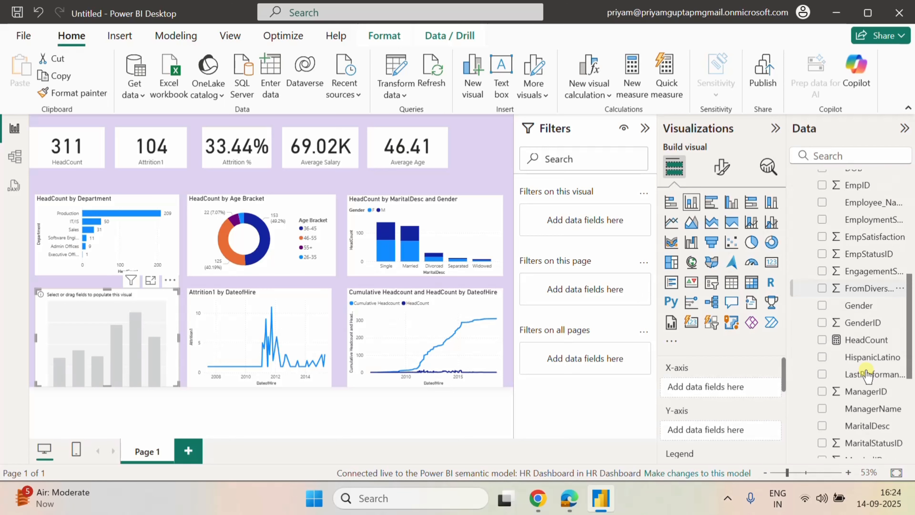
pyautogui.click(822, 340)
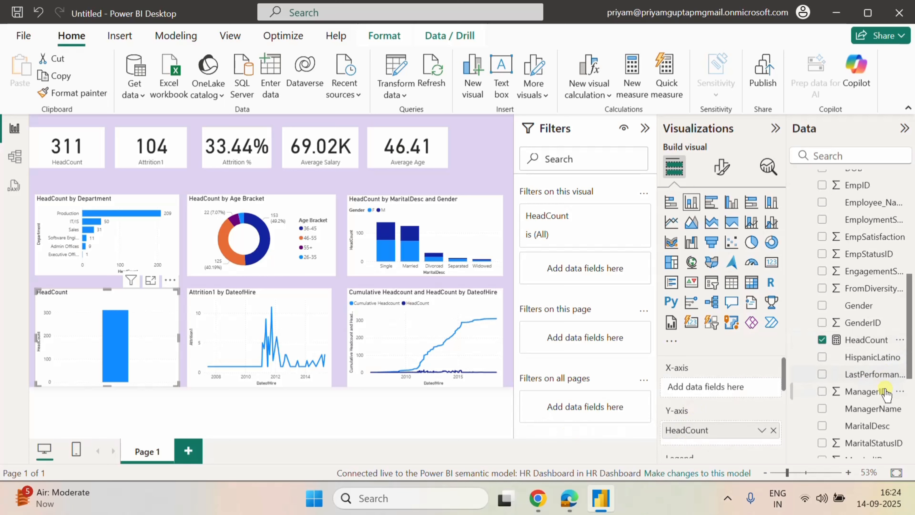
pyautogui.scroll(5, 828, 404)
pyautogui.scroll(-9, 823, 341)
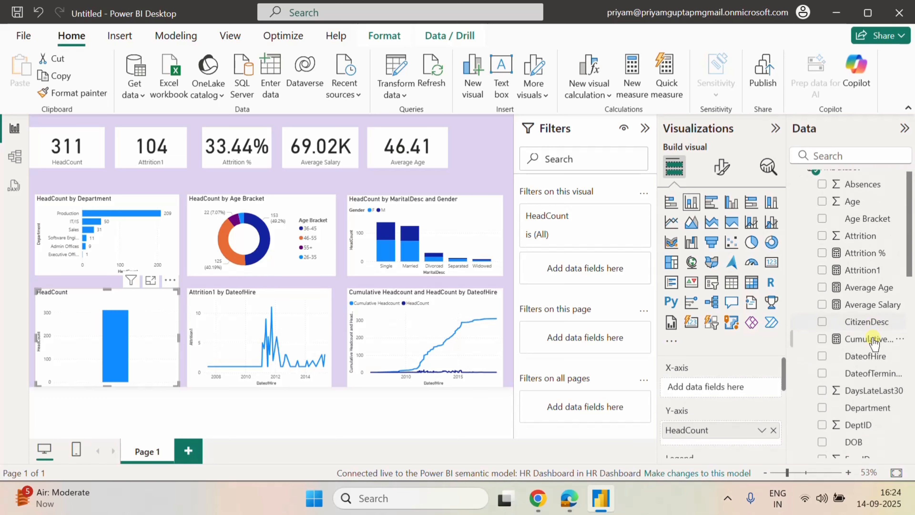
# Add the RecruitmentSource field to the X-axis of the HeadCount column chart below HeadCount by Department.
pyautogui.moveTo(873, 346); pyautogui.dragTo(754, 388)
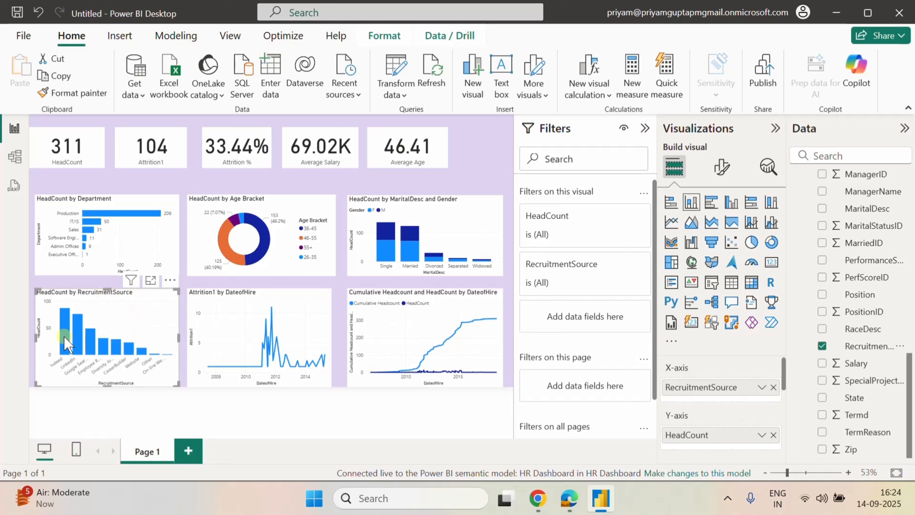
pyautogui.moveTo(64, 339)
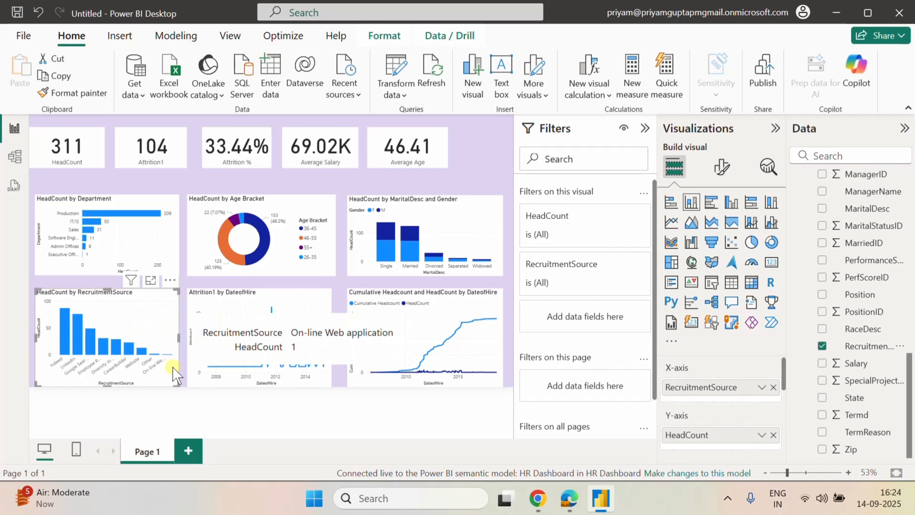
pyautogui.click(208, 410)
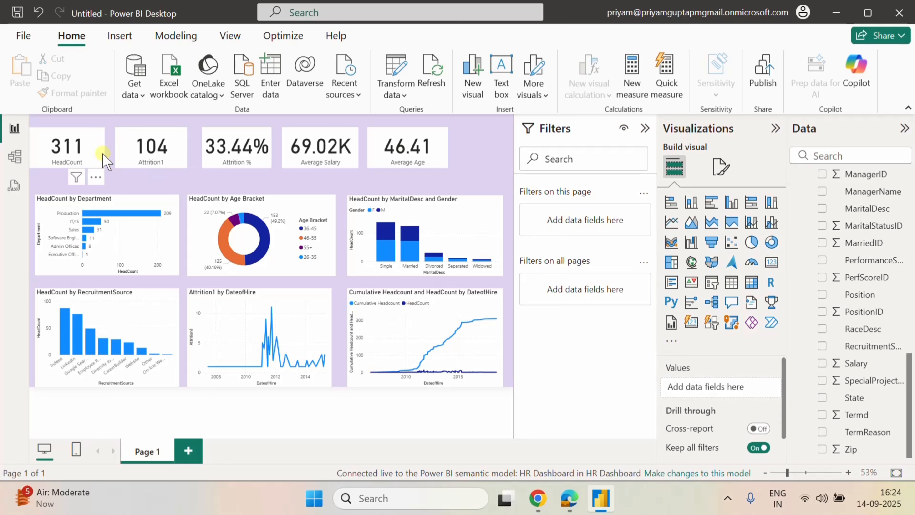
# Move the five KPI cards down together until they sit just above the upper row of charts.
pyautogui.click(100, 159)
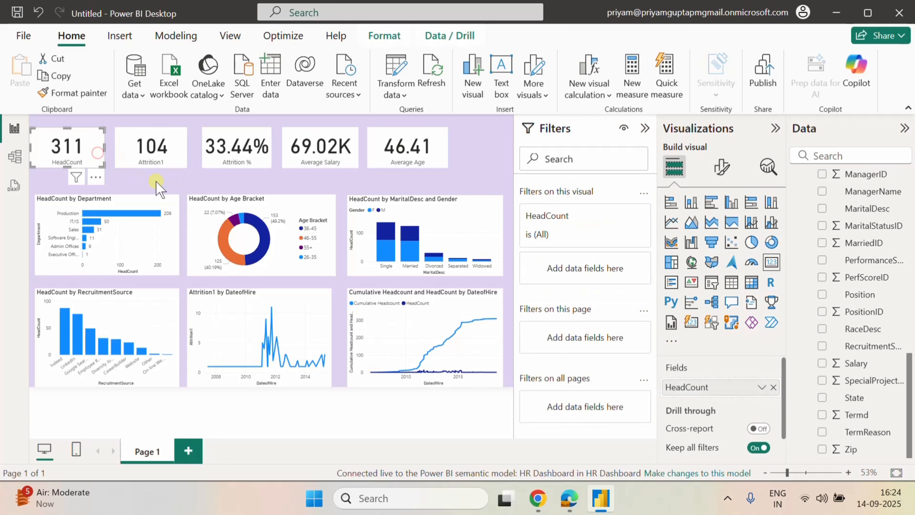
pyautogui.keyDown('ctrl'); pyautogui.click(140, 159); pyautogui.keyUp('ctrl')
pyautogui.keyDown('ctrl'); pyautogui.click(249, 148); pyautogui.keyUp('ctrl')
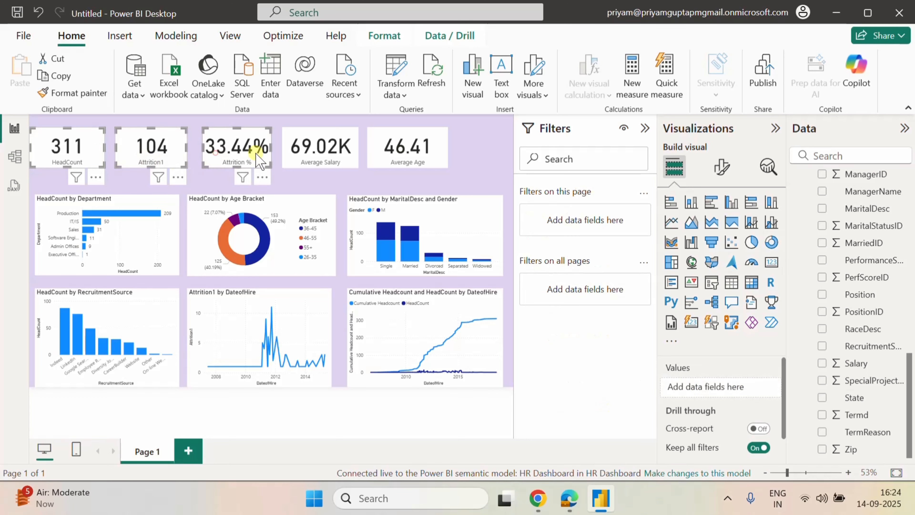
pyautogui.keyDown('ctrl'); pyautogui.click(295, 150); pyautogui.keyUp('ctrl')
pyautogui.keyDown('ctrl'); pyautogui.click(374, 160); pyautogui.keyUp('ctrl')
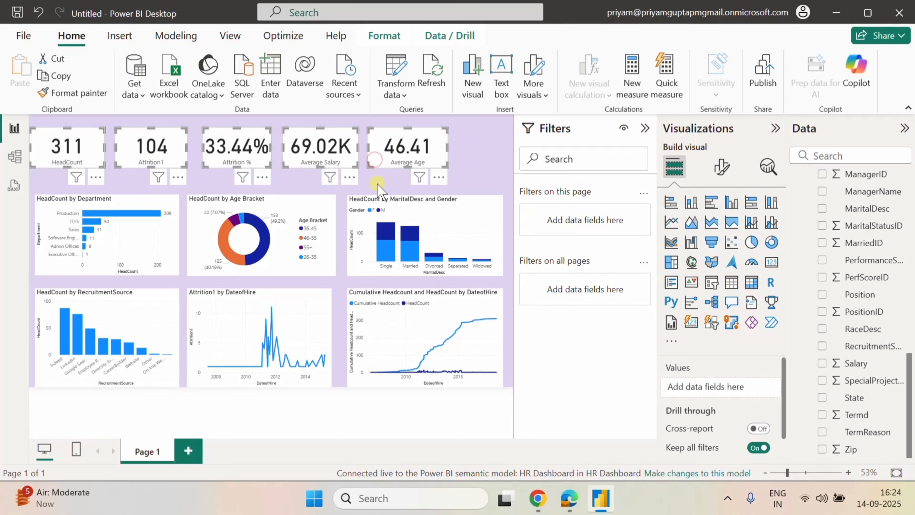
pyautogui.press('Down')
pyautogui.press('Down')
pyautogui.press('Down')
pyautogui.press('Down')
pyautogui.press('Down')
pyautogui.press('Down')
pyautogui.press('Down')
pyautogui.press('Down')
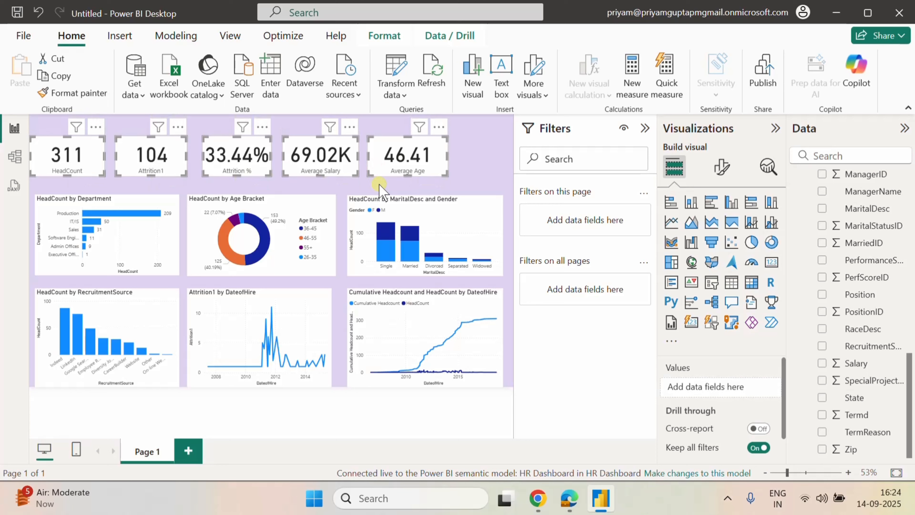
pyautogui.press('Down')
pyautogui.press('Down')
pyautogui.press('Down')
pyautogui.press('Down')
pyautogui.press('Down')
pyautogui.press('Down')
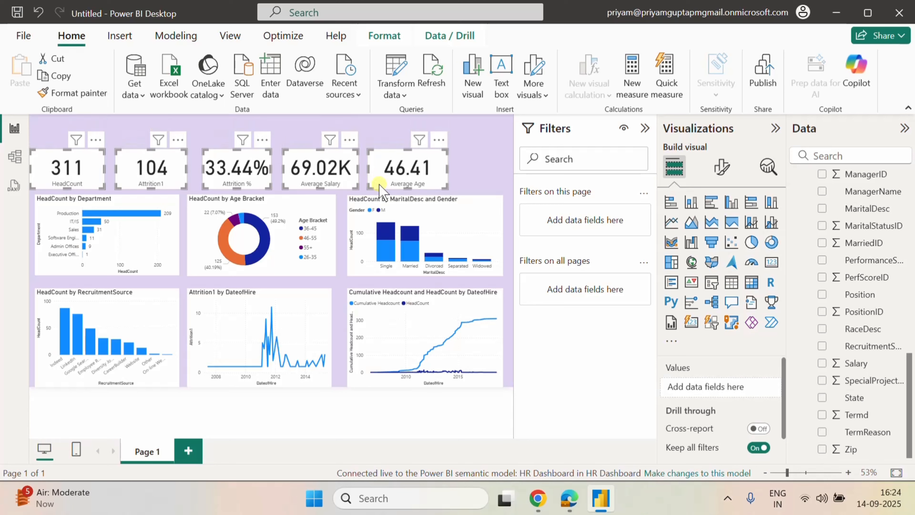
pyautogui.press('Down')
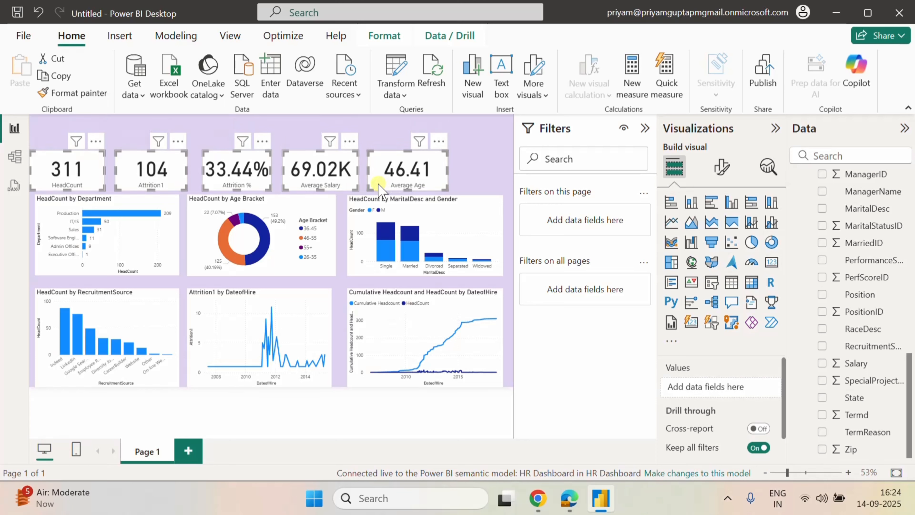
# Nudge the Department, Age Bracket and MaritalDesc and Gender charts down together, closing the gap to the lower chart row.
pyautogui.click(102, 238)
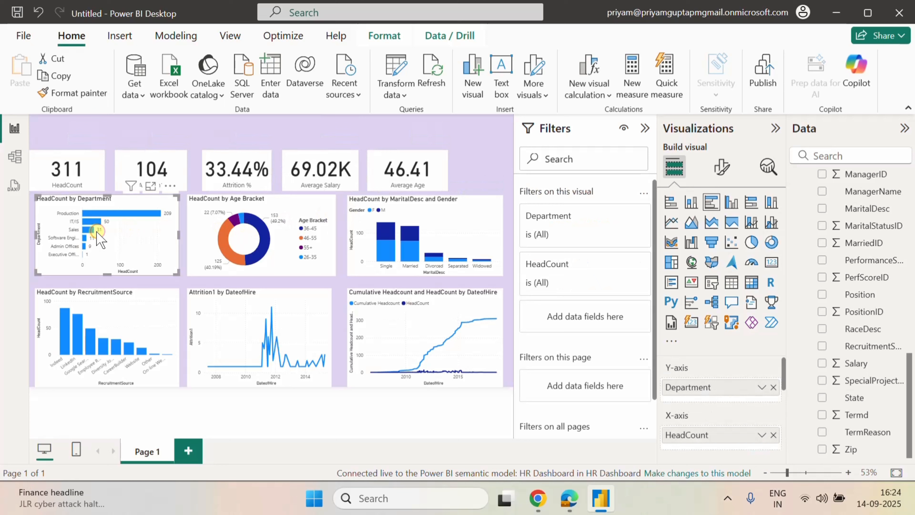
pyautogui.keyDown('ctrl'); pyautogui.click(202, 241); pyautogui.keyUp('ctrl')
pyautogui.keyDown('ctrl'); pyautogui.click(436, 249); pyautogui.keyUp('ctrl')
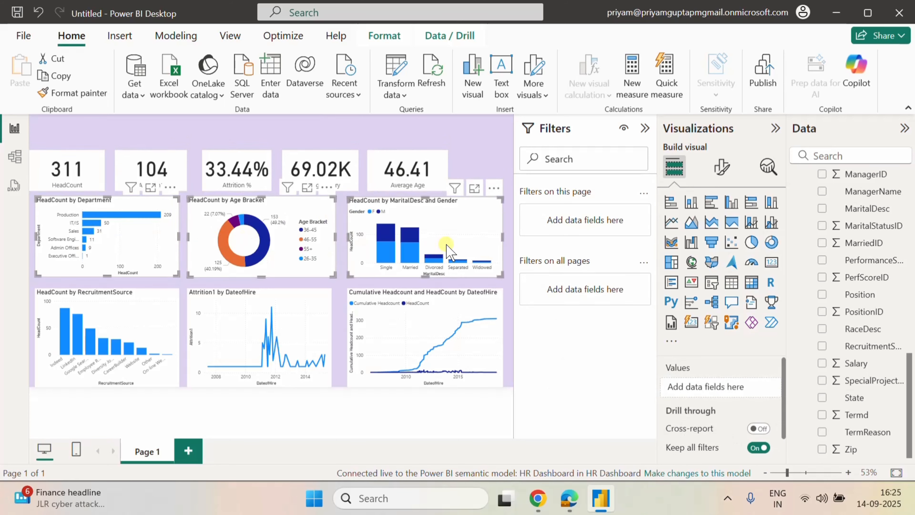
pyautogui.press('Down')
pyautogui.press('Down')
pyautogui.press('Down')
pyautogui.press('Down')
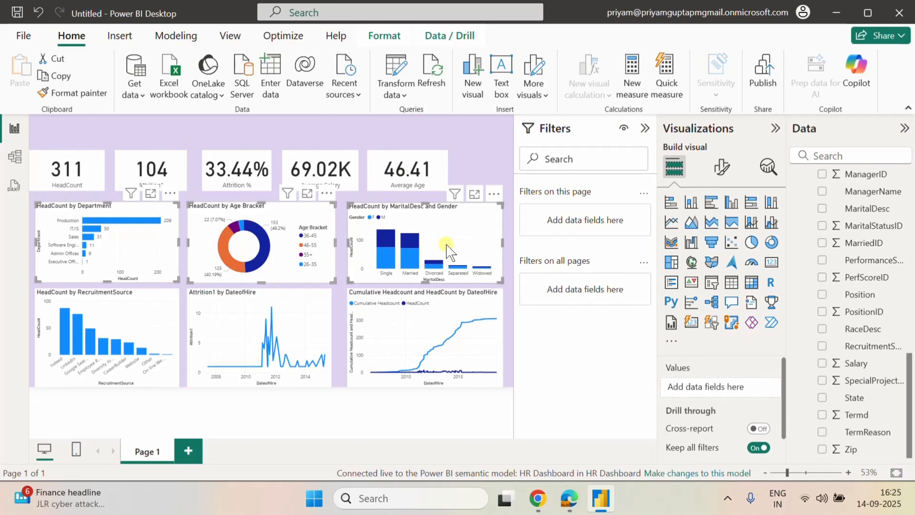
pyautogui.click(471, 138)
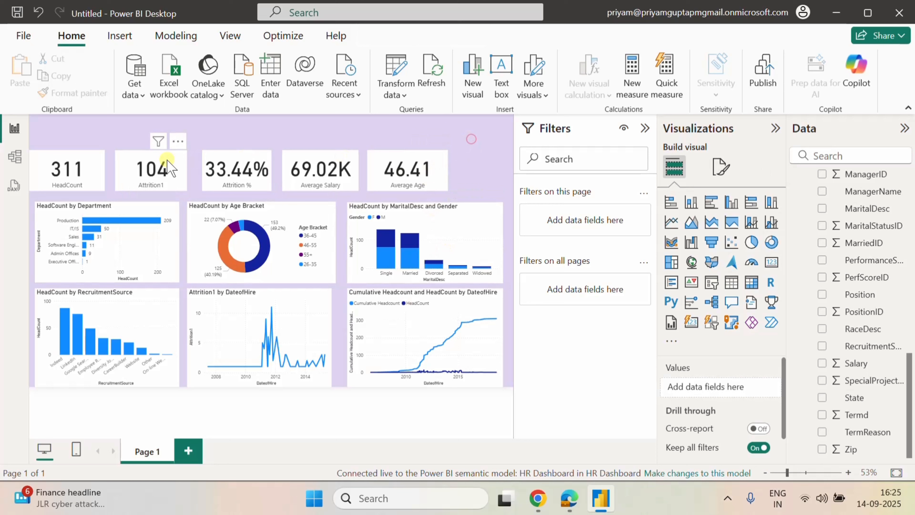
# Nudge the five KPI cards slightly further down together, closer to the upper row of charts.
pyautogui.click(79, 173)
pyautogui.keyDown('ctrl'); pyautogui.click(220, 173); pyautogui.keyUp('ctrl')
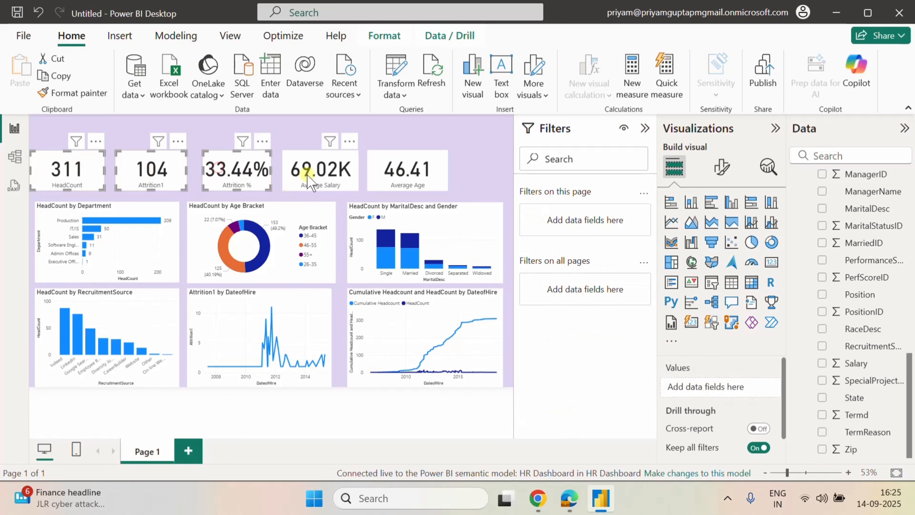
pyautogui.keyDown('ctrl'); pyautogui.click(306, 172); pyautogui.keyUp('ctrl')
pyautogui.keyDown('ctrl'); pyautogui.click(399, 171); pyautogui.keyUp('ctrl')
pyautogui.press('Down')
pyautogui.press('Down')
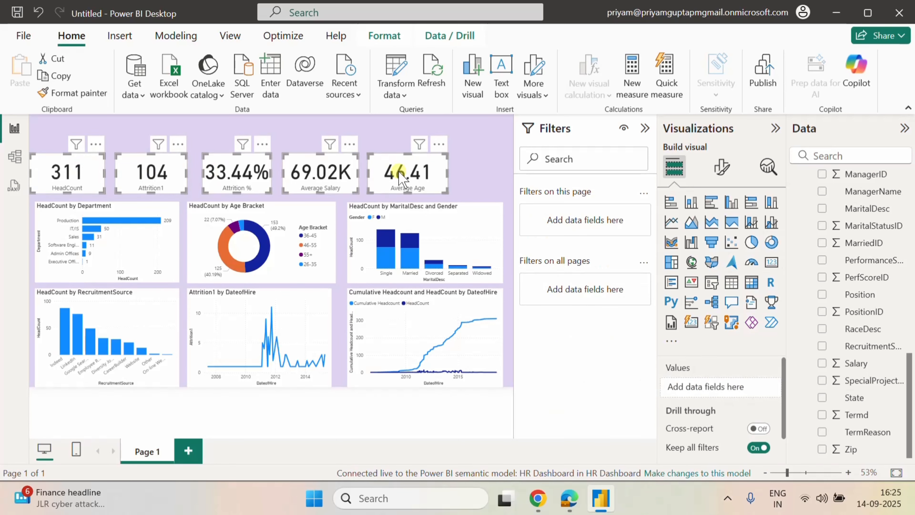
pyautogui.click(481, 144)
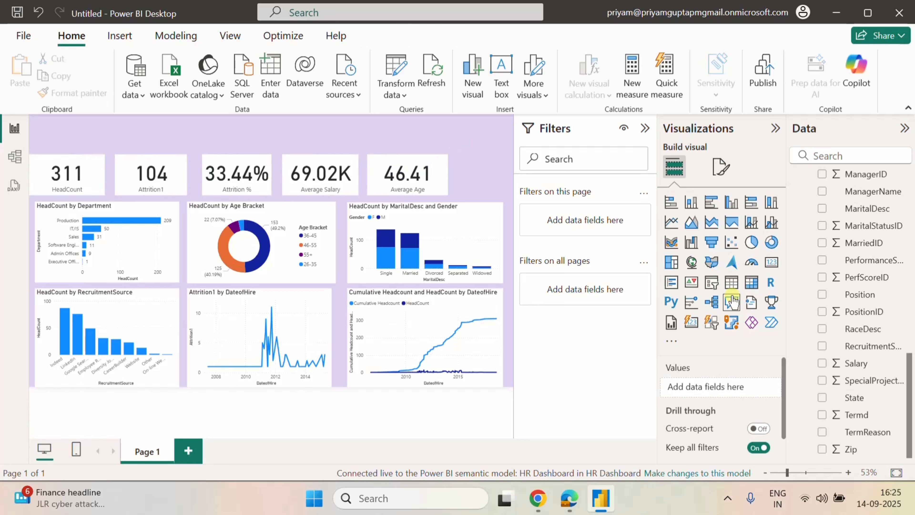
# Insert a card visual in the empty band above the KPI cards and add the Department field to it.
pyautogui.click(771, 262)
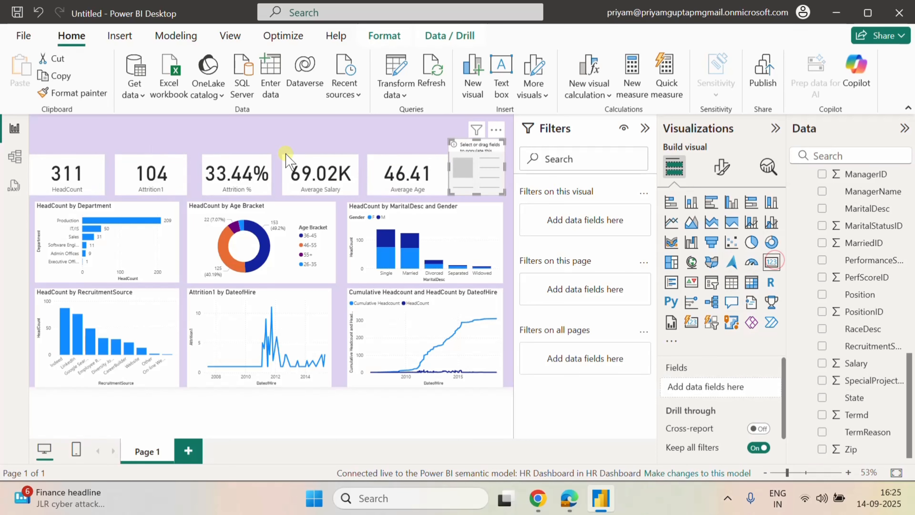
pyautogui.moveTo(479, 196); pyautogui.dragTo(213, 138)
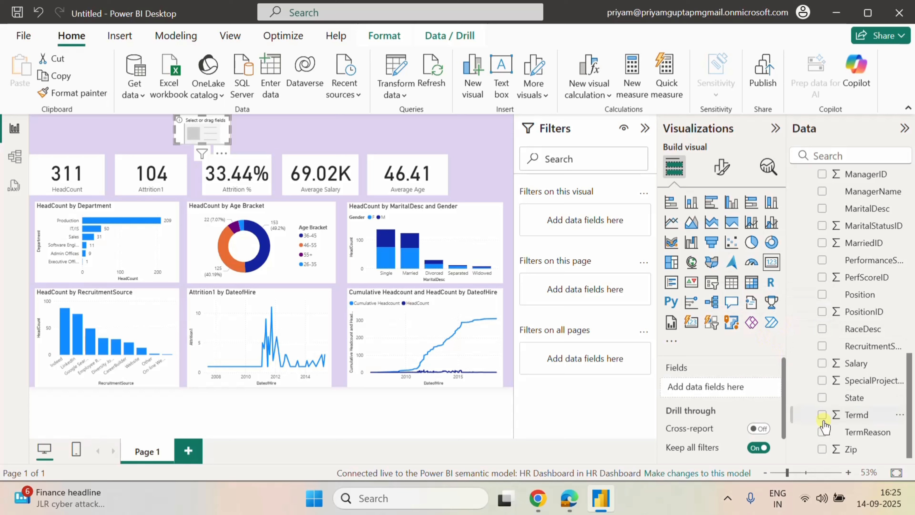
pyautogui.scroll(4, 892, 311)
pyautogui.scroll(-4, 893, 311)
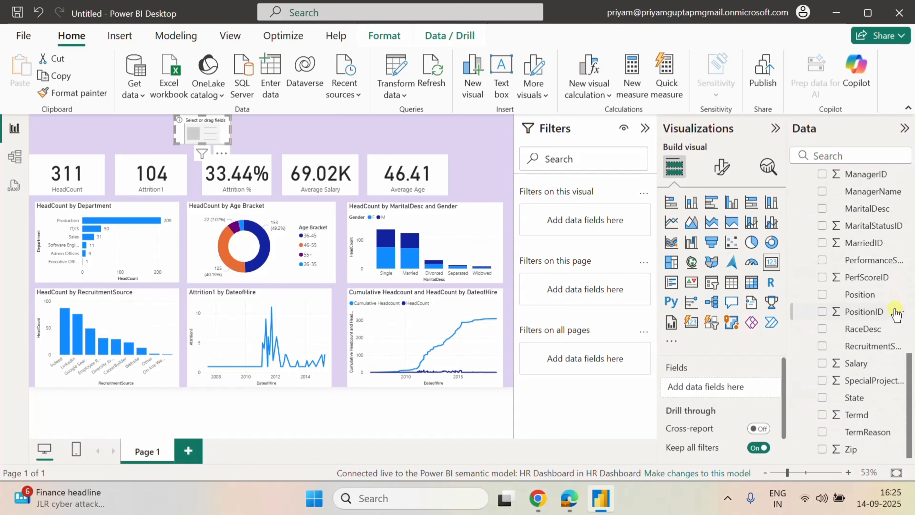
pyautogui.scroll(2, 882, 332)
pyautogui.scroll(5, 878, 345)
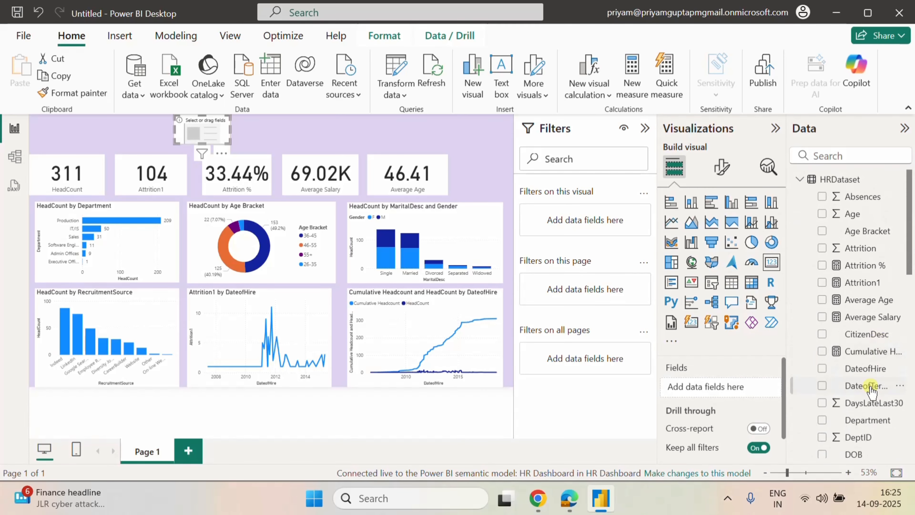
pyautogui.click(821, 420)
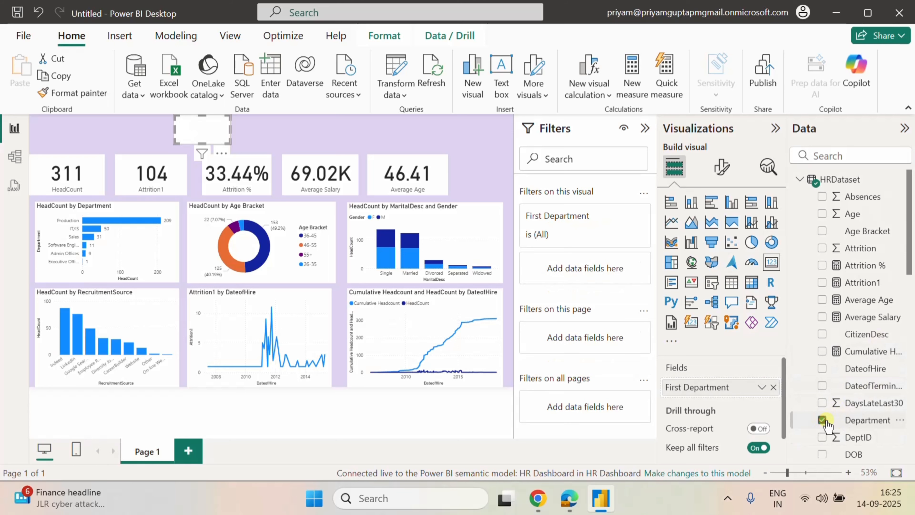
# Convert the Department card into a slicer.
pyautogui.click(759, 389)
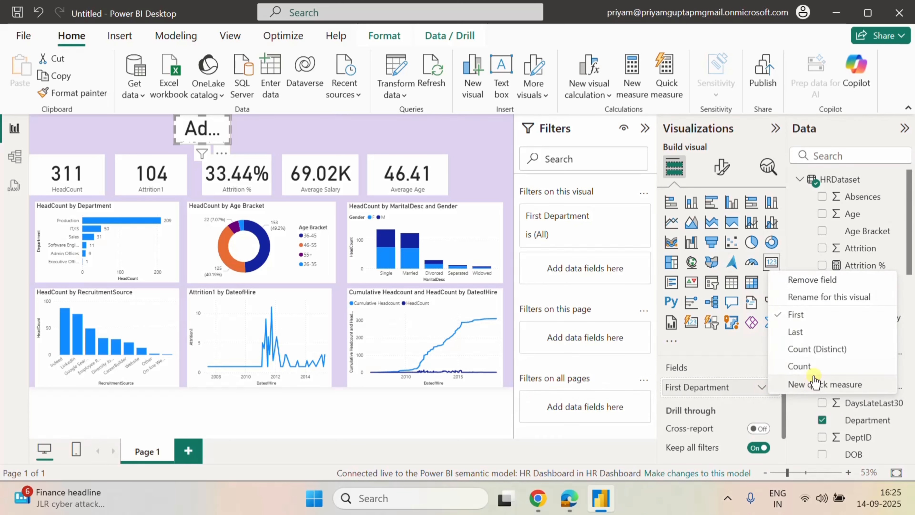
pyautogui.click(713, 355)
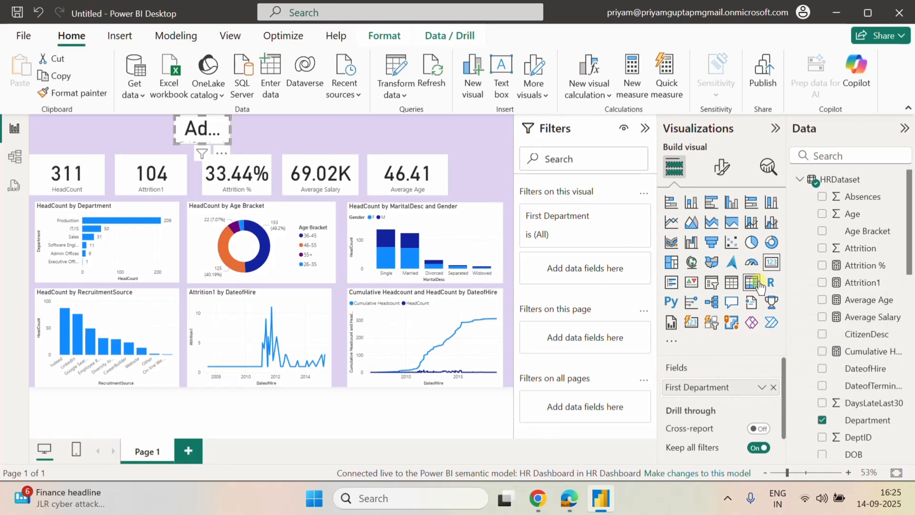
pyautogui.click(711, 283)
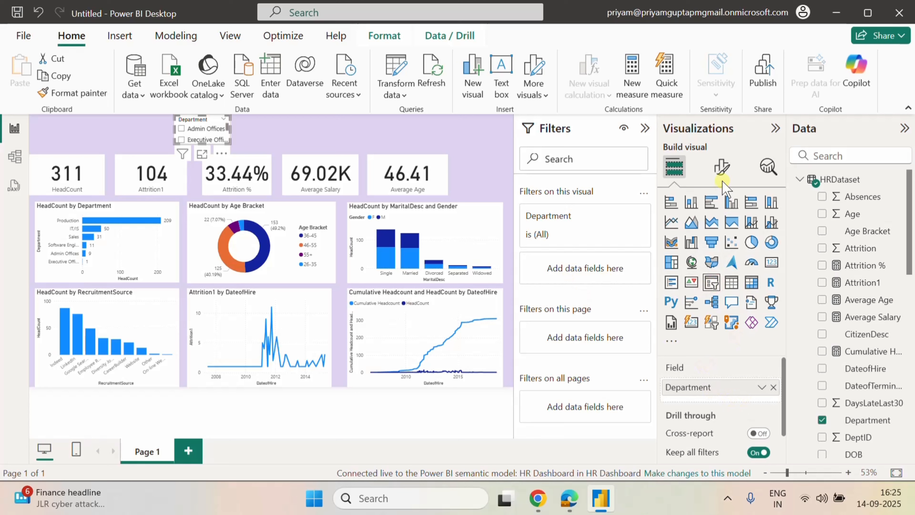
# Set the Department slicer's style to Dropdown.
pyautogui.click(721, 170)
pyautogui.click(670, 295)
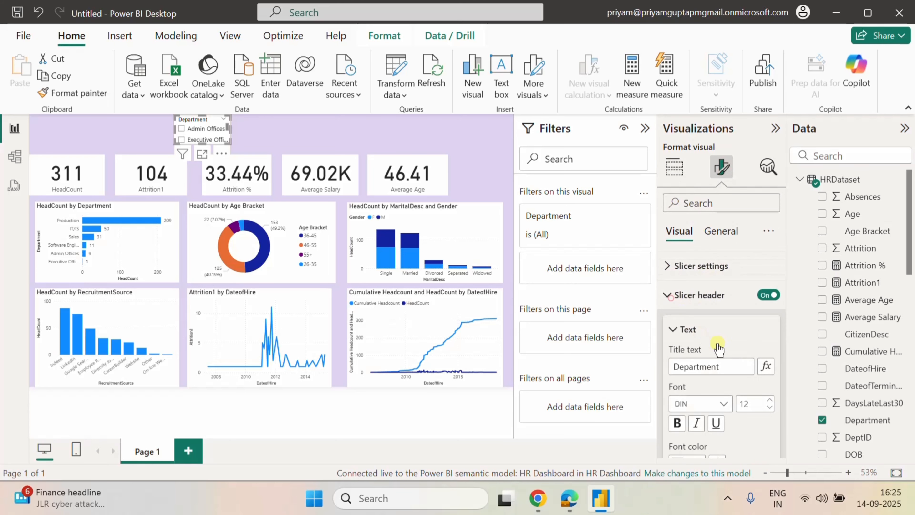
pyautogui.scroll(-5, 753, 374)
pyautogui.scroll(5, 753, 377)
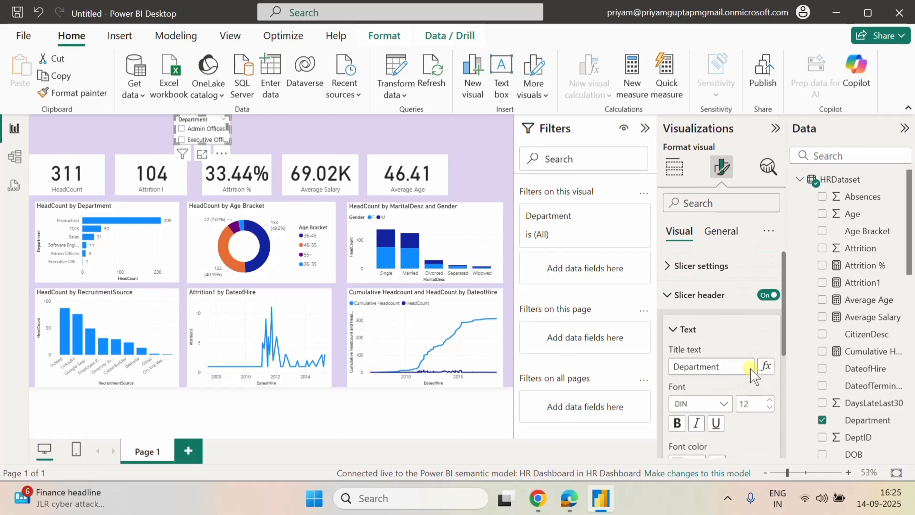
pyautogui.click(675, 277)
pyautogui.click(725, 337)
pyautogui.click(689, 388)
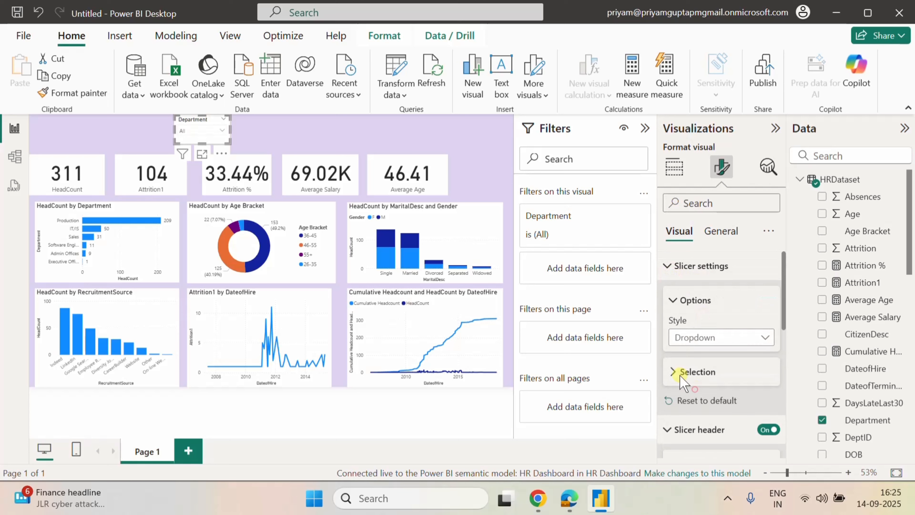
# Widen the Department slicer slightly towards the right.
pyautogui.moveTo(234, 128); pyautogui.dragTo(240, 127)
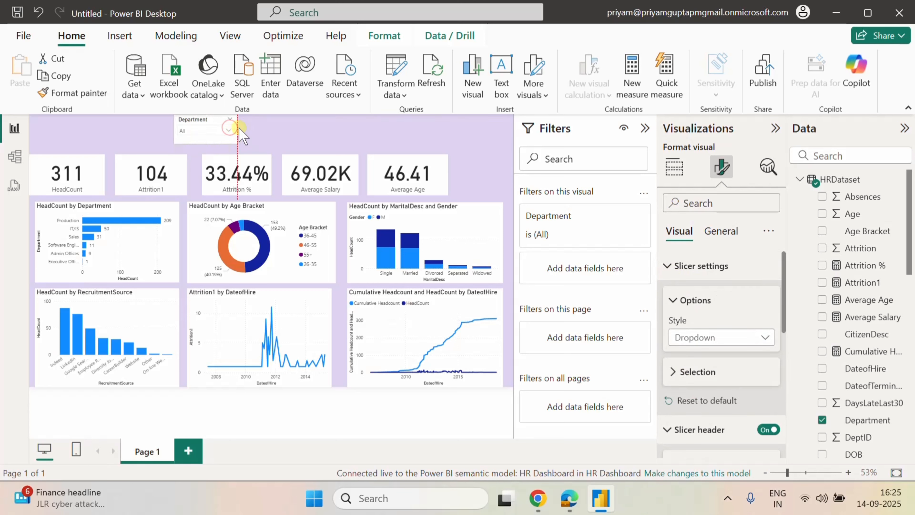
pyautogui.click(197, 127)
pyautogui.click(306, 135)
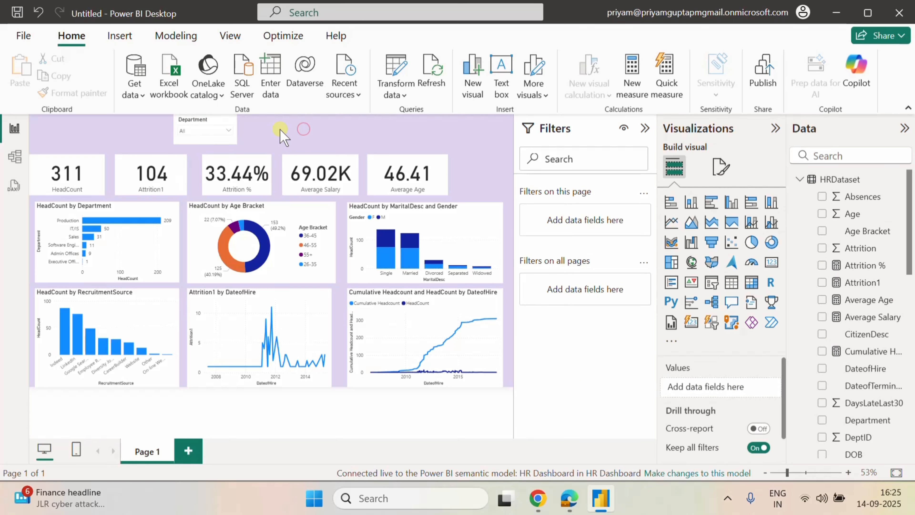
# Copy the Department slicer and paste several duplicates of it onto the page.
pyautogui.click(197, 114)
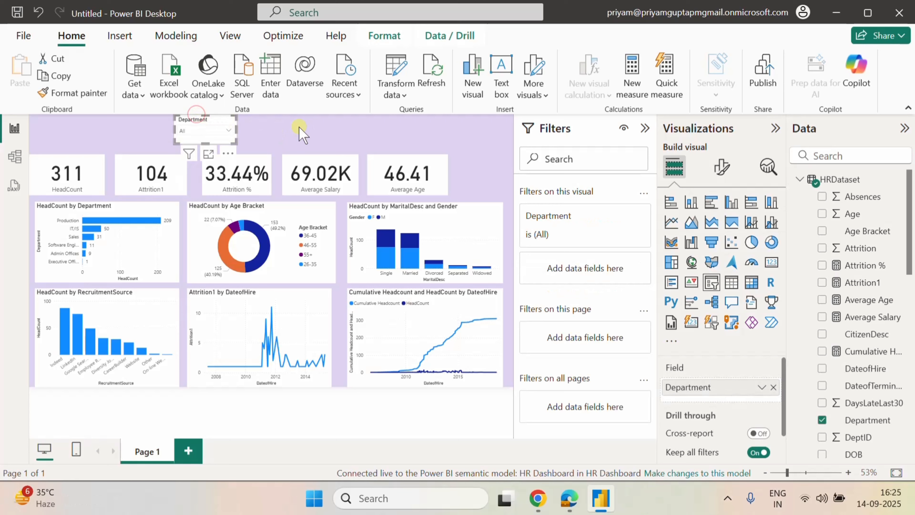
pyautogui.click(299, 127)
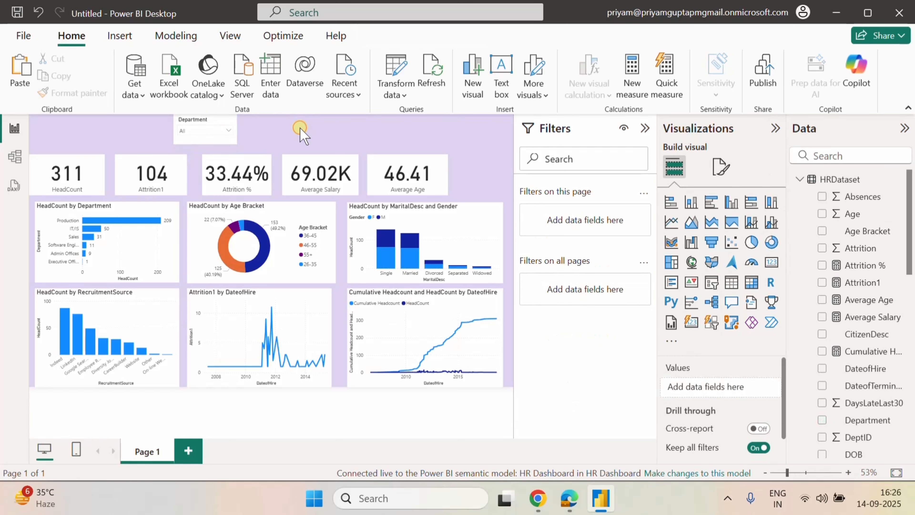
pyautogui.hotkey('ctrl', 'v')
pyautogui.hotkey('ctrl', 'v')
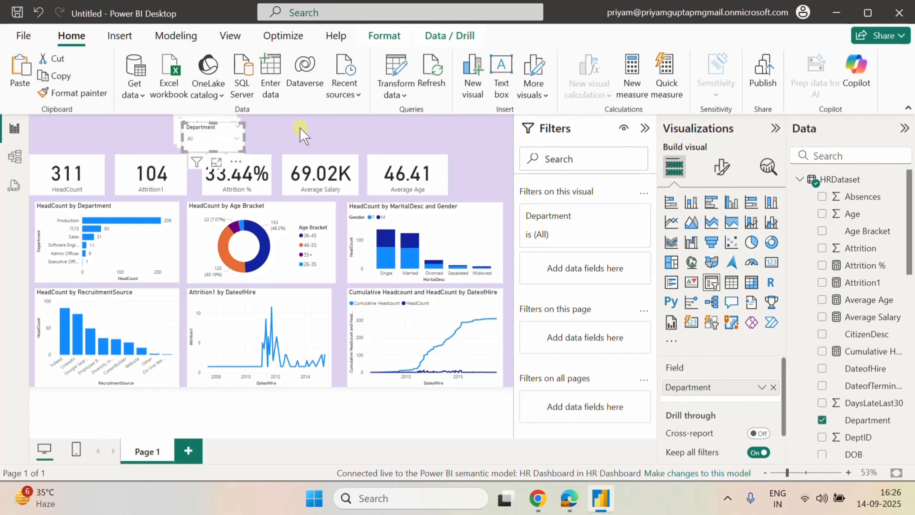
pyautogui.hotkey('ctrl', 'v')
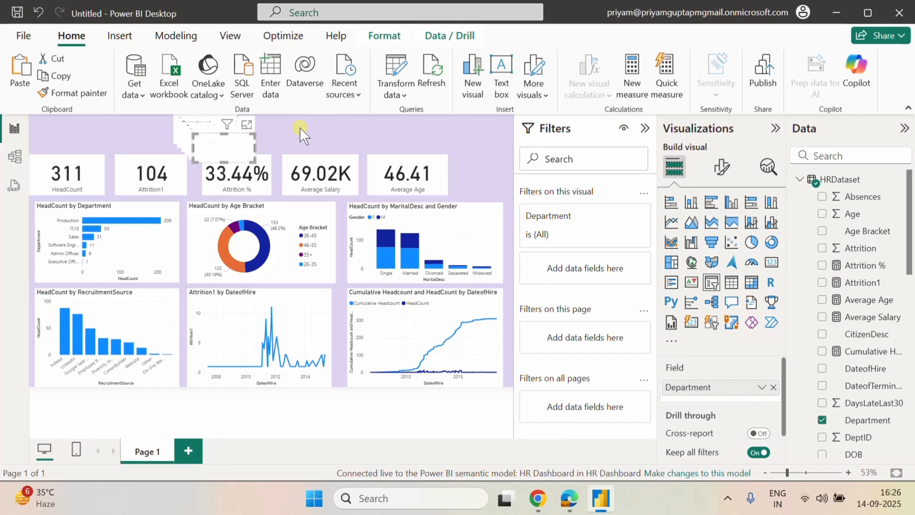
# Spread four of the stacked Department slicers along the band above the KPI cards, keeping their upper edges aligned.
pyautogui.moveTo(220, 140); pyautogui.dragTo(465, 126)
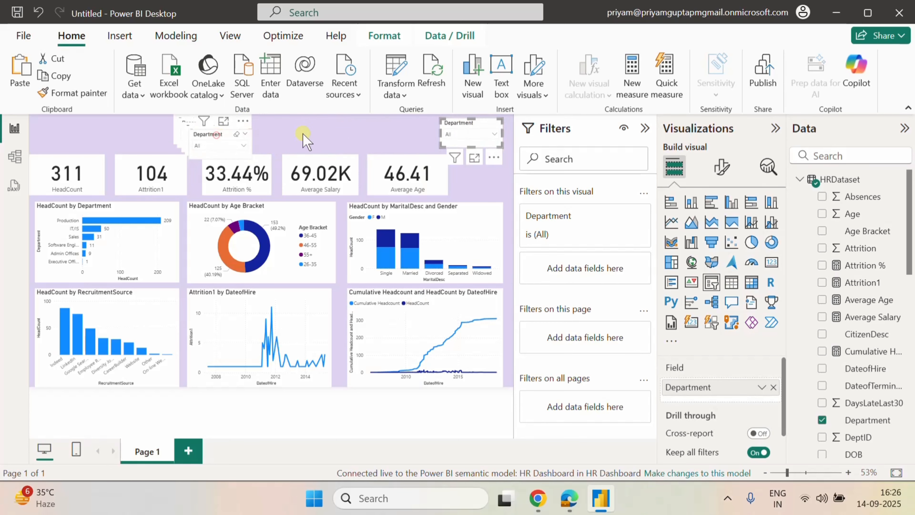
pyautogui.moveTo(216, 135); pyautogui.dragTo(399, 134)
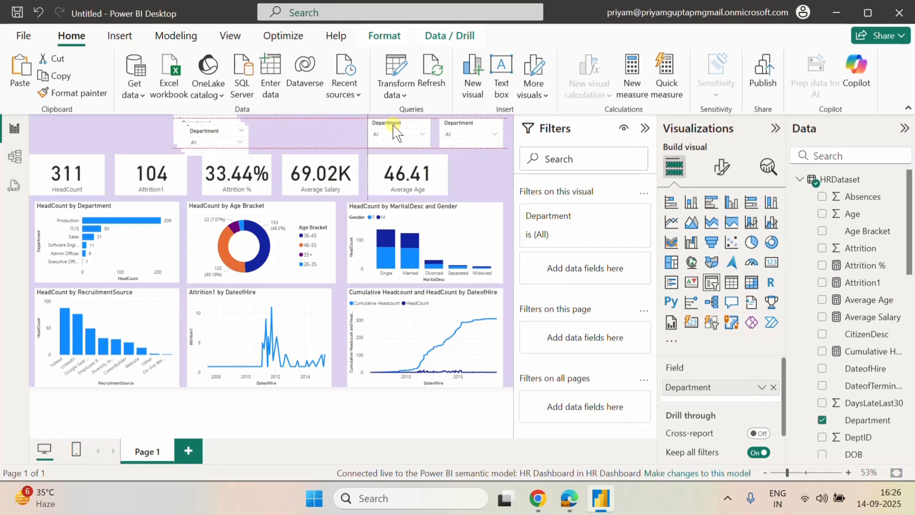
pyautogui.moveTo(292, 132); pyautogui.dragTo(319, 123)
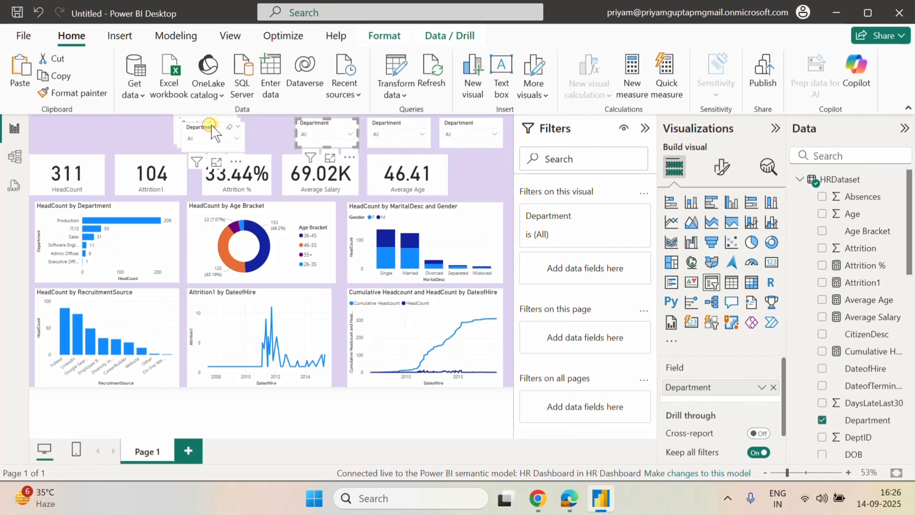
pyautogui.moveTo(213, 133); pyautogui.dragTo(115, 121)
# Delete one surplus Department slicer and reposition the first two remaining ones to form an evenly spaced row of five.
pyautogui.click(195, 132)
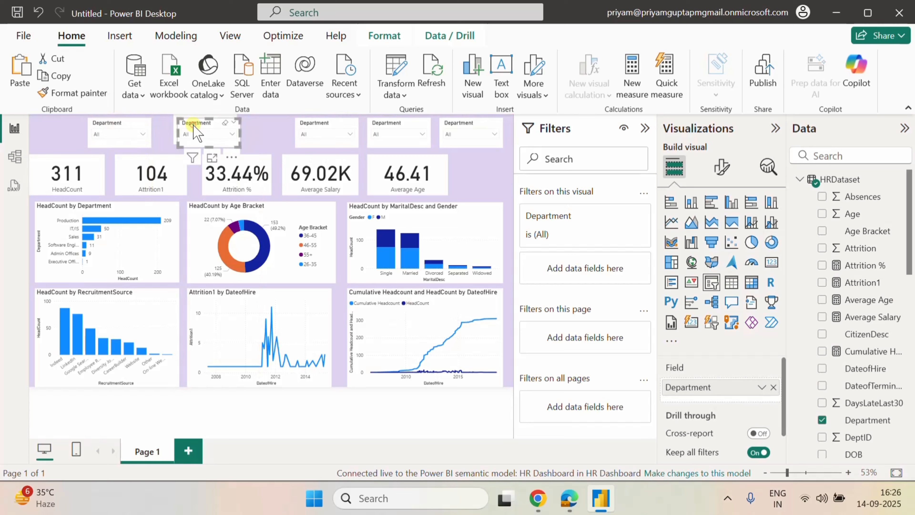
pyautogui.press('Delete')
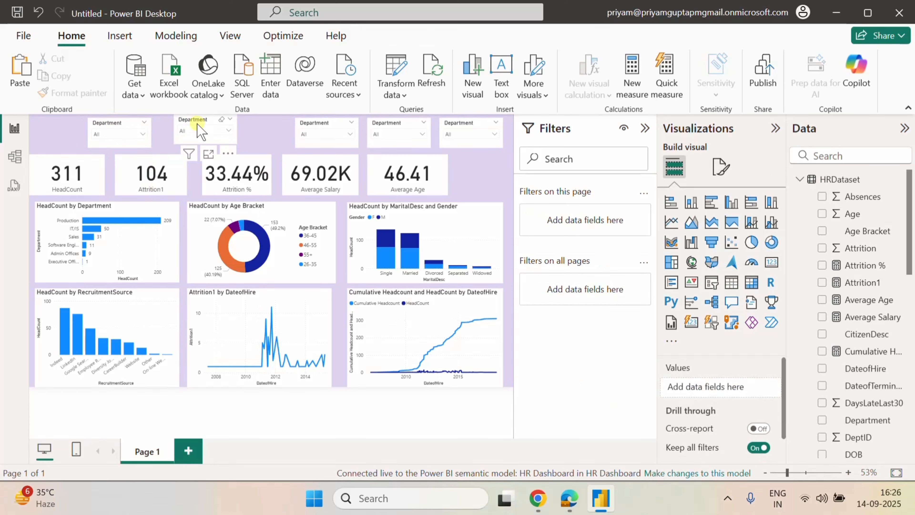
pyautogui.moveTo(200, 132); pyautogui.dragTo(242, 132)
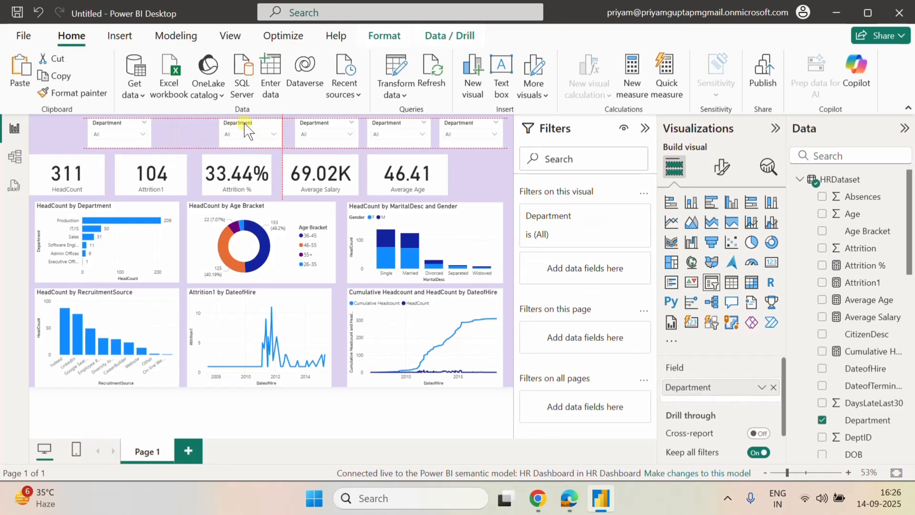
pyautogui.moveTo(149, 124); pyautogui.dragTo(200, 125)
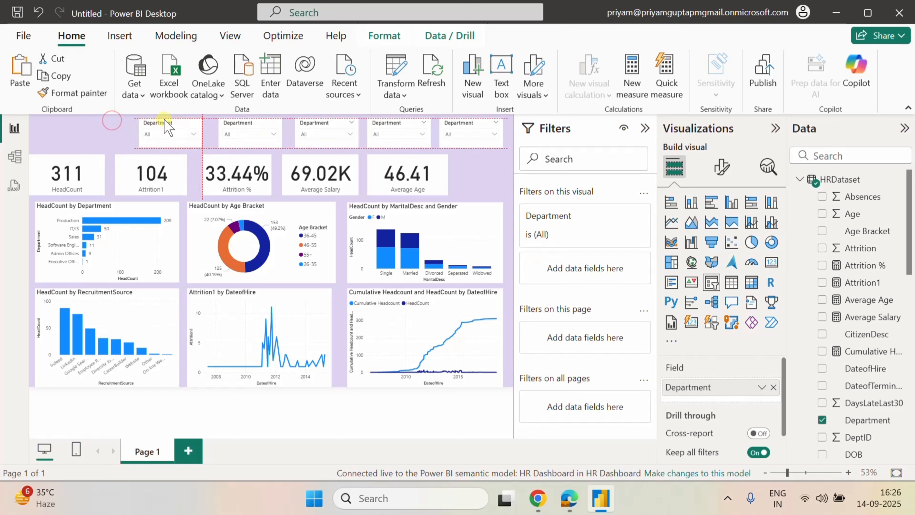
# Replace the Department field with Position in the second slicer of the row.
pyautogui.click(245, 123)
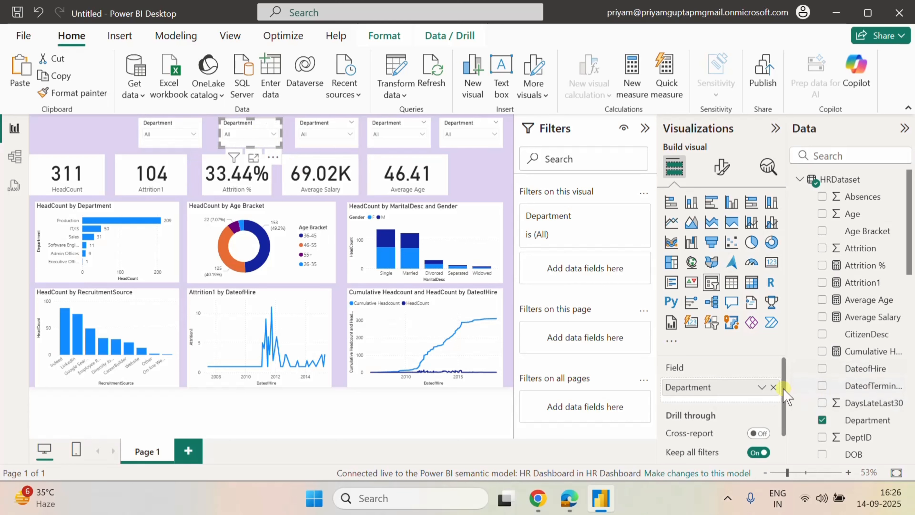
pyautogui.click(773, 386)
pyautogui.scroll(-3, 874, 373)
pyautogui.scroll(-10, 875, 373)
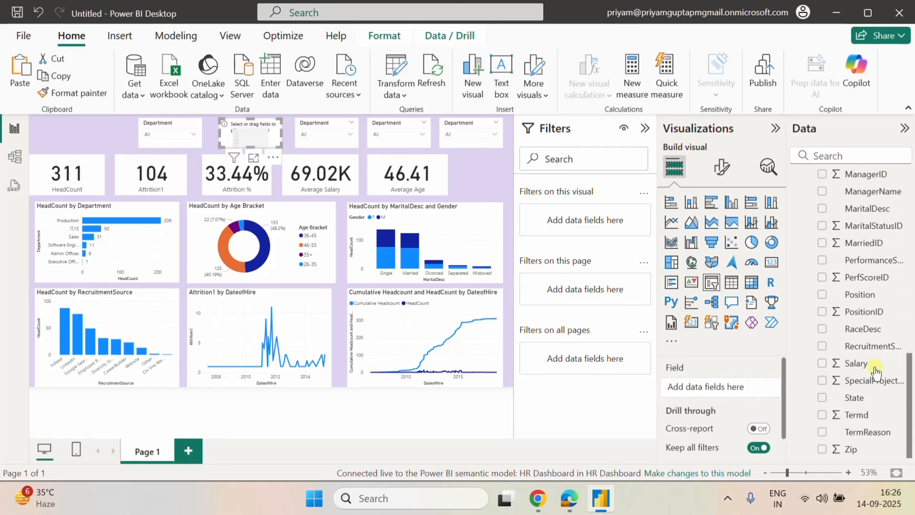
pyautogui.click(822, 294)
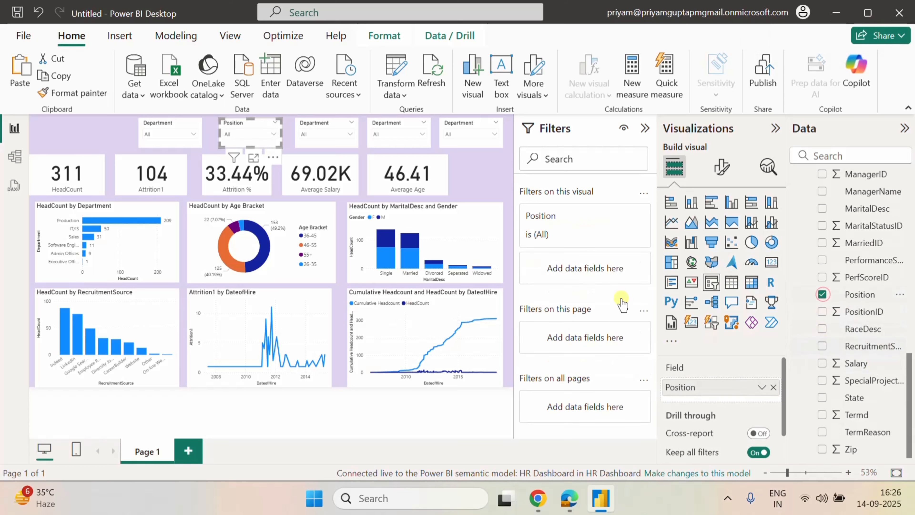
# Replace the Department field with EmploymentStatus in the third slicer of the row.
pyautogui.click(312, 123)
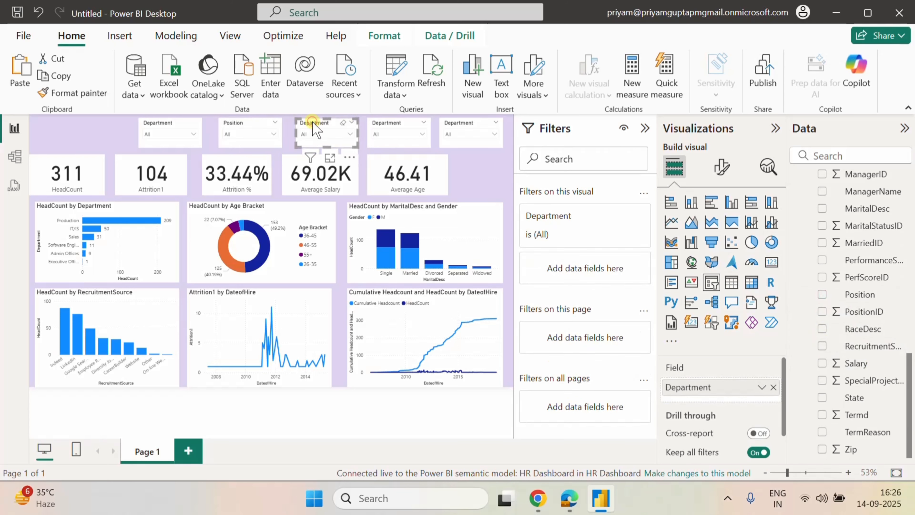
pyautogui.scroll(2, 893, 381)
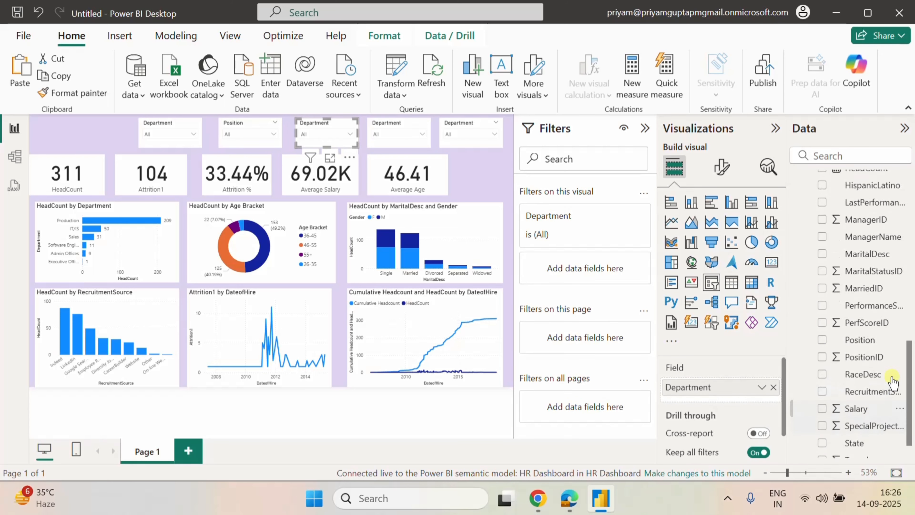
pyautogui.scroll(5, 893, 380)
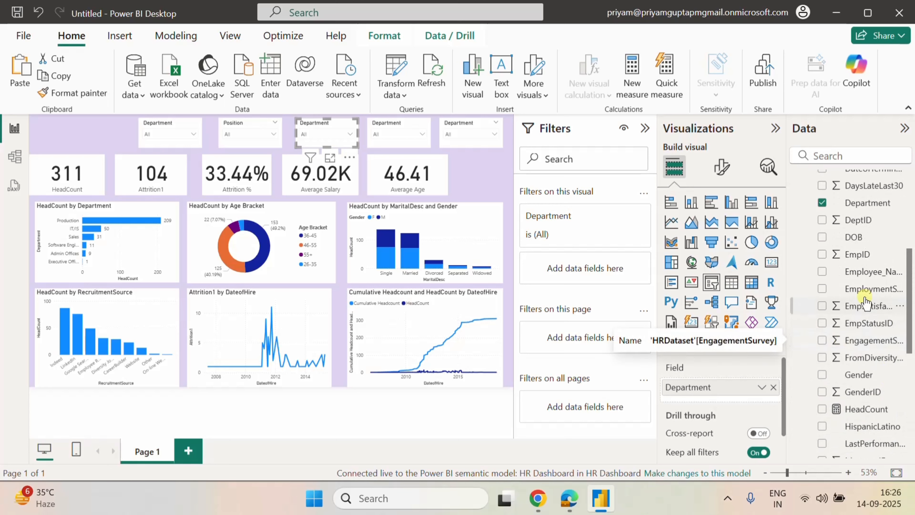
pyautogui.click(822, 288)
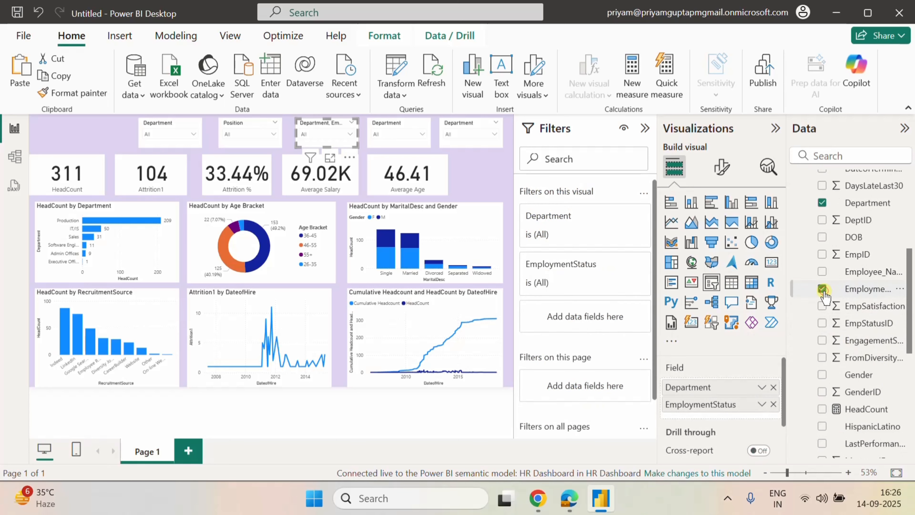
pyautogui.click(774, 387)
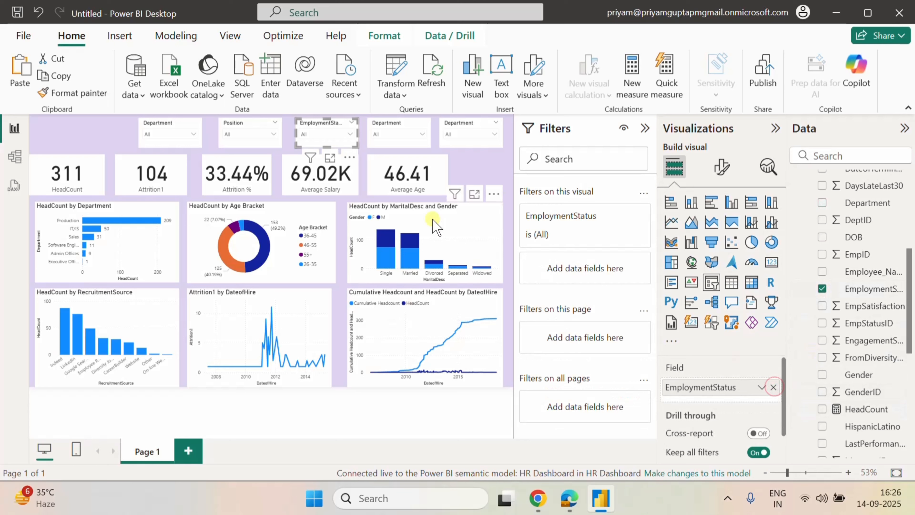
# Replace the Department field with Gender in the fourth slicer of the row.
pyautogui.click(390, 120)
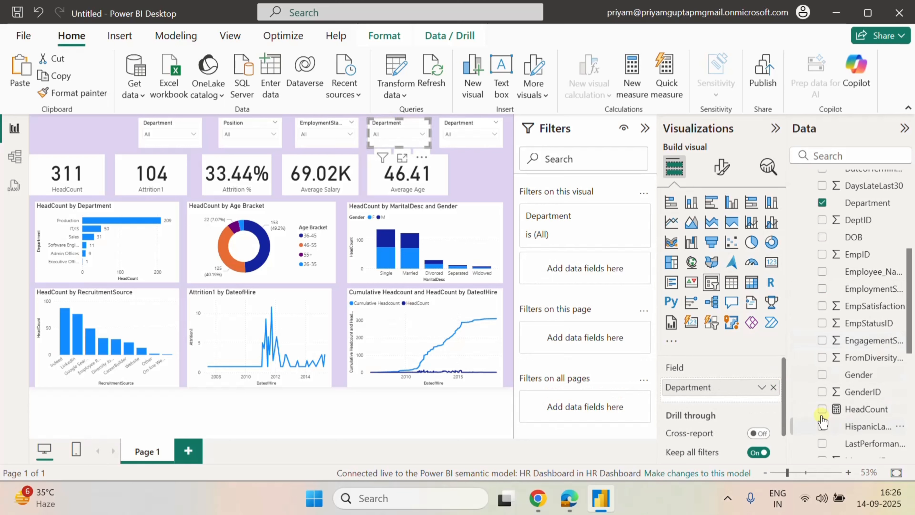
pyautogui.click(774, 386)
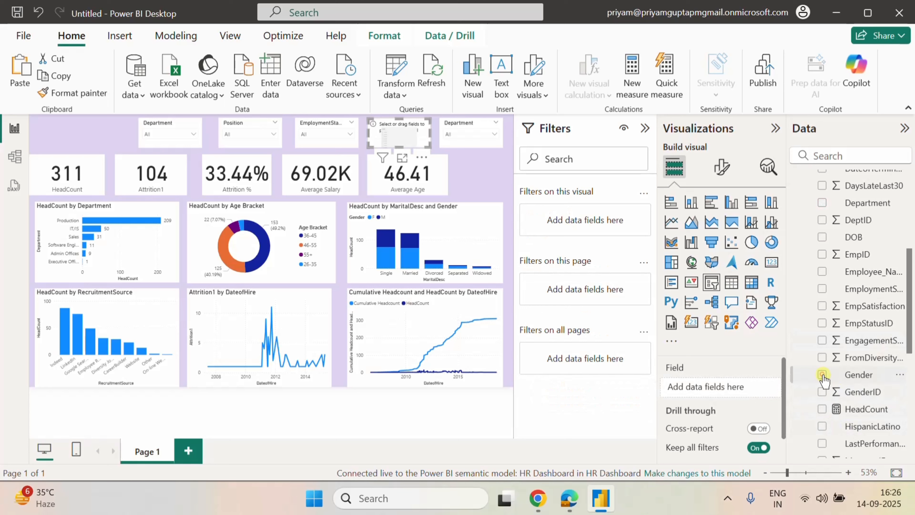
pyautogui.click(823, 375)
# Add the State field beneath Department in the fifth slicer of the row.
pyautogui.click(465, 129)
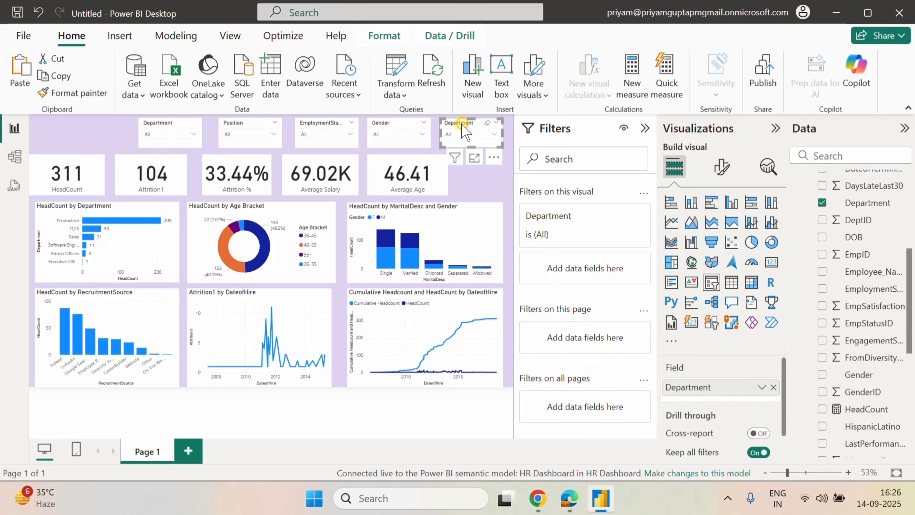
pyautogui.scroll(6, 866, 355)
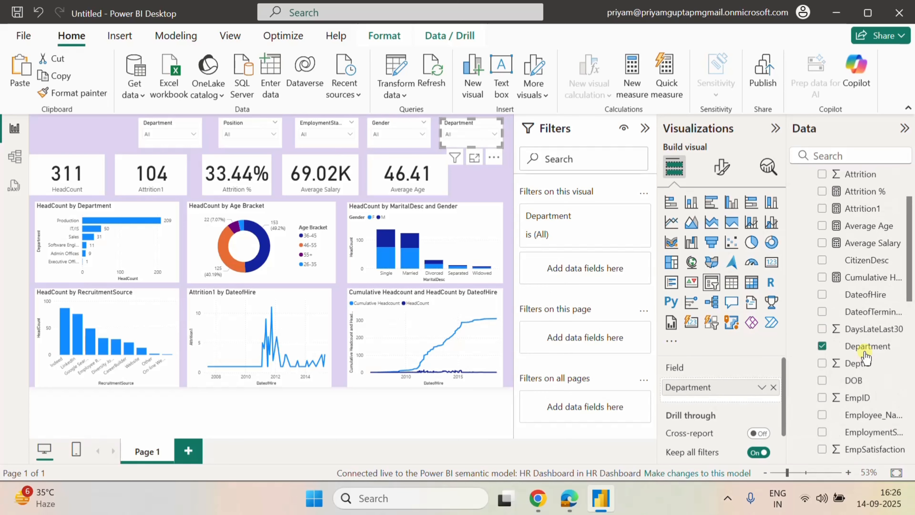
pyautogui.scroll(-6, 866, 355)
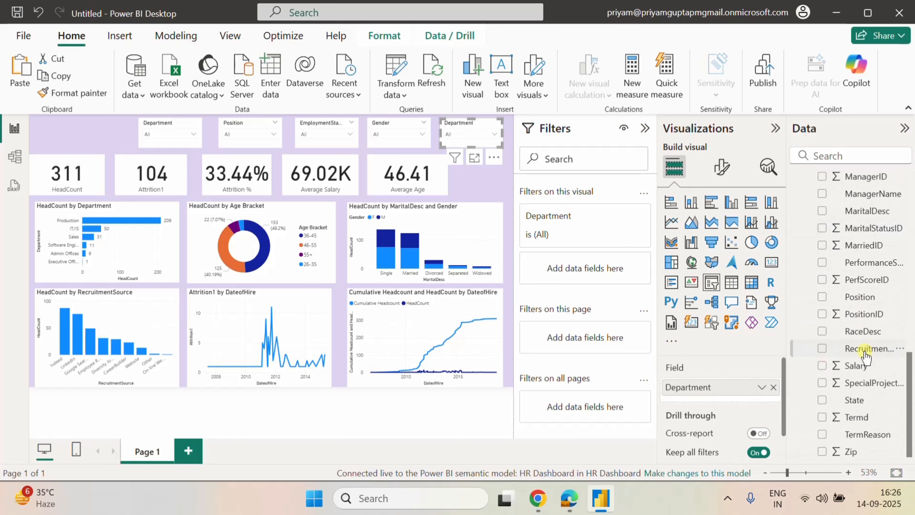
pyautogui.click(822, 397)
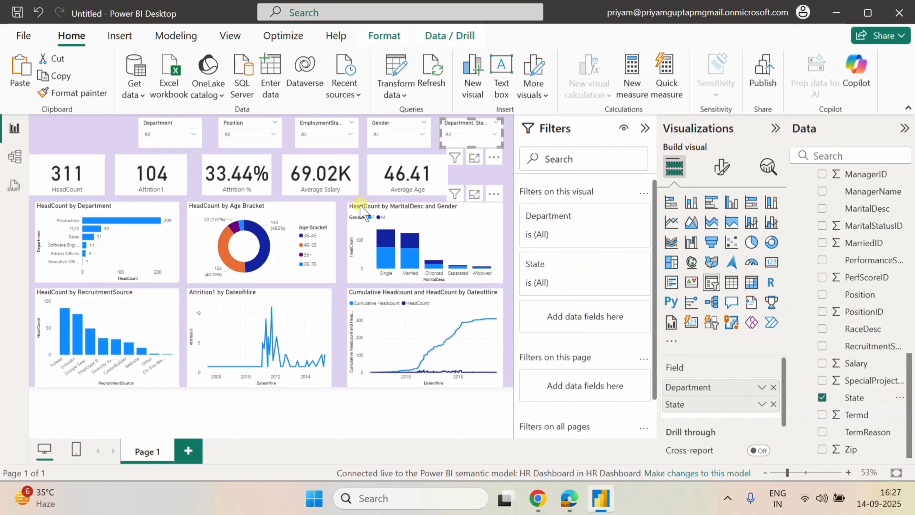
# Check the dropdown values of the Position, EmploymentStatus, Gender and combined Department and State slicers.
pyautogui.click(249, 132)
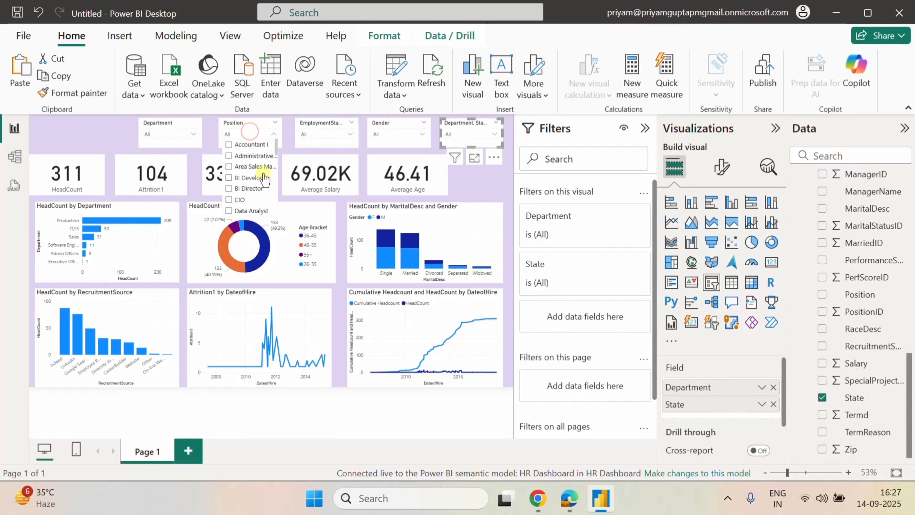
pyautogui.click(329, 134)
pyautogui.click(403, 136)
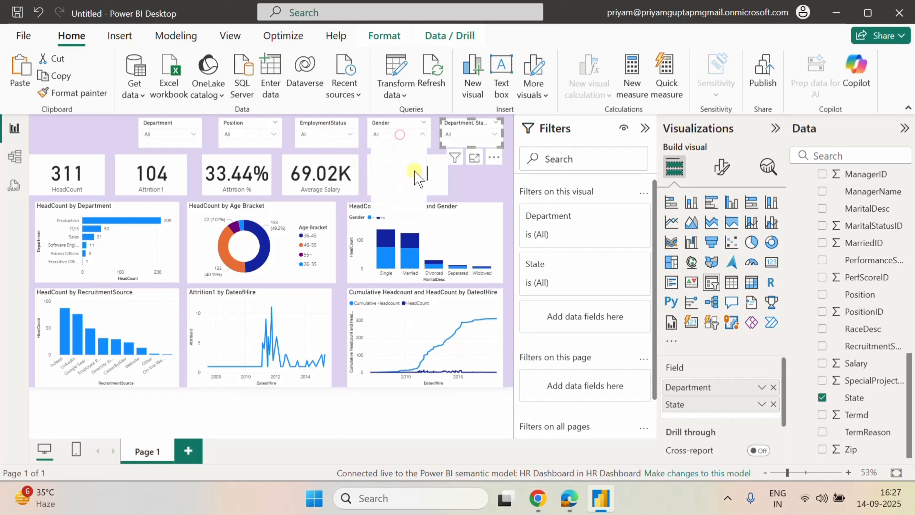
pyautogui.click(466, 130)
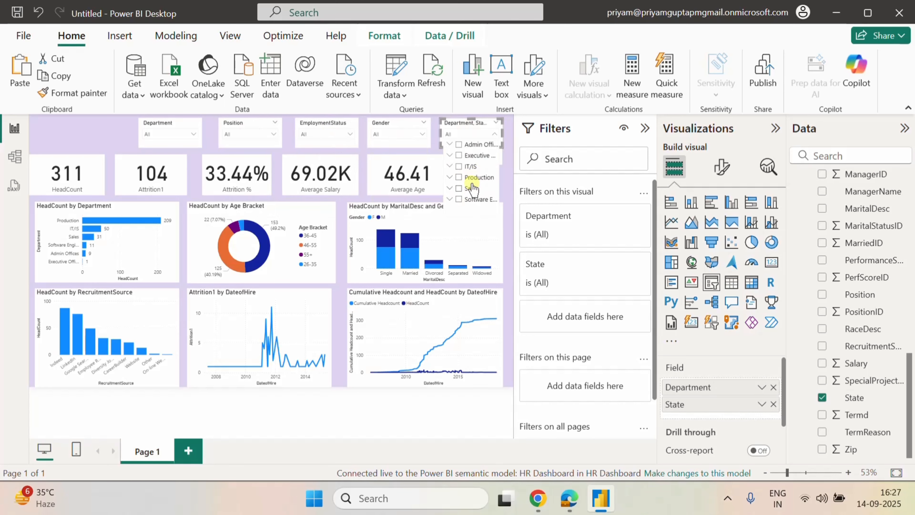
pyautogui.click(117, 138)
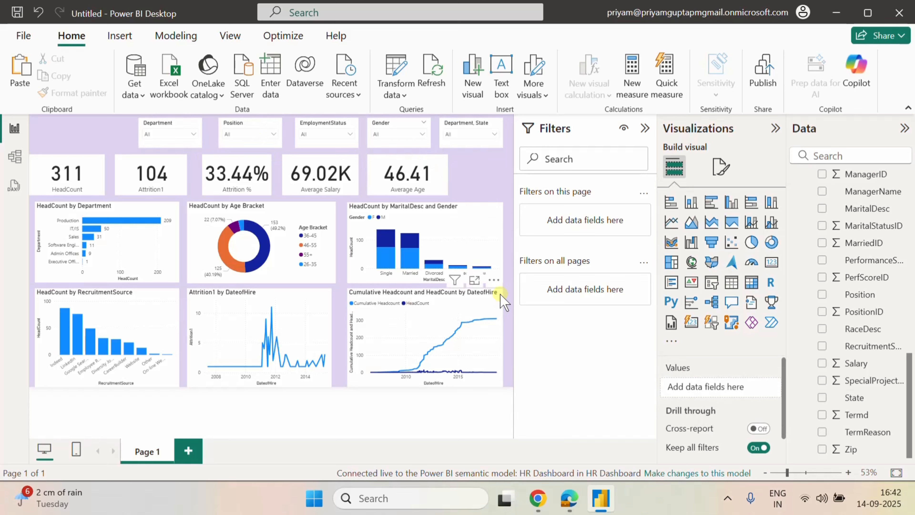
# Turn on the "Select all" option in the selection settings of the Department slicer.
pyautogui.click(151, 128)
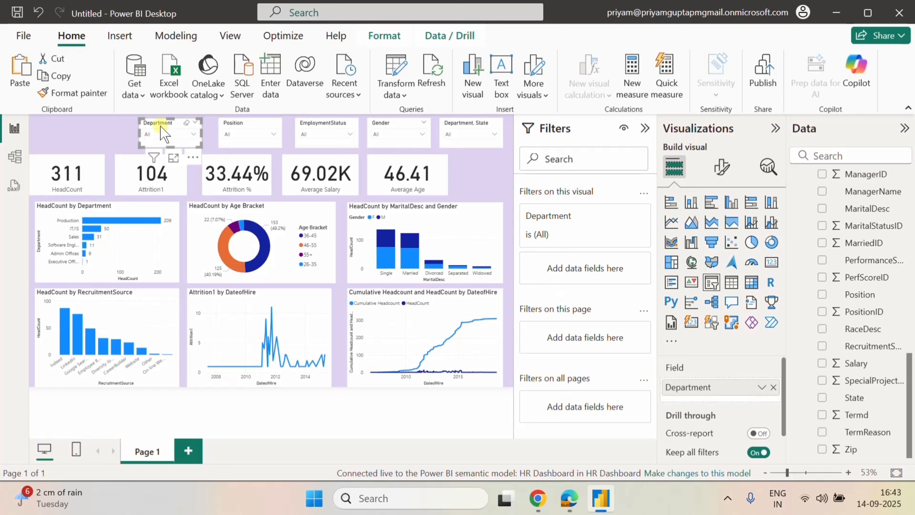
pyautogui.click(182, 133)
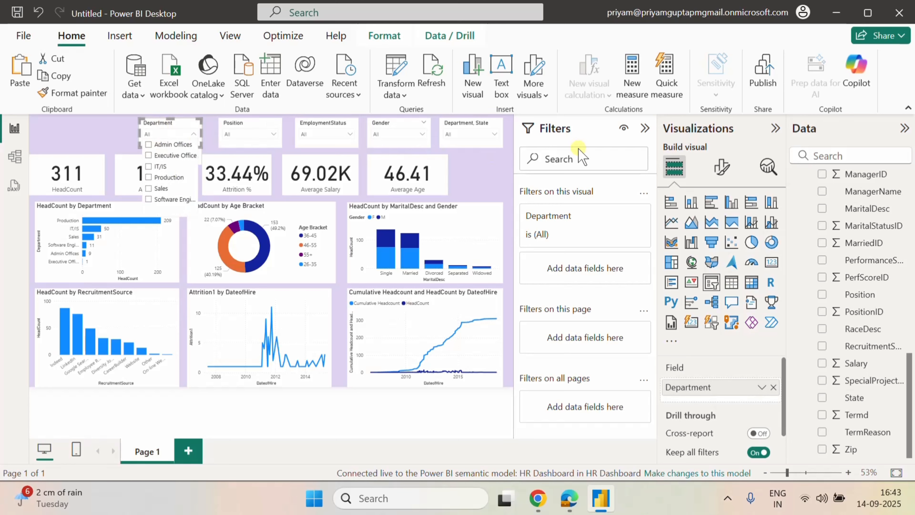
pyautogui.click(721, 166)
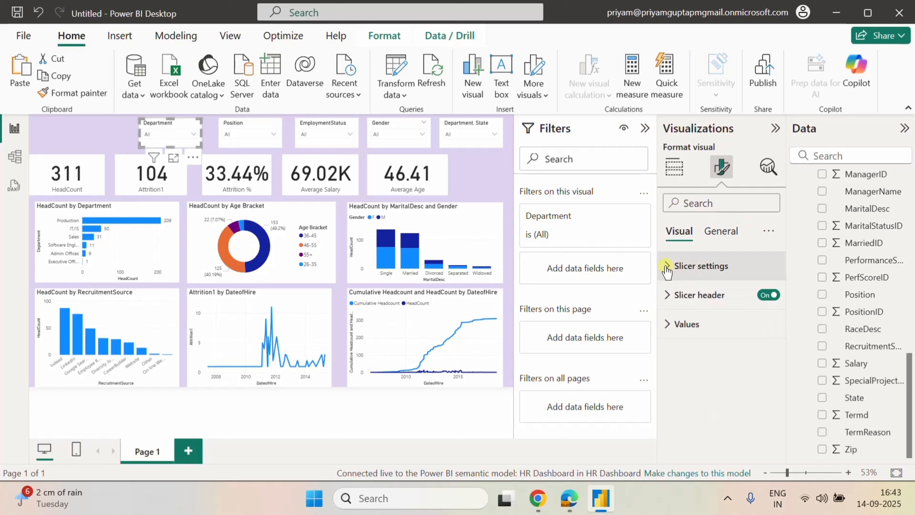
pyautogui.click(699, 267)
pyautogui.scroll(-1, 738, 361)
pyautogui.click(682, 360)
pyautogui.scroll(-2, 738, 351)
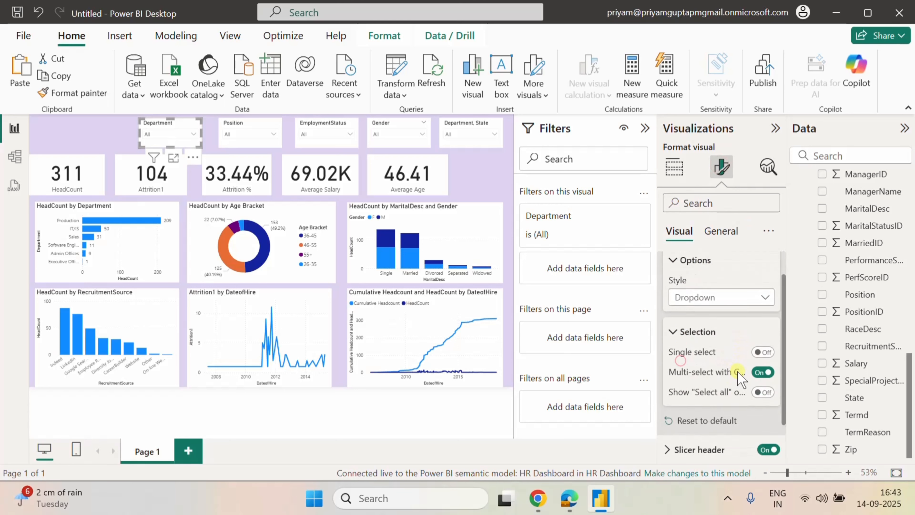
pyautogui.click(763, 357)
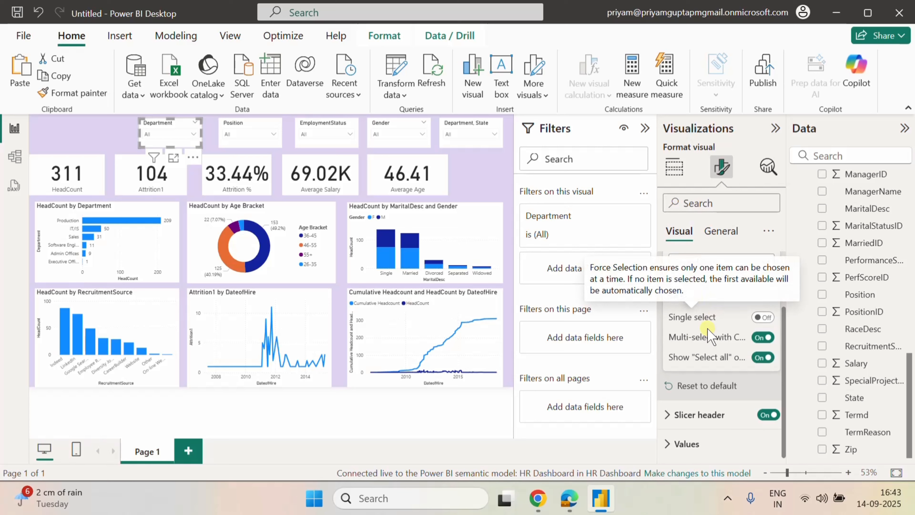
pyautogui.scroll(3, 703, 304)
pyautogui.click(667, 265)
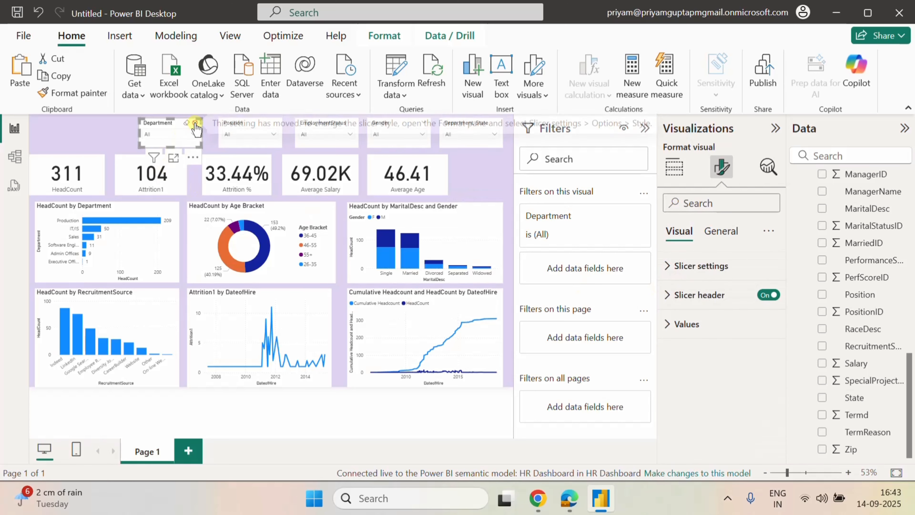
# Check the Department slicer's dropdown list for the Select all entry.
pyautogui.click(75, 128)
pyautogui.click(206, 129)
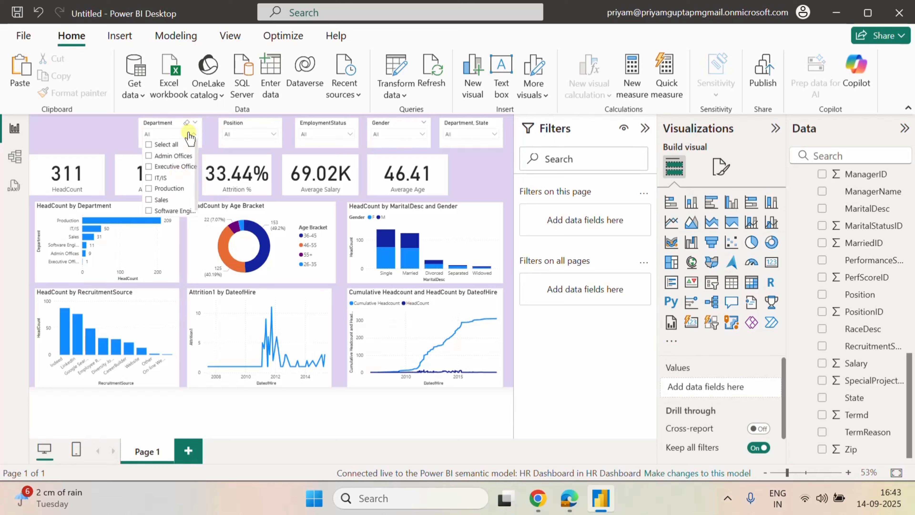
pyautogui.click(210, 130)
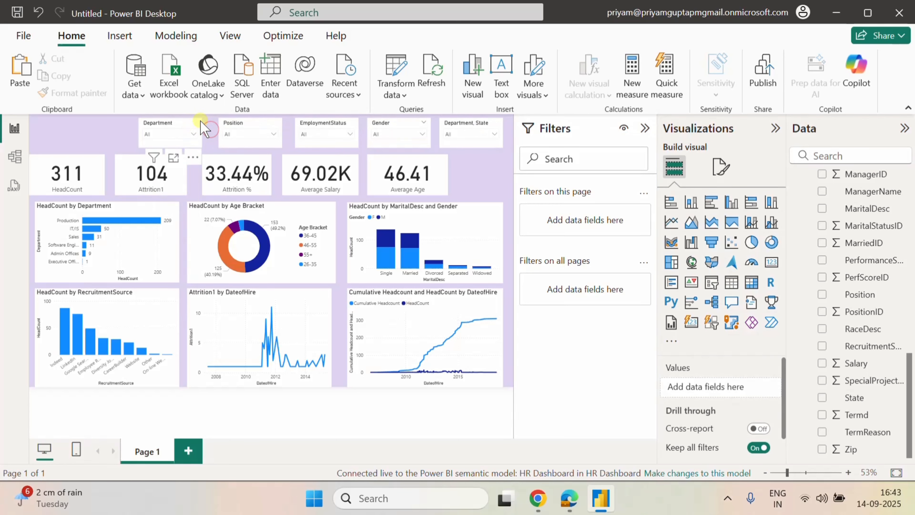
# Turn on the search box in the Department slicer and check for it in the slicer's dropdown list.
pyautogui.click(160, 126)
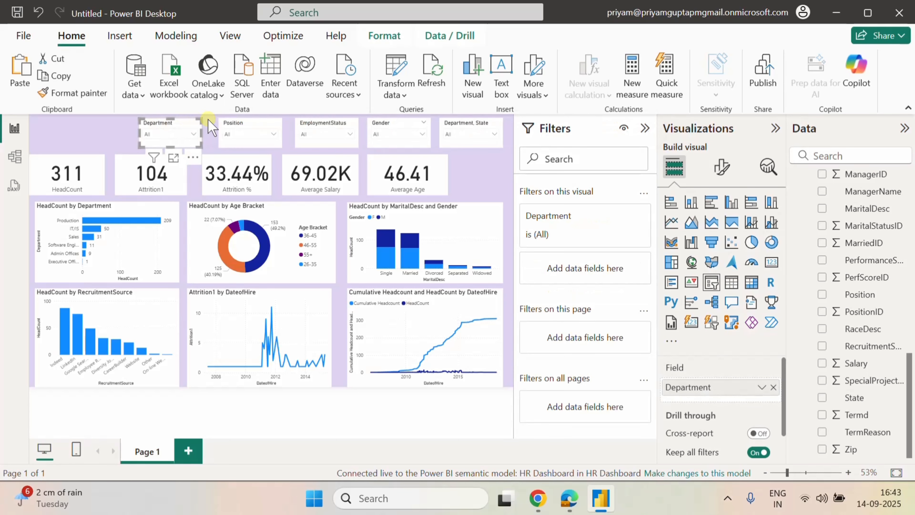
pyautogui.click(193, 157)
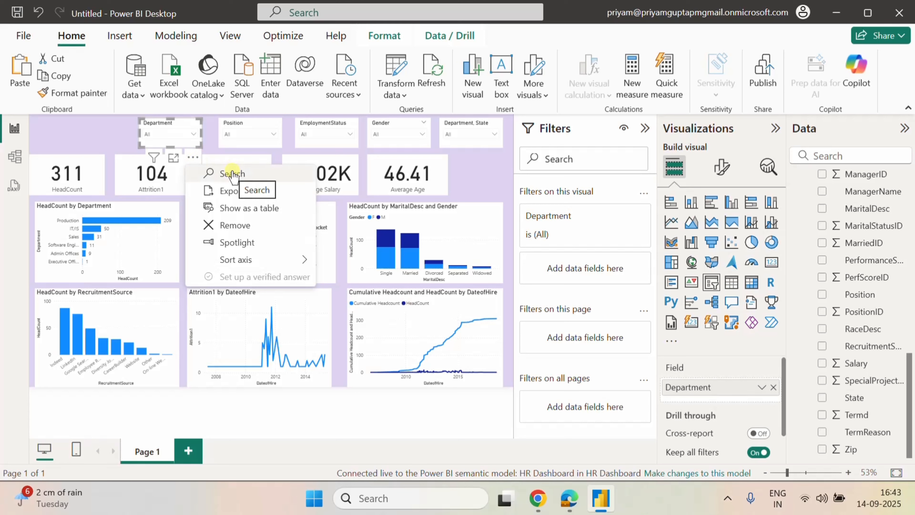
pyautogui.click(232, 171)
pyautogui.click(133, 150)
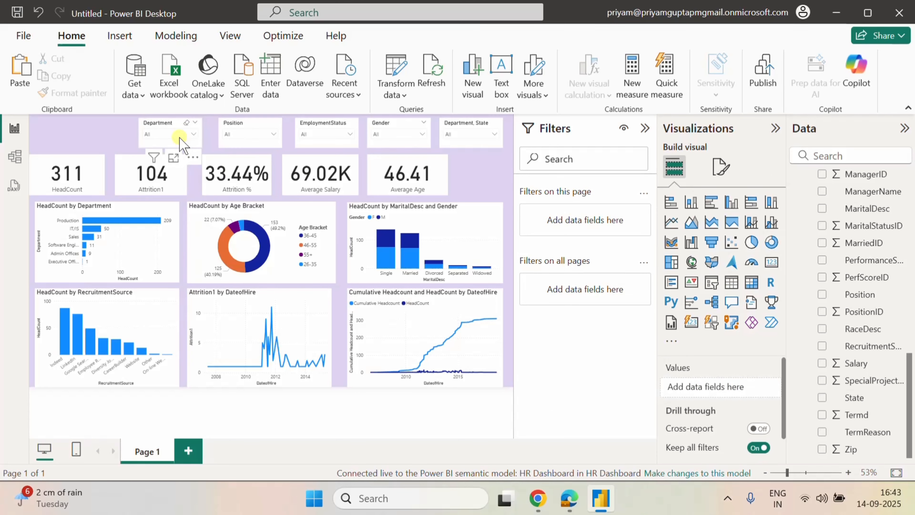
pyautogui.click(183, 135)
pyautogui.click(155, 141)
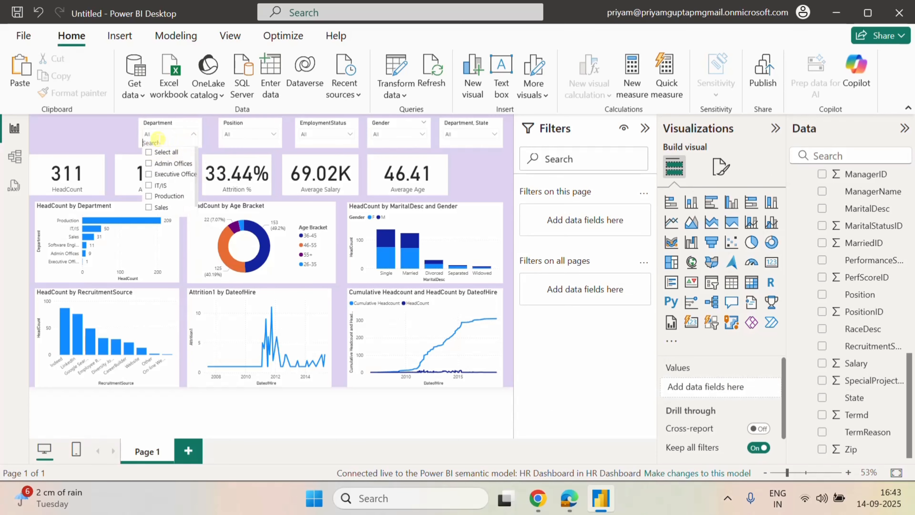
pyautogui.click(112, 132)
# Set the Department slicer's height to 68 in its size properties.
pyautogui.click(161, 133)
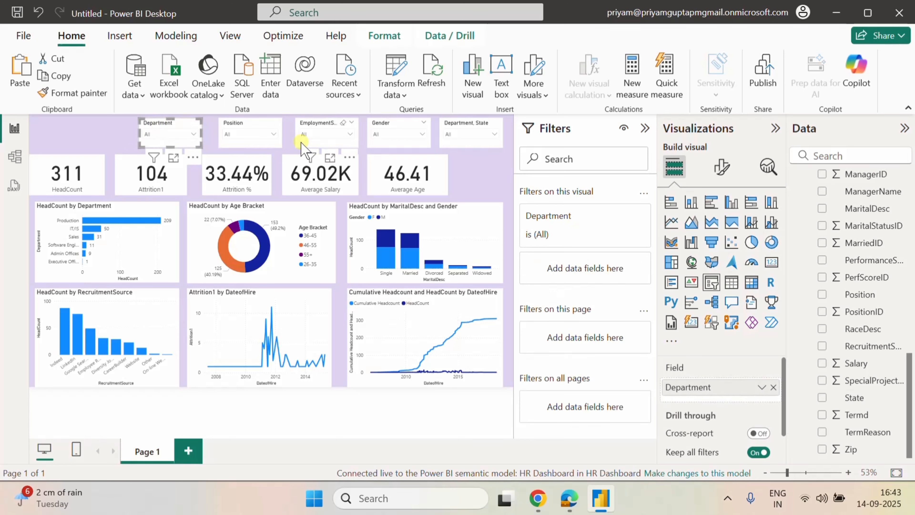
pyautogui.click(722, 169)
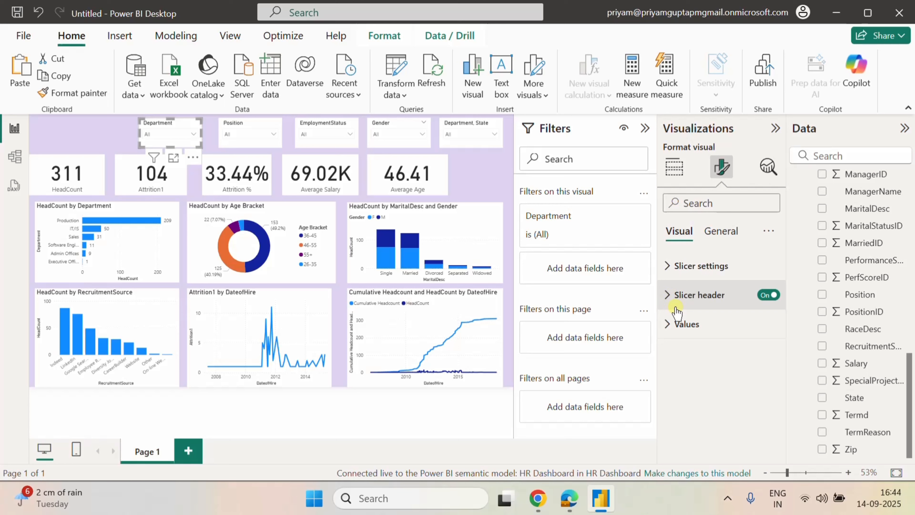
pyautogui.click(674, 266)
pyautogui.scroll(-1, 731, 333)
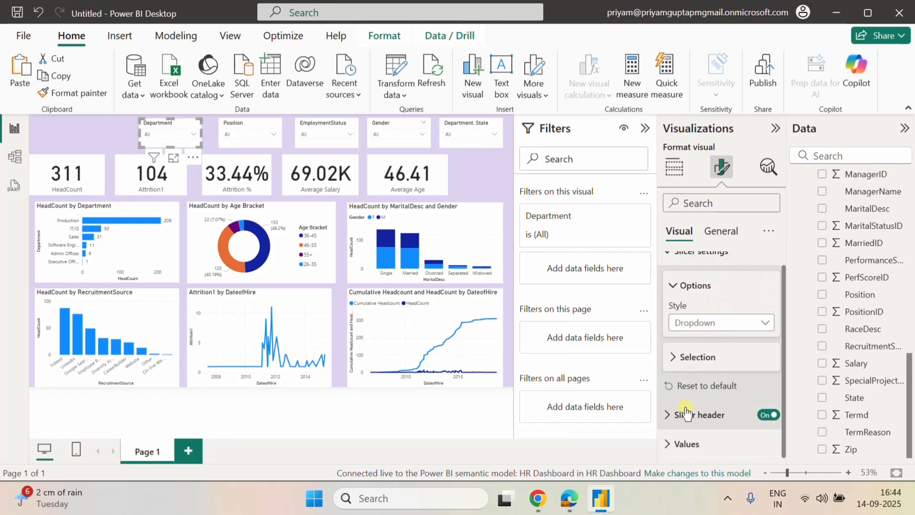
pyautogui.click(673, 419)
pyautogui.scroll(-4, 715, 399)
pyautogui.scroll(4, 721, 392)
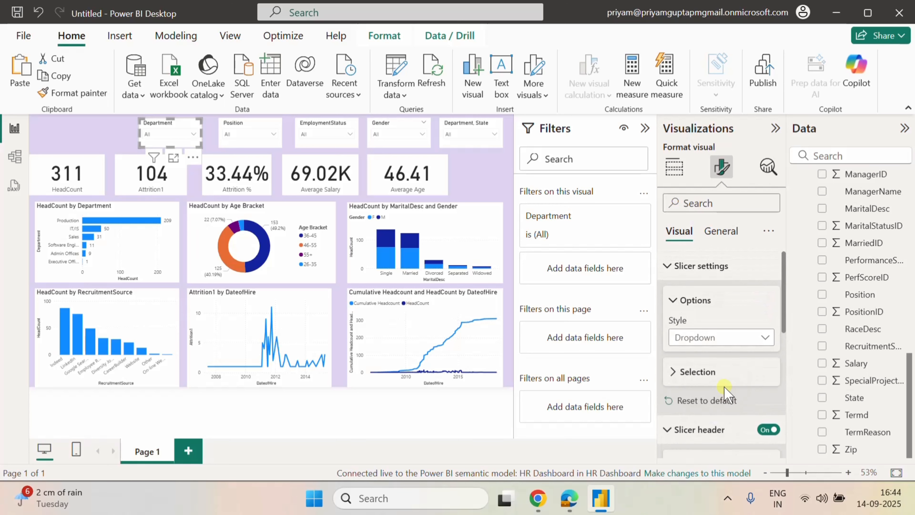
pyautogui.click(716, 237)
pyautogui.click(672, 266)
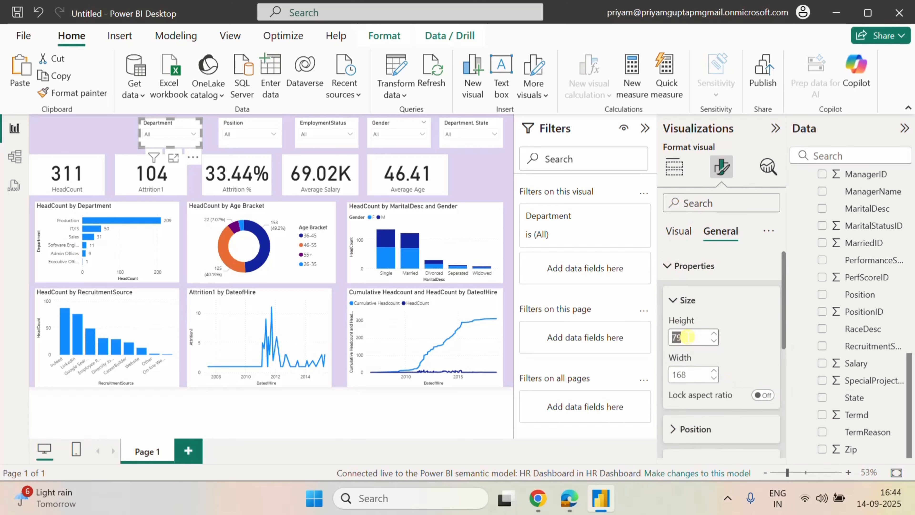
pyautogui.write('68')
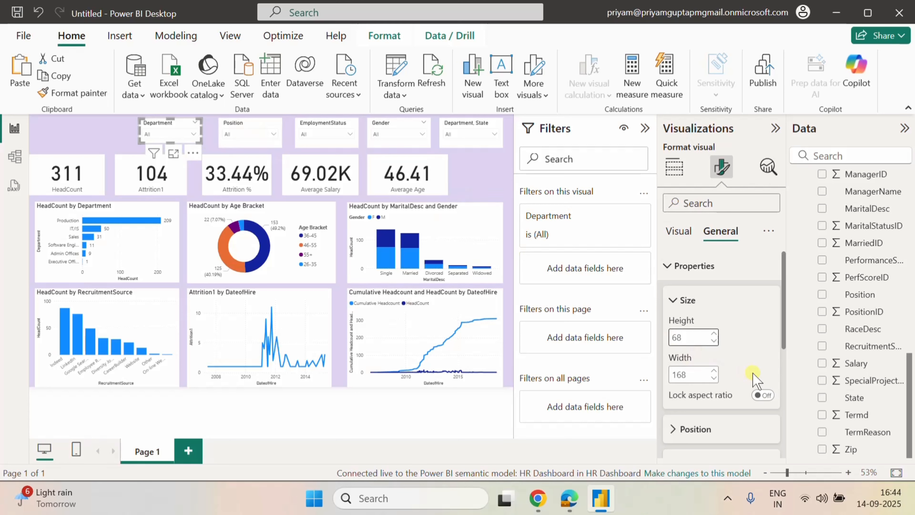
pyautogui.click(738, 317)
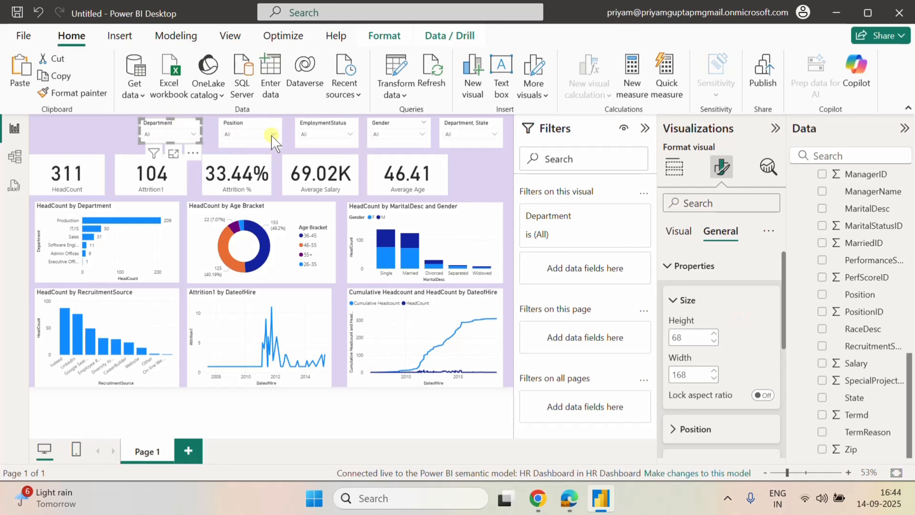
# Copy the Department slicer's formatting onto the Position slicer with Format painter.
pyautogui.click(674, 167)
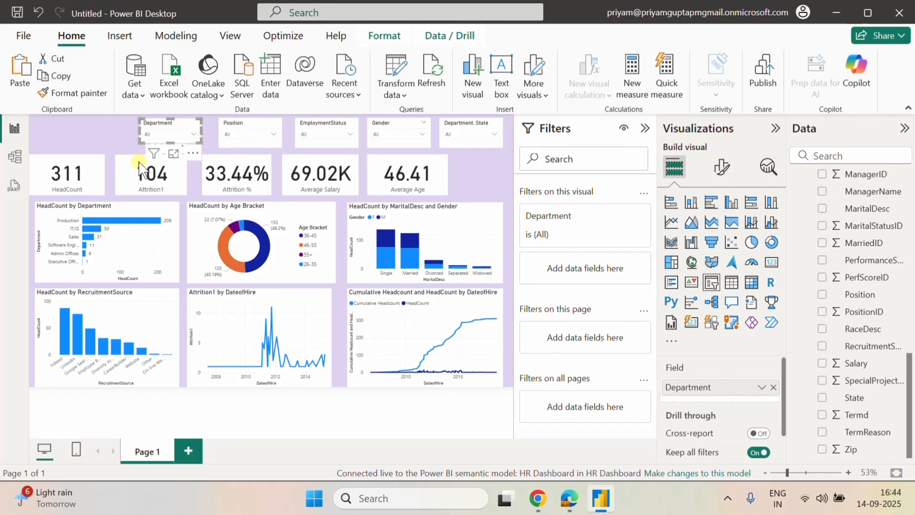
pyautogui.click(72, 92)
pyautogui.click(224, 120)
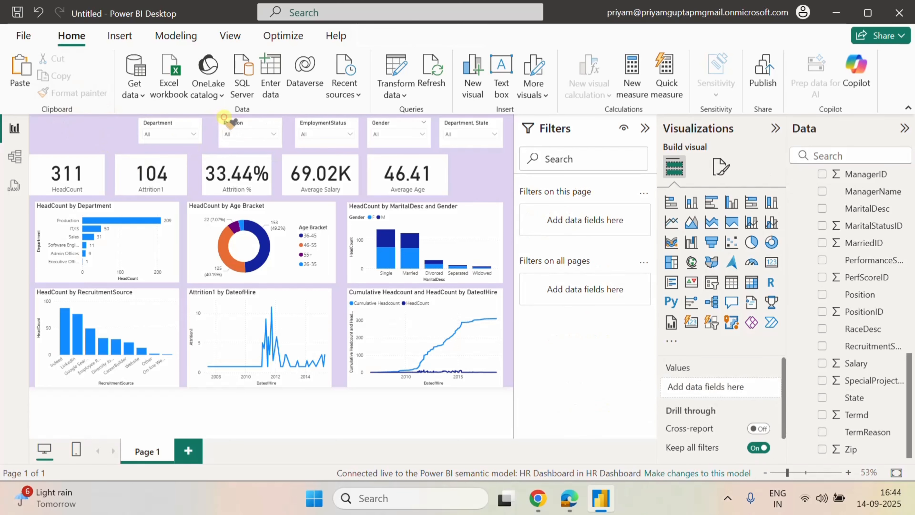
pyautogui.click(162, 126)
pyautogui.click(72, 92)
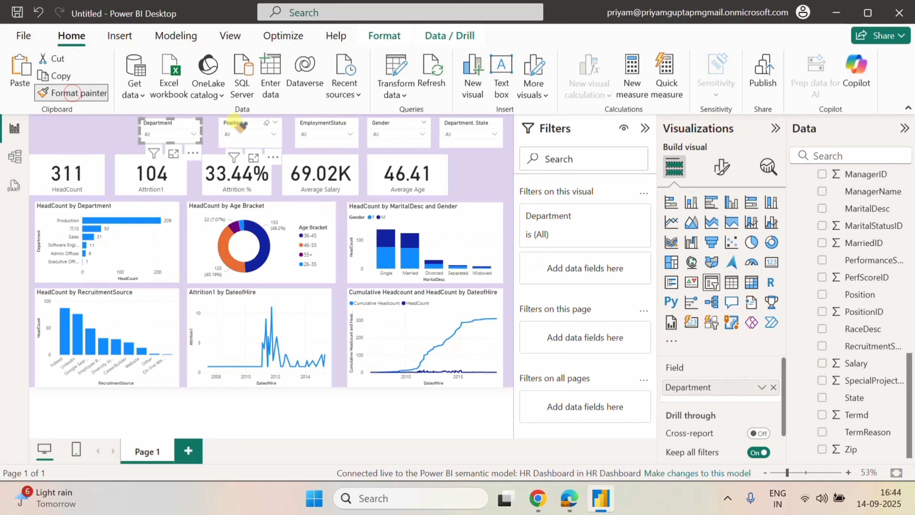
pyautogui.click(241, 121)
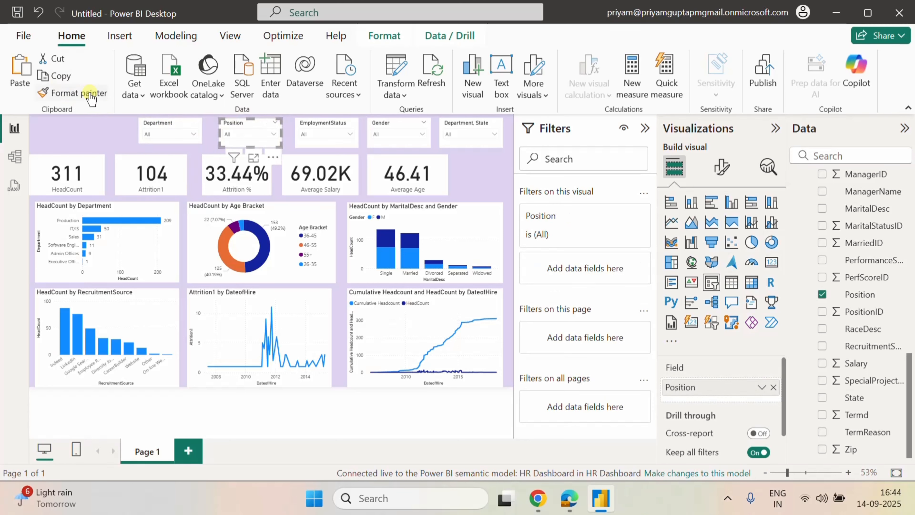
# Carry the Position slicer's formatting on to the EmploymentStatus, Gender and combined Department and State slicers with Format painter.
pyautogui.click(91, 94)
pyautogui.click(327, 125)
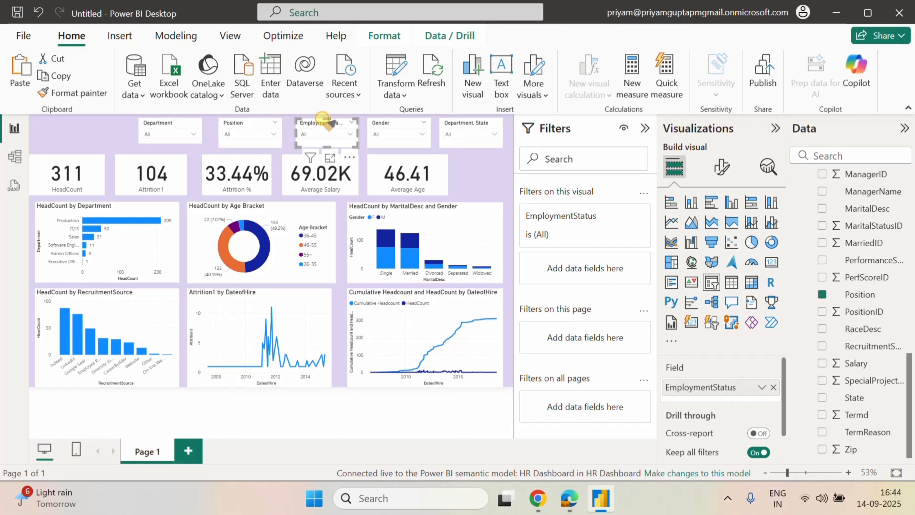
pyautogui.click(98, 101)
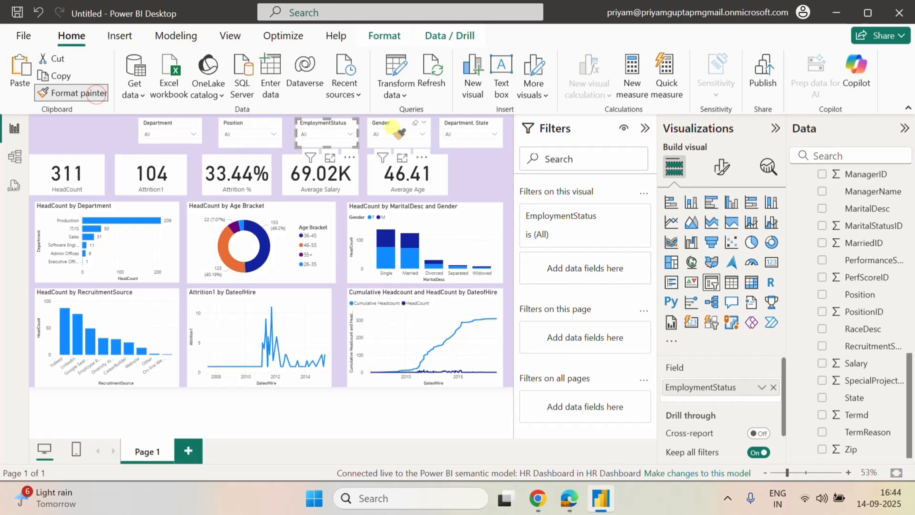
pyautogui.click(393, 131)
pyautogui.click(90, 94)
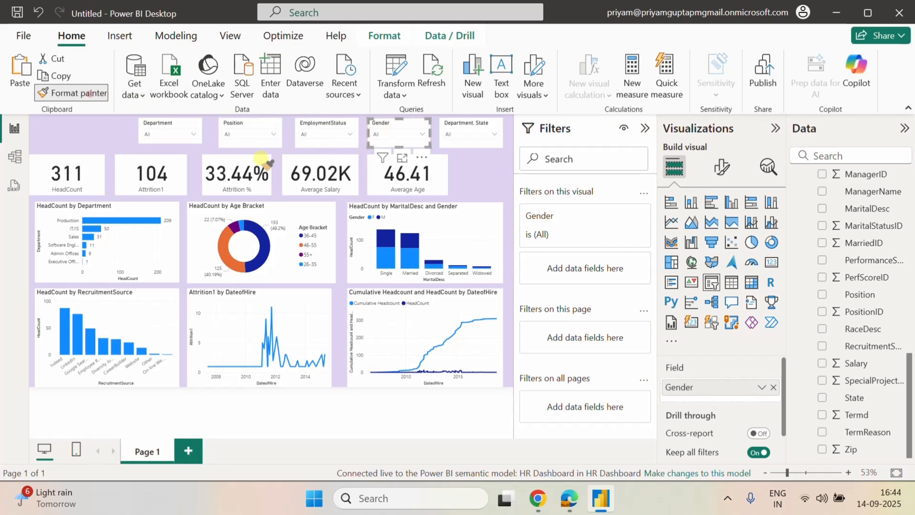
pyautogui.click(464, 125)
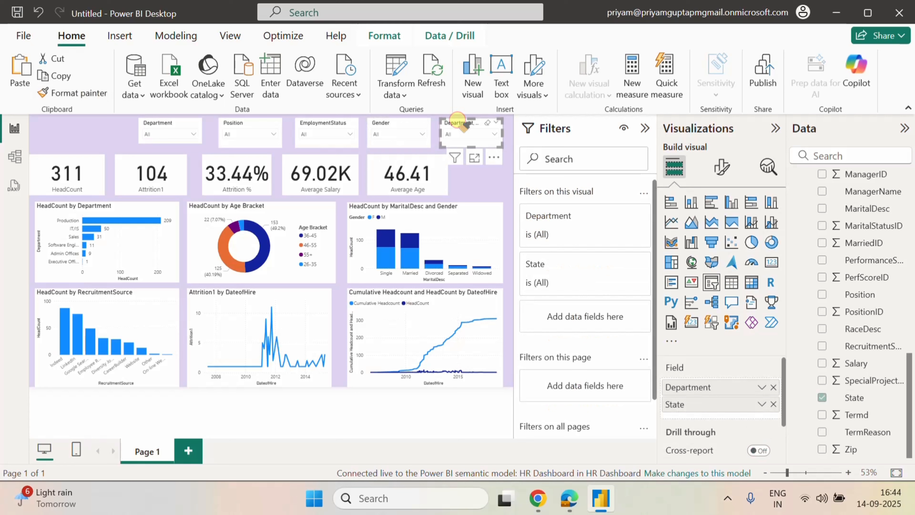
# Check the slicers' dropdown lists for the Select all entry and the search box.
pyautogui.click(481, 132)
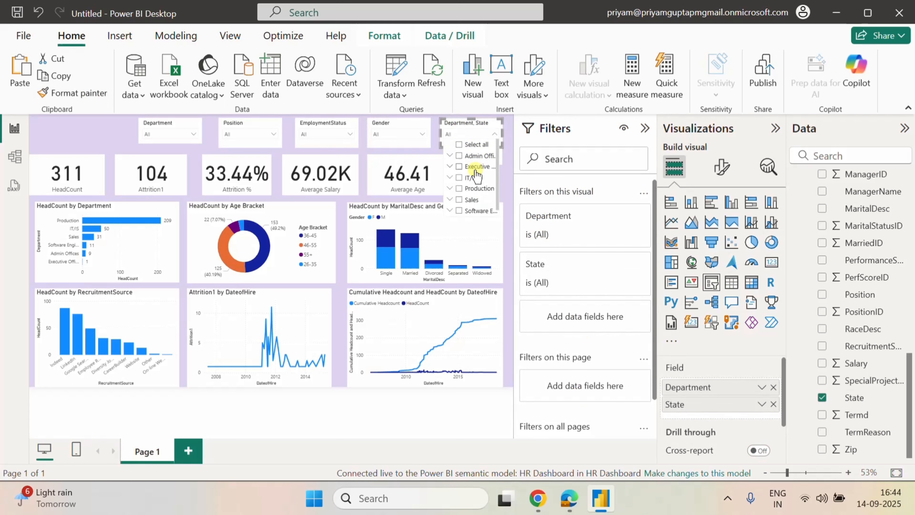
pyautogui.click(452, 134)
pyautogui.click(455, 135)
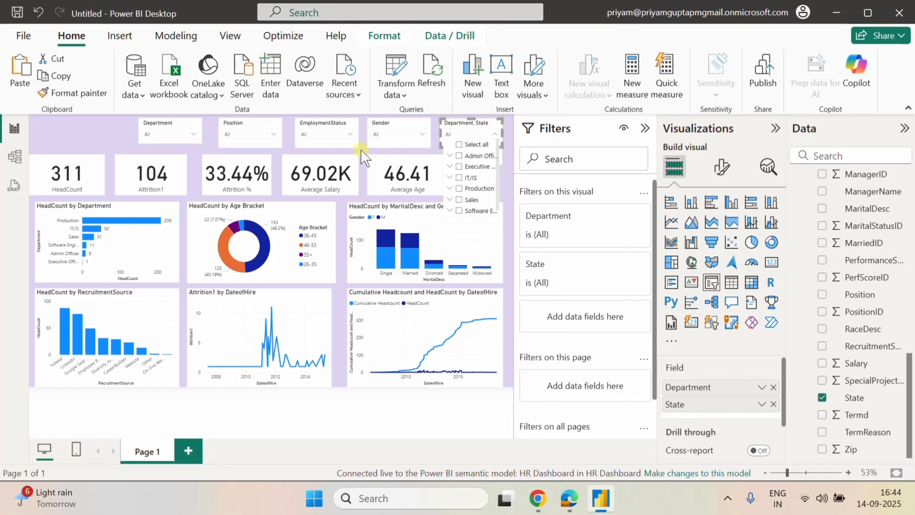
pyautogui.click(320, 133)
pyautogui.click(249, 134)
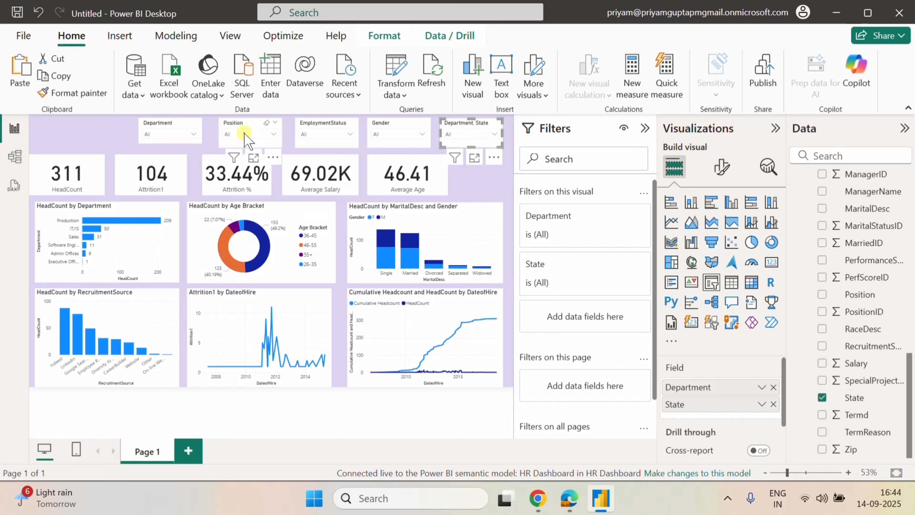
pyautogui.click(76, 141)
pyautogui.click(178, 135)
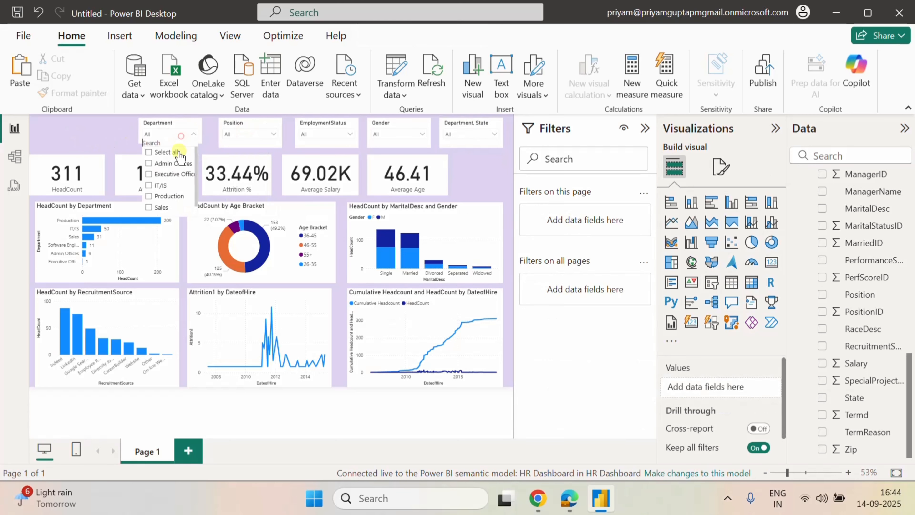
pyautogui.click(269, 134)
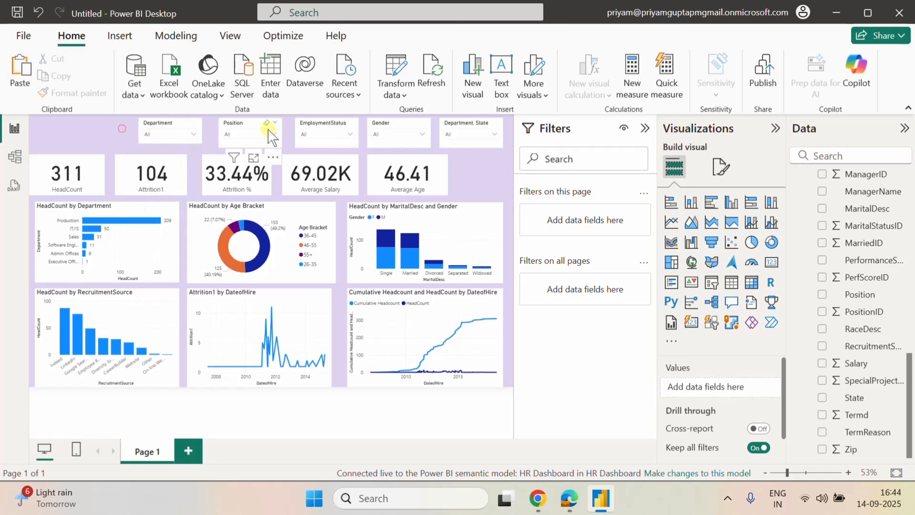
pyautogui.click(269, 133)
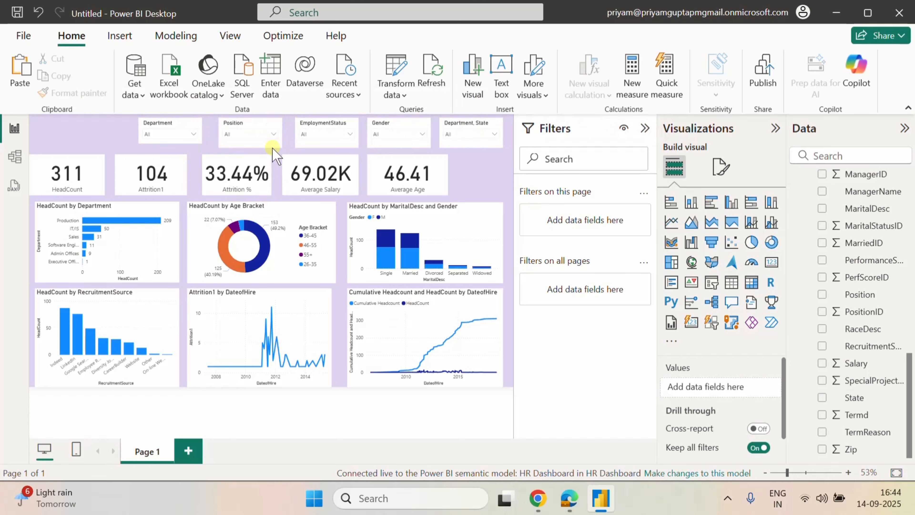
# Turn on the search box in the Position, EmploymentStatus, Gender and combined Department and State slicers.
pyautogui.click(277, 158)
pyautogui.click(327, 141)
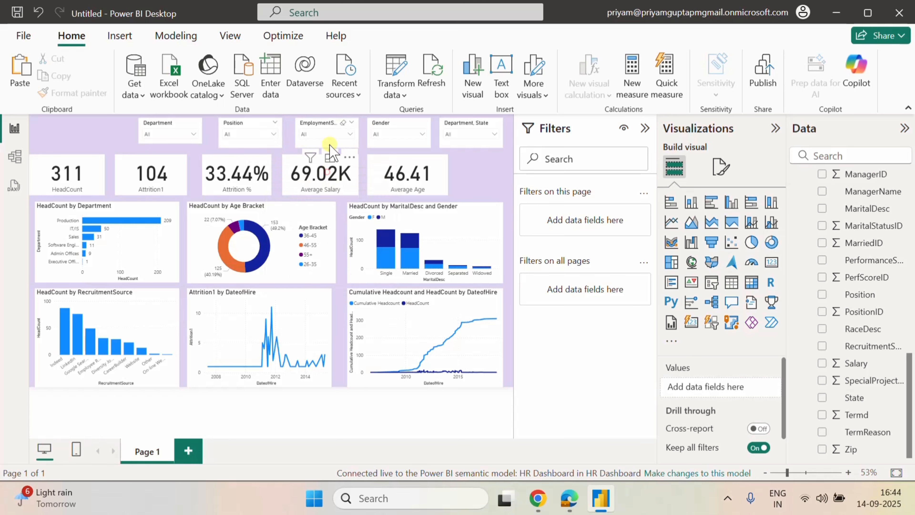
pyautogui.click(350, 152)
pyautogui.click(414, 155)
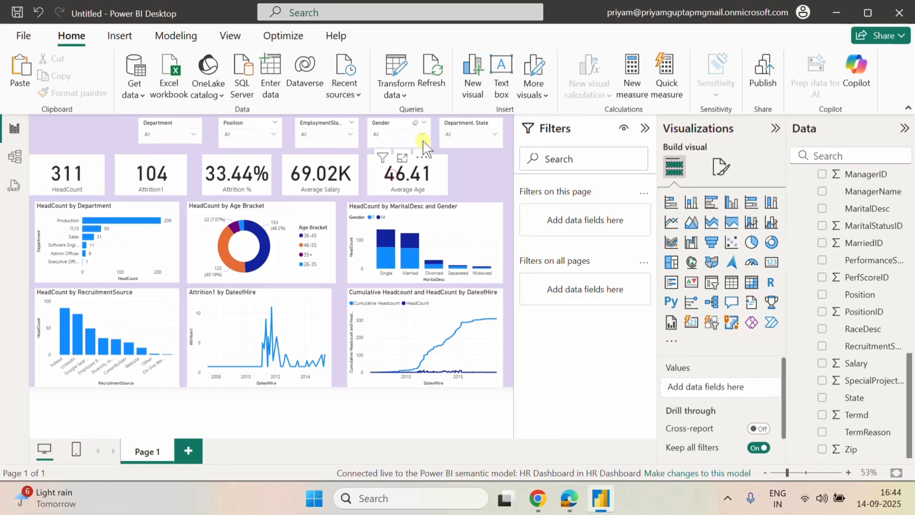
pyautogui.click(423, 154)
pyautogui.click(466, 178)
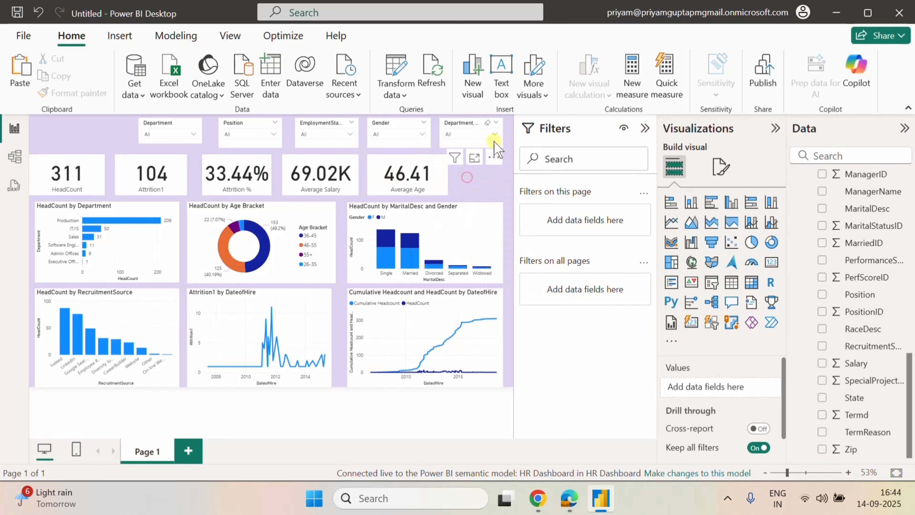
pyautogui.click(495, 155)
pyautogui.click(497, 181)
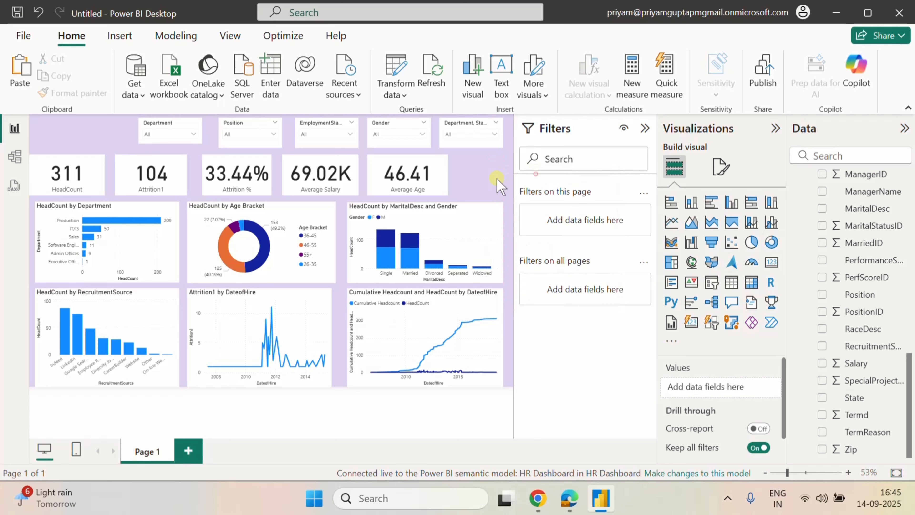
# Set the height of the Position, EmploymentStatus, Gender and combined Department and State slicers to 68 together.
pyautogui.click(252, 131)
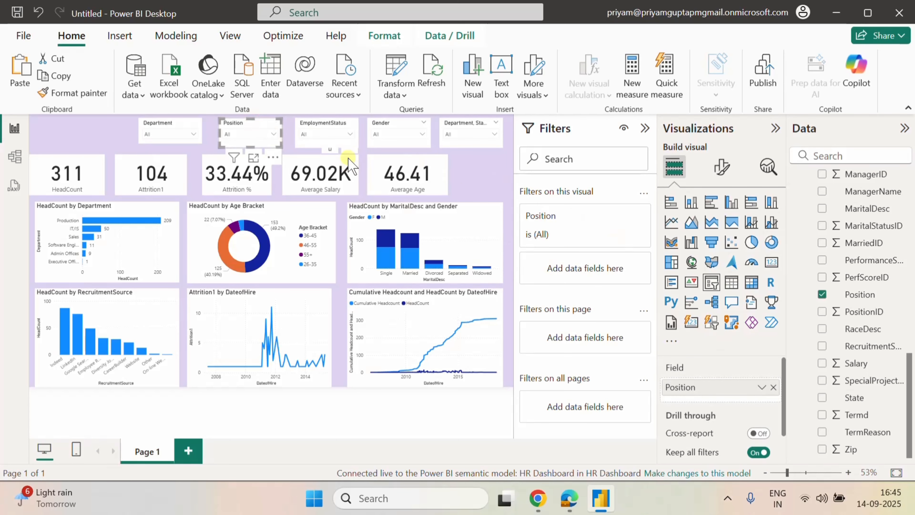
pyautogui.keyDown('ctrl'); pyautogui.click(314, 128); pyautogui.keyUp('ctrl')
pyautogui.keyDown('ctrl'); pyautogui.click(392, 122); pyautogui.keyUp('ctrl')
pyautogui.keyDown('ctrl'); pyautogui.click(451, 136); pyautogui.keyUp('ctrl')
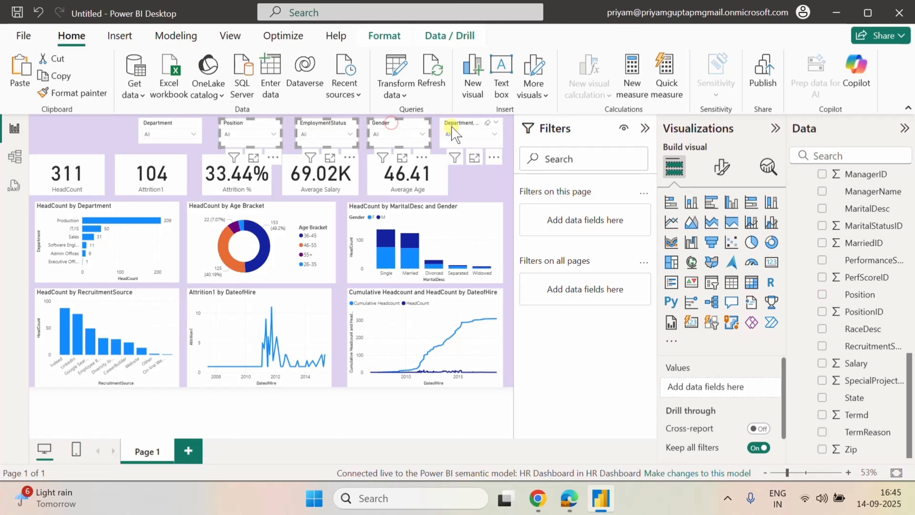
pyautogui.click(722, 167)
pyautogui.click(700, 267)
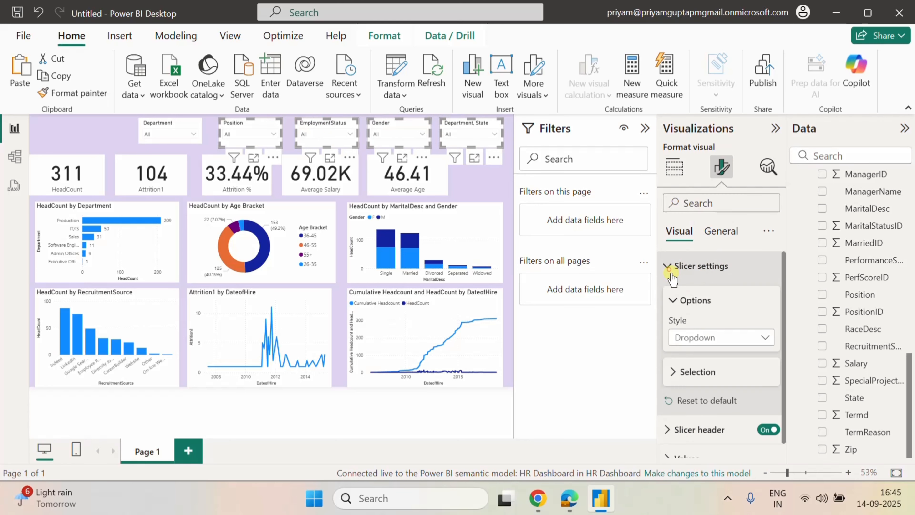
pyautogui.click(719, 230)
pyautogui.click(672, 271)
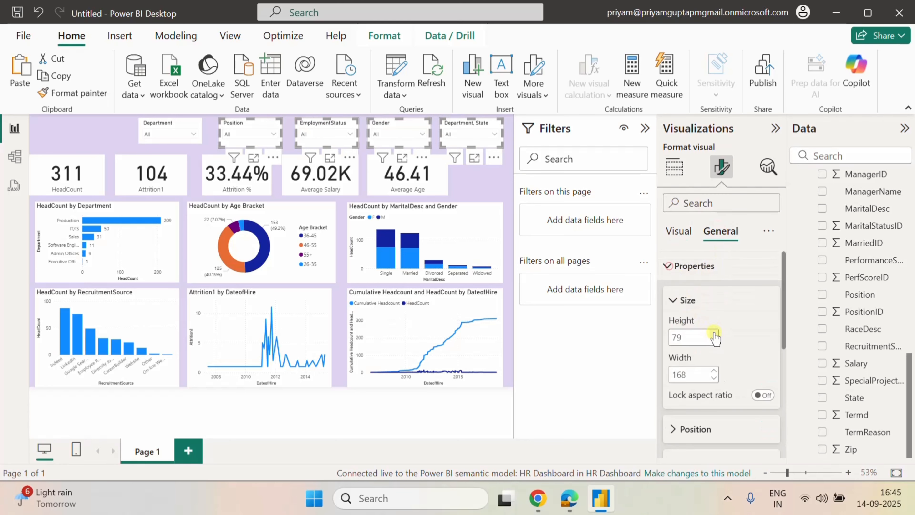
pyautogui.click(687, 338)
pyautogui.write('68')
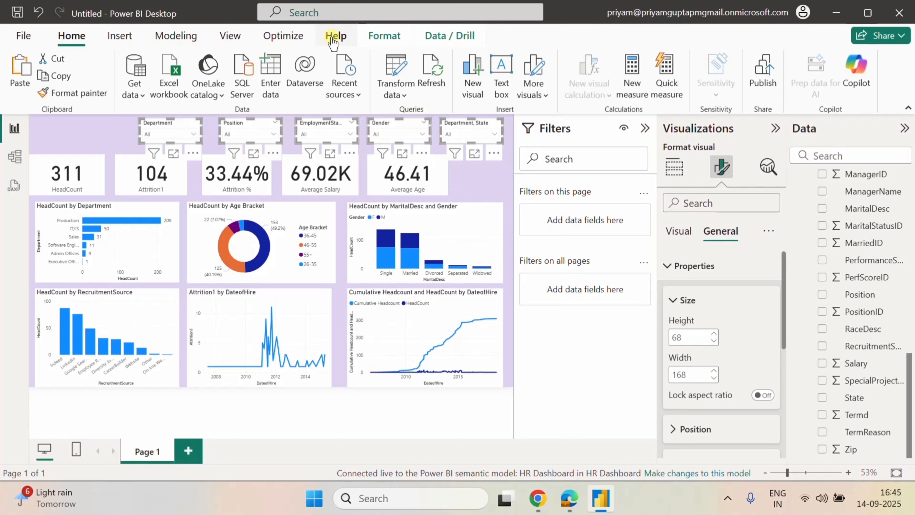
# Distribute the five selected slicers horizontally so they are evenly spaced above the KPI cards.
pyautogui.click(247, 43)
pyautogui.click(394, 37)
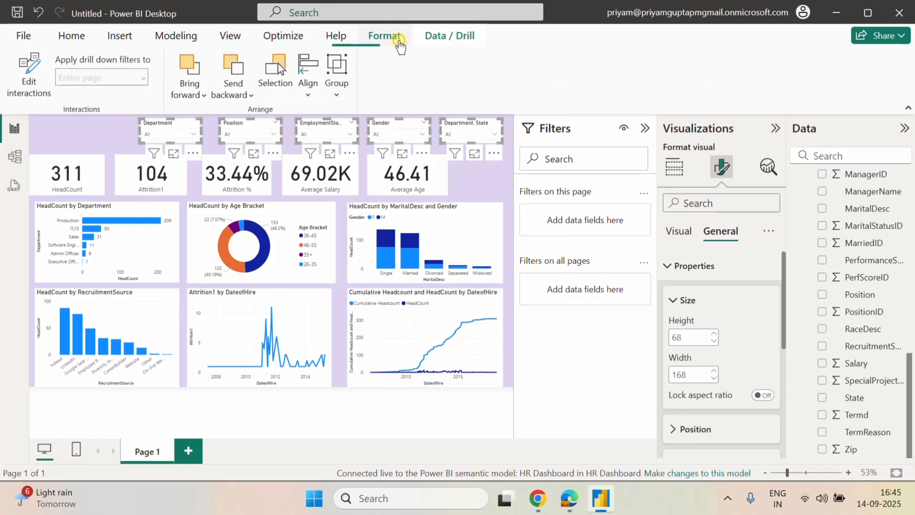
pyautogui.click(305, 89)
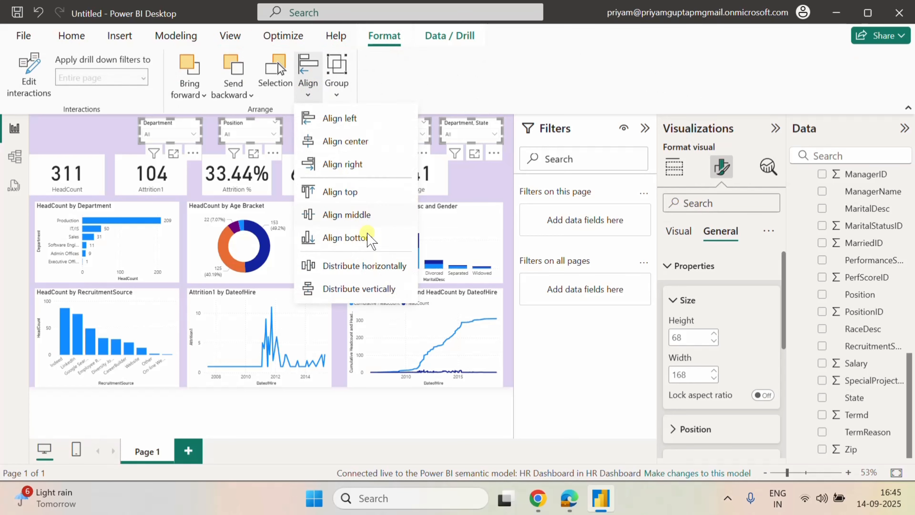
pyautogui.click(374, 270)
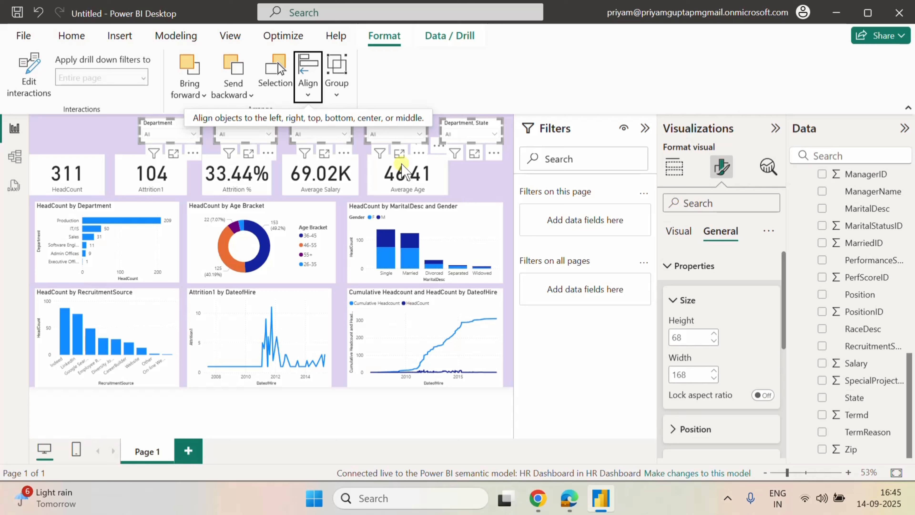
pyautogui.press('Down')
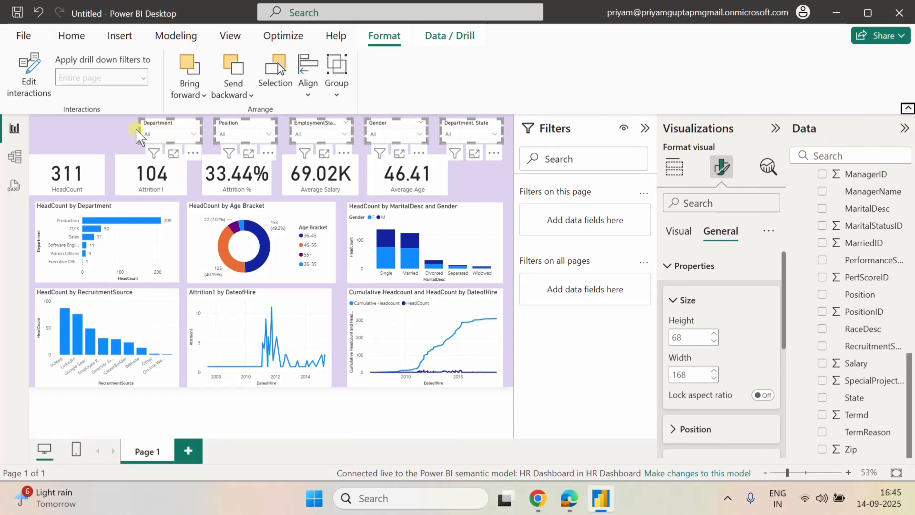
# Select the Department, Position, EmploymentStatus, Gender and combined Department and State slicers together and nudge the row slightly to the right.
pyautogui.click(153, 131)
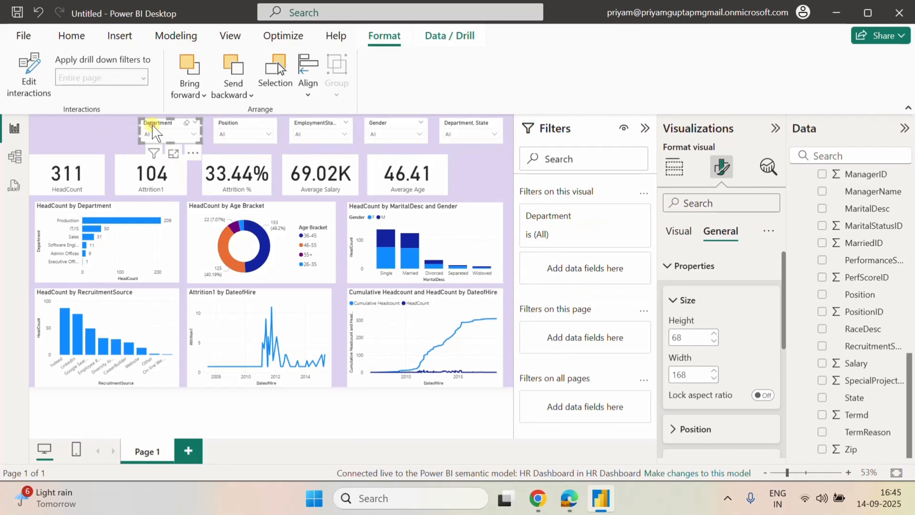
pyautogui.keyDown('ctrl'); pyautogui.click(234, 127); pyautogui.keyUp('ctrl')
pyautogui.keyDown('ctrl'); pyautogui.click(347, 126); pyautogui.keyUp('ctrl')
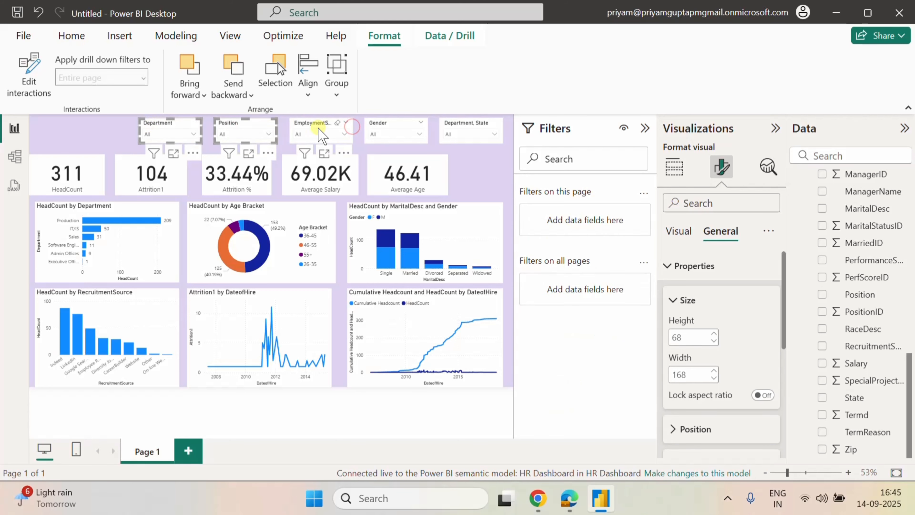
pyautogui.keyDown('ctrl'); pyautogui.click(398, 126); pyautogui.keyUp('ctrl')
pyautogui.keyDown('ctrl'); pyautogui.click(463, 129); pyautogui.keyUp('ctrl')
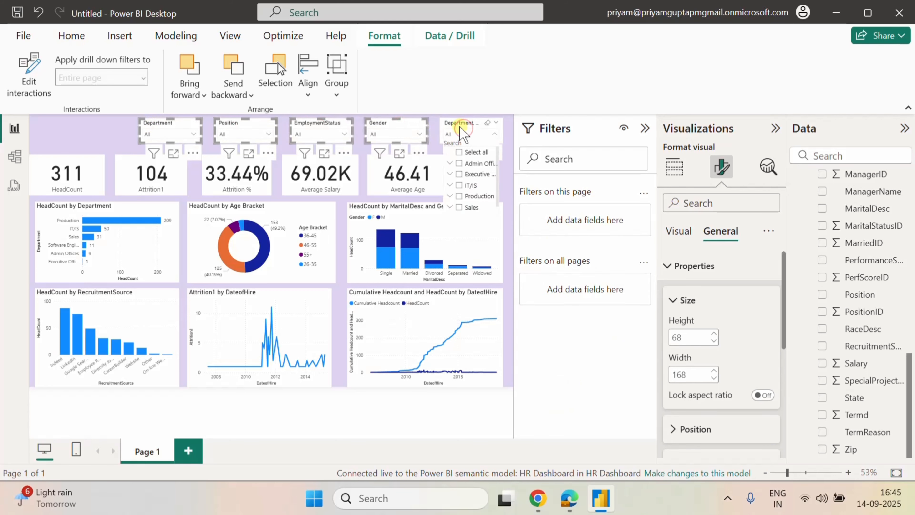
pyautogui.keyDown('ctrl'); pyautogui.click(456, 123); pyautogui.keyUp('ctrl')
pyautogui.press('Right')
pyautogui.press('Right')
pyautogui.press('Right')
pyautogui.press('Right')
pyautogui.press('Right')
pyautogui.press('Right')
pyautogui.press('Right')
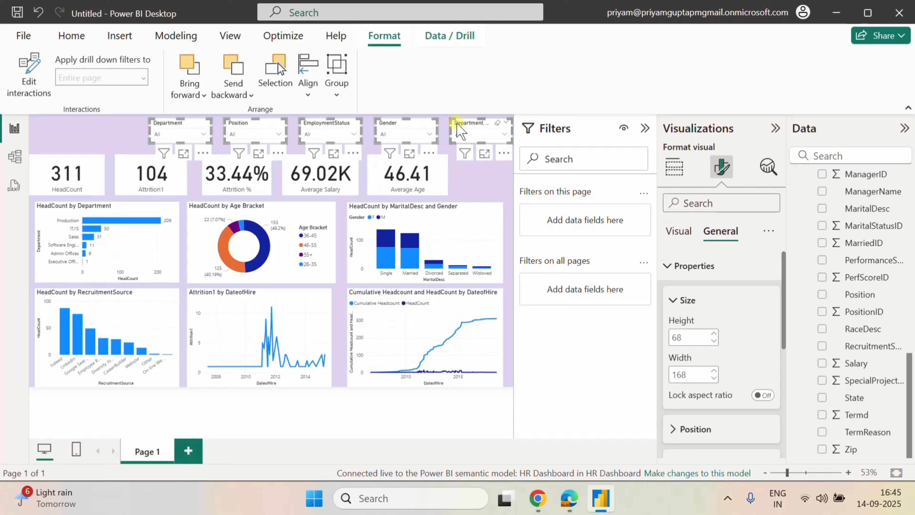
pyautogui.click(123, 139)
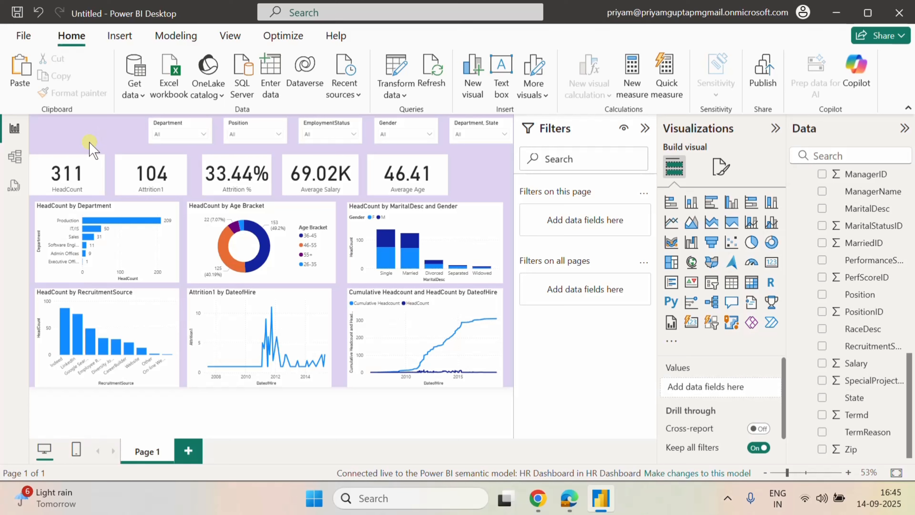
# Reduce the HeadCount card's callout value font size to 31.
pyautogui.click(51, 173)
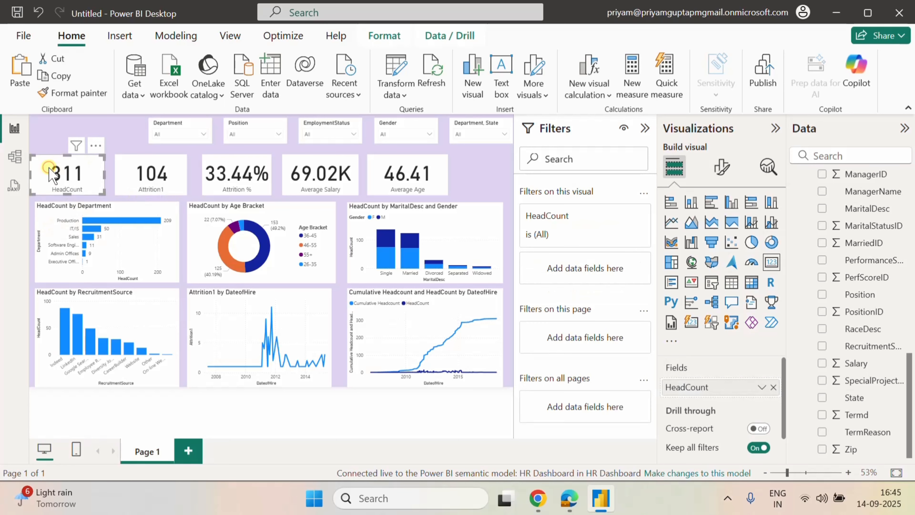
pyautogui.click(721, 169)
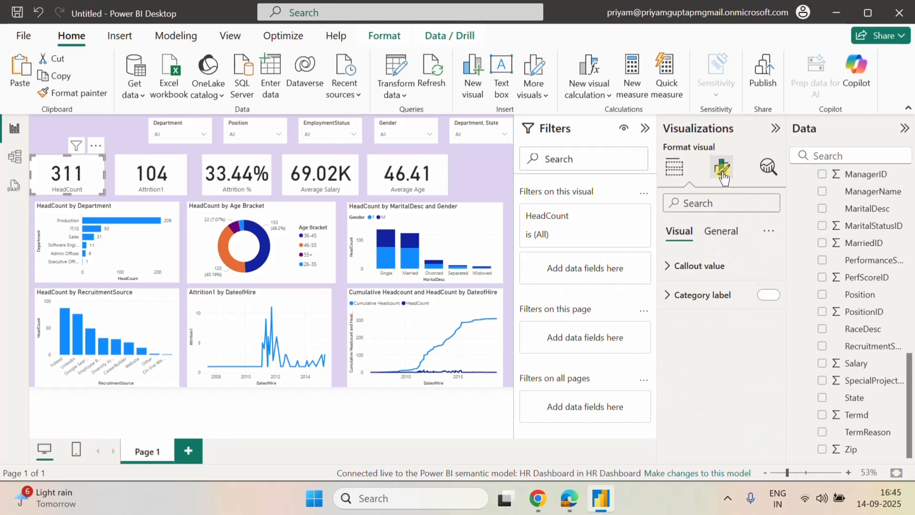
pyautogui.click(676, 276)
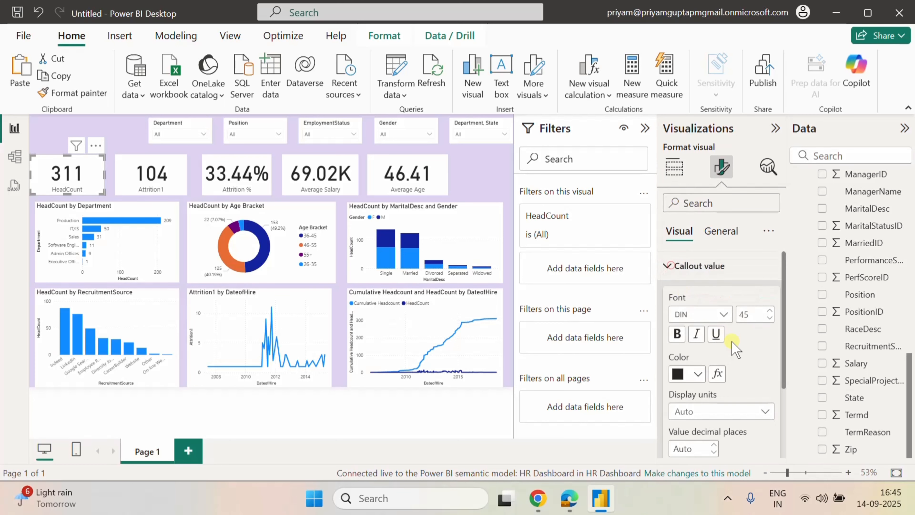
pyautogui.click(769, 318)
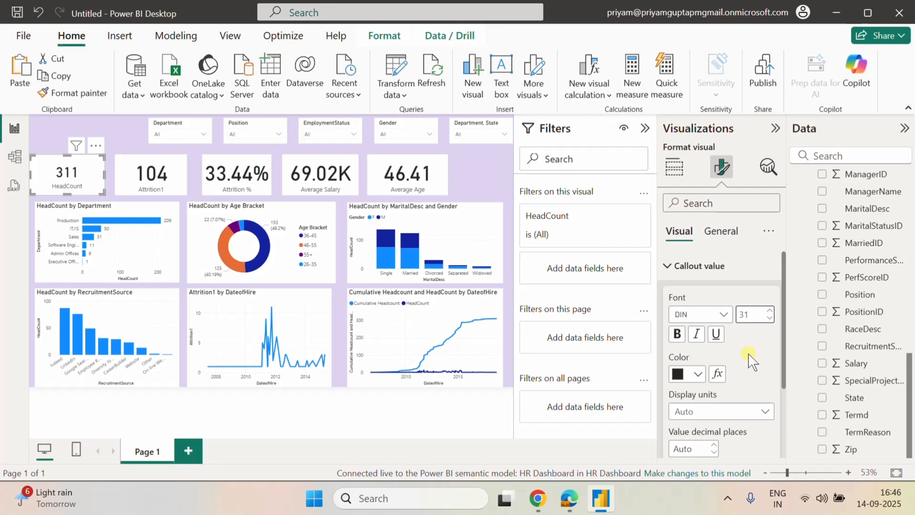
# Set the HeadCount card's category label to Segoe UI Semibold at size 11.
pyautogui.click(669, 269)
pyautogui.click(675, 298)
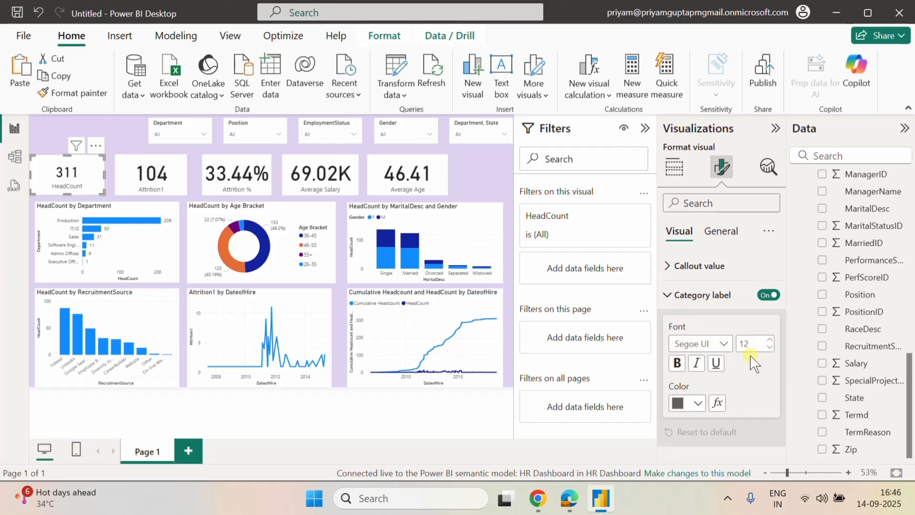
pyautogui.click(769, 347)
pyautogui.click(723, 343)
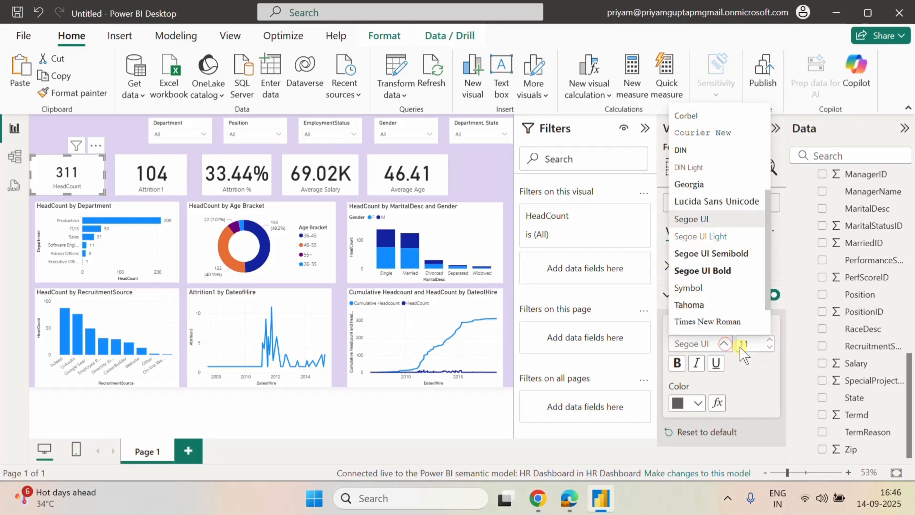
pyautogui.click(714, 259)
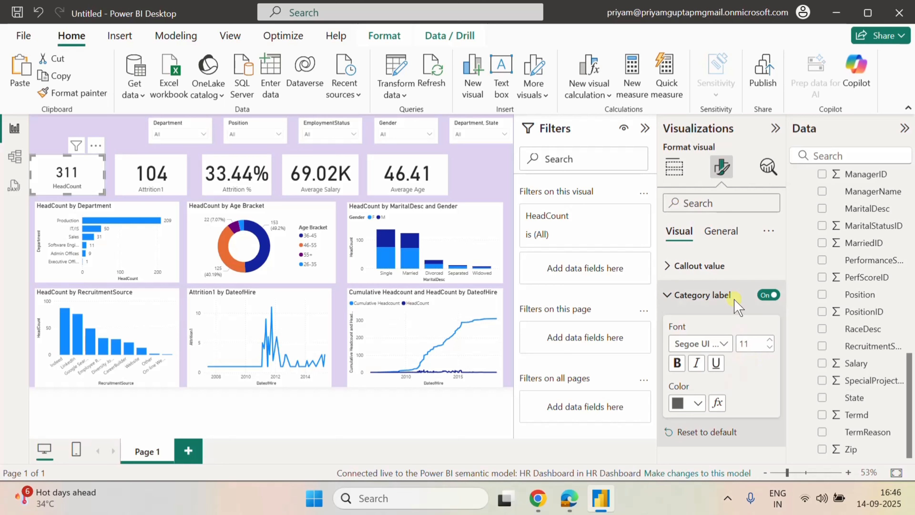
# Resize the HeadCount card to a height of 86 and a width of 215.
pyautogui.click(722, 231)
pyautogui.click(670, 266)
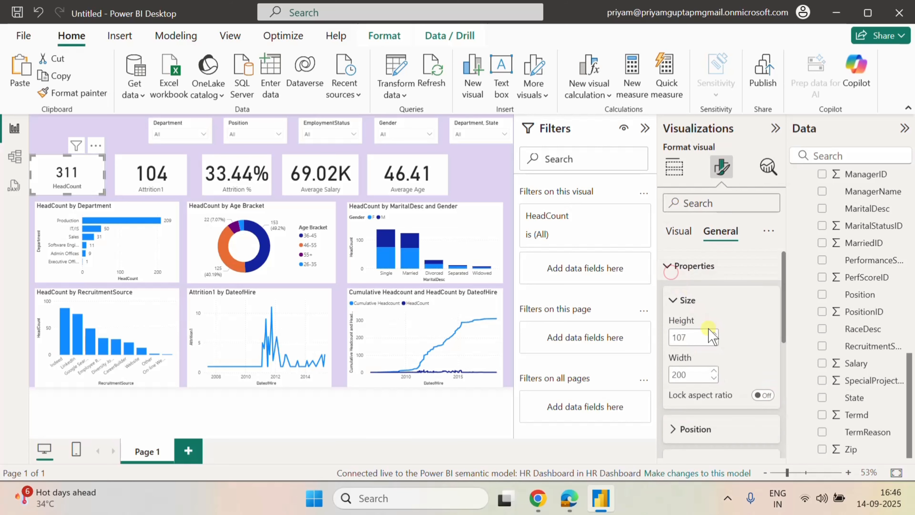
pyautogui.doubleClick(678, 337)
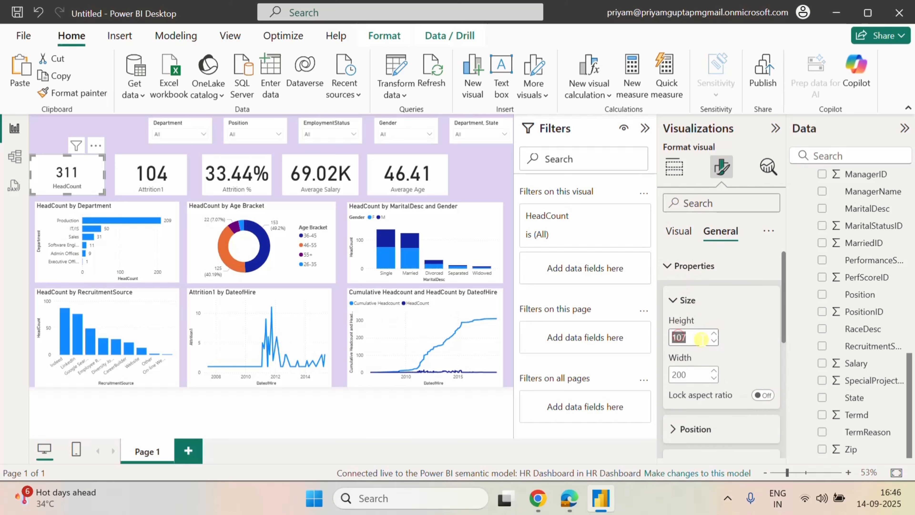
pyautogui.write('86')
pyautogui.doubleClick(680, 374)
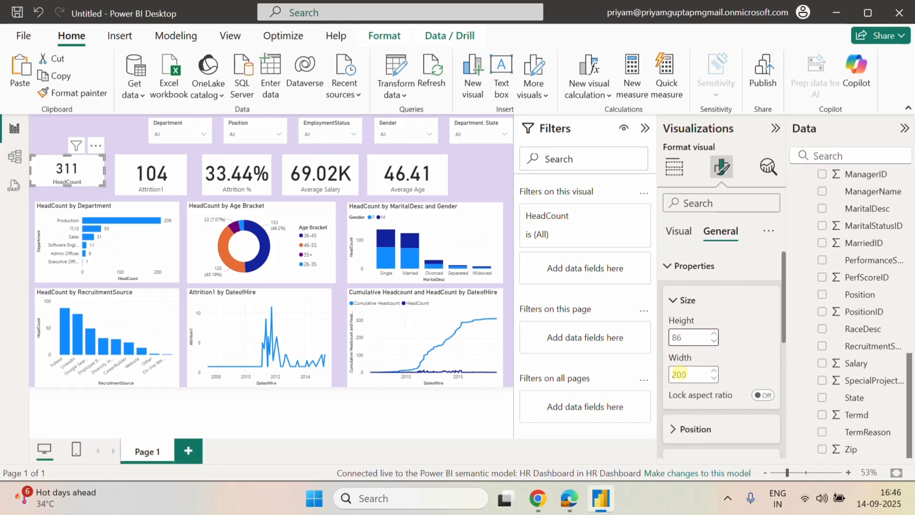
pyautogui.write('215')
pyautogui.click(688, 371)
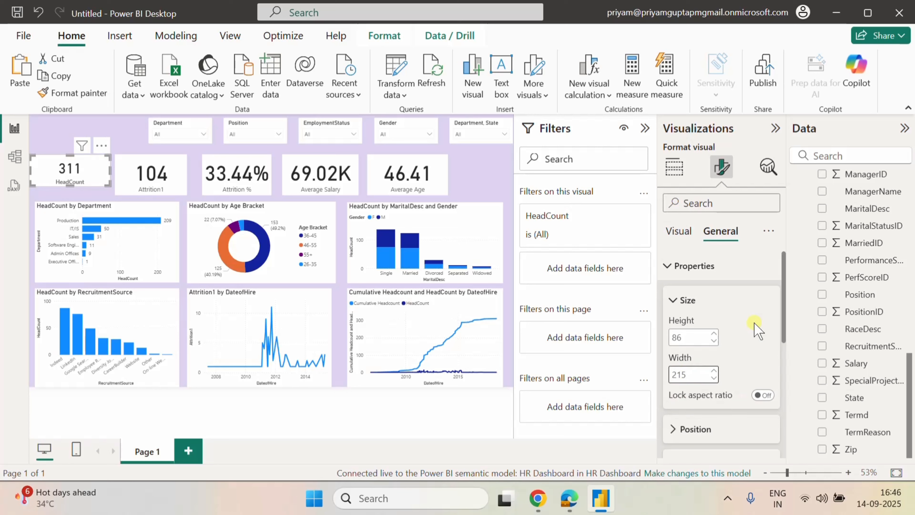
# Turn on the visual border and shadow effects for the HeadCount card.
pyautogui.click(669, 266)
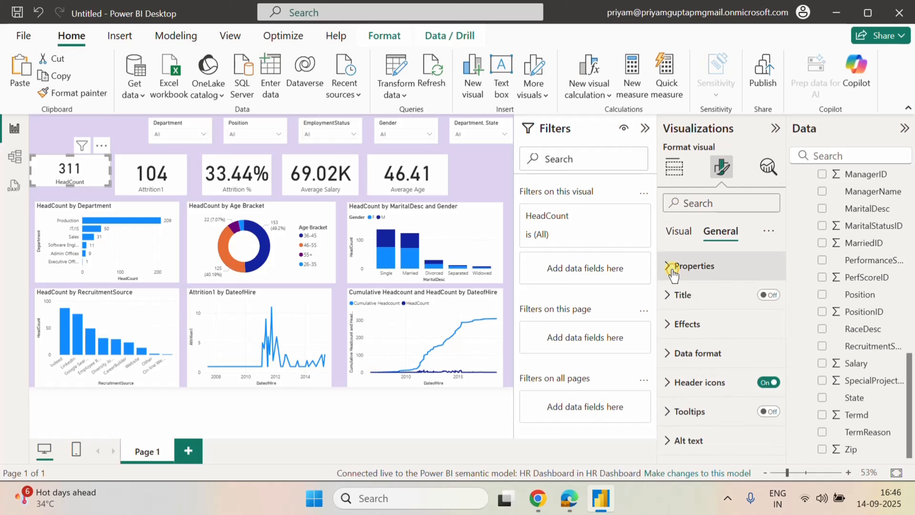
pyautogui.click(670, 327)
pyautogui.scroll(-2, 735, 388)
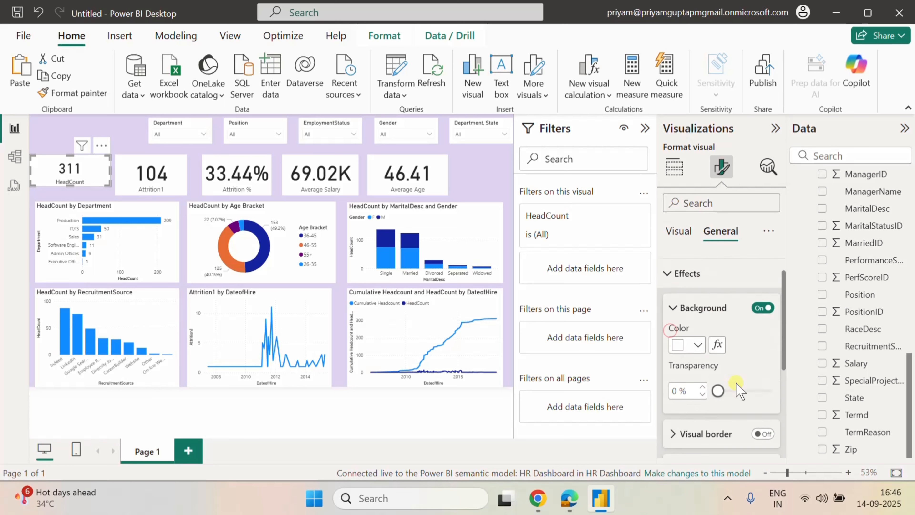
pyautogui.scroll(-3, 751, 337)
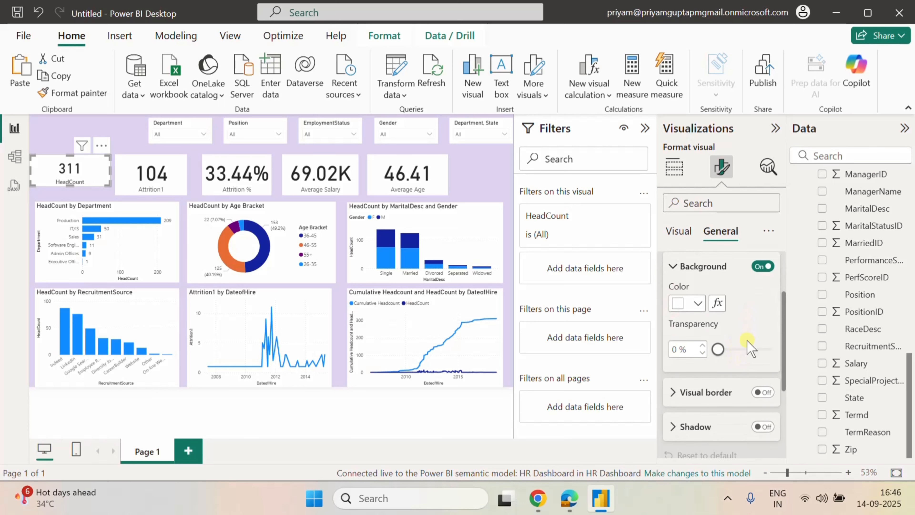
pyautogui.click(763, 341)
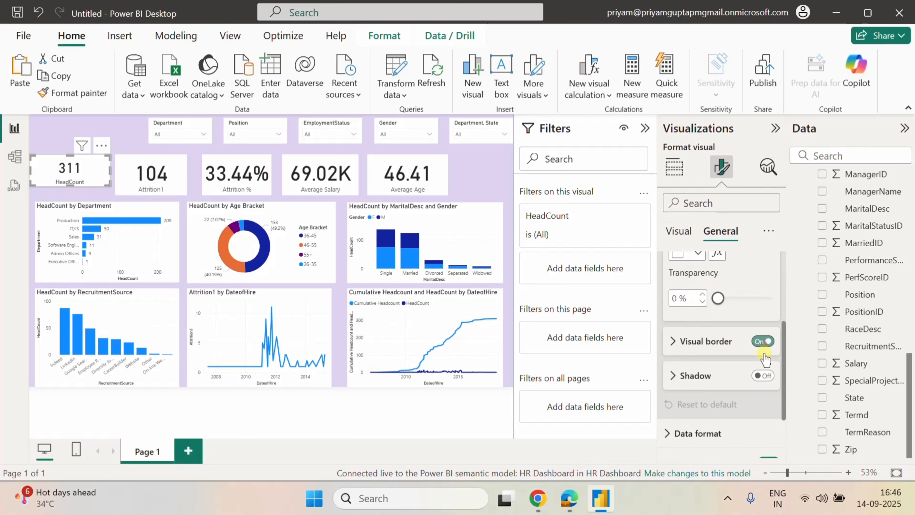
pyautogui.click(763, 376)
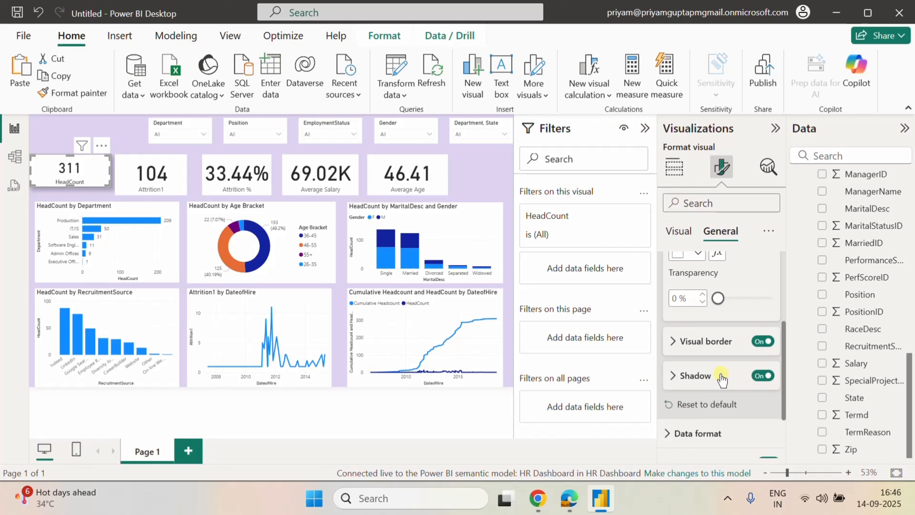
# Round the corners of the HeadCount card's visual border to 20 px.
pyautogui.click(664, 348)
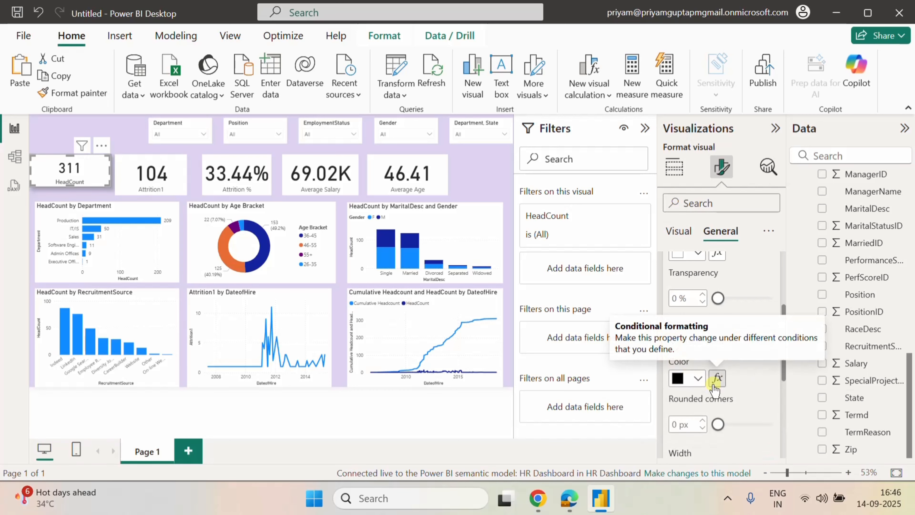
pyautogui.scroll(-2, 735, 424)
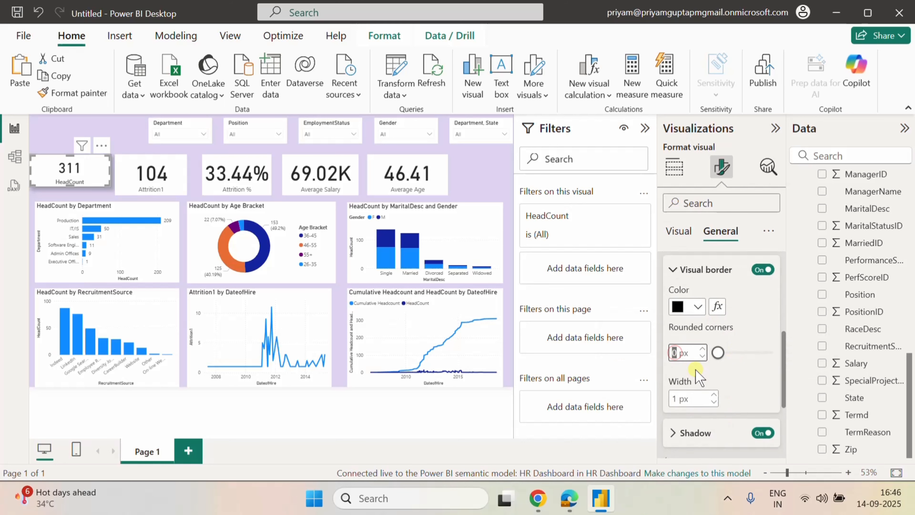
pyautogui.write('20')
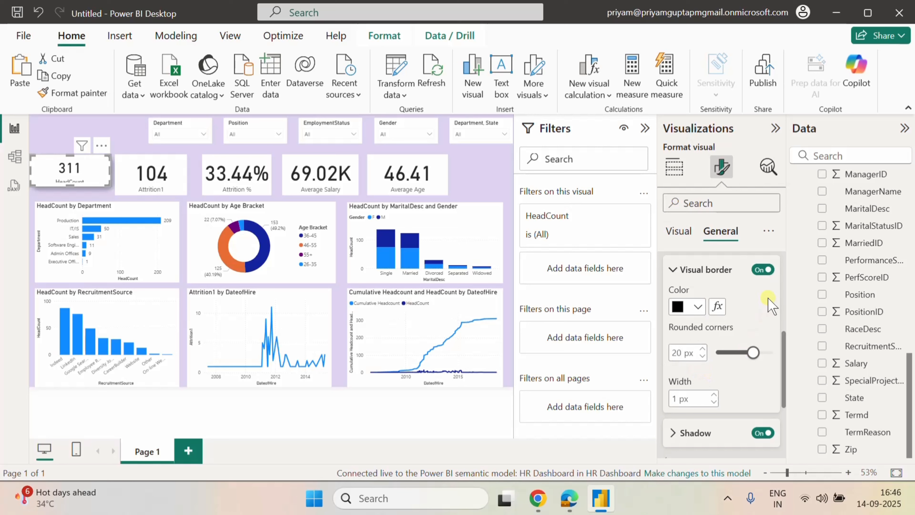
pyautogui.click(124, 141)
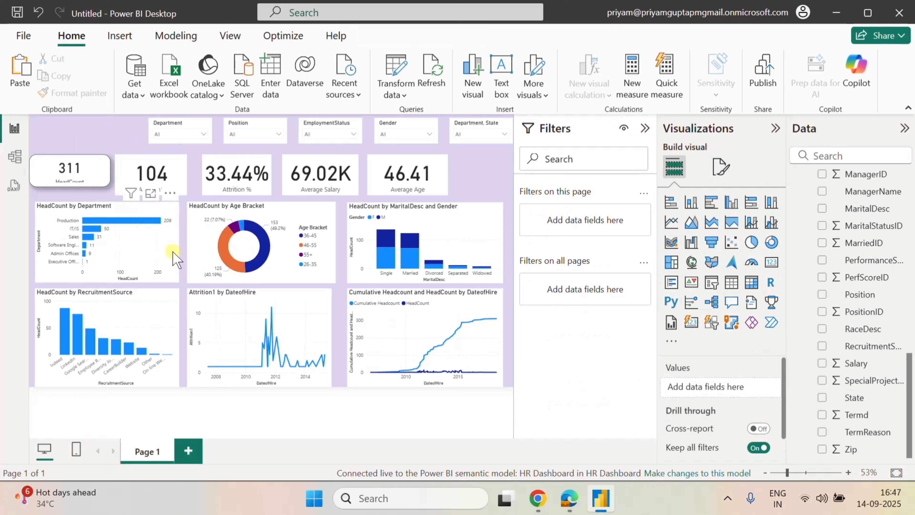
# Set the rounded corners of the HeadCount card's visual border to 10 px.
pyautogui.click(70, 172)
pyautogui.click(722, 167)
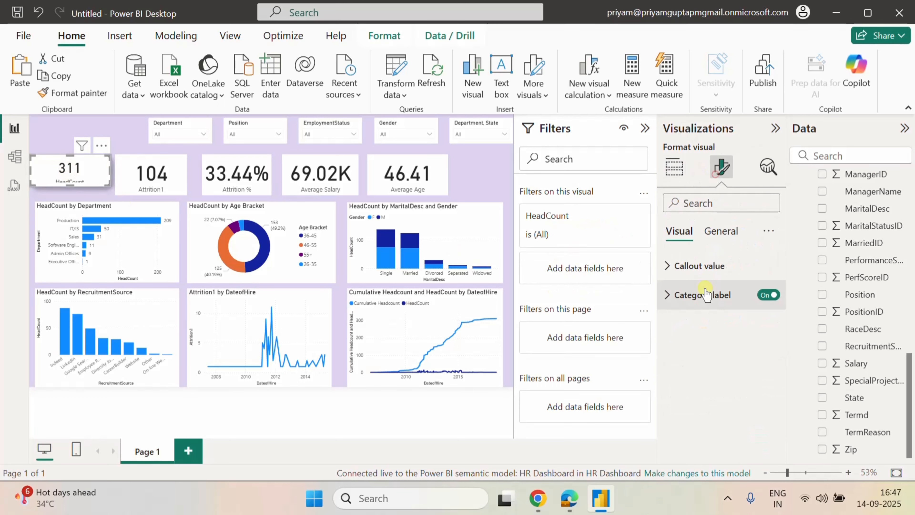
pyautogui.click(720, 232)
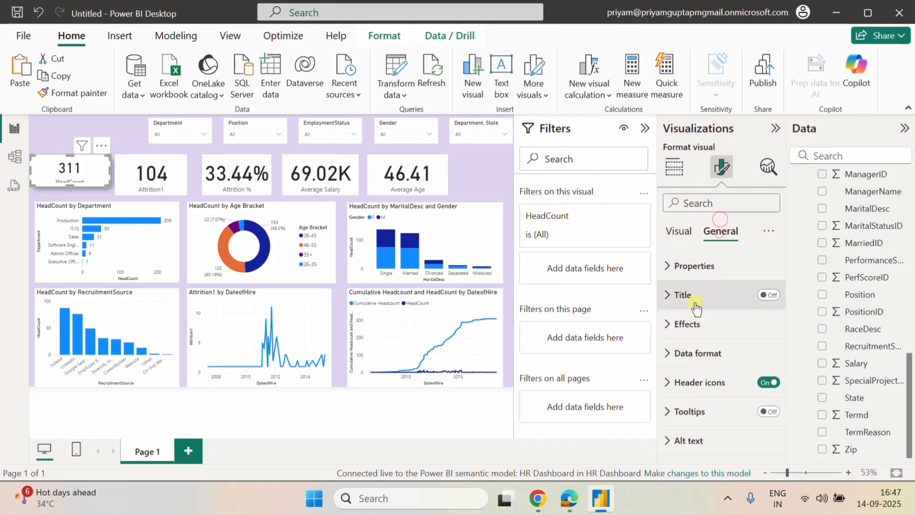
pyautogui.click(669, 324)
pyautogui.scroll(-5, 719, 396)
pyautogui.scroll(2, 684, 324)
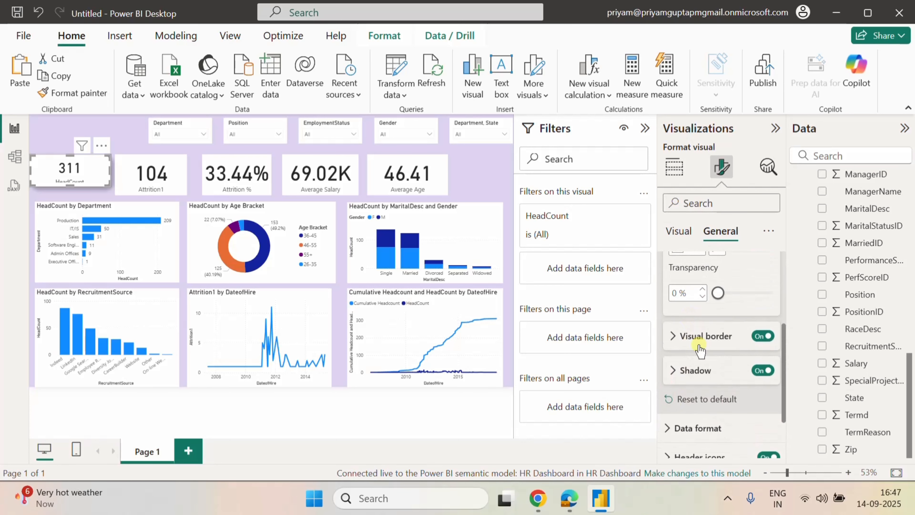
pyautogui.scroll(3, 692, 317)
pyautogui.scroll(-3, 699, 328)
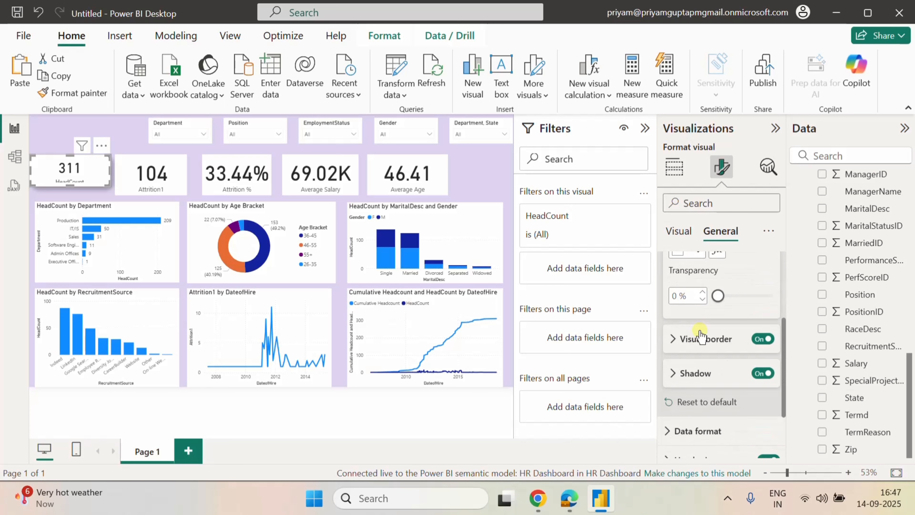
pyautogui.click(672, 370)
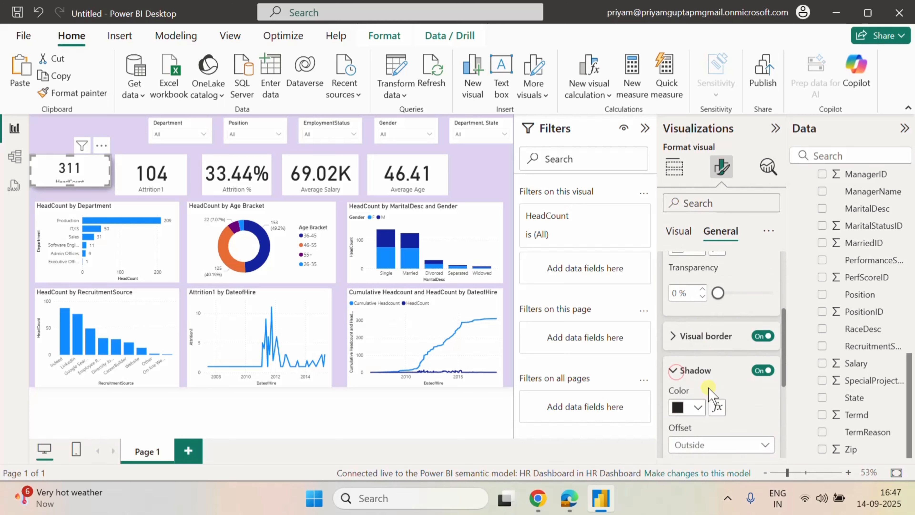
pyautogui.scroll(-2, 695, 361)
pyautogui.click(678, 268)
pyautogui.scroll(-1, 722, 317)
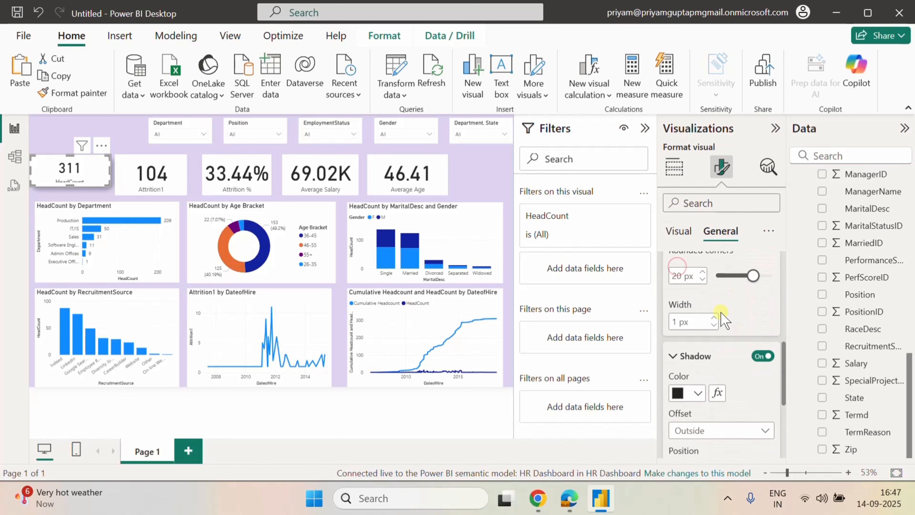
pyautogui.doubleClick(679, 277)
pyautogui.write('10')
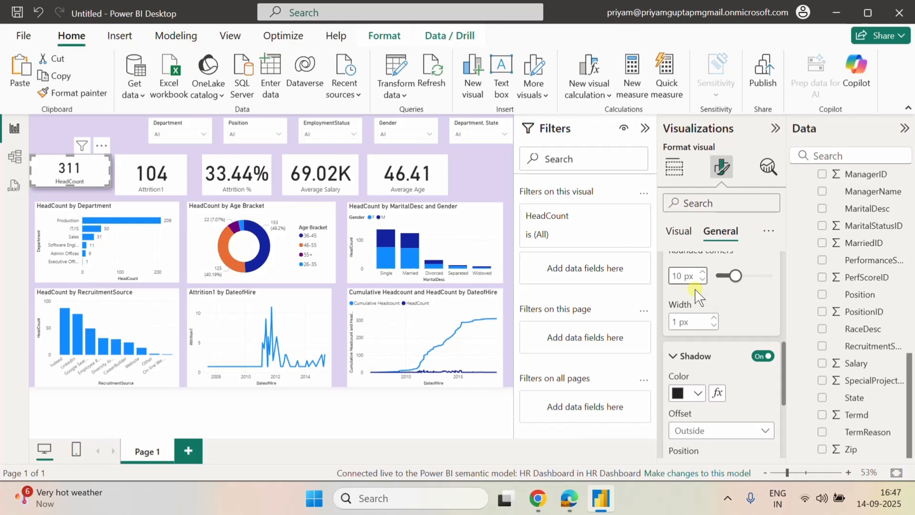
pyautogui.click(129, 134)
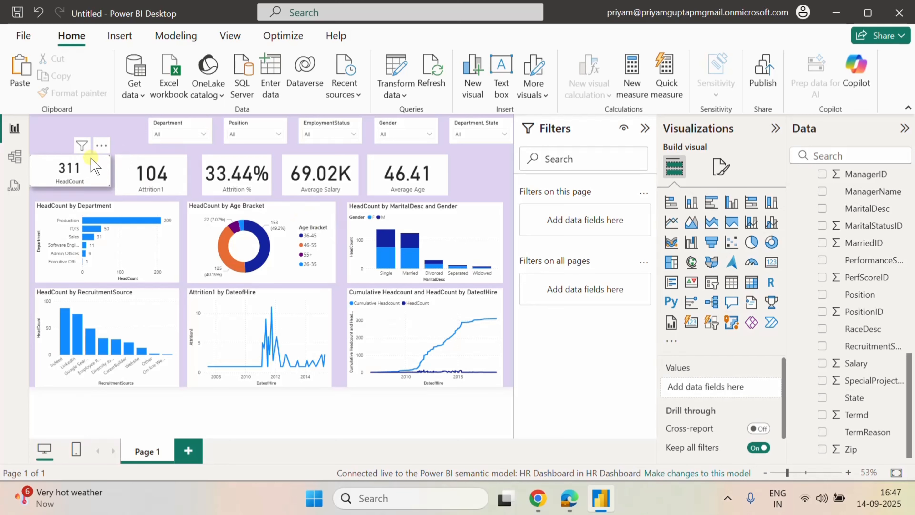
# Copy the HeadCount card's formatting to the Attrition1, Attrition %, Average Salary and Average Age cards with Format painter.
pyautogui.click(94, 167)
pyautogui.click(136, 169)
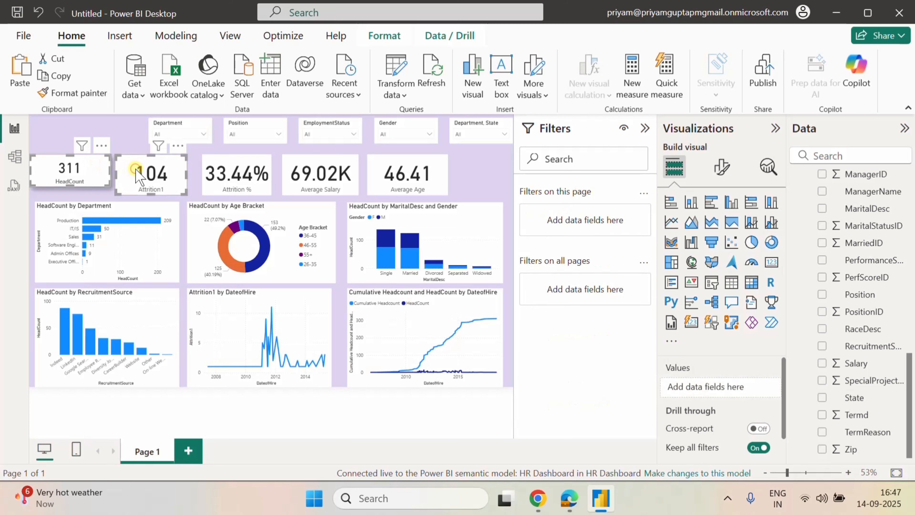
pyautogui.click(85, 164)
pyautogui.click(72, 93)
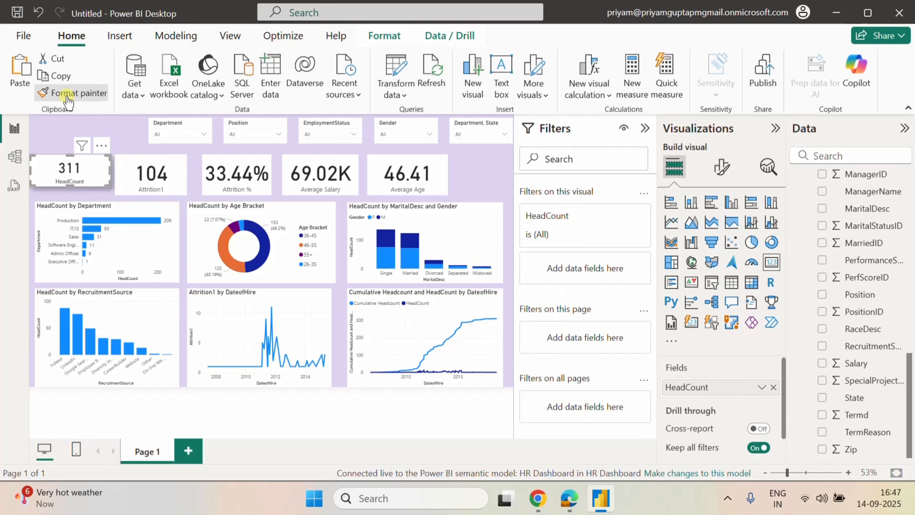
pyautogui.click(144, 161)
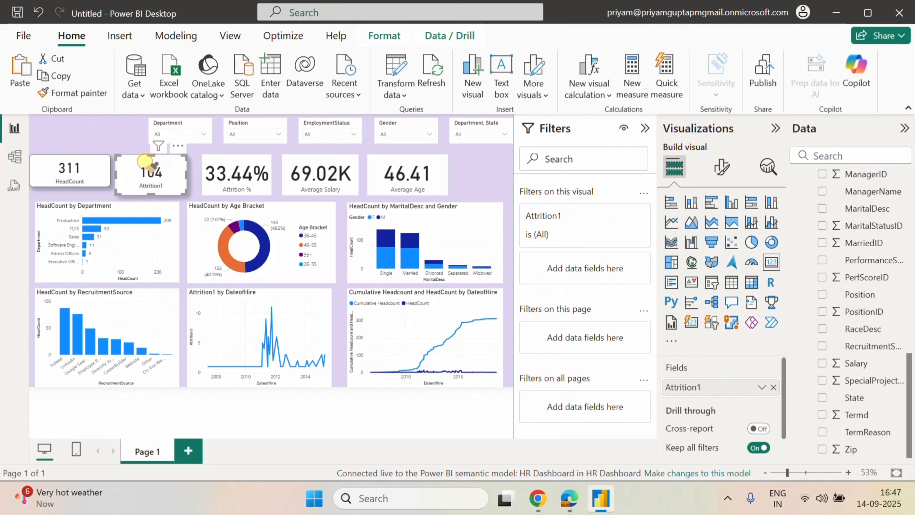
pyautogui.click(78, 94)
pyautogui.click(230, 171)
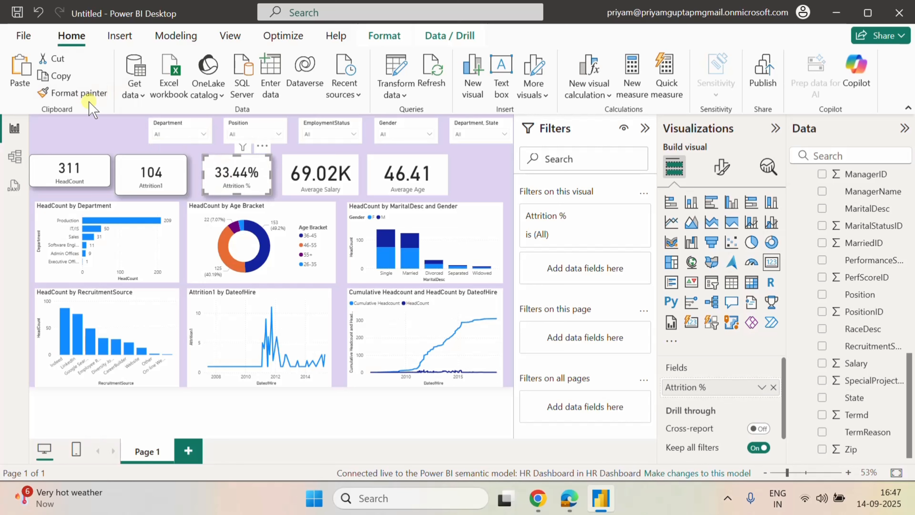
pyautogui.click(78, 93)
pyautogui.click(310, 169)
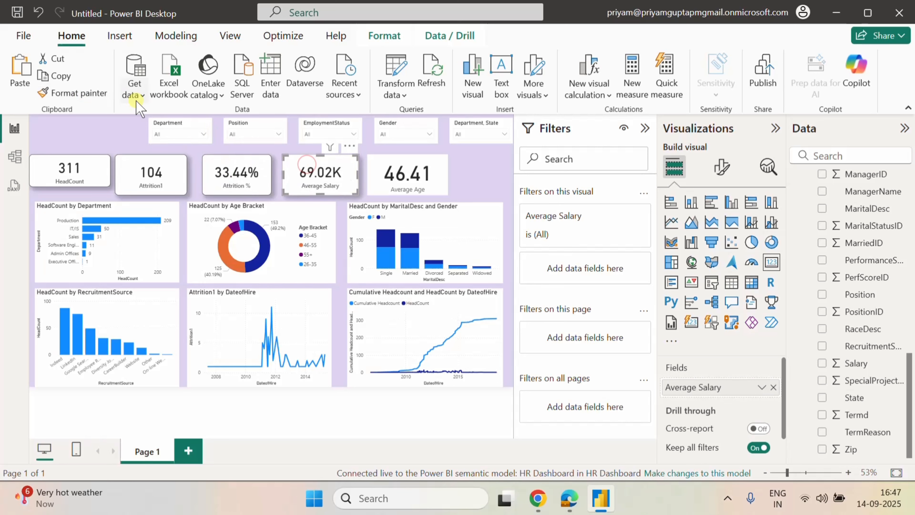
pyautogui.click(75, 93)
pyautogui.click(392, 176)
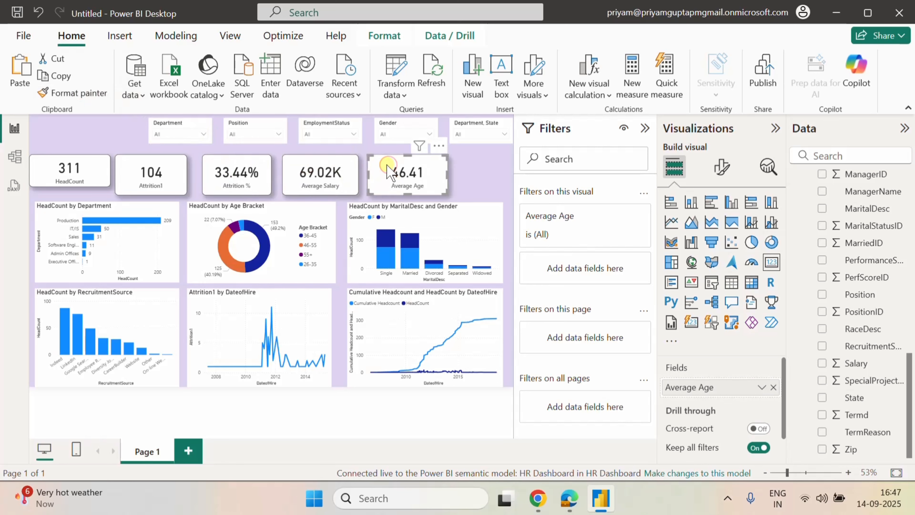
# Set the height of the Attrition1, Attrition %, Average Salary and Average Age cards to 86, matching the HeadCount card.
pyautogui.click(144, 186)
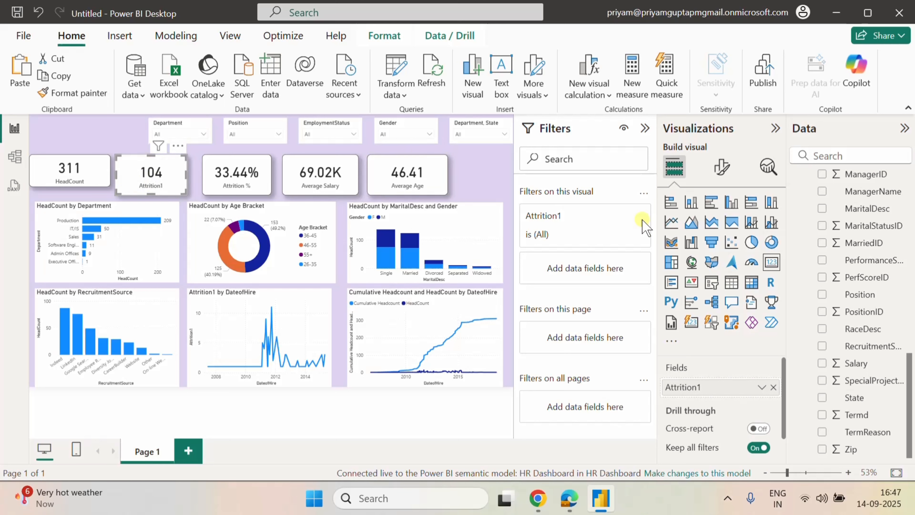
pyautogui.click(68, 178)
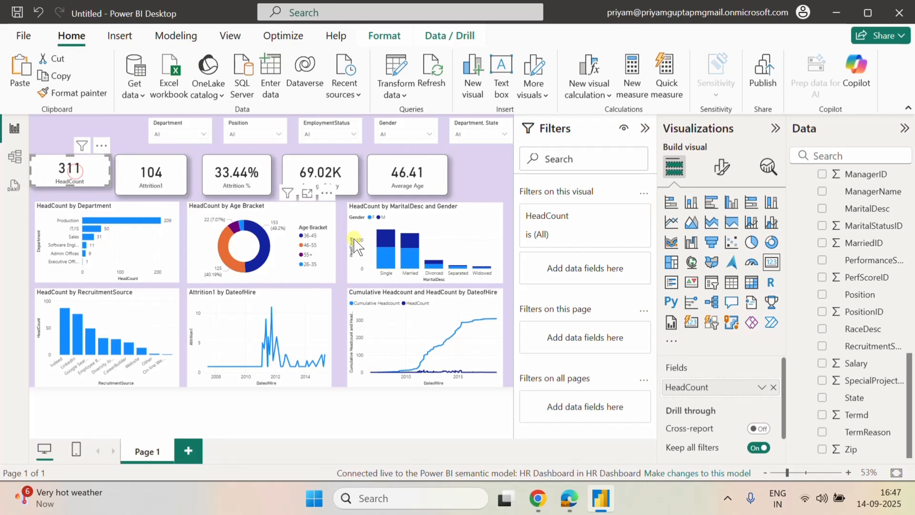
pyautogui.click(721, 167)
pyautogui.click(722, 230)
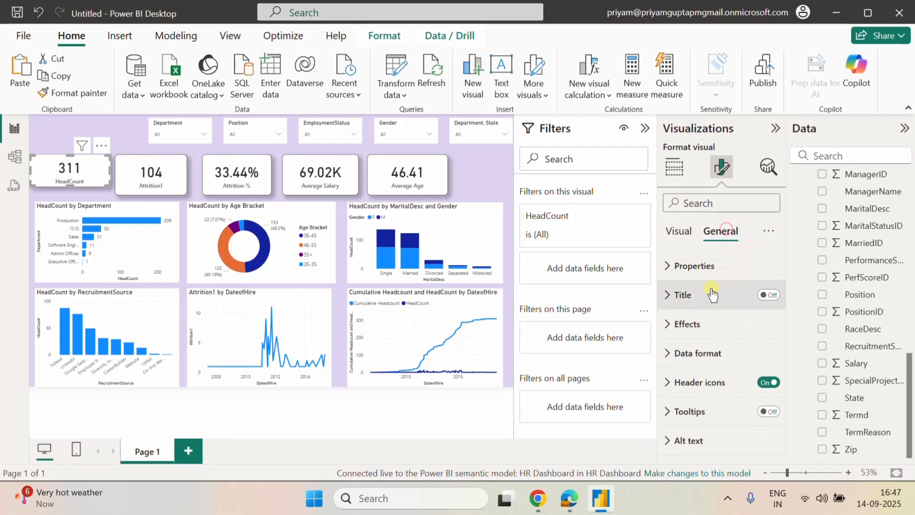
pyautogui.click(673, 266)
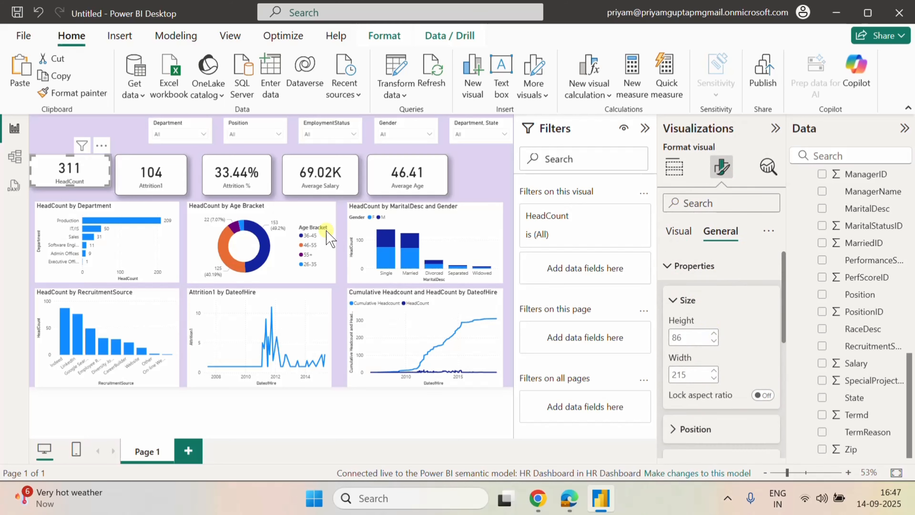
pyautogui.click(158, 172)
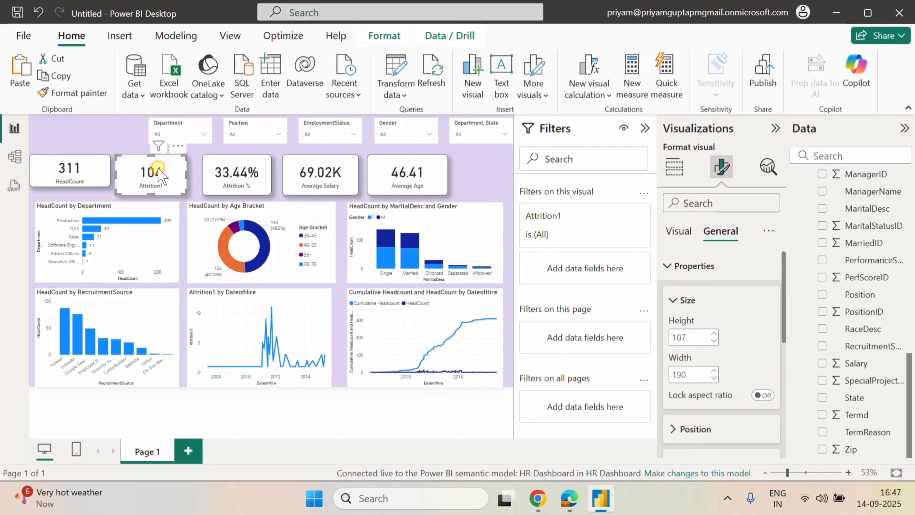
pyautogui.keyDown('ctrl'); pyautogui.click(239, 172); pyautogui.keyUp('ctrl')
pyautogui.keyDown('ctrl'); pyautogui.click(306, 173); pyautogui.keyUp('ctrl')
pyautogui.keyDown('ctrl'); pyautogui.click(396, 176); pyautogui.keyUp('ctrl')
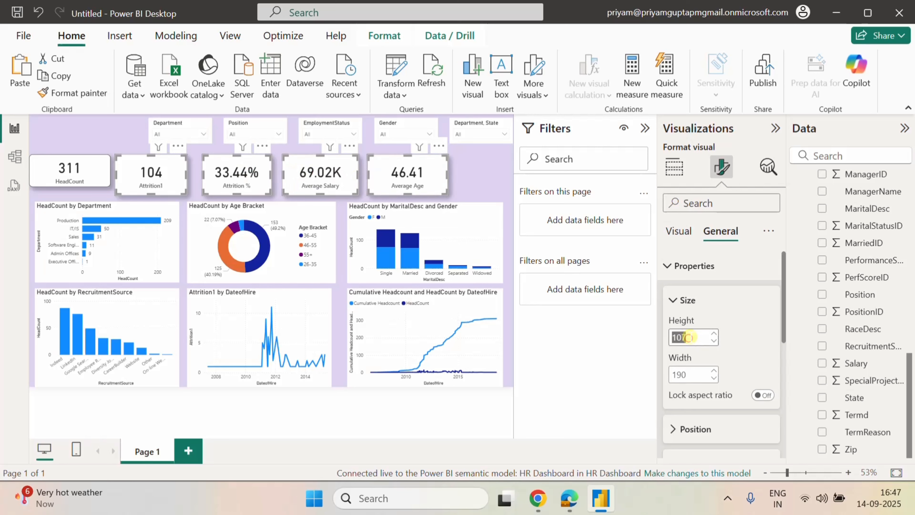
pyautogui.write('86')
pyautogui.press('Return')
# Set the width of the four selected KPI cards to 215.
pyautogui.click(679, 375)
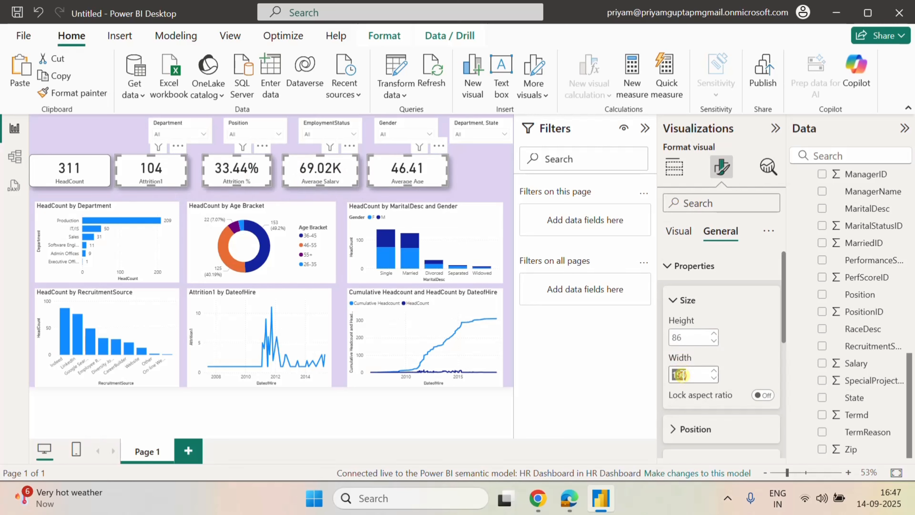
pyautogui.write('21')
pyautogui.press('Return')
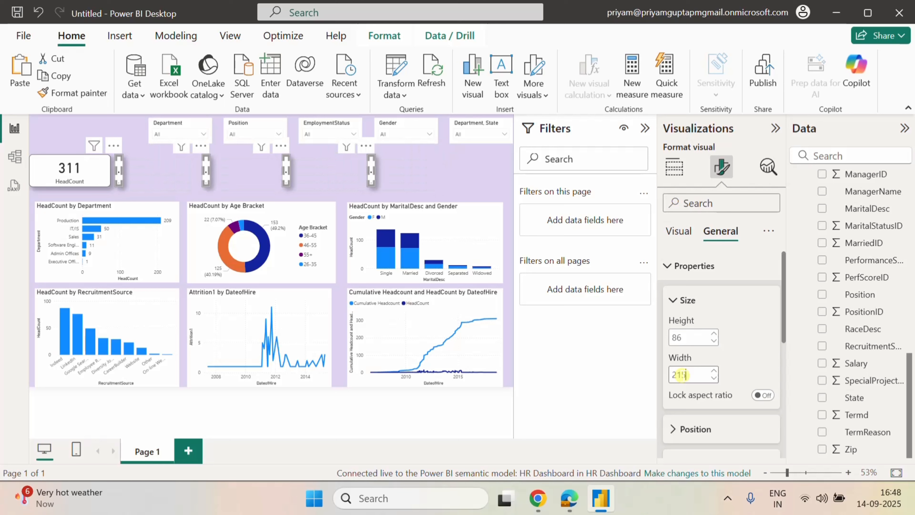
pyautogui.write('5')
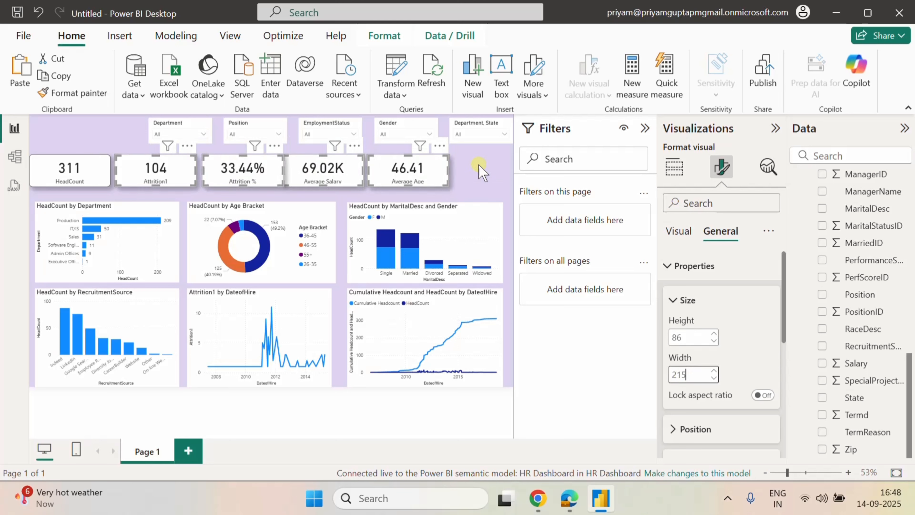
pyautogui.click(478, 162)
# Shift all five KPI cards together to the right until the Average Age card lines up with the state slicer's right edge.
pyautogui.click(97, 170)
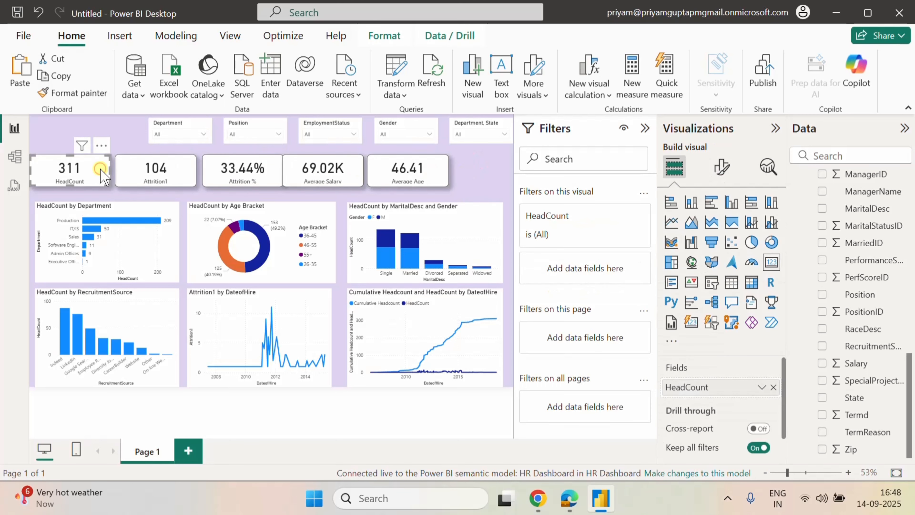
pyautogui.keyDown('ctrl'); pyautogui.click(139, 168); pyautogui.keyUp('ctrl')
pyautogui.keyDown('ctrl'); pyautogui.click(304, 173); pyautogui.keyUp('ctrl')
pyautogui.keyDown('ctrl'); pyautogui.click(381, 172); pyautogui.keyUp('ctrl')
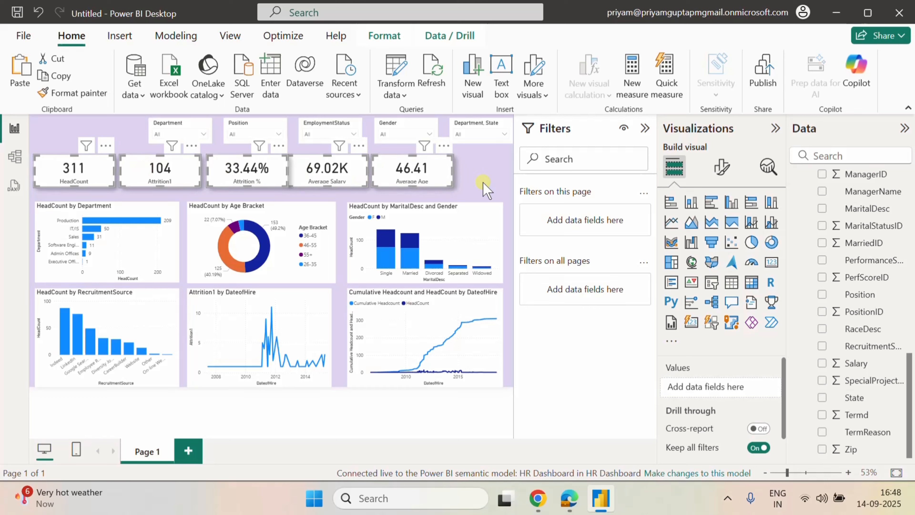
pyautogui.press('Right')
pyautogui.press('Right')
pyautogui.press('Right')
pyautogui.press('Right')
pyautogui.press('Right')
pyautogui.press('Right')
pyautogui.press('Right')
pyautogui.press('Right')
pyautogui.press('Right')
pyautogui.press('Right')
pyautogui.press('Right')
pyautogui.press('Right')
pyautogui.press('Right')
pyautogui.press('Right')
pyautogui.press('Right')
pyautogui.press('Right')
pyautogui.press('Right')
pyautogui.press('Right')
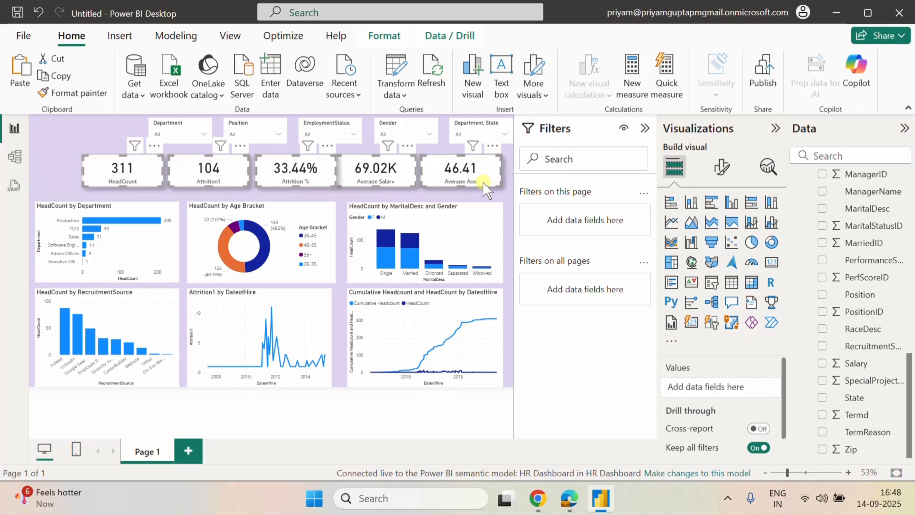
pyautogui.press('Right')
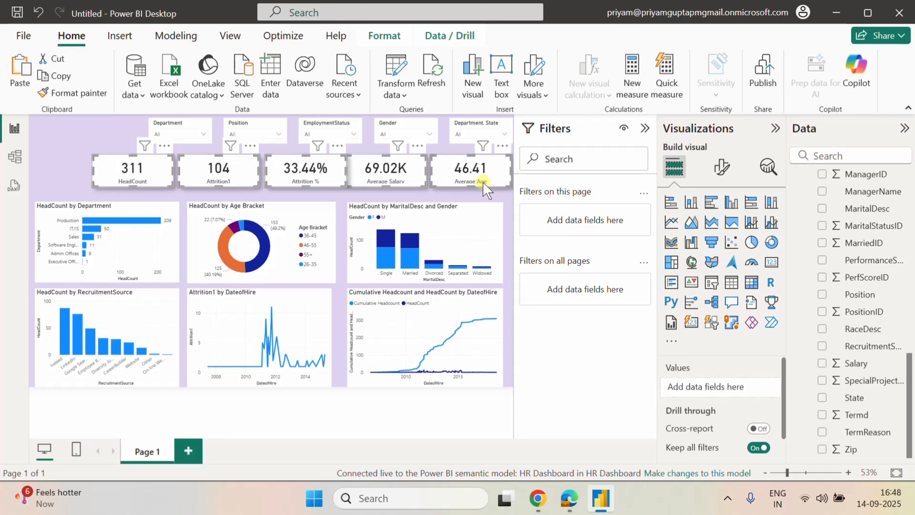
# Distribute the five selected KPI cards horizontally so they are evenly spaced.
pyautogui.click(384, 36)
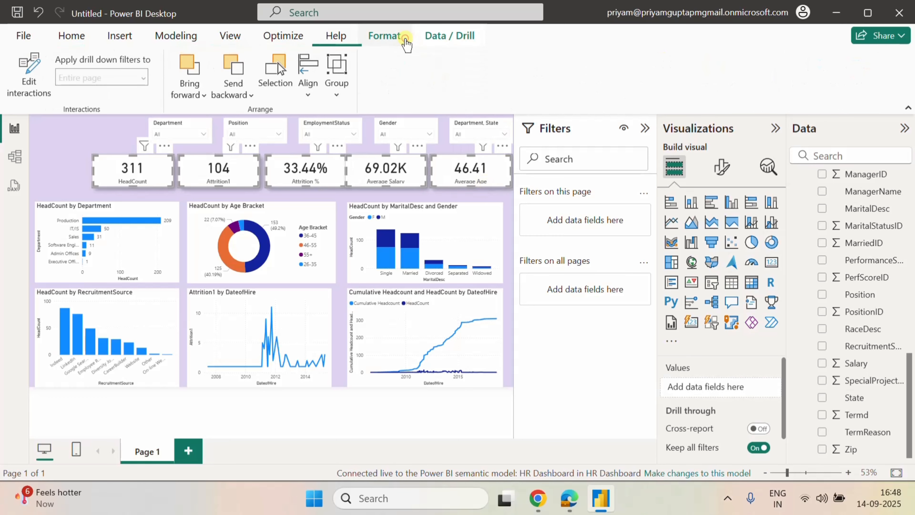
pyautogui.click(306, 96)
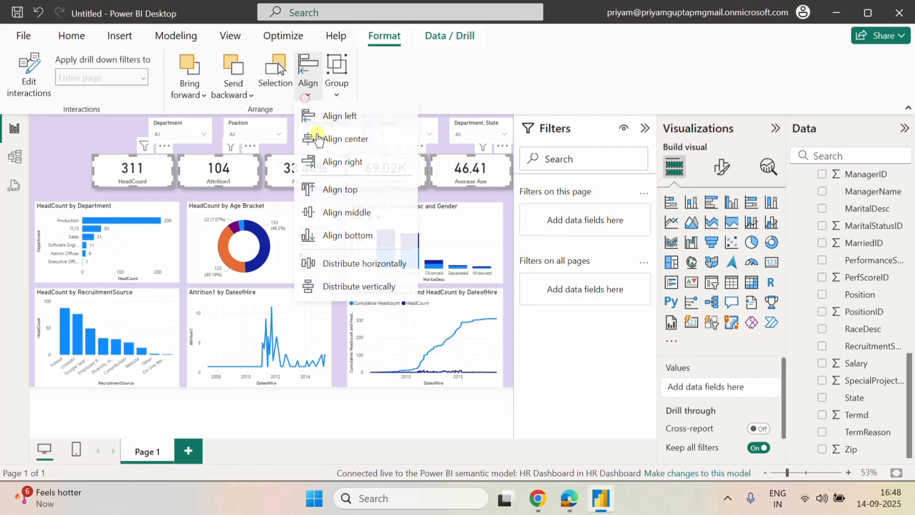
pyautogui.click(364, 266)
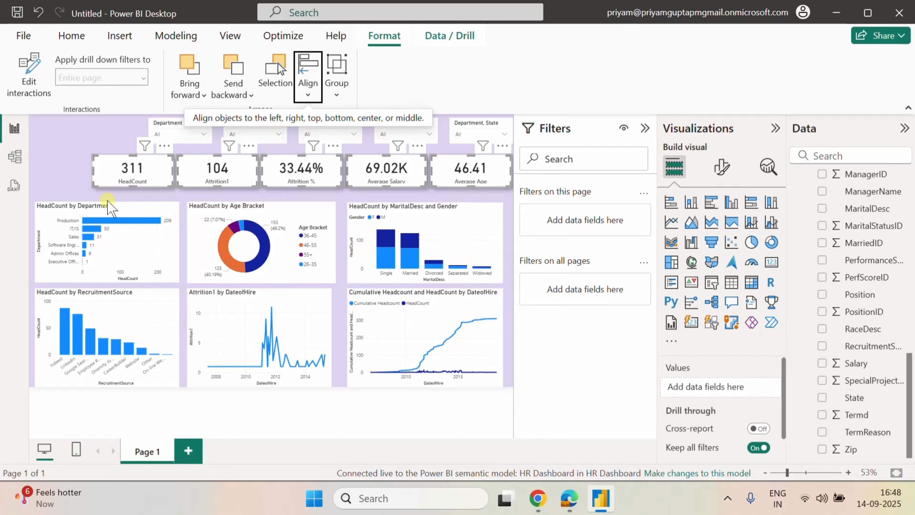
# Extend the top edges of the Department, Age Bracket and MaritalDesc charts slightly upward to one common line below the cards.
pyautogui.click(106, 207)
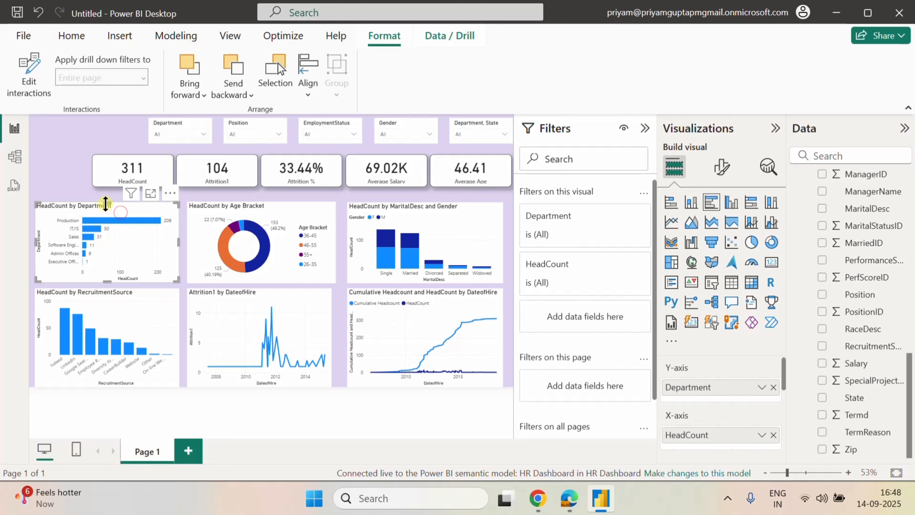
pyautogui.moveTo(105, 199); pyautogui.dragTo(106, 195)
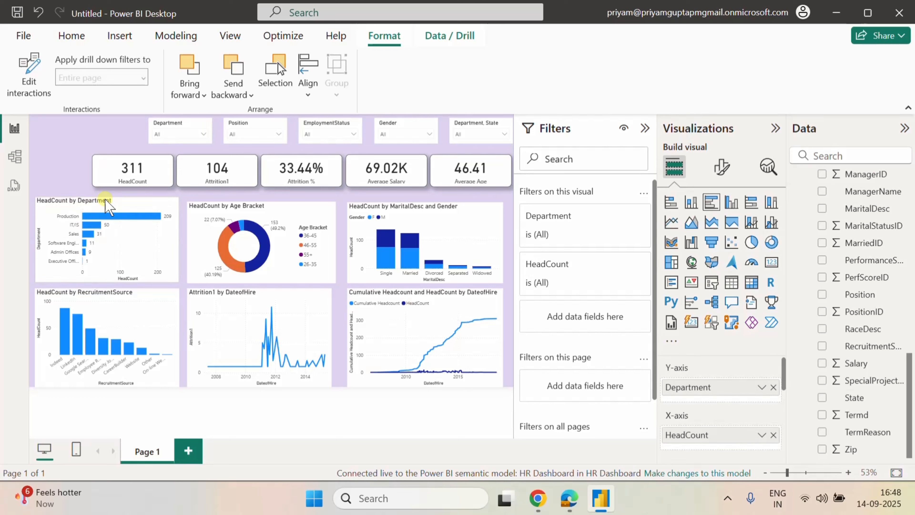
pyautogui.click(254, 218)
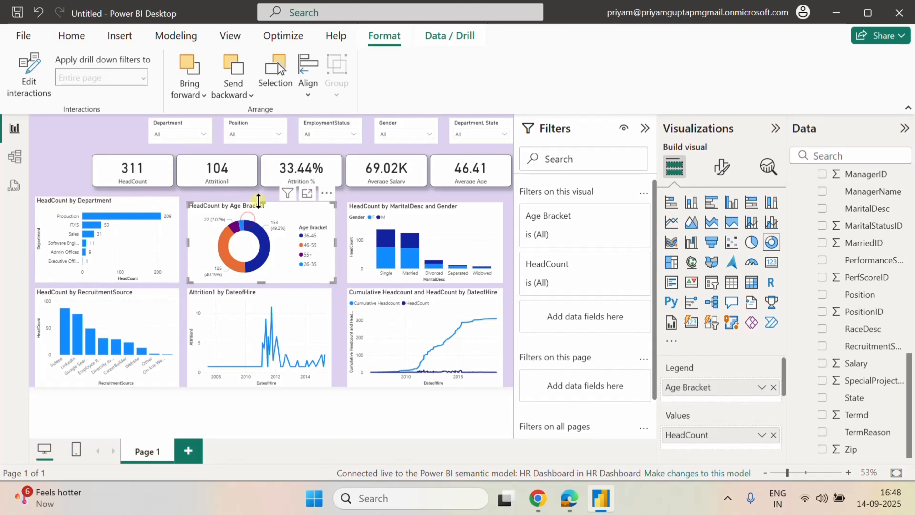
pyautogui.moveTo(259, 198); pyautogui.dragTo(259, 194)
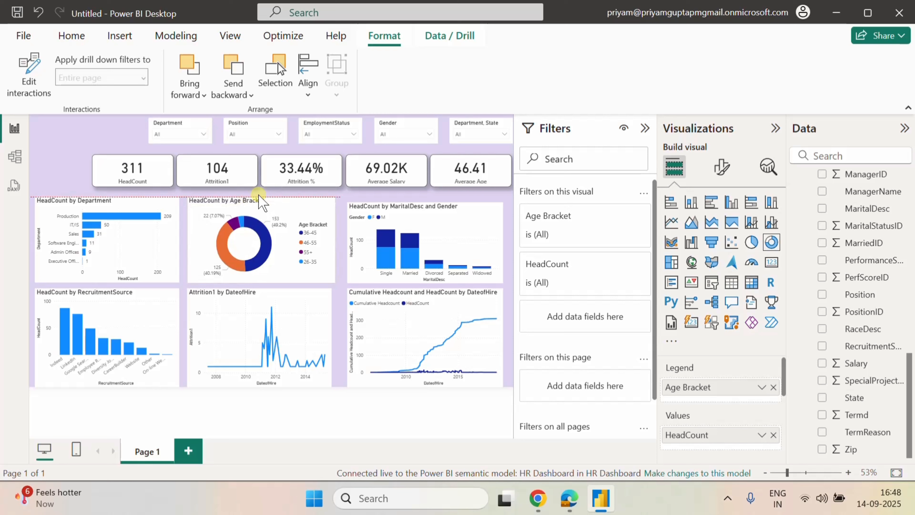
pyautogui.click(396, 212)
pyautogui.moveTo(425, 202); pyautogui.dragTo(425, 197)
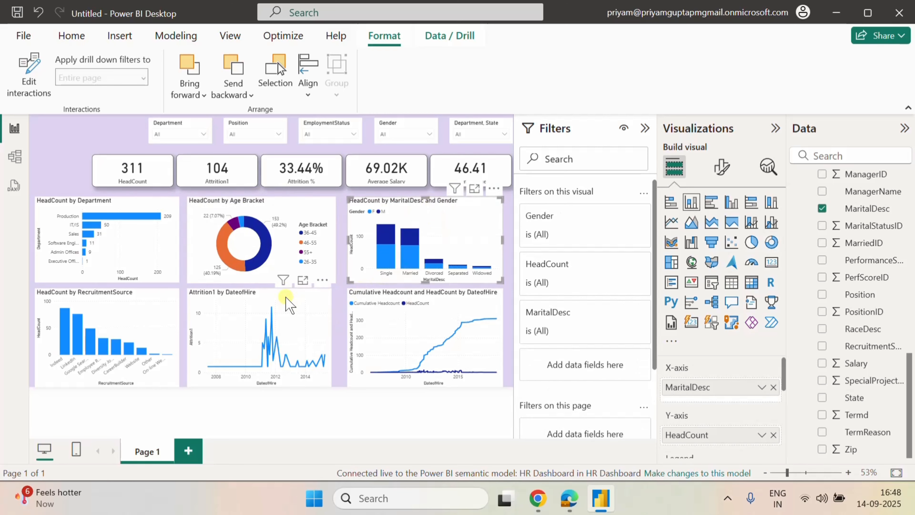
# Widen the Attrition1 by DateofHire chart until its right edge lines up with the Age Bracket chart above it.
pyautogui.click(318, 216)
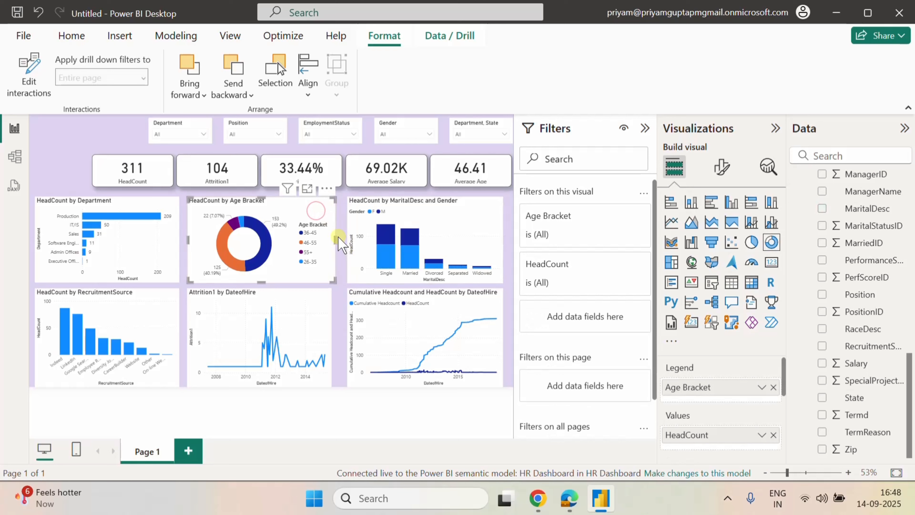
pyautogui.click(311, 297)
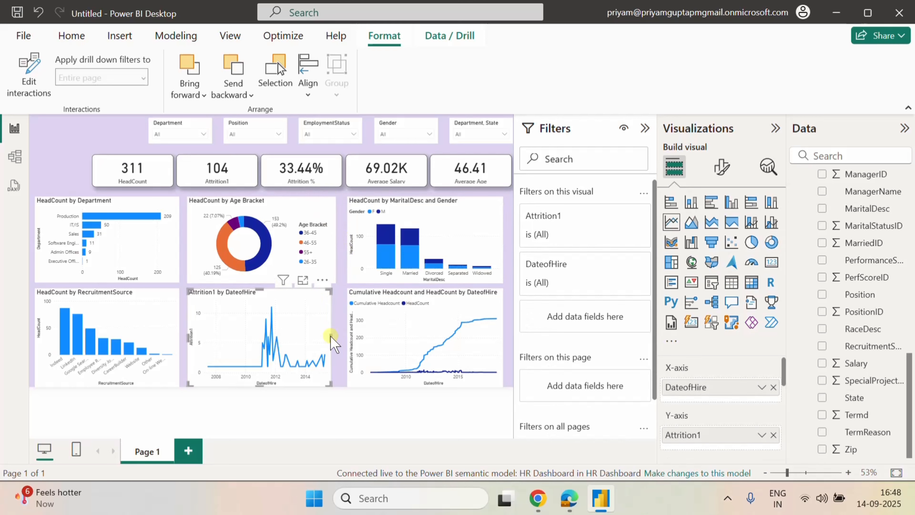
pyautogui.moveTo(331, 337); pyautogui.dragTo(336, 339)
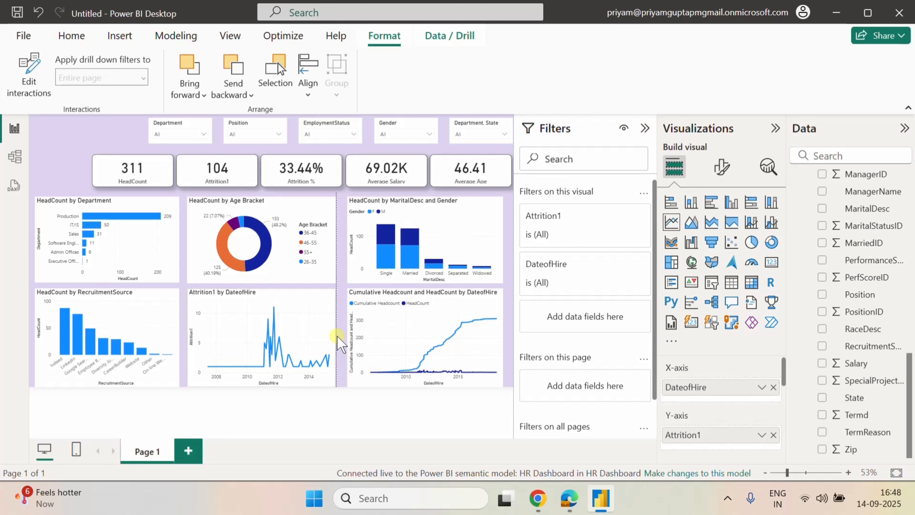
pyautogui.click(66, 164)
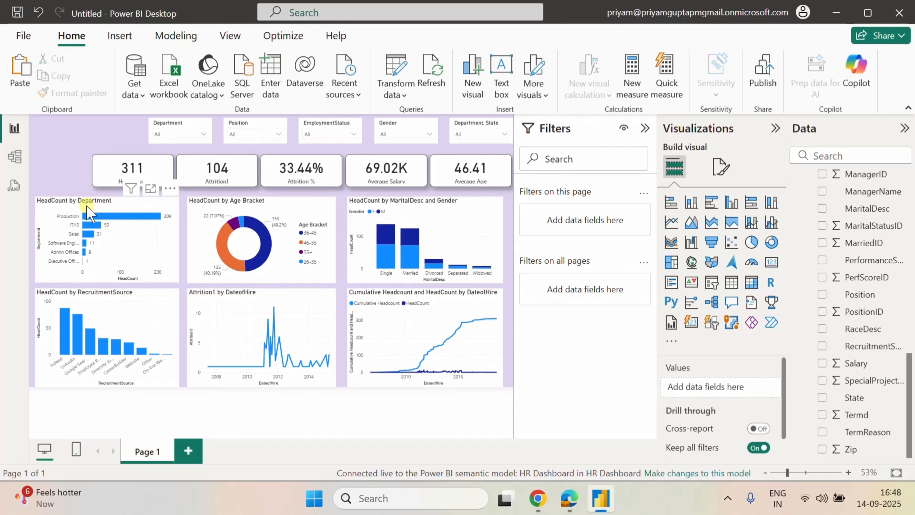
# Turn off the Y-axis title of the HeadCount by Department chart.
pyautogui.click(81, 212)
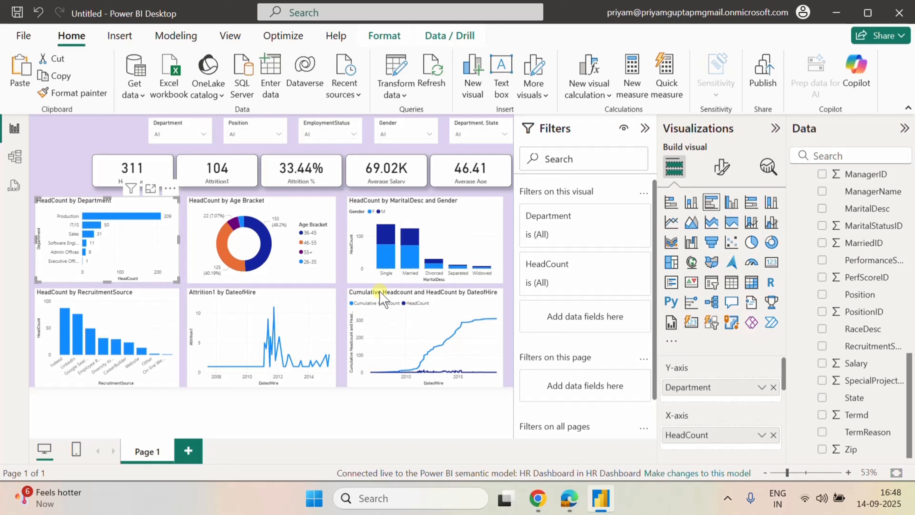
pyautogui.click(722, 167)
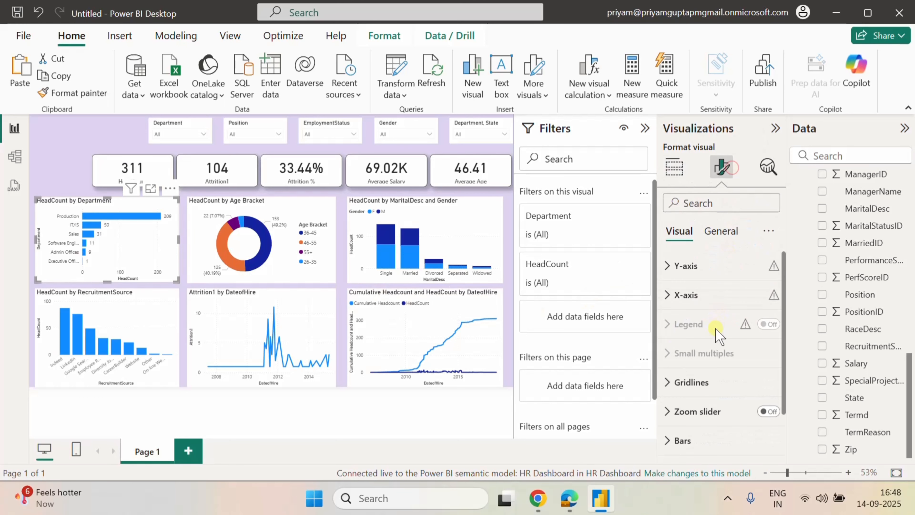
pyautogui.click(668, 265)
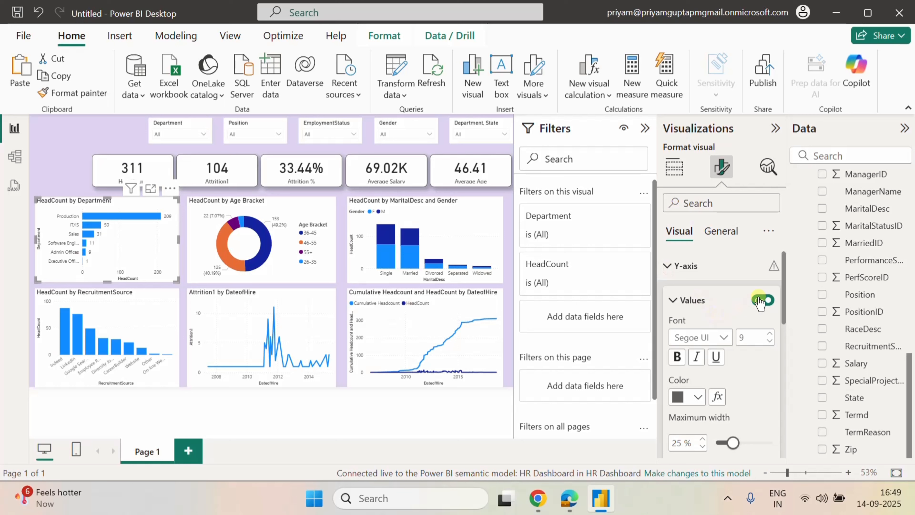
pyautogui.scroll(-4, 753, 382)
pyautogui.click(763, 382)
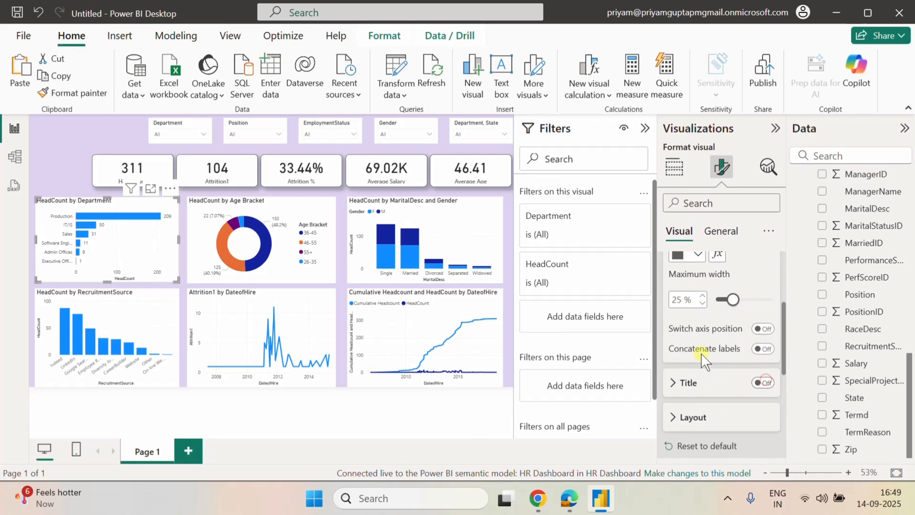
pyautogui.scroll(-4, 707, 346)
pyautogui.scroll(2, 705, 324)
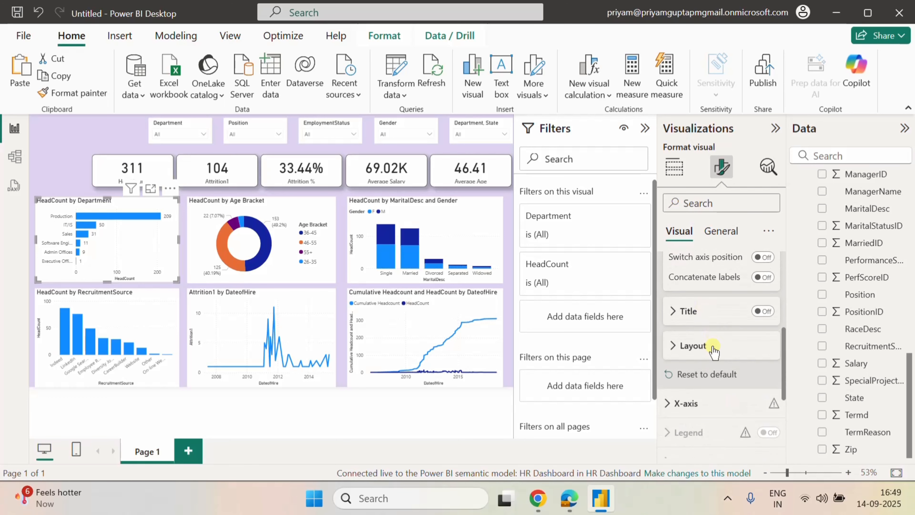
# Turn off the X-axis title of the HeadCount by Department chart and collapse both axis settings.
pyautogui.scroll(-2, 722, 398)
pyautogui.click(690, 330)
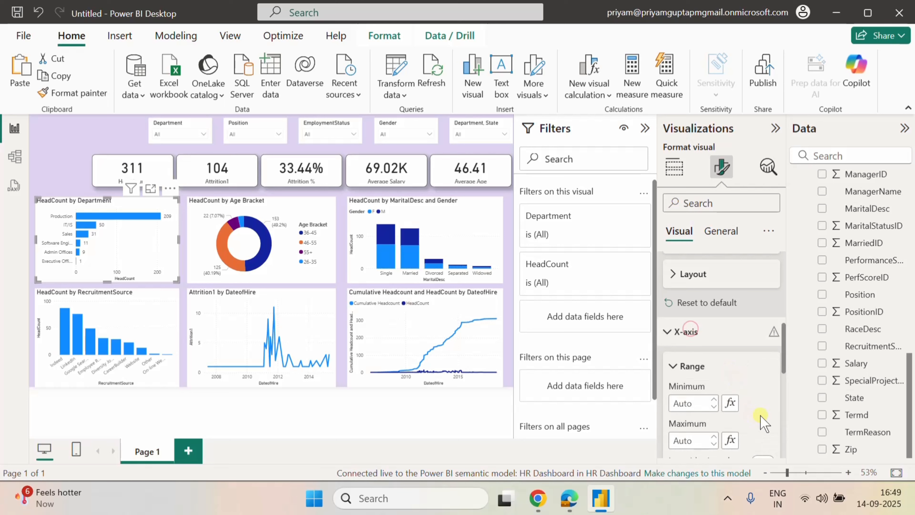
pyautogui.scroll(-5, 749, 403)
pyautogui.click(761, 335)
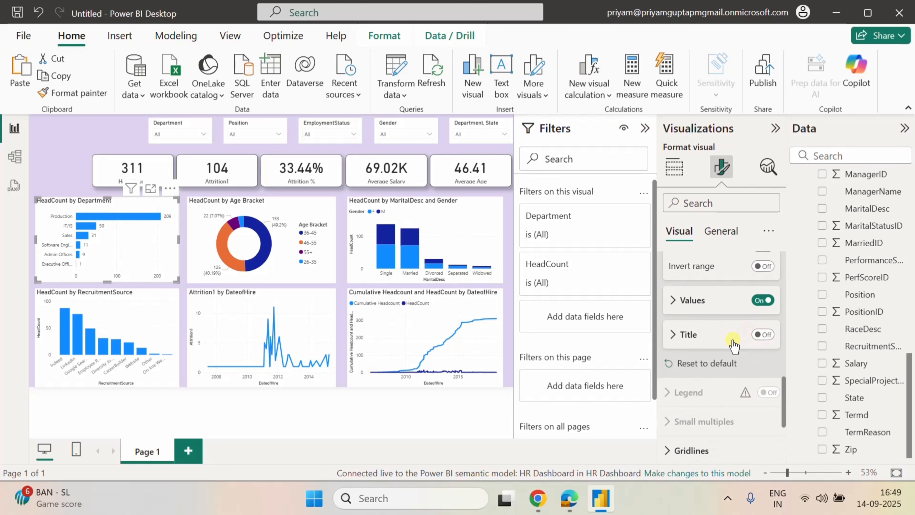
pyautogui.scroll(-1, 728, 353)
pyautogui.scroll(8, 728, 353)
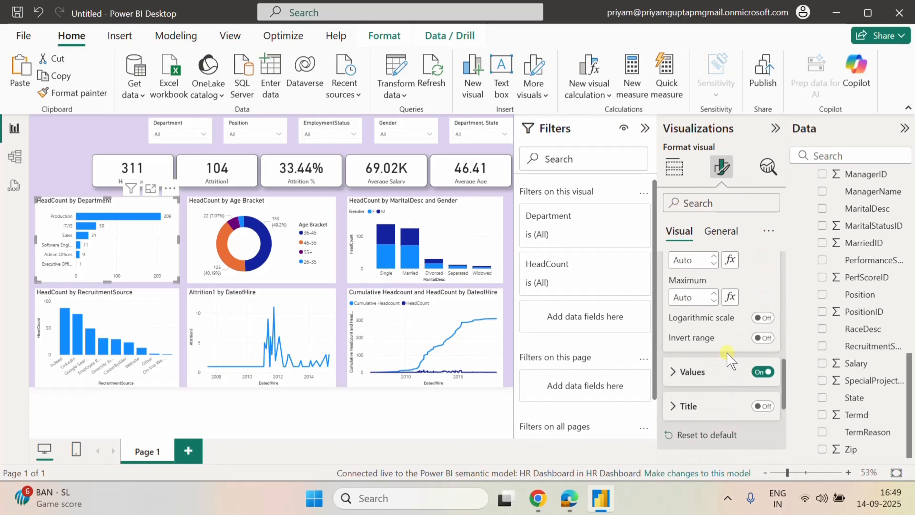
pyautogui.click(669, 264)
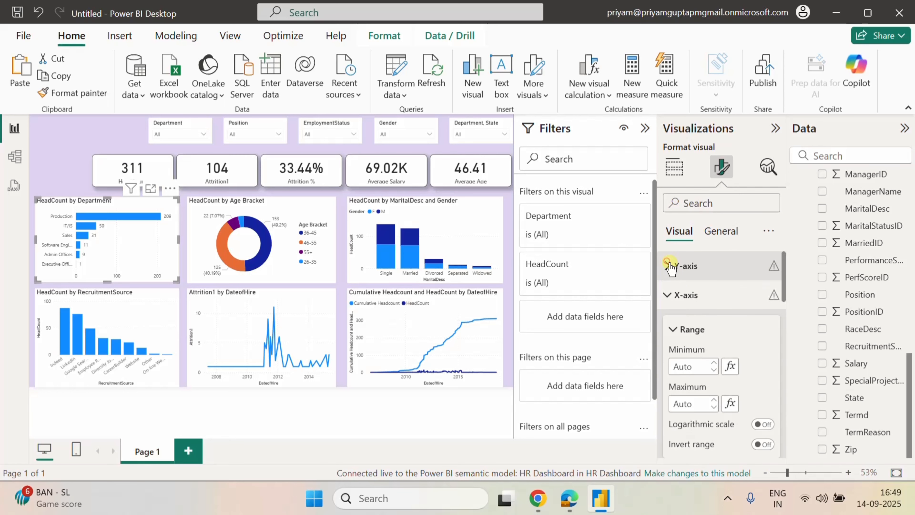
pyautogui.click(669, 295)
# Format the Department chart's title in Segoe UI Semibold at size 11 with centered alignment.
pyautogui.scroll(-1, 695, 385)
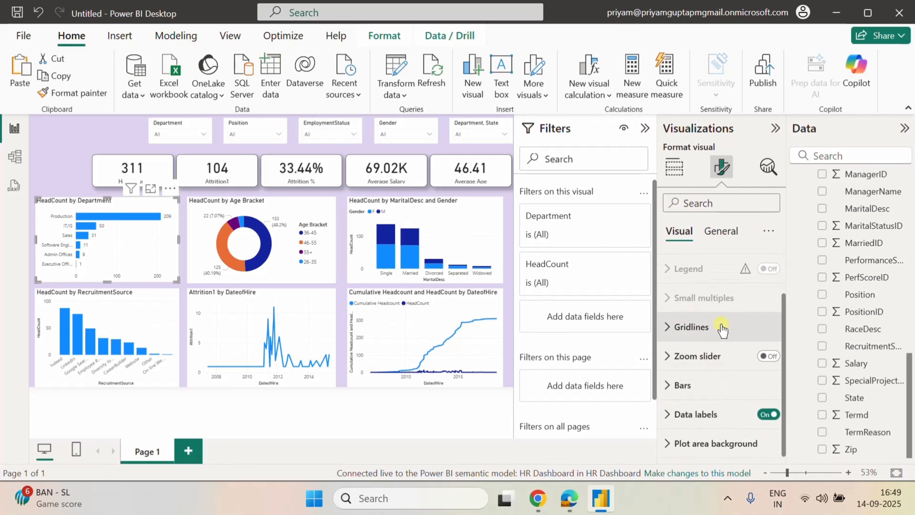
pyautogui.scroll(1, 719, 357)
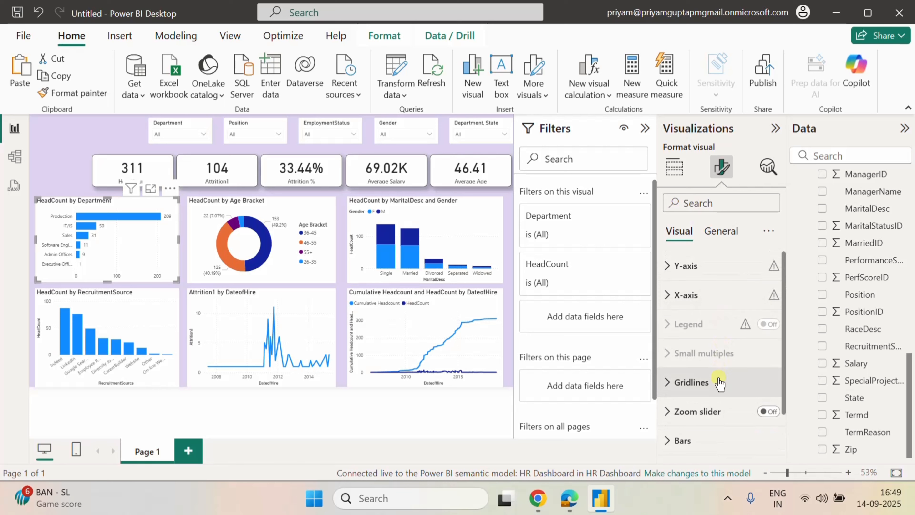
pyautogui.scroll(-1, 719, 383)
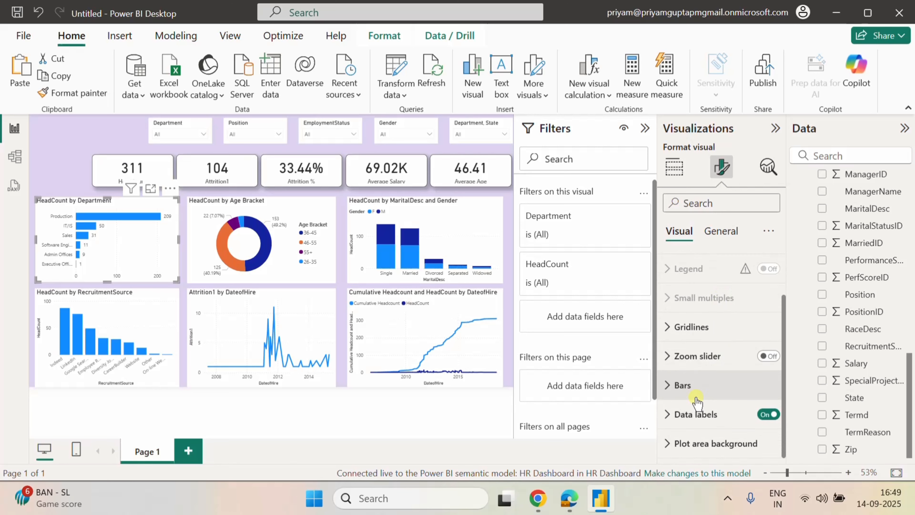
pyautogui.scroll(2, 706, 389)
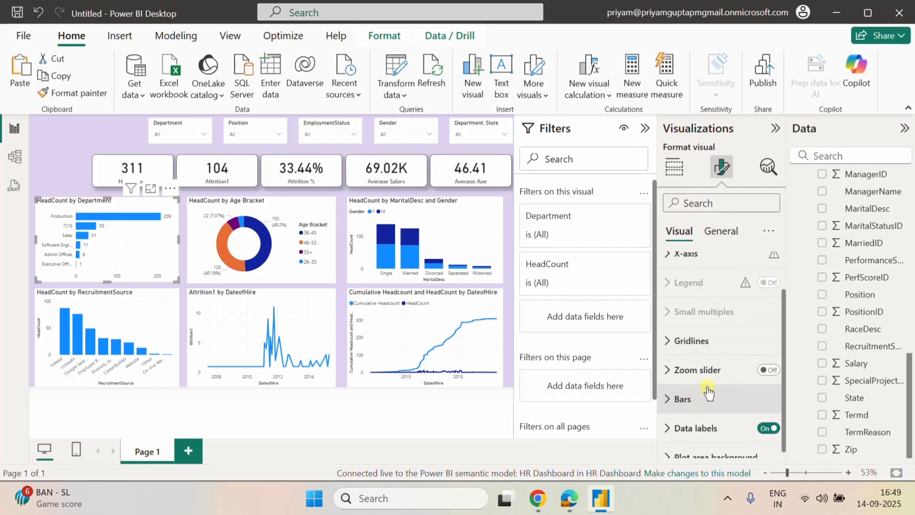
pyautogui.click(721, 231)
pyautogui.click(691, 296)
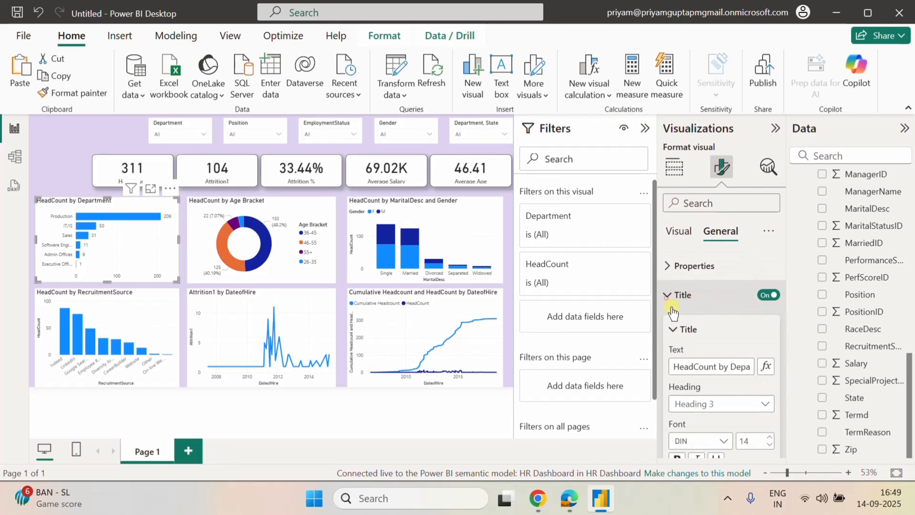
pyautogui.scroll(-5, 729, 397)
pyautogui.scroll(2, 728, 391)
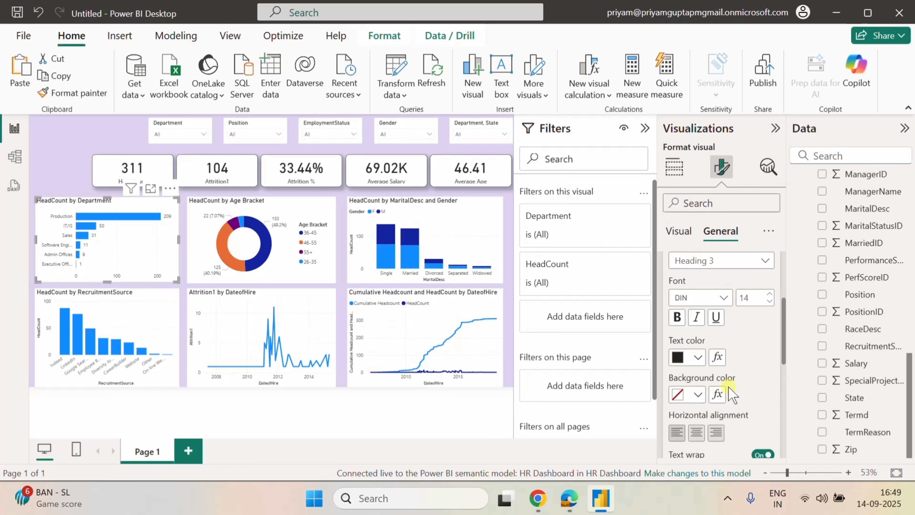
pyautogui.click(724, 297)
pyautogui.scroll(-5, 713, 256)
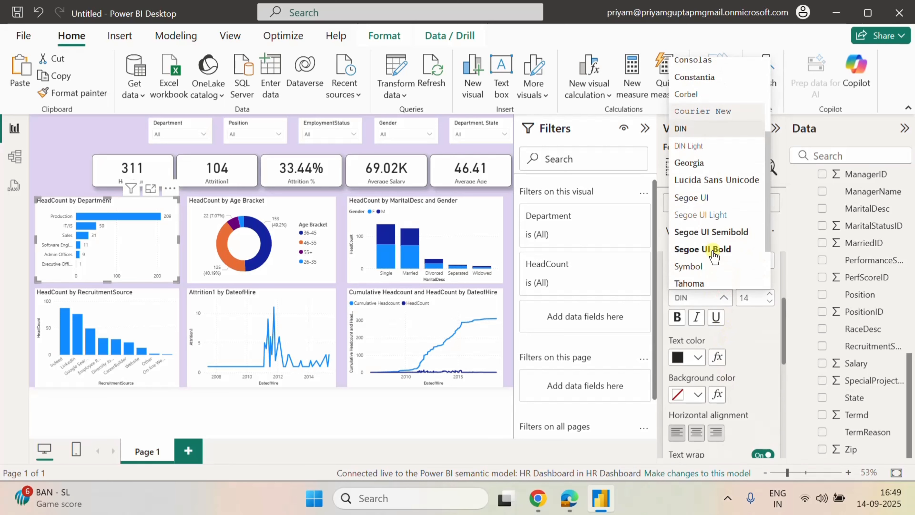
pyautogui.click(710, 231)
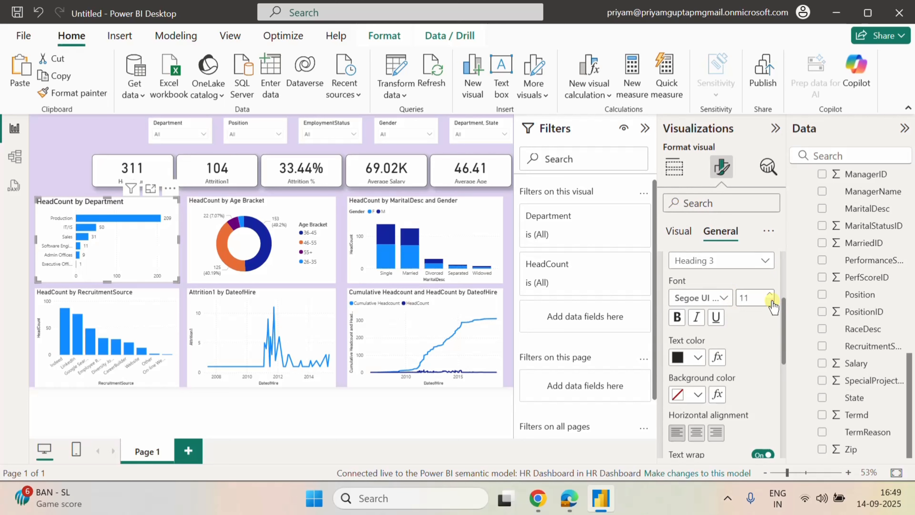
pyautogui.click(697, 433)
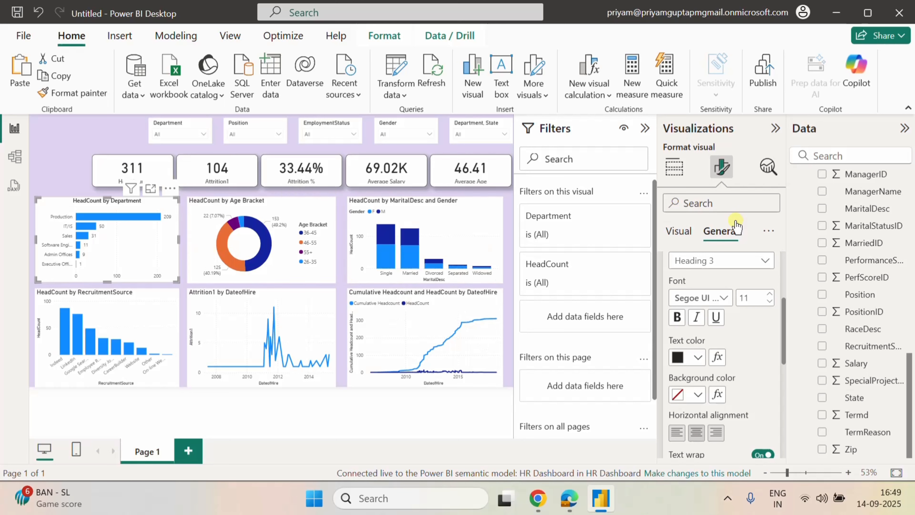
# Turn on the visual border and the shadow for the HeadCount by Department chart.
pyautogui.scroll(-8, 741, 348)
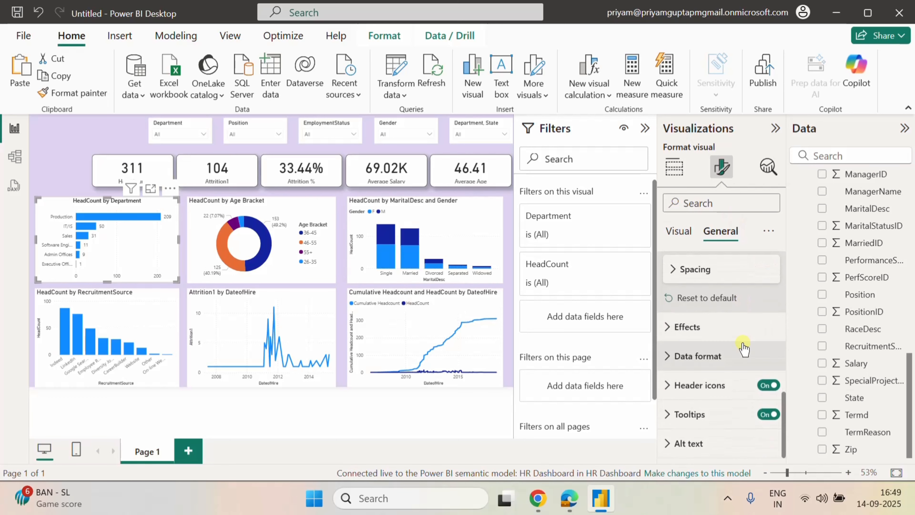
pyautogui.click(674, 339)
pyautogui.scroll(-3, 719, 360)
pyautogui.click(763, 272)
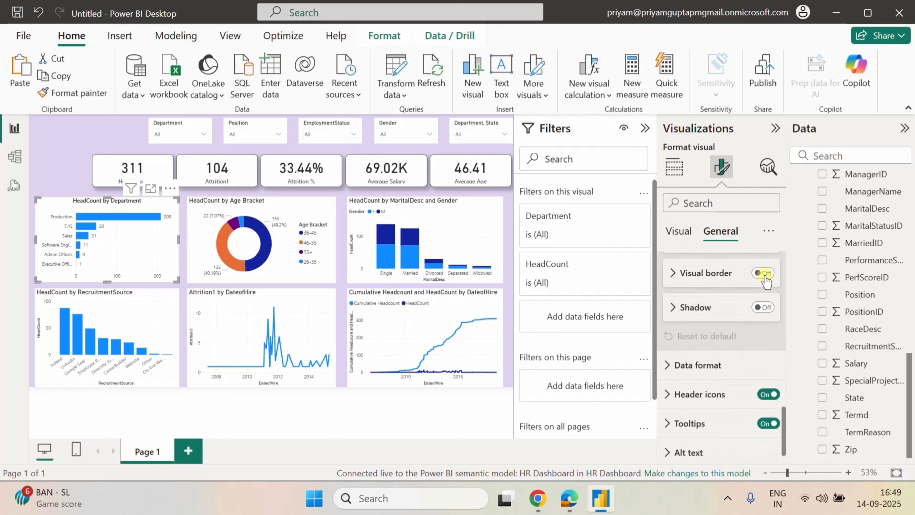
pyautogui.click(761, 308)
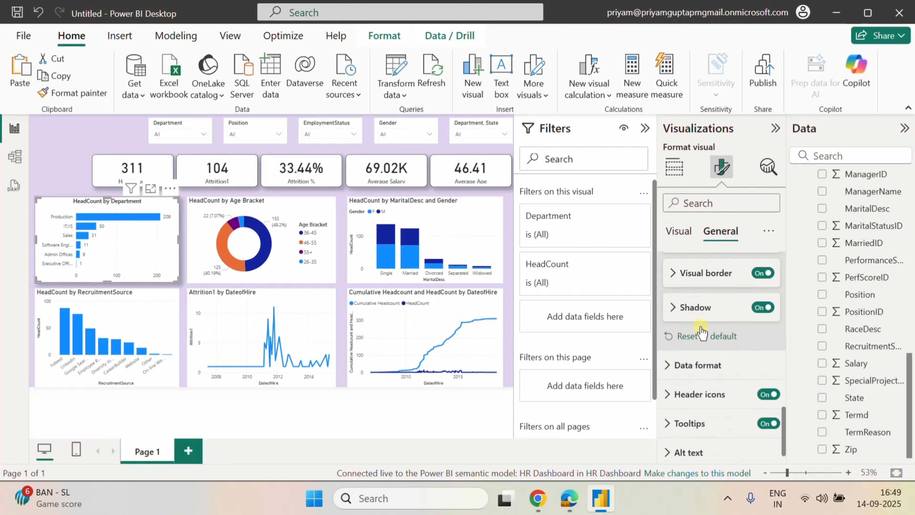
# Set the rounded corners of the Department chart's border to 10 px.
pyautogui.click(677, 273)
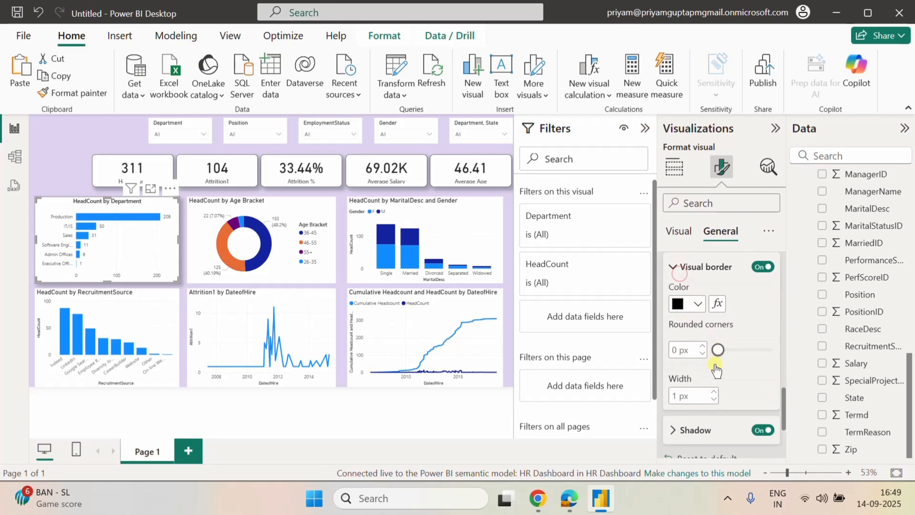
pyautogui.scroll(-4, 716, 369)
pyautogui.scroll(2, 690, 325)
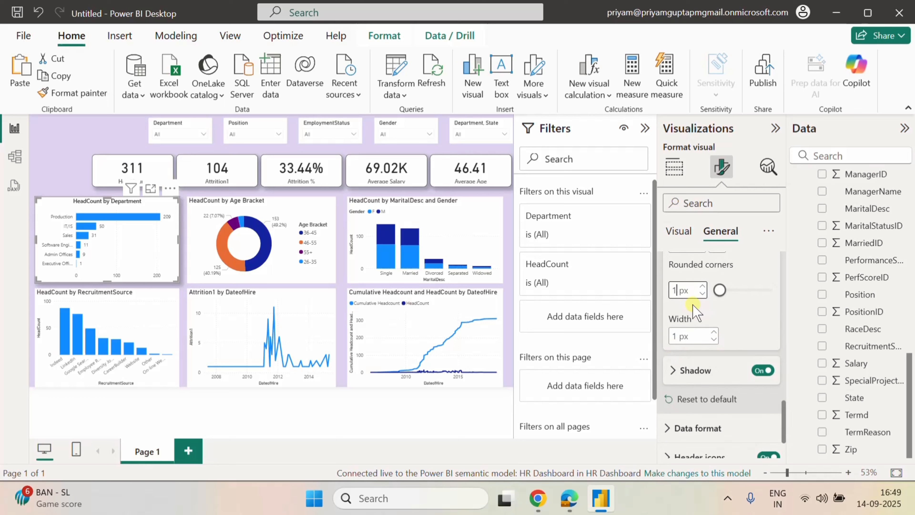
pyautogui.write('0')
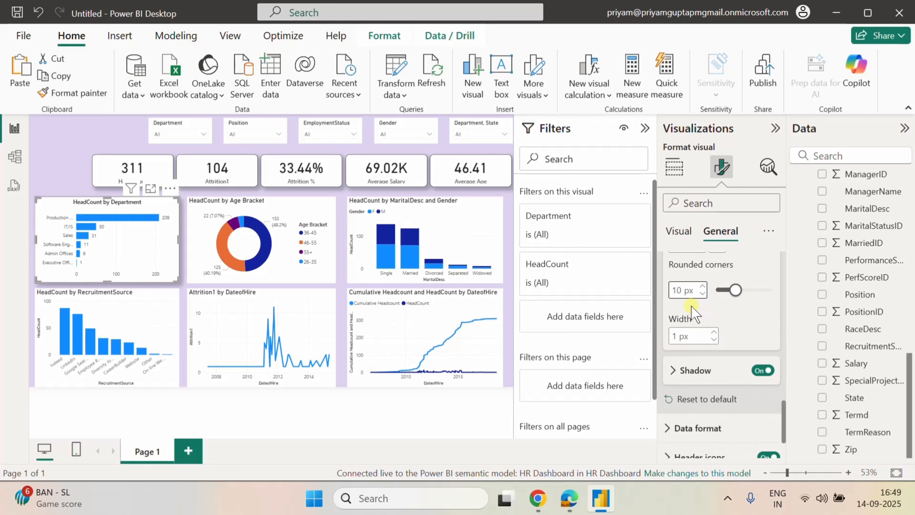
# Copy the Department chart's formatting to the Age Bracket and MaritalDesc charts with Format painter.
pyautogui.click(83, 91)
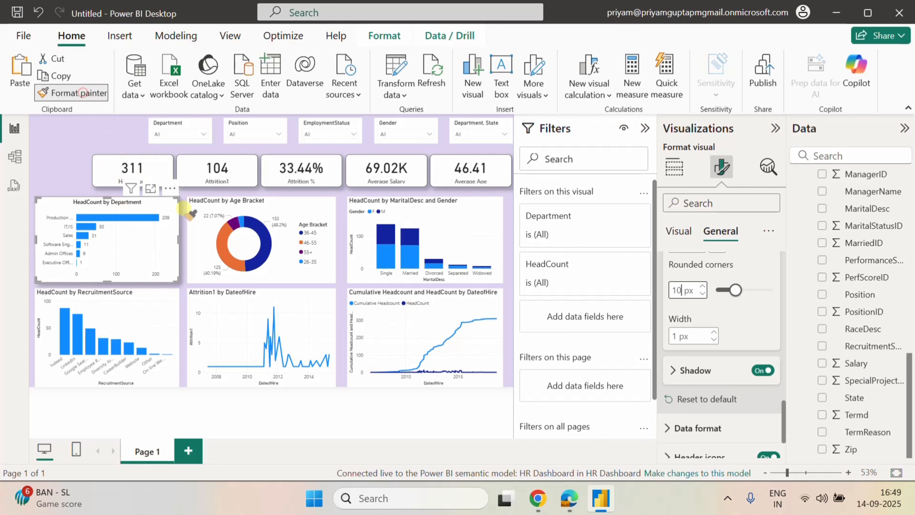
pyautogui.click(193, 211)
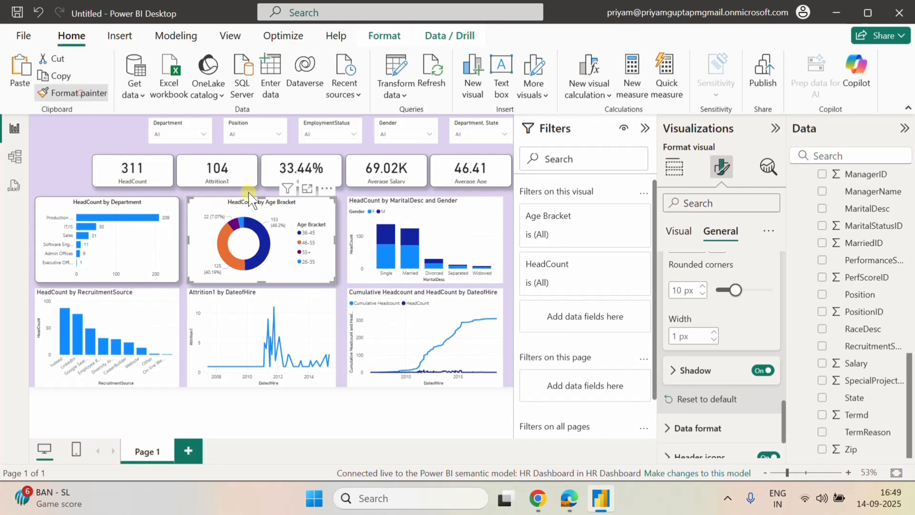
pyautogui.click(421, 205)
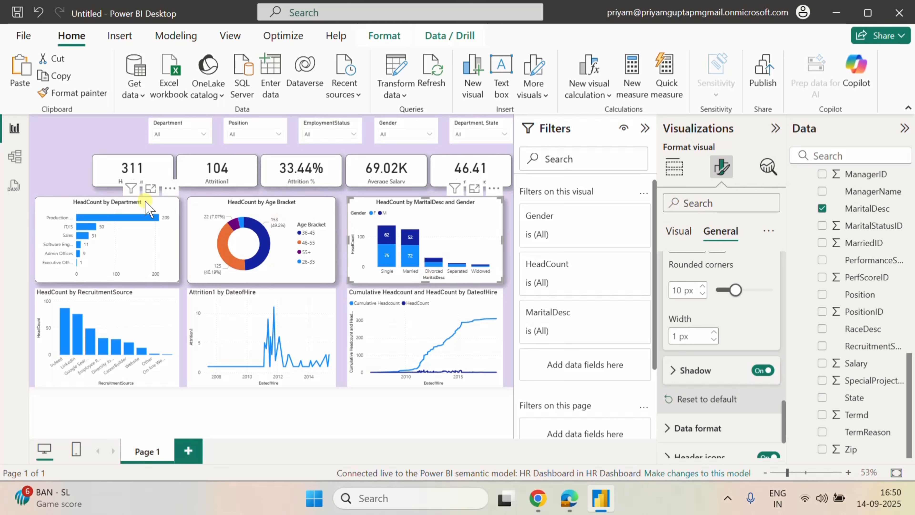
pyautogui.click(53, 164)
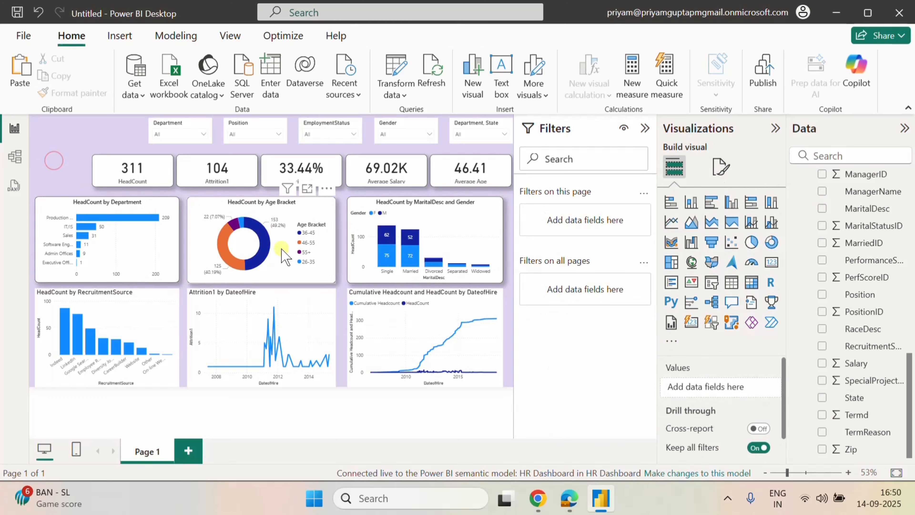
# Use Format painter to carry the Department chart's formatting over to the RecruitmentSource chart and from there to the Attrition1 by DateofHire chart.
pyautogui.click(162, 226)
pyautogui.click(74, 93)
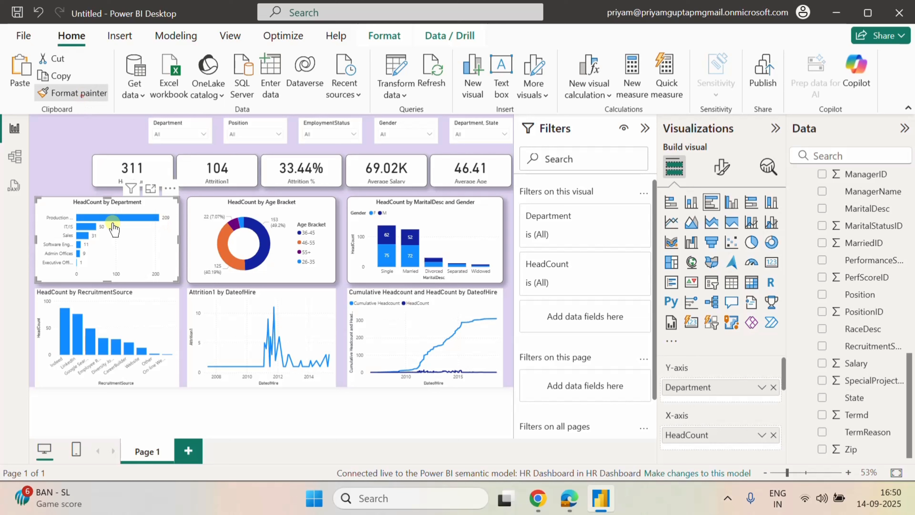
pyautogui.click(148, 298)
pyautogui.click(78, 93)
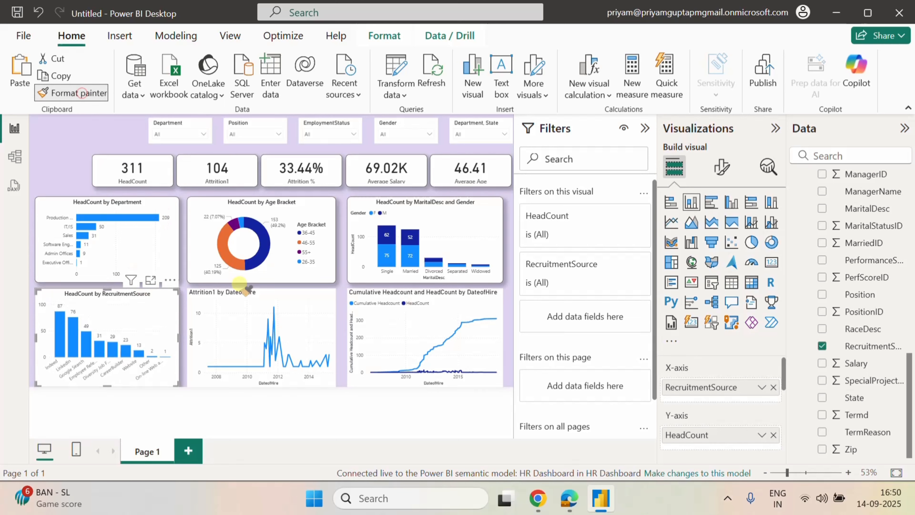
pyautogui.click(248, 303)
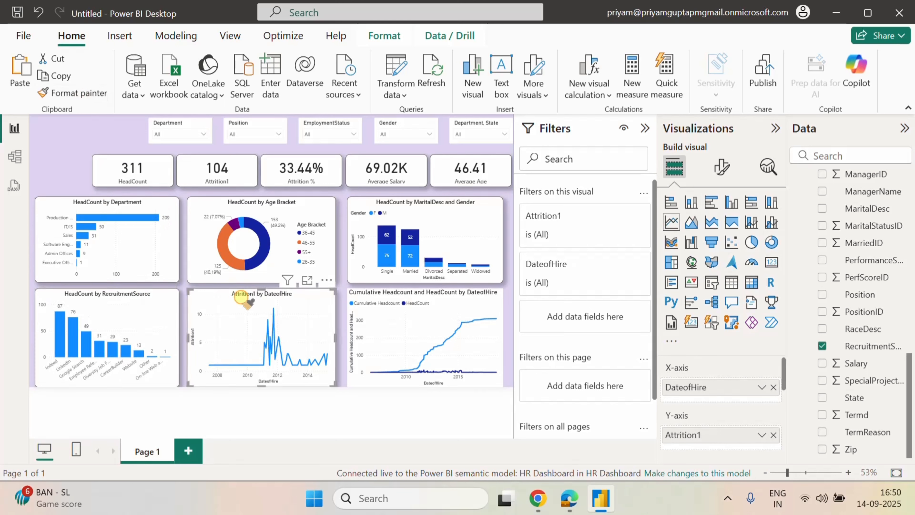
# Copy the Attrition1 by DateofHire chart's formatting to the Cumulative Headcount chart with Format painter.
pyautogui.click(87, 90)
pyautogui.click(389, 305)
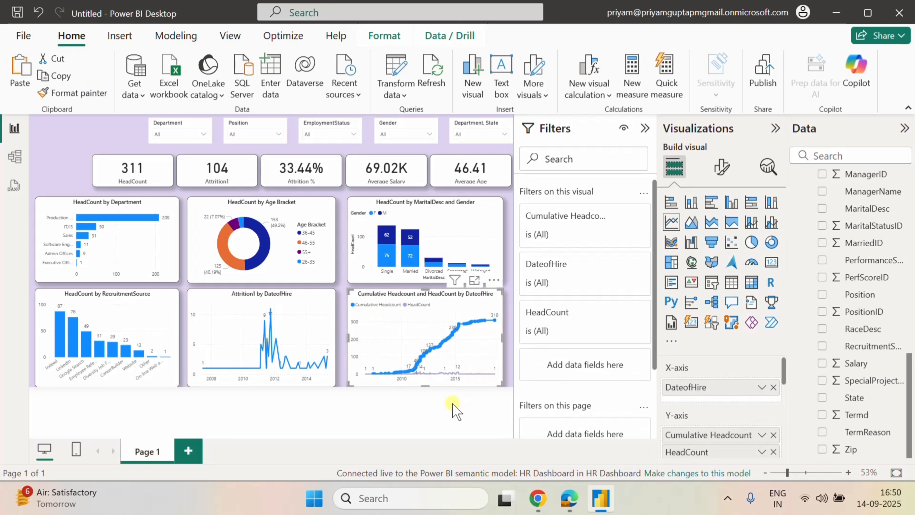
# Turn off the vertical gridlines of the HeadCount by Department chart.
pyautogui.click(58, 210)
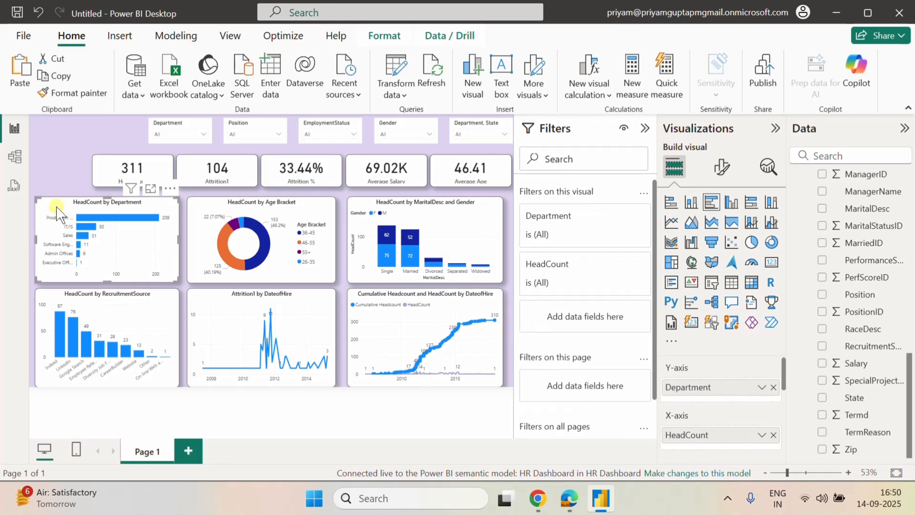
pyautogui.click(713, 167)
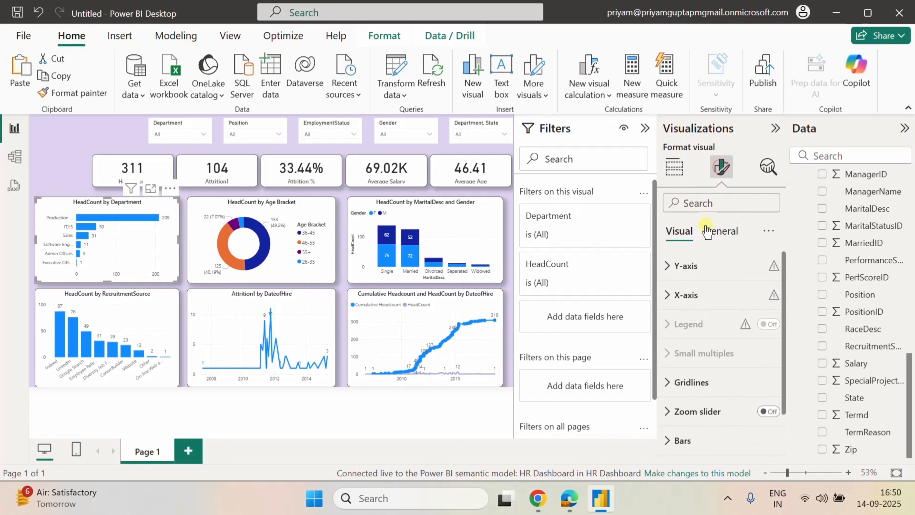
pyautogui.click(697, 202)
pyautogui.write('grid')
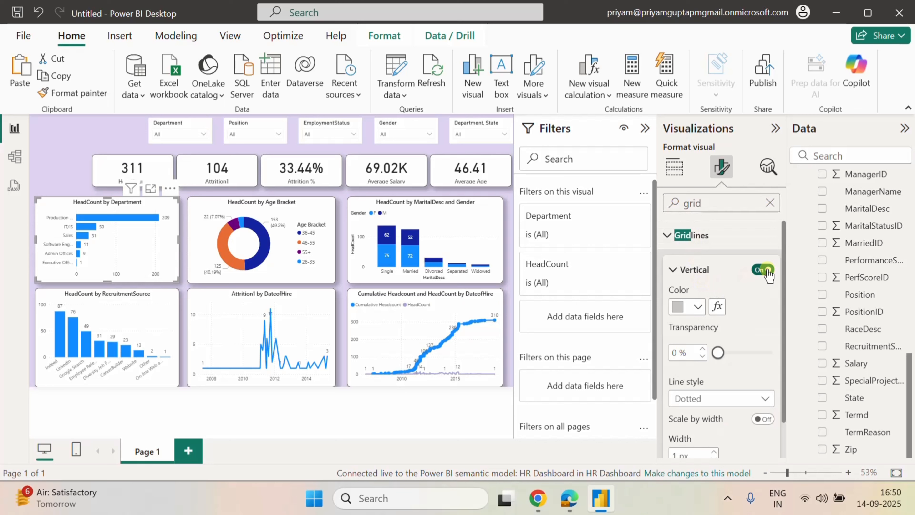
pyautogui.click(759, 271)
pyautogui.scroll(-1, 747, 307)
pyautogui.scroll(1, 751, 364)
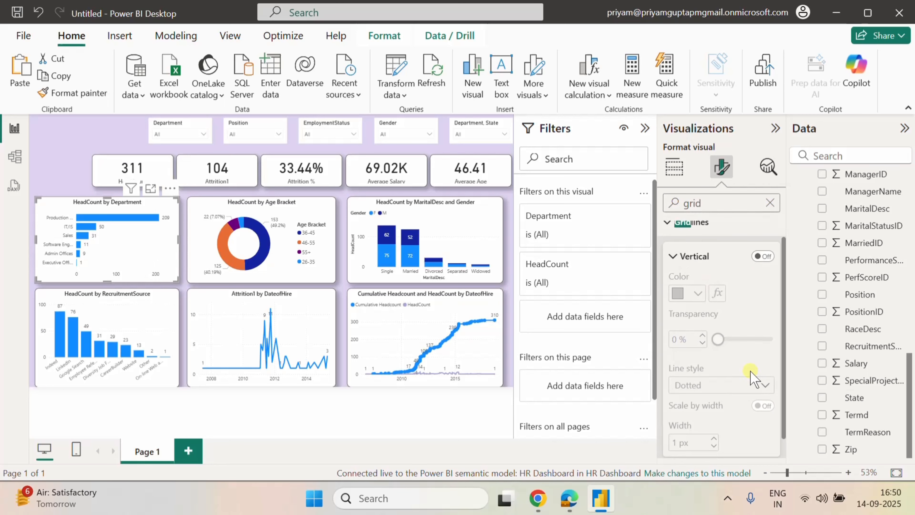
pyautogui.click(673, 270)
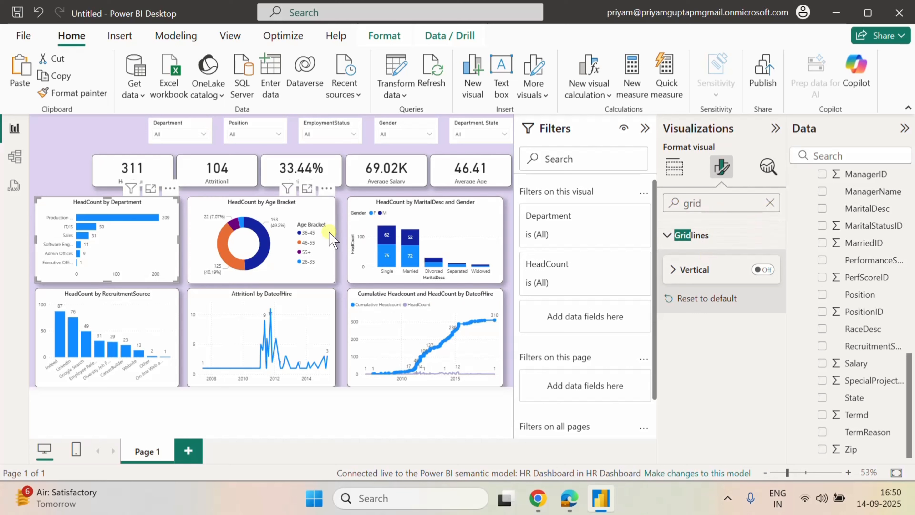
# Turn off the horizontal gridlines of the MaritalDesc and Gender chart and the RecruitmentSource chart.
pyautogui.click(469, 221)
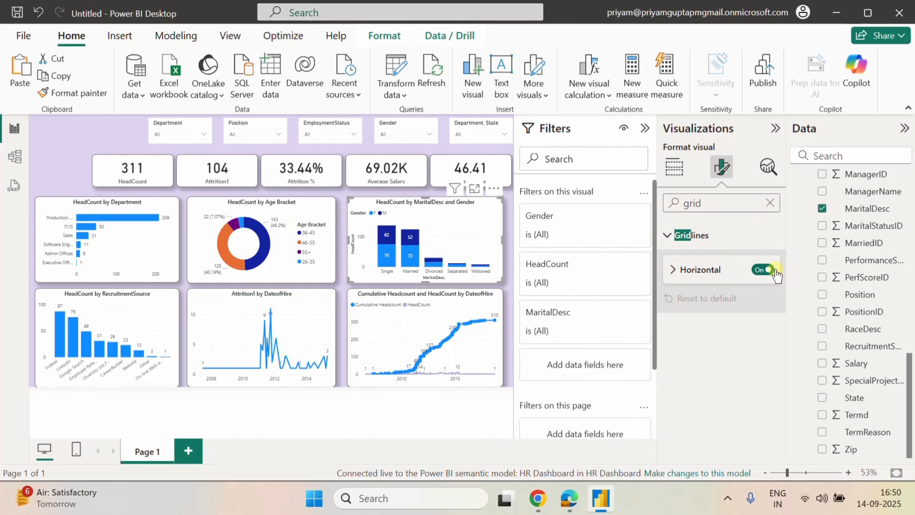
pyautogui.click(762, 269)
pyautogui.click(163, 304)
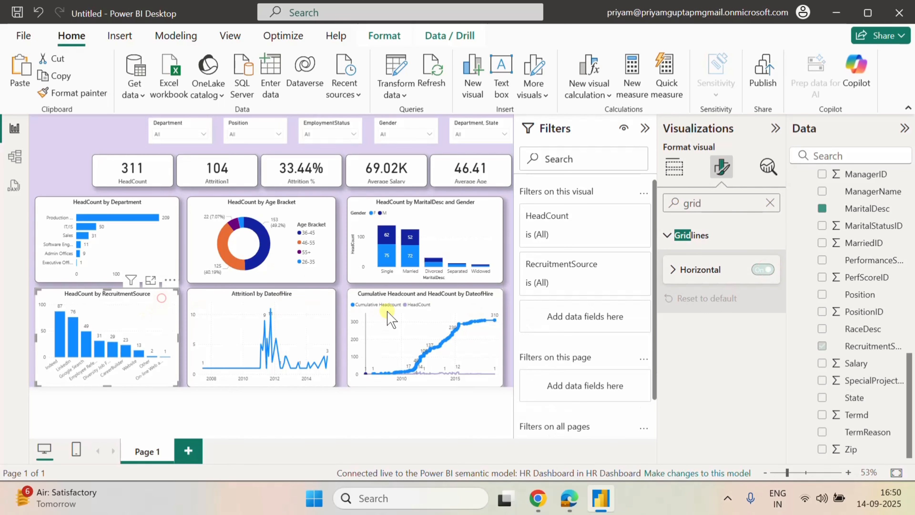
pyautogui.click(762, 269)
pyautogui.click(763, 269)
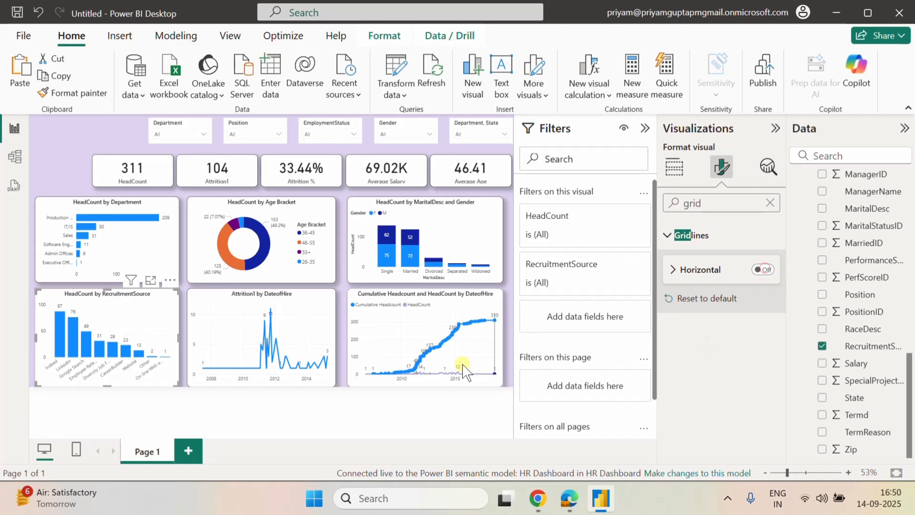
# Turn off the horizontal and vertical gridlines of the Attrition1 by DateofHire chart.
pyautogui.click(303, 300)
pyautogui.click(756, 273)
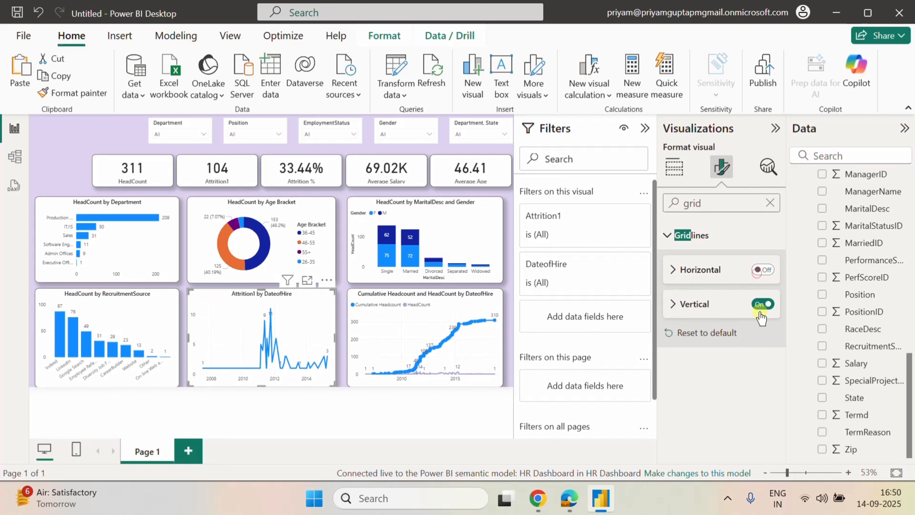
pyautogui.click(760, 312)
pyautogui.click(763, 304)
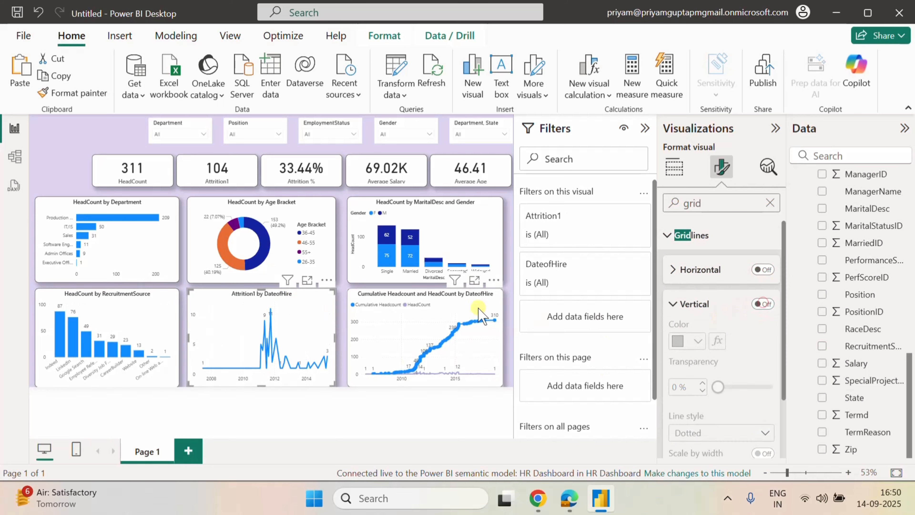
# Turn off both the horizontal and vertical gridlines of the Cumulative Headcount chart and deselect it.
pyautogui.click(485, 300)
pyautogui.click(768, 268)
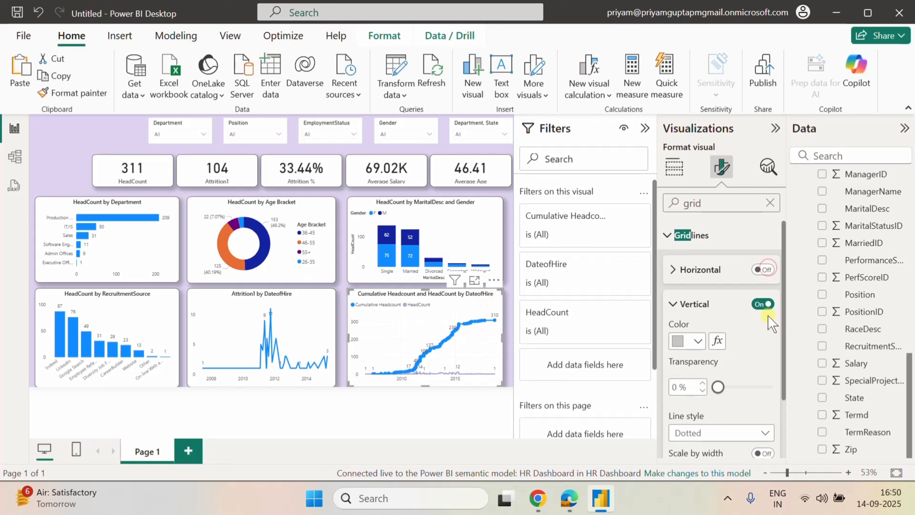
pyautogui.click(763, 304)
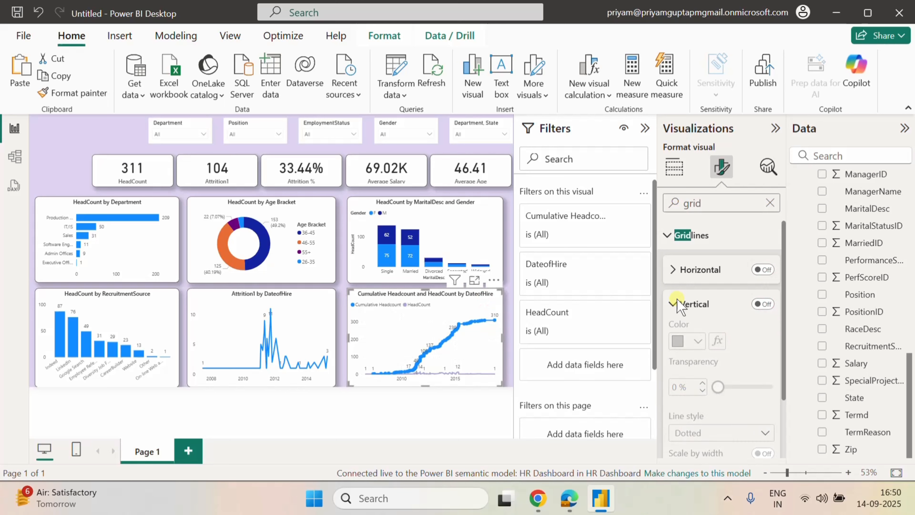
pyautogui.click(673, 304)
pyautogui.moveTo(416, 364)
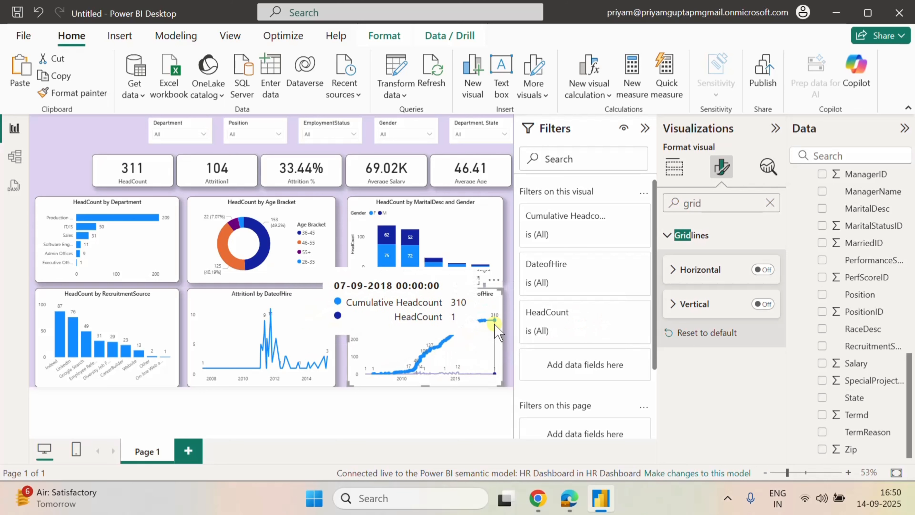
pyautogui.click(395, 406)
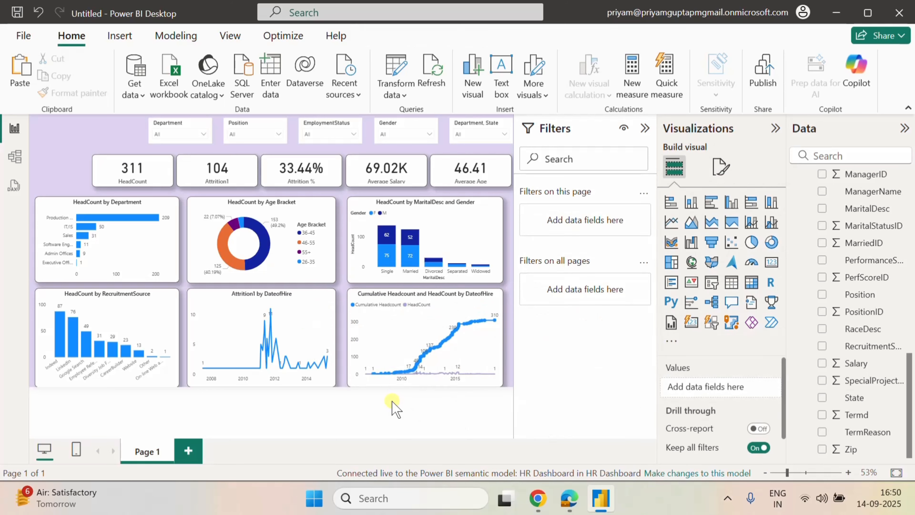
# Shorten the RecruitmentSource, Attrition1 and Cumulative Headcount charts slightly from below so their lower edges align above the page's edge.
pyautogui.click(111, 308)
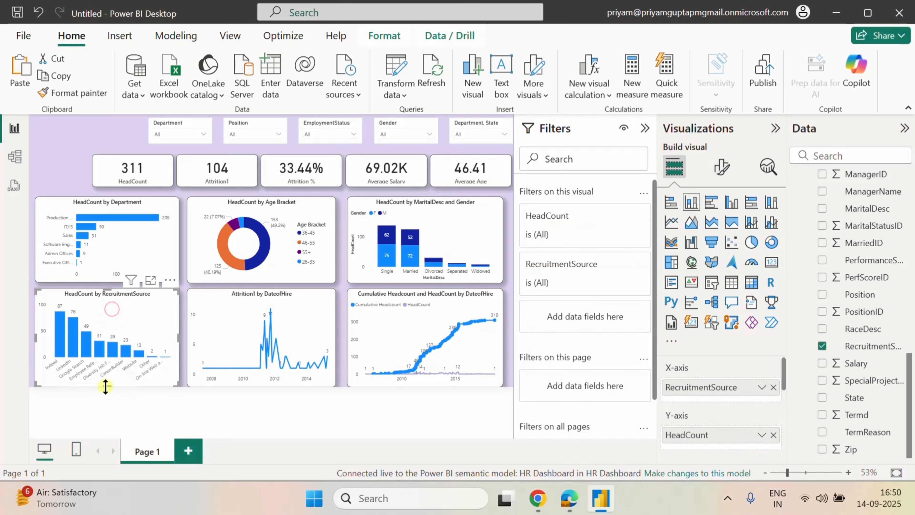
pyautogui.moveTo(106, 382); pyautogui.dragTo(105, 379)
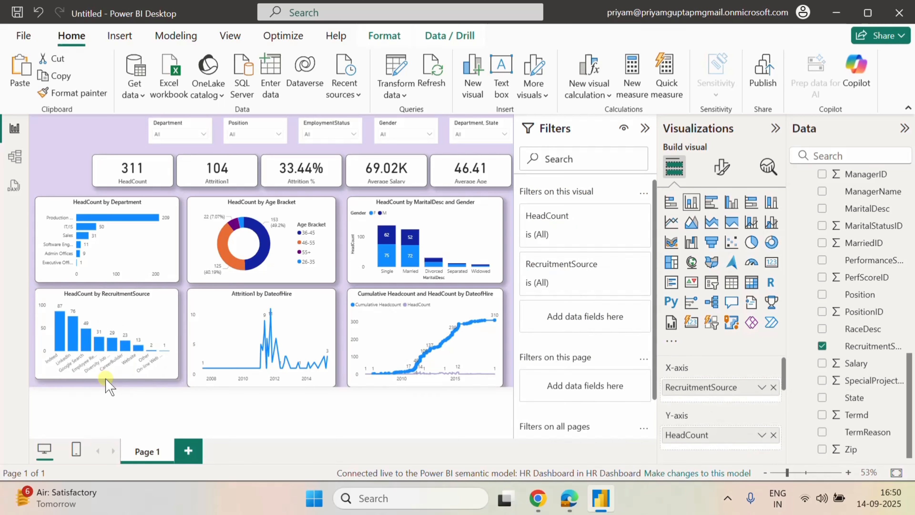
pyautogui.click(235, 325)
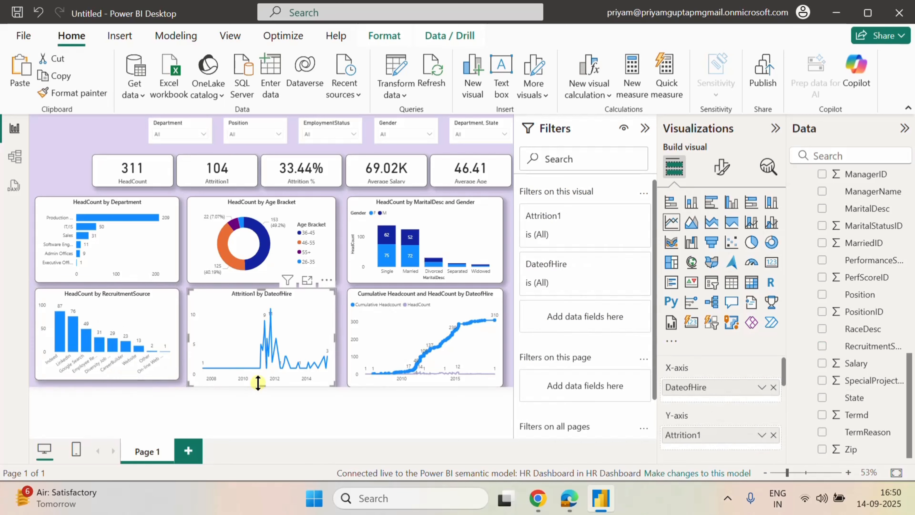
pyautogui.moveTo(258, 381); pyautogui.dragTo(257, 377)
pyautogui.click(368, 349)
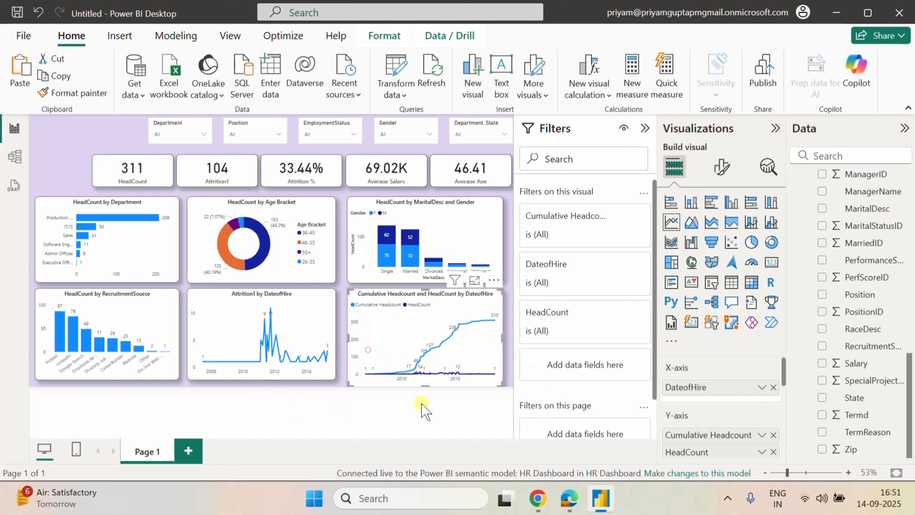
pyautogui.moveTo(423, 384); pyautogui.dragTo(423, 379)
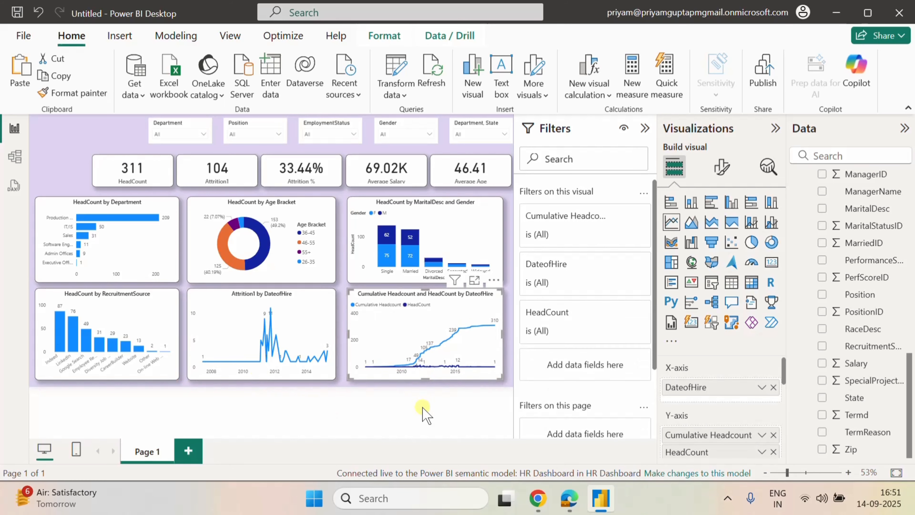
pyautogui.click(414, 409)
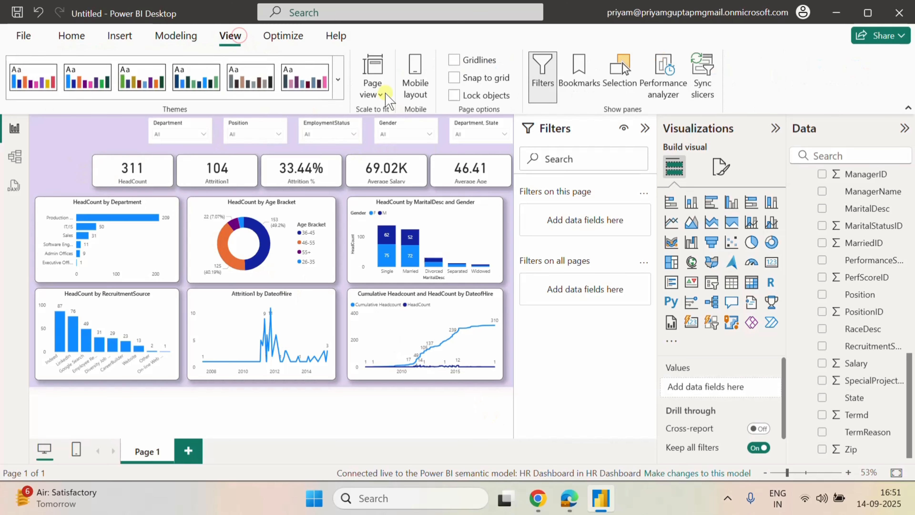
# Customize the current report theme by setting theme Color 1 to #996CD6.
pyautogui.click(338, 79)
pyautogui.scroll(-5, 294, 194)
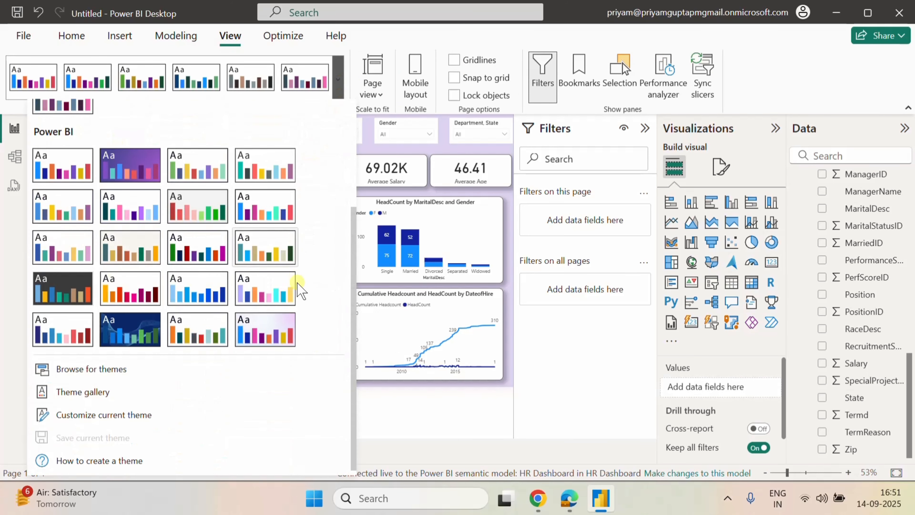
pyautogui.click(134, 412)
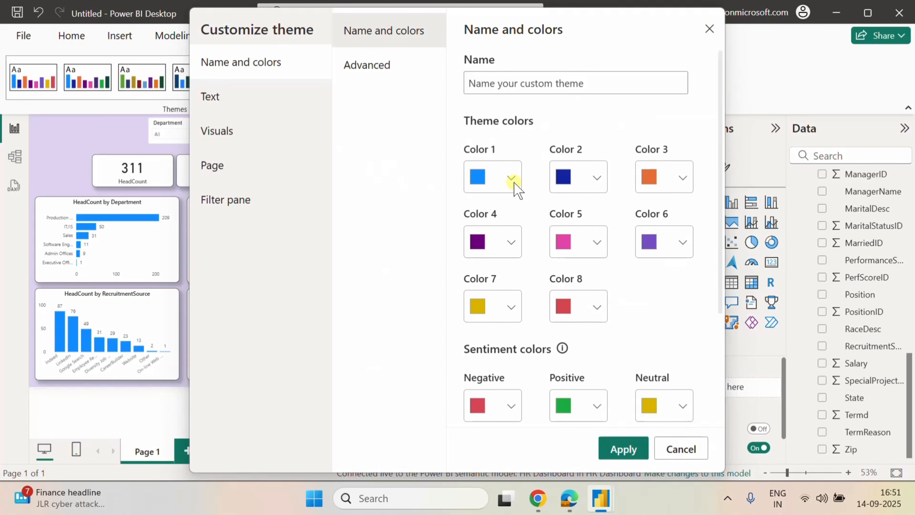
pyautogui.click(512, 177)
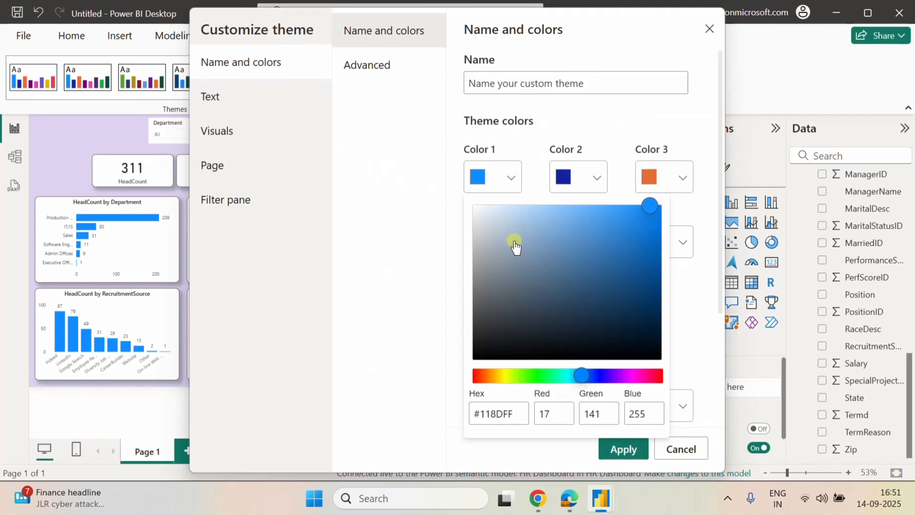
pyautogui.click(508, 413)
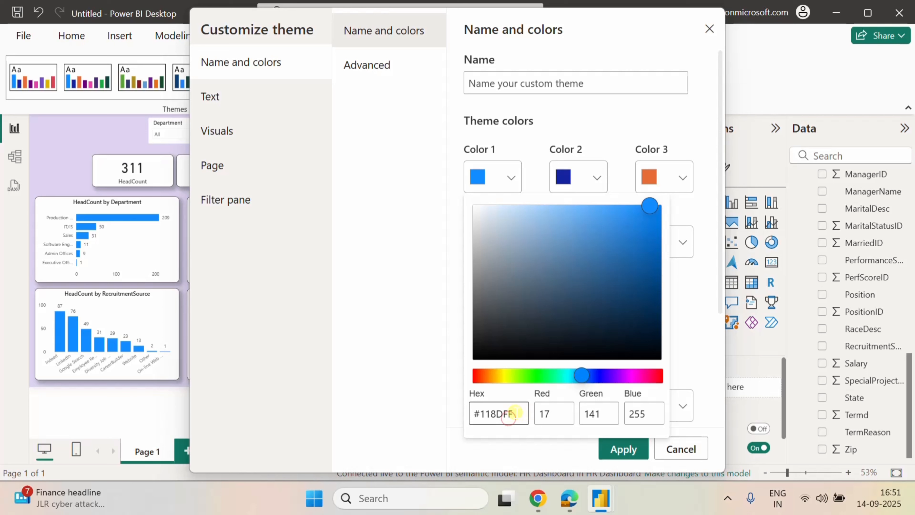
pyautogui.moveTo(516, 412); pyautogui.dragTo(455, 415)
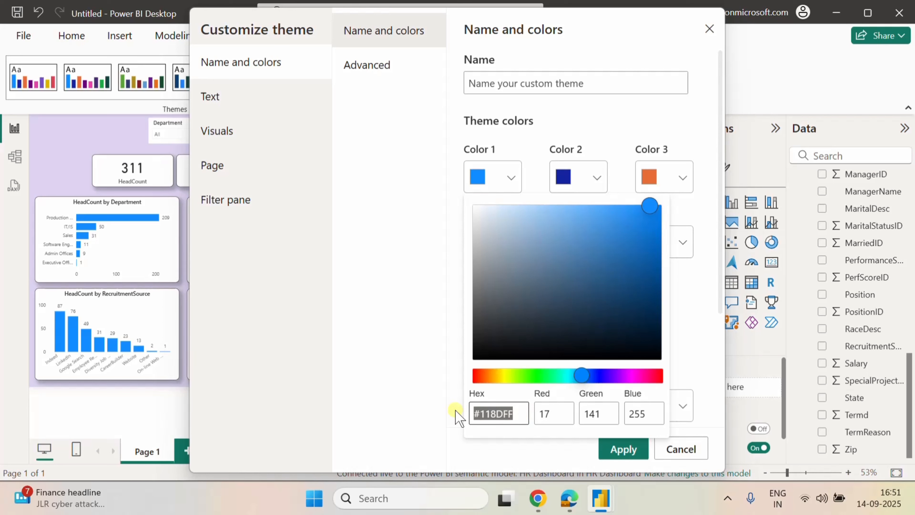
pyautogui.press('BackSpace')
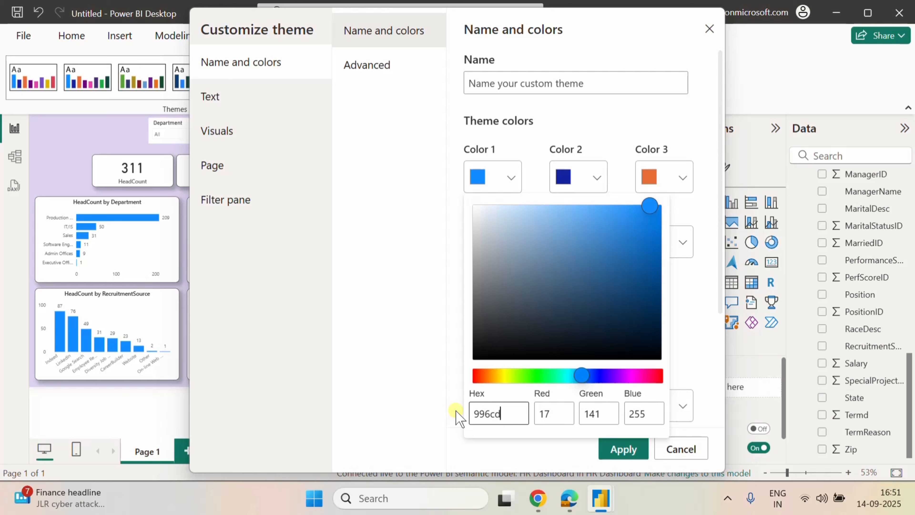
pyautogui.write('996cd6')
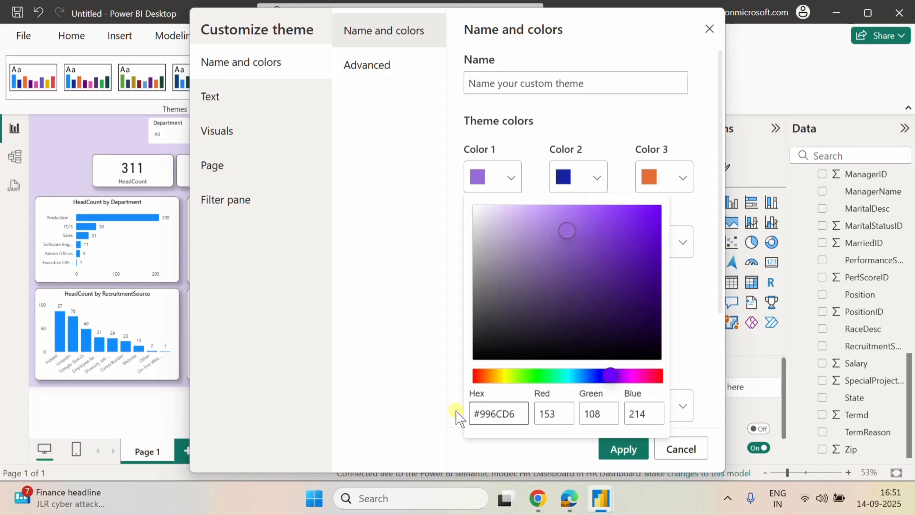
pyautogui.click(624, 454)
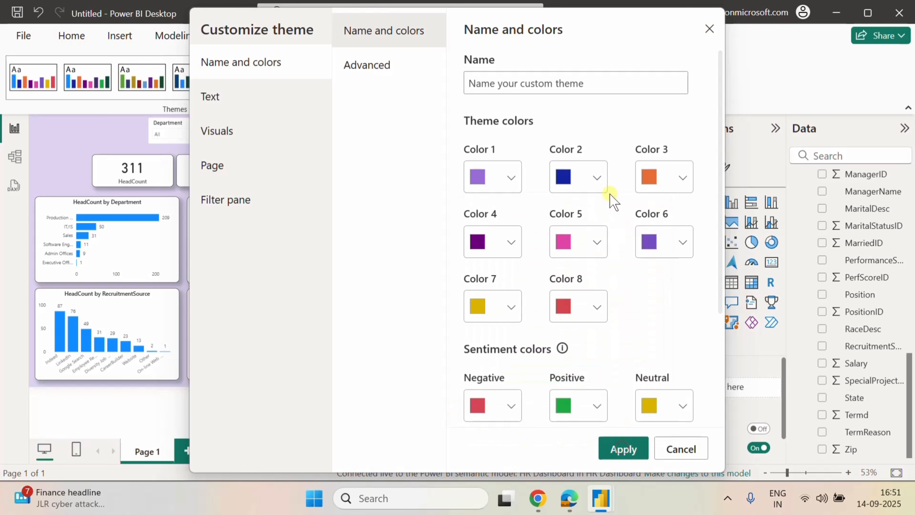
# Set Color 2 of the custom theme to #5ECBC8.
pyautogui.click(597, 178)
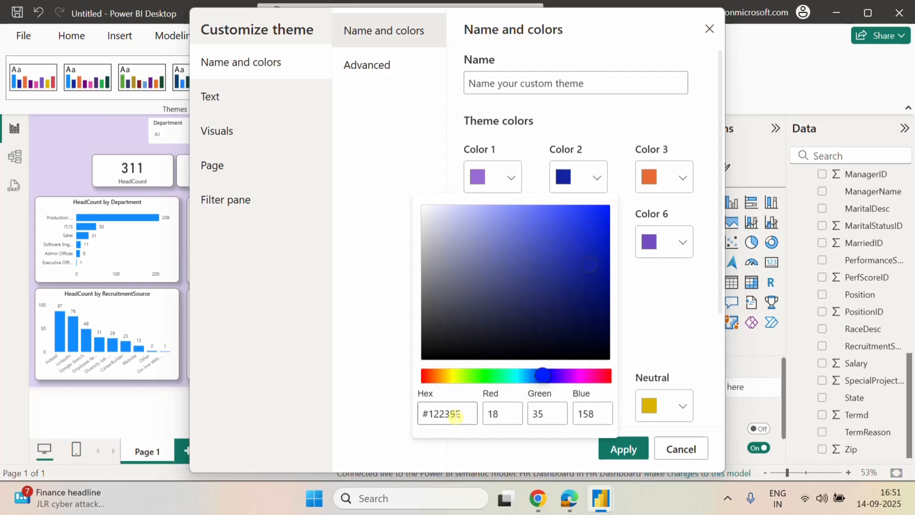
pyautogui.click(455, 414)
pyautogui.moveTo(469, 412); pyautogui.dragTo(353, 409)
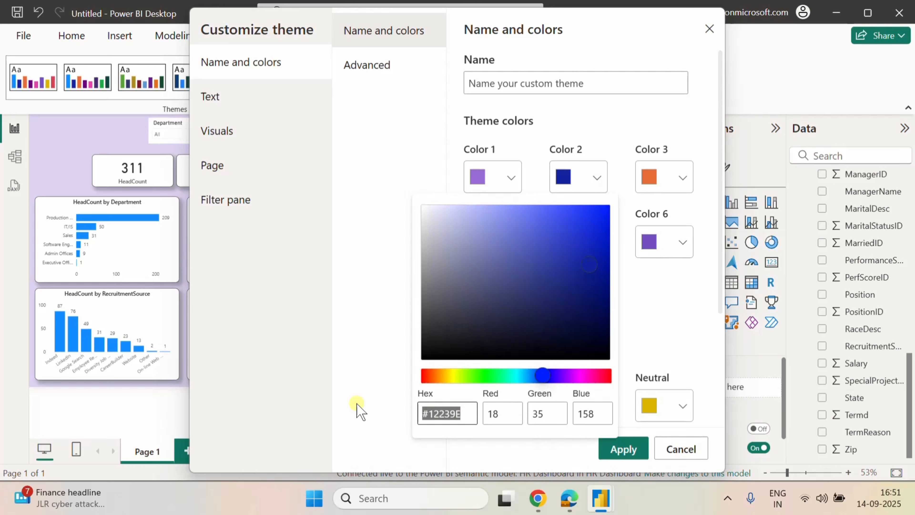
pyautogui.write('5ecbc')
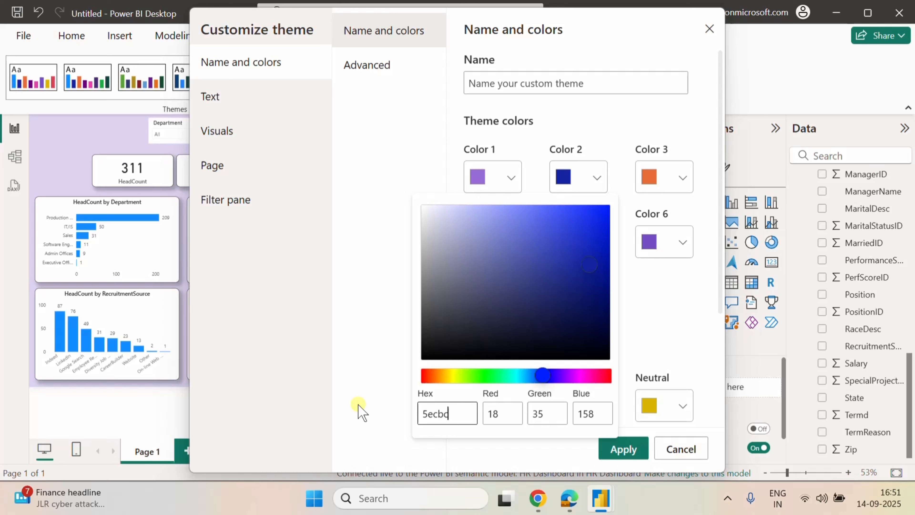
pyautogui.write('8')
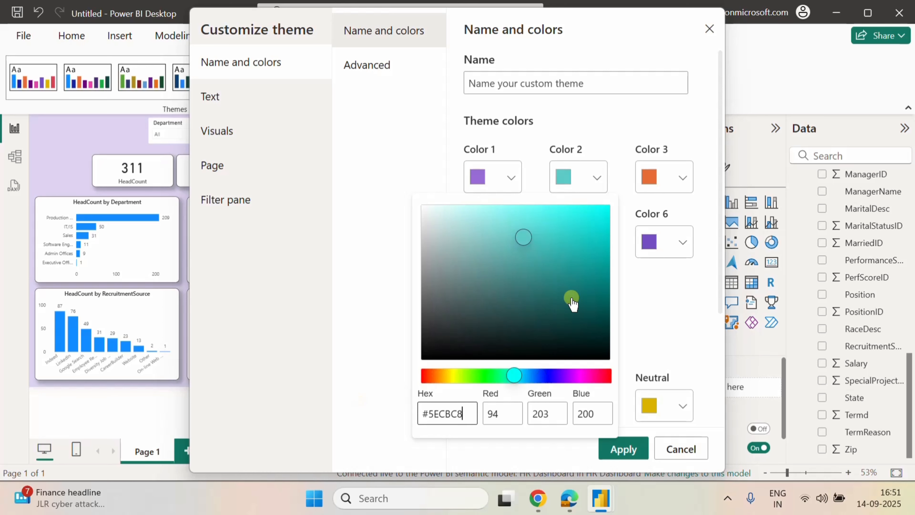
# Set Color 3 of the custom theme to #81B3FE and apply the theme to the report.
pyautogui.click(694, 183)
pyautogui.click(691, 177)
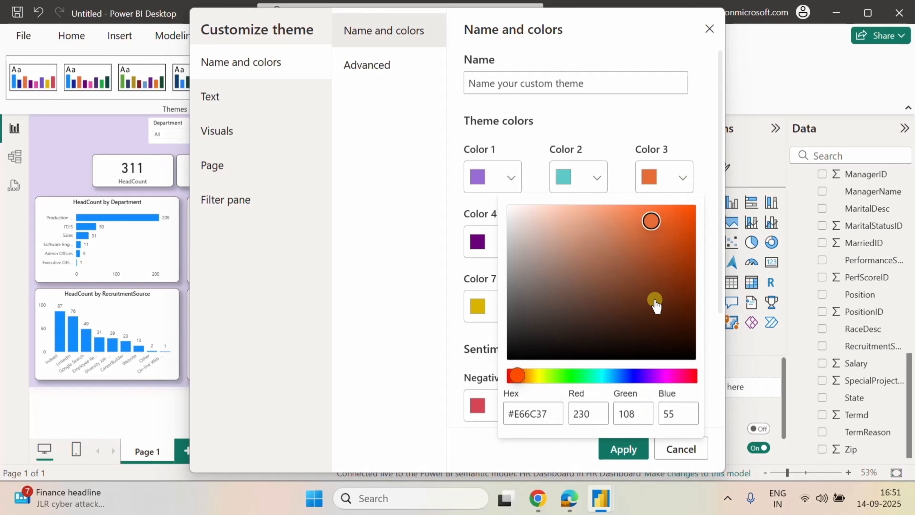
pyautogui.click(547, 412)
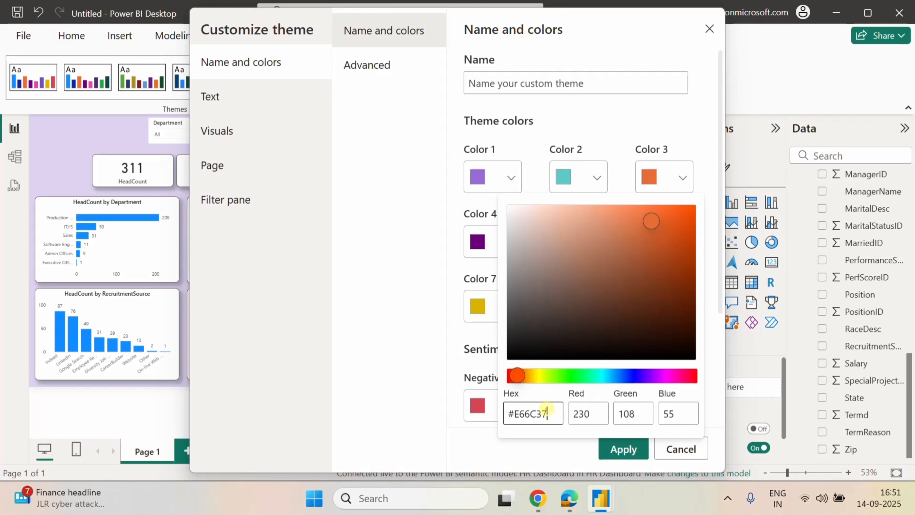
pyautogui.moveTo(554, 418); pyautogui.dragTo(492, 423)
pyautogui.write('81b3fe')
pyautogui.click(622, 449)
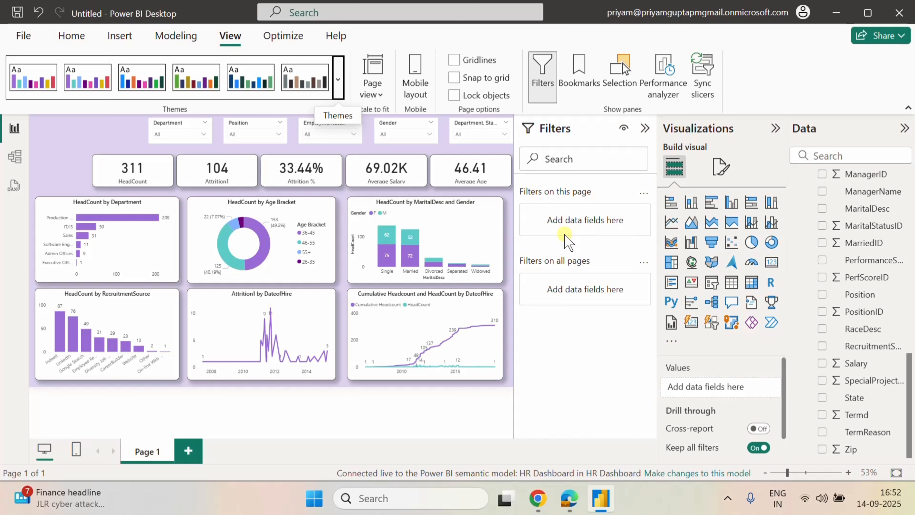
# Enlarge the Average Age card to a height of about 111 and position it between the slicers and the charts.
pyautogui.click(444, 167)
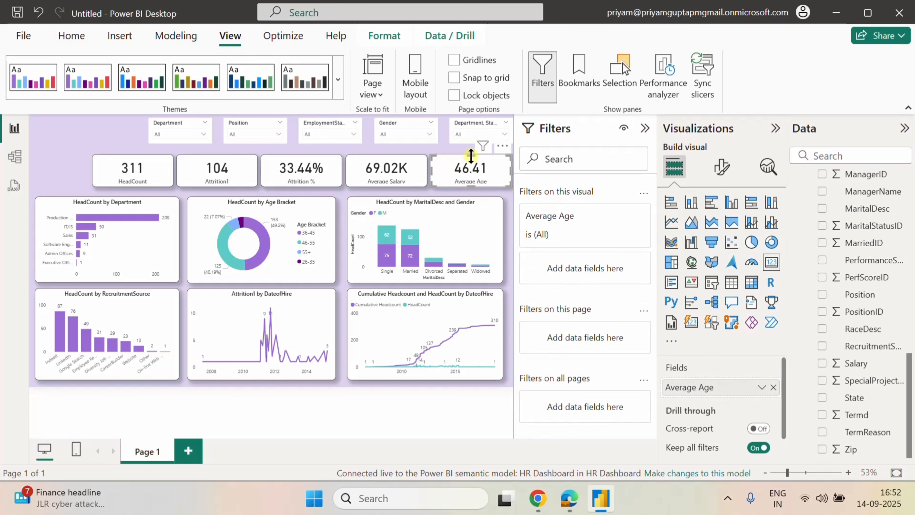
pyautogui.moveTo(471, 155)
pyautogui.mouseDown()
pyautogui.moveTo(470, 148)
pyautogui.moveTo(473, 155)
pyautogui.mouseUp()
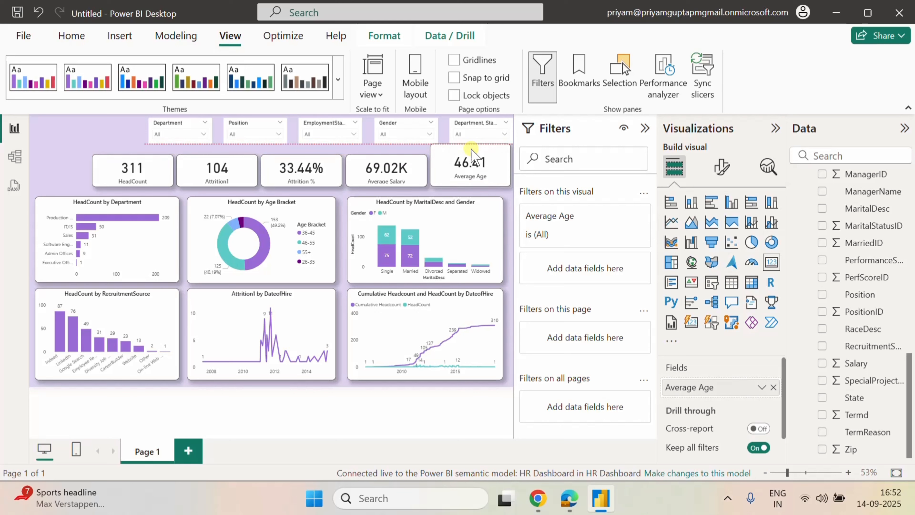
pyautogui.moveTo(472, 156); pyautogui.dragTo(473, 194)
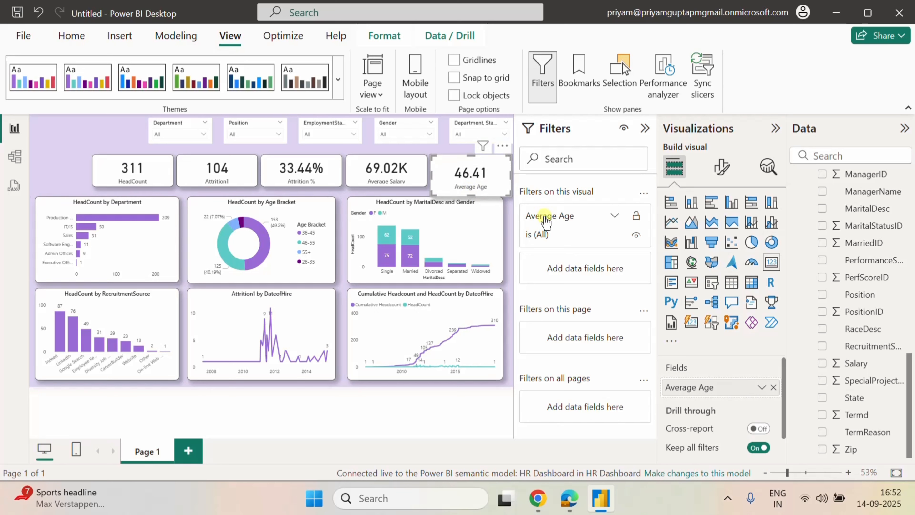
pyautogui.press('Up')
pyautogui.press('Up')
pyautogui.press('Up')
pyautogui.press('Up')
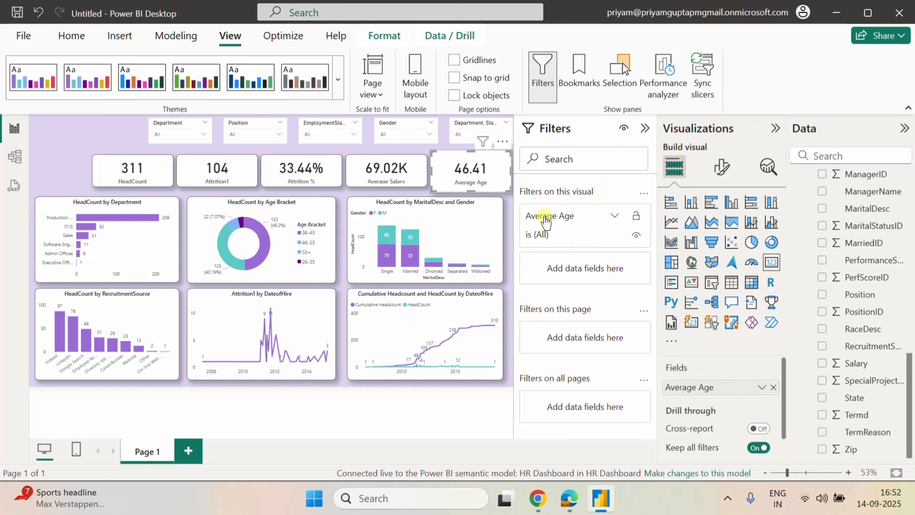
pyautogui.press('Up')
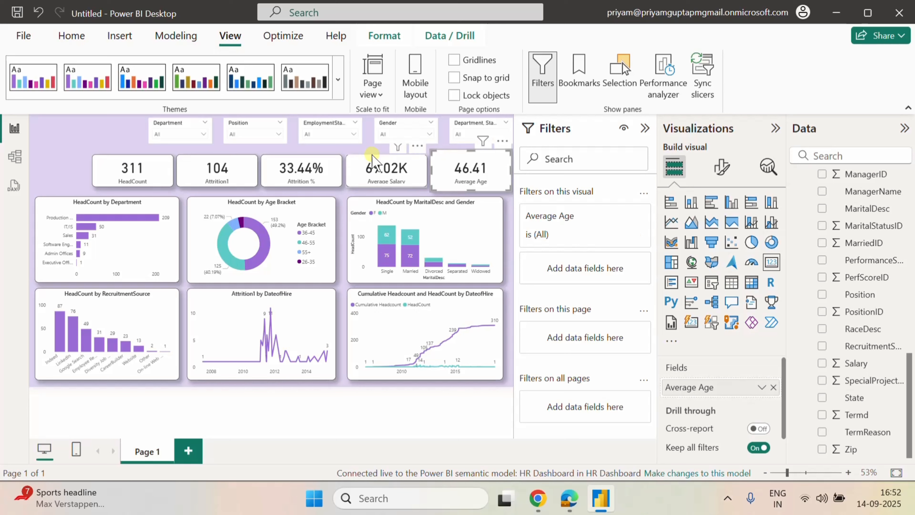
# Check the Average Age card's size properties and set the Average Salary card's height to 111.
pyautogui.click(87, 39)
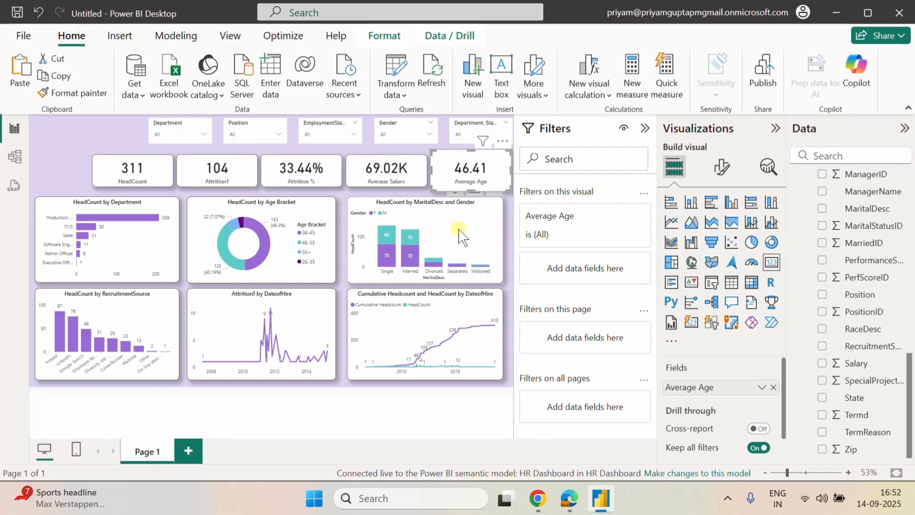
pyautogui.click(721, 167)
pyautogui.click(711, 230)
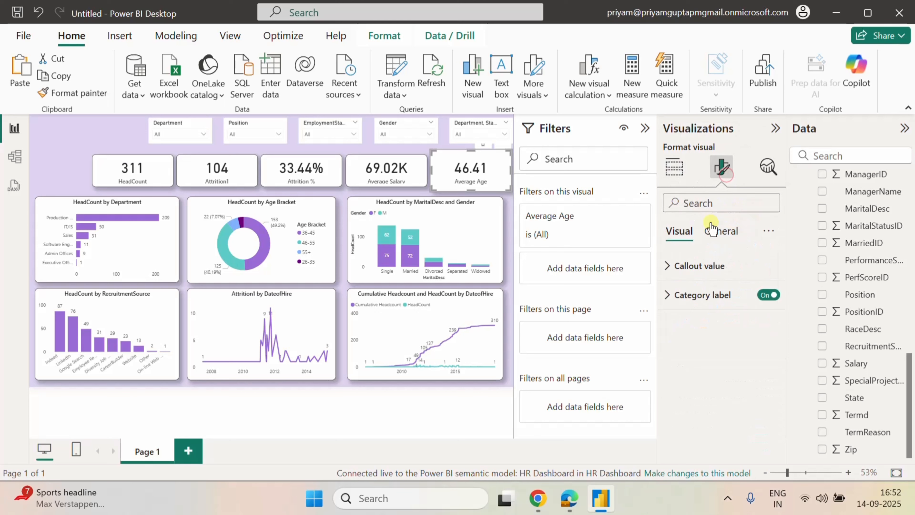
pyautogui.click(677, 266)
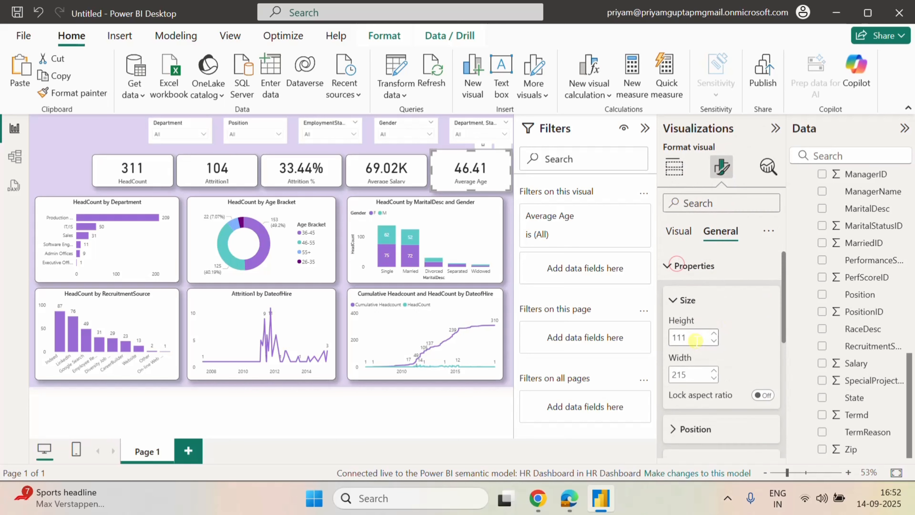
pyautogui.click(401, 165)
pyautogui.doubleClick(685, 335)
pyautogui.write('11')
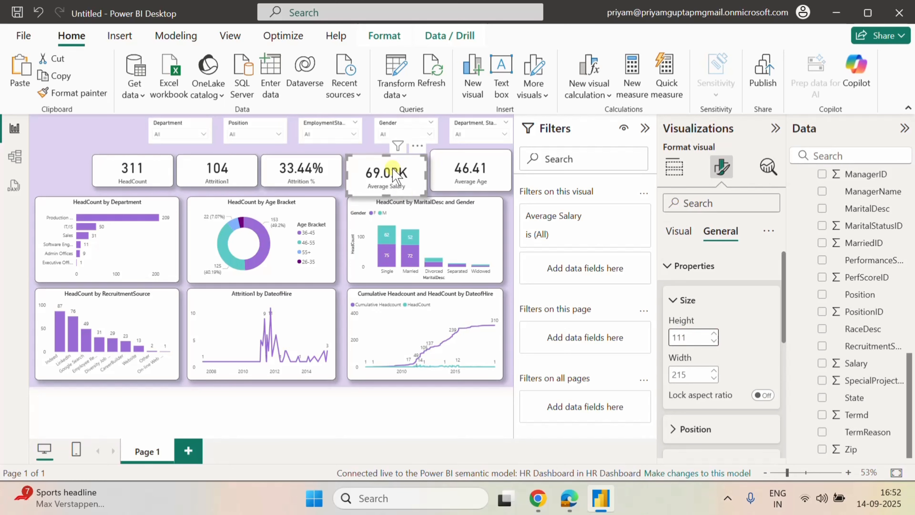
# Set the height of the Attrition %, Attrition1 and HeadCount cards to 111.
pyautogui.click(309, 170)
pyautogui.doubleClick(692, 337)
pyautogui.write('1')
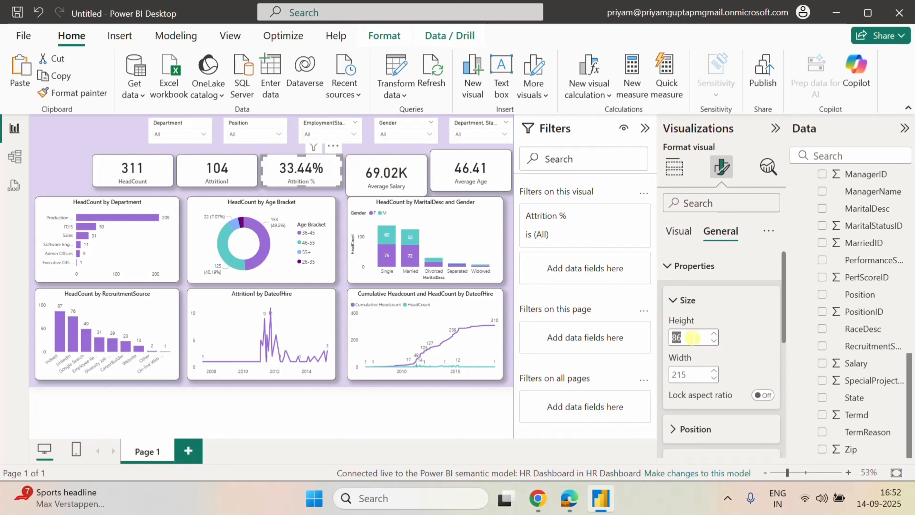
pyautogui.write('11')
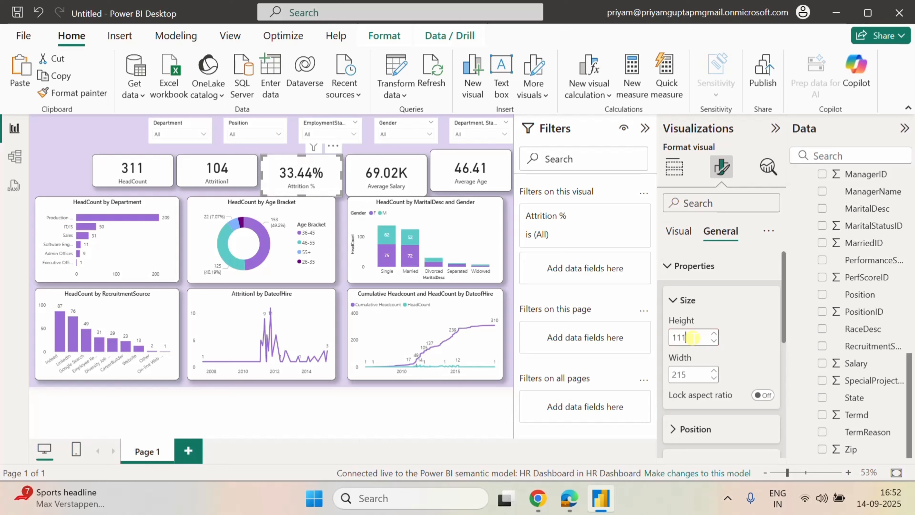
pyautogui.click(215, 169)
pyautogui.doubleClick(682, 336)
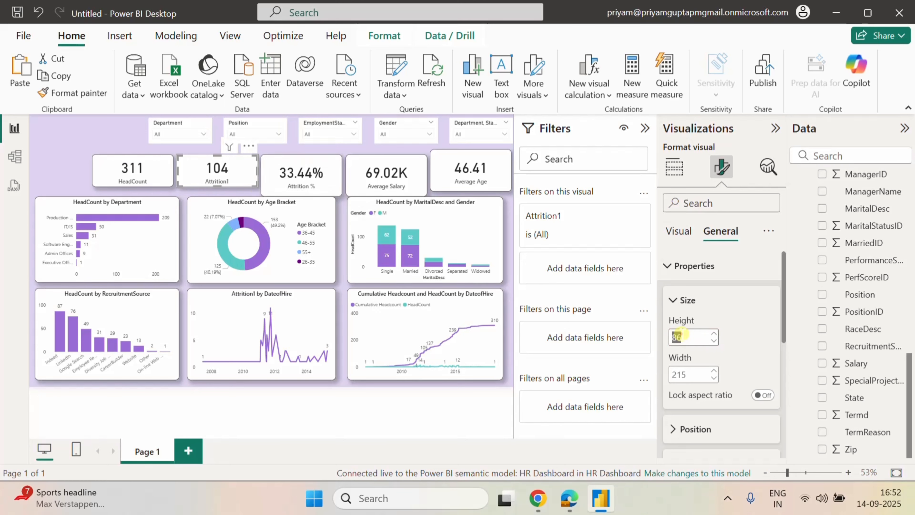
pyautogui.write('111')
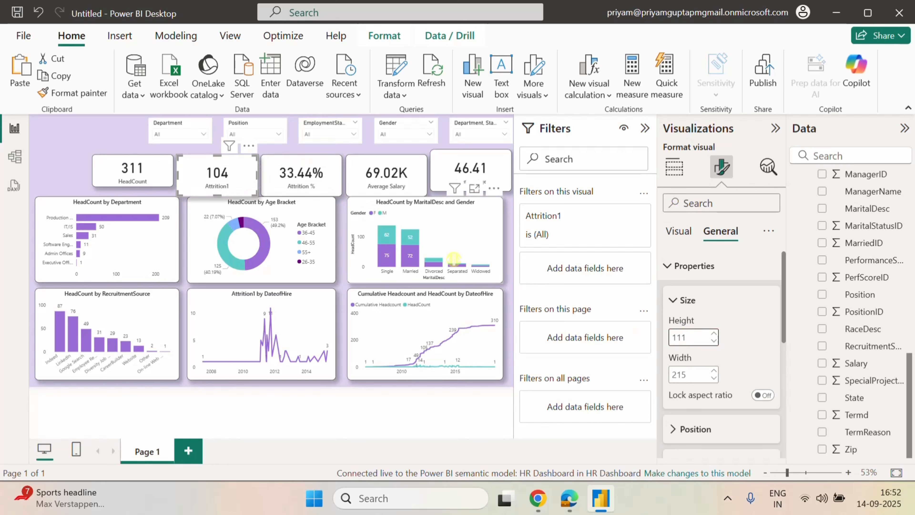
pyautogui.click(171, 179)
pyautogui.doubleClick(677, 337)
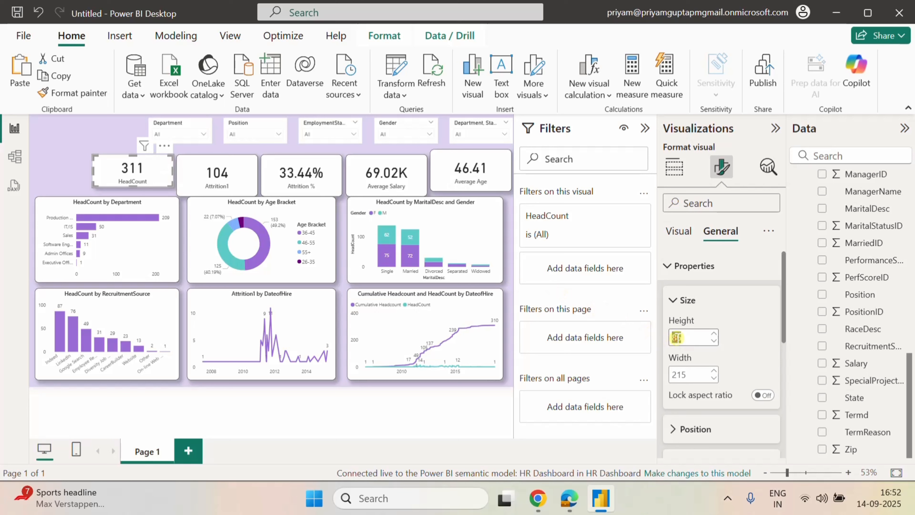
pyautogui.write('111')
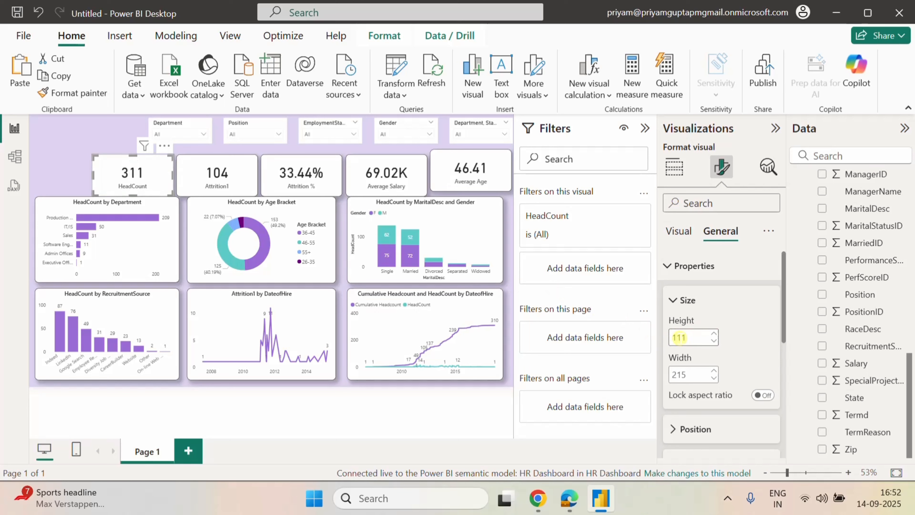
# Align all five KPI cards by their top edges and deselect them.
pyautogui.click(448, 162)
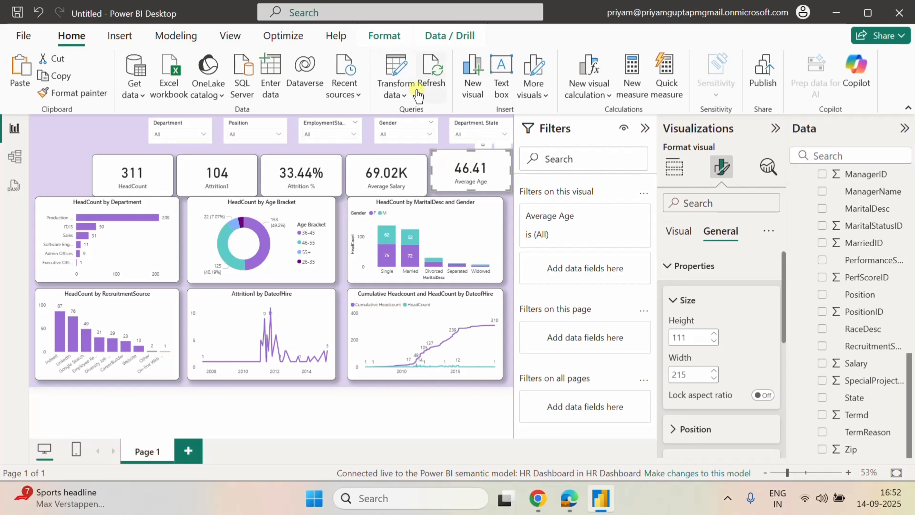
pyautogui.keyDown('ctrl'); pyautogui.click(398, 169); pyautogui.keyUp('ctrl')
pyautogui.keyDown('ctrl'); pyautogui.click(302, 170); pyautogui.keyUp('ctrl')
pyautogui.keyDown('ctrl'); pyautogui.click(212, 173); pyautogui.keyUp('ctrl')
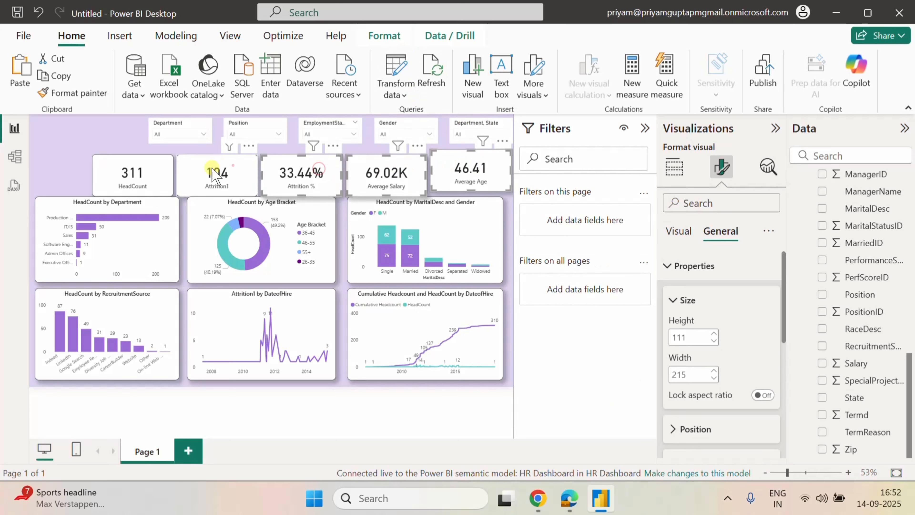
pyautogui.keyDown('ctrl'); pyautogui.click(156, 170); pyautogui.keyUp('ctrl')
pyautogui.click(383, 36)
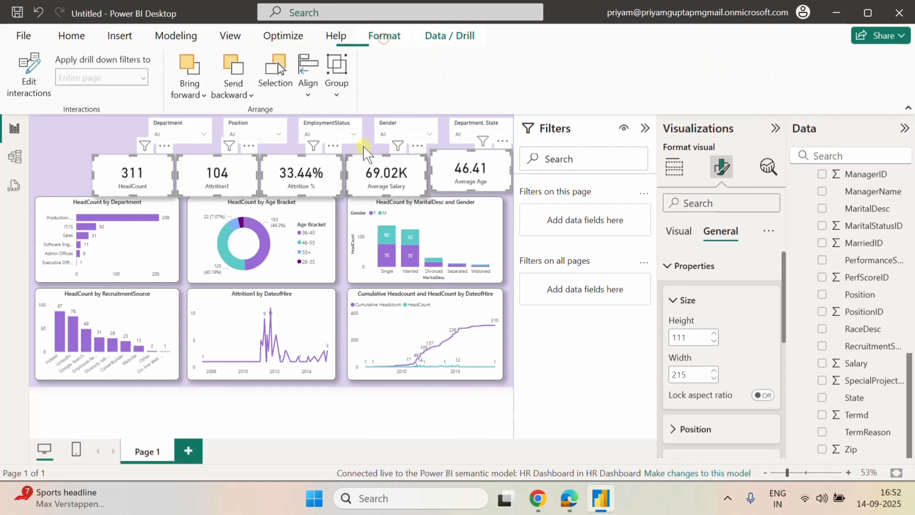
pyautogui.click(308, 81)
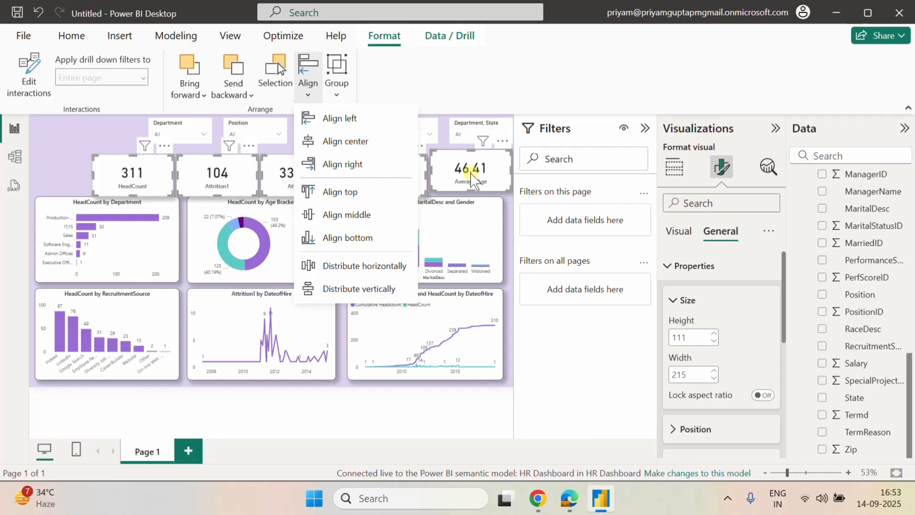
pyautogui.click(347, 195)
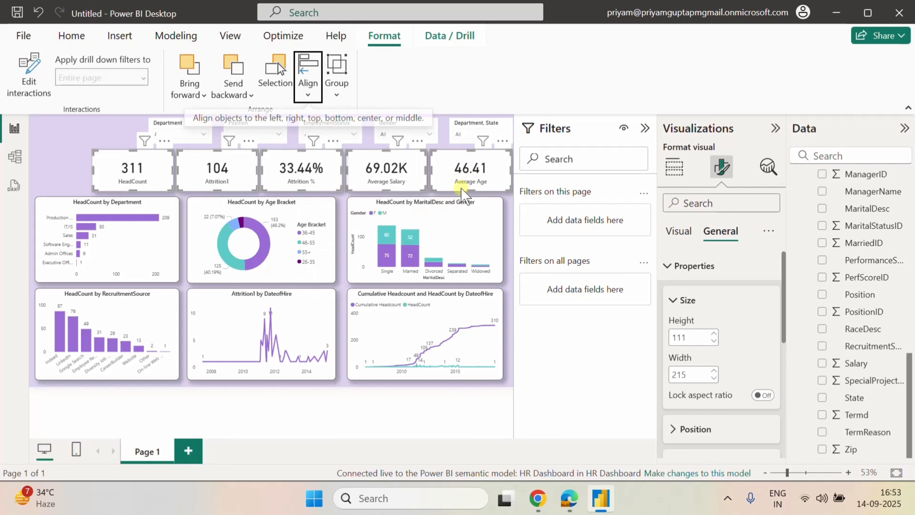
pyautogui.click(81, 161)
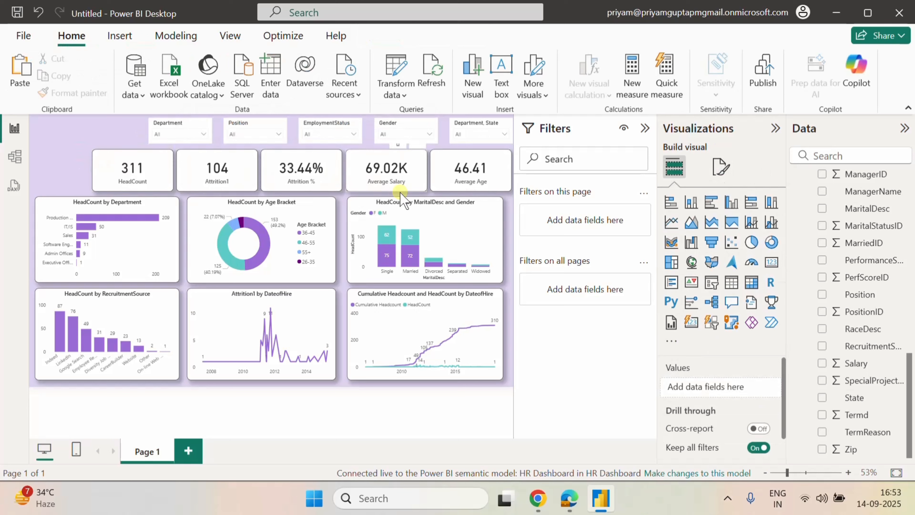
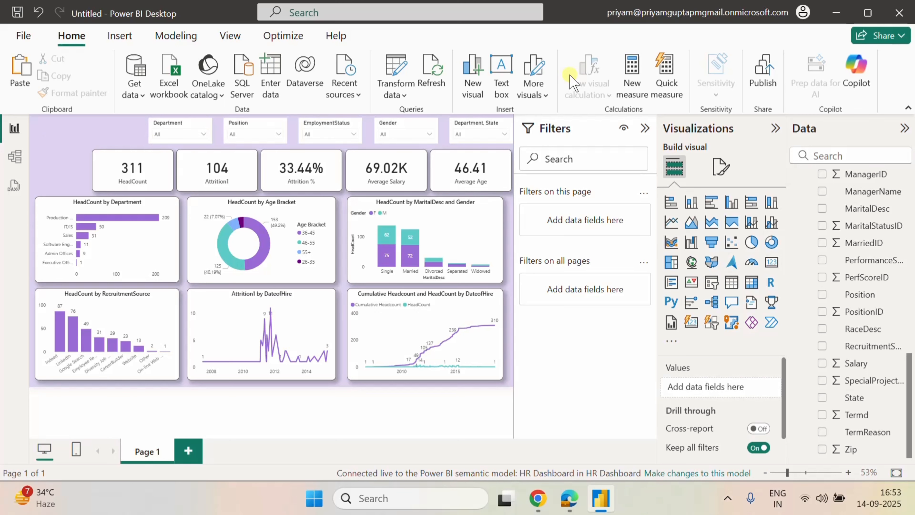
# Insert a rectangle, flatten it to the slicer row's height and stretch it across the page's full width as a header banner.
pyautogui.click(134, 35)
pyautogui.click(470, 94)
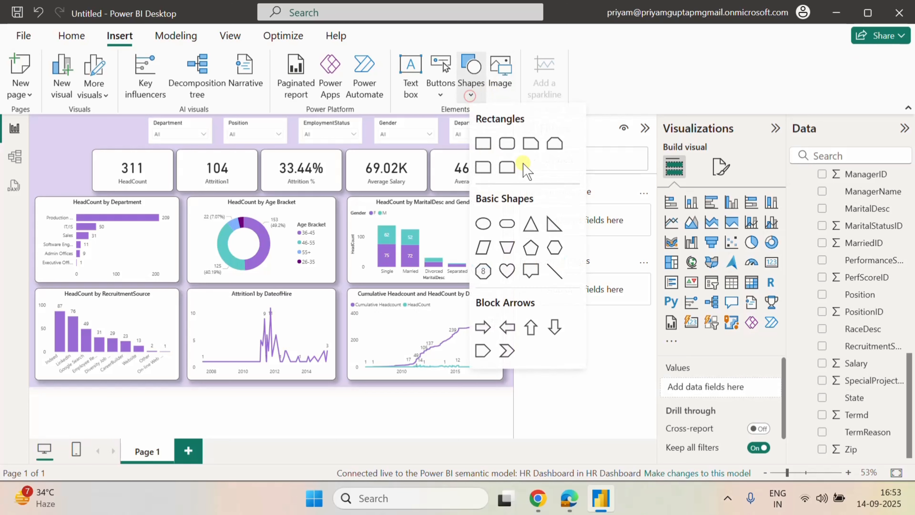
pyautogui.click(484, 144)
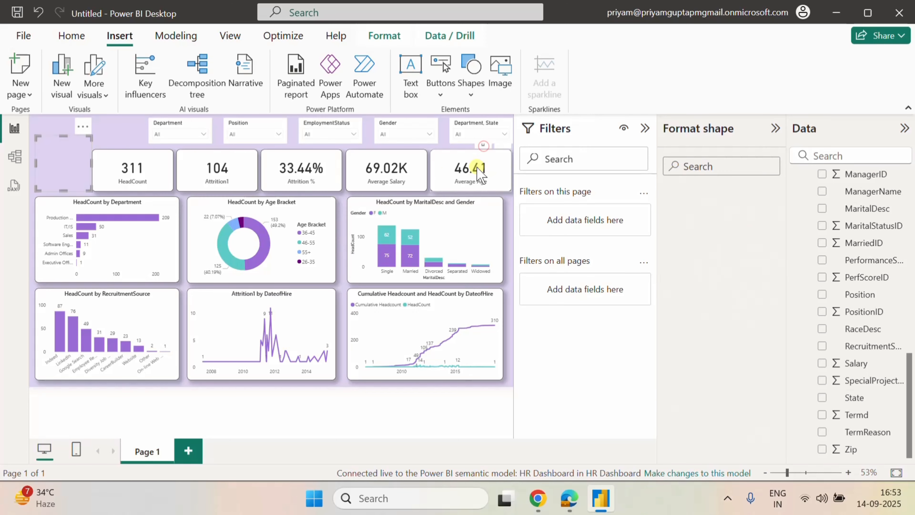
pyautogui.moveTo(64, 190); pyautogui.dragTo(60, 118)
pyautogui.moveTo(63, 161); pyautogui.dragTo(16, 125)
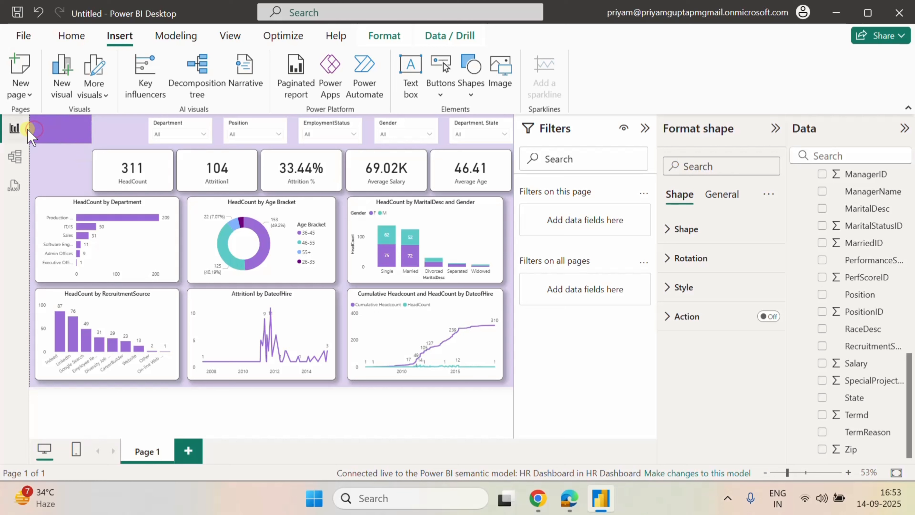
pyautogui.moveTo(91, 130); pyautogui.dragTo(511, 133)
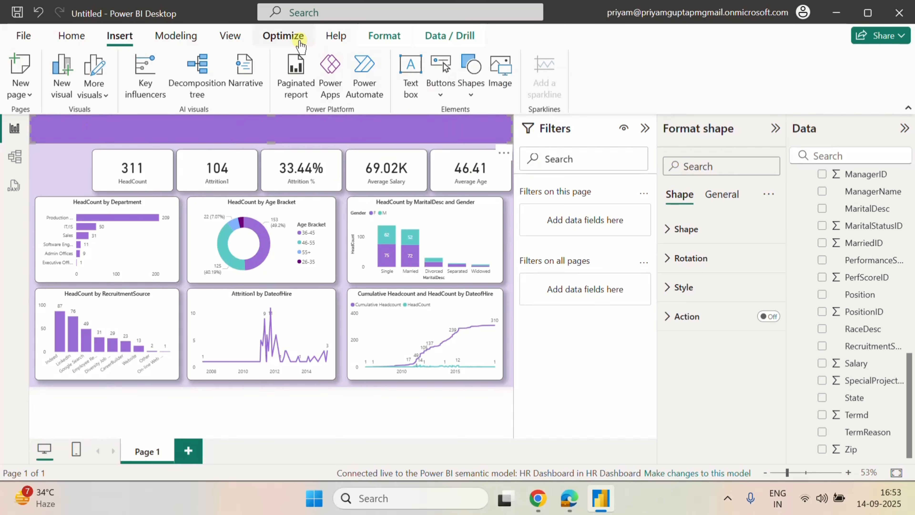
# Send the header rectangle to the back so it lies behind the slicers, and deselect it.
pyautogui.click(384, 36)
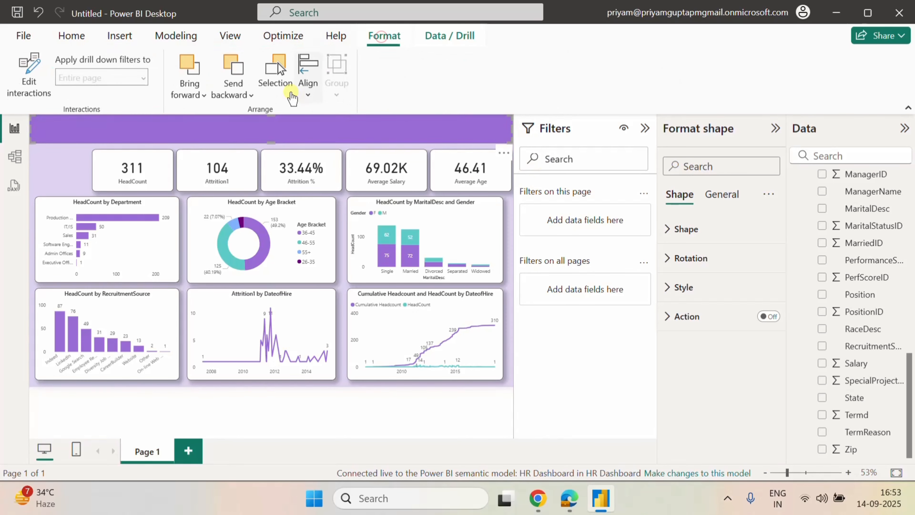
pyautogui.click(241, 98)
pyautogui.click(255, 119)
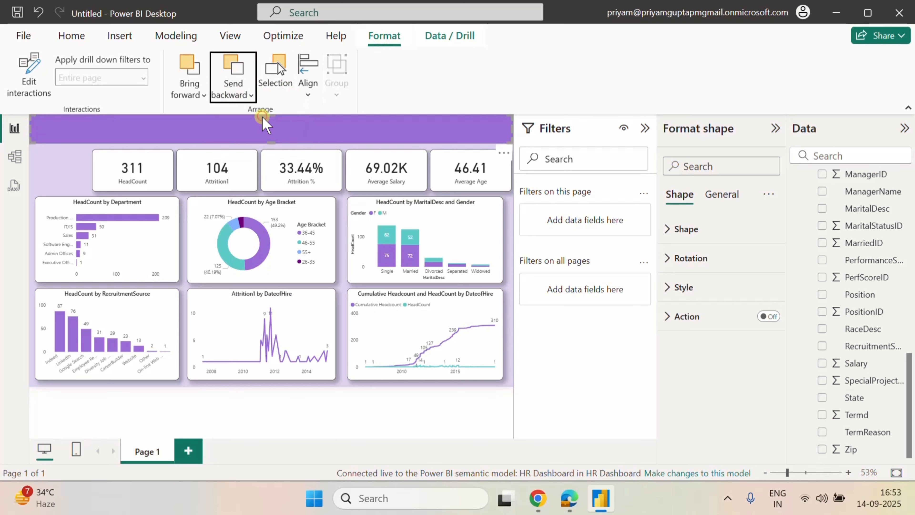
pyautogui.click(250, 96)
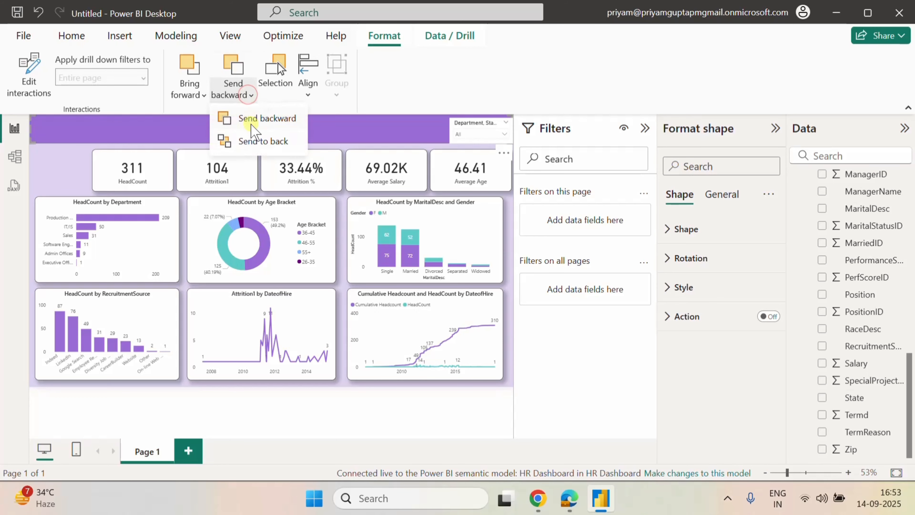
pyautogui.click(258, 139)
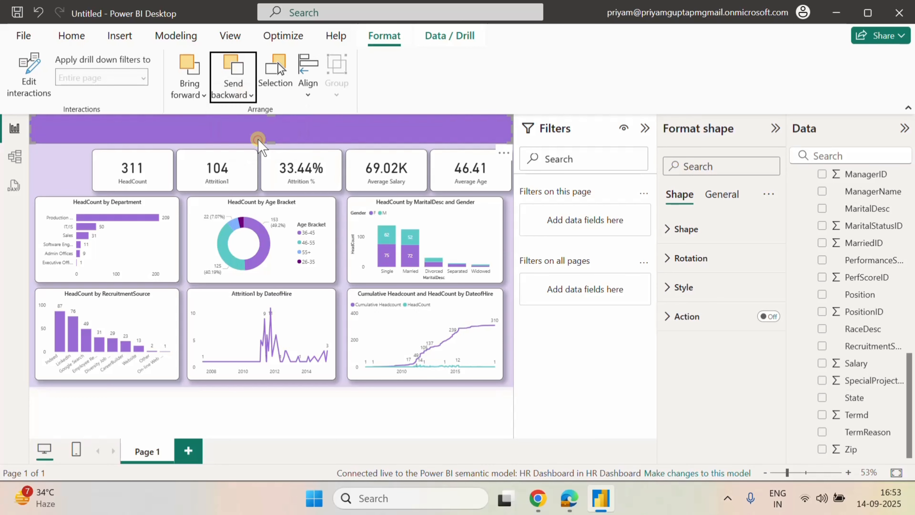
pyautogui.click(53, 171)
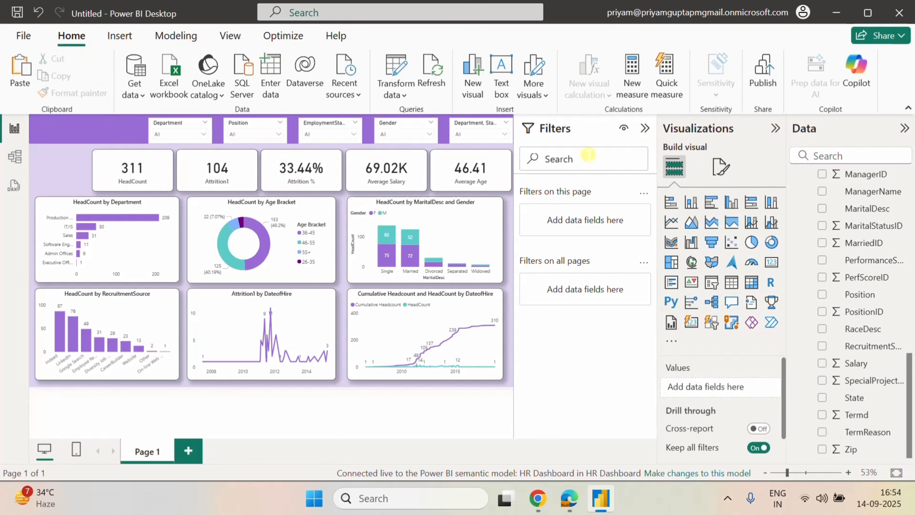
# Turn off the background of all five slicers in the header row together so the purple banner shows through.
pyautogui.click(504, 135)
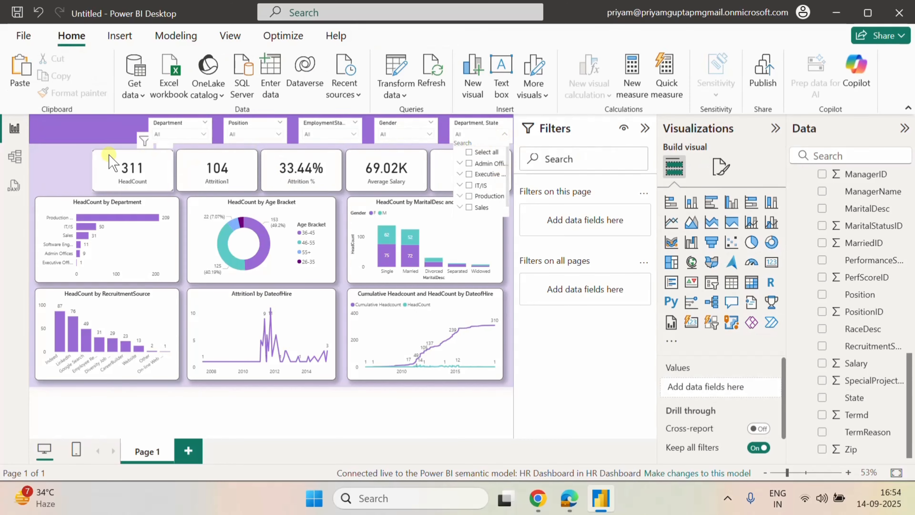
pyautogui.click(85, 154)
pyautogui.click(159, 131)
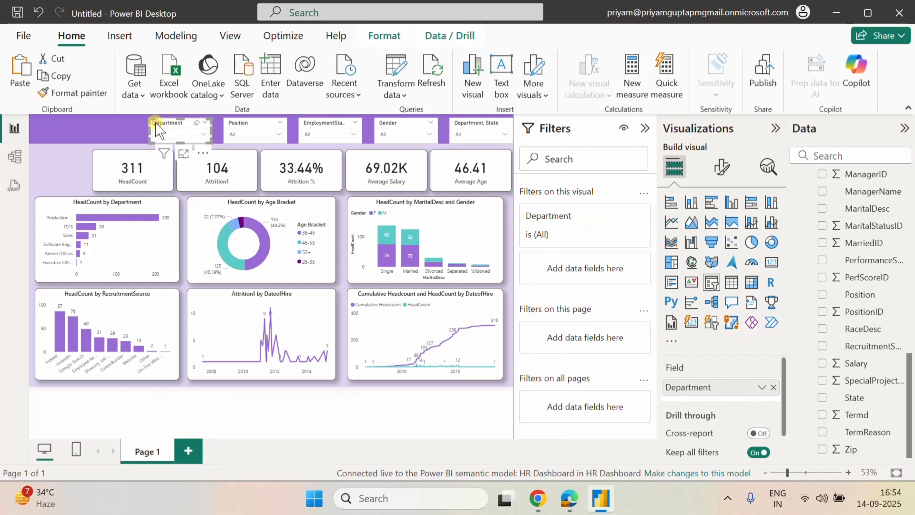
pyautogui.keyDown('ctrl'); pyautogui.click(252, 131); pyautogui.keyUp('ctrl')
pyautogui.keyDown('ctrl'); pyautogui.click(312, 125); pyautogui.keyUp('ctrl')
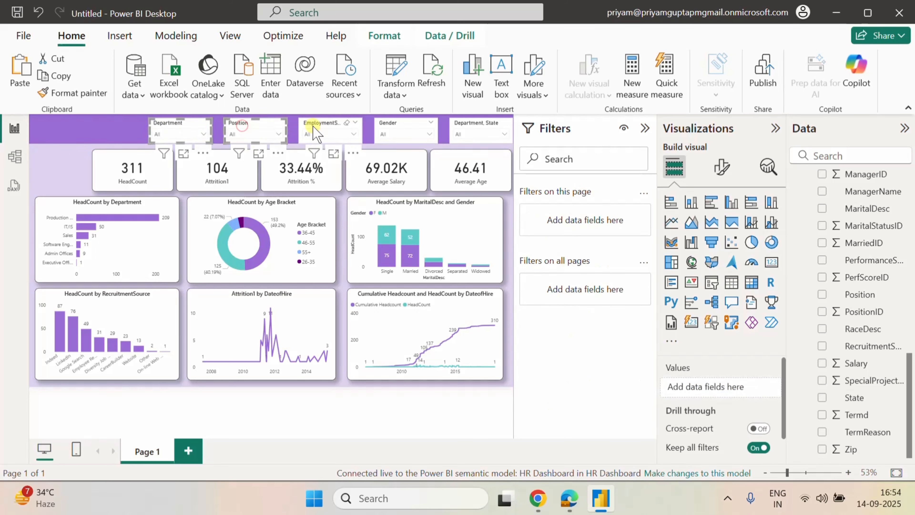
pyautogui.keyDown('ctrl'); pyautogui.click(385, 132); pyautogui.keyUp('ctrl')
pyautogui.keyDown('ctrl'); pyautogui.click(463, 127); pyautogui.keyUp('ctrl')
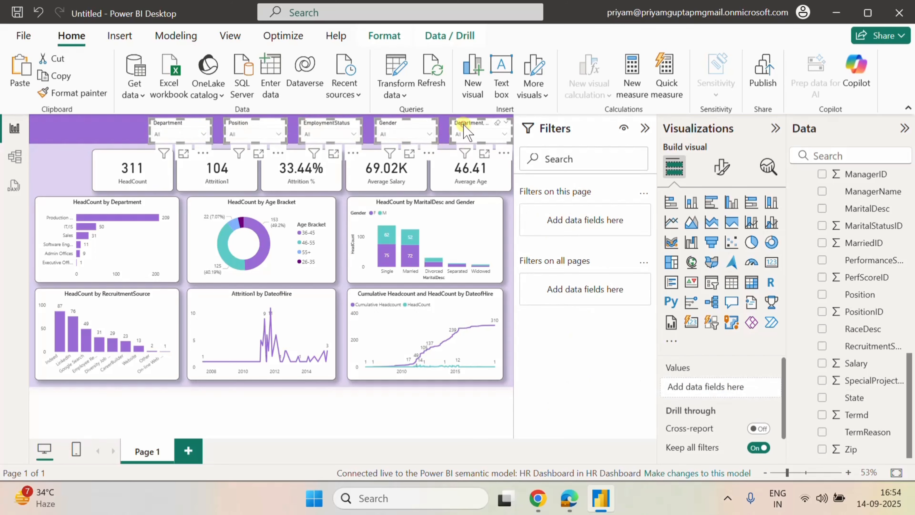
pyautogui.click(731, 168)
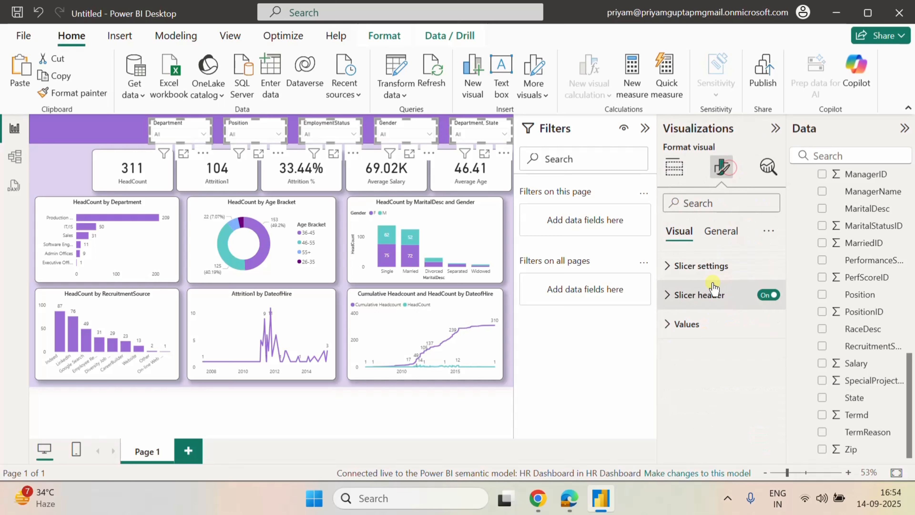
pyautogui.click(719, 230)
pyautogui.click(684, 324)
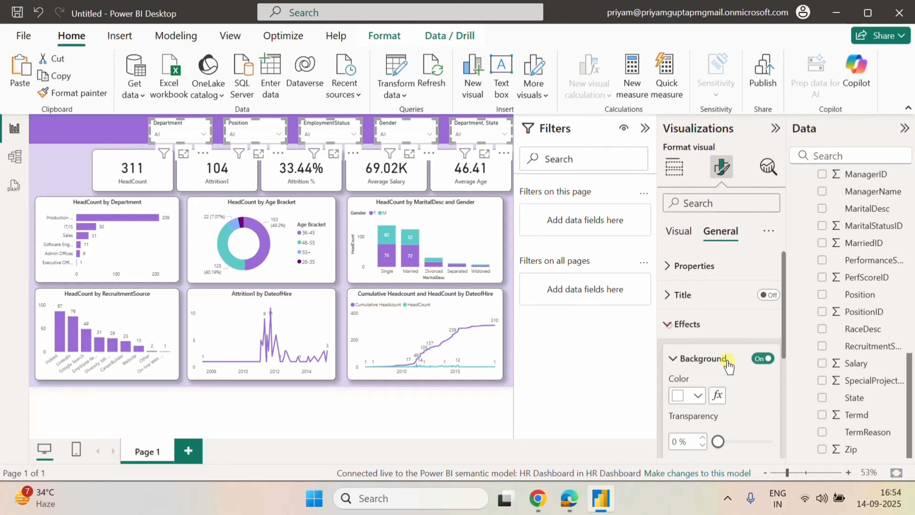
pyautogui.scroll(-3, 717, 346)
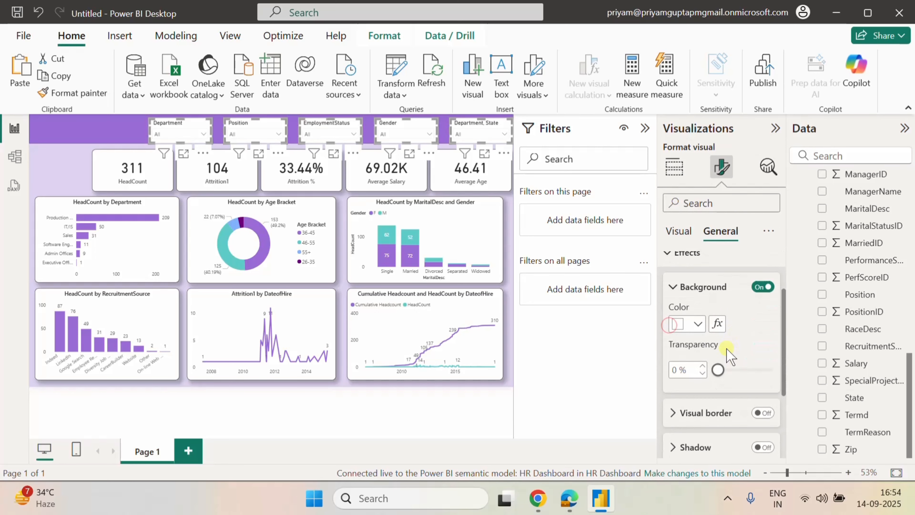
pyautogui.click(762, 288)
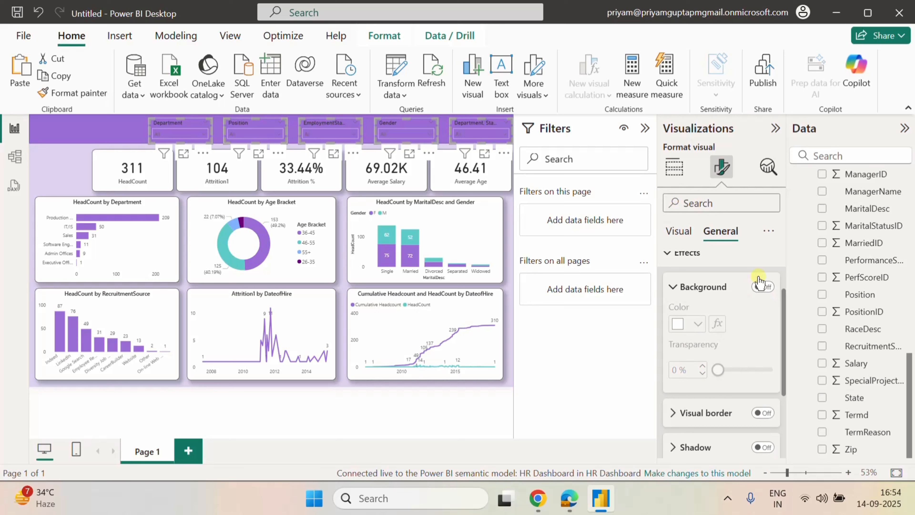
# Expand the Department, State and Gender slicer lists to check how they look without a background, and deselect the slicers.
pyautogui.click(488, 132)
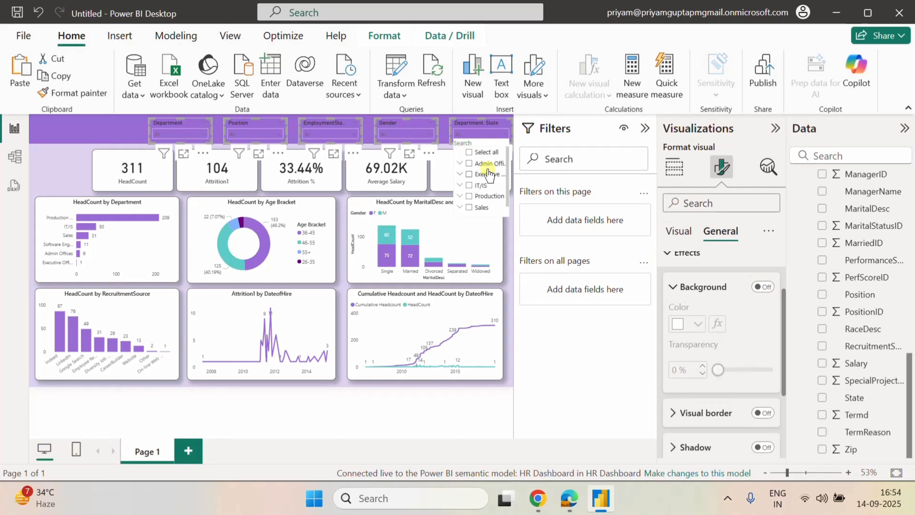
pyautogui.click(401, 132)
pyautogui.click(116, 123)
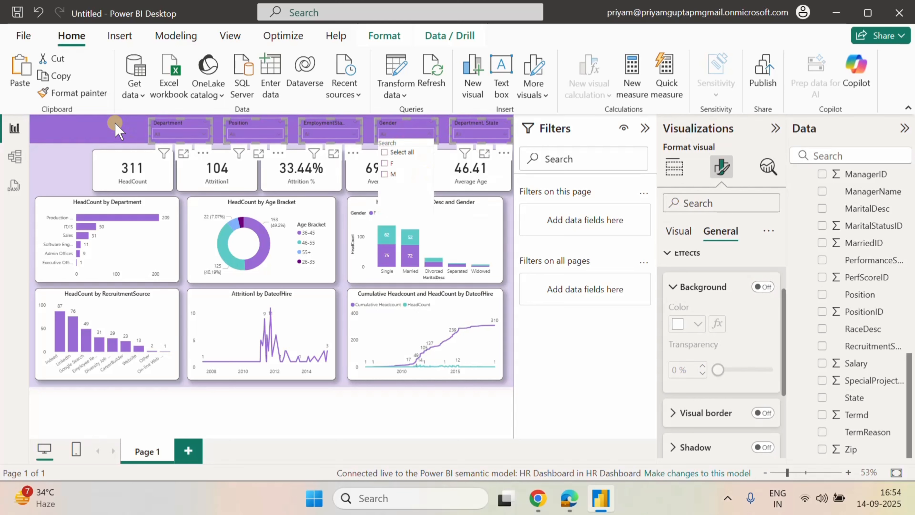
pyautogui.click(72, 169)
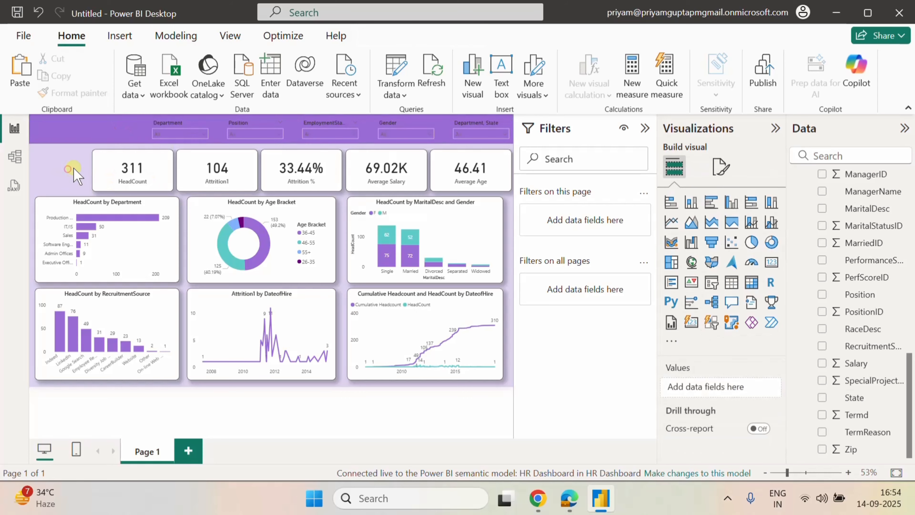
# Set the slicer header font color of the Department slicer to white and expand its list.
pyautogui.click(185, 123)
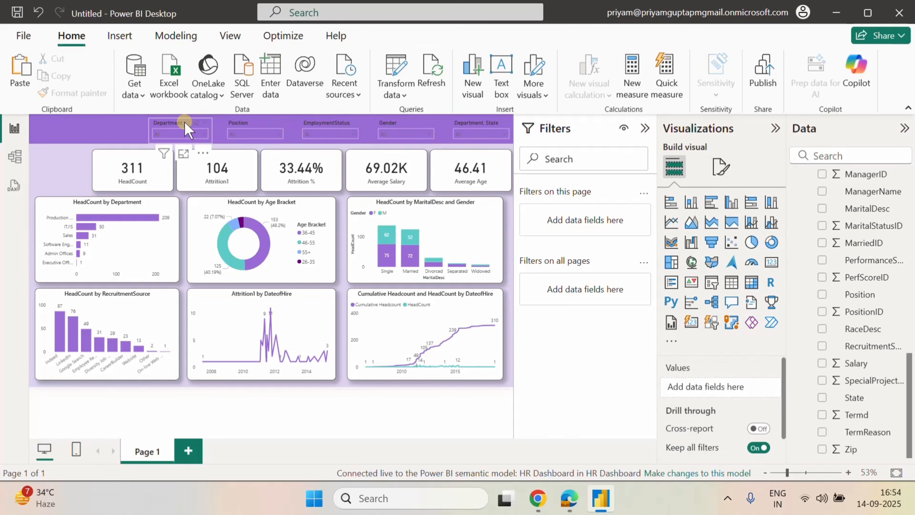
pyautogui.click(722, 167)
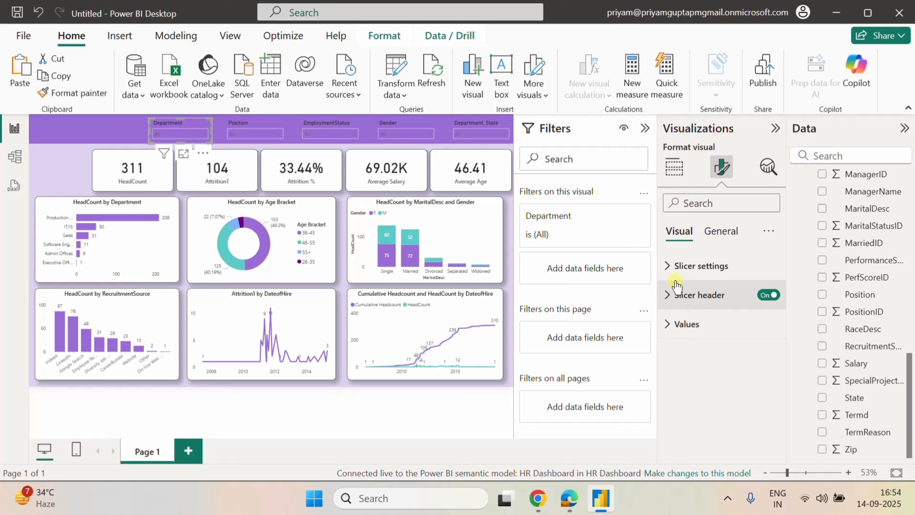
pyautogui.click(671, 295)
pyautogui.scroll(-5, 720, 339)
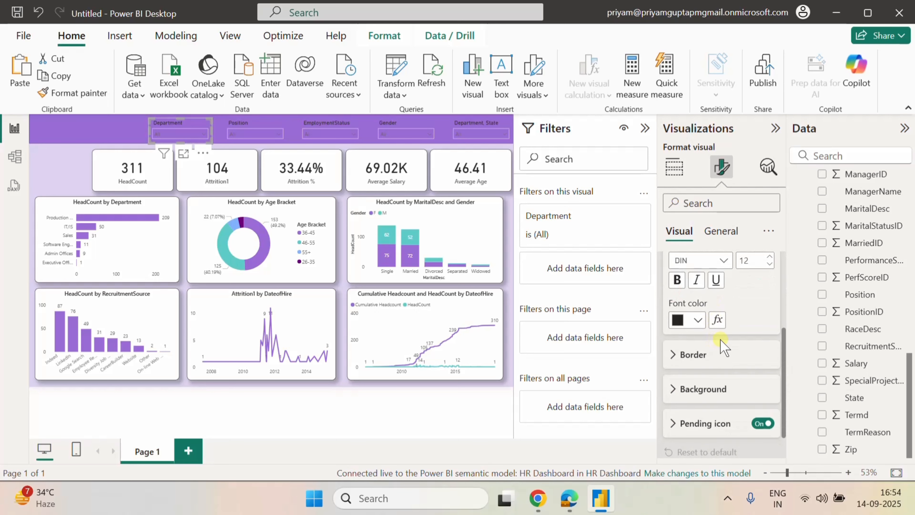
pyautogui.click(698, 324)
pyautogui.click(709, 261)
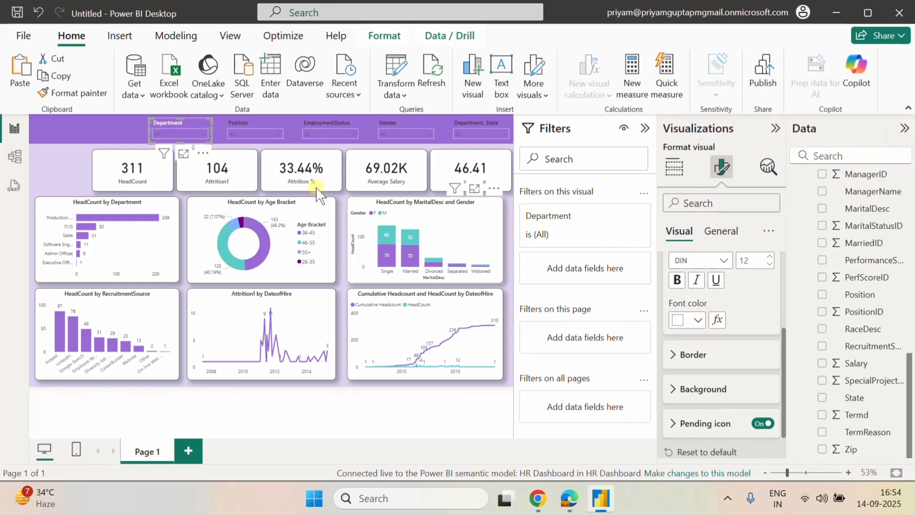
pyautogui.click(200, 136)
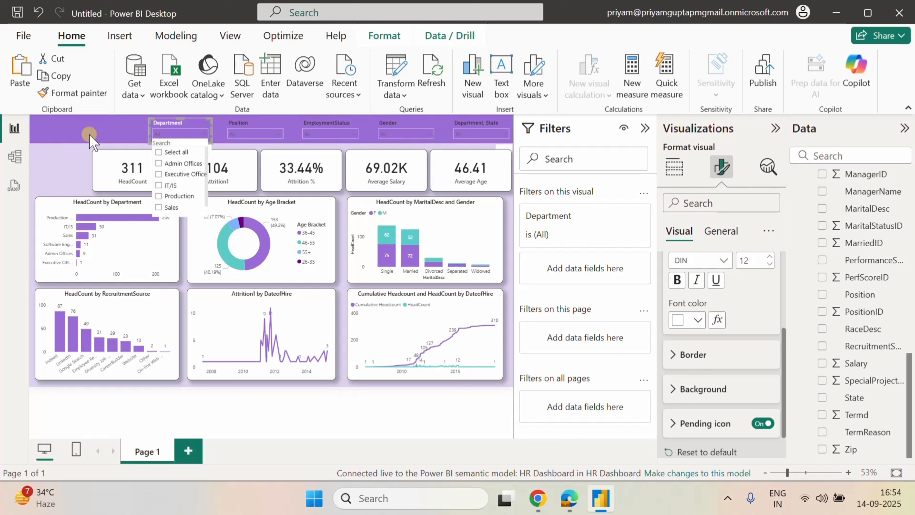
# Set the slicer header font color of the Position and EmploymentStatus slicers to white.
pyautogui.keyDown('ctrl'); pyautogui.click(238, 124); pyautogui.keyUp('ctrl')
pyautogui.click(240, 130)
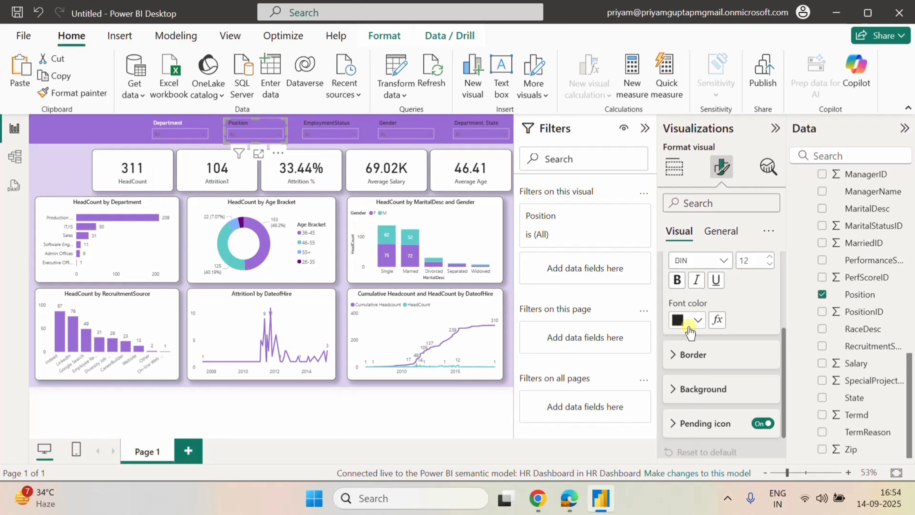
pyautogui.click(698, 320)
pyautogui.click(687, 259)
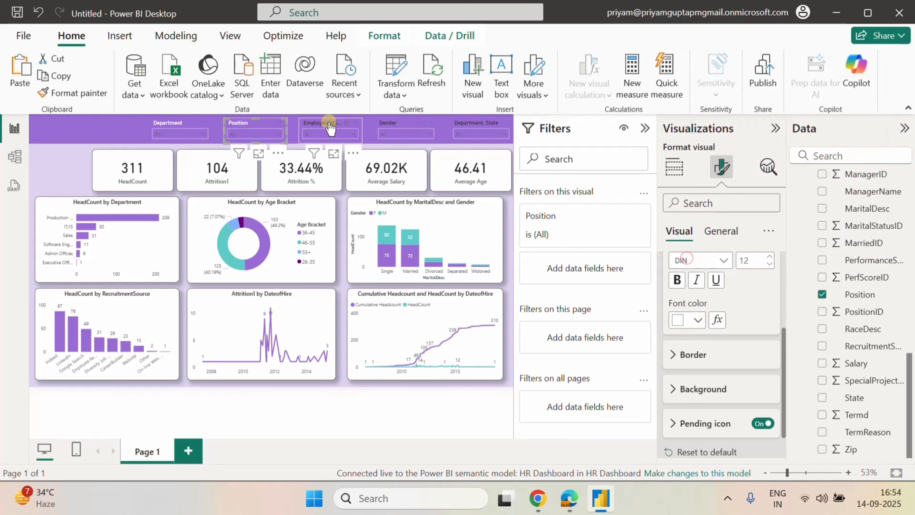
pyautogui.click(331, 126)
pyautogui.click(697, 320)
pyautogui.click(687, 259)
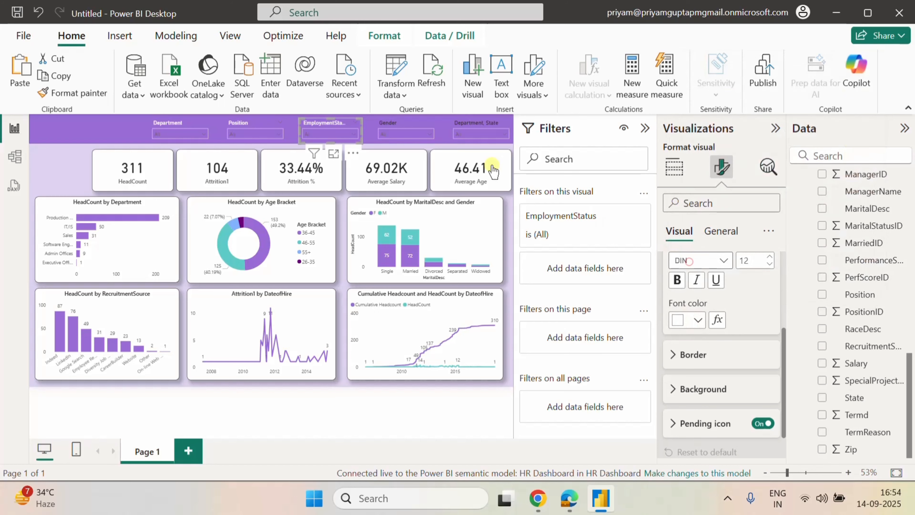
# Set the slicer header font color of the Gender slicer and the Department, State slicer to white.
pyautogui.click(406, 123)
pyautogui.click(698, 320)
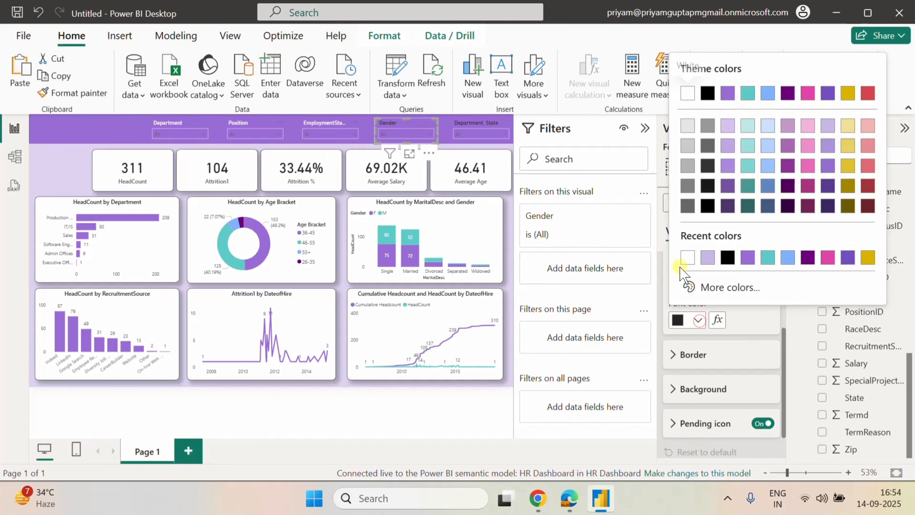
pyautogui.click(687, 258)
pyautogui.click(473, 124)
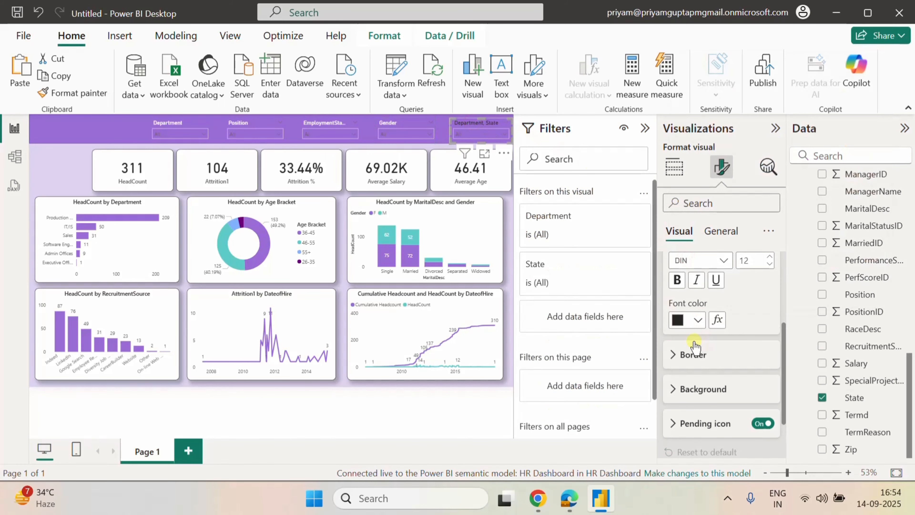
pyautogui.click(697, 320)
pyautogui.click(687, 258)
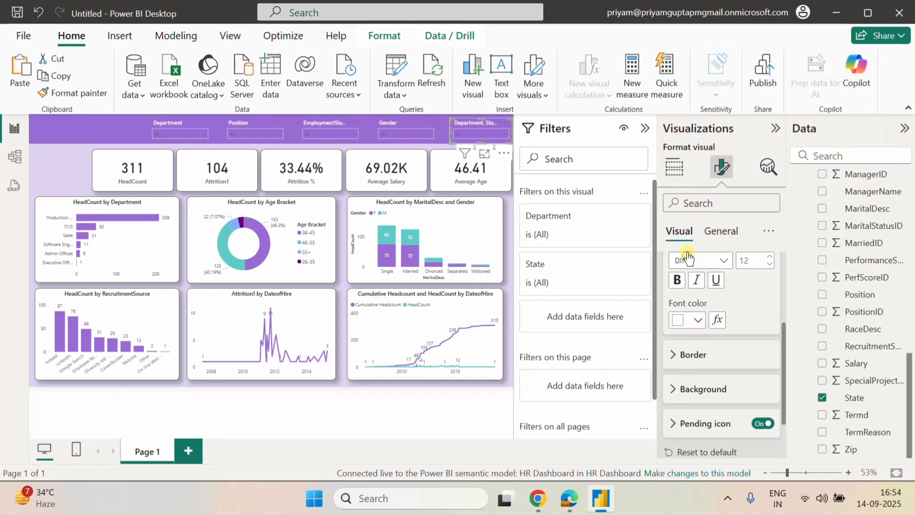
# Set the header border color of the Department, State slicer to white.
pyautogui.scroll(-2, 726, 378)
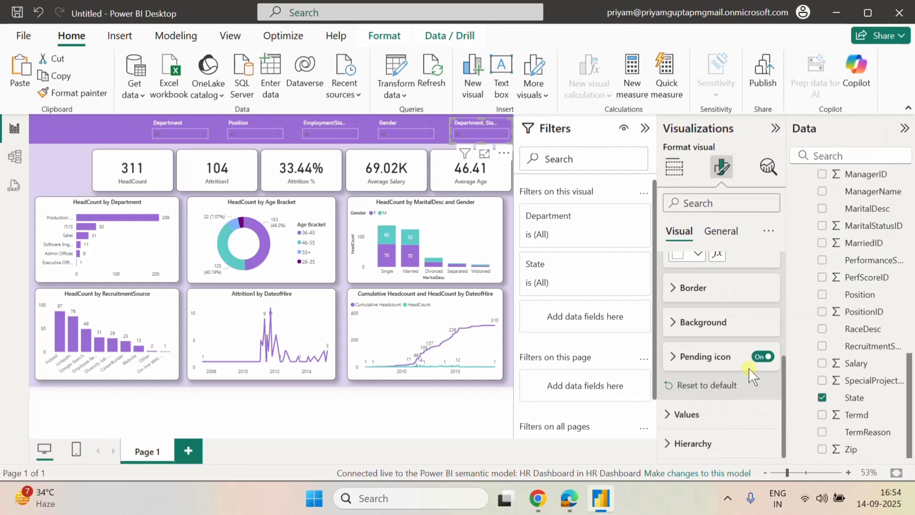
pyautogui.click(763, 356)
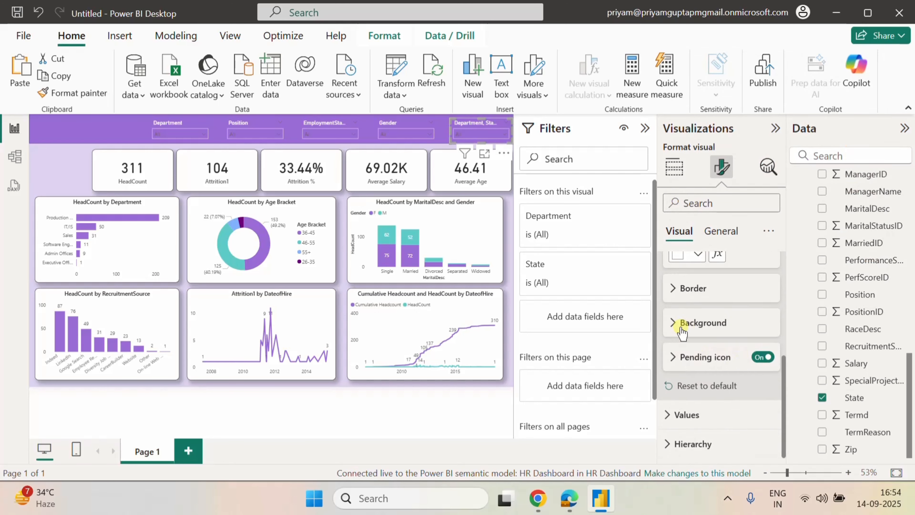
pyautogui.click(672, 323)
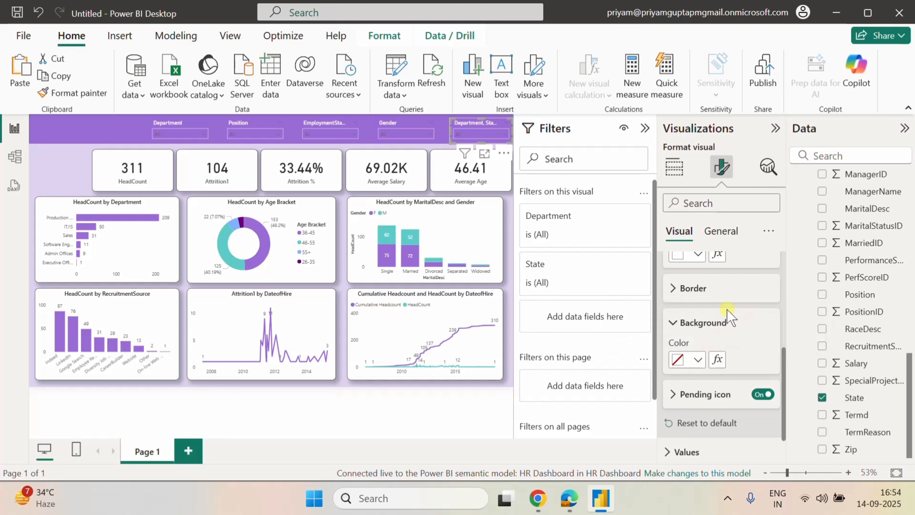
pyautogui.click(678, 296)
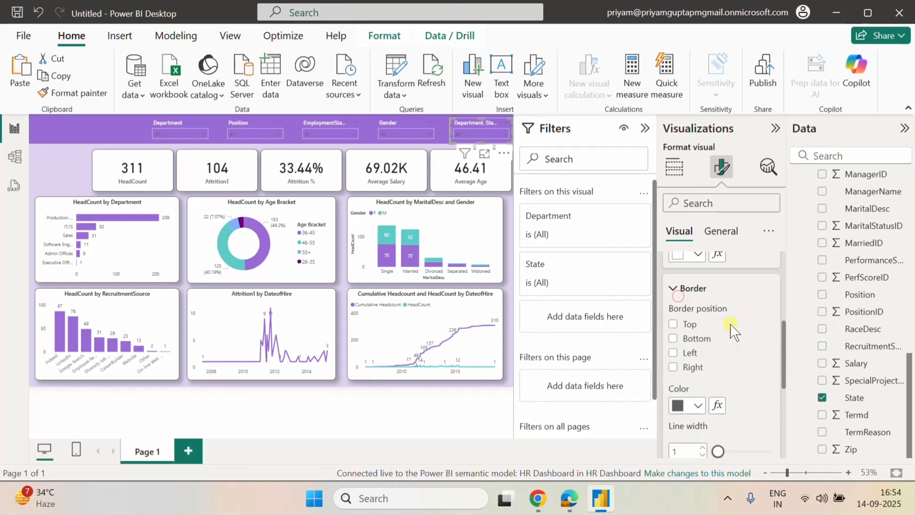
pyautogui.click(702, 413)
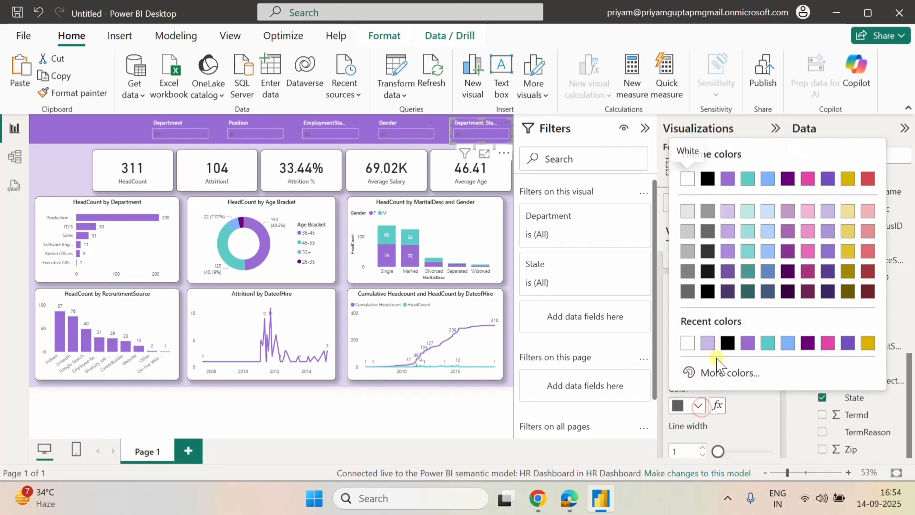
pyautogui.click(687, 345)
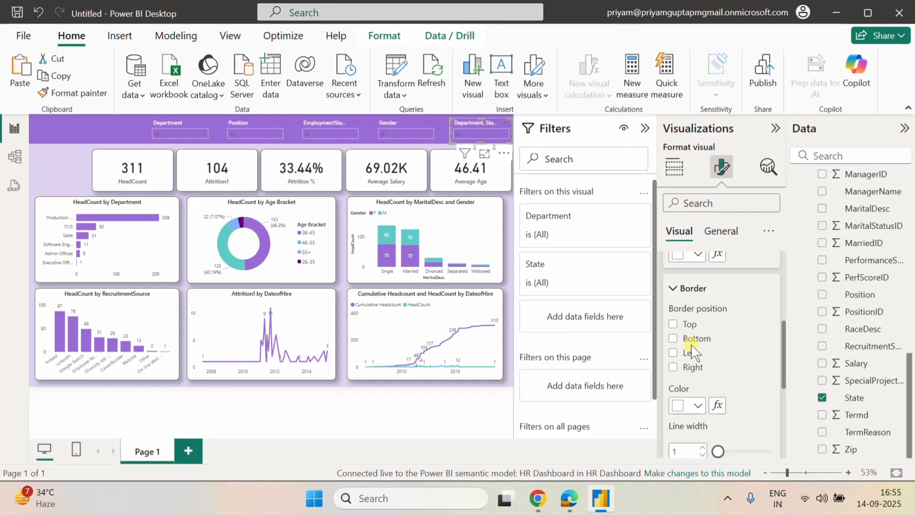
pyautogui.scroll(-2, 705, 372)
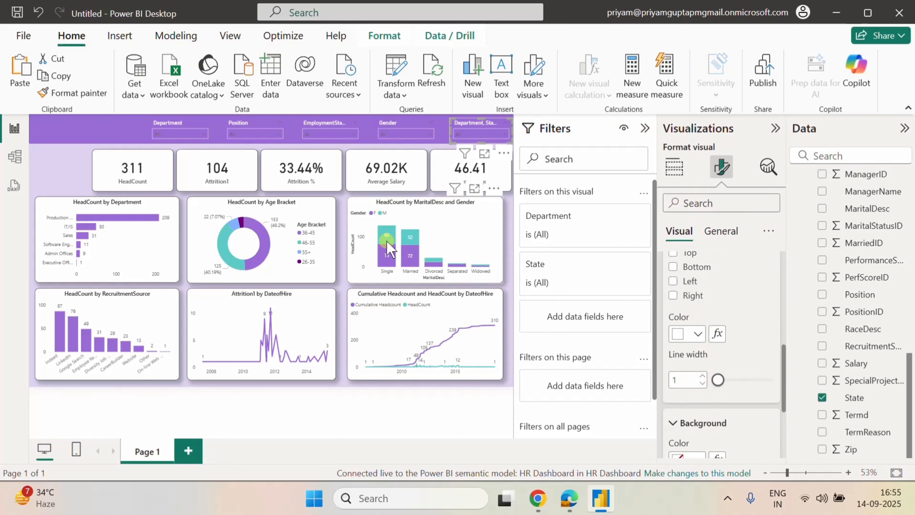
# Expand the Department, Position and EmploymentStatus slicer lists to check their appearance, and clear the selection.
pyautogui.click(206, 133)
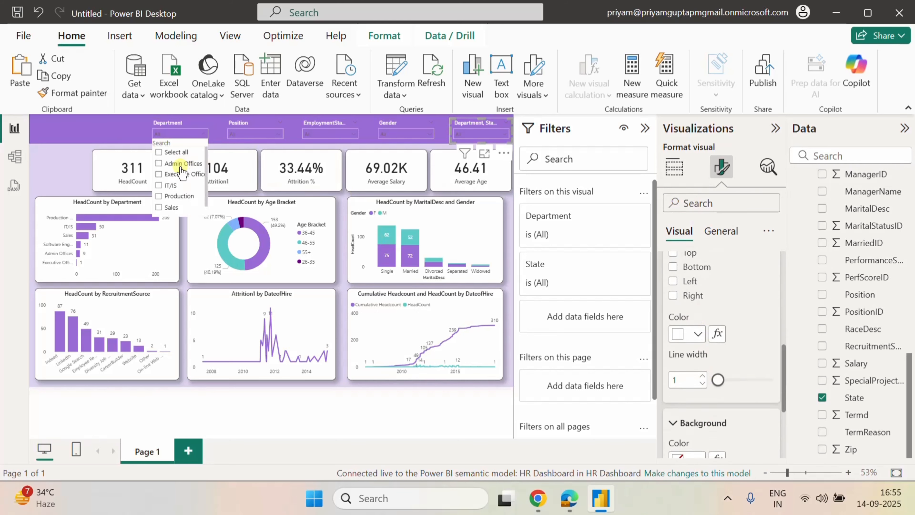
pyautogui.click(256, 133)
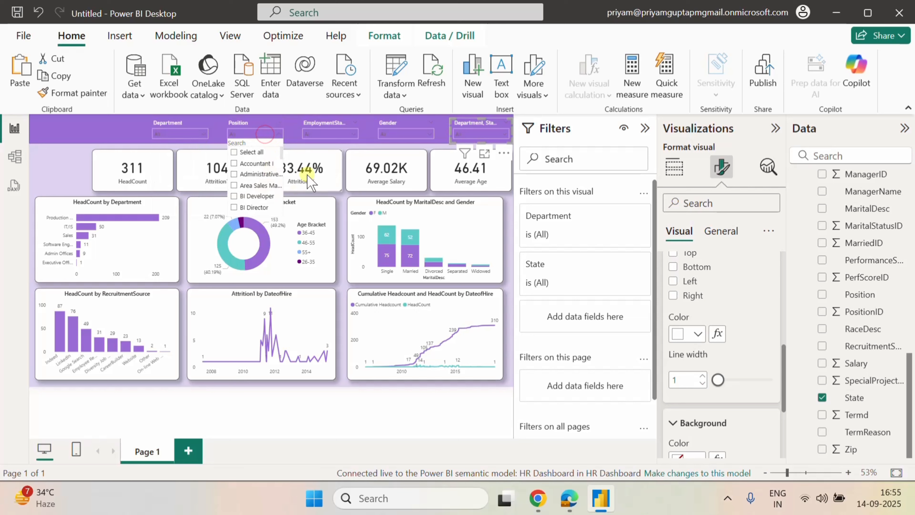
pyautogui.click(335, 132)
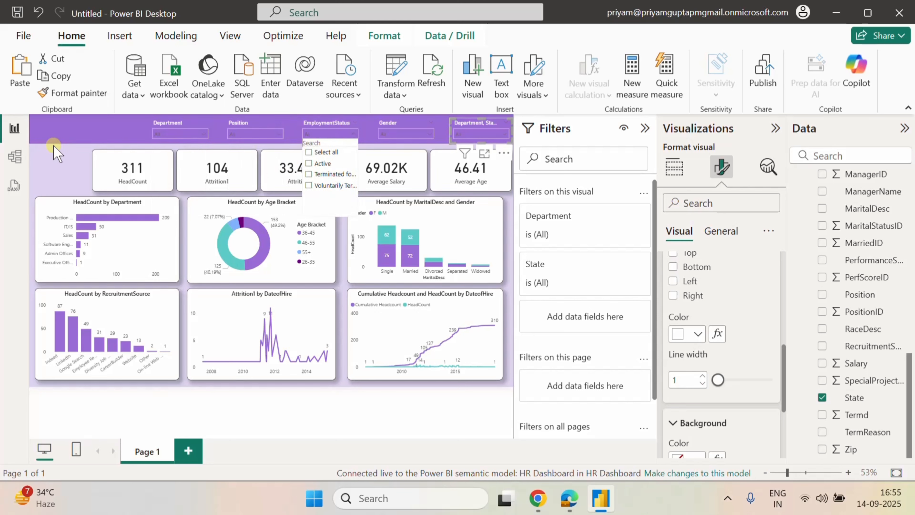
pyautogui.click(58, 176)
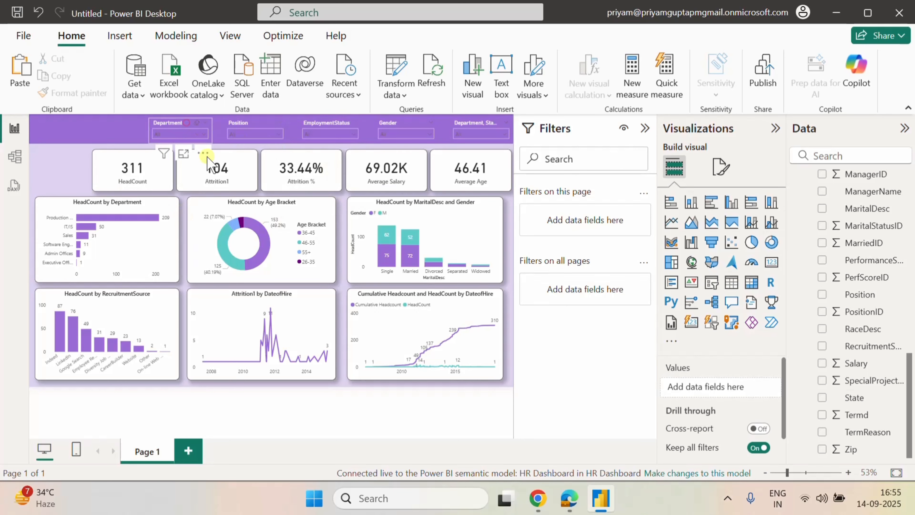
# Set the slicer header border color of the Department slicer to white.
pyautogui.click(190, 126)
pyautogui.click(722, 170)
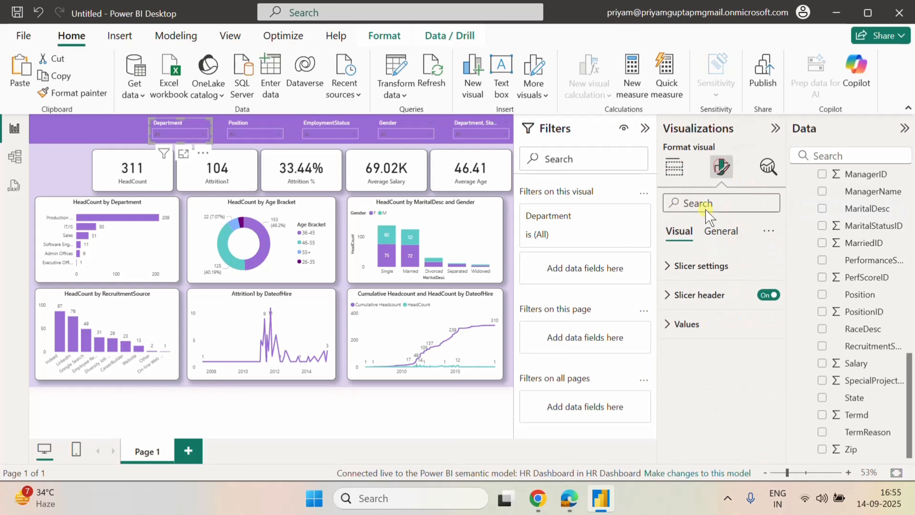
pyautogui.click(704, 203)
pyautogui.write('bord')
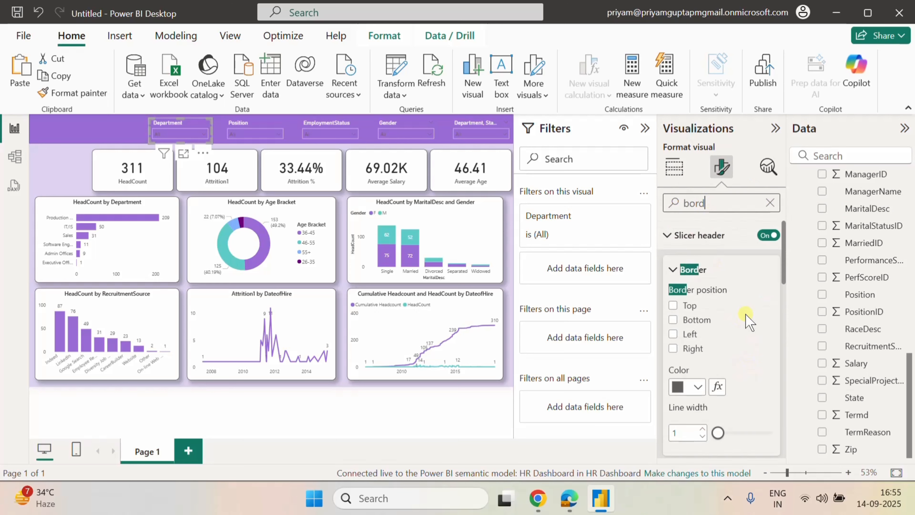
pyautogui.scroll(-2, 745, 319)
pyautogui.scroll(2, 745, 319)
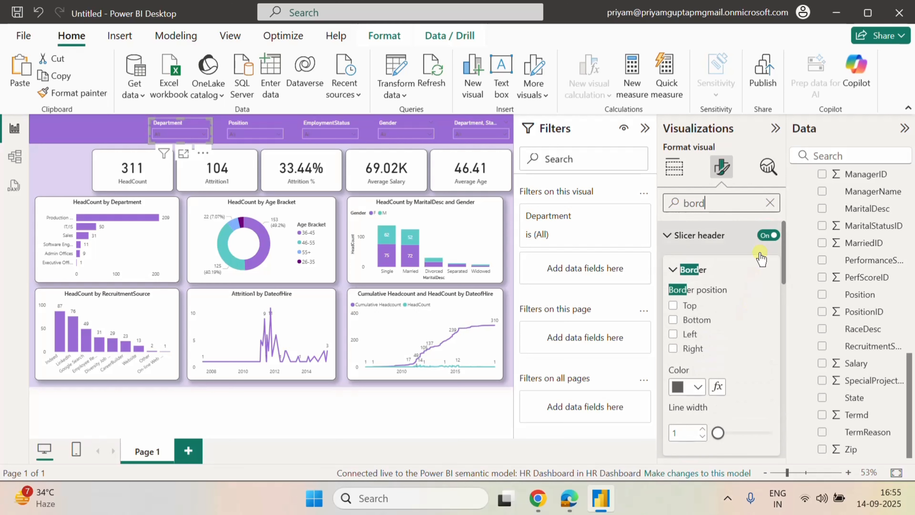
pyautogui.click(767, 235)
pyautogui.click(766, 235)
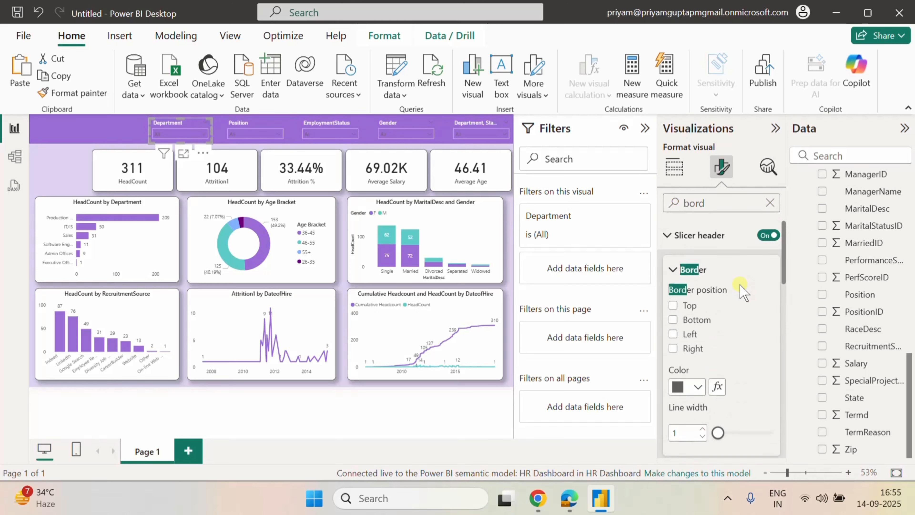
pyautogui.click(701, 387)
pyautogui.click(688, 324)
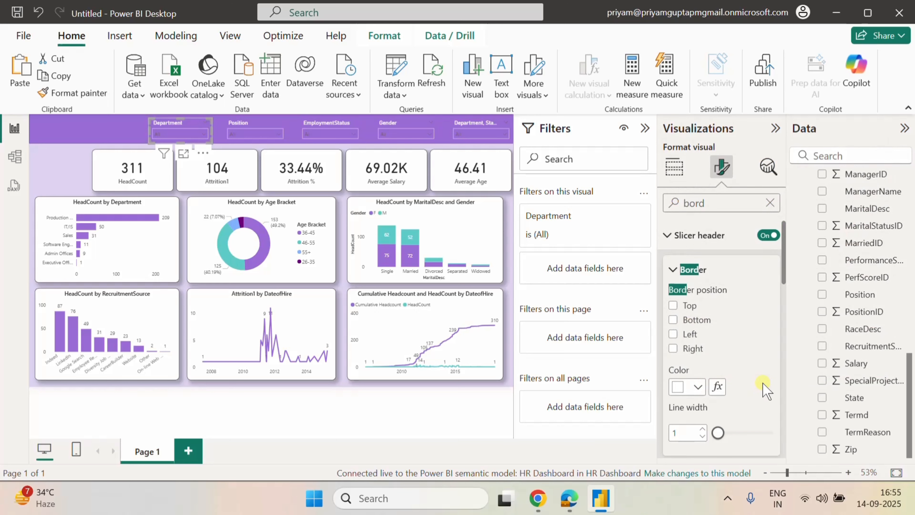
pyautogui.scroll(-2, 762, 387)
pyautogui.scroll(2, 763, 388)
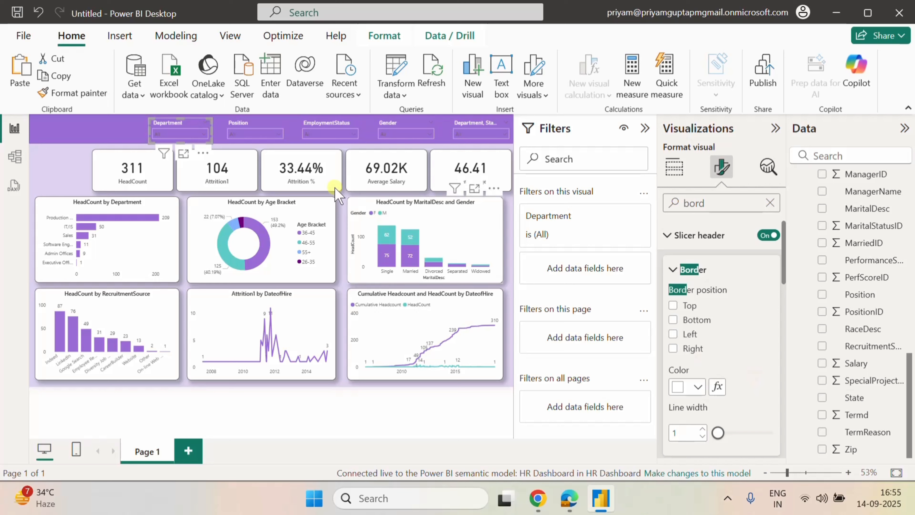
# Open the Position, Department, EmploymentStatus and Gender slicer lists to check their appearance in the banner.
pyautogui.click(247, 134)
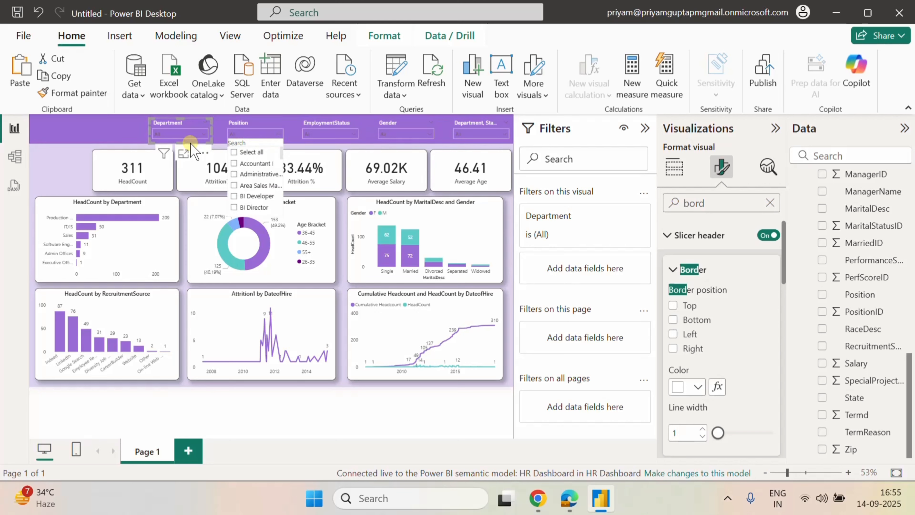
pyautogui.click(184, 131)
pyautogui.click(253, 134)
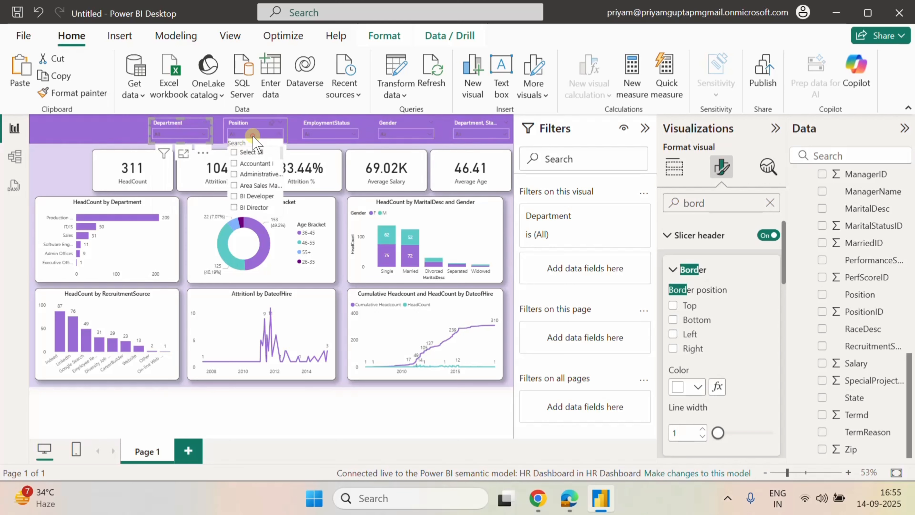
pyautogui.click(311, 135)
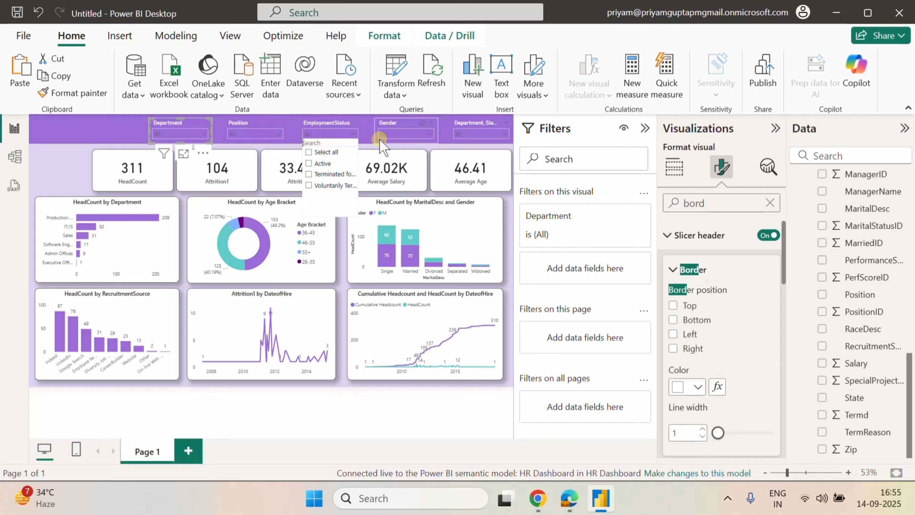
pyautogui.click(392, 132)
pyautogui.click(119, 128)
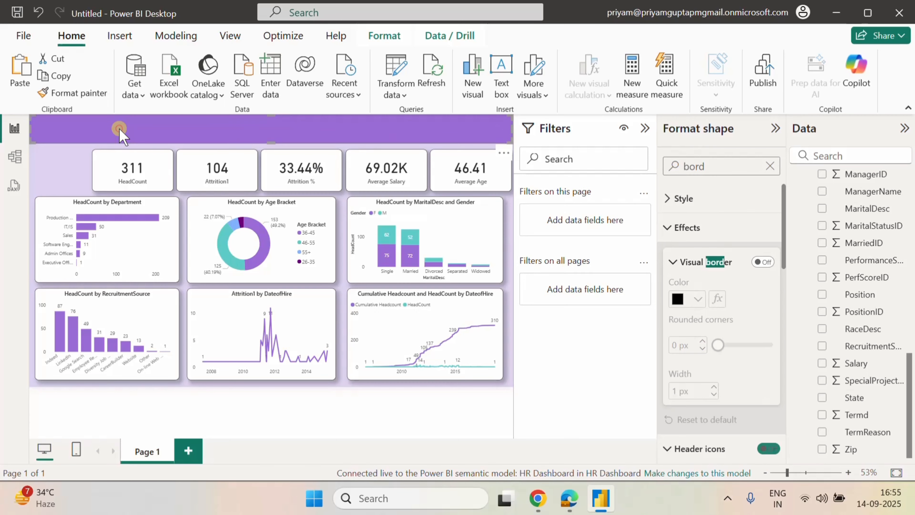
pyautogui.click(56, 165)
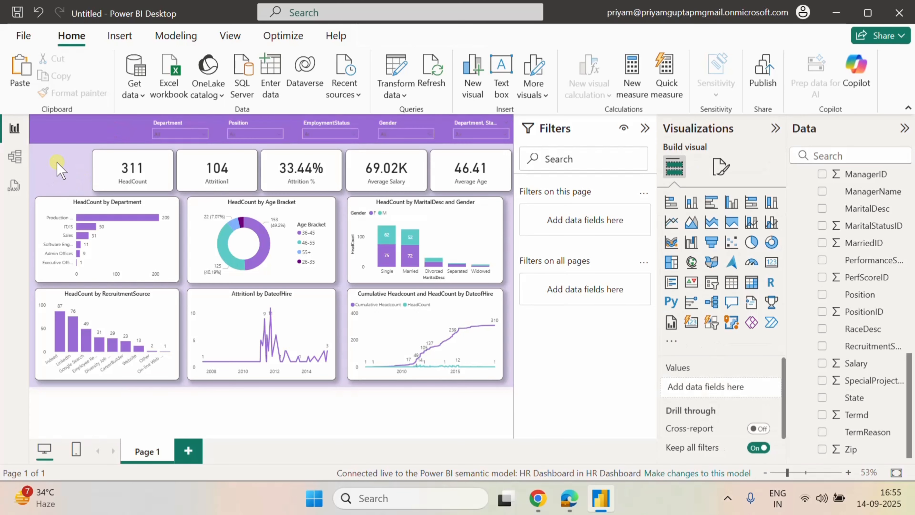
pyautogui.click(66, 138)
pyautogui.click(265, 142)
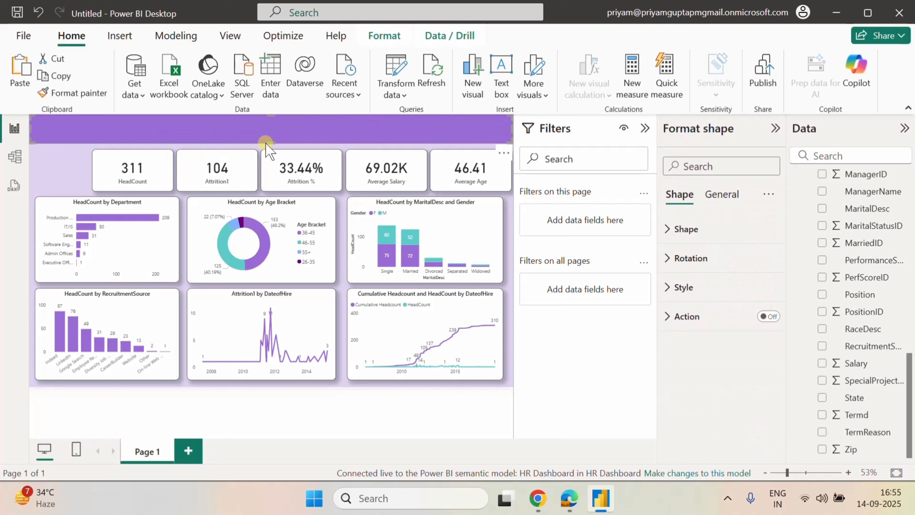
pyautogui.moveTo(267, 144); pyautogui.dragTo(266, 144)
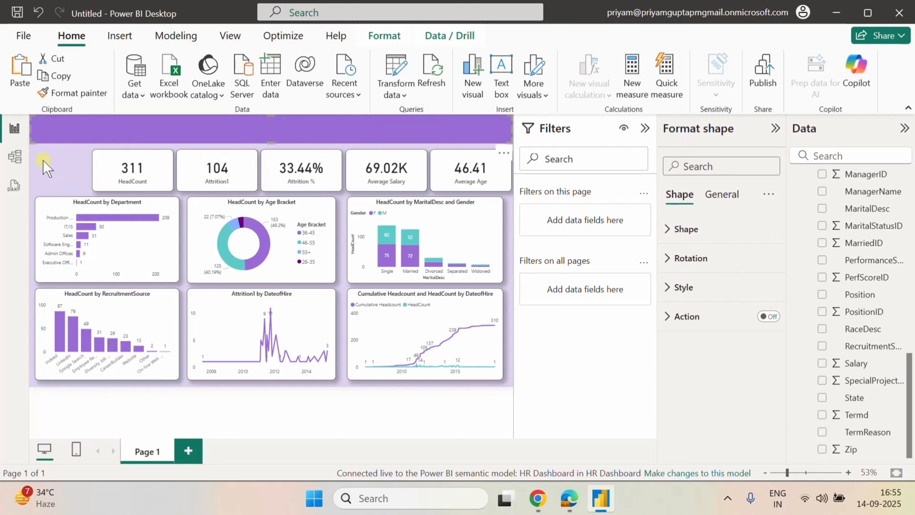
pyautogui.click(83, 166)
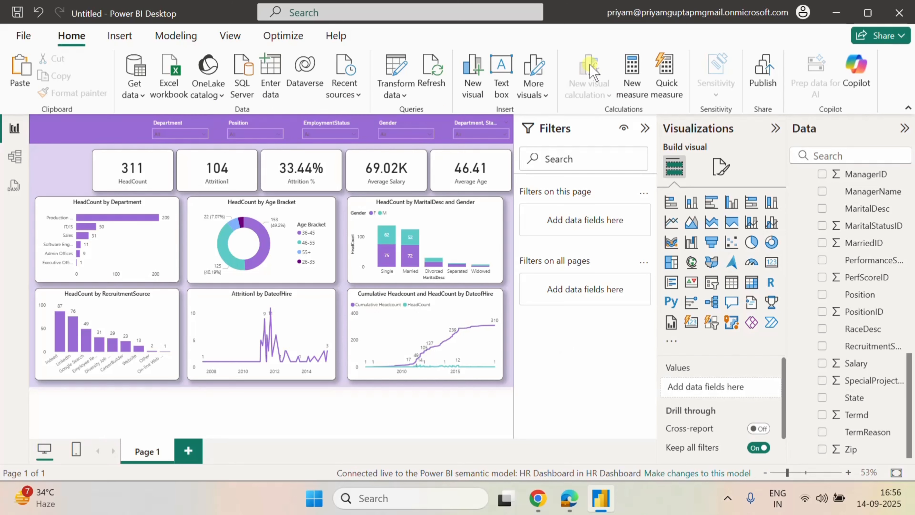
# Insert a text box over the HeadCount card, just below the header banner, and enter HR Dashboard in it.
pyautogui.click(506, 83)
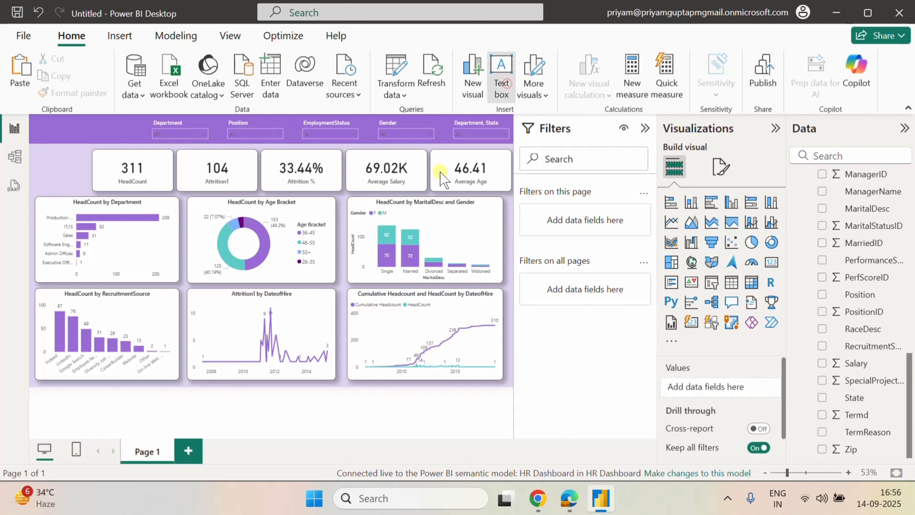
pyautogui.moveTo(120, 264); pyautogui.dragTo(49, 141)
pyautogui.click(116, 162)
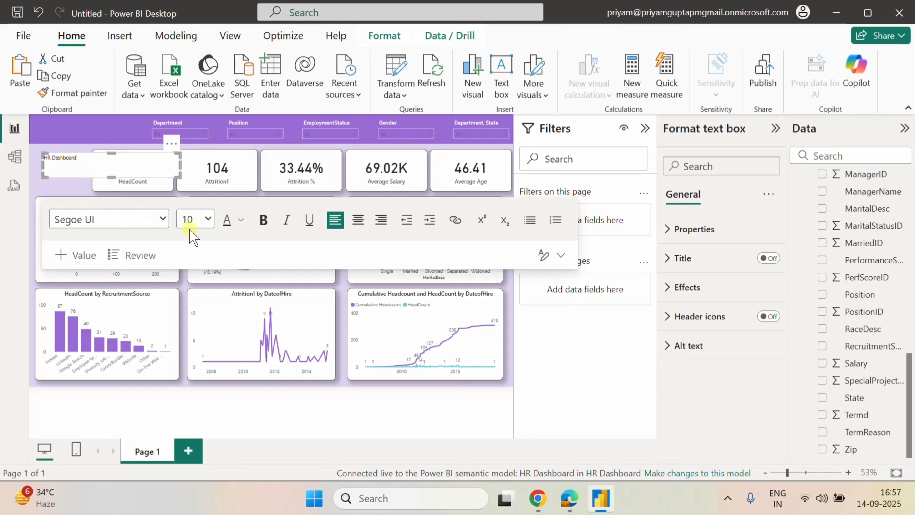
# Try to set the font size of the HR Dashboard text to 16, and to 24.
pyautogui.click(208, 219)
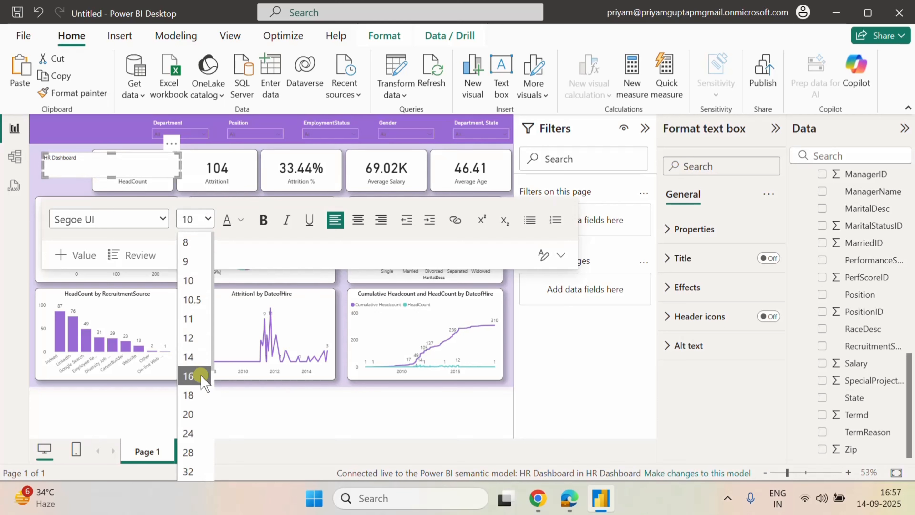
pyautogui.click(198, 377)
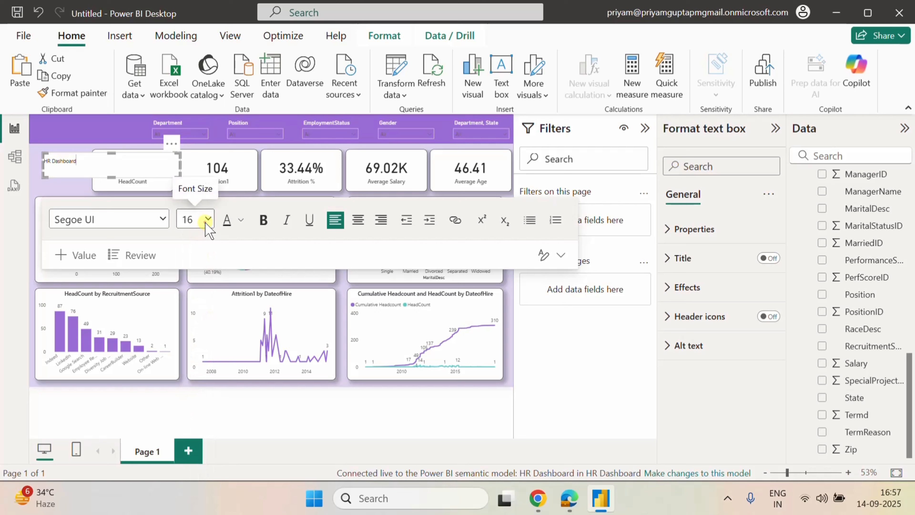
pyautogui.click(206, 219)
pyautogui.click(188, 434)
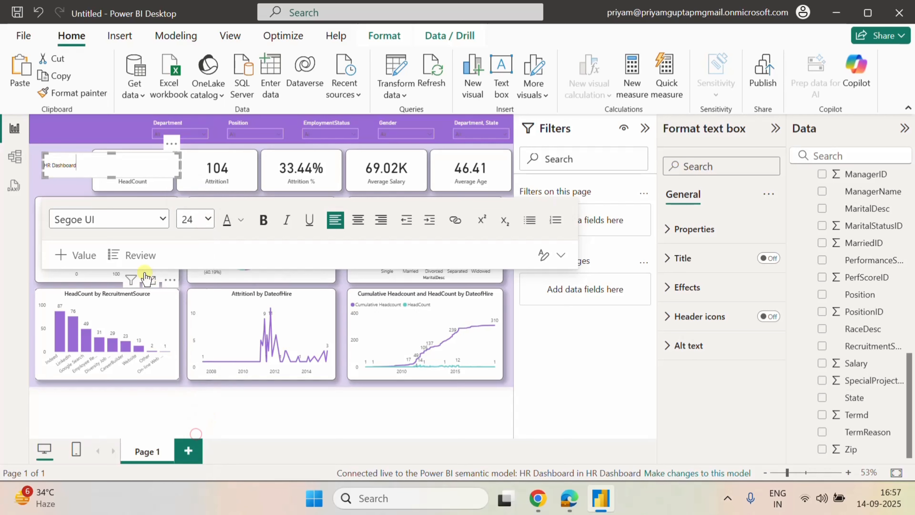
# Select the whole HR Dashboard text and set its font size to 36.
pyautogui.hotkey('ctrl', 'a')
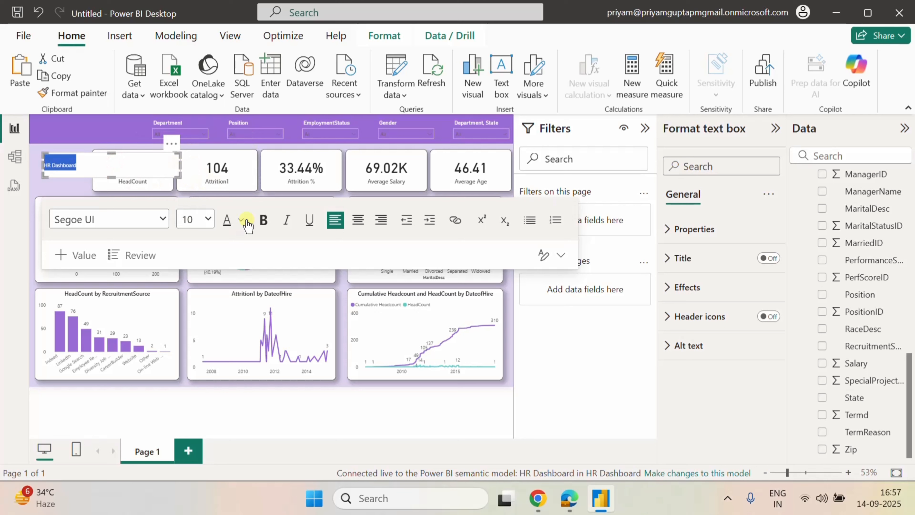
pyautogui.click(209, 220)
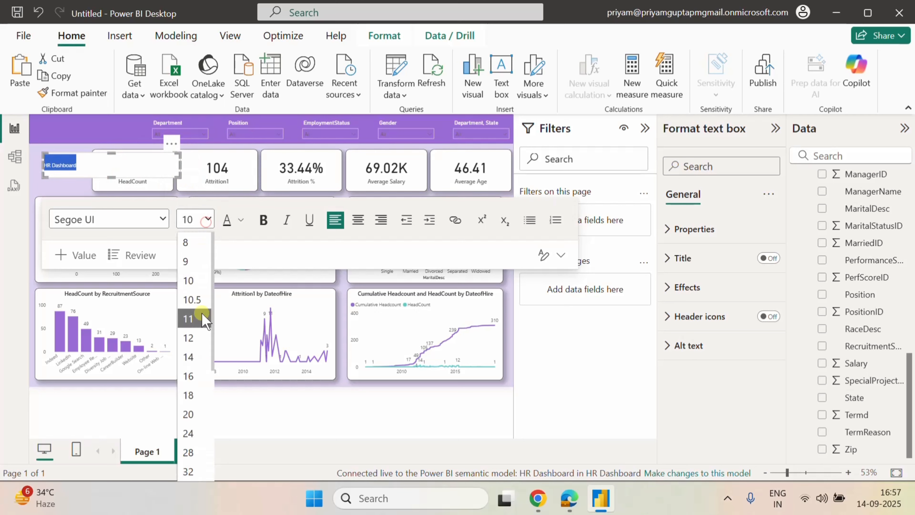
pyautogui.click(199, 390)
pyautogui.click(206, 219)
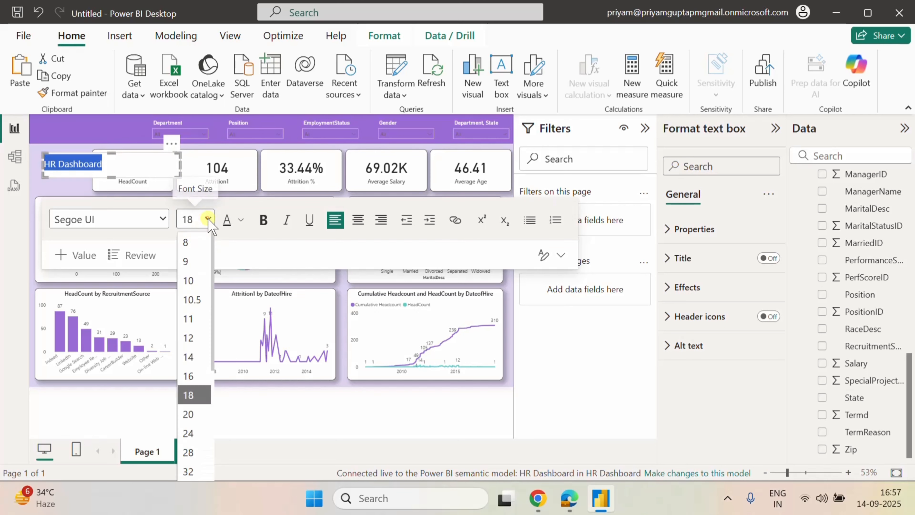
pyautogui.scroll(-5, 202, 345)
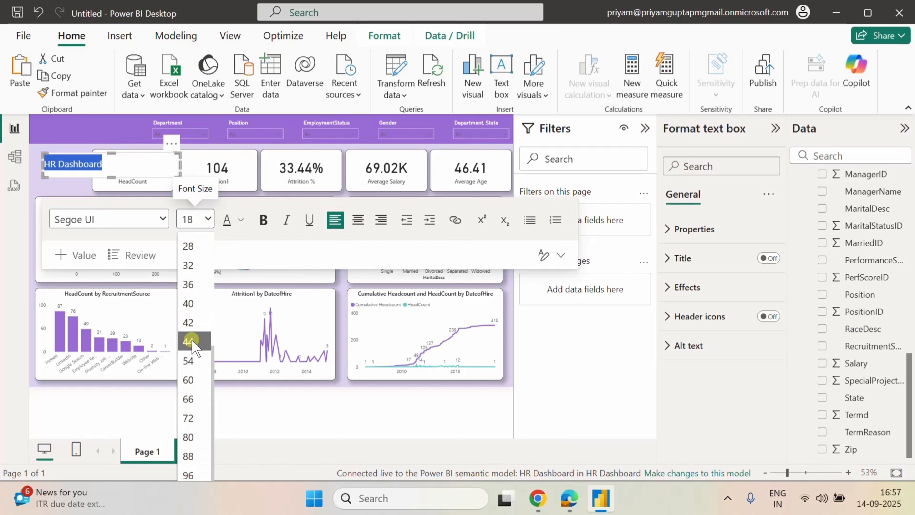
pyautogui.click(190, 282)
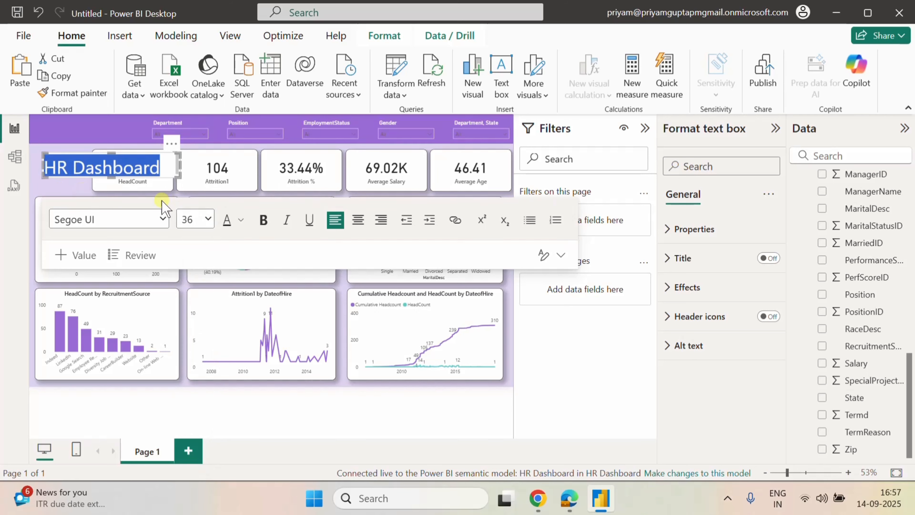
# Change the font of the HR Dashboard text to Arial.
pyautogui.click(158, 221)
pyautogui.scroll(-3, 153, 354)
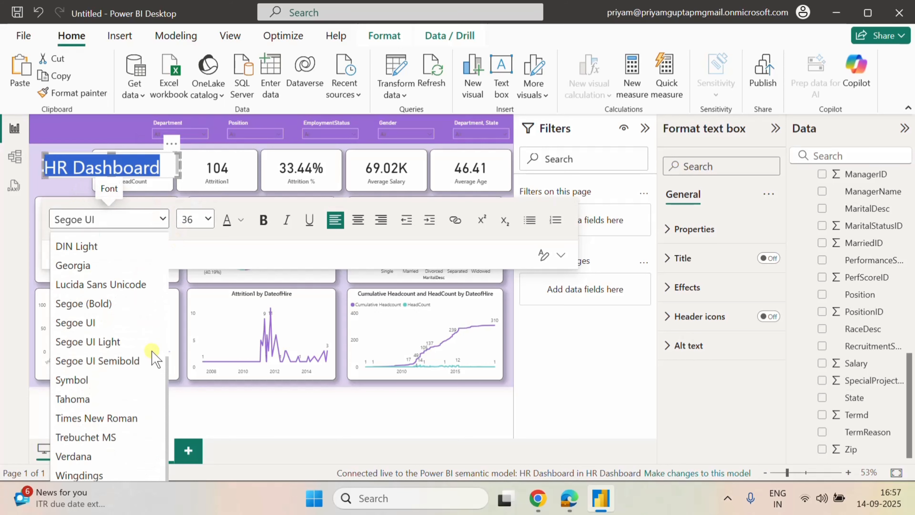
pyautogui.scroll(5, 153, 355)
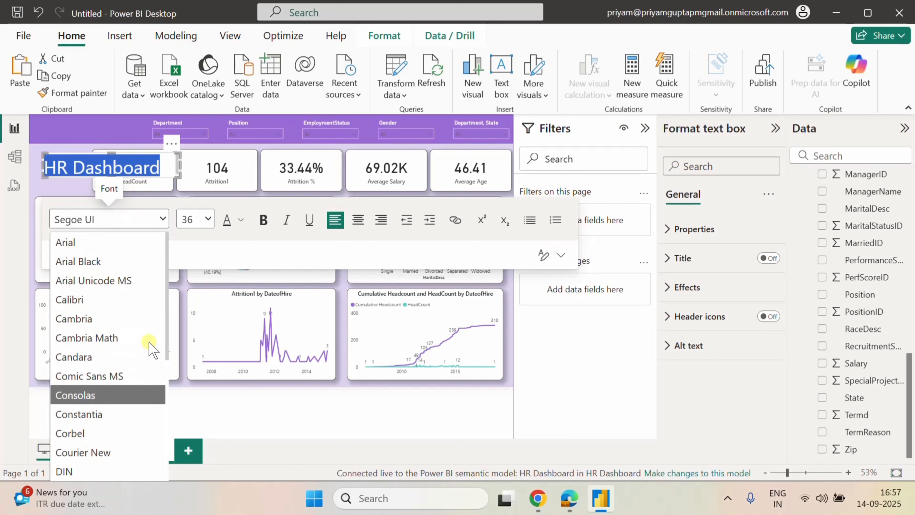
pyautogui.click(79, 248)
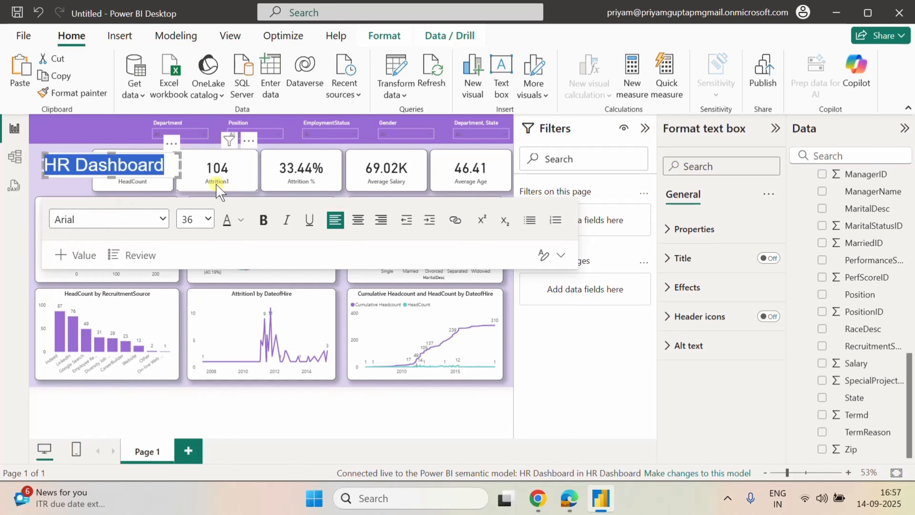
pyautogui.click(32, 180)
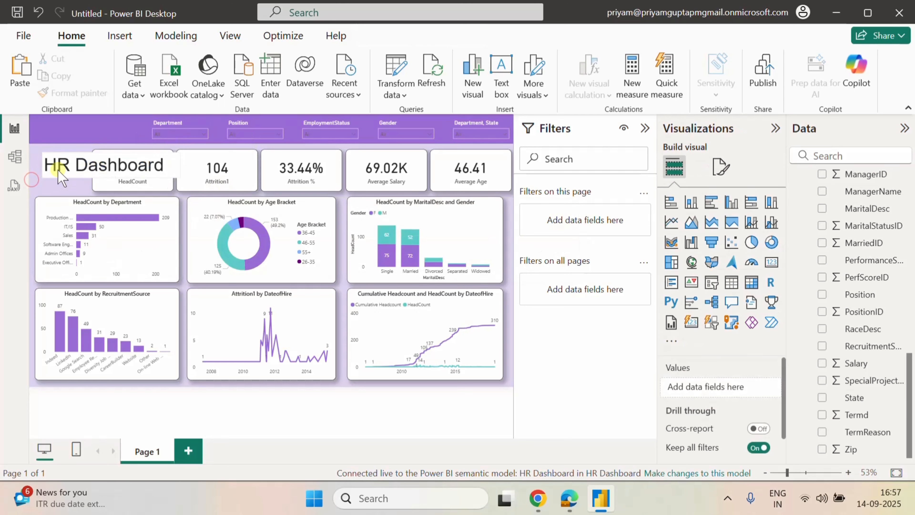
# Move the HR Dashboard text box into the left end of the header banner and narrow it to end before the Department slicer.
pyautogui.click(45, 177)
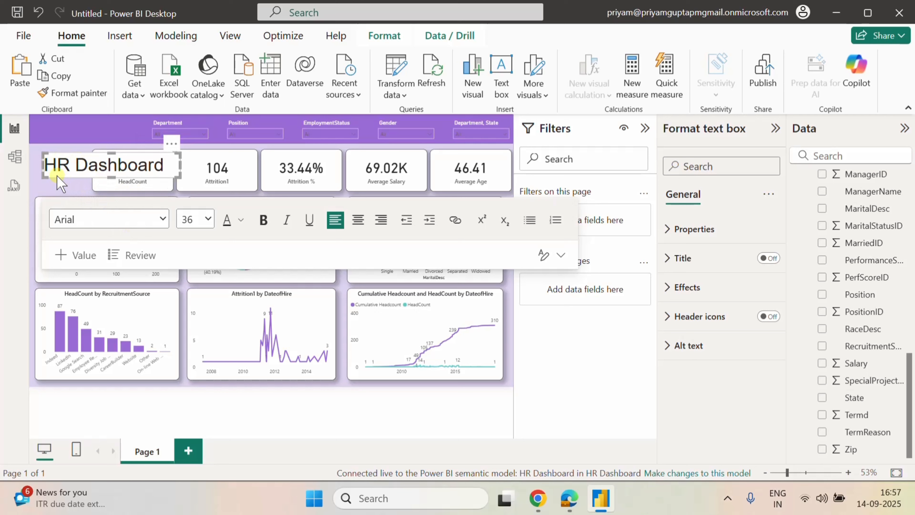
pyautogui.click(50, 188)
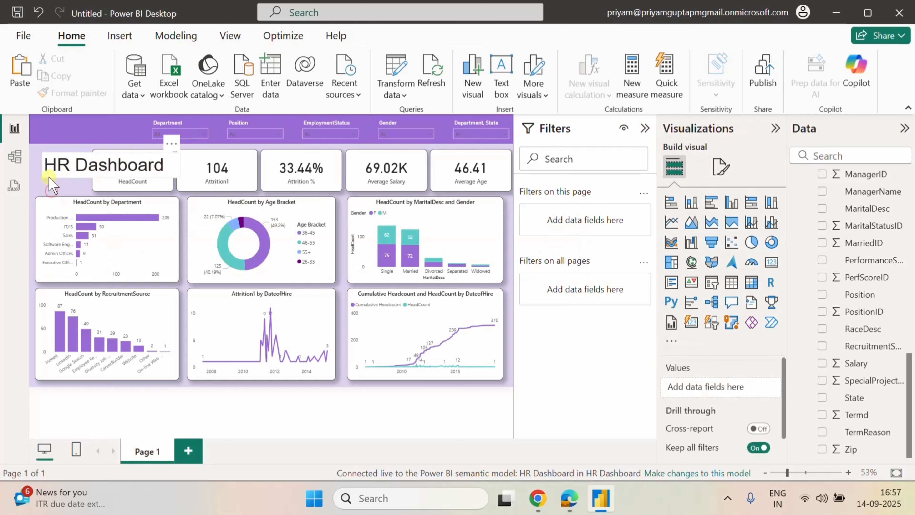
pyautogui.click(46, 177)
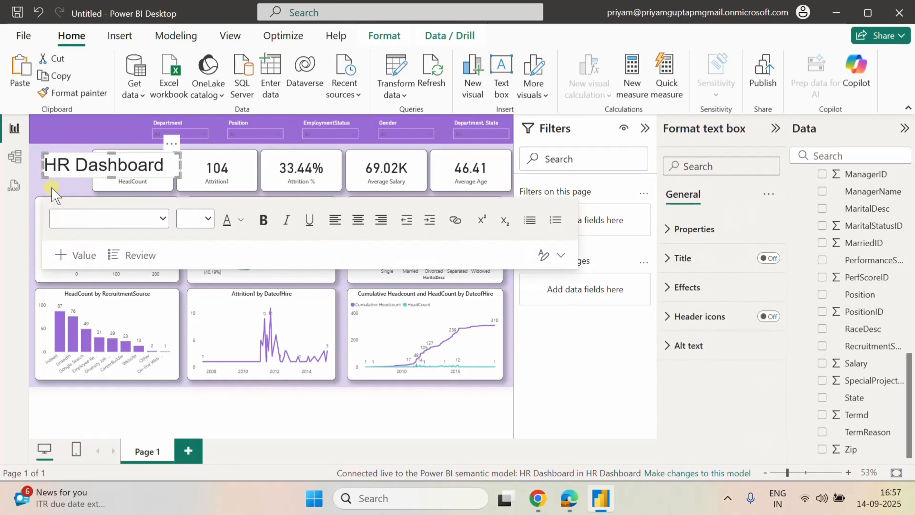
pyautogui.press('Up')
pyautogui.press('Up')
pyautogui.press('Up')
pyautogui.press('Up')
pyautogui.press('Up')
pyautogui.press('Up')
pyautogui.press('Up')
pyautogui.press('Up')
pyautogui.press('Up')
pyautogui.press('Up')
pyautogui.press('Up')
pyautogui.press('Up')
pyautogui.press('Up')
pyautogui.press('Up')
pyautogui.press('Up')
pyautogui.press('Up')
pyautogui.press('Up')
pyautogui.press('Up')
pyautogui.press('Up')
pyautogui.press('Up')
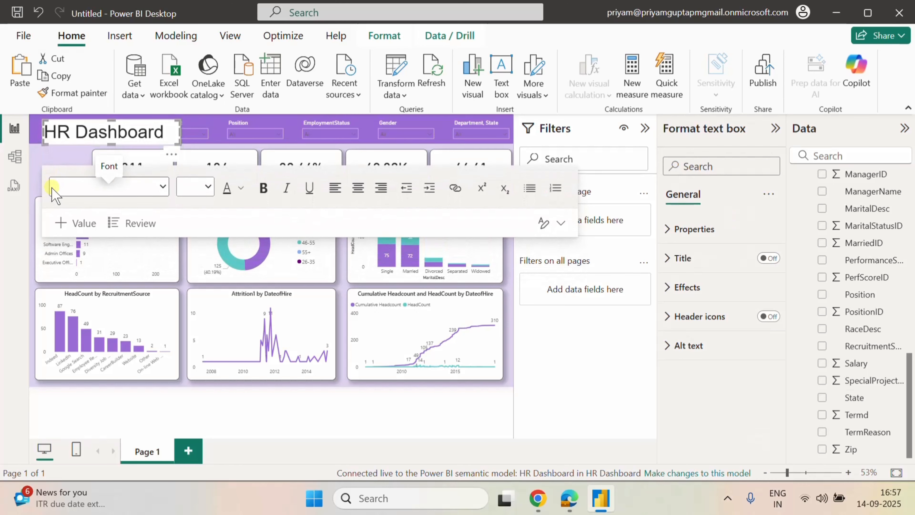
pyautogui.press('Up')
pyautogui.press('Up')
pyautogui.press('Up')
pyautogui.press('Up')
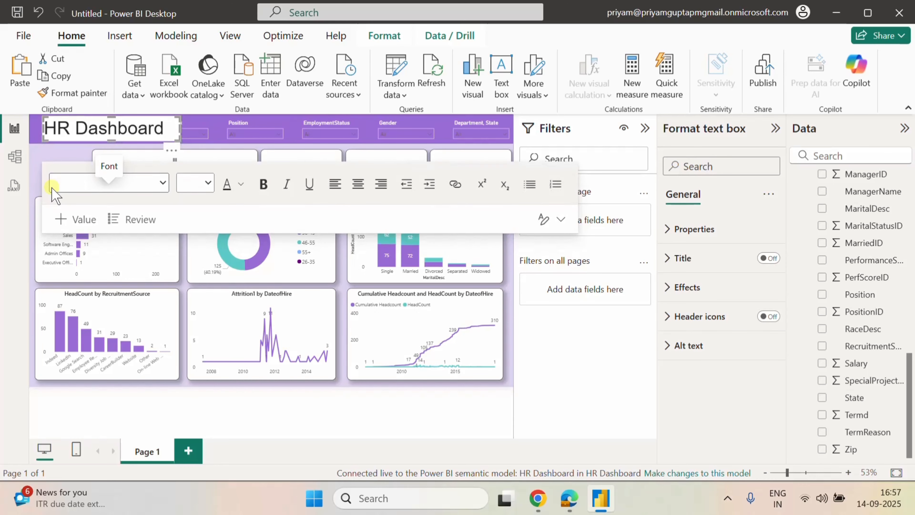
pyautogui.press('Left')
pyautogui.press('Left')
pyautogui.press('Left')
pyautogui.press('Left')
pyautogui.press('Left')
pyautogui.press('Left')
pyautogui.press('Left')
pyautogui.press('Left')
pyautogui.press('Left')
pyautogui.press('Left')
pyautogui.press('Left')
pyautogui.press('Left')
pyautogui.press('Left')
pyautogui.press('Left')
pyautogui.press('Left')
pyautogui.press('Left')
pyautogui.press('Left')
pyautogui.press('Left')
pyautogui.press('Left')
pyautogui.press('Left')
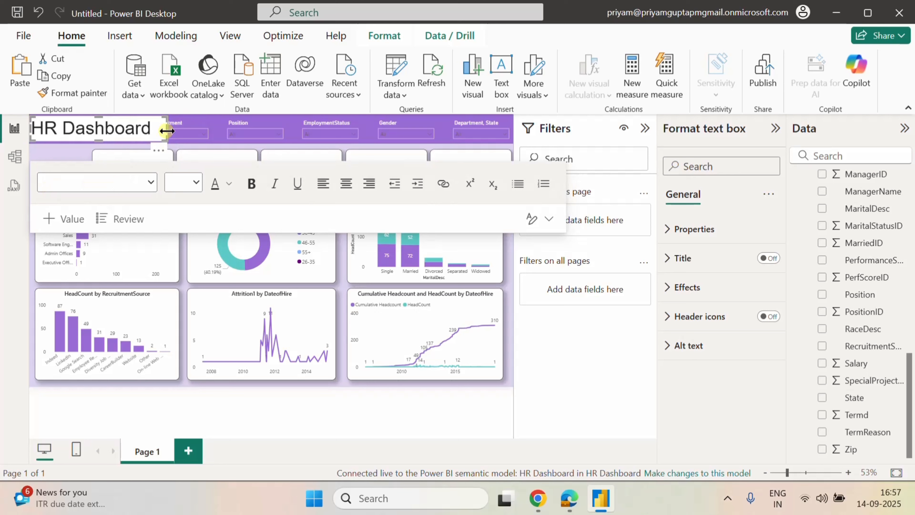
pyautogui.moveTo(166, 128); pyautogui.dragTo(147, 134)
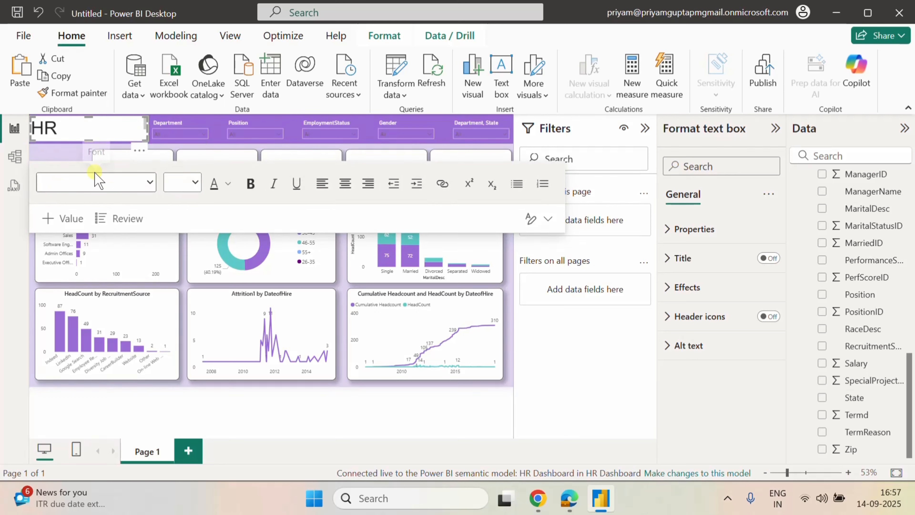
# Select the whole HR Dashboard text in the header banner and set its font size to 32.
pyautogui.click(85, 128)
pyautogui.doubleClick(85, 128)
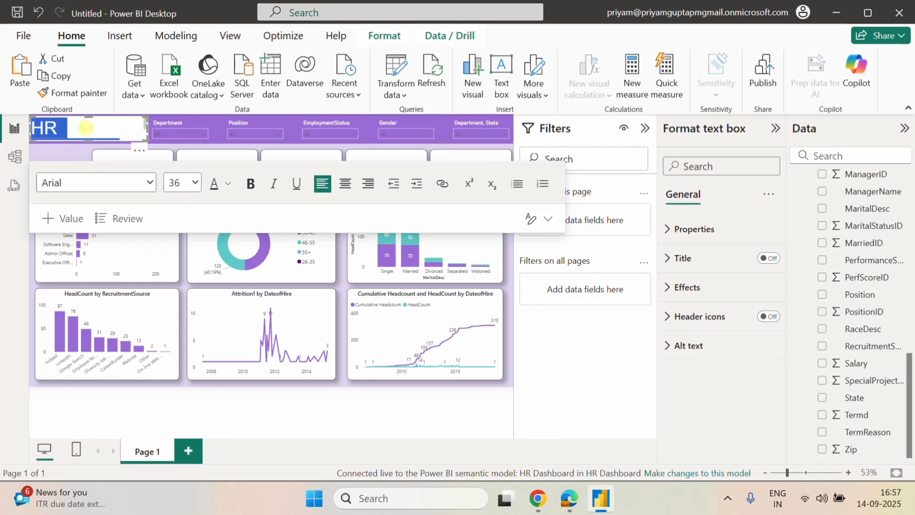
pyautogui.click(194, 182)
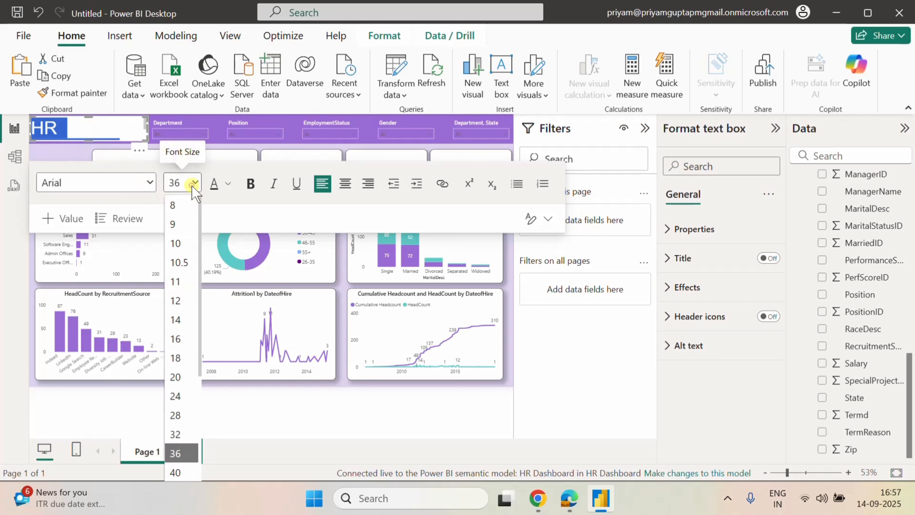
pyautogui.click(186, 434)
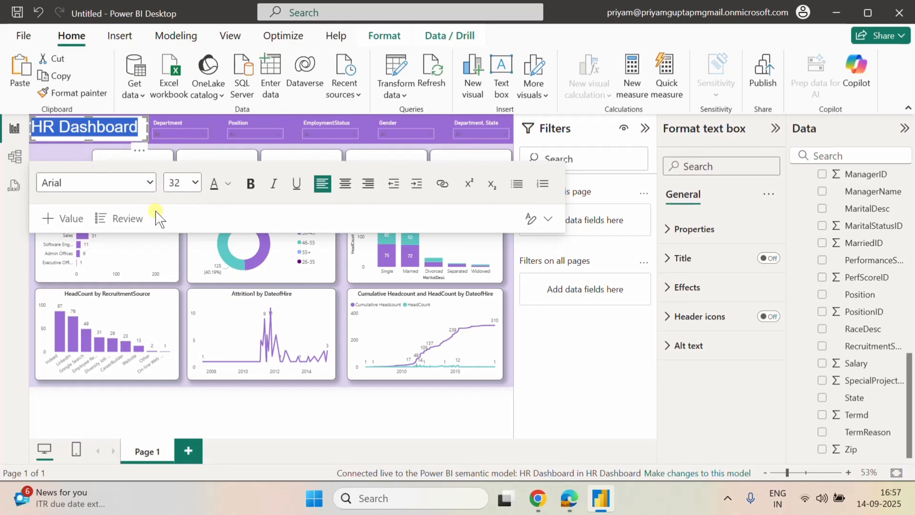
# Find the background setting of the HR Dashboard text box and turn the background off.
pyautogui.click(70, 154)
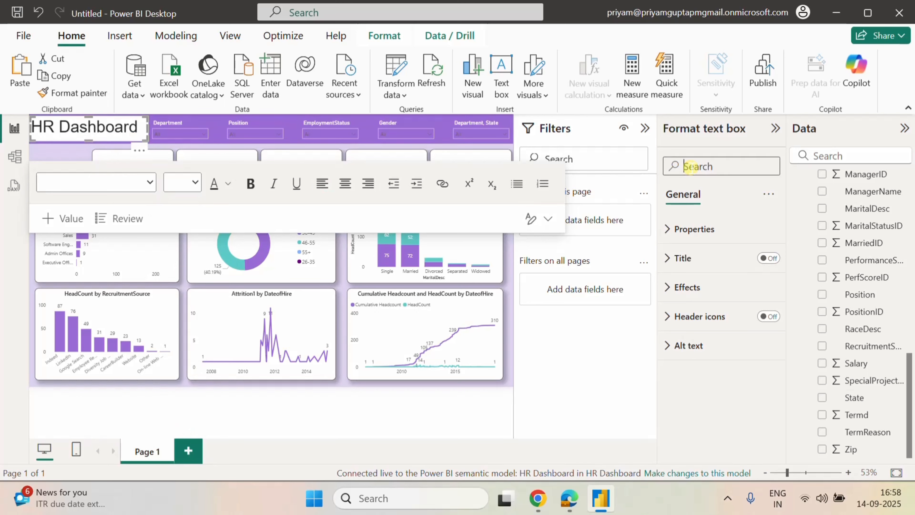
pyautogui.write('back')
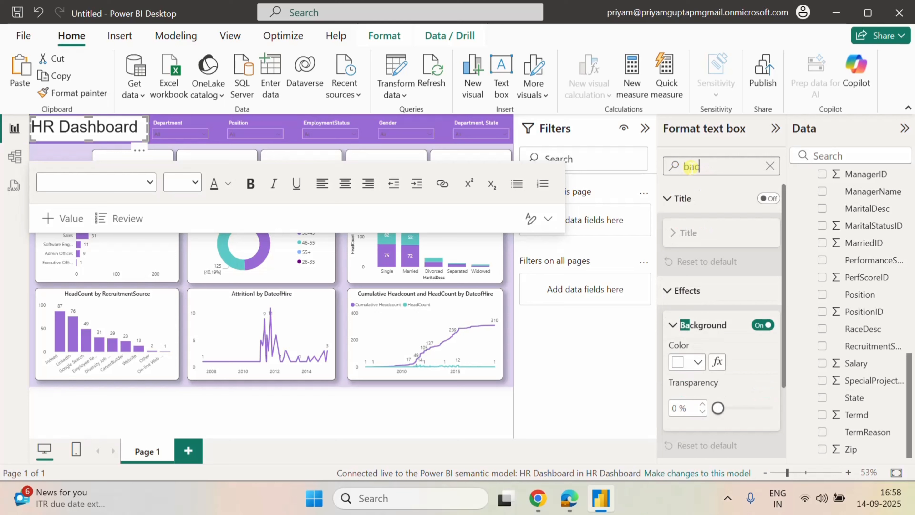
pyautogui.click(763, 325)
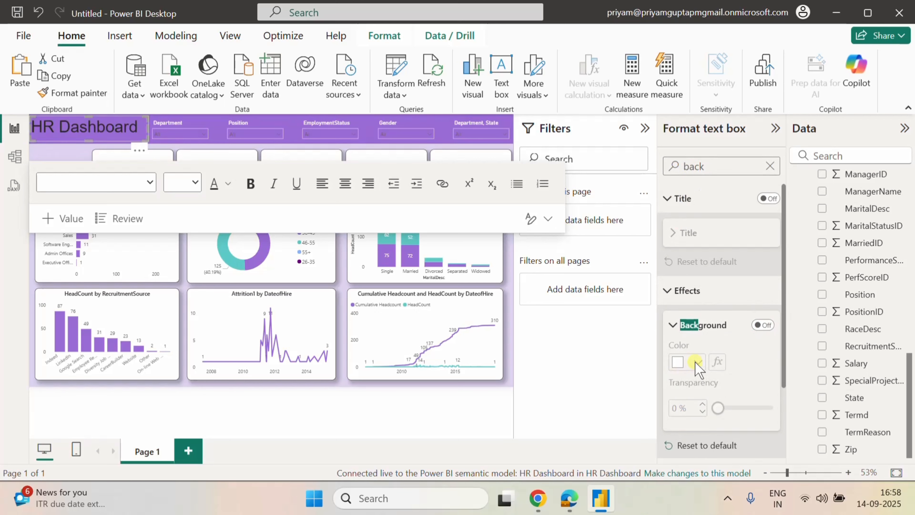
pyautogui.click(671, 291)
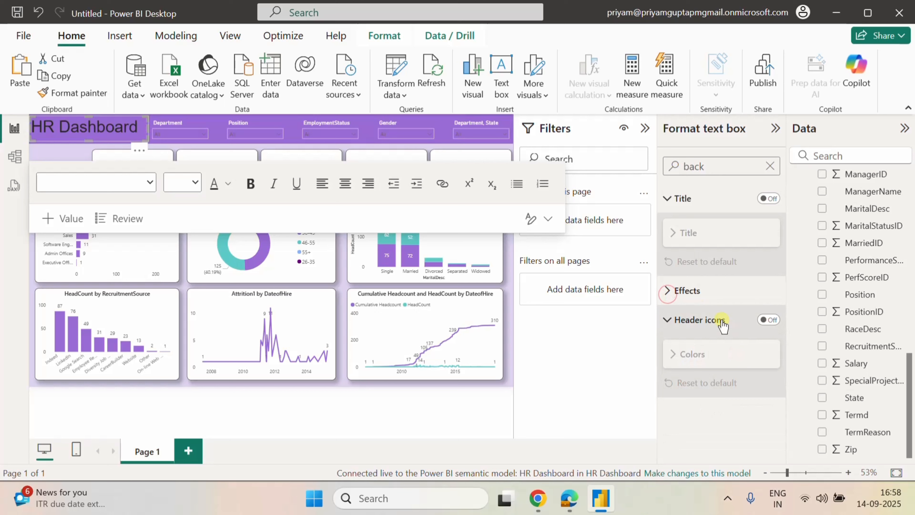
pyautogui.click(669, 294)
pyautogui.click(671, 291)
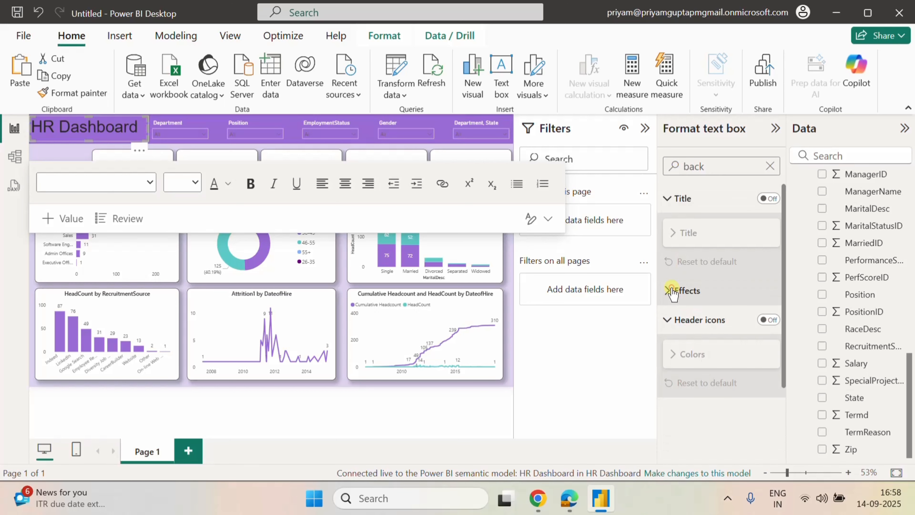
pyautogui.click(667, 198)
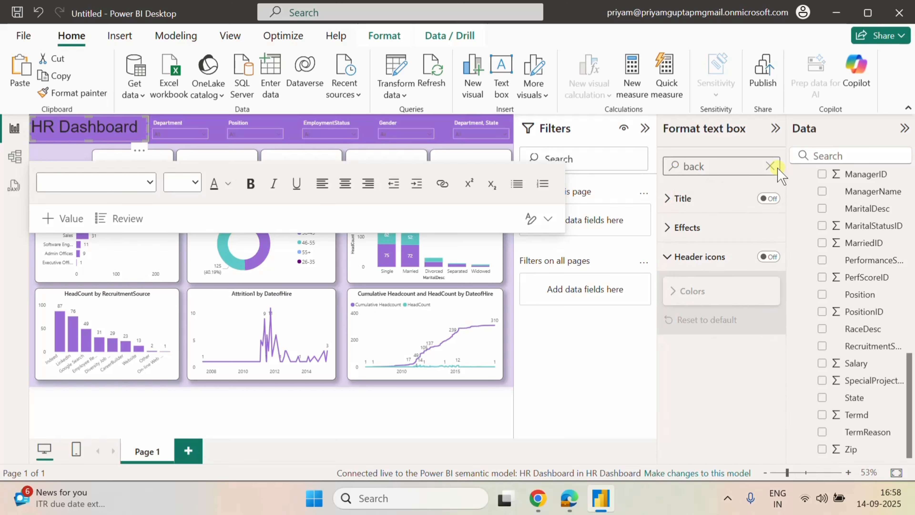
pyautogui.click(772, 166)
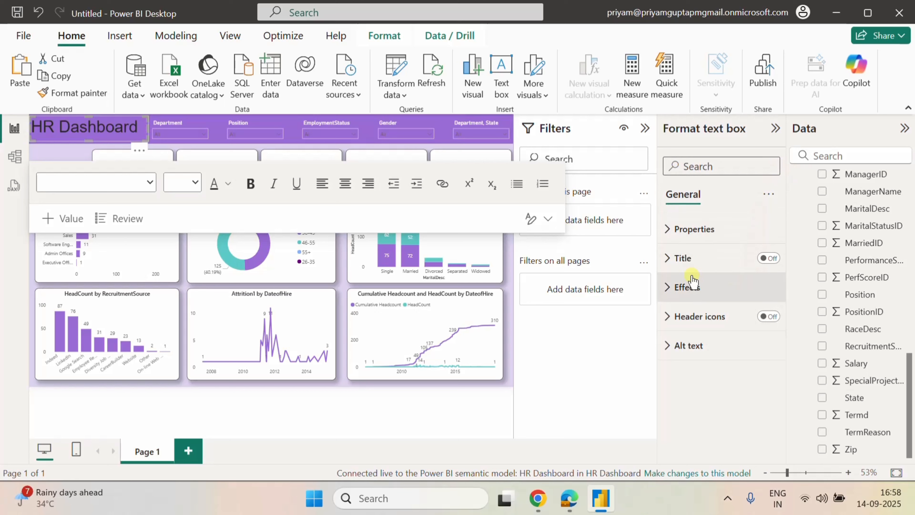
pyautogui.click(671, 294)
pyautogui.scroll(-3, 721, 341)
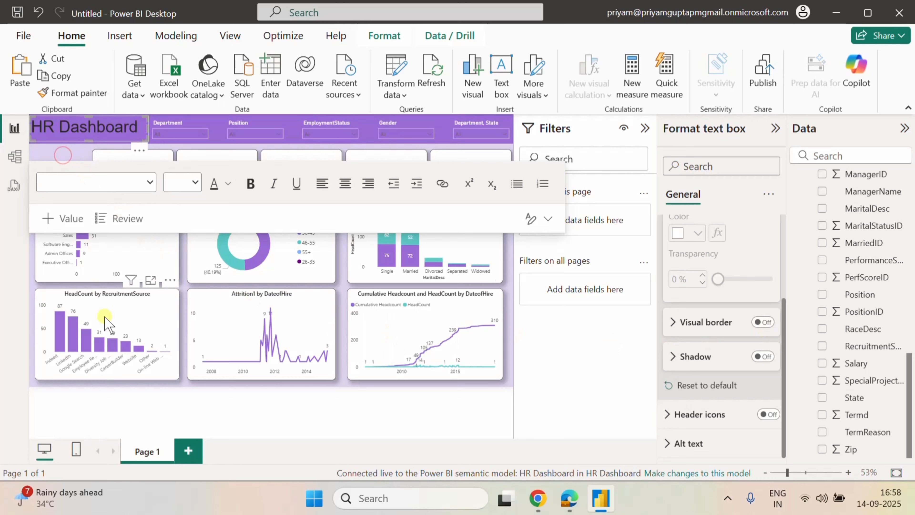
pyautogui.click(232, 400)
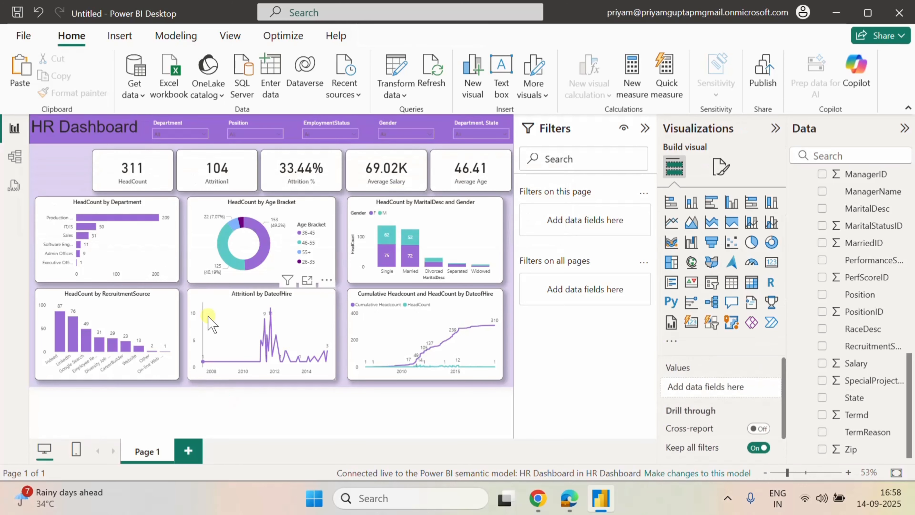
# Centre the HR Dashboard text within its box and set its font color to white.
pyautogui.click(58, 132)
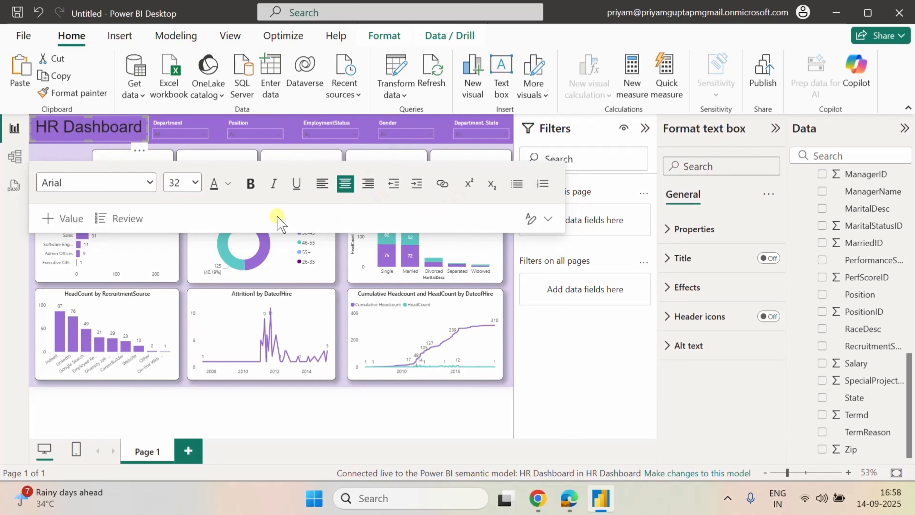
pyautogui.click(227, 184)
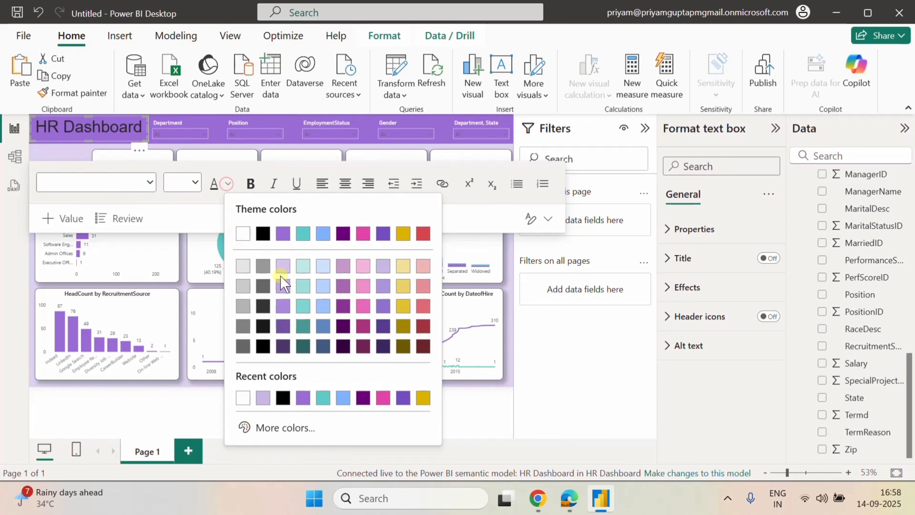
pyautogui.click(140, 127)
pyautogui.tripleClick(140, 127)
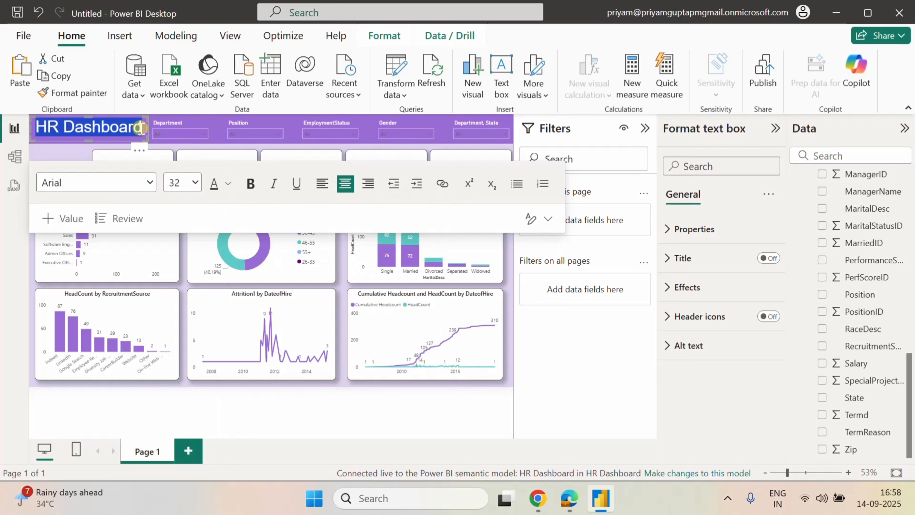
pyautogui.click(229, 184)
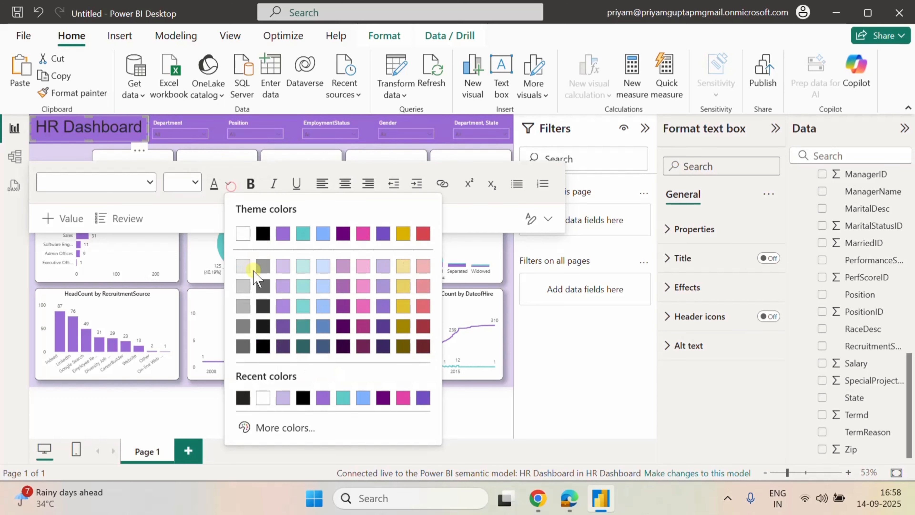
pyautogui.click(242, 233)
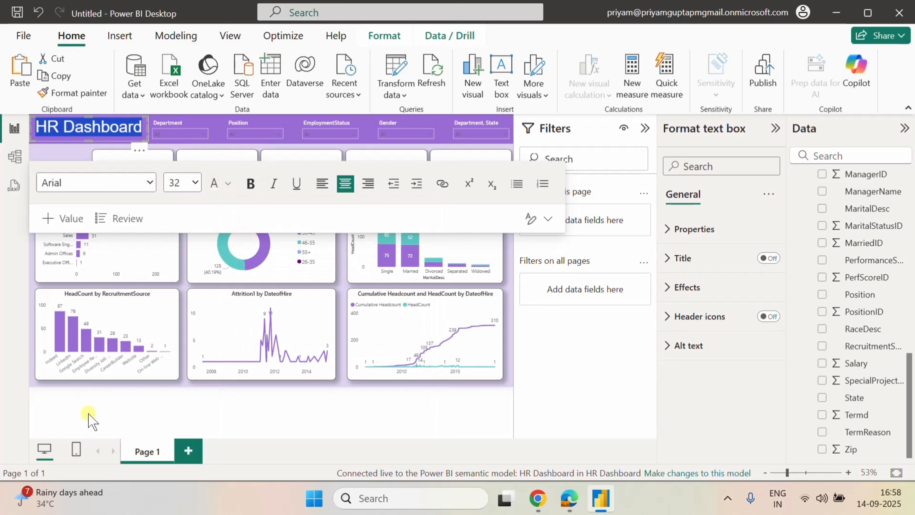
pyautogui.click(32, 382)
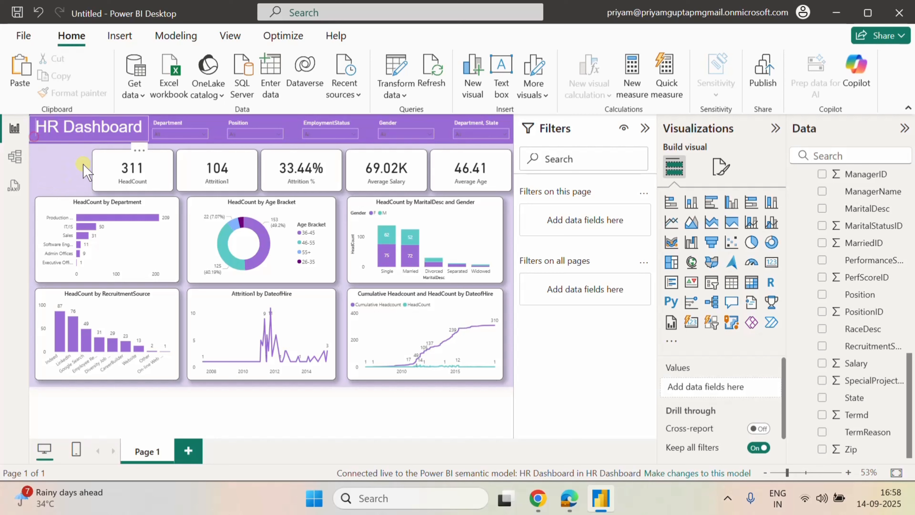
# Change the font of the HR Dashboard text to Segoe UI Semibold.
pyautogui.click(35, 136)
pyautogui.moveTo(148, 130)
pyautogui.mouseDown()
pyautogui.moveTo(136, 131)
pyautogui.moveTo(144, 132)
pyautogui.mouseUp()
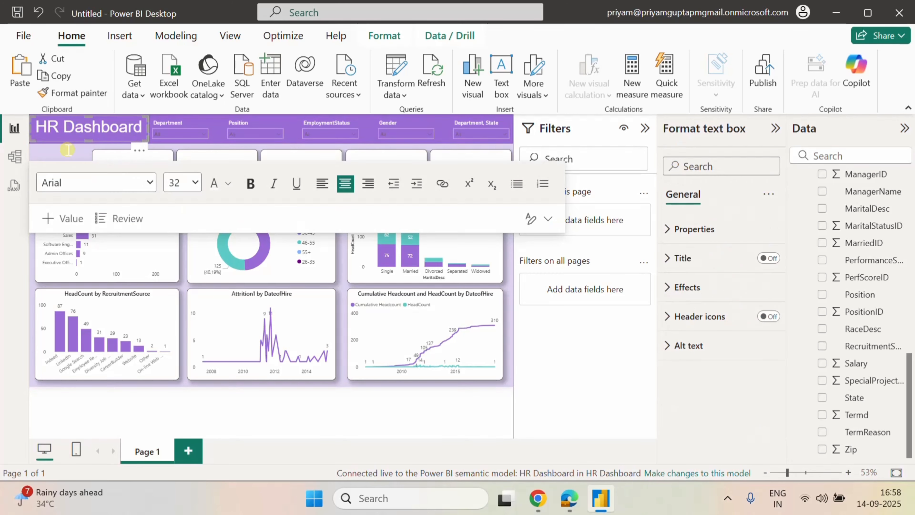
pyautogui.tripleClick(83, 125)
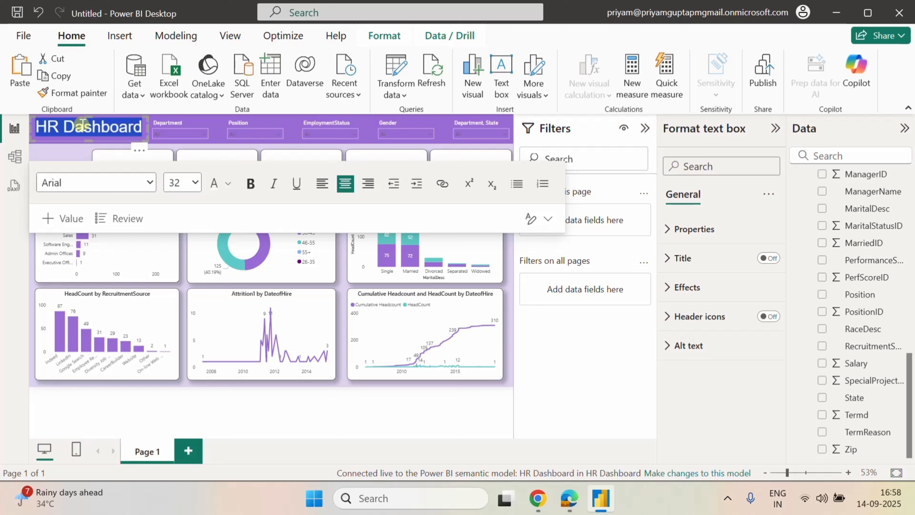
pyautogui.click(149, 182)
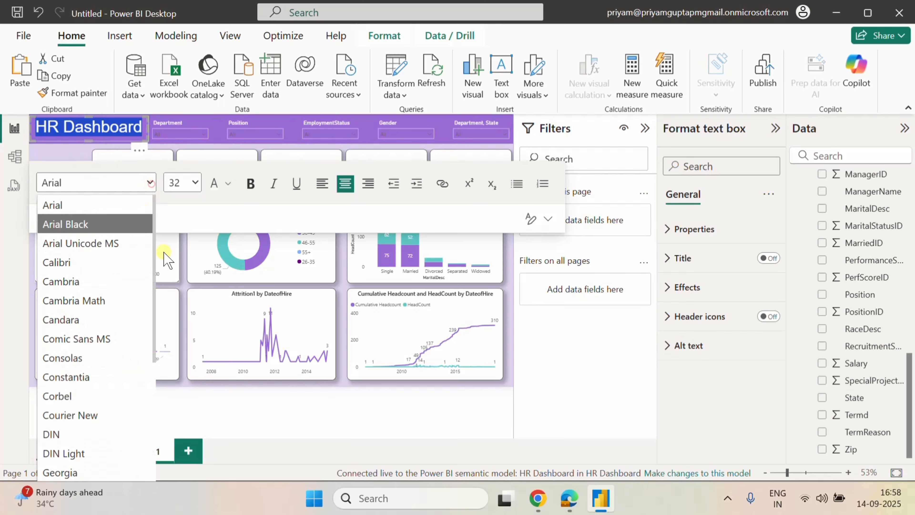
pyautogui.scroll(-1, 122, 314)
pyautogui.scroll(-3, 120, 314)
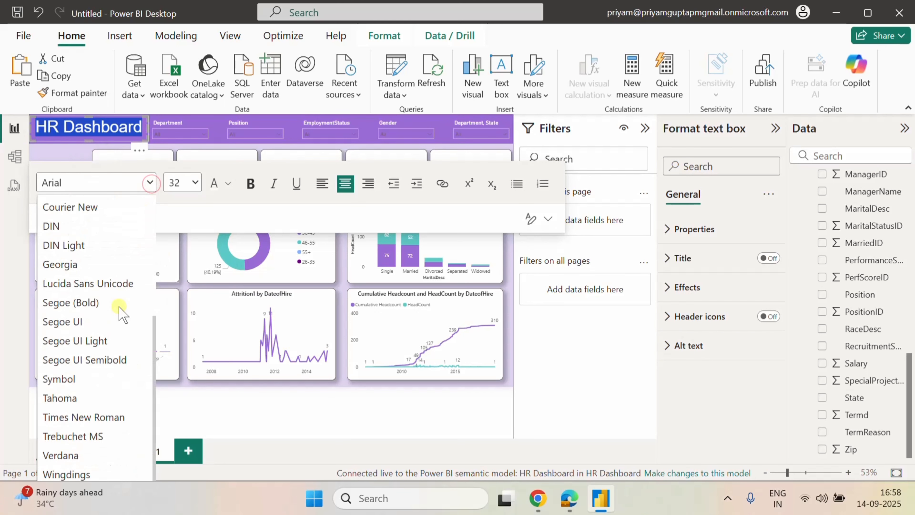
pyautogui.click(108, 359)
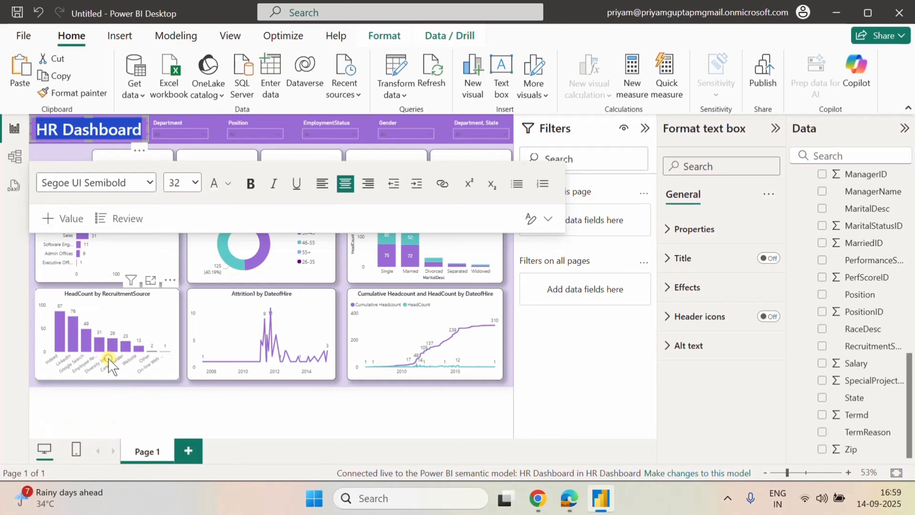
pyautogui.click(49, 150)
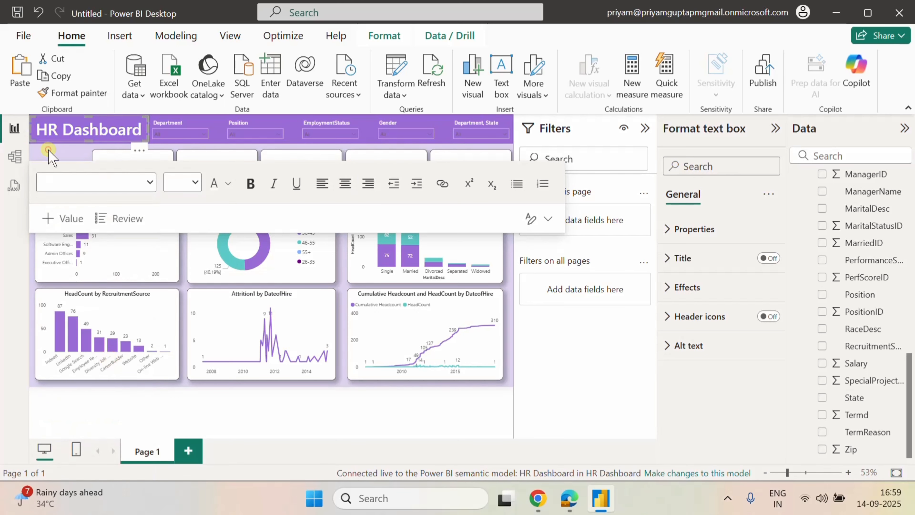
pyautogui.click(44, 383)
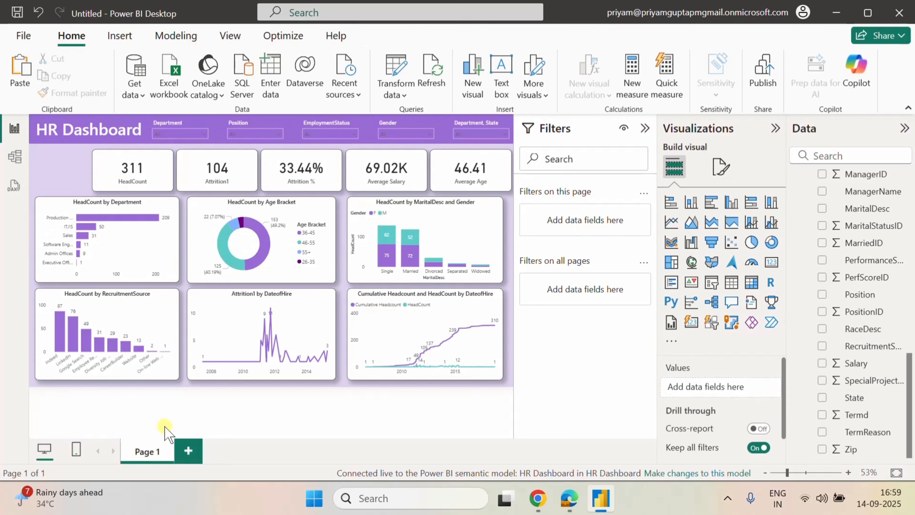
# Remove the Department field from the last slicer in the header banner, keeping only State.
pyautogui.click(475, 124)
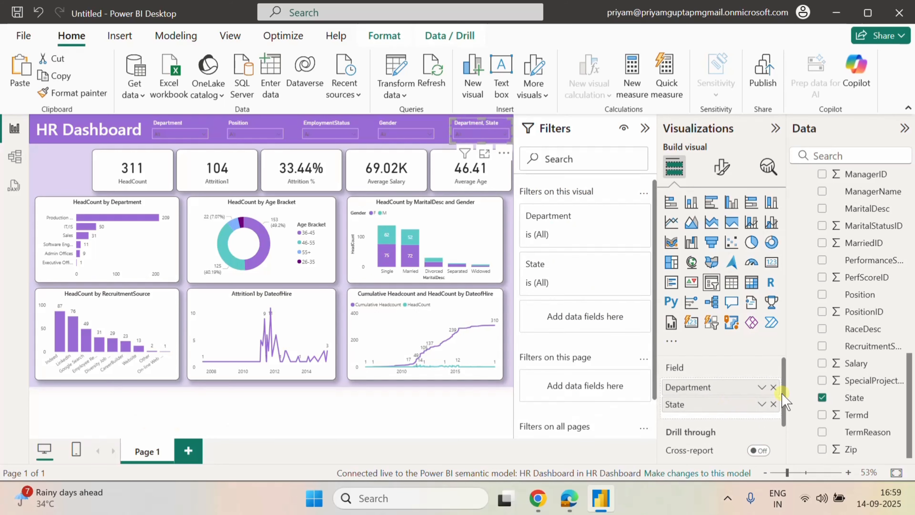
pyautogui.click(773, 387)
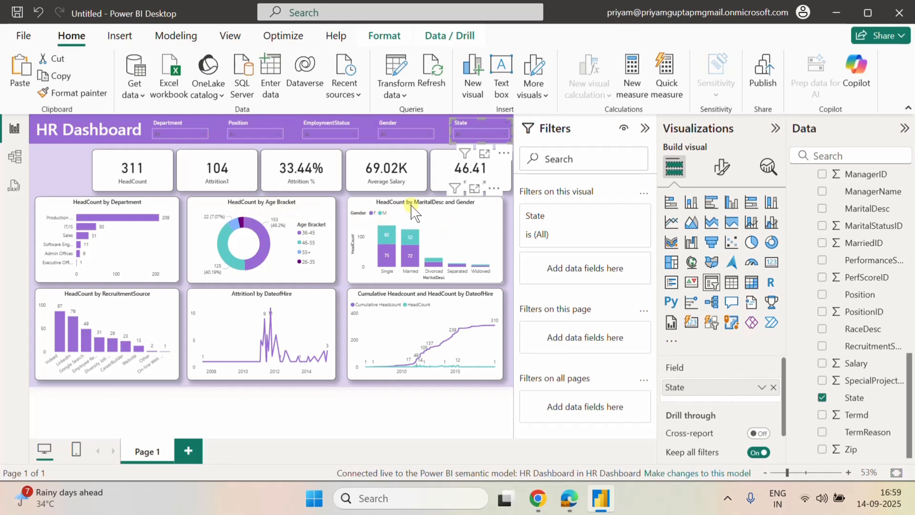
# Change the title of the HeadCount by MaritalDesc and Gender chart to "HeadCount by Marital Status and Gender".
pyautogui.click(466, 215)
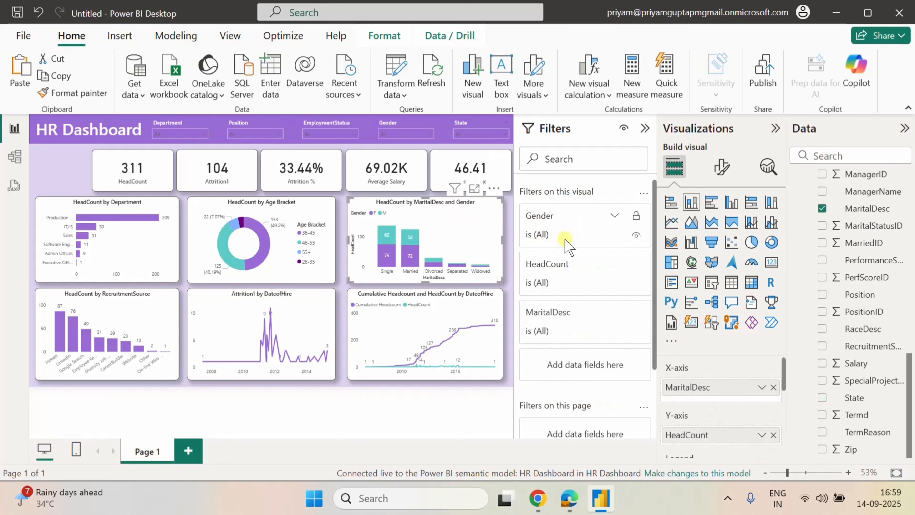
pyautogui.click(724, 167)
pyautogui.scroll(-3, 701, 324)
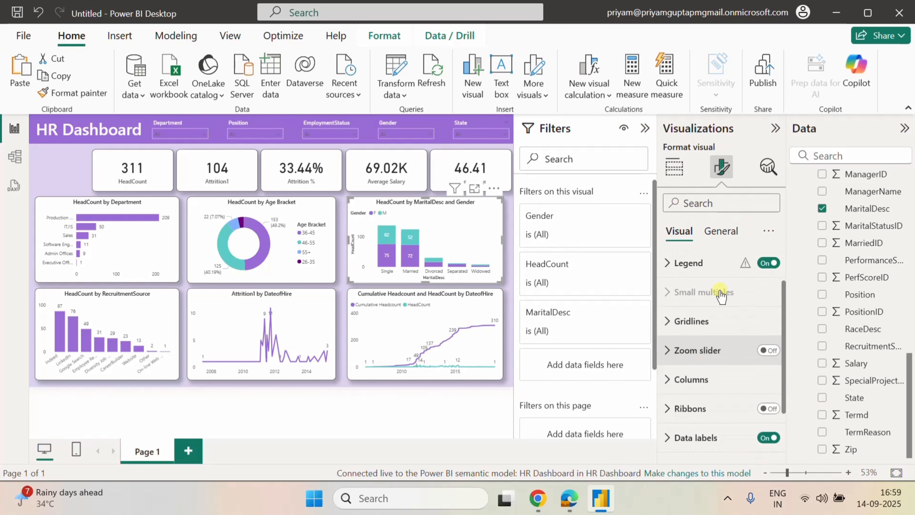
pyautogui.click(721, 231)
pyautogui.click(678, 294)
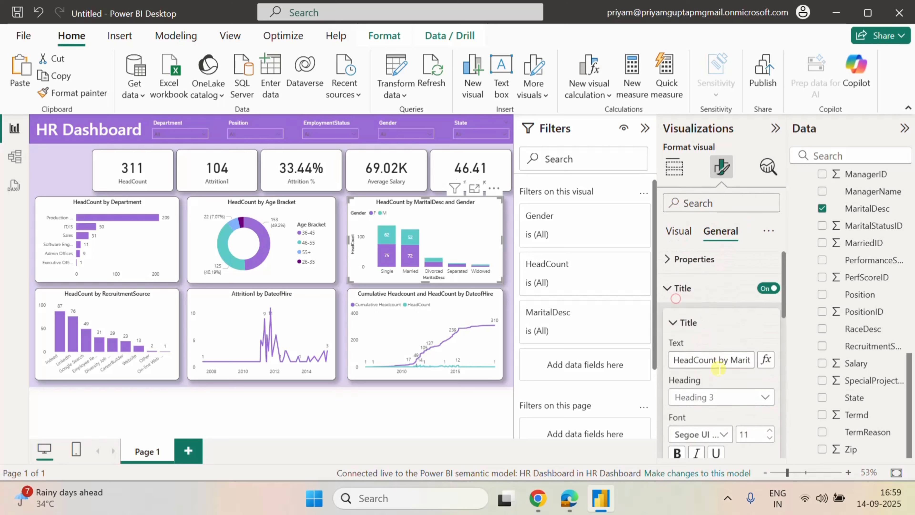
pyautogui.click(721, 296)
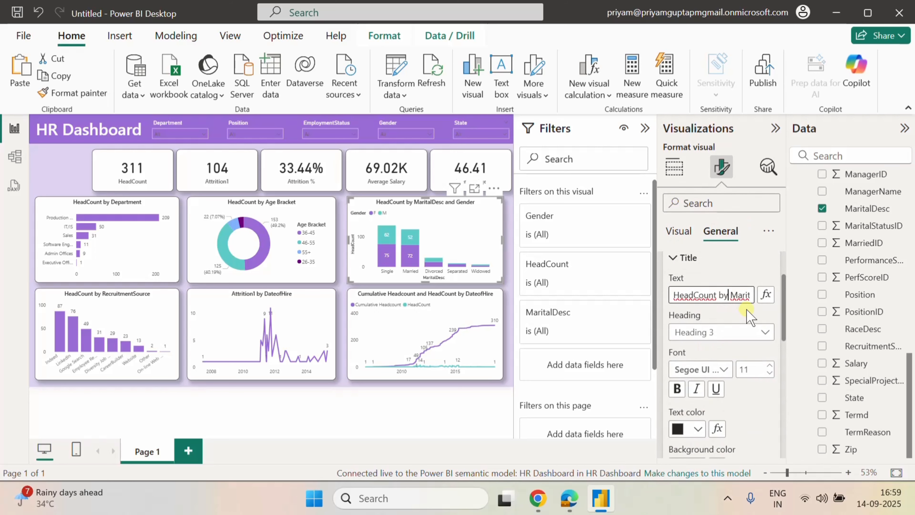
pyautogui.press('Right')
pyautogui.press('Right')
pyautogui.press('Right')
pyautogui.press('Right')
pyautogui.press('Right')
pyautogui.press('Right')
pyautogui.press('Right')
pyautogui.press('Right')
pyautogui.press('Right')
pyautogui.press('Right')
pyautogui.press('Right')
pyautogui.press('Right')
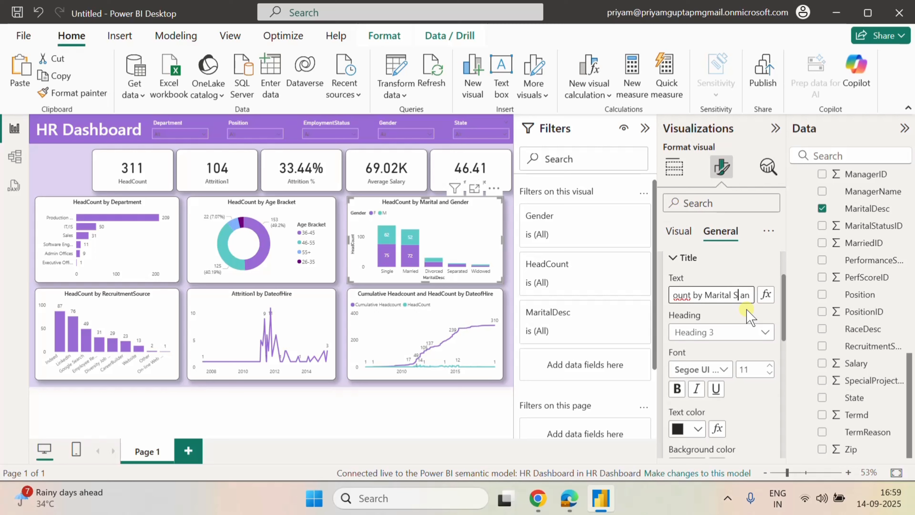
pyautogui.write('Status')
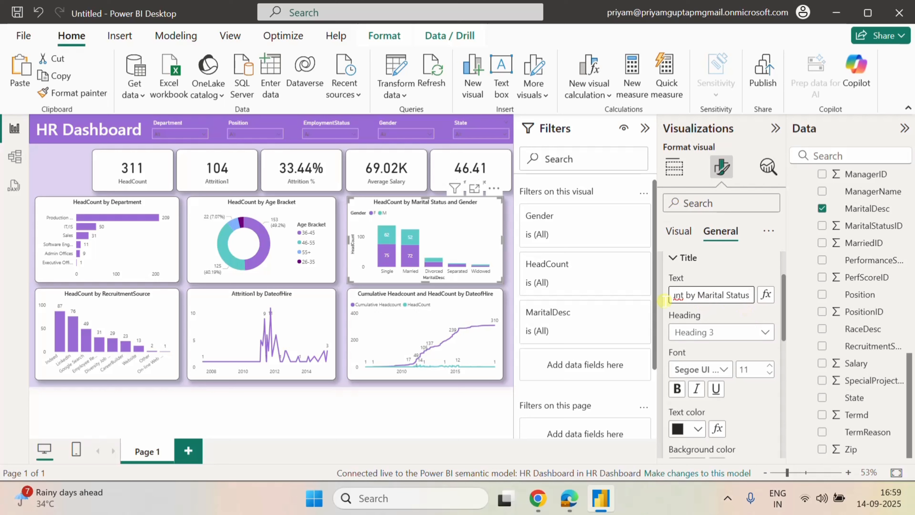
# Change the title of the Attrition1 by DateofHire chart to "Attrition by Year".
pyautogui.click(161, 292)
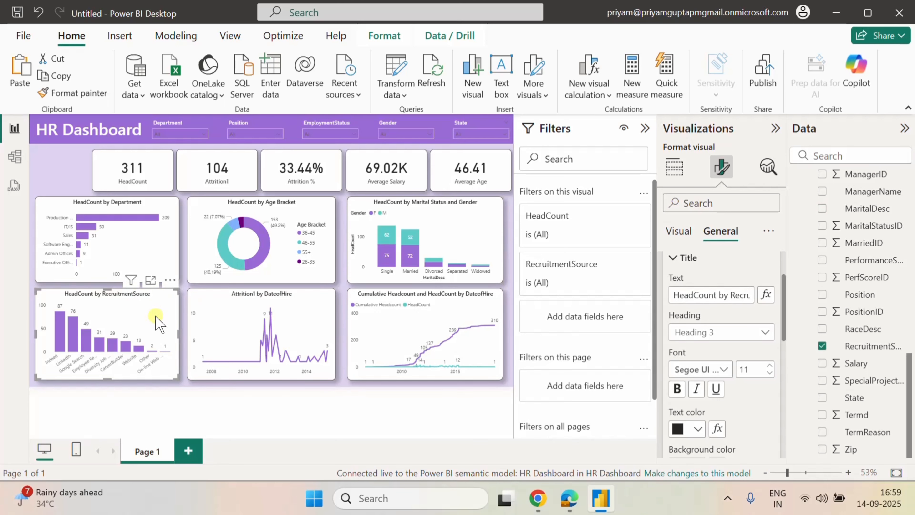
pyautogui.click(212, 299)
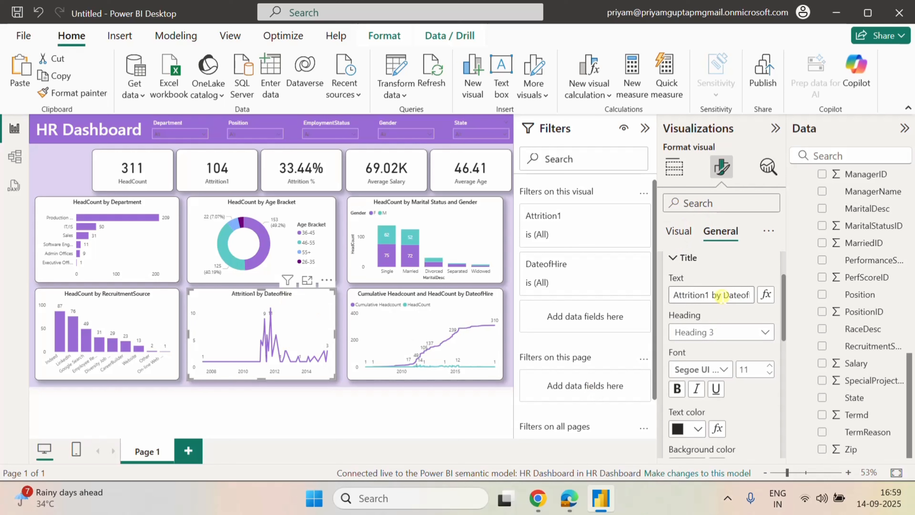
pyautogui.click(707, 293)
pyautogui.press('BackSpace')
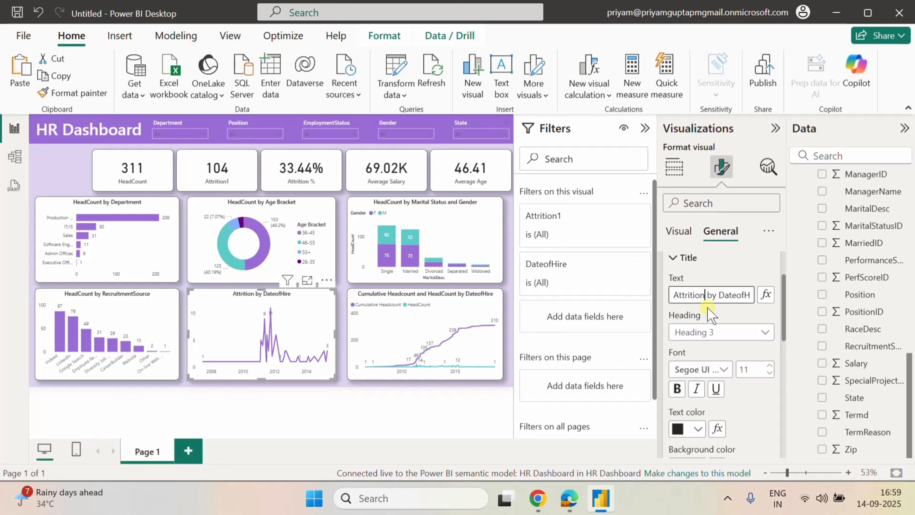
pyautogui.press('End')
pyautogui.press('BackSpace')
pyautogui.press('BackSpace')
pyautogui.press('BackSpace')
pyautogui.press('BackSpace')
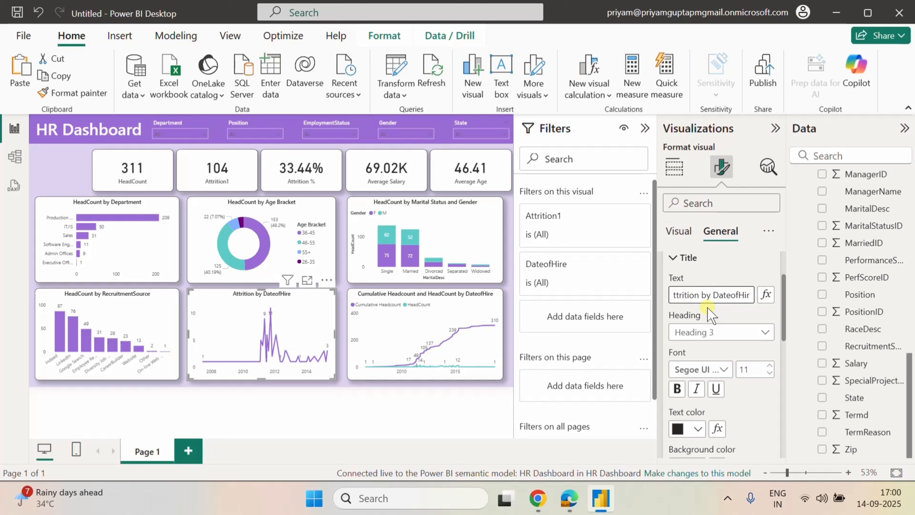
pyautogui.press('BackSpace')
pyautogui.press('BackSpace')
pyautogui.press('BackSpace')
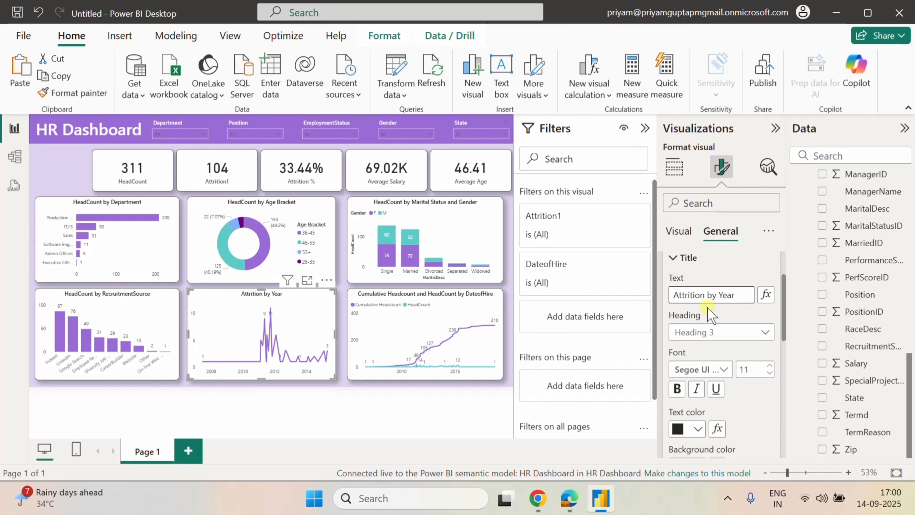
# Change the title of the cumulative headcount line chart to "Cumulative Headcount and HeadCount by Year".
pyautogui.click(356, 294)
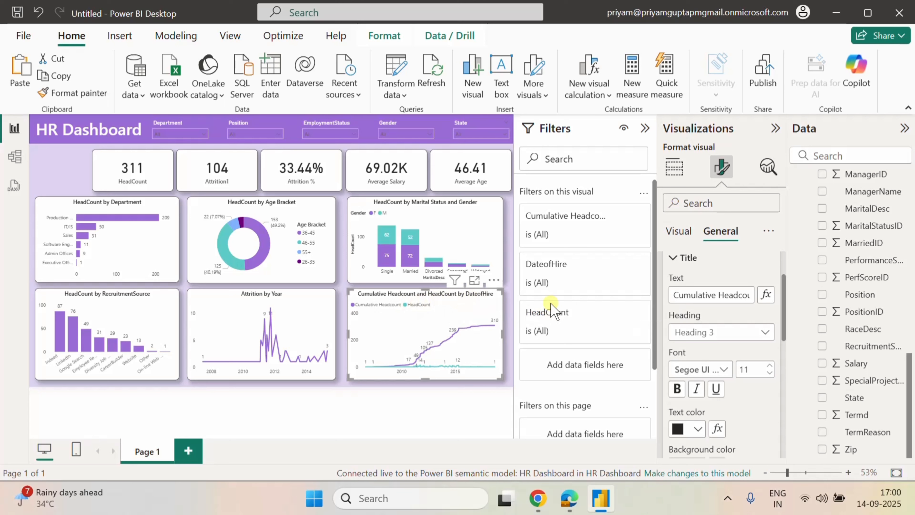
pyautogui.click(740, 294)
pyautogui.press('Right')
pyautogui.press('Right')
pyautogui.press('Right')
pyautogui.press('Right')
pyautogui.press('Right')
pyautogui.press('Right')
pyautogui.press('Right')
pyautogui.press('Right')
pyautogui.press('Right')
pyautogui.press('Right')
pyautogui.press('Right')
pyautogui.press('Right')
pyautogui.press('Right')
pyautogui.press('Right')
pyautogui.press('Right')
pyautogui.press('Right')
pyautogui.press('Right')
pyautogui.press('Right')
pyautogui.press('Right')
pyautogui.press('Right')
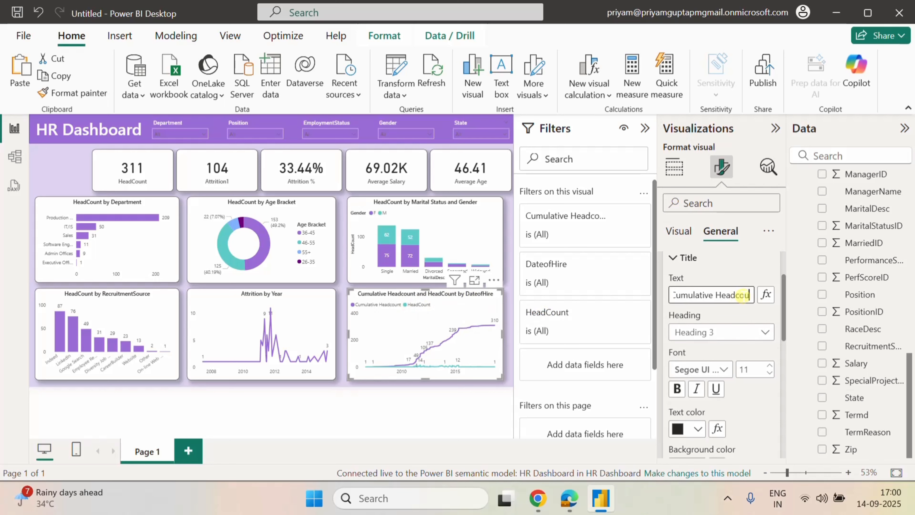
pyautogui.press('BackSpace')
pyautogui.press('BackSpace')
pyautogui.press('BackSpace')
pyautogui.press('BackSpace')
pyautogui.press('BackSpace')
pyautogui.press('BackSpace')
pyautogui.press('BackSpace')
pyautogui.press('BackSpace')
pyautogui.press('BackSpace')
pyautogui.press('BackSpace')
pyautogui.press('BackSpace')
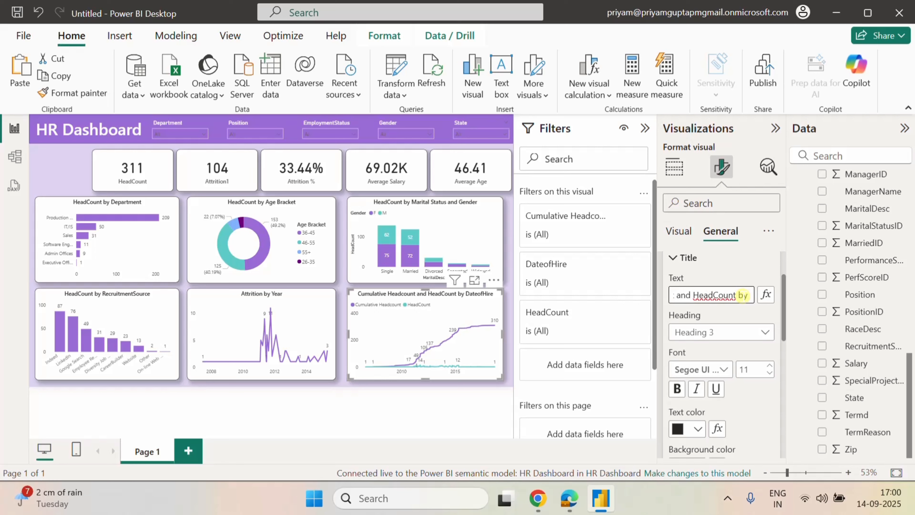
pyautogui.write('Year')
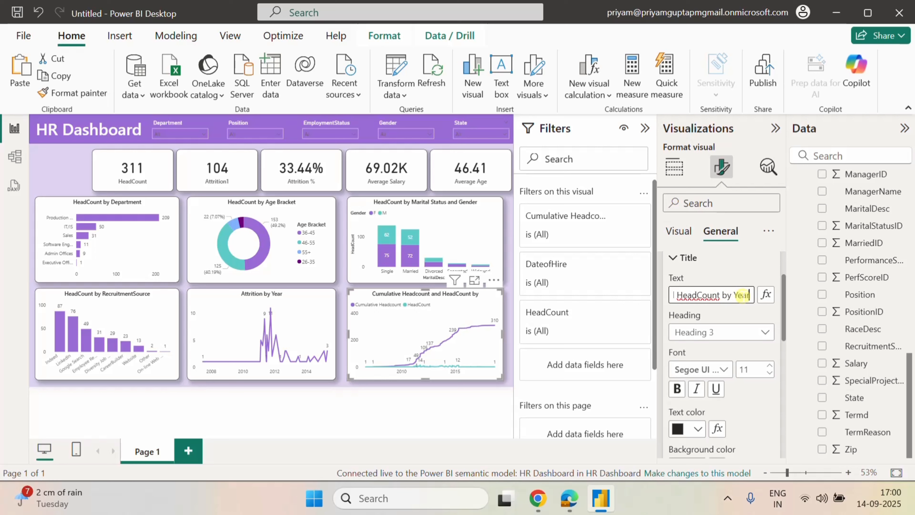
pyautogui.click(746, 317)
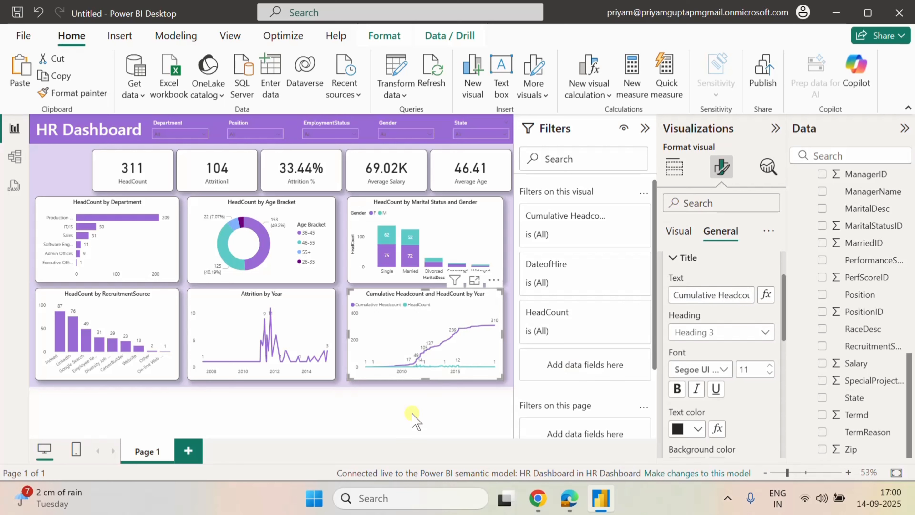
# Deselect the chart and collapse the Filters pane to enlarge the report canvas.
pyautogui.click(384, 383)
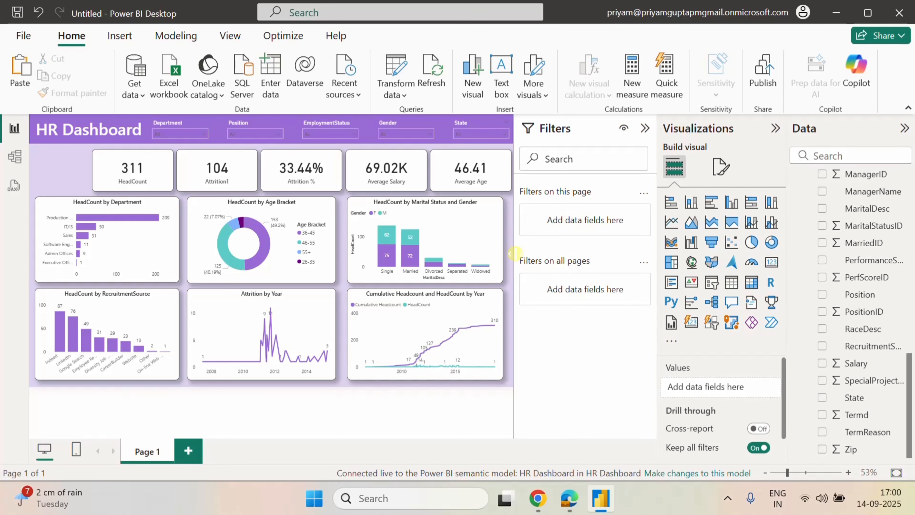
pyautogui.click(643, 129)
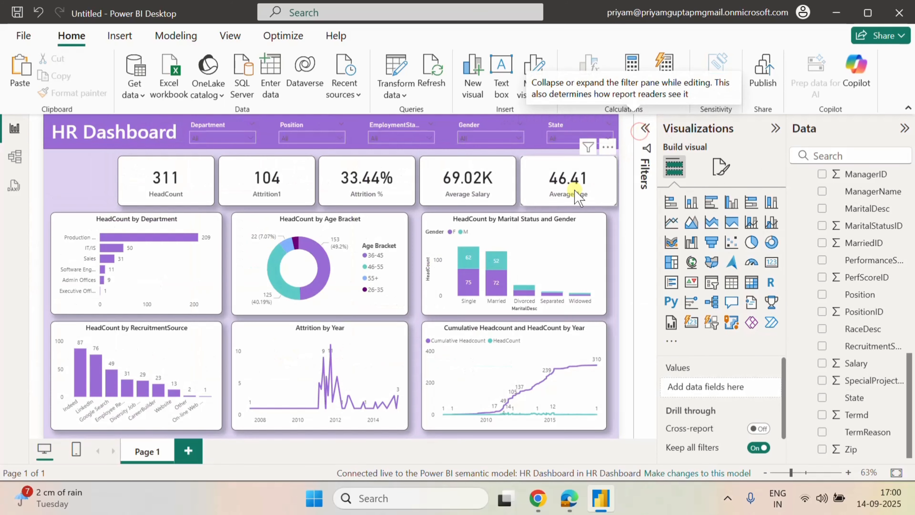
# Test the slicers by filtering Department to Executive Office and Position to the President entry, and clear both selections.
pyautogui.click(239, 139)
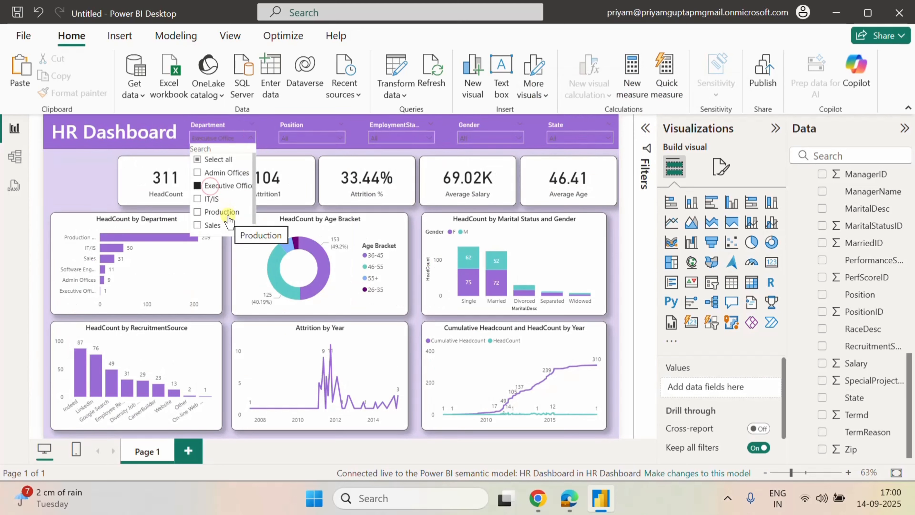
pyautogui.click(213, 186)
pyautogui.click(325, 138)
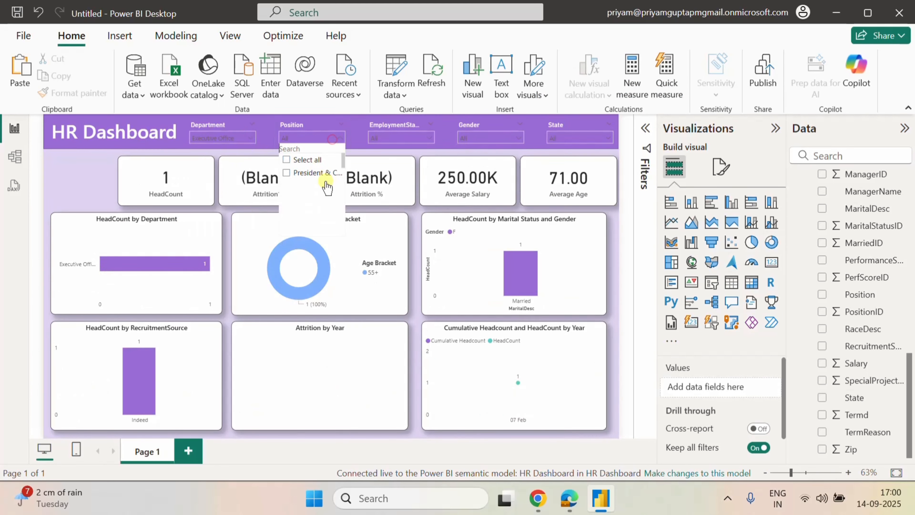
pyautogui.click(305, 174)
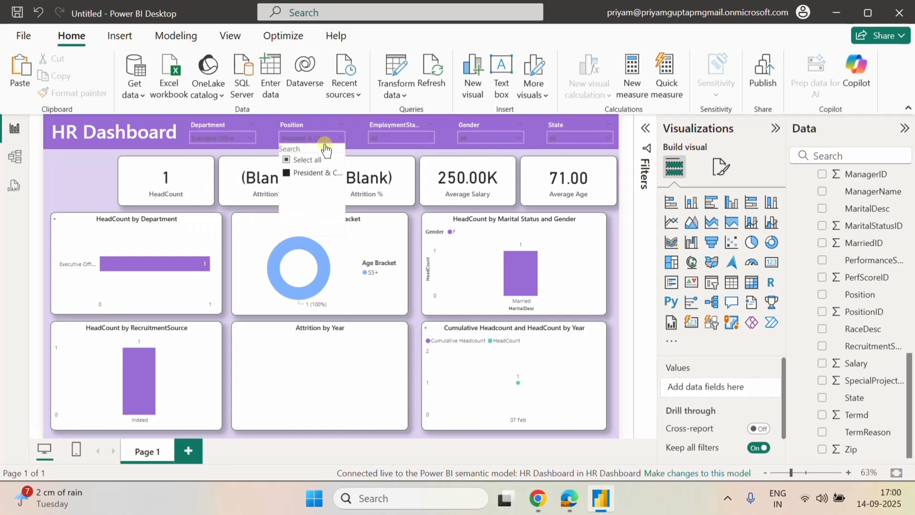
pyautogui.click(242, 126)
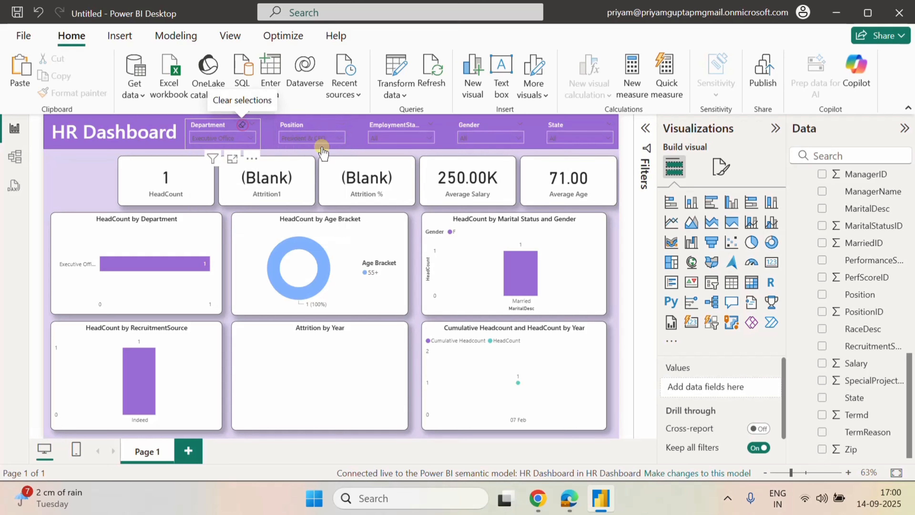
pyautogui.click(332, 125)
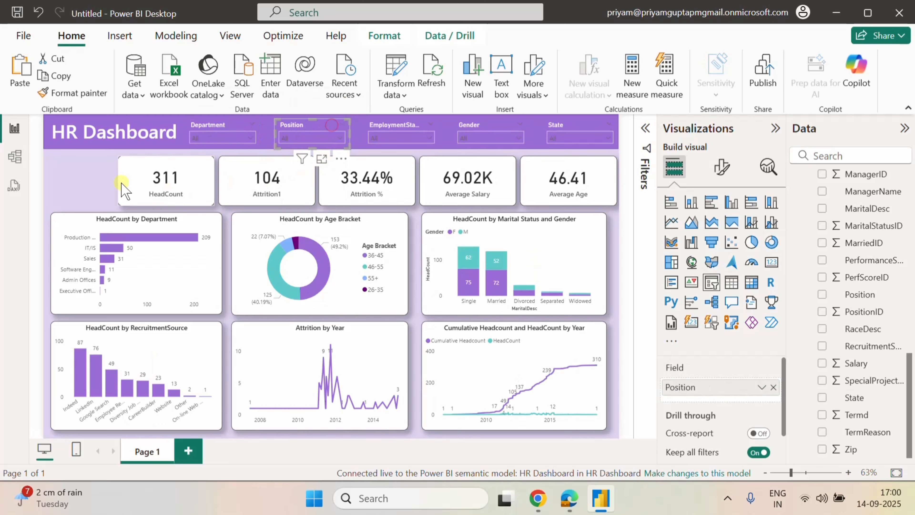
pyautogui.click(75, 177)
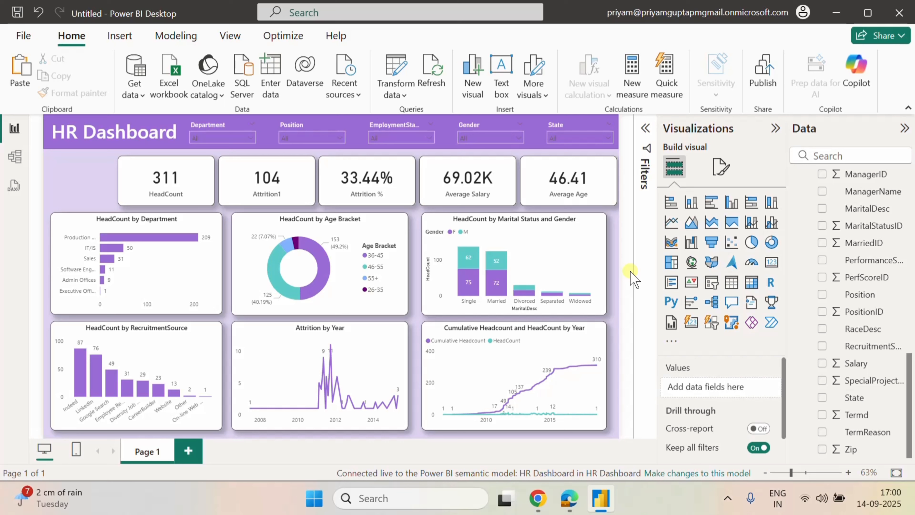